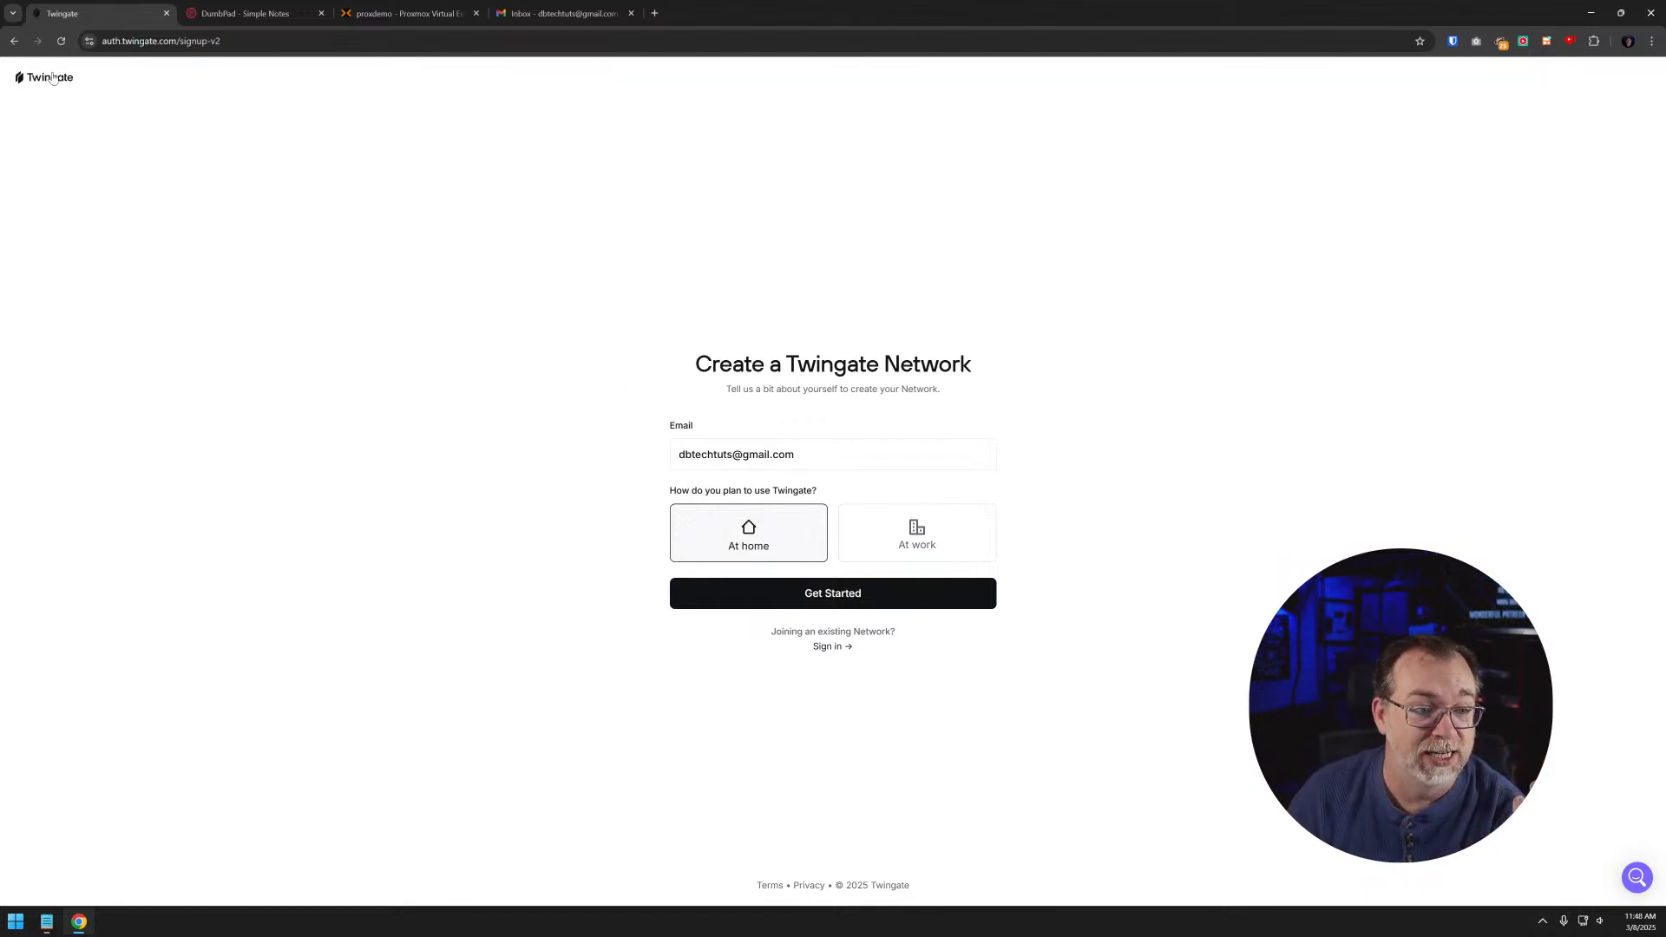
- Open the "How Twingate Works" page in the Twingate docs in a separate tab and examine the architecture diagram
{"action": "middle_click", "coordinate": [49, 77]}
{"action": "left_click", "coordinate": [203, 19]}
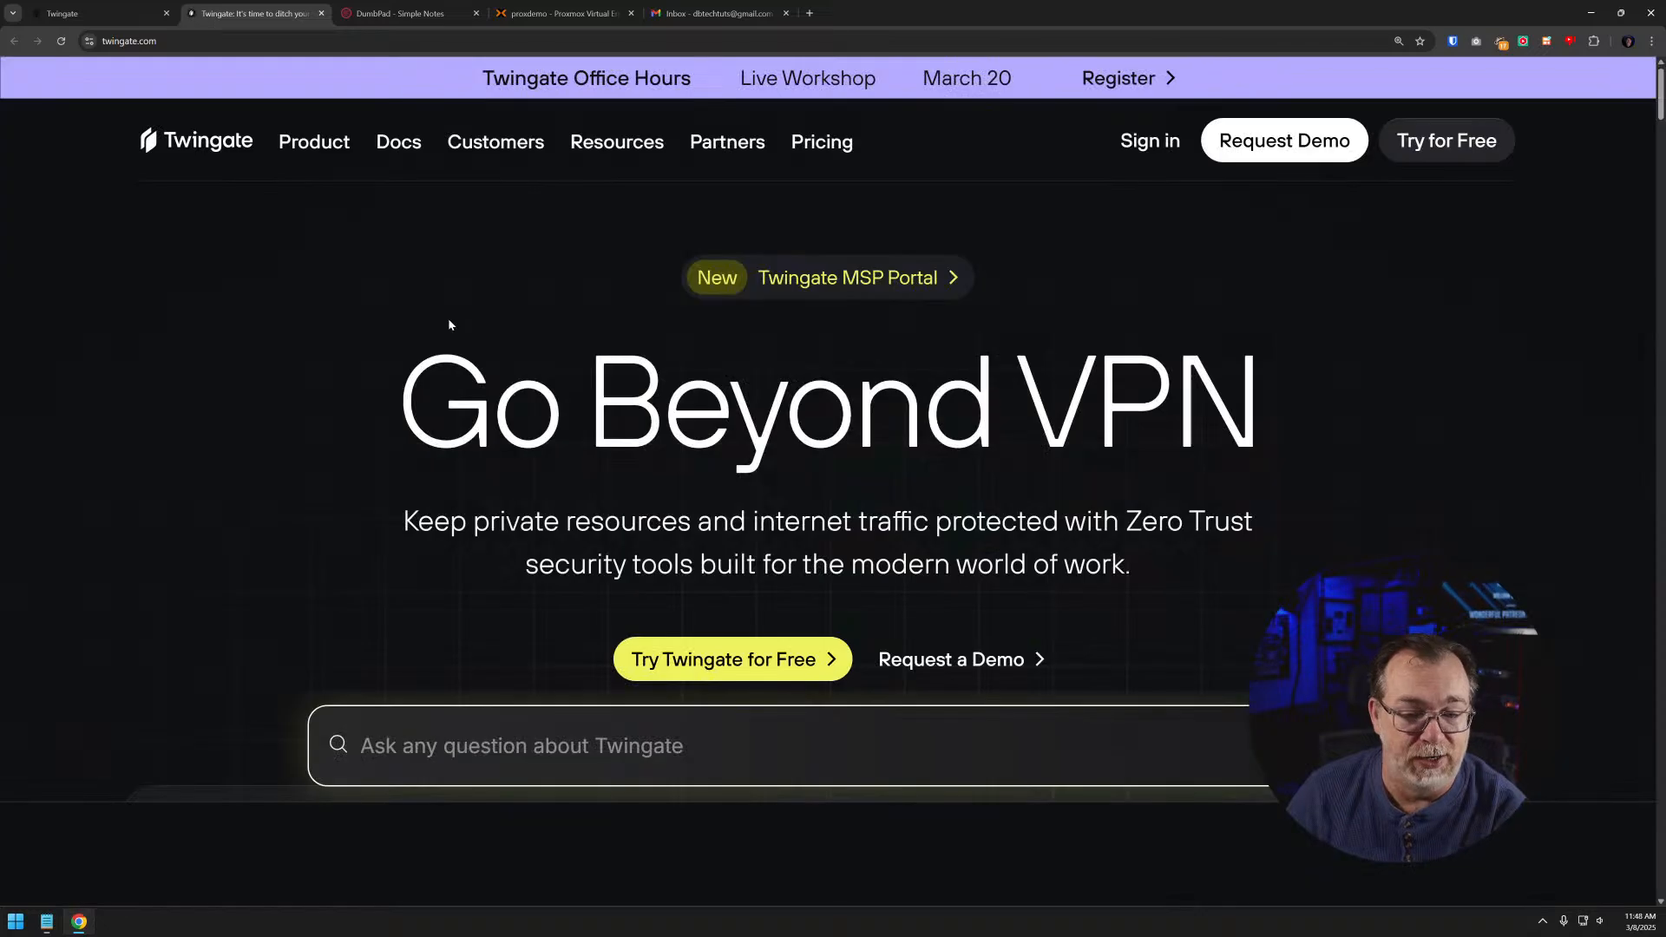
{"action": "left_click", "coordinate": [399, 145]}
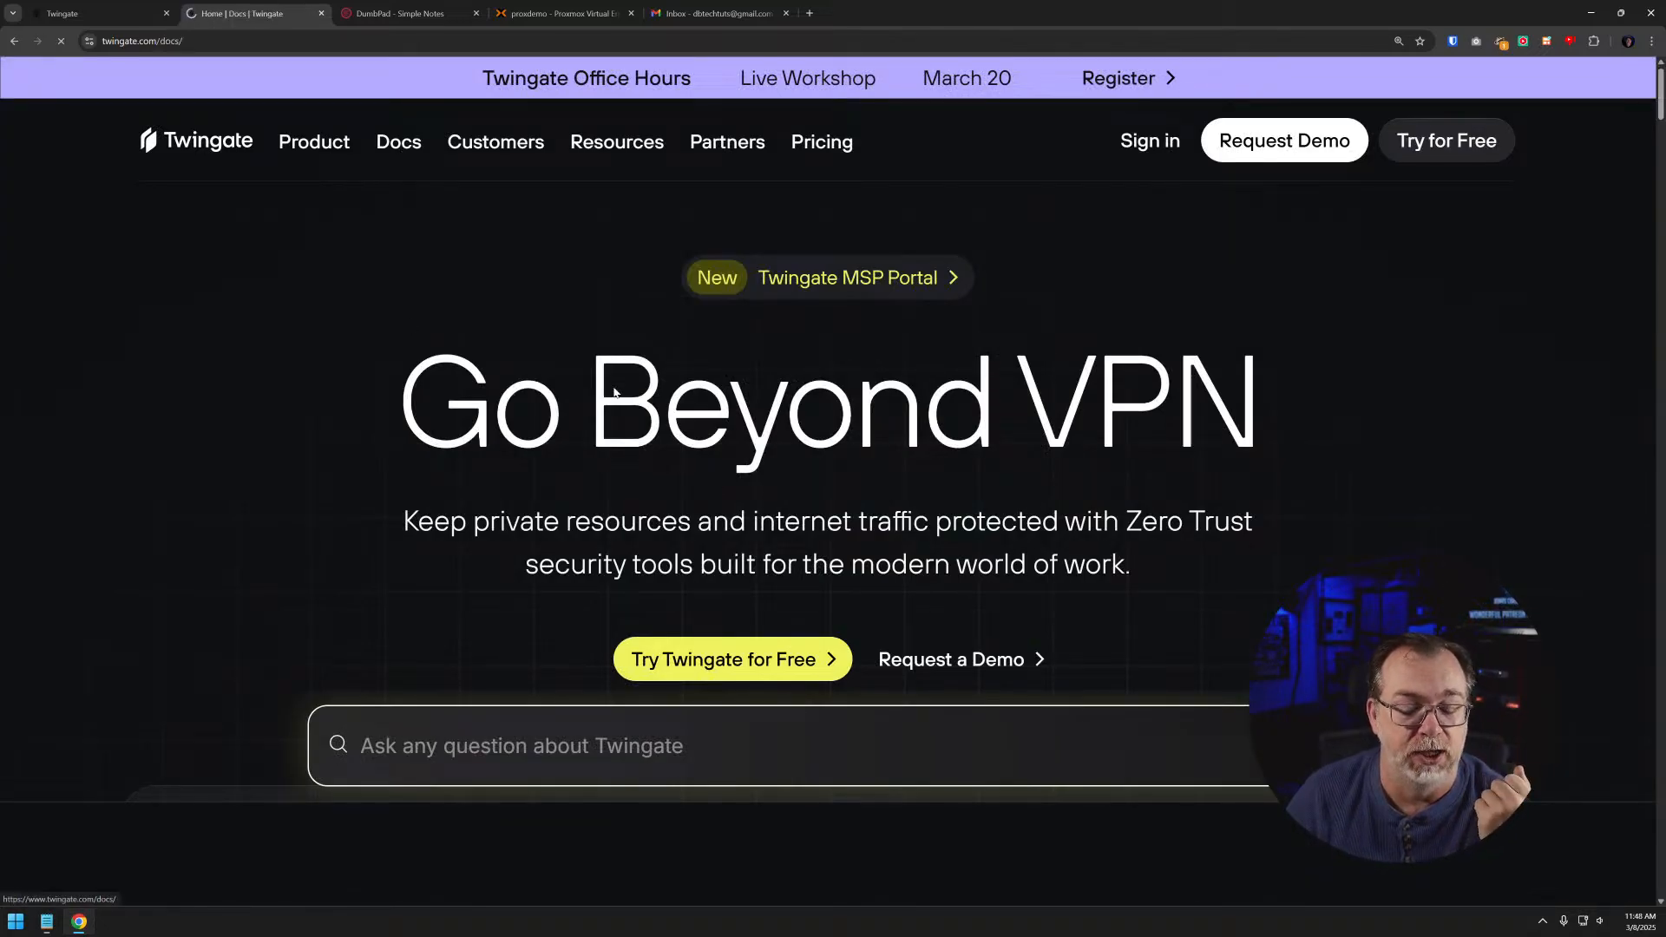
{"action": "scroll", "coordinate": [791, 519], "scroll_direction": "down", "scroll_amount": 4}
{"action": "left_click", "coordinate": [791, 520]}
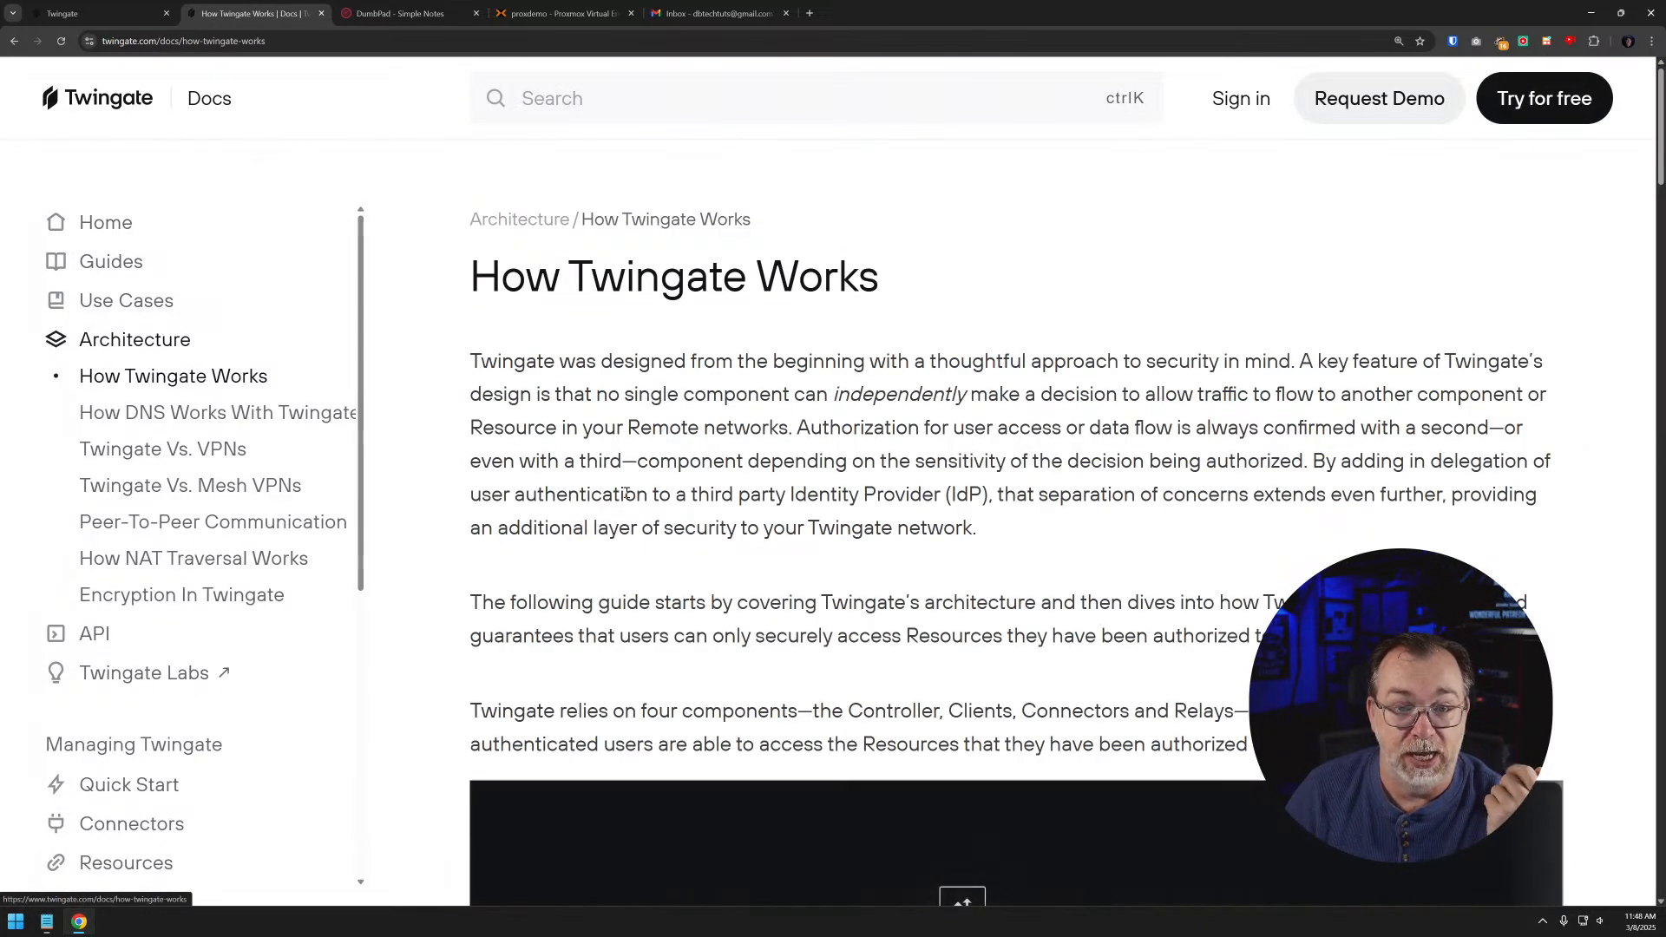
{"action": "scroll", "coordinate": [1045, 536], "scroll_direction": "down", "scroll_amount": 4}
{"action": "scroll", "coordinate": [1045, 535], "scroll_direction": "down", "scroll_amount": 2}
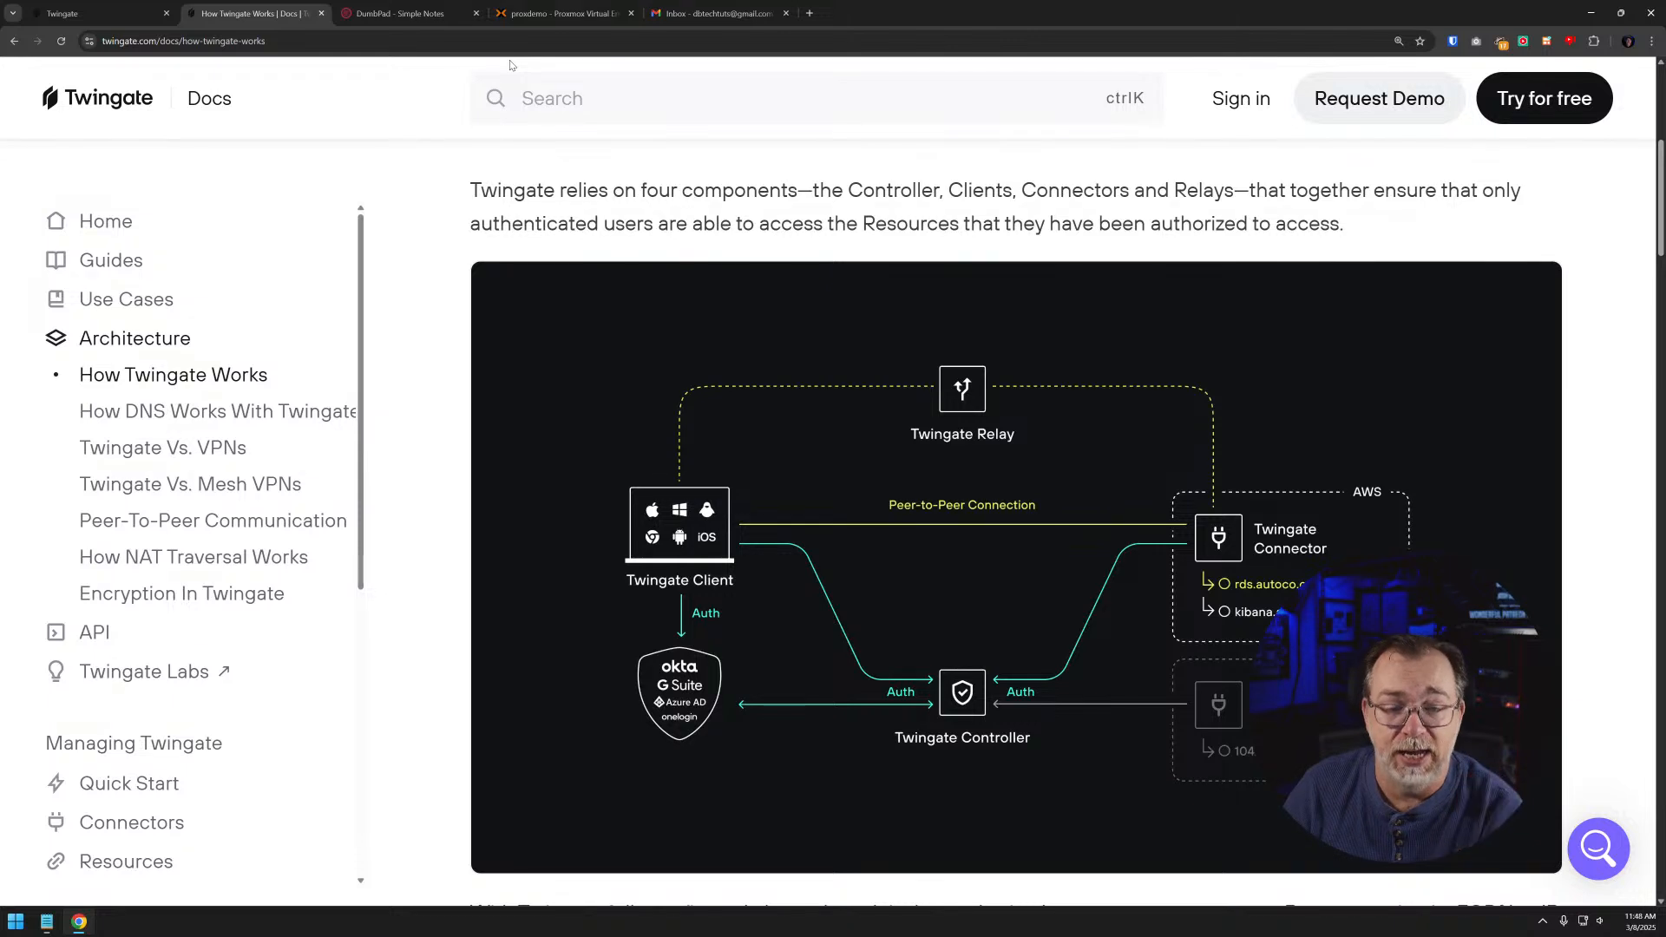
- Submit the at-home network signup with Homelab and Access a private cloud as use cases and YouTube as the referral source
{"action": "left_click", "coordinate": [104, 14]}
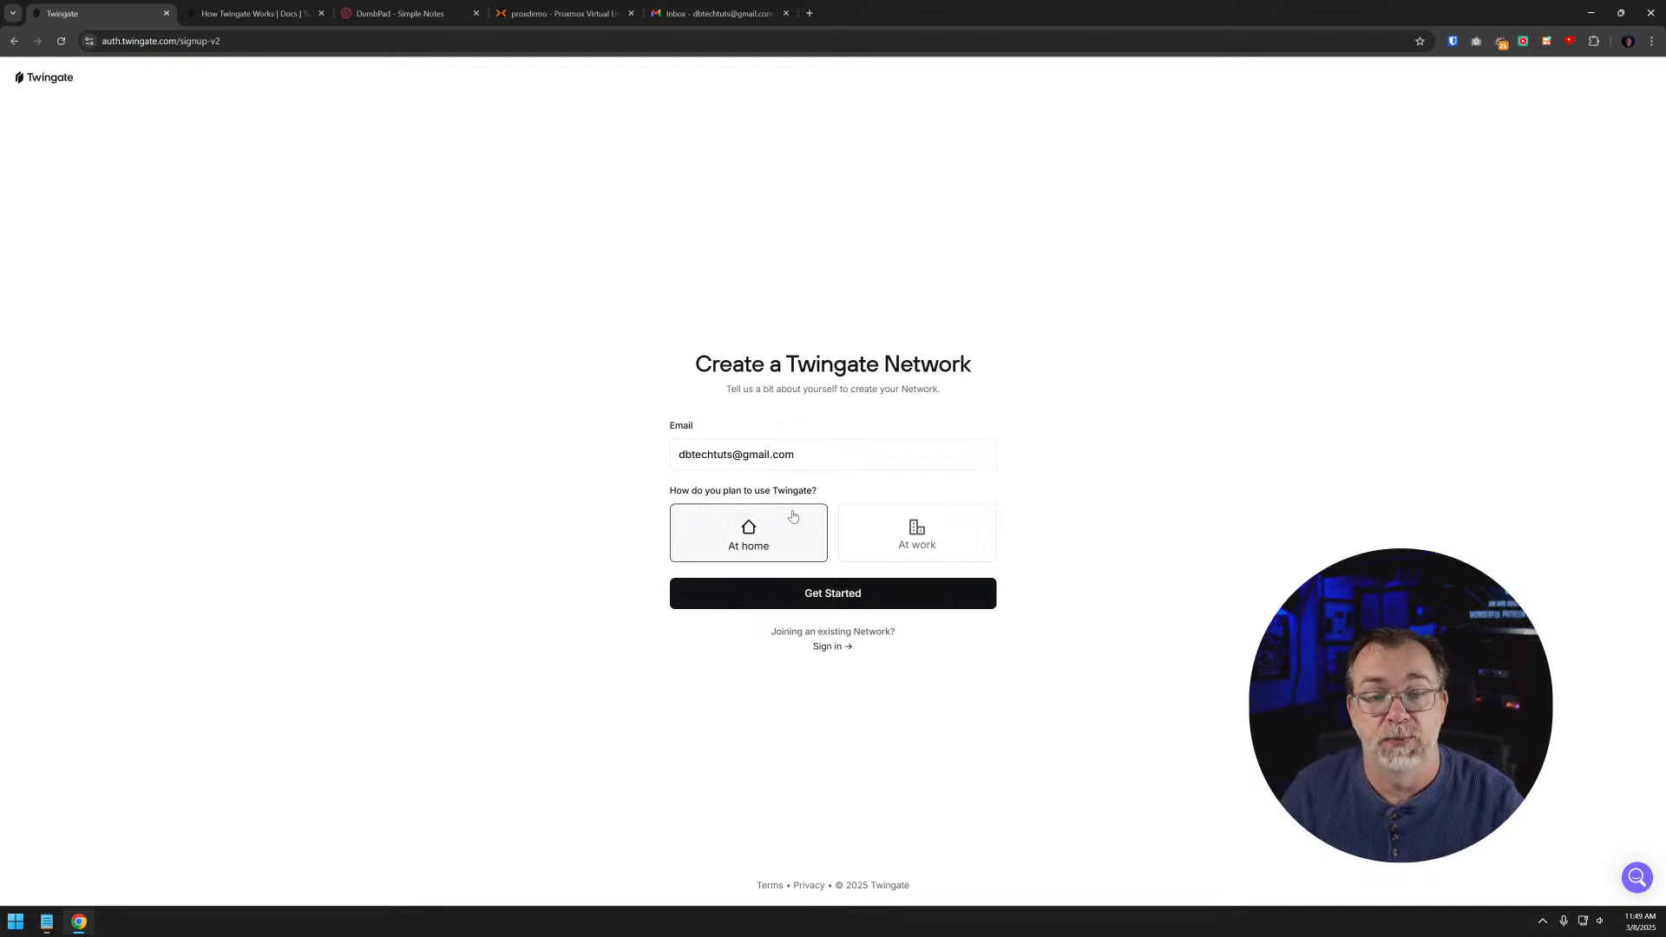
{"action": "left_click", "coordinate": [814, 593]}
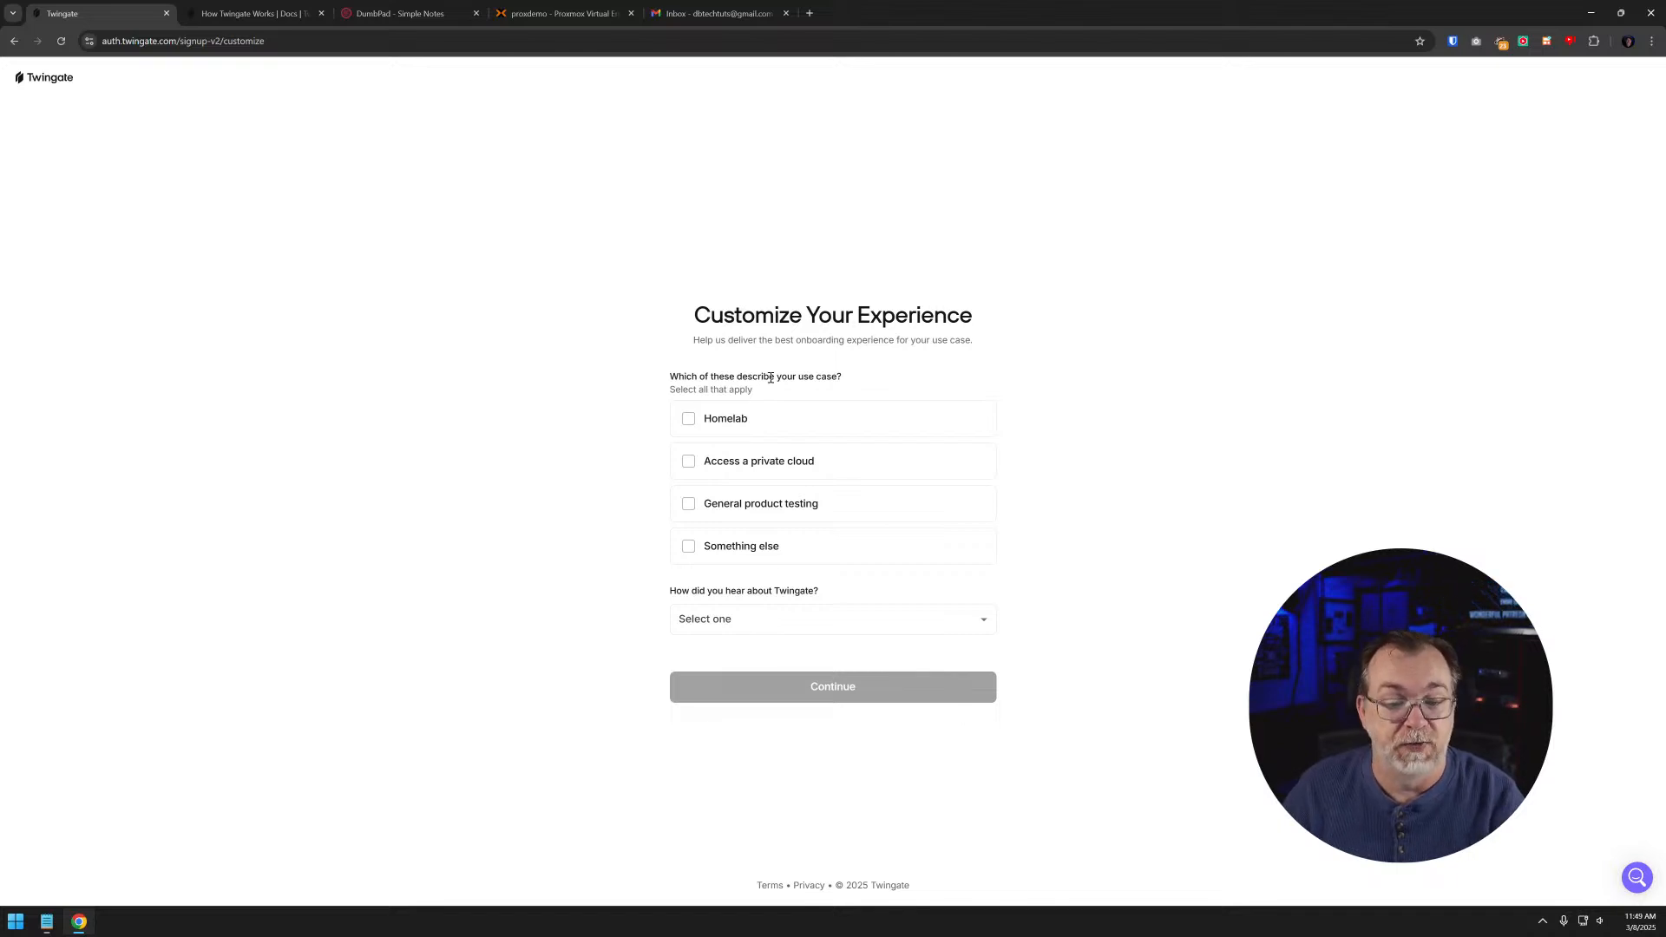
{"action": "left_click", "coordinate": [730, 420]}
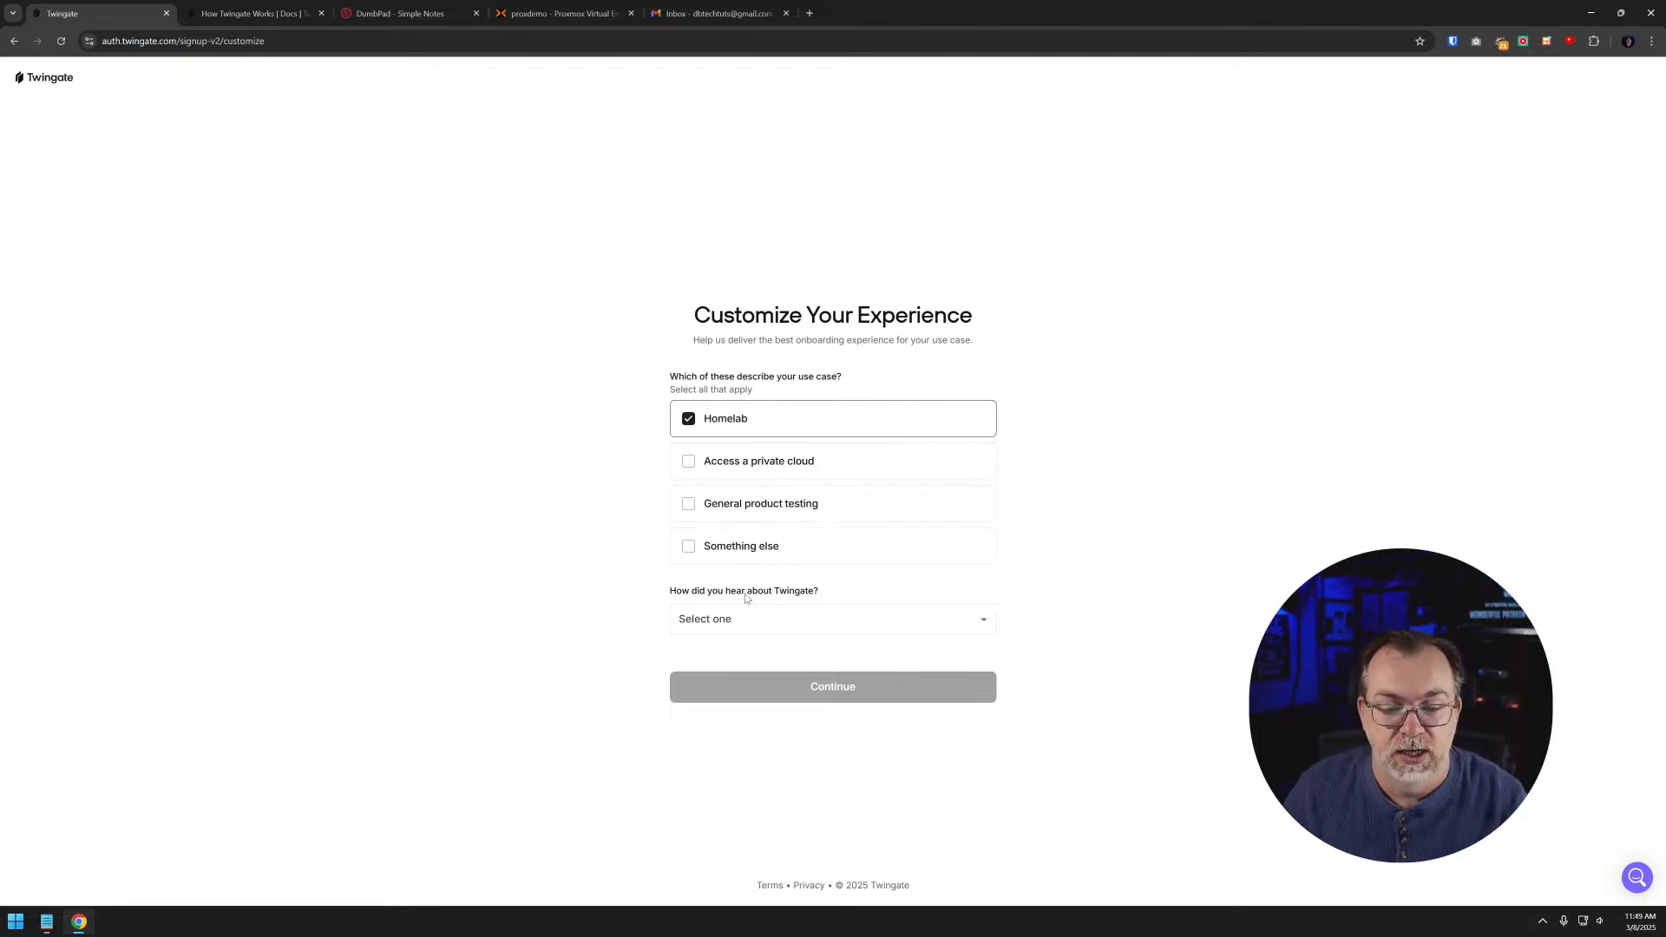
{"action": "left_click", "coordinate": [726, 469]}
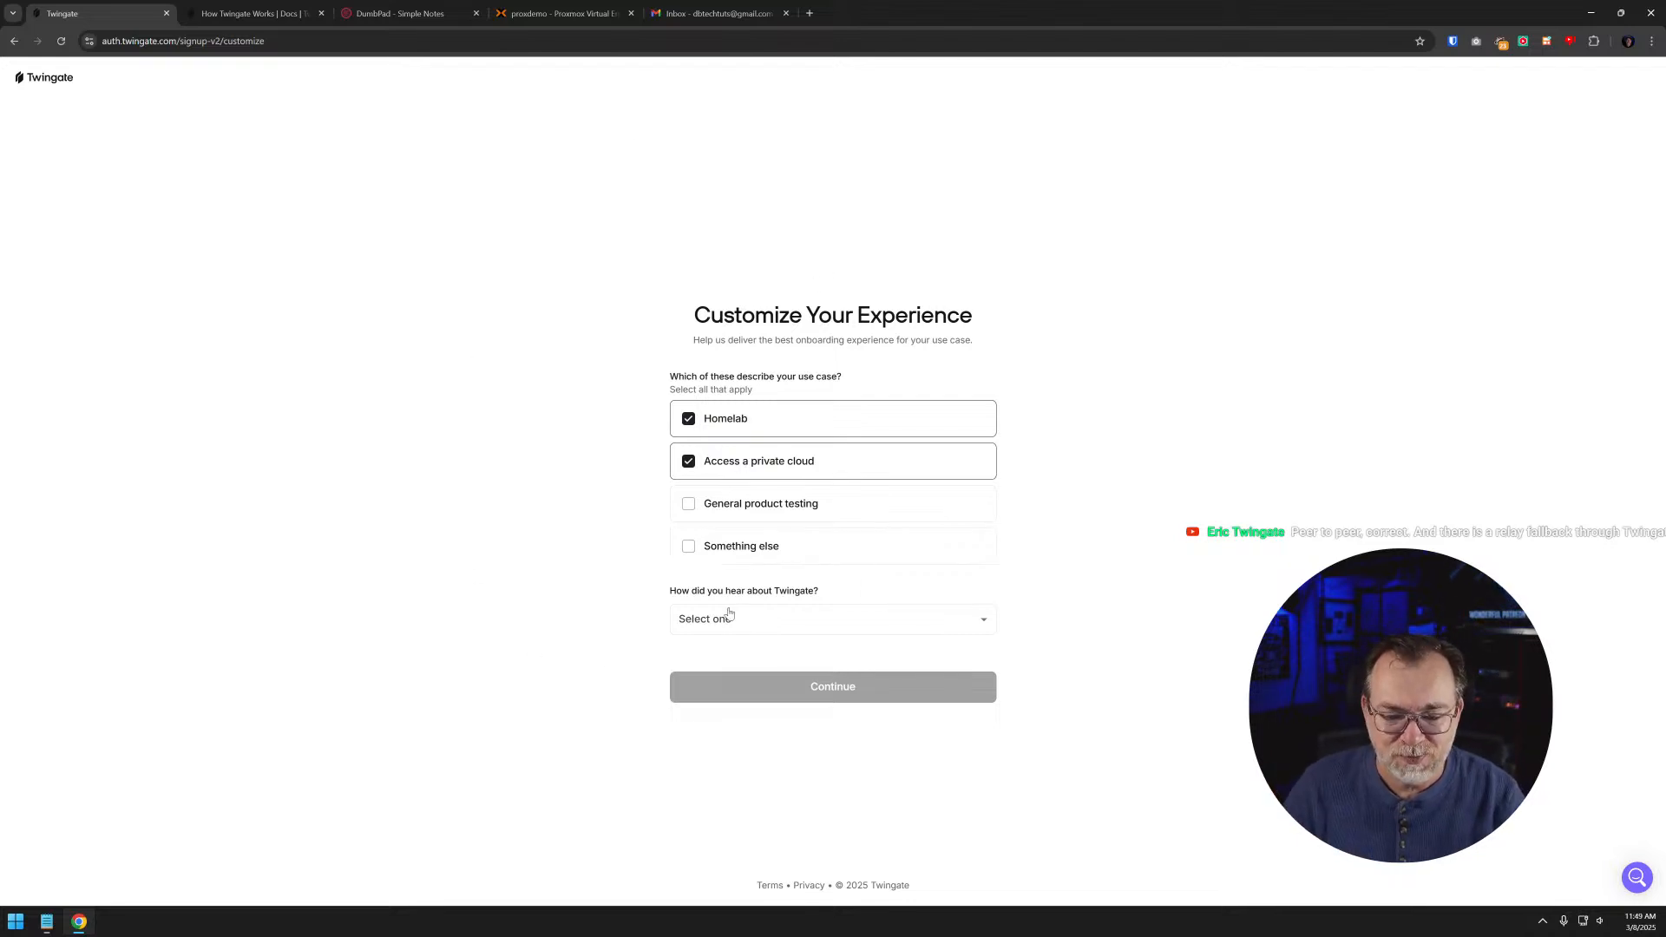
{"action": "left_click", "coordinate": [703, 630]}
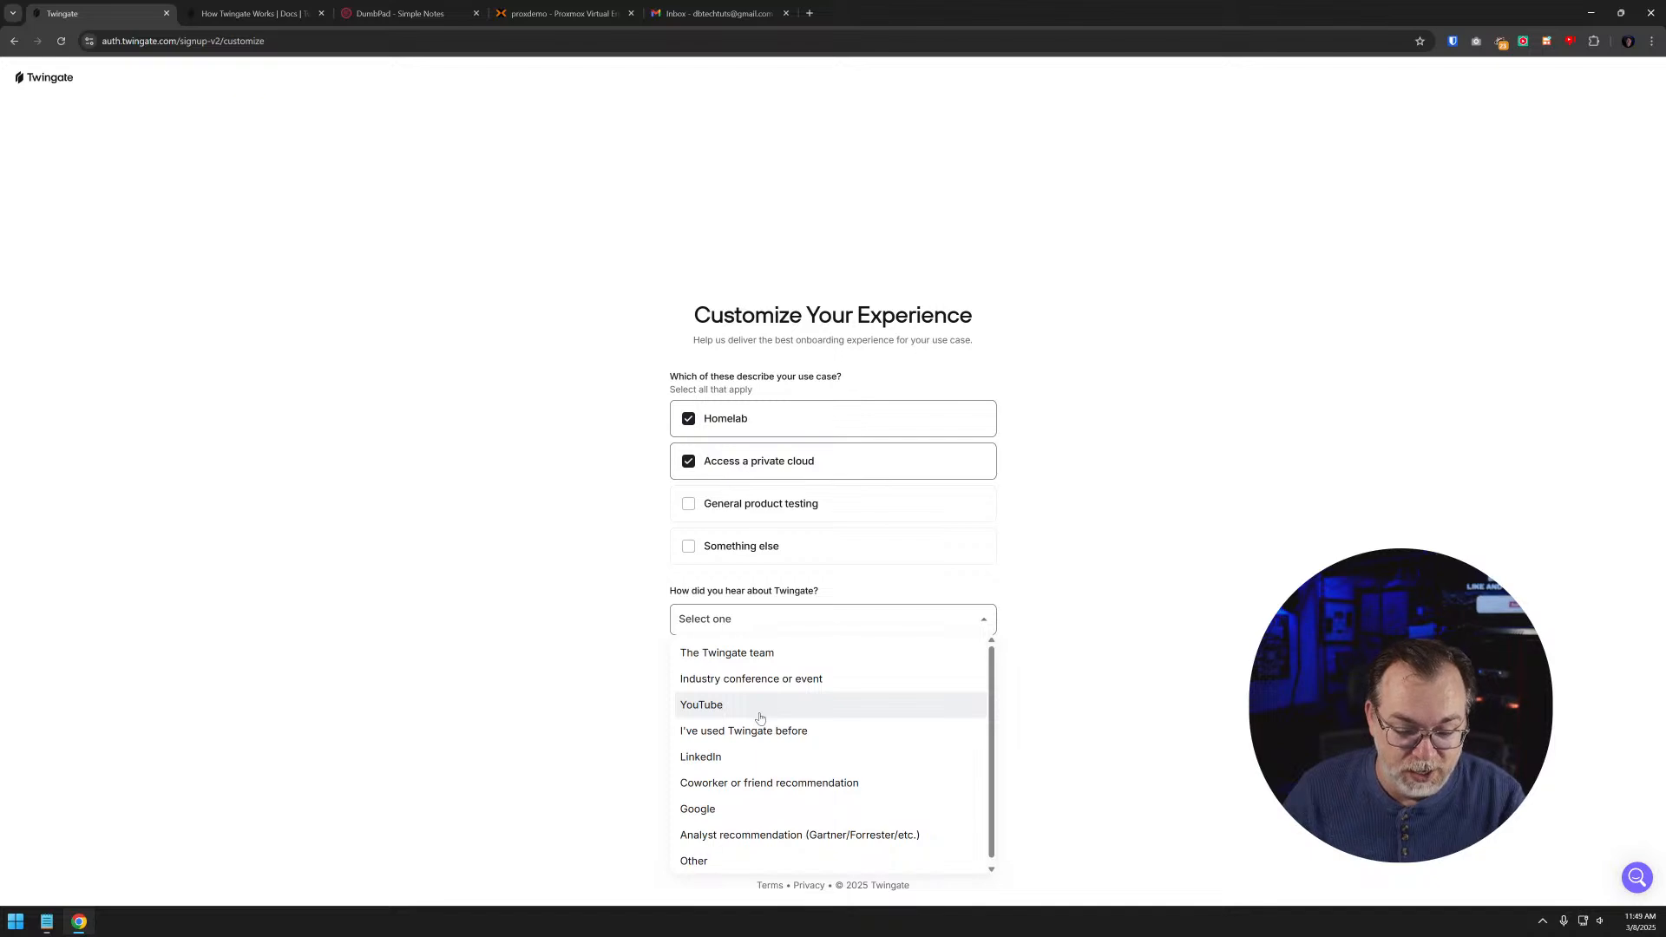
{"action": "left_click", "coordinate": [760, 716]}
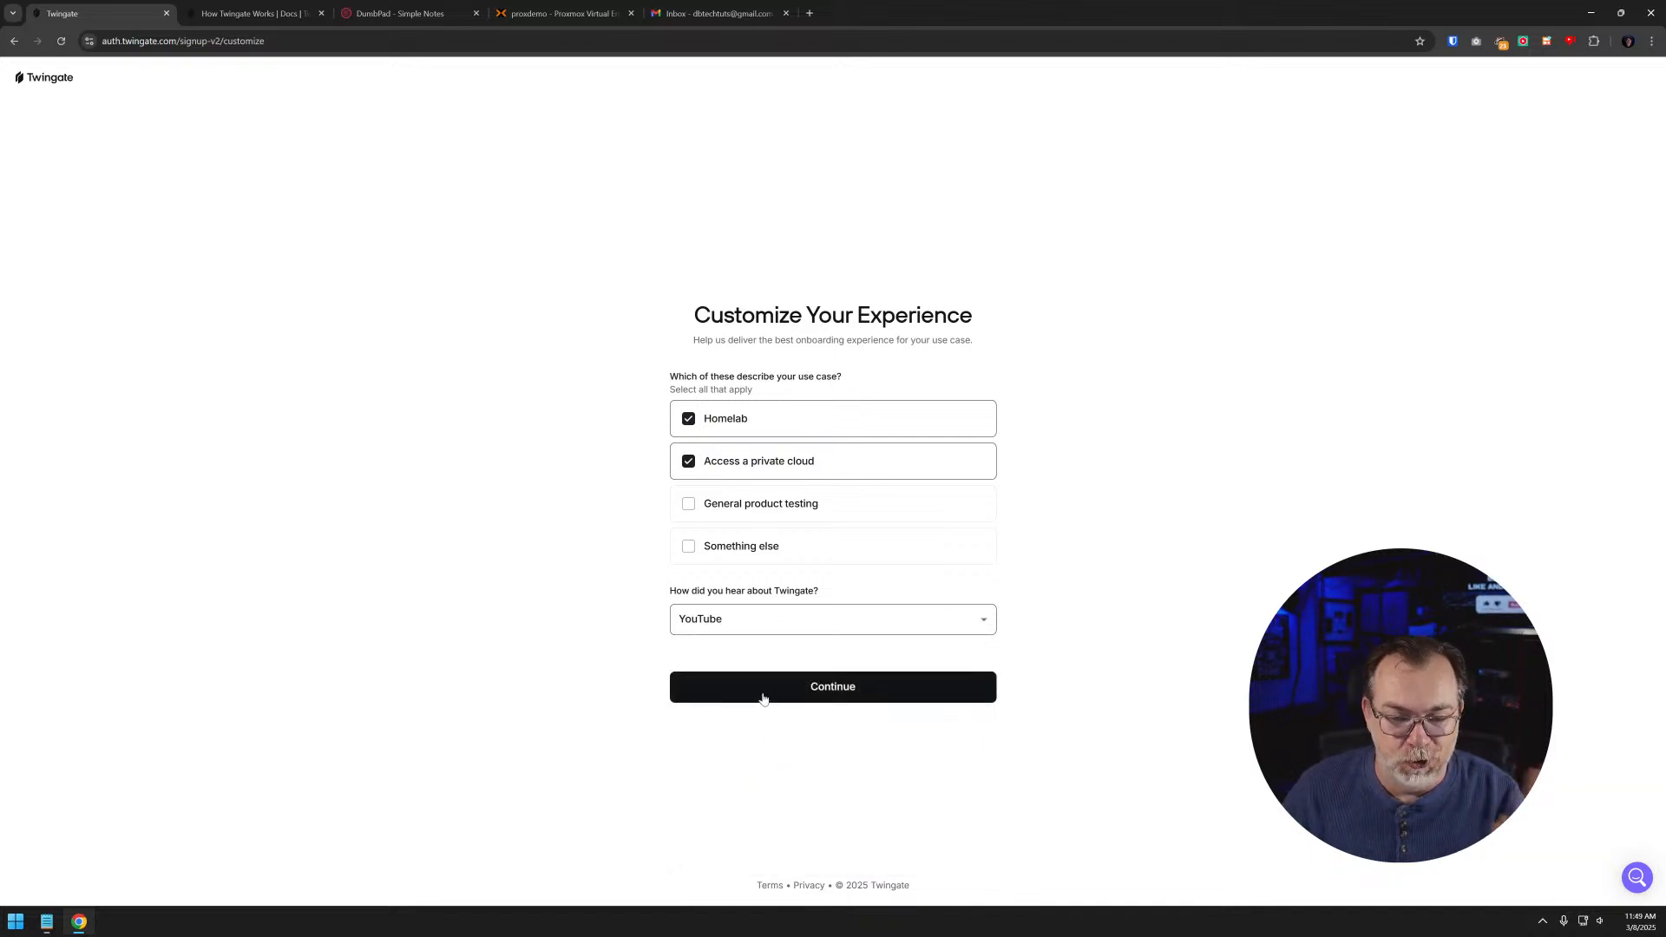
{"action": "left_click", "coordinate": [820, 688]}
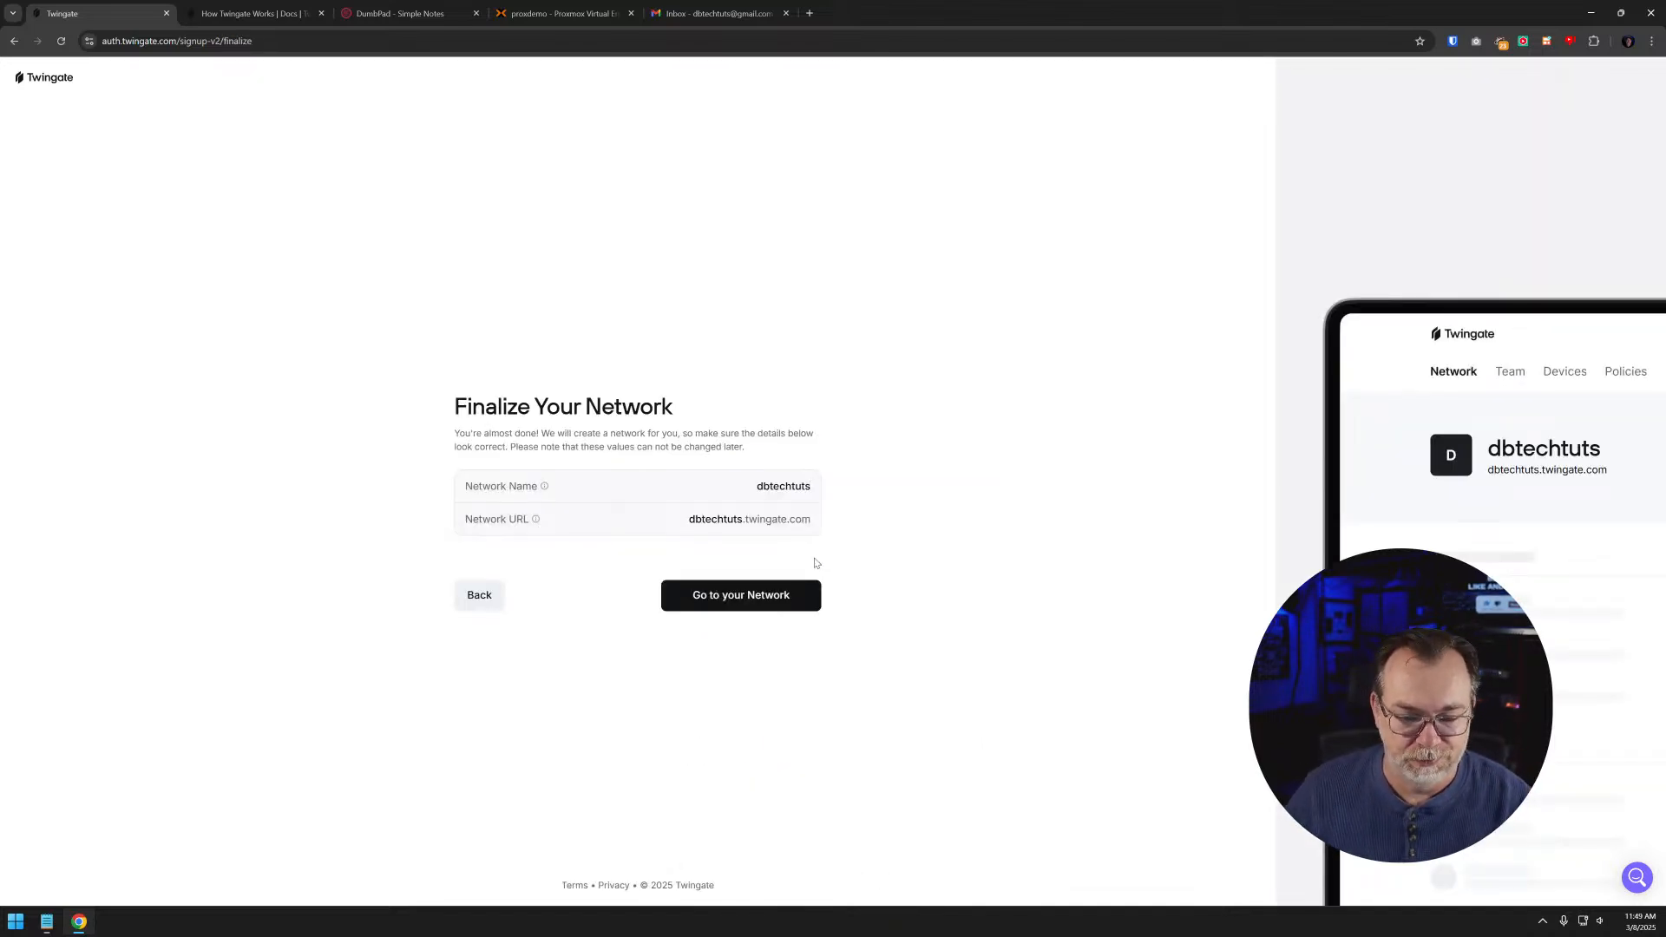
- Accept the suggested network name and URL and continue to the sign-in methods
{"action": "left_click", "coordinate": [775, 490]}
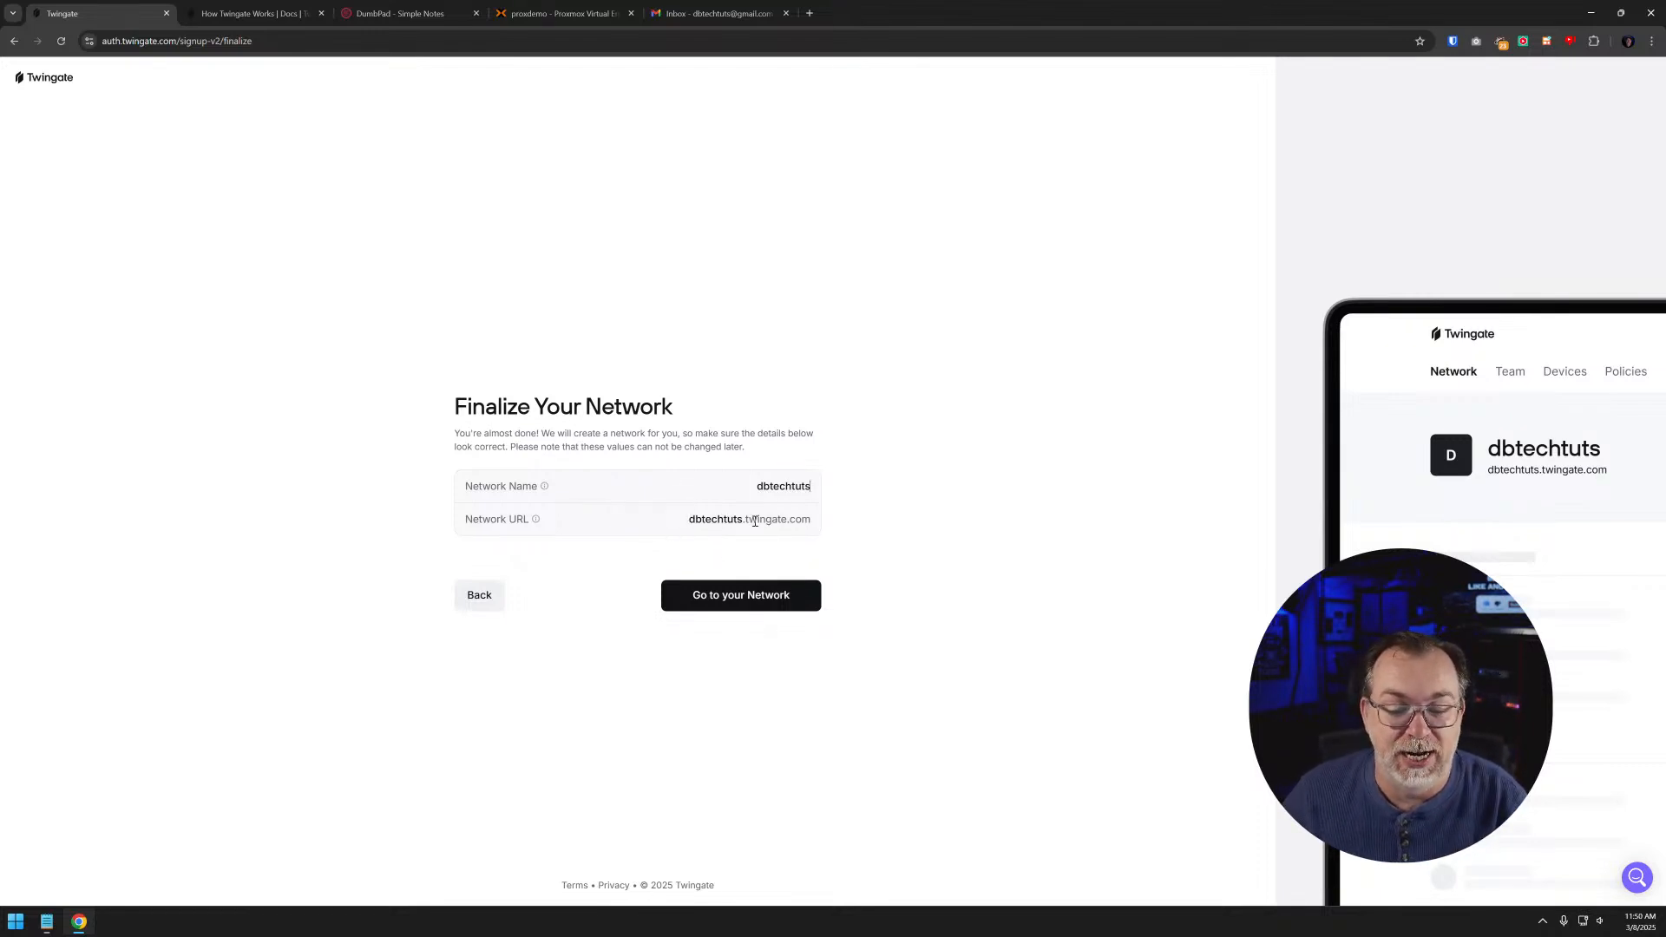
{"action": "key", "text": "ctrl+plus"}
{"action": "key", "text": "ctrl+plus"}
{"action": "key", "text": "ctrl+plus"}
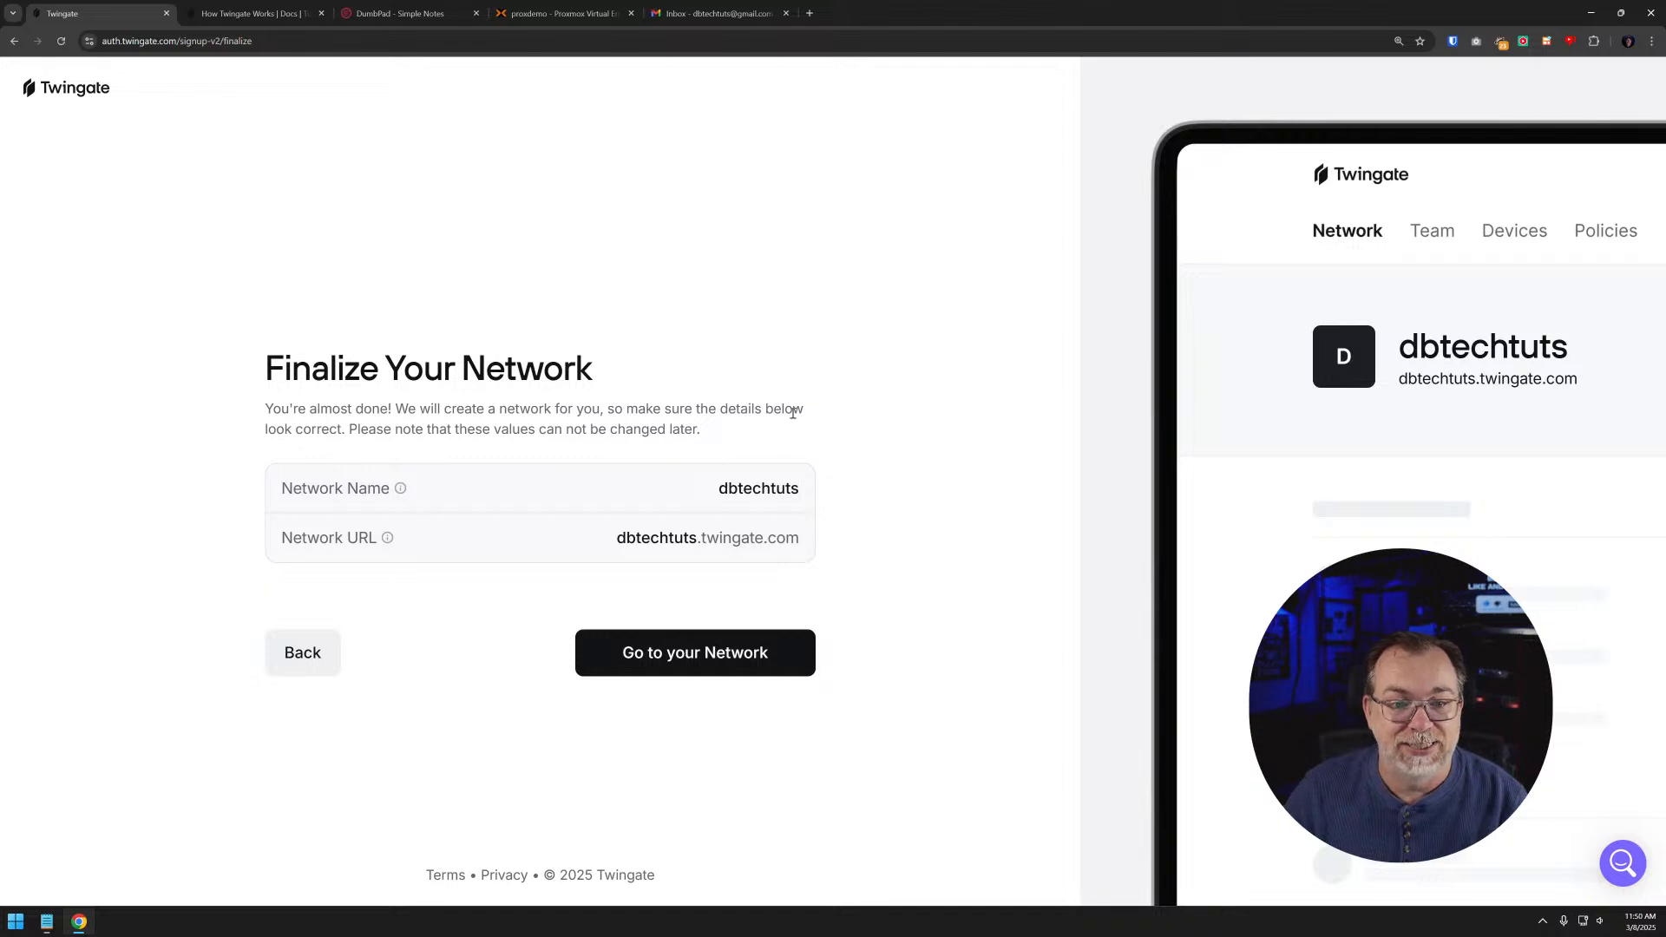
{"action": "left_click", "coordinate": [694, 653]}
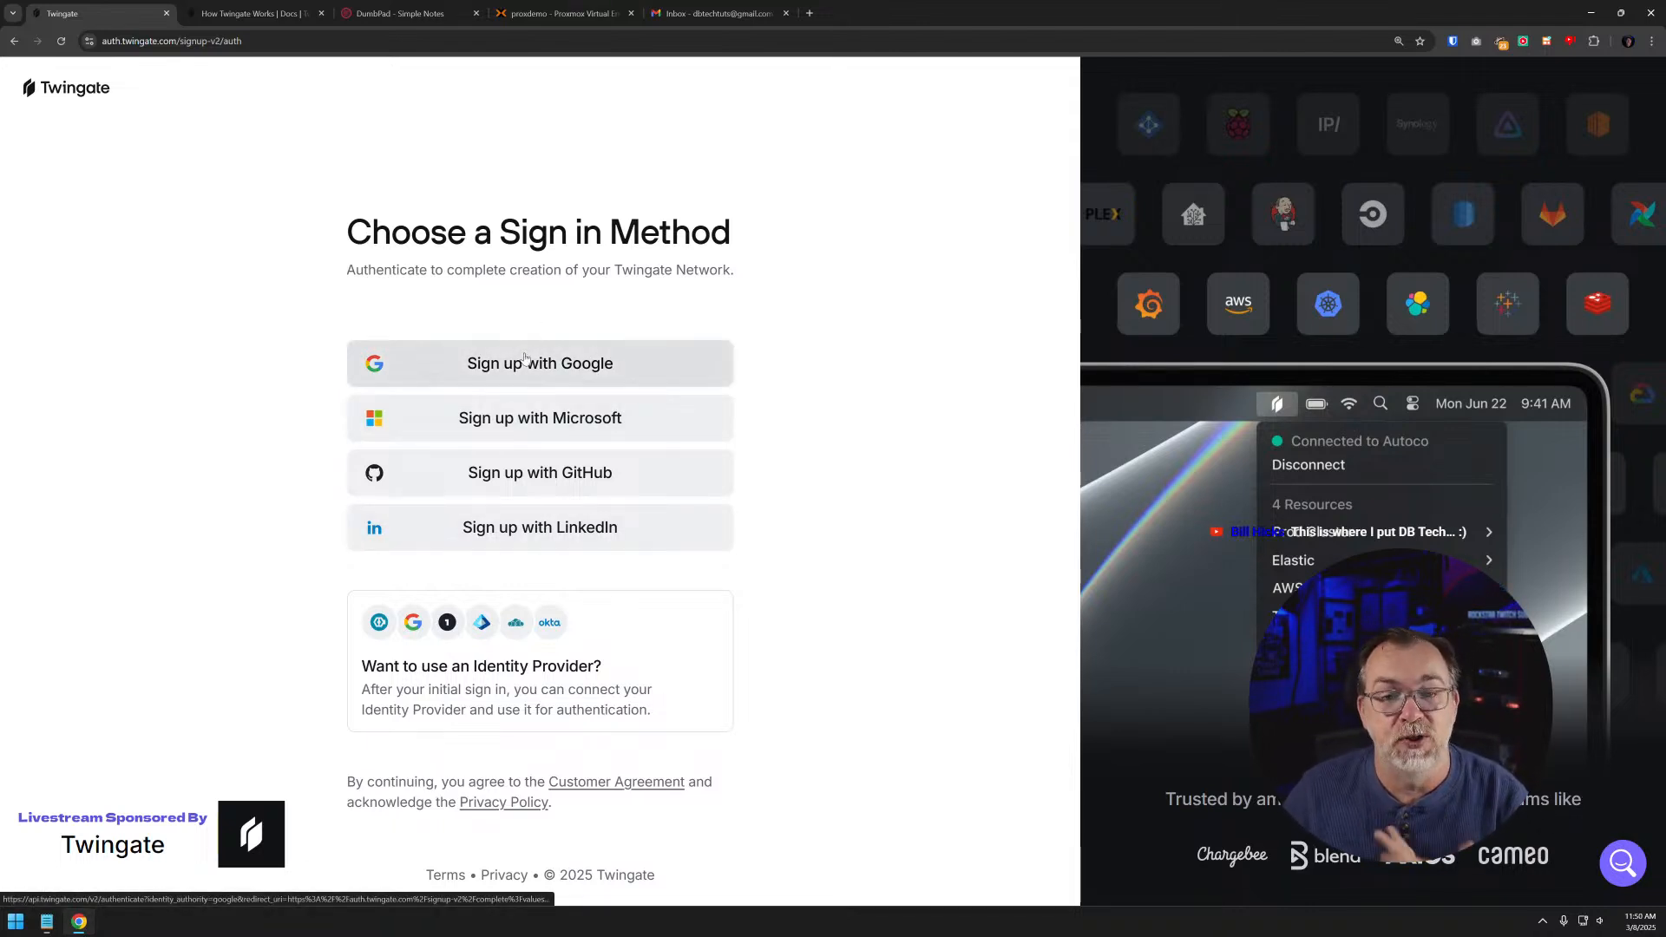
- Sign up with Google using the account that matches the signup e-mail, and start the network setup
{"action": "left_click", "coordinate": [694, 13]}
{"action": "left_click", "coordinate": [111, 14]}
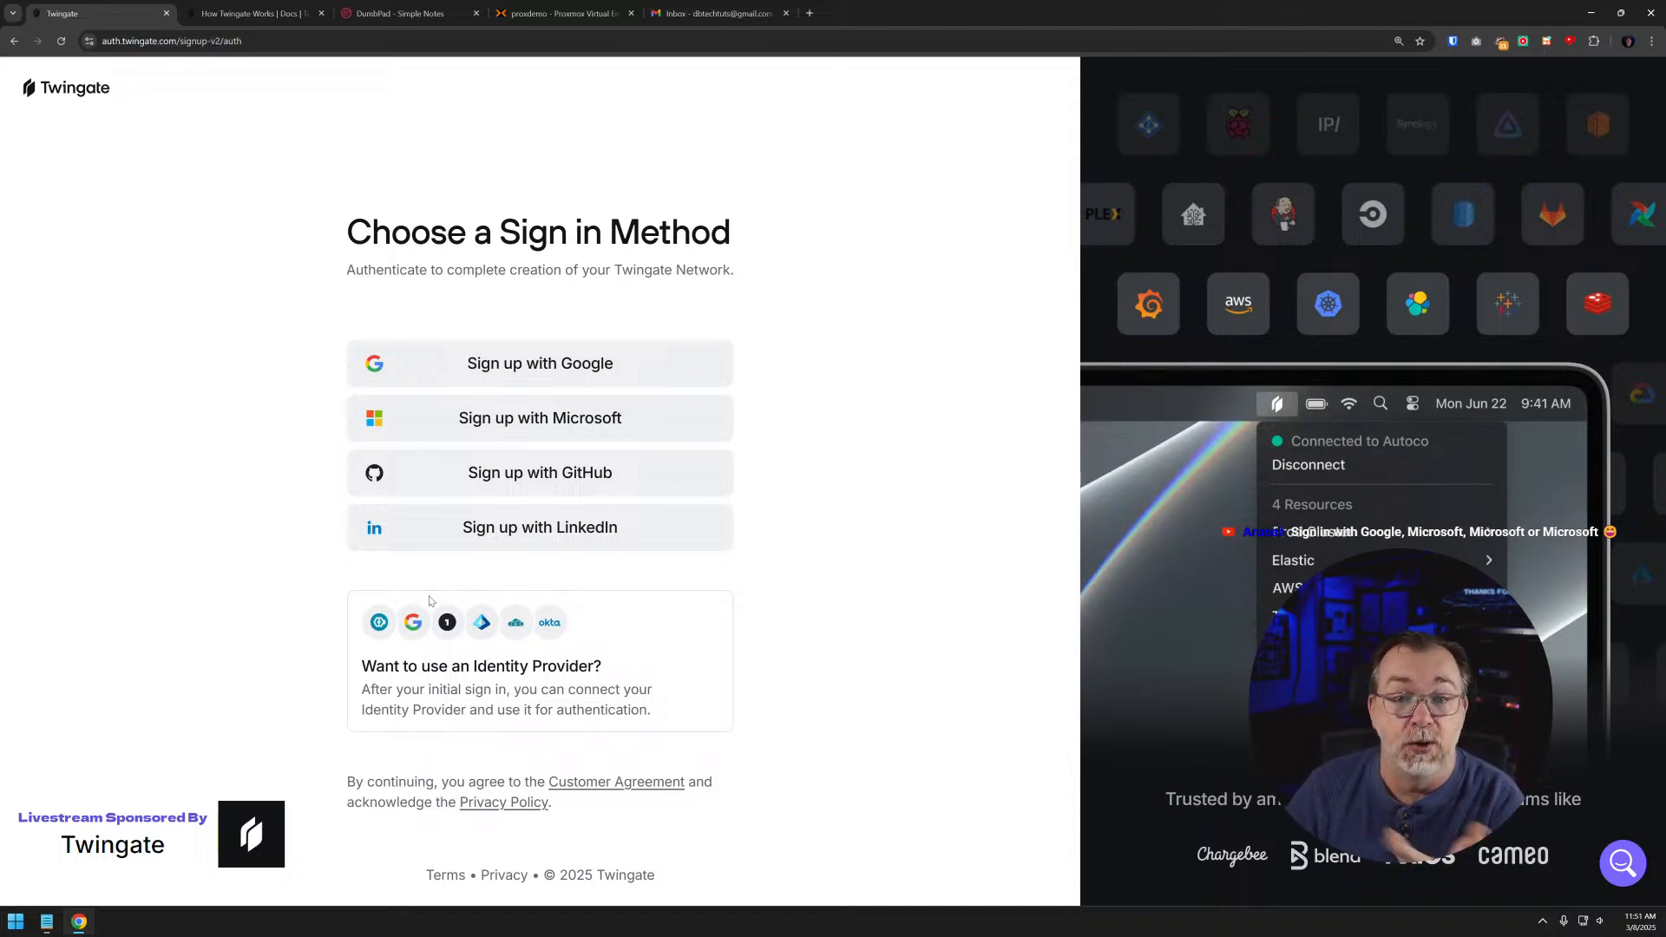
{"action": "left_click", "coordinate": [565, 357]}
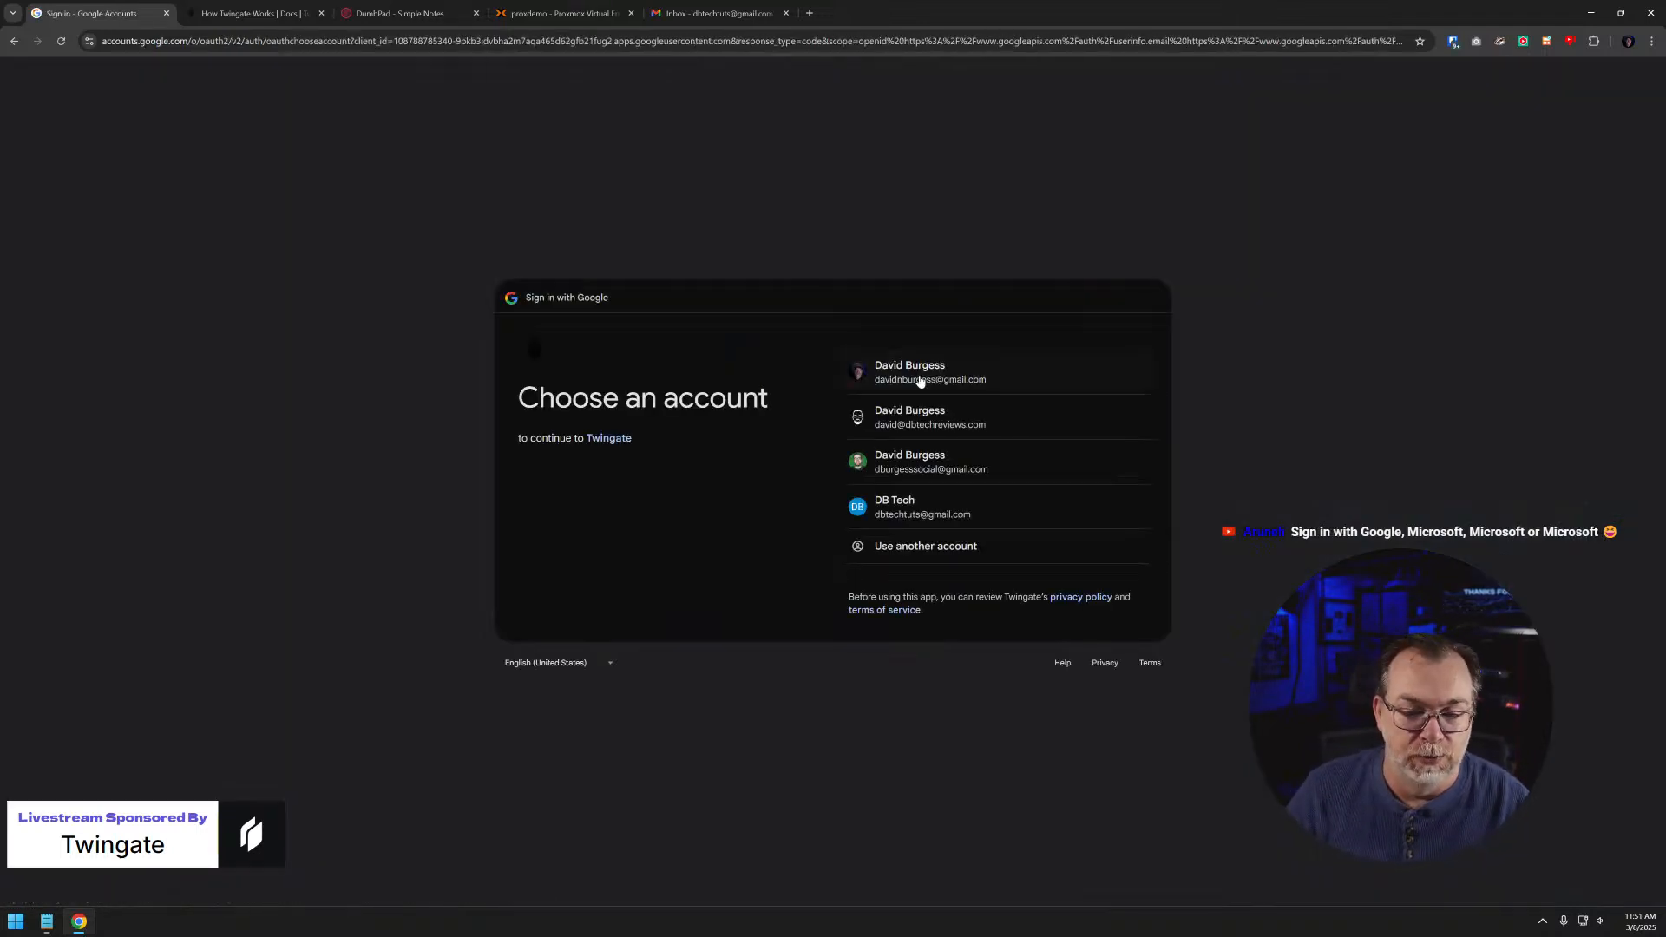
{"action": "left_click", "coordinate": [925, 514]}
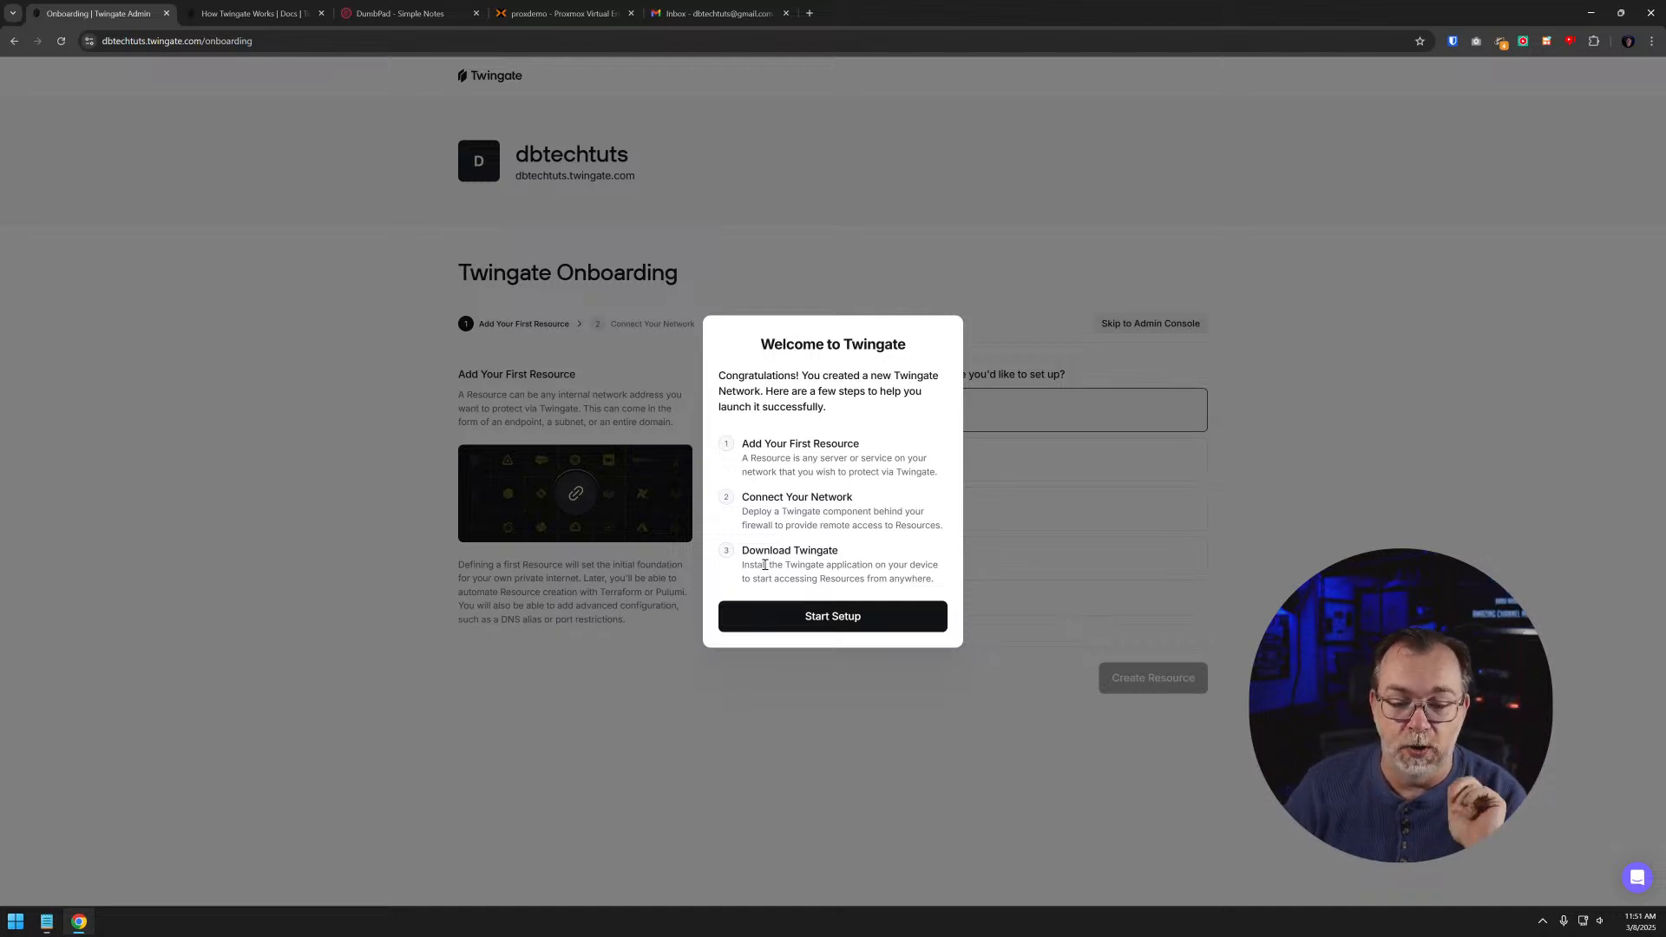
{"action": "left_click", "coordinate": [830, 618]}
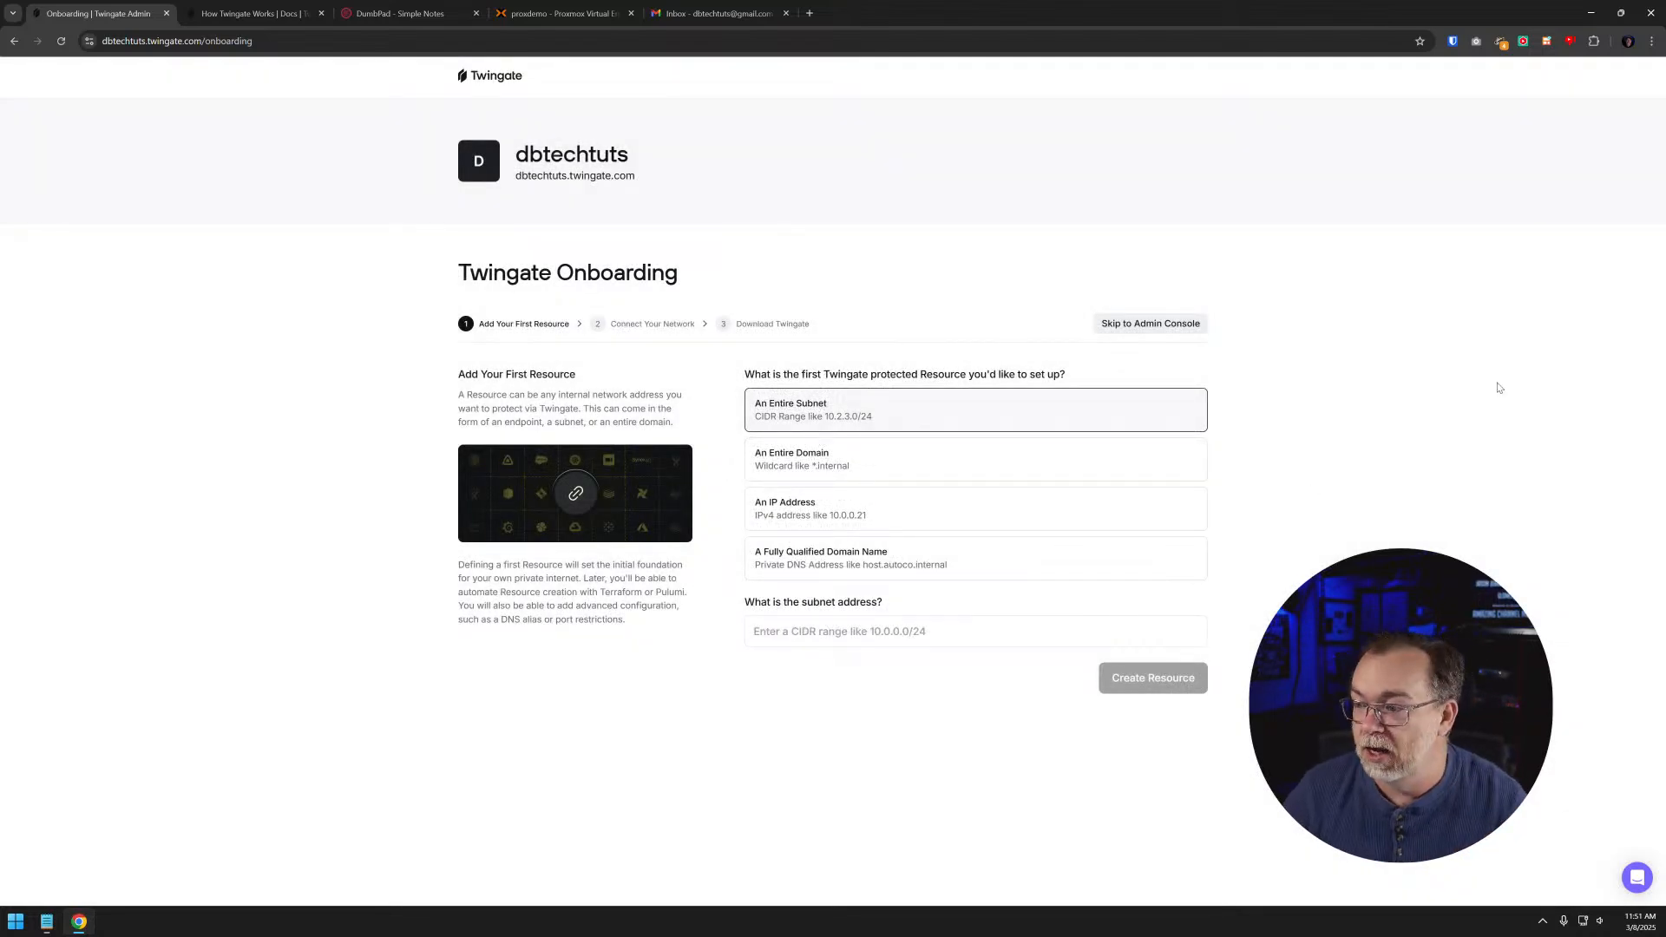
- Define the first protected resource as an IP address hosting a Private Web App
{"action": "key", "text": "ctrl+plus"}
{"action": "key", "text": "ctrl+plus"}
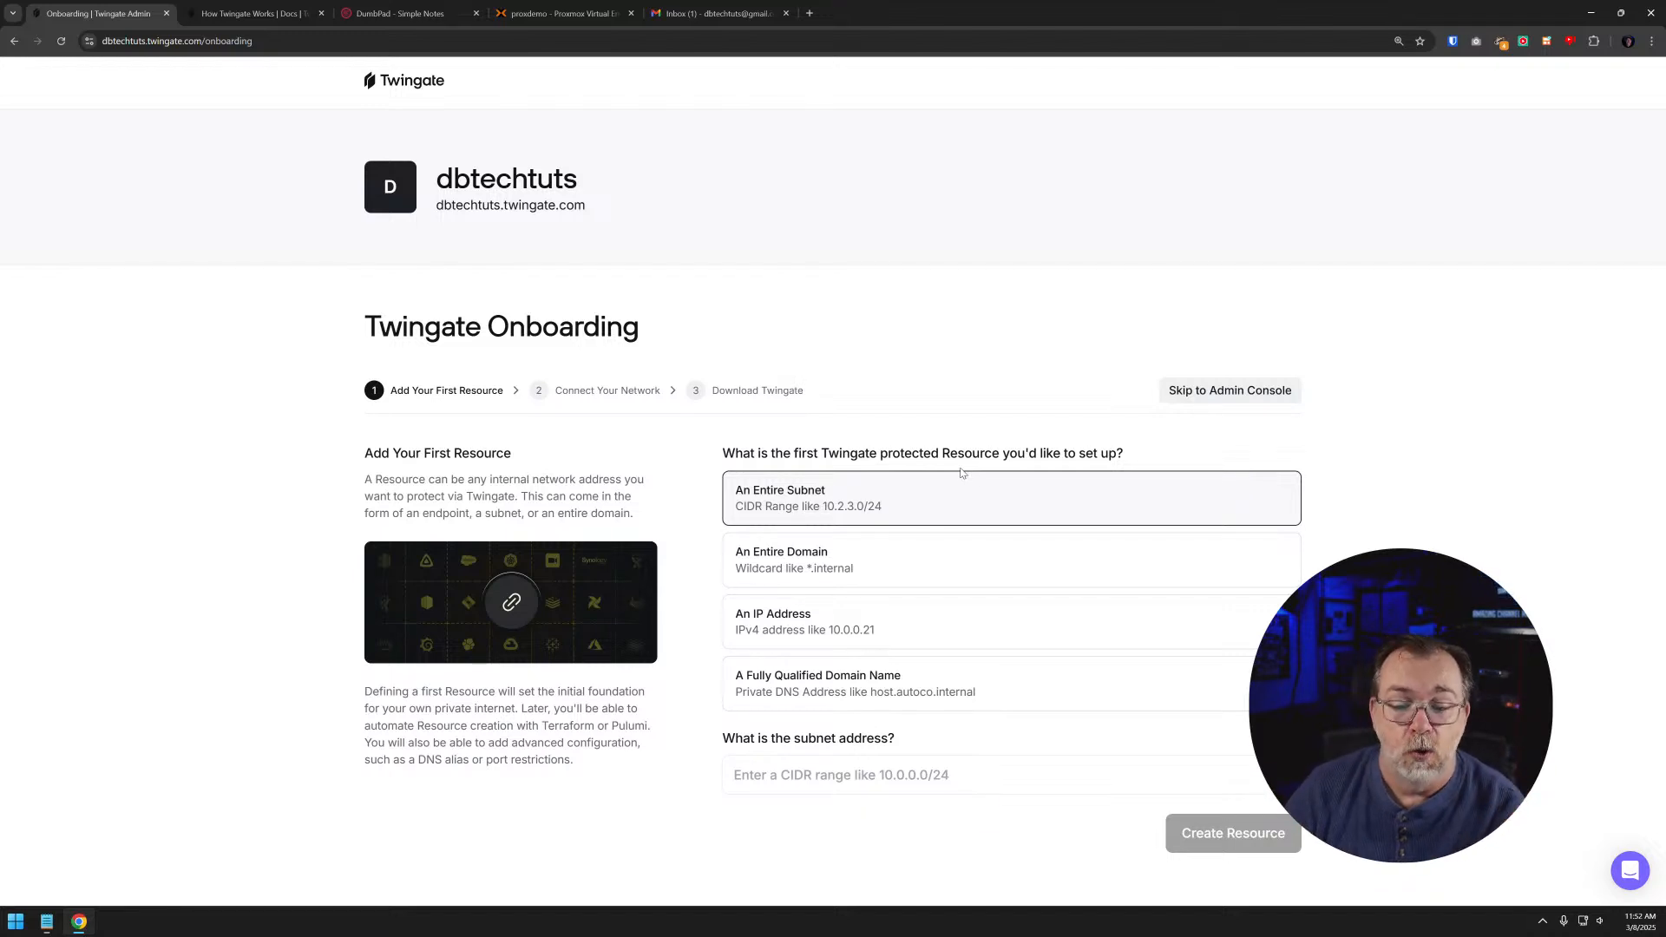
{"action": "left_click", "coordinate": [809, 576]}
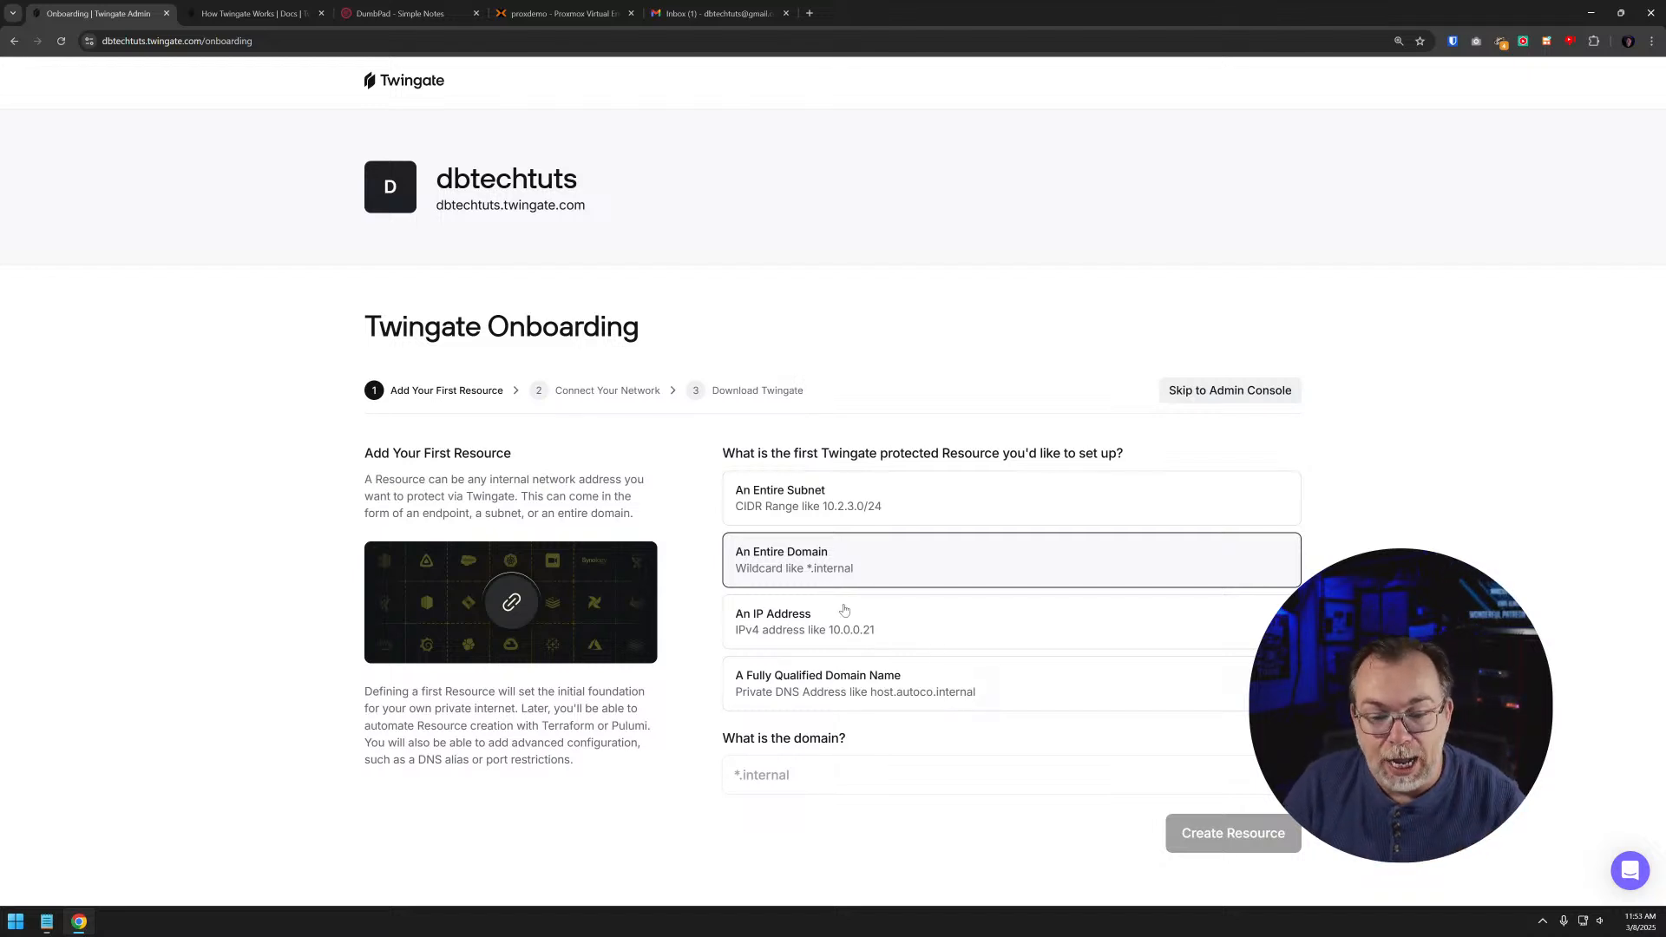
{"action": "left_click", "coordinate": [814, 616]}
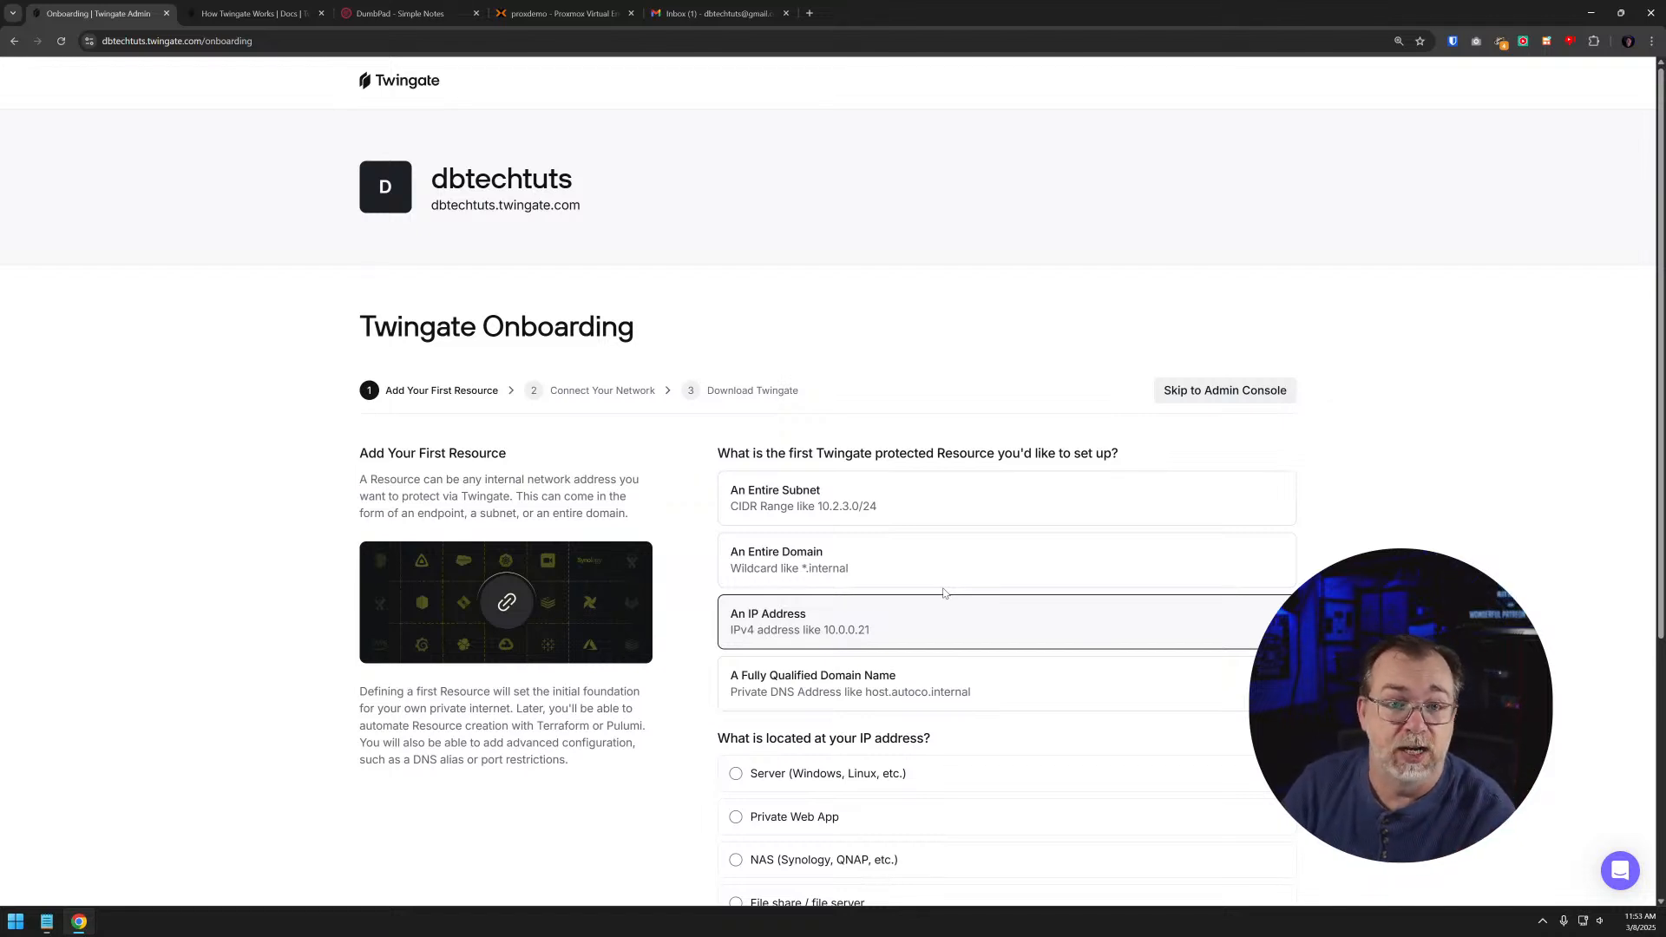
{"action": "scroll", "coordinate": [944, 593], "scroll_direction": "down", "scroll_amount": 4}
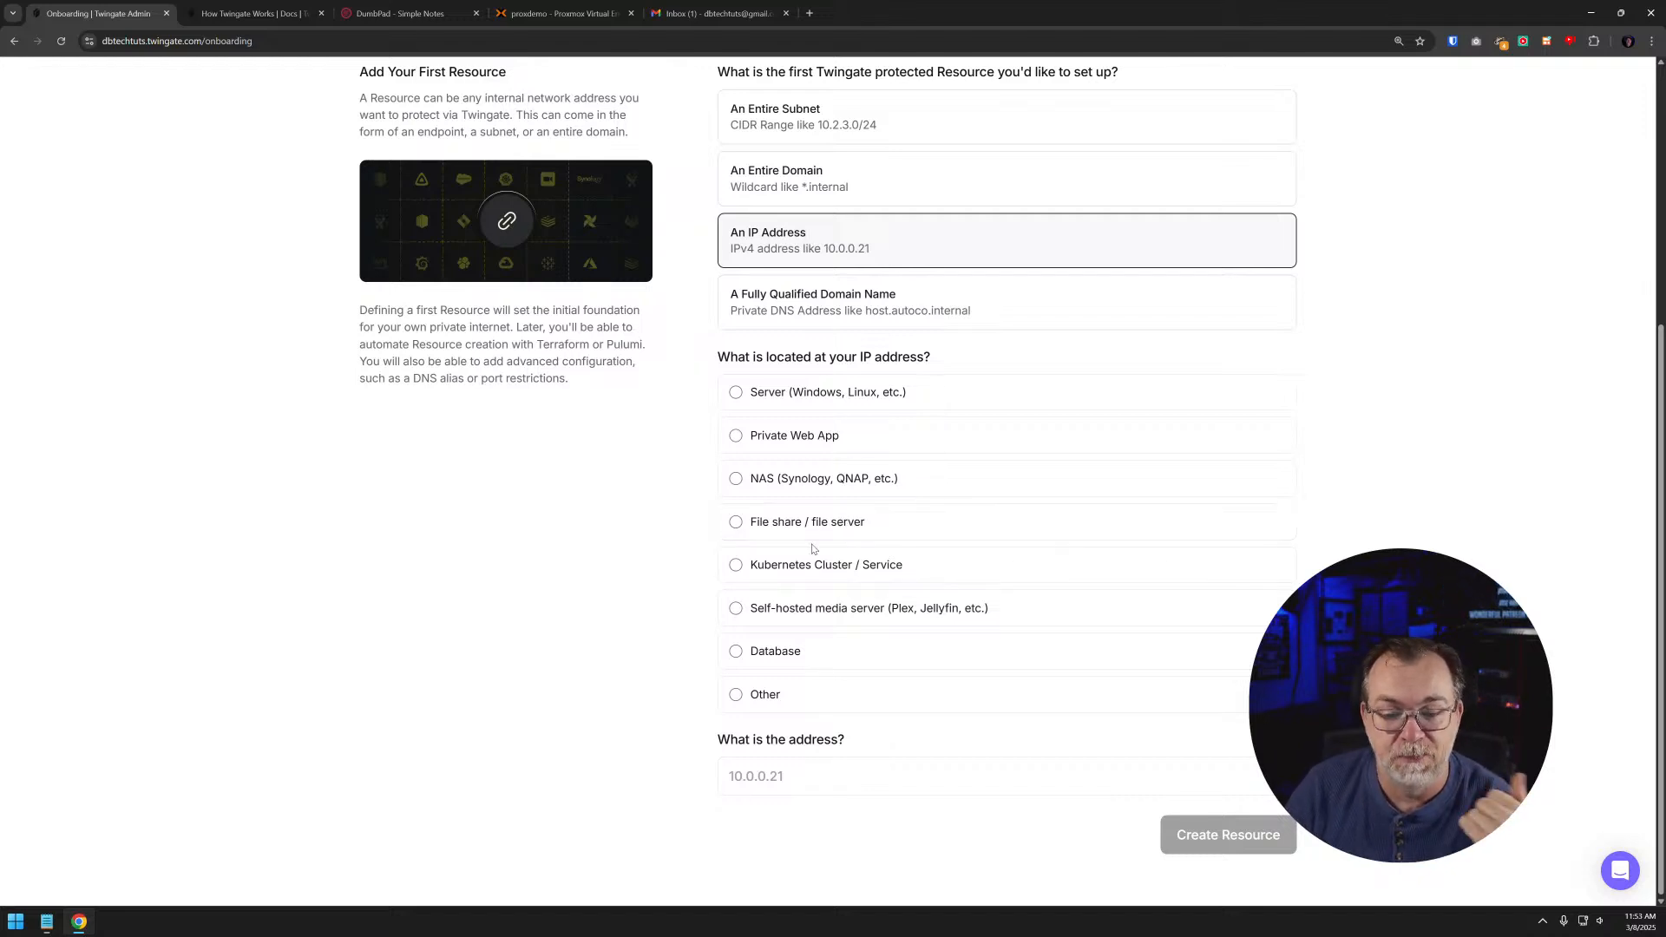
{"action": "left_click", "coordinate": [792, 445]}
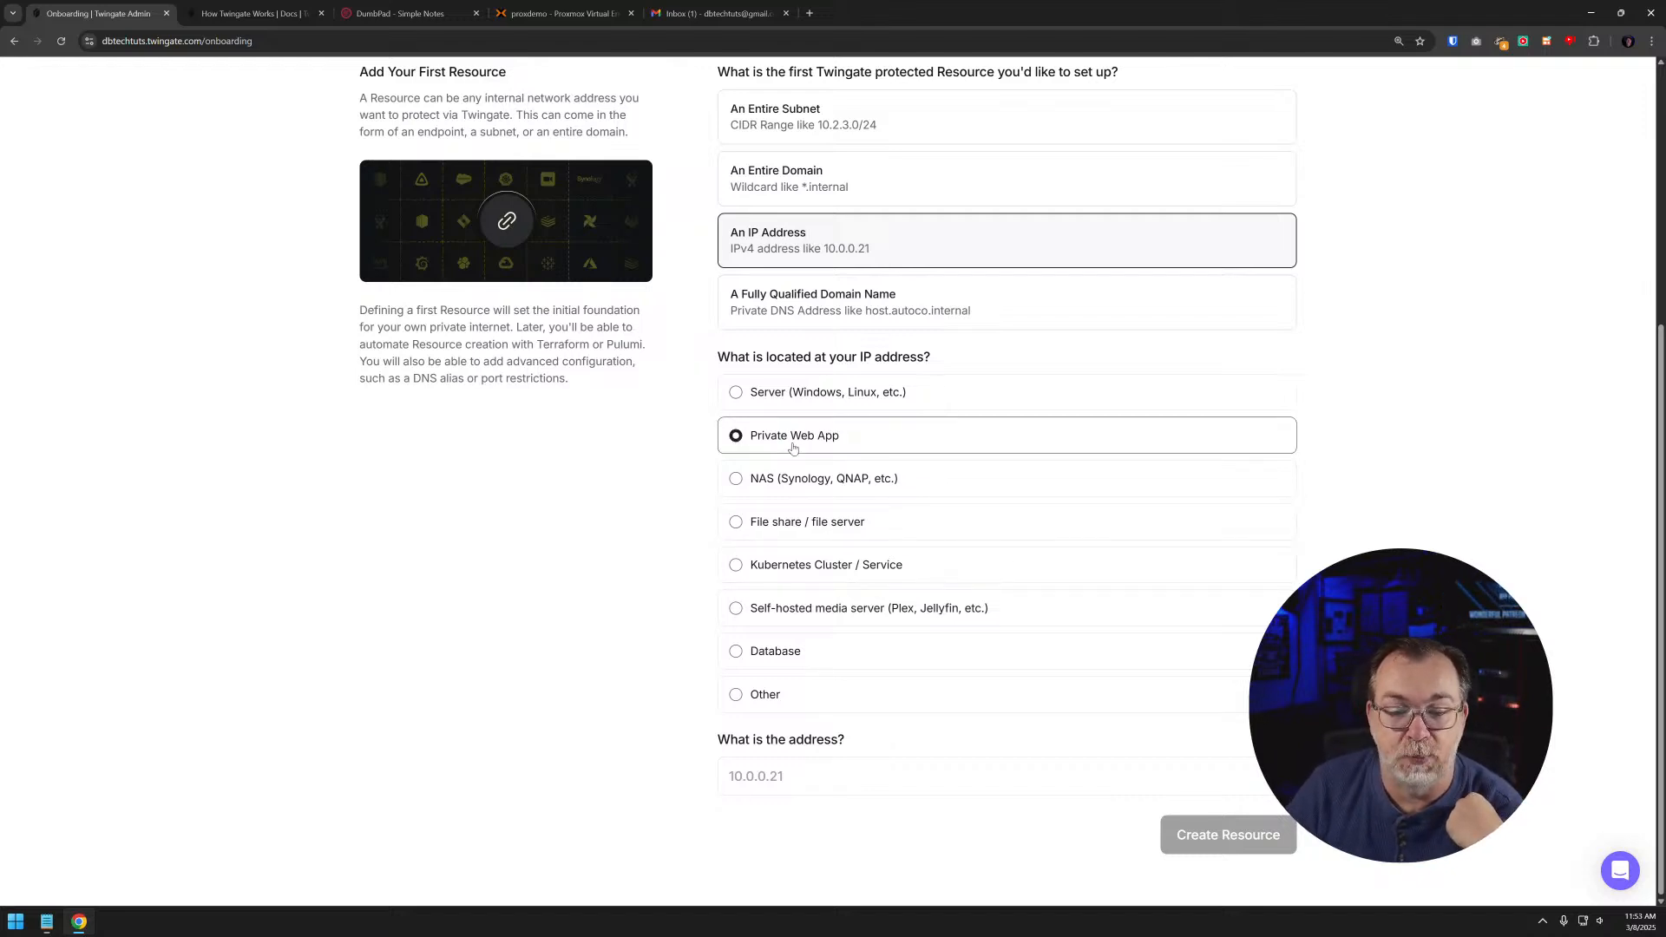
- Copy the DumbPad page's URL from its browser tab into the resource address
{"action": "left_click", "coordinate": [767, 784]}
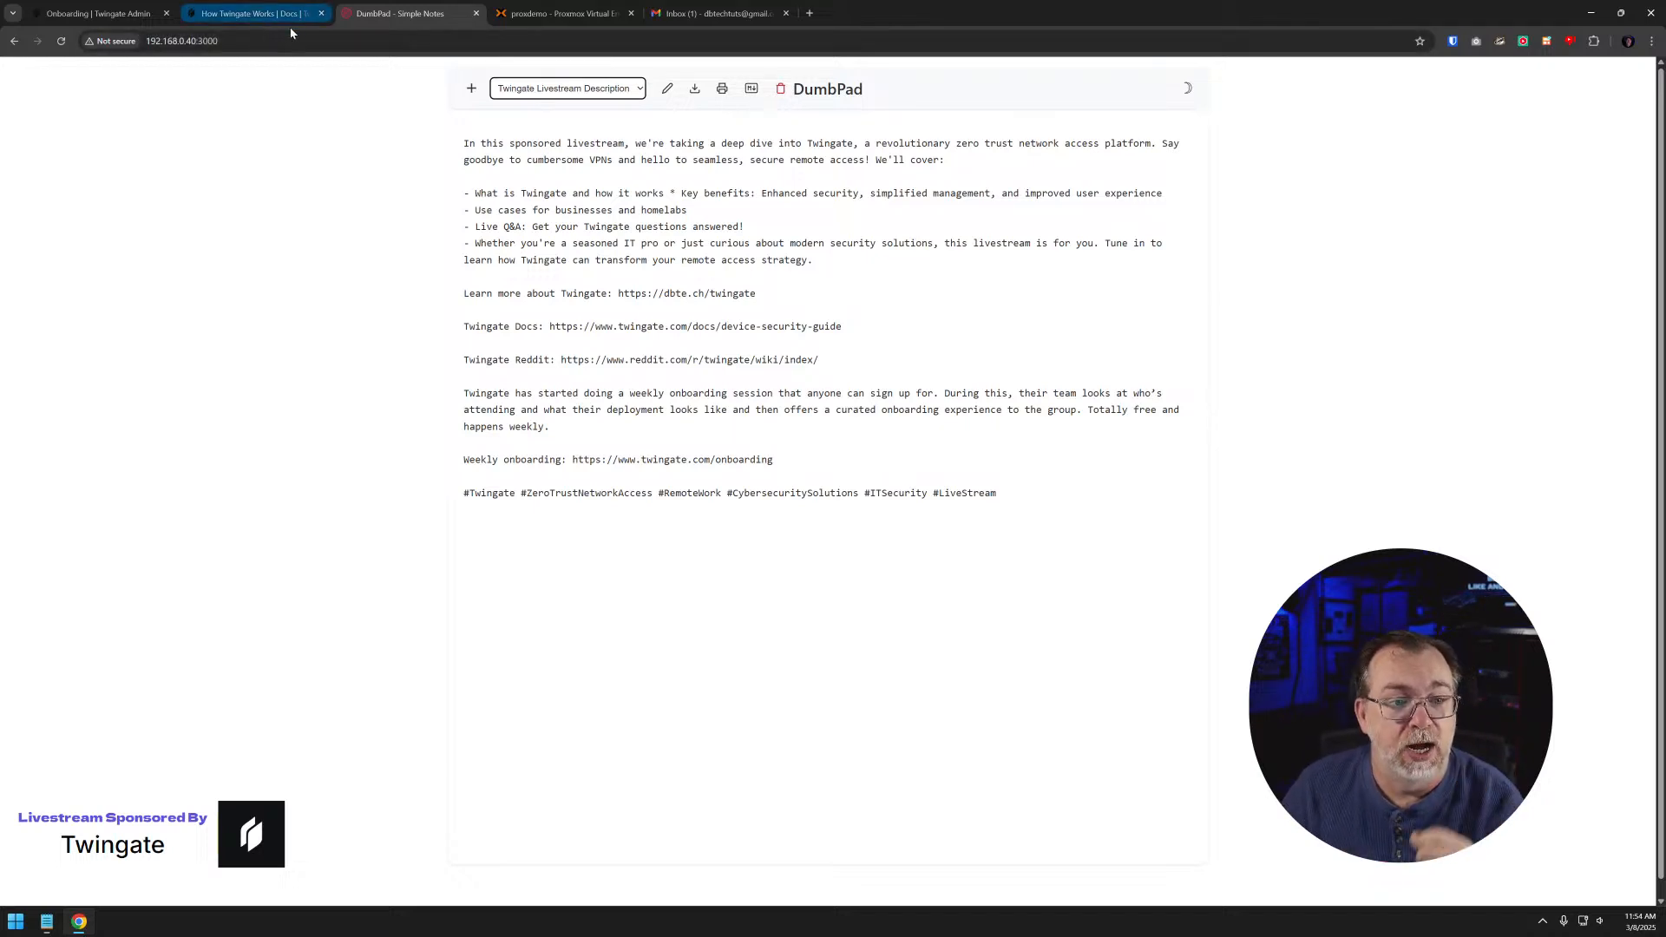
{"action": "left_click", "coordinate": [246, 35]}
{"action": "key", "text": "ctrl+c"}
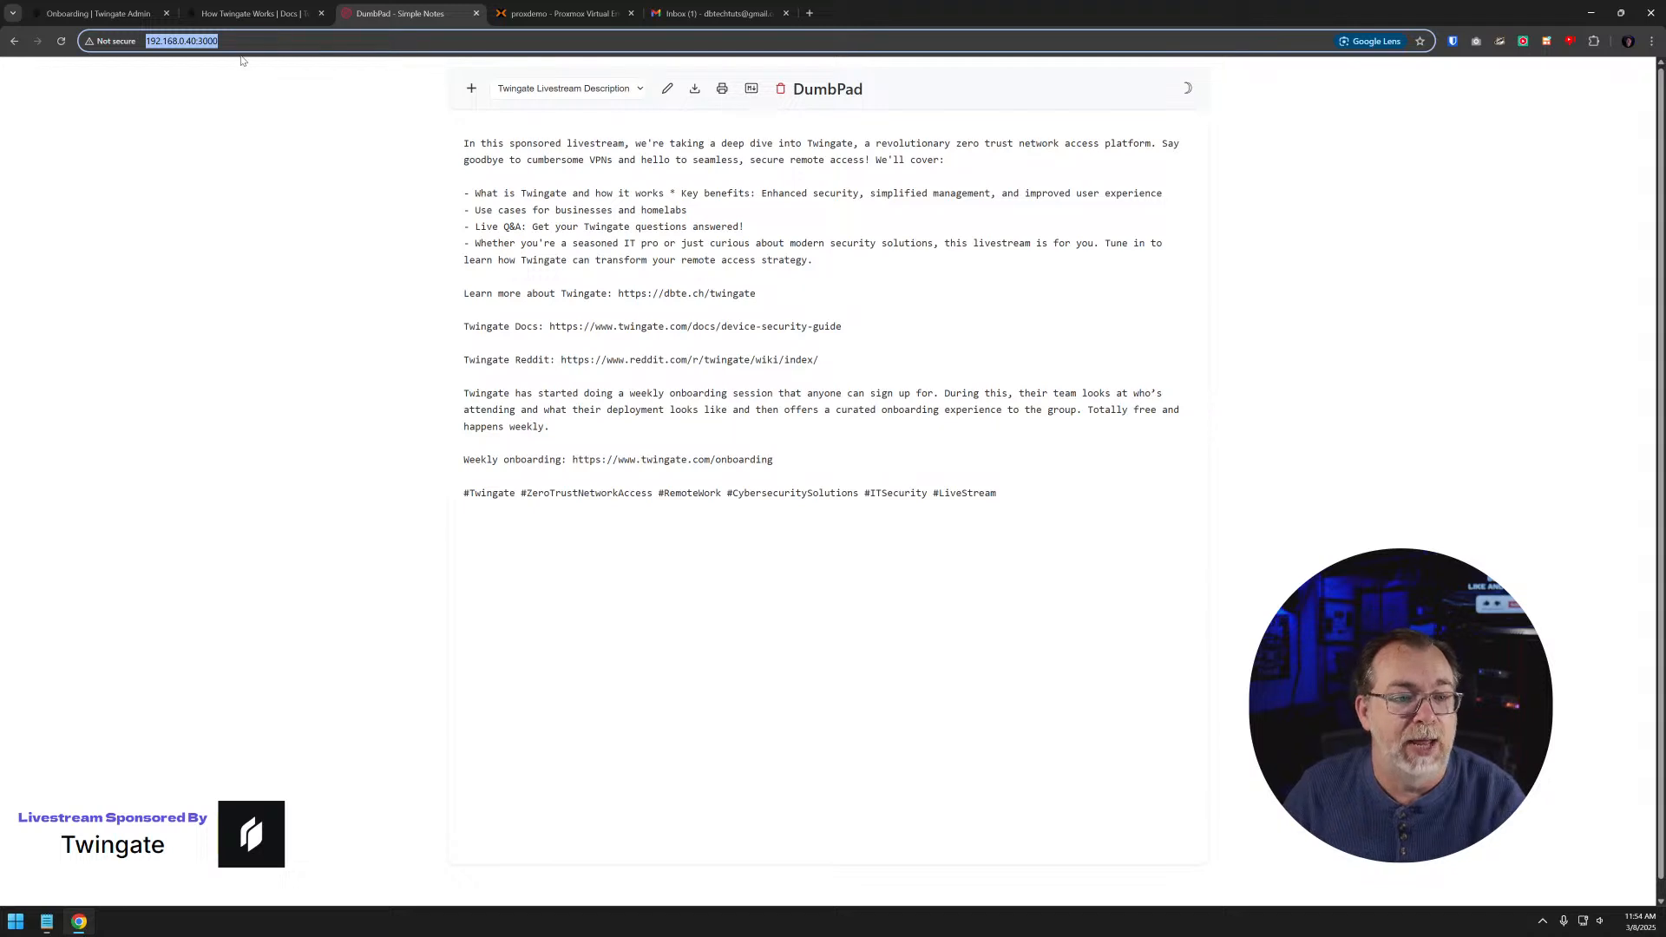
{"action": "left_click", "coordinate": [111, 14]}
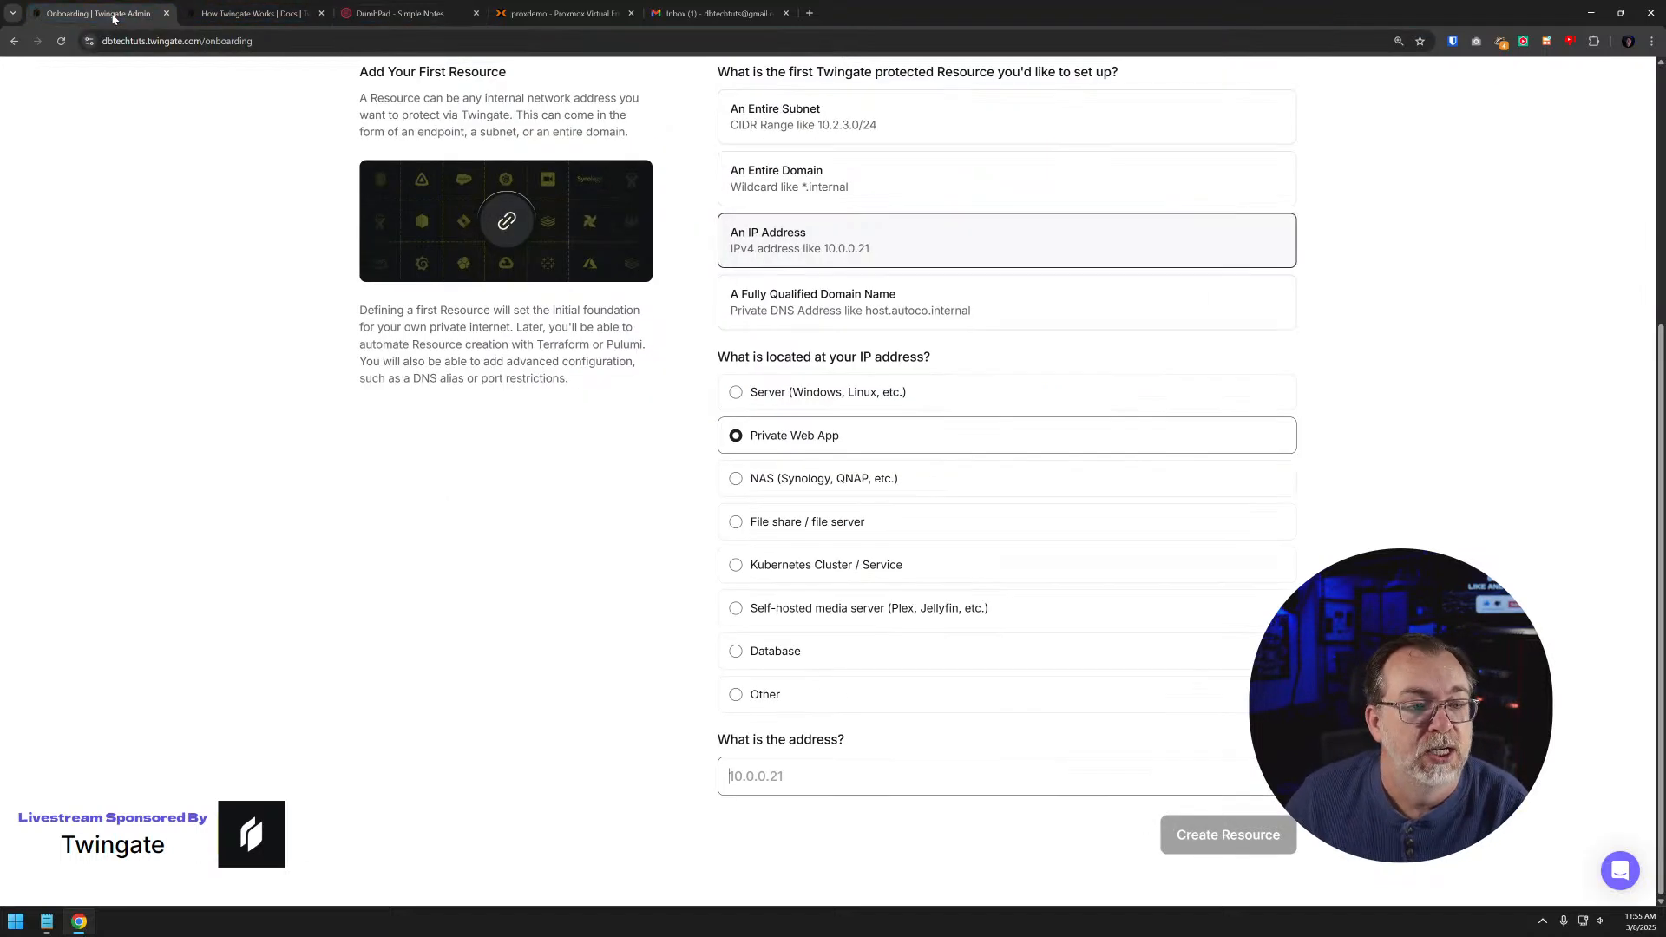
{"action": "key", "text": "ctrl+v"}
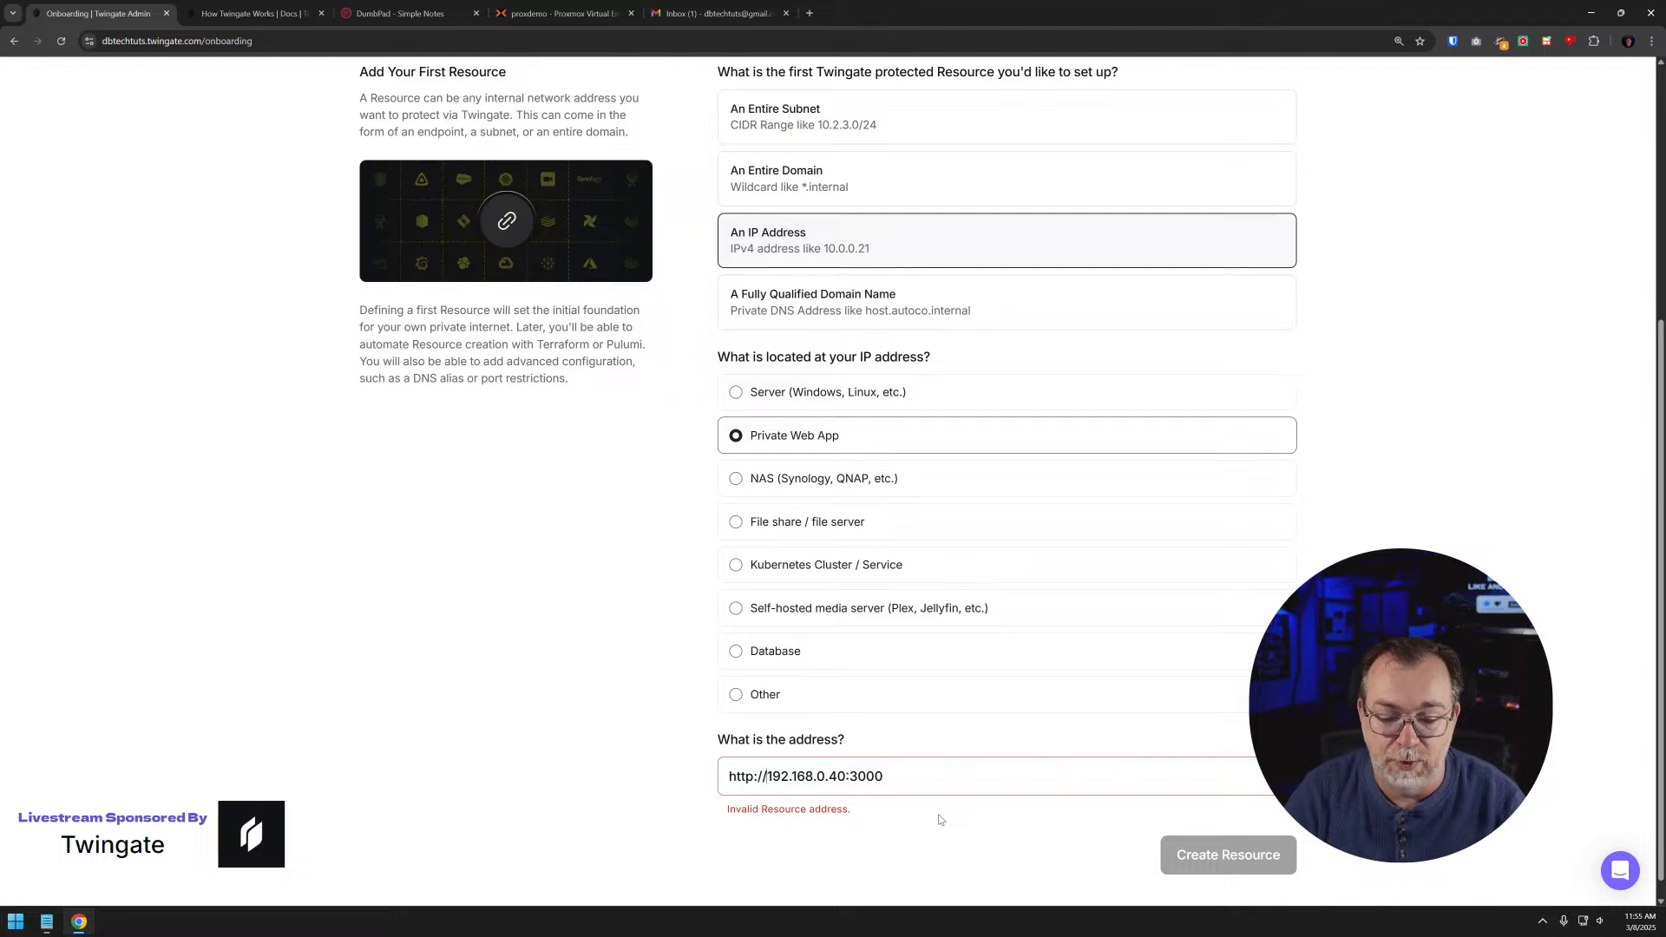
- Trim the protocol and port so the resource address reads 192.168.0.40, and create the resource
{"action": "key", "text": "shift+Left"}
{"action": "key", "text": "shift+Left"}
{"action": "key", "text": "shift+Left"}
{"action": "key", "text": "shift+Left"}
{"action": "key", "text": "shift+Left"}
{"action": "key", "text": "shift+Left"}
{"action": "key", "text": "shift+Left"}
{"action": "key", "text": "BackSpace"}
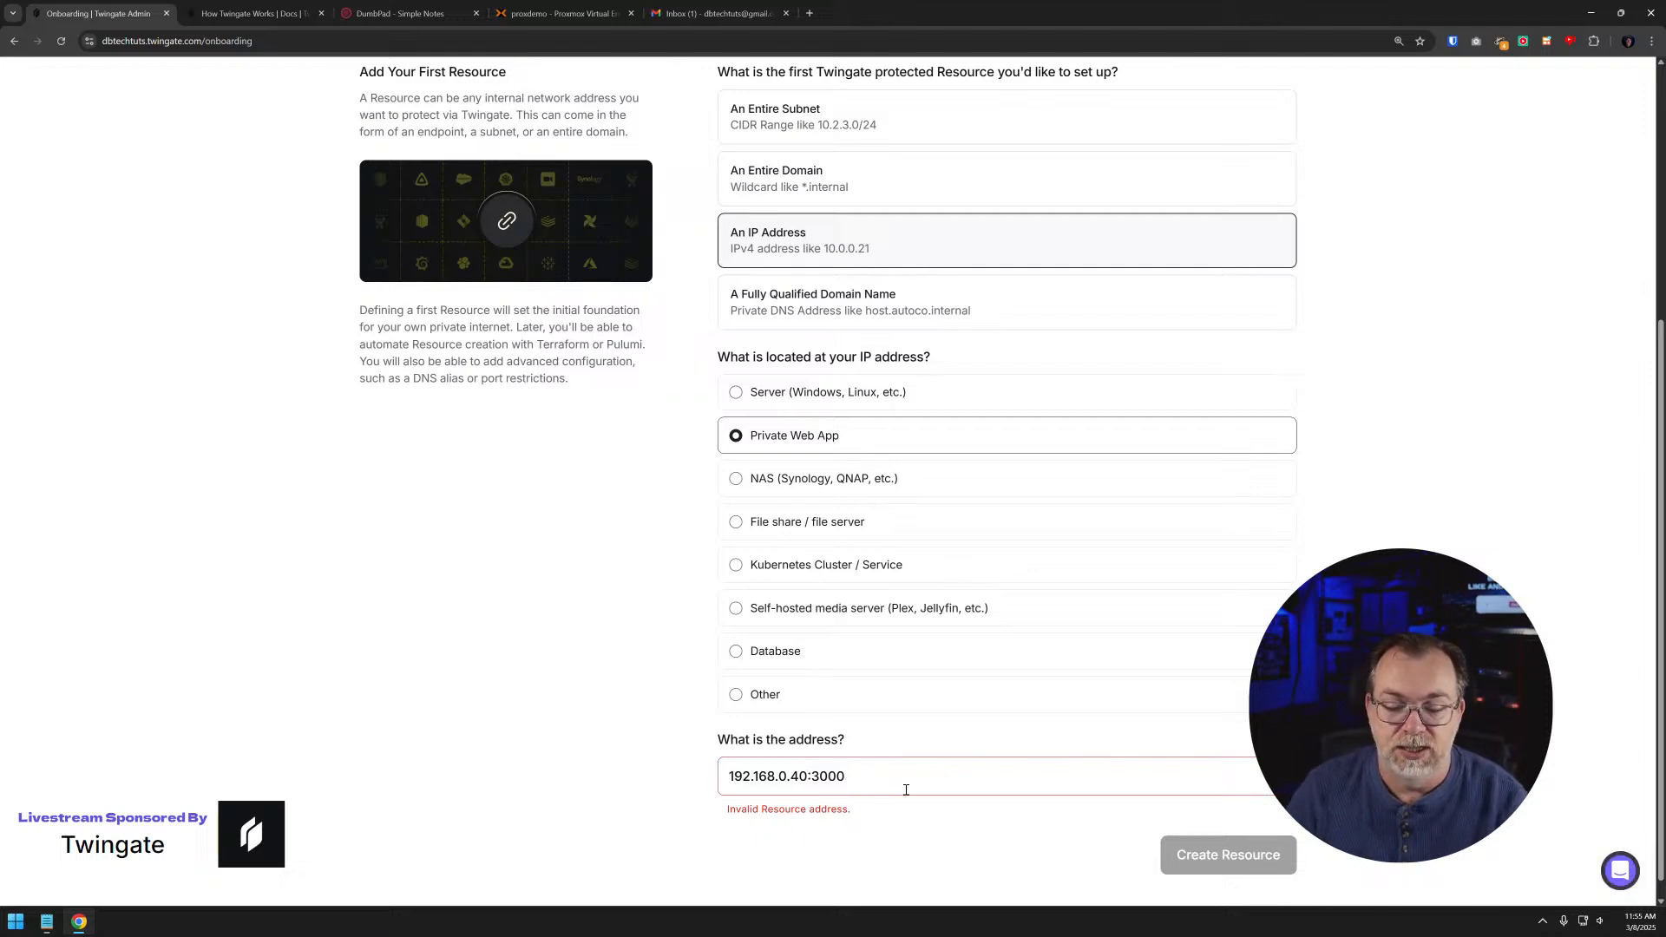
{"action": "key", "text": "shift+Left"}
{"action": "key", "text": "shift+Left"}
{"action": "key", "text": "shift+Left"}
{"action": "key", "text": "shift+Left"}
{"action": "key", "text": "BackSpace"}
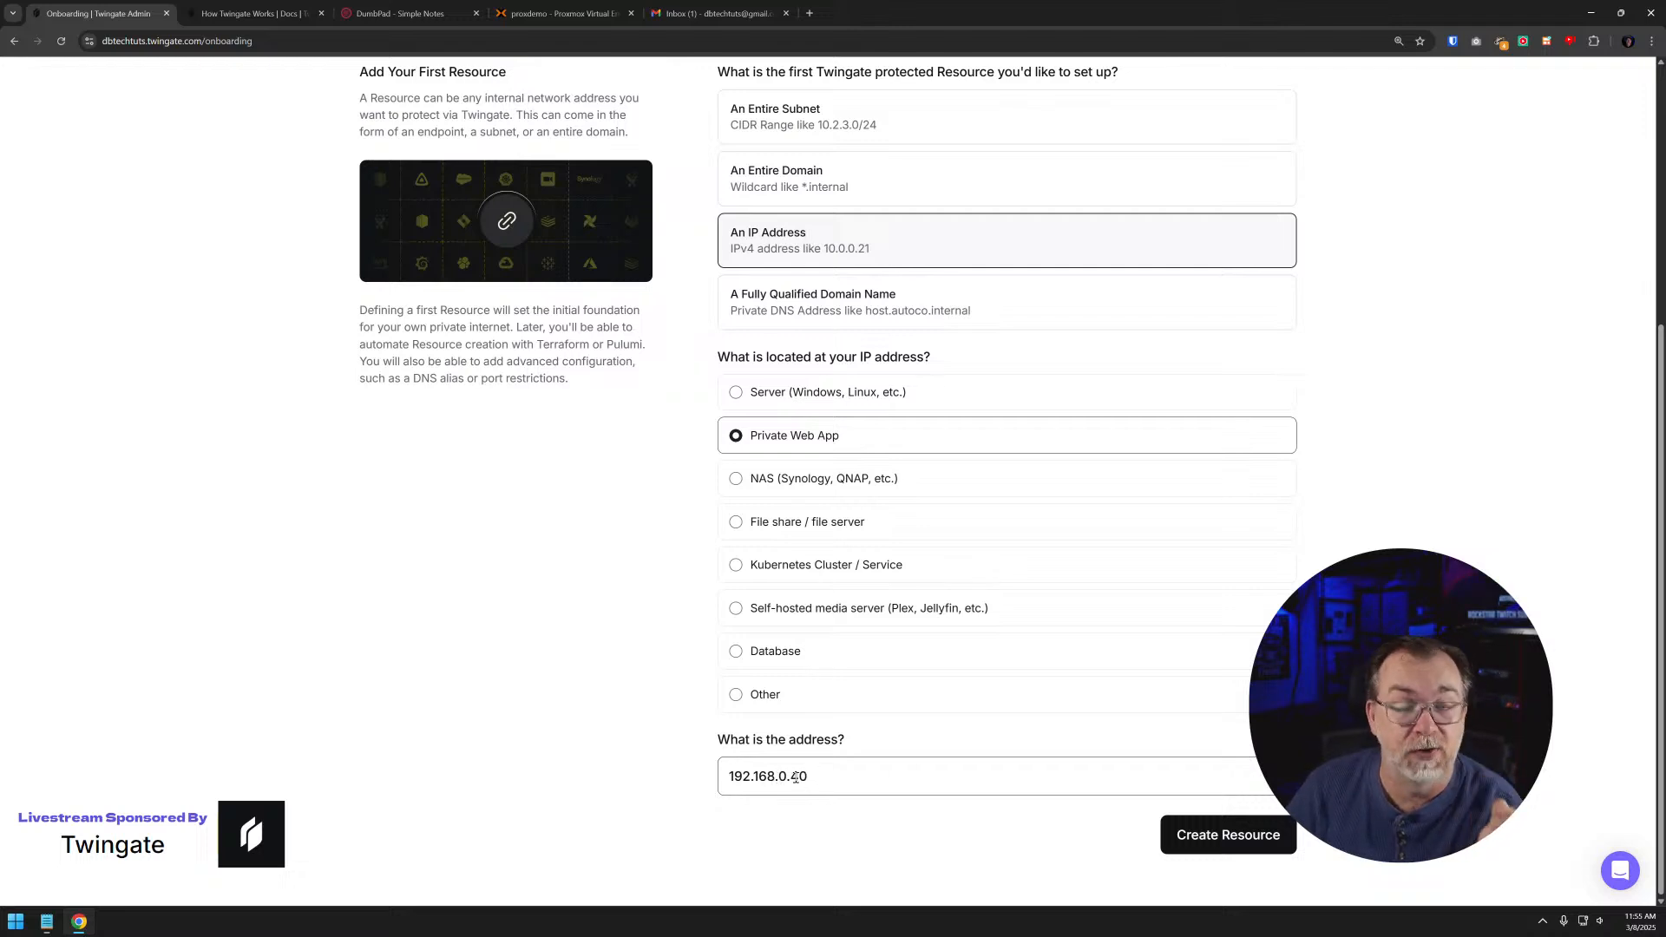
{"action": "scroll", "coordinate": [1020, 691], "scroll_direction": "up", "scroll_amount": 1}
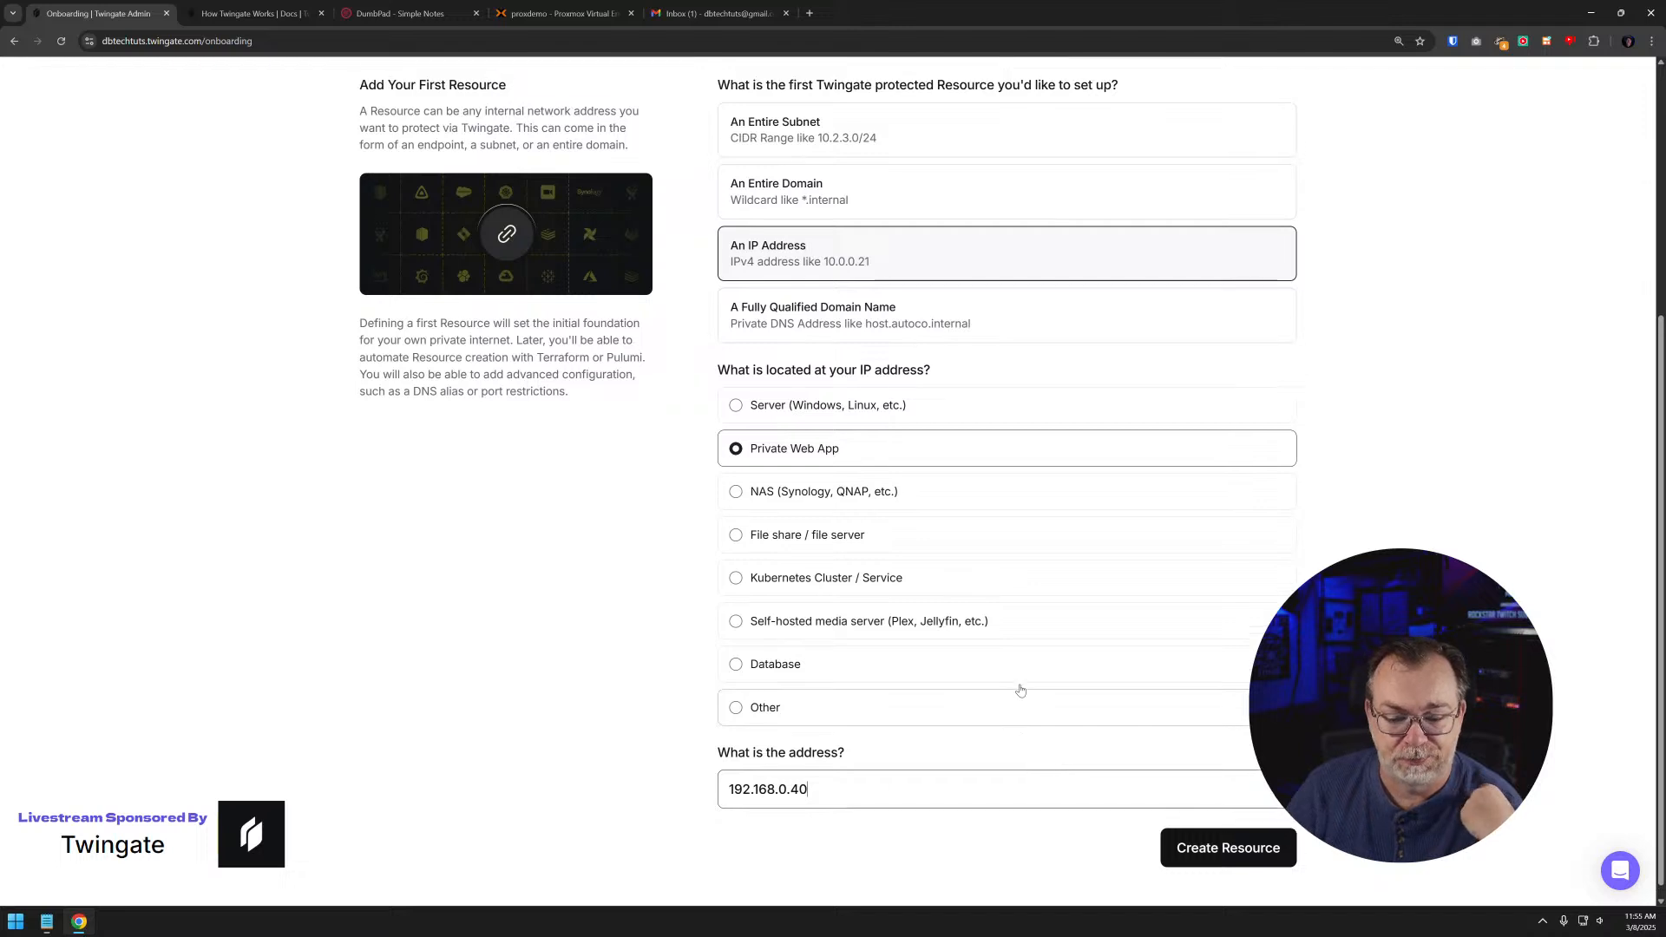
{"action": "scroll", "coordinate": [1137, 557], "scroll_direction": "down", "scroll_amount": 1}
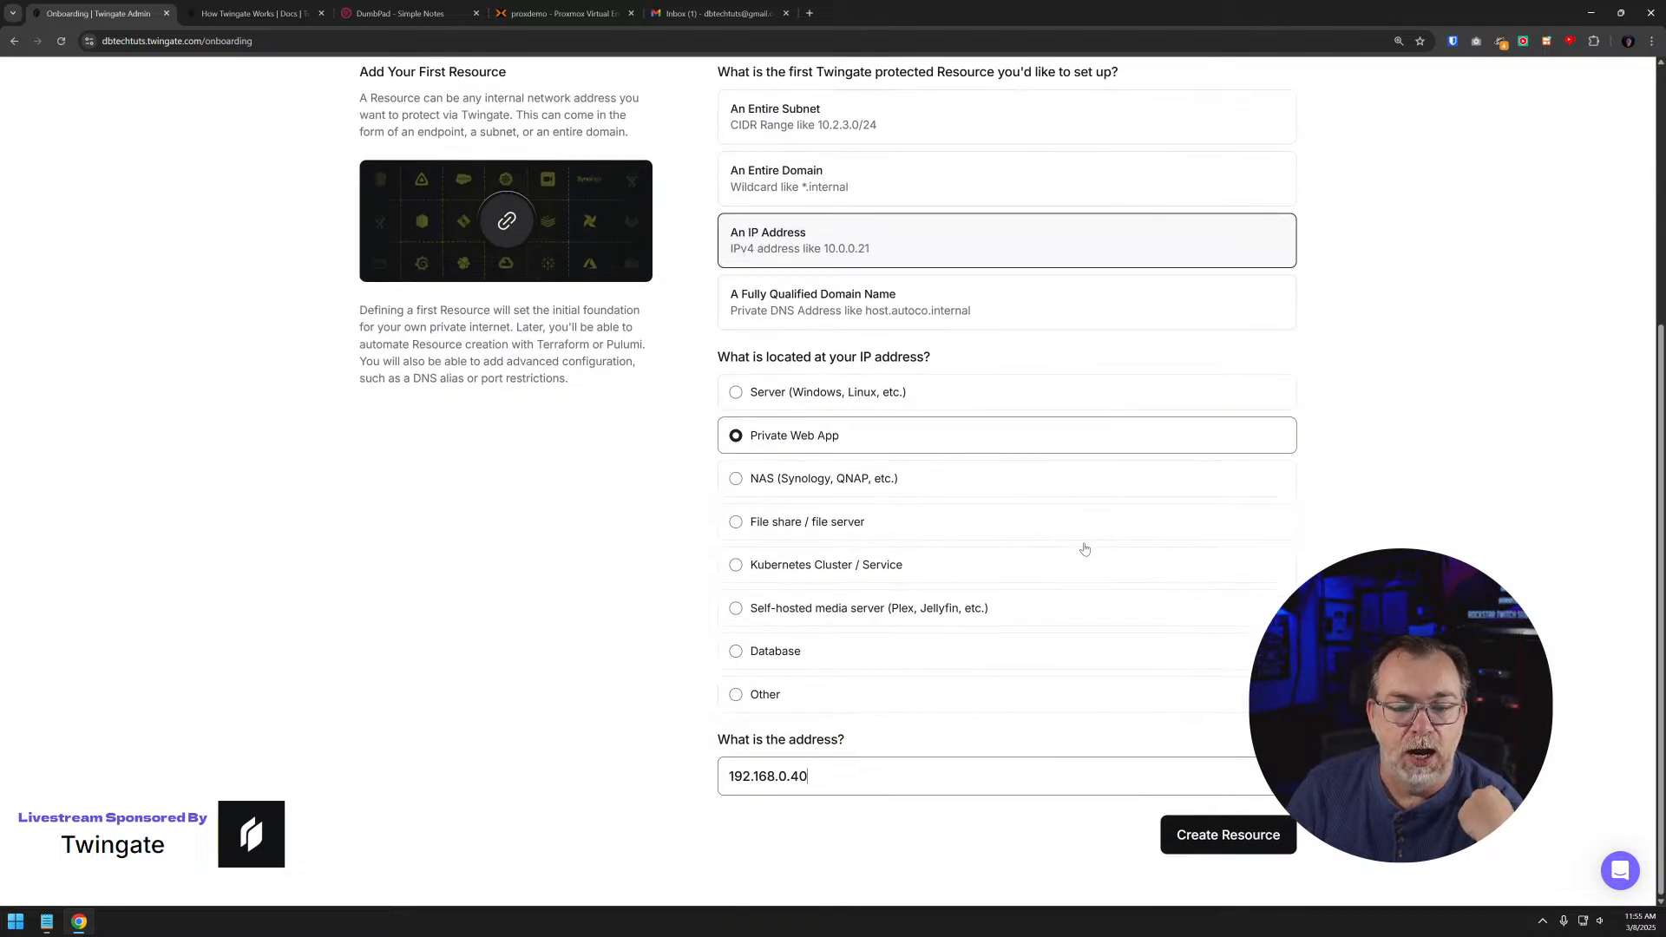
{"action": "left_click", "coordinate": [1219, 833]}
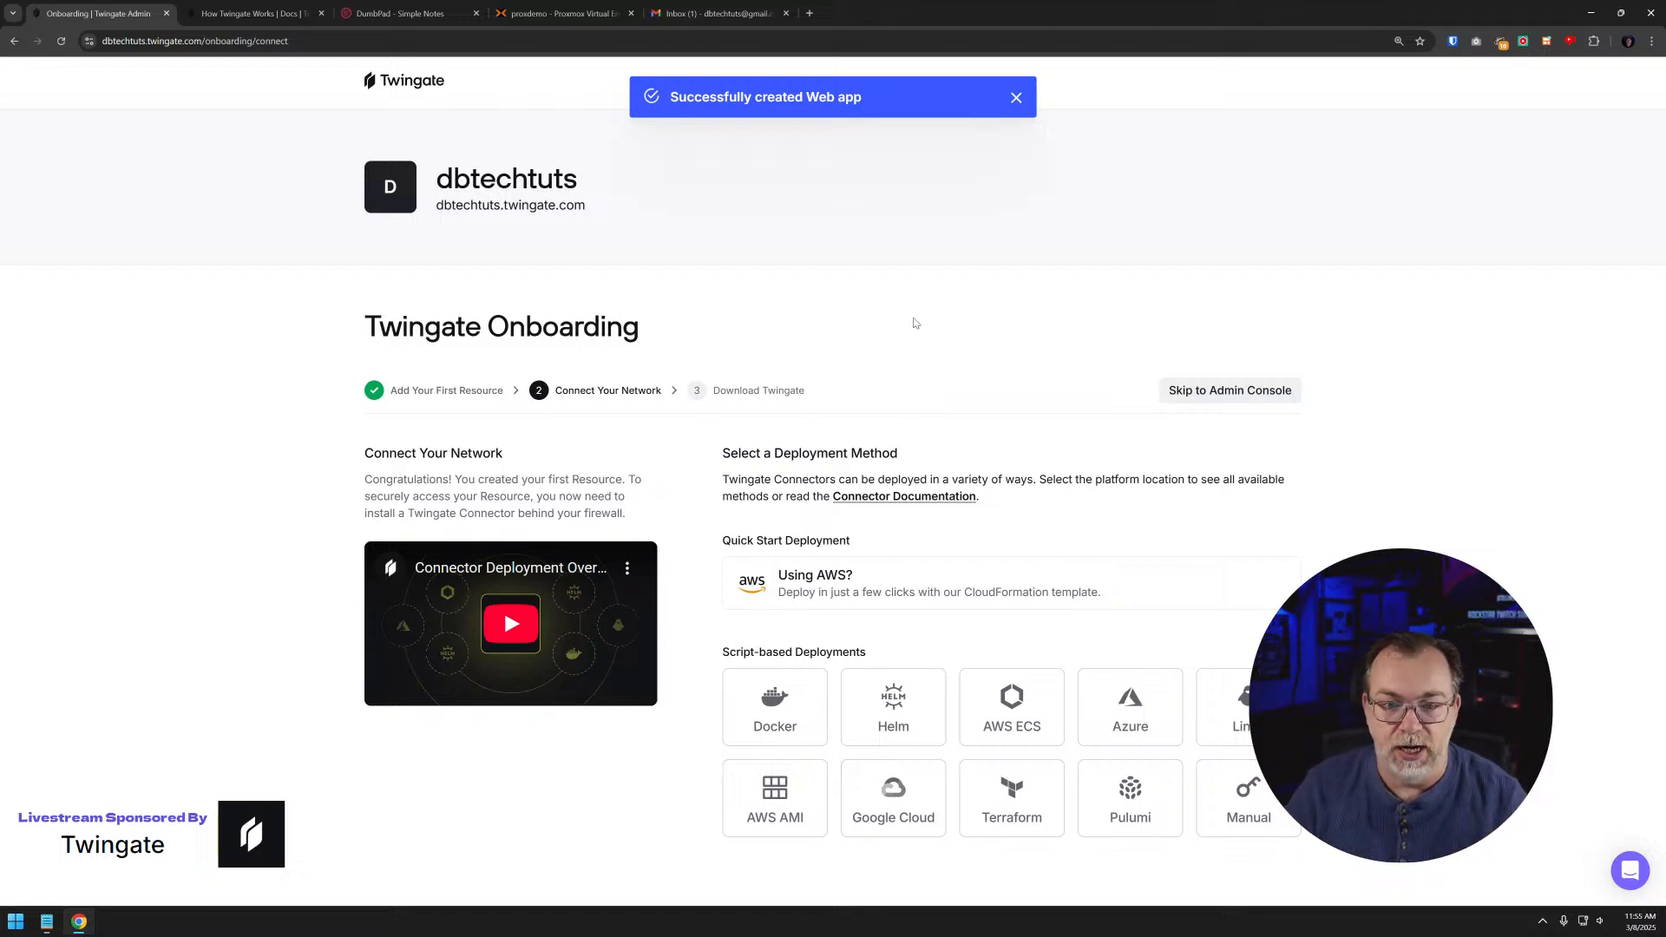
- Choose Docker as the connector deployment method and go to its token generation section
{"action": "key", "text": "ctrl+minus"}
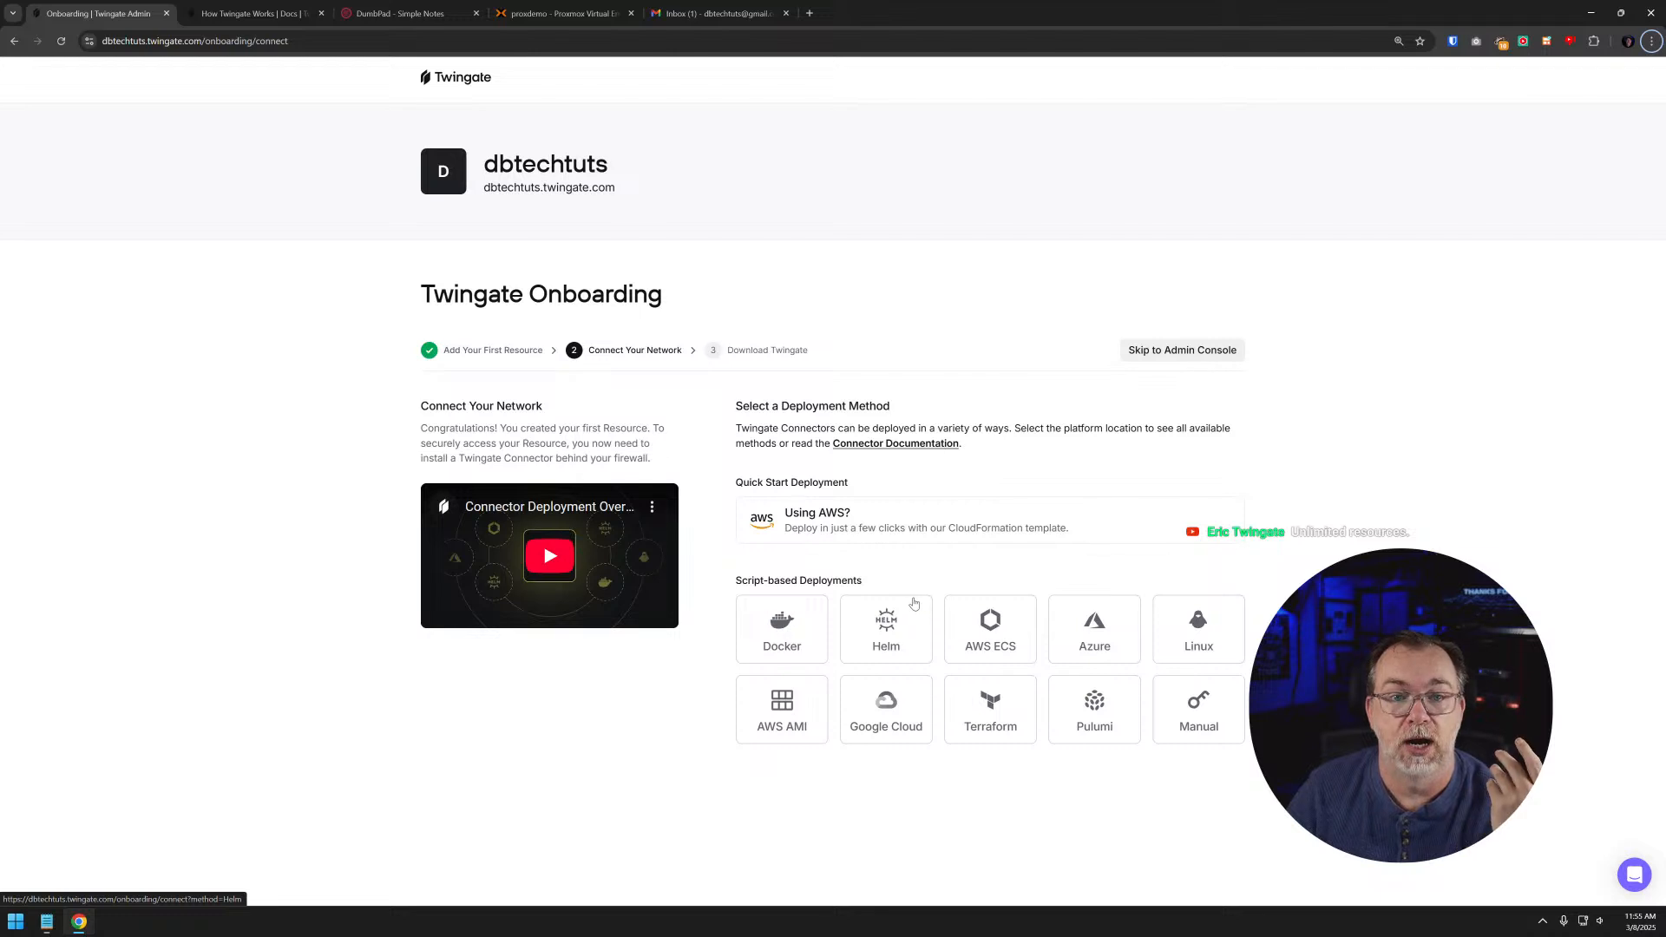
{"action": "left_click", "coordinate": [798, 650]}
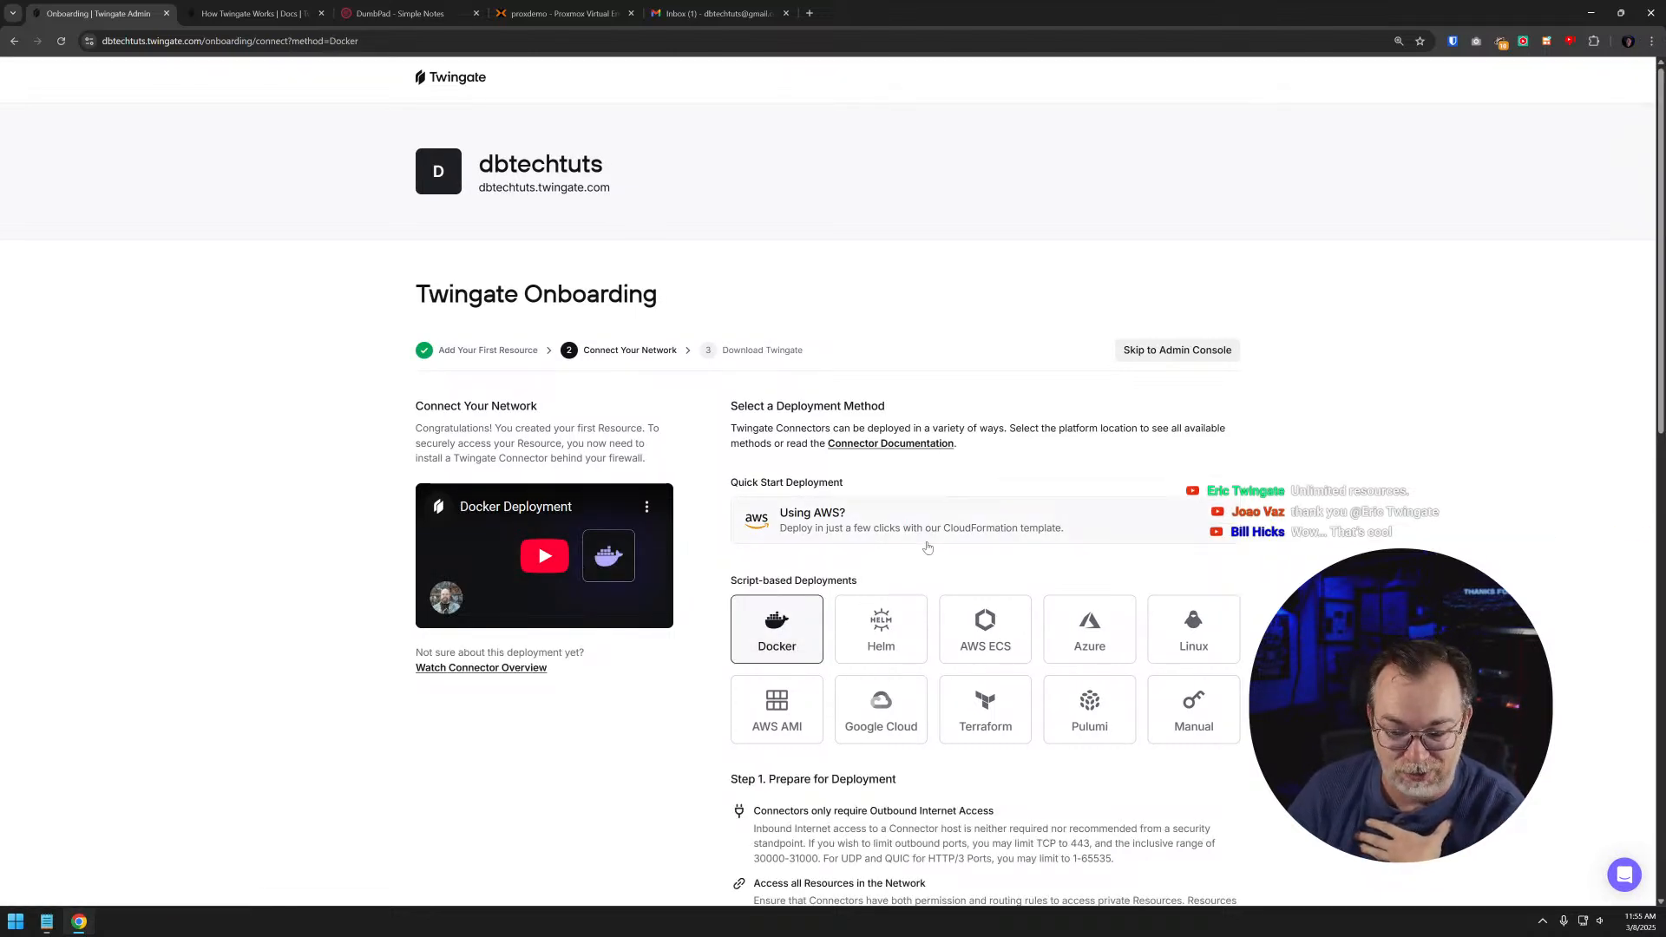
{"action": "scroll", "coordinate": [928, 547], "scroll_direction": "down", "scroll_amount": 5}
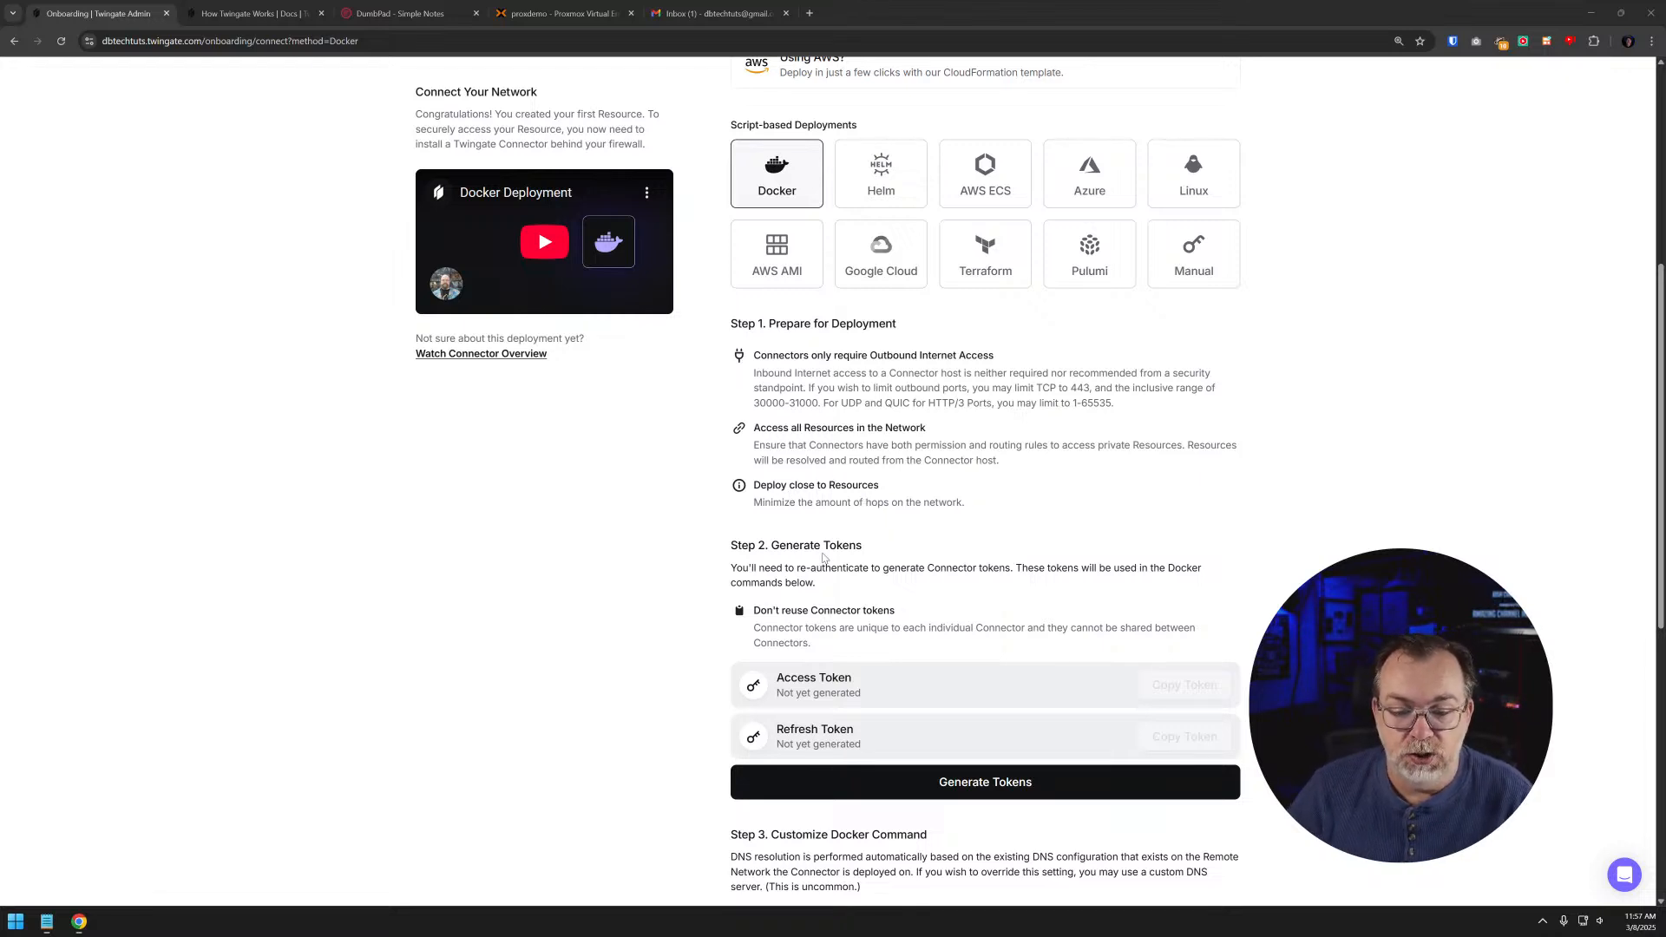
- Generate the connector's access and refresh tokens, re-authenticating through Google sign-in, and go to the Docker command customization options
{"action": "scroll", "coordinate": [889, 547], "scroll_direction": "down", "scroll_amount": 5}
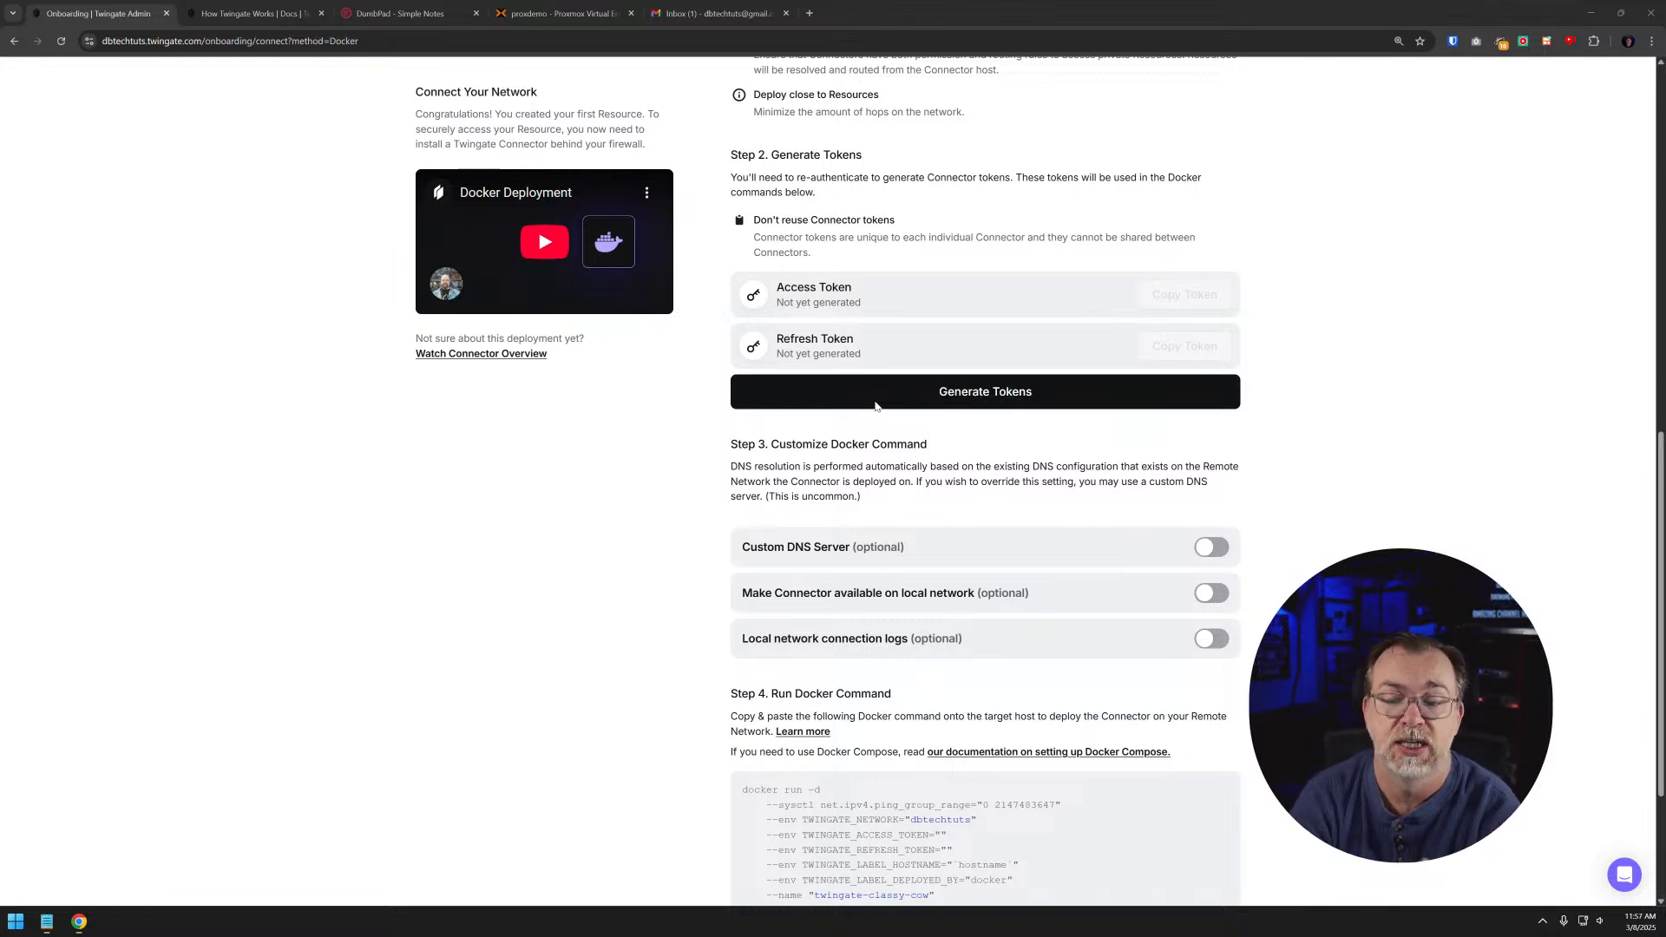
{"action": "left_click", "coordinate": [907, 390]}
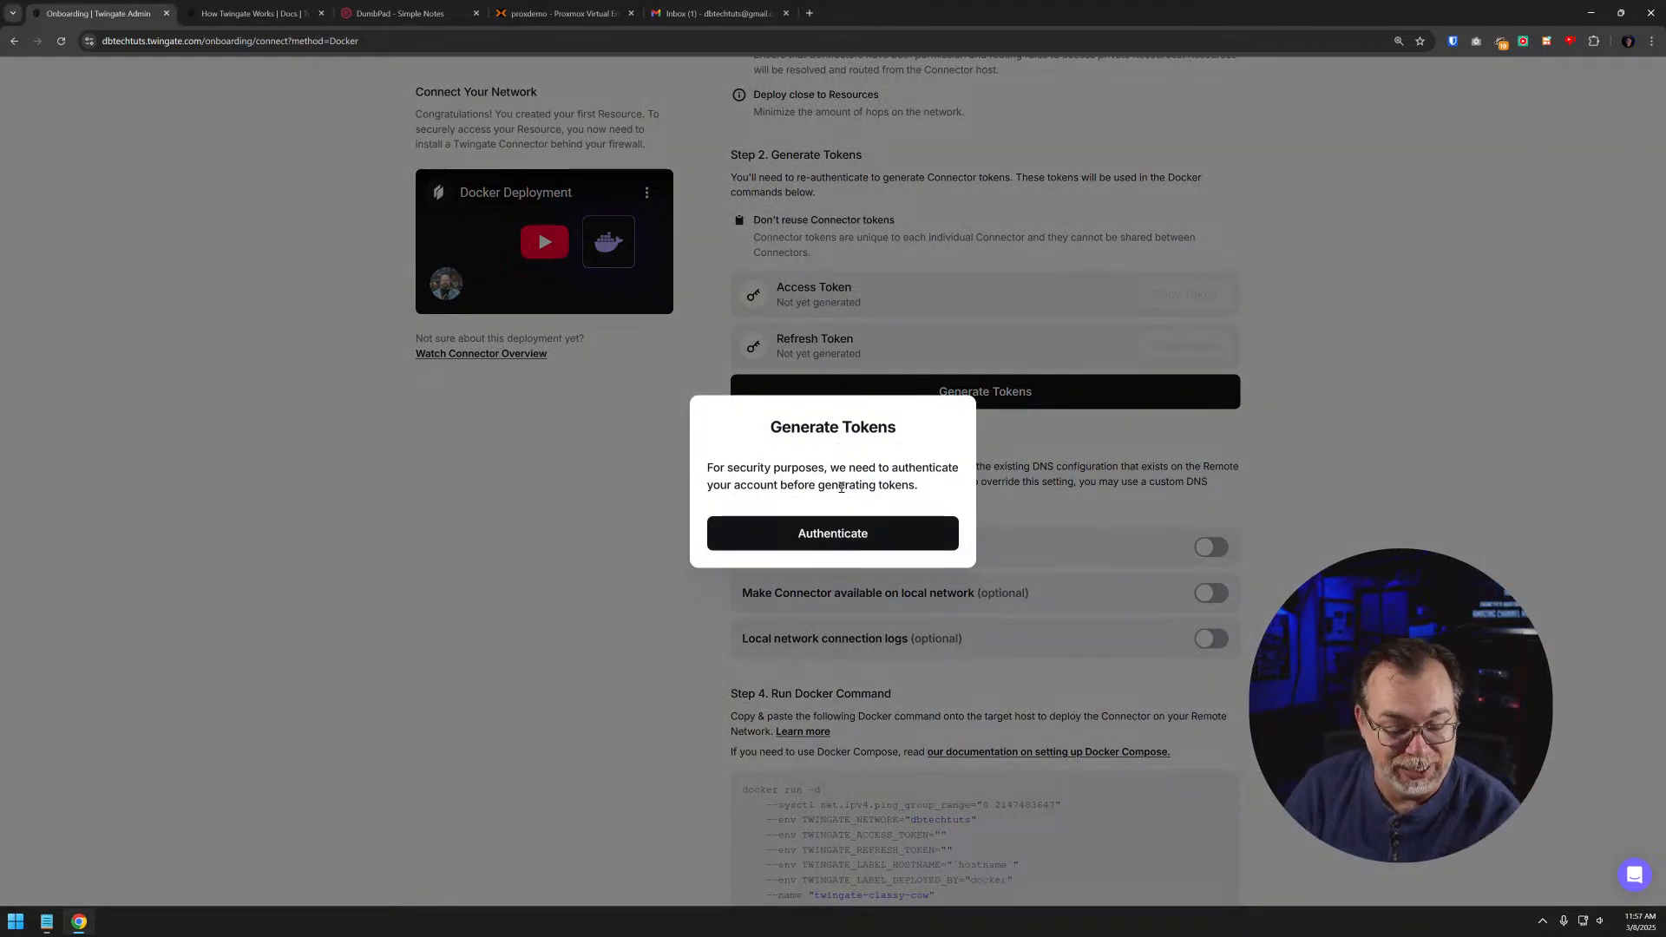
{"action": "left_click", "coordinate": [830, 531]}
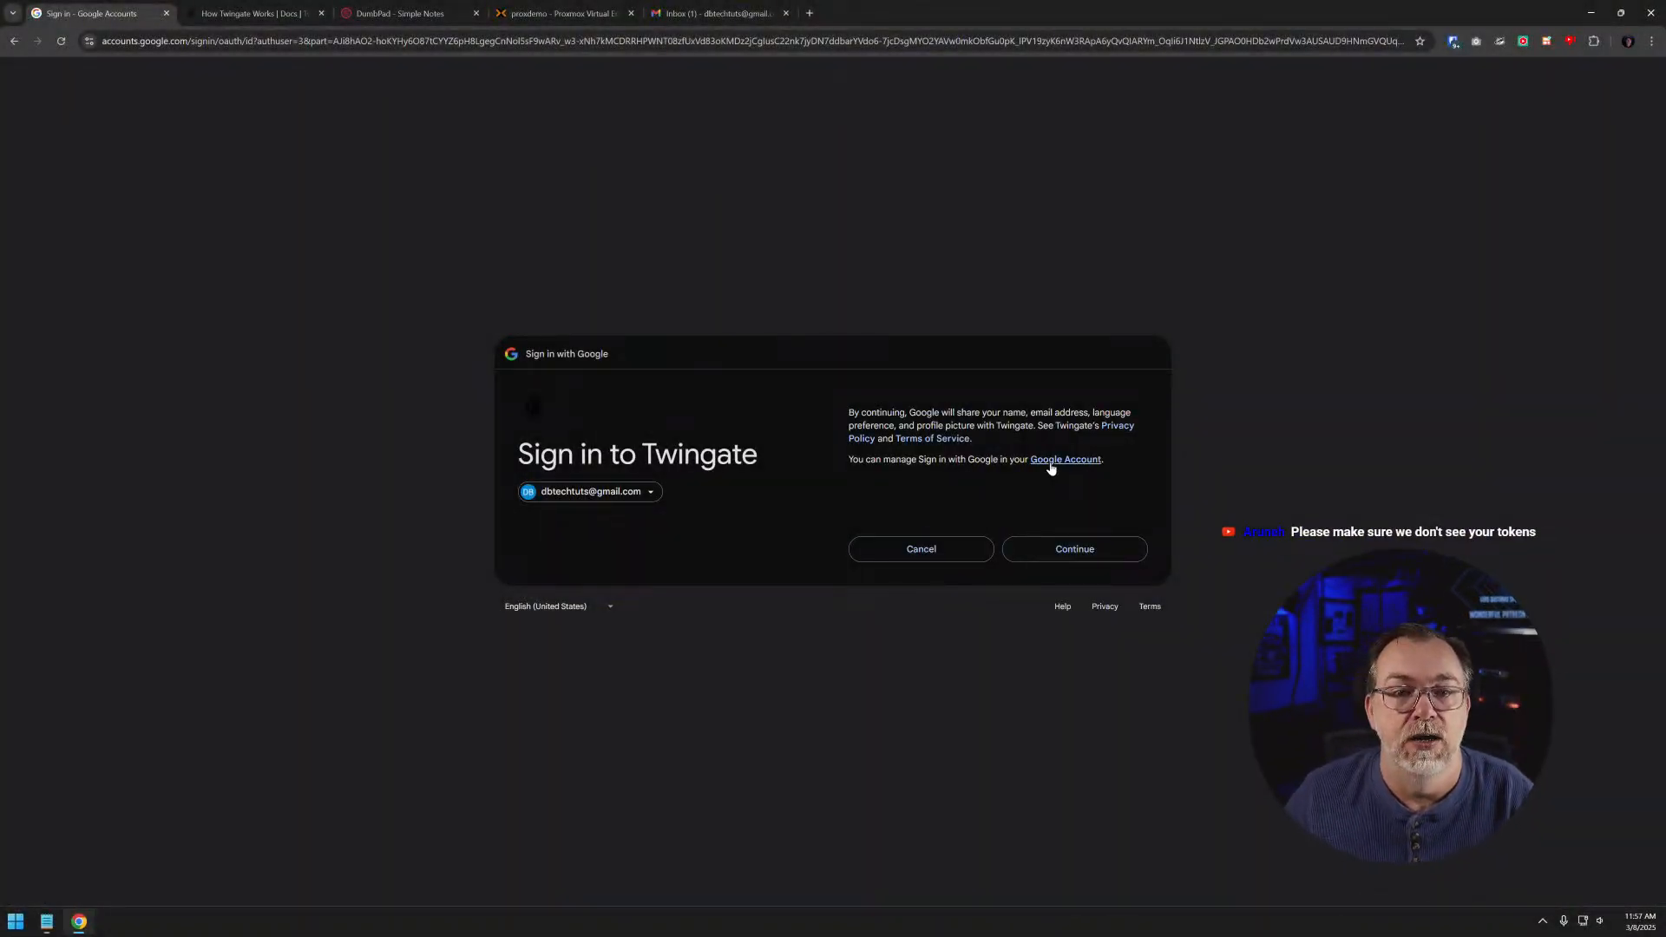
{"action": "left_click", "coordinate": [1067, 557]}
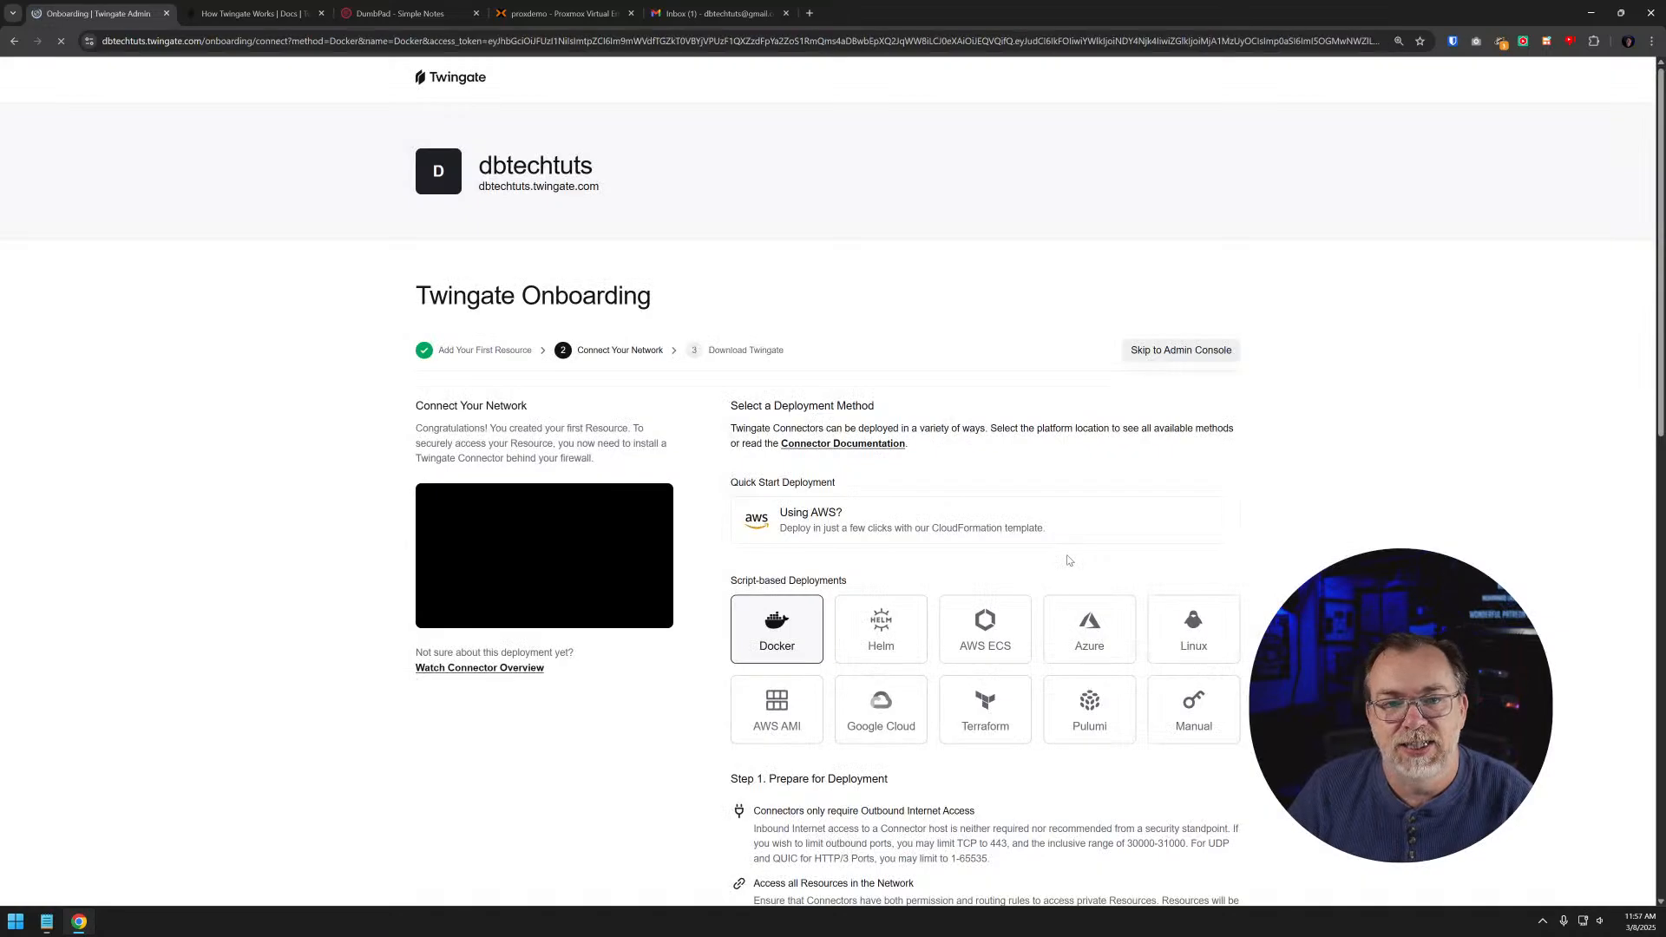
{"action": "scroll", "coordinate": [1067, 564], "scroll_direction": "down", "scroll_amount": 5}
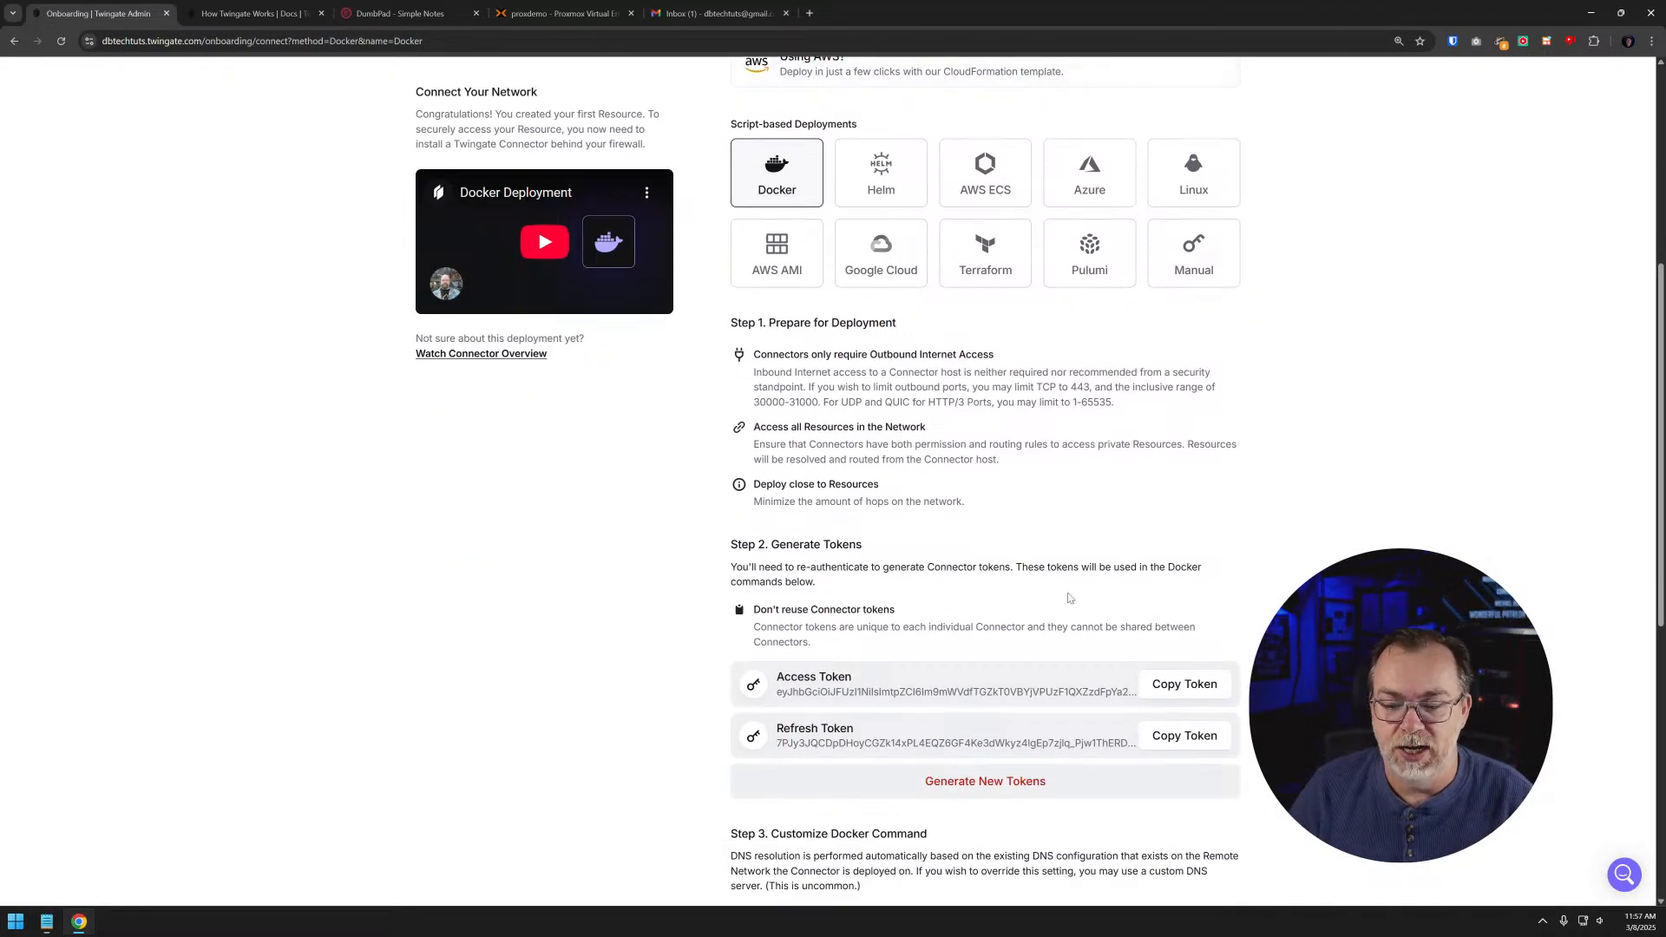
{"action": "scroll", "coordinate": [1069, 597], "scroll_direction": "down", "scroll_amount": 3}
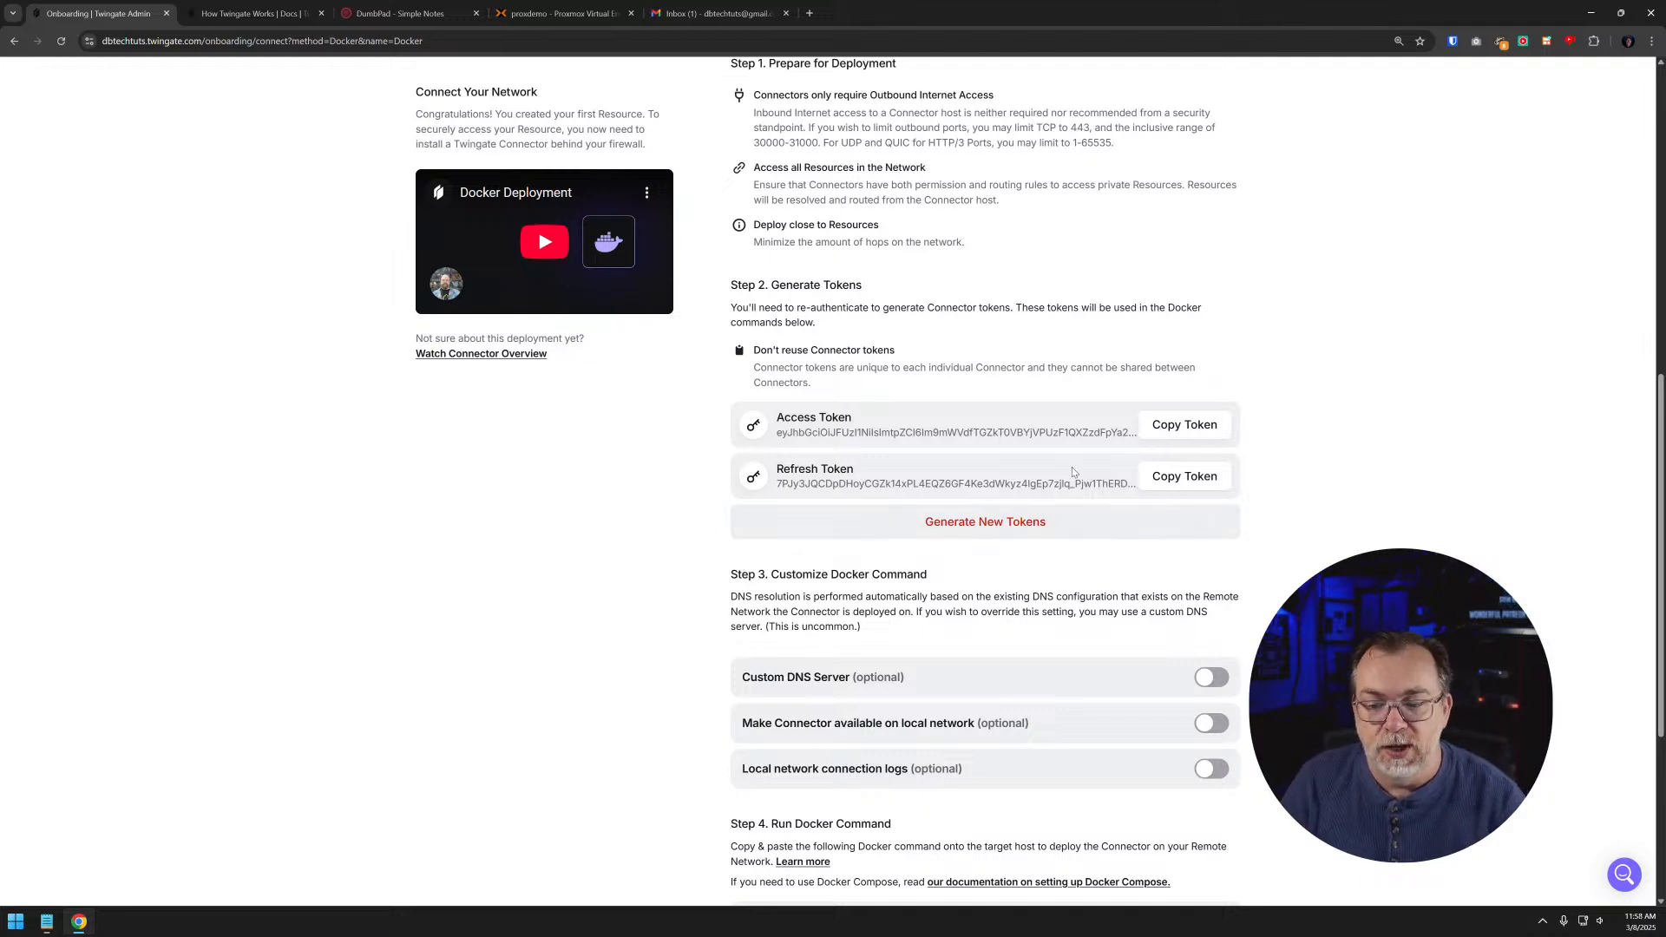
{"action": "scroll", "coordinate": [1074, 471], "scroll_direction": "down", "scroll_amount": 2}
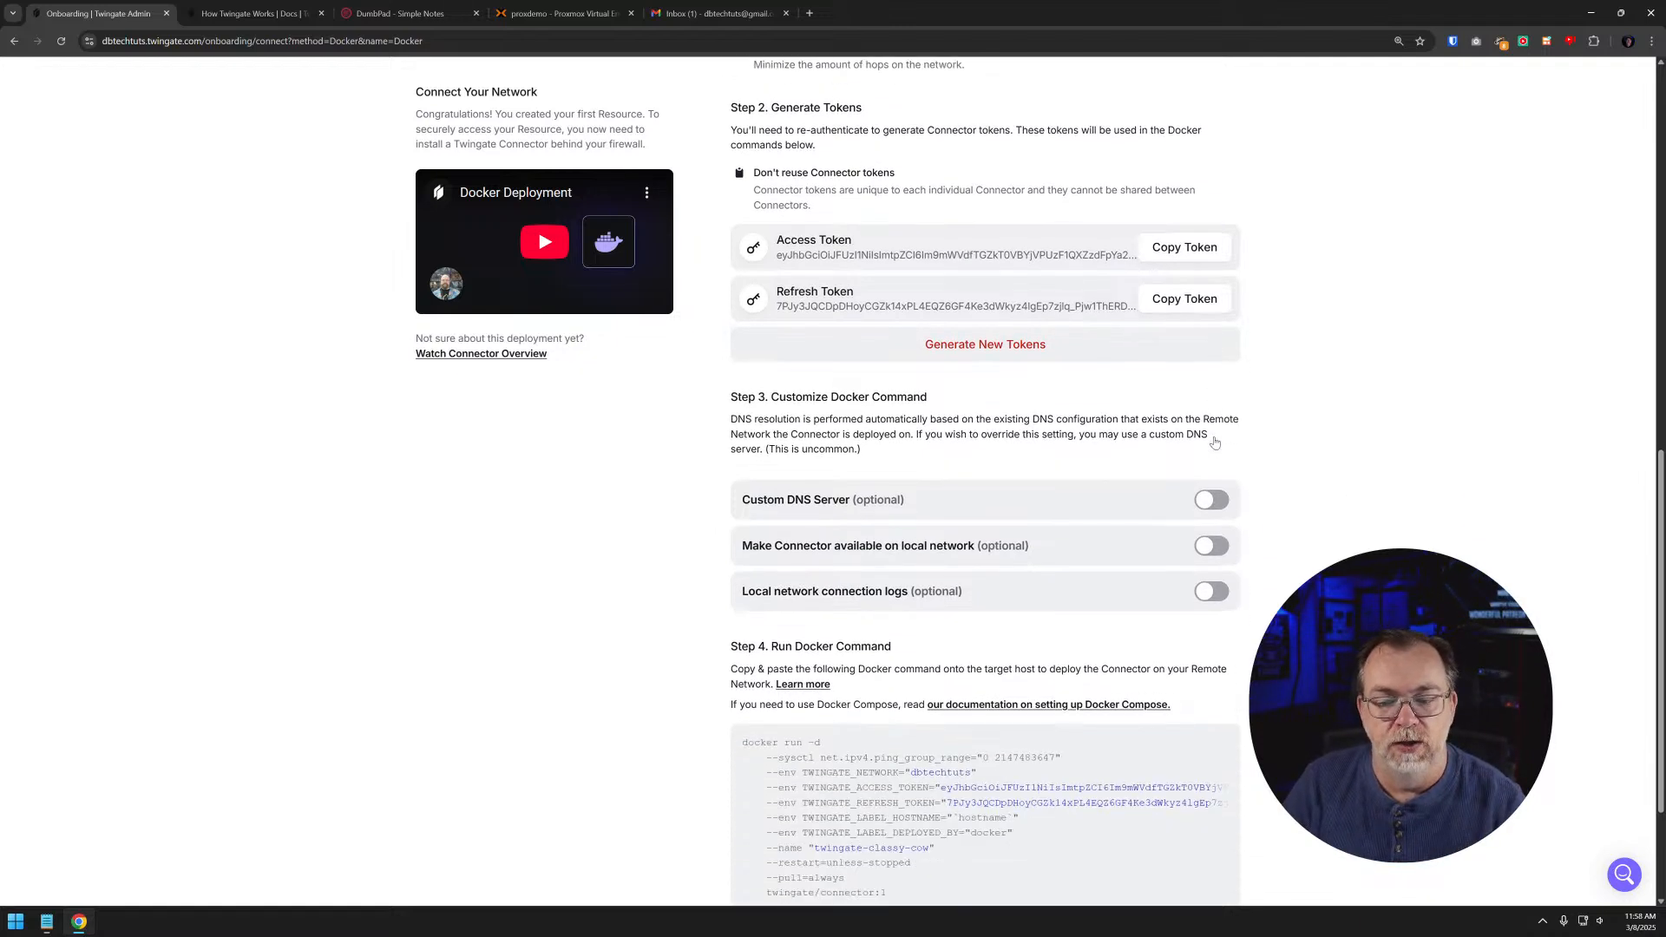
{"action": "scroll", "coordinate": [950, 468], "scroll_direction": "down", "scroll_amount": 2}
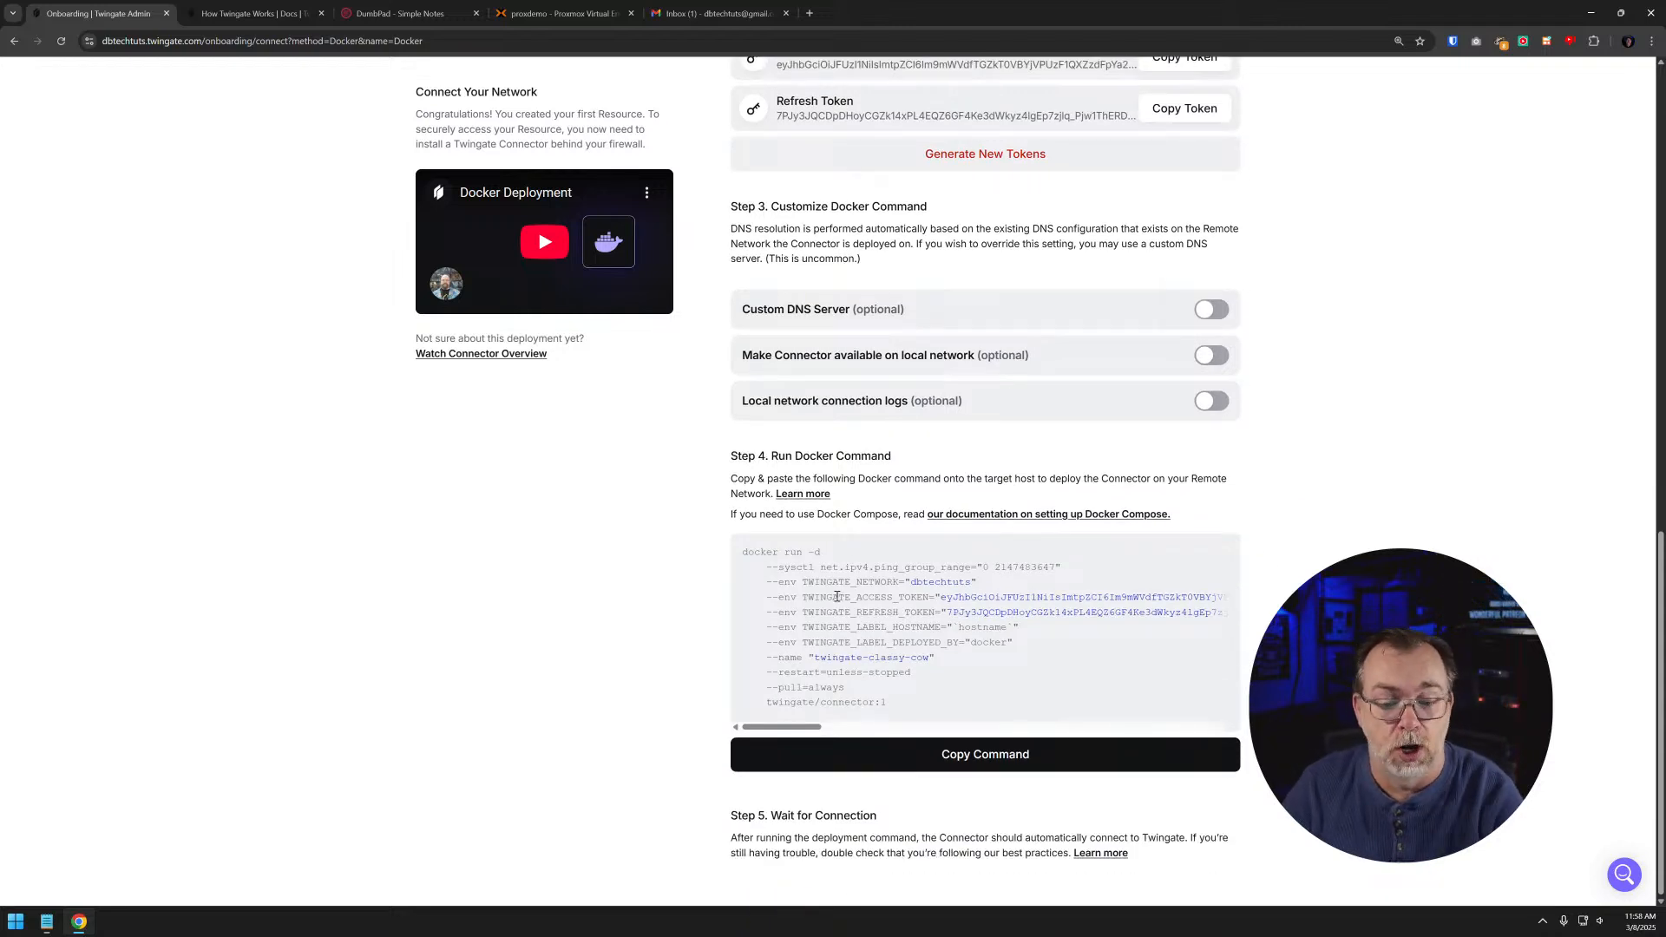
{"action": "scroll", "coordinate": [836, 597], "scroll_direction": "up", "scroll_amount": 1}
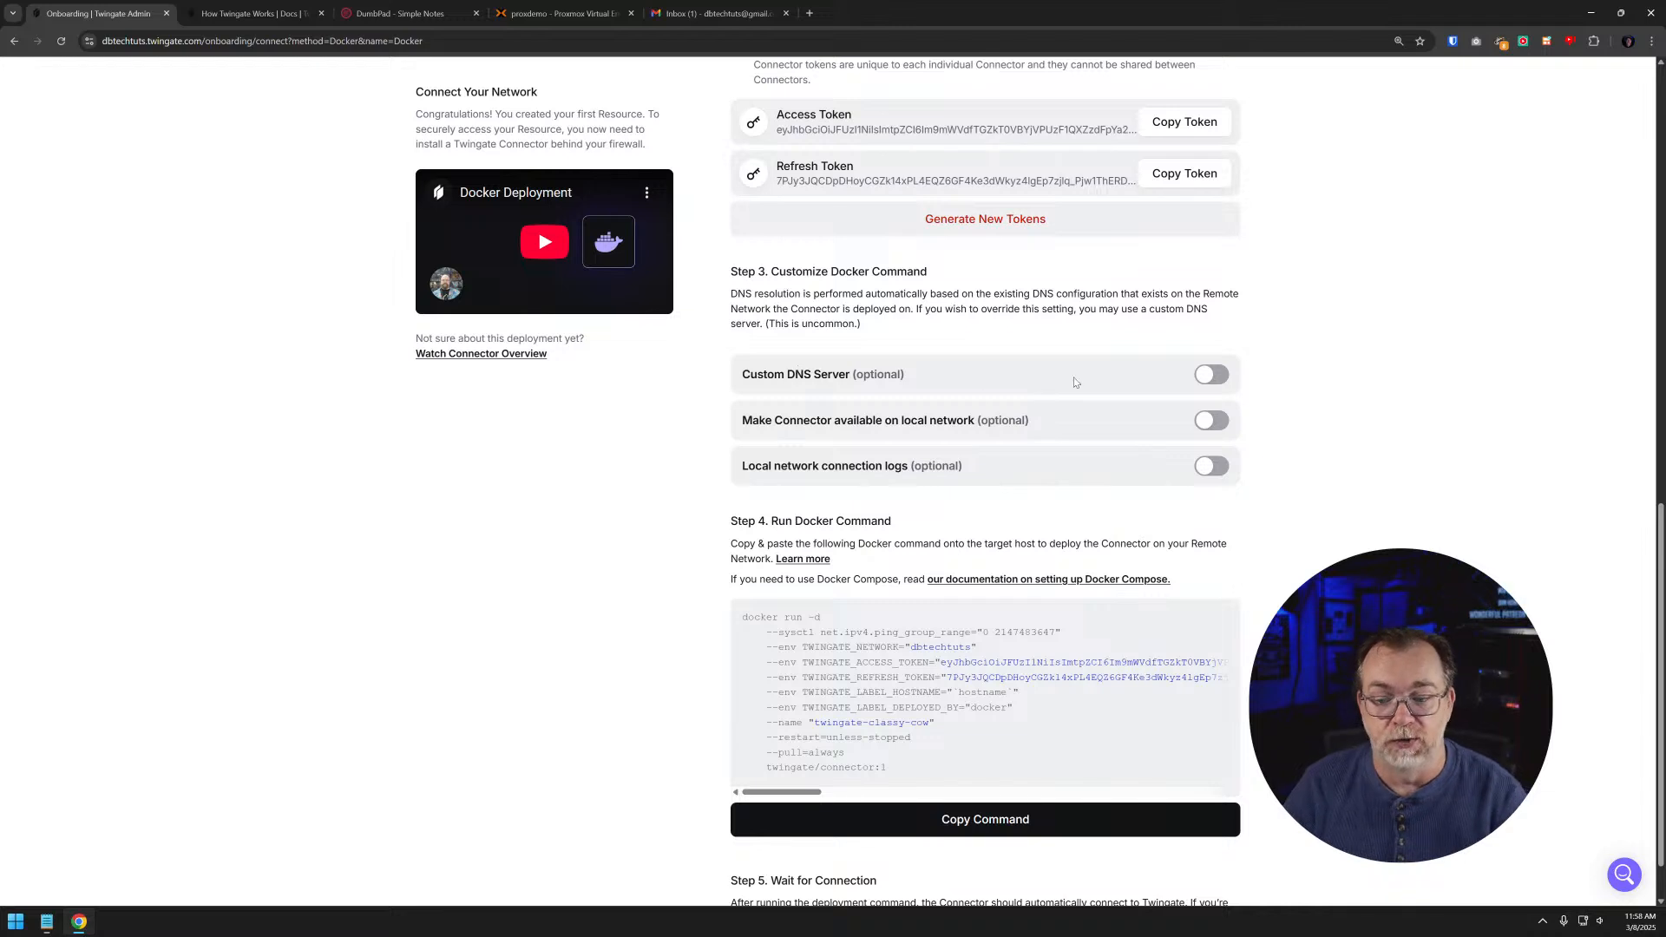
{"action": "left_click", "coordinate": [1211, 375]}
{"action": "left_click", "coordinate": [835, 415]}
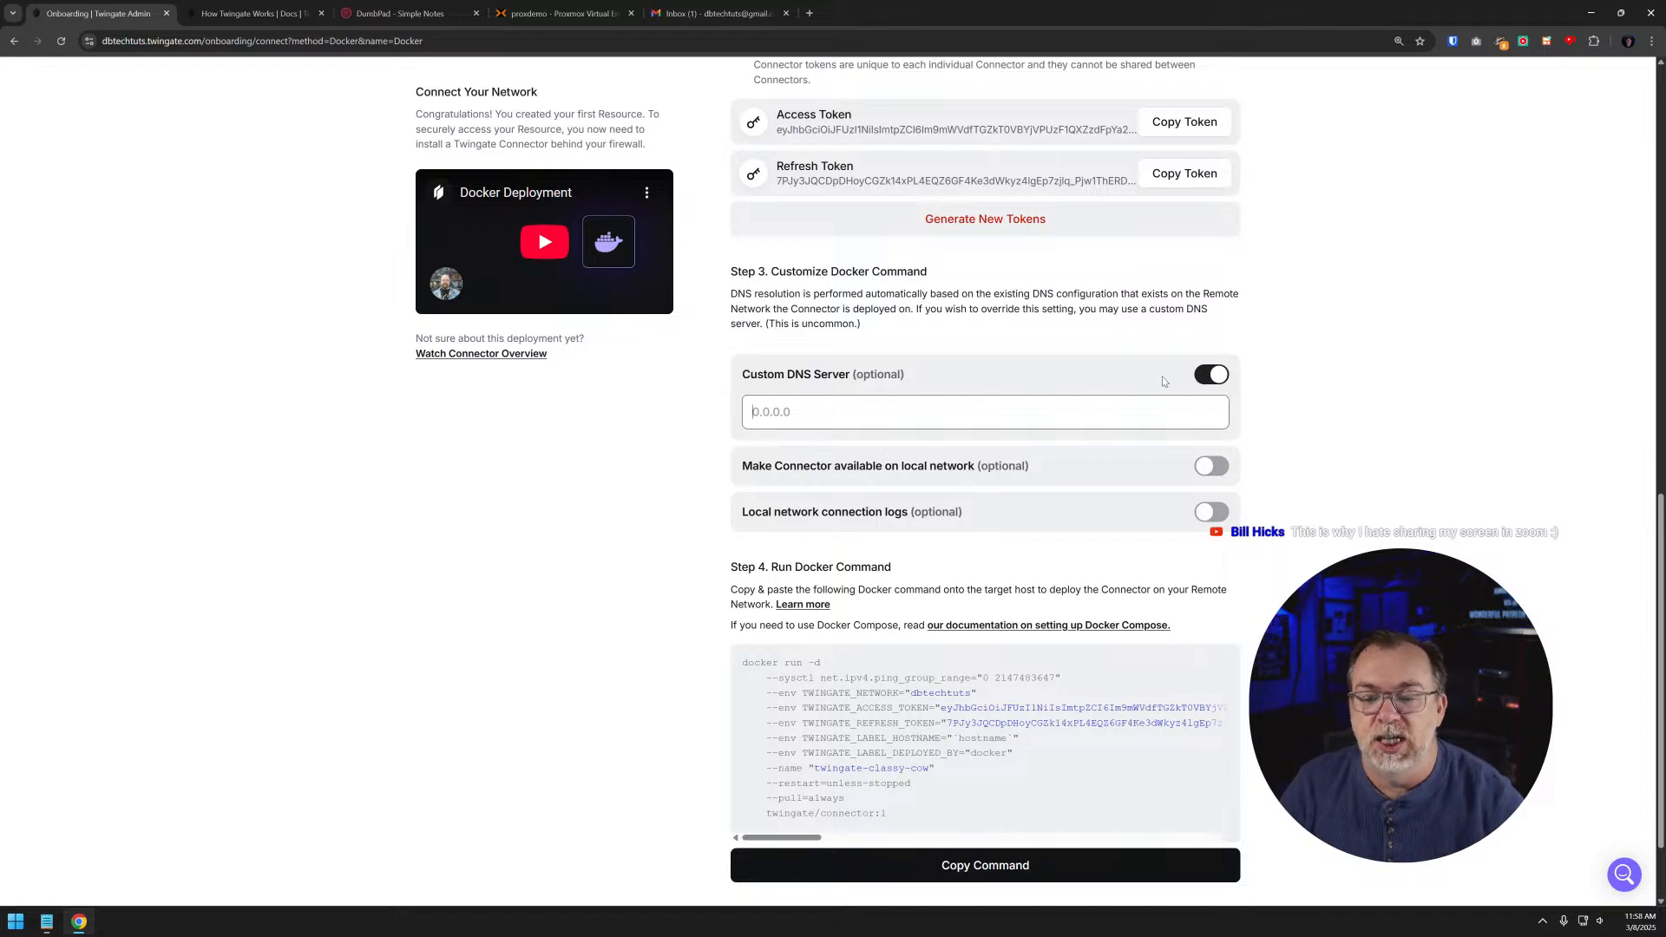
{"action": "left_click", "coordinate": [1218, 379]}
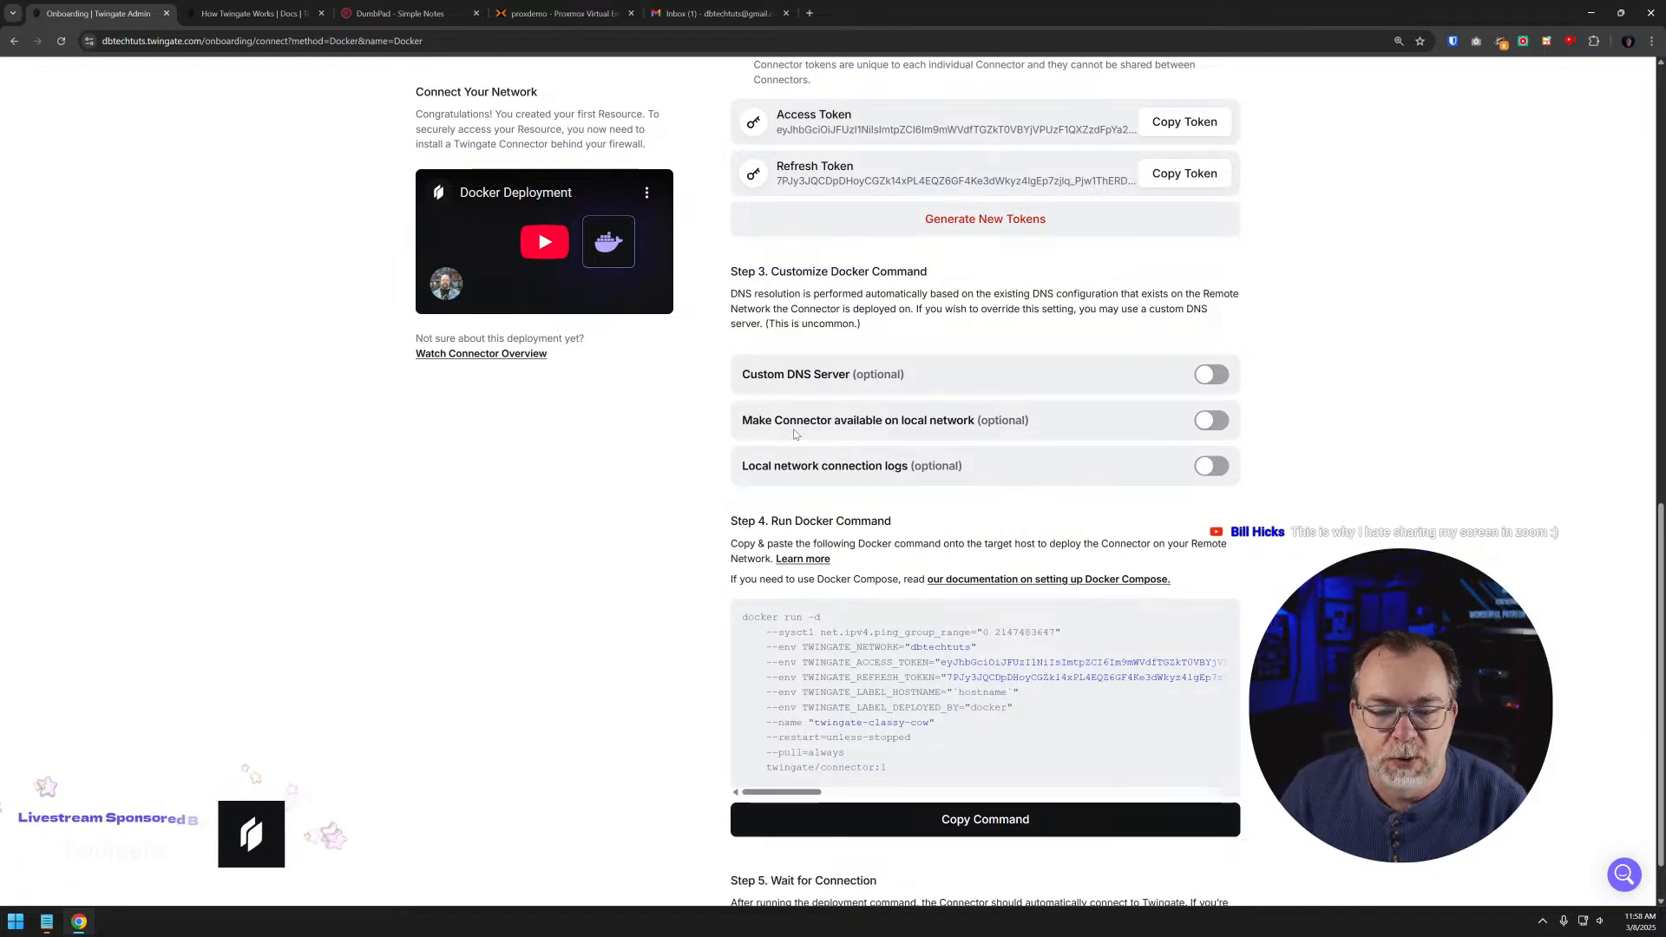
{"action": "left_click", "coordinate": [1217, 423]}
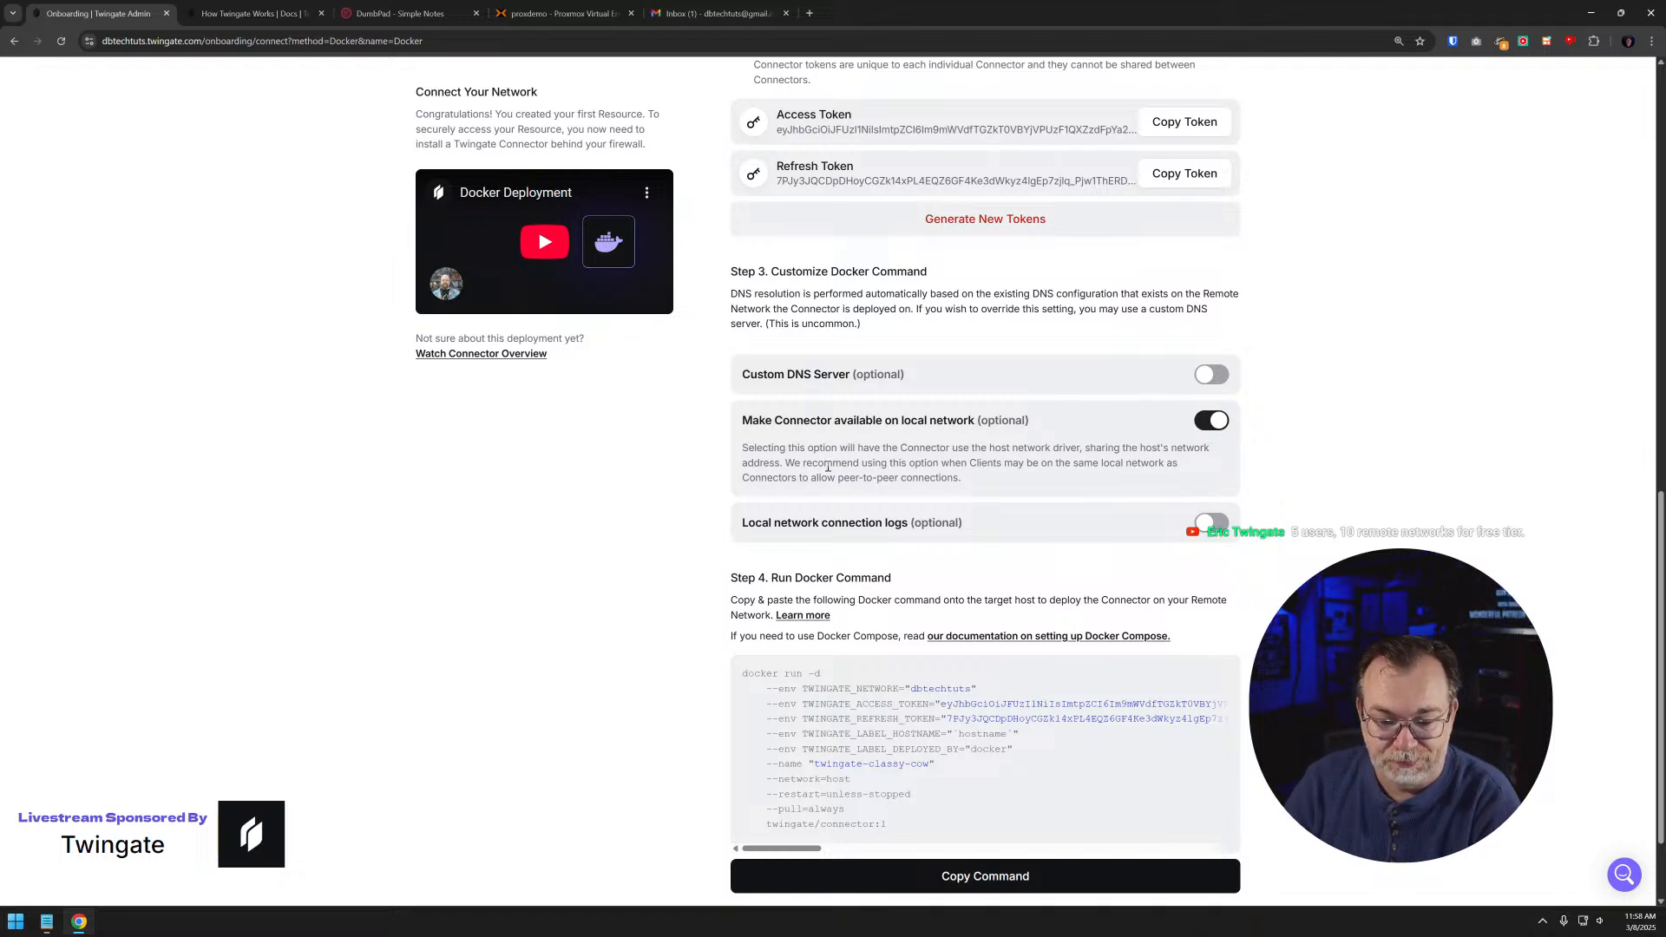
{"action": "left_click", "coordinate": [1213, 420]}
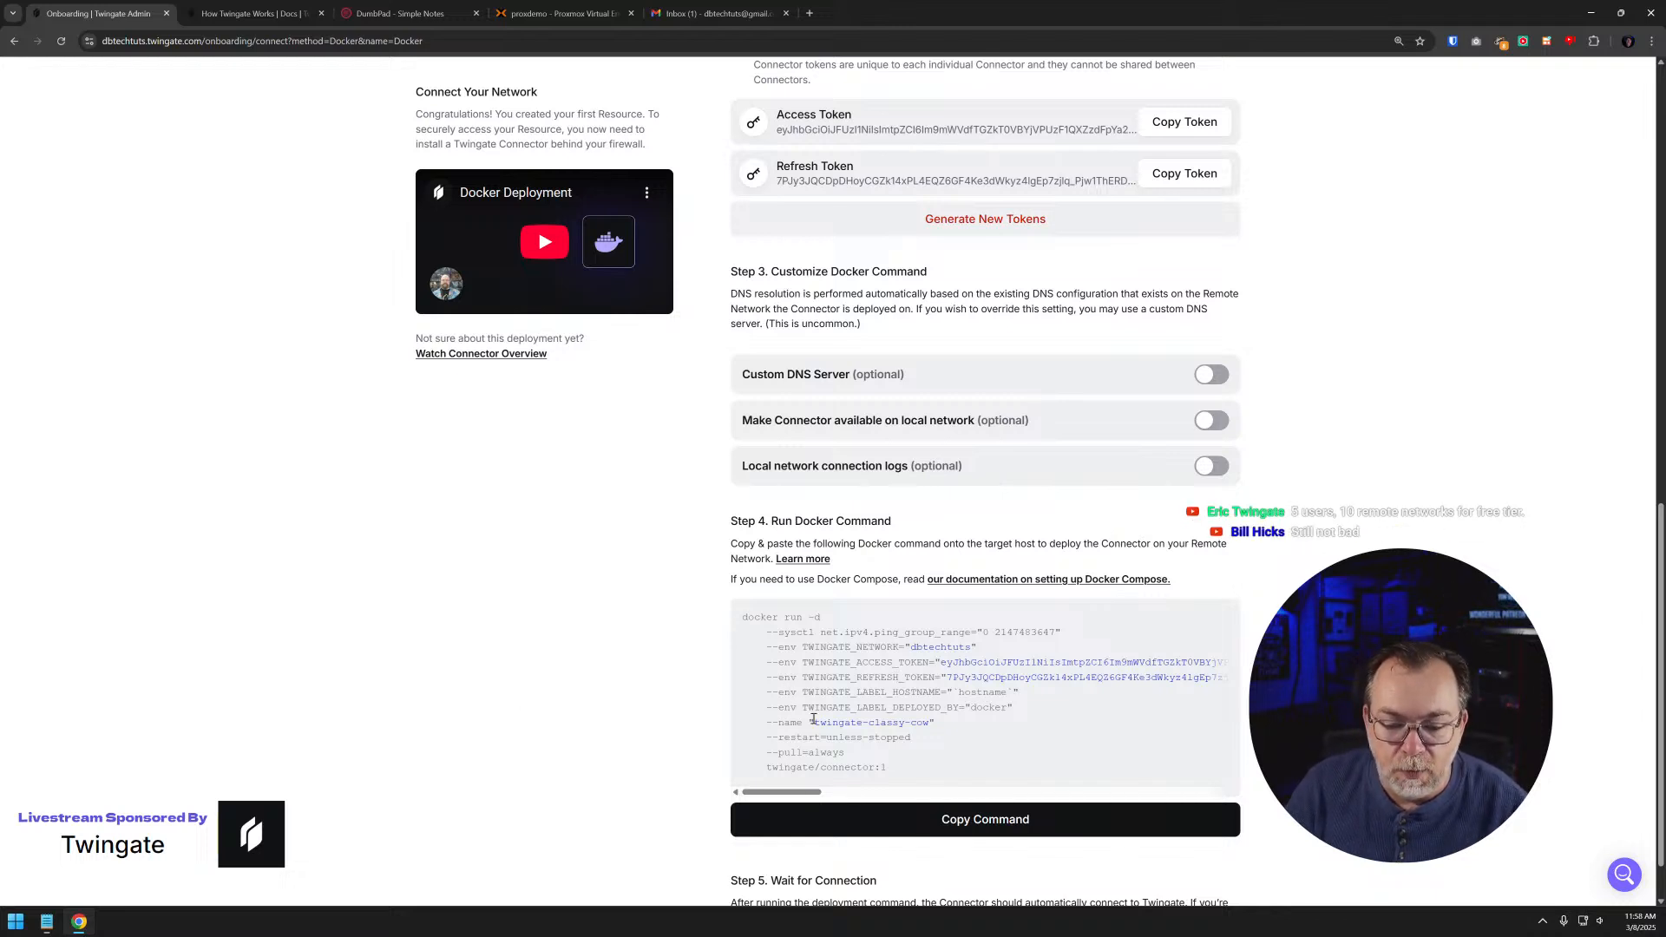
{"action": "left_click_drag", "start_coordinate": [773, 722], "coordinate": [899, 758]}
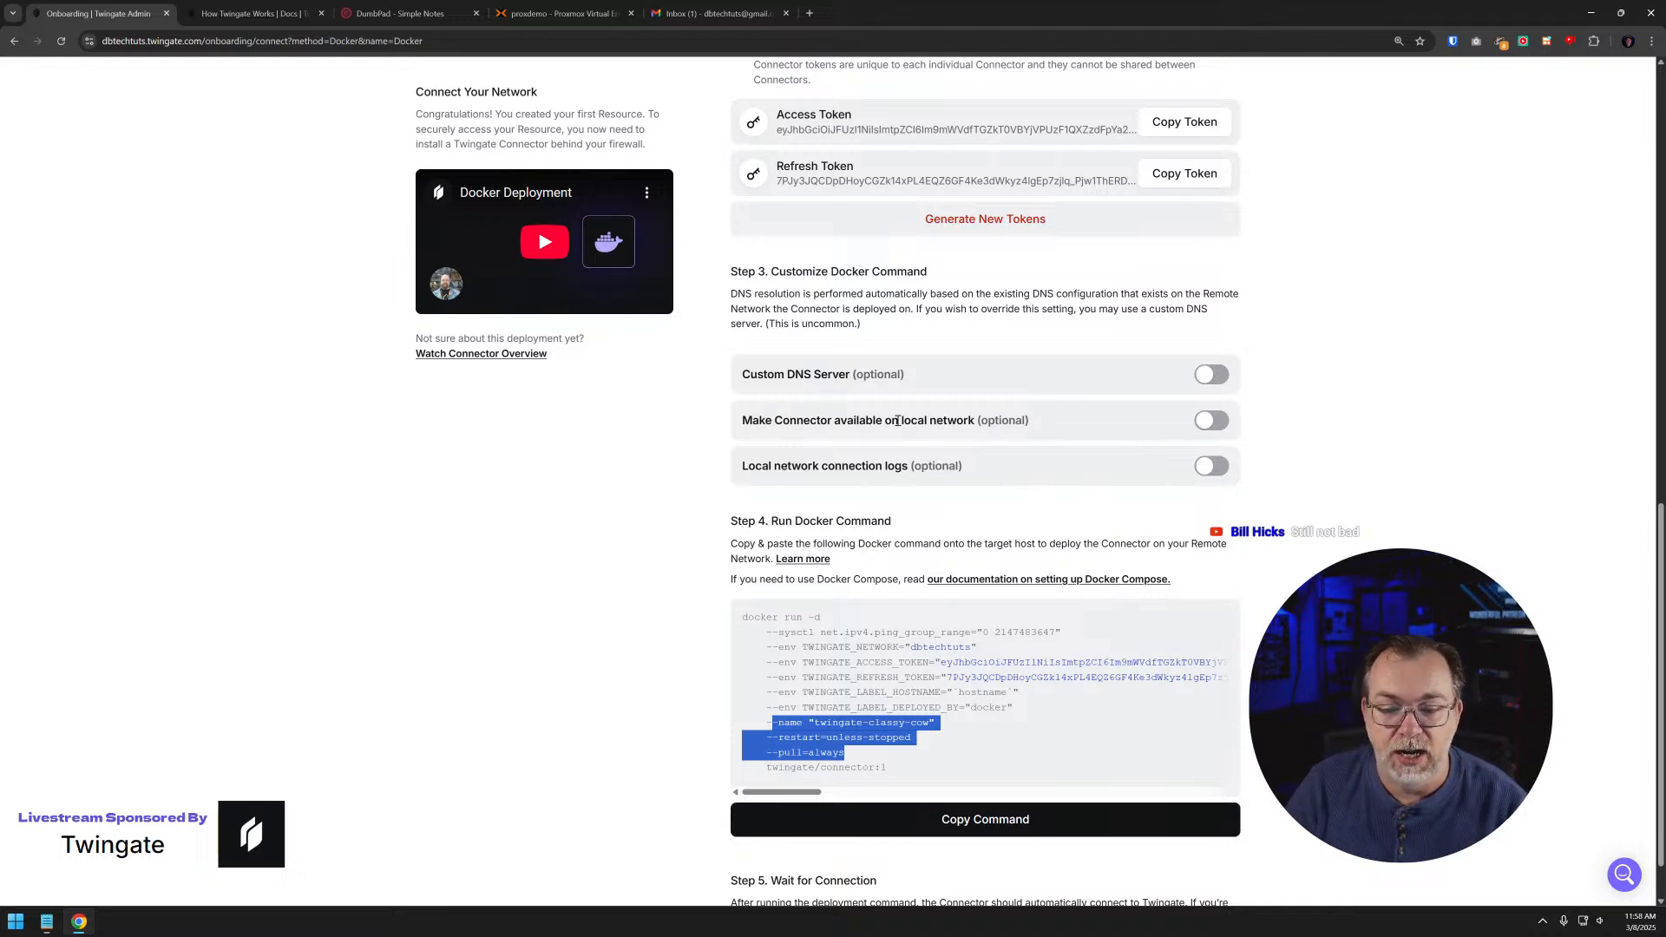
- Make the connector available on the local network, check the --network=host option in the Docker command, and enable local network connection logs
{"action": "left_click", "coordinate": [1213, 422]}
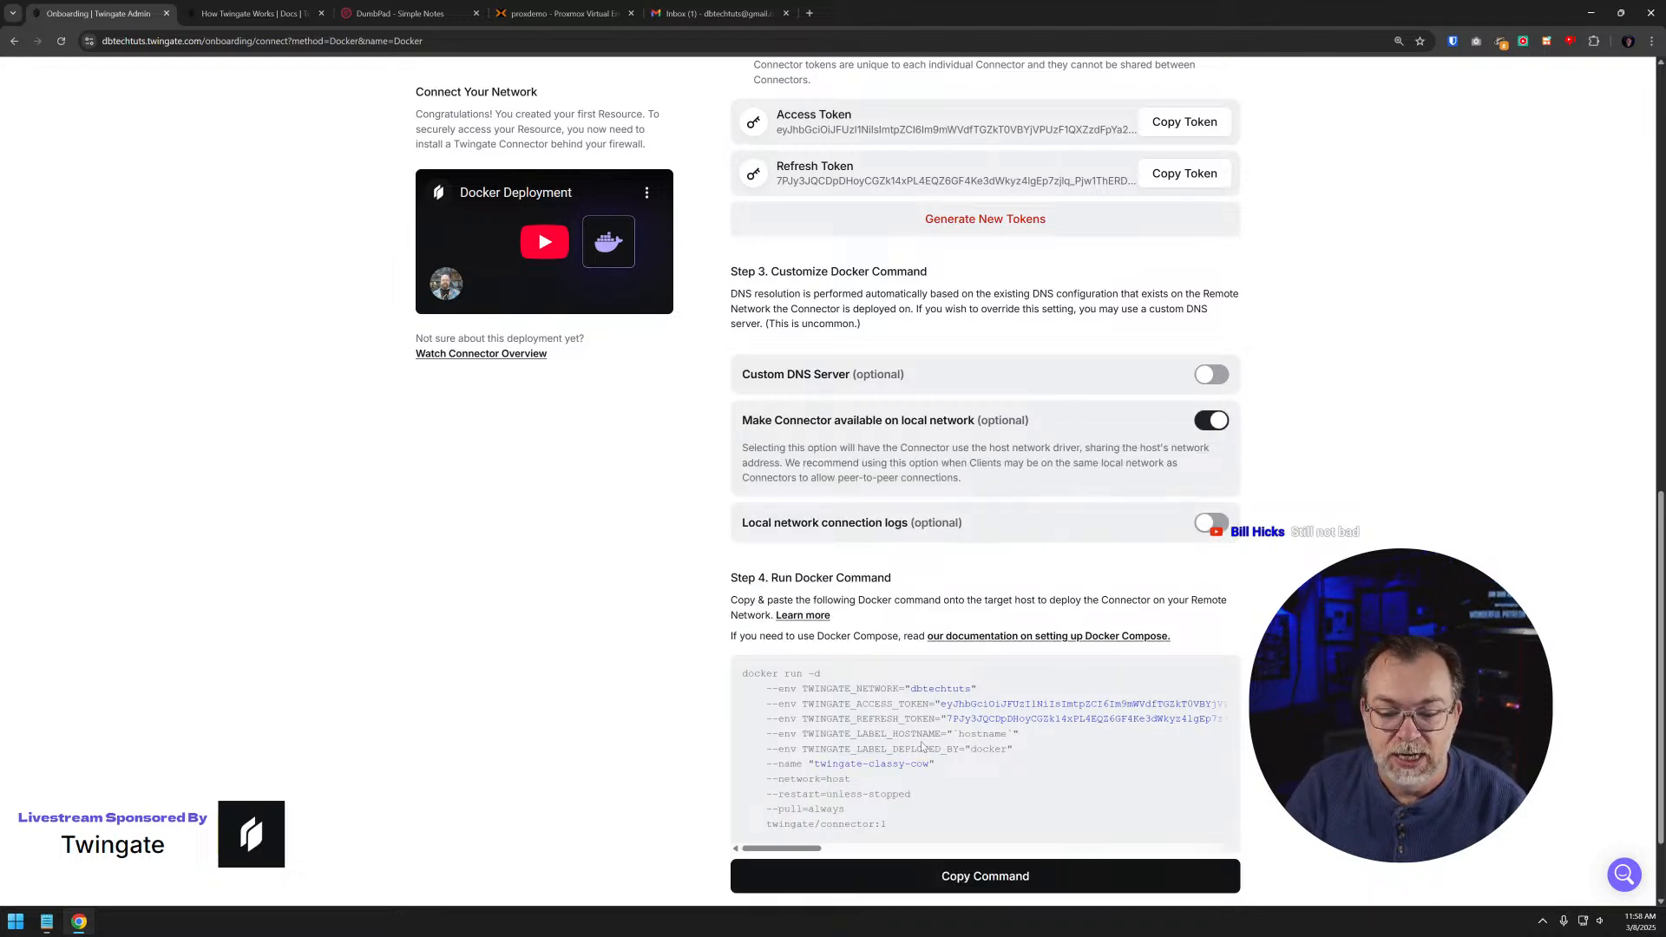
{"action": "left_click_drag", "start_coordinate": [768, 781], "coordinate": [884, 785]}
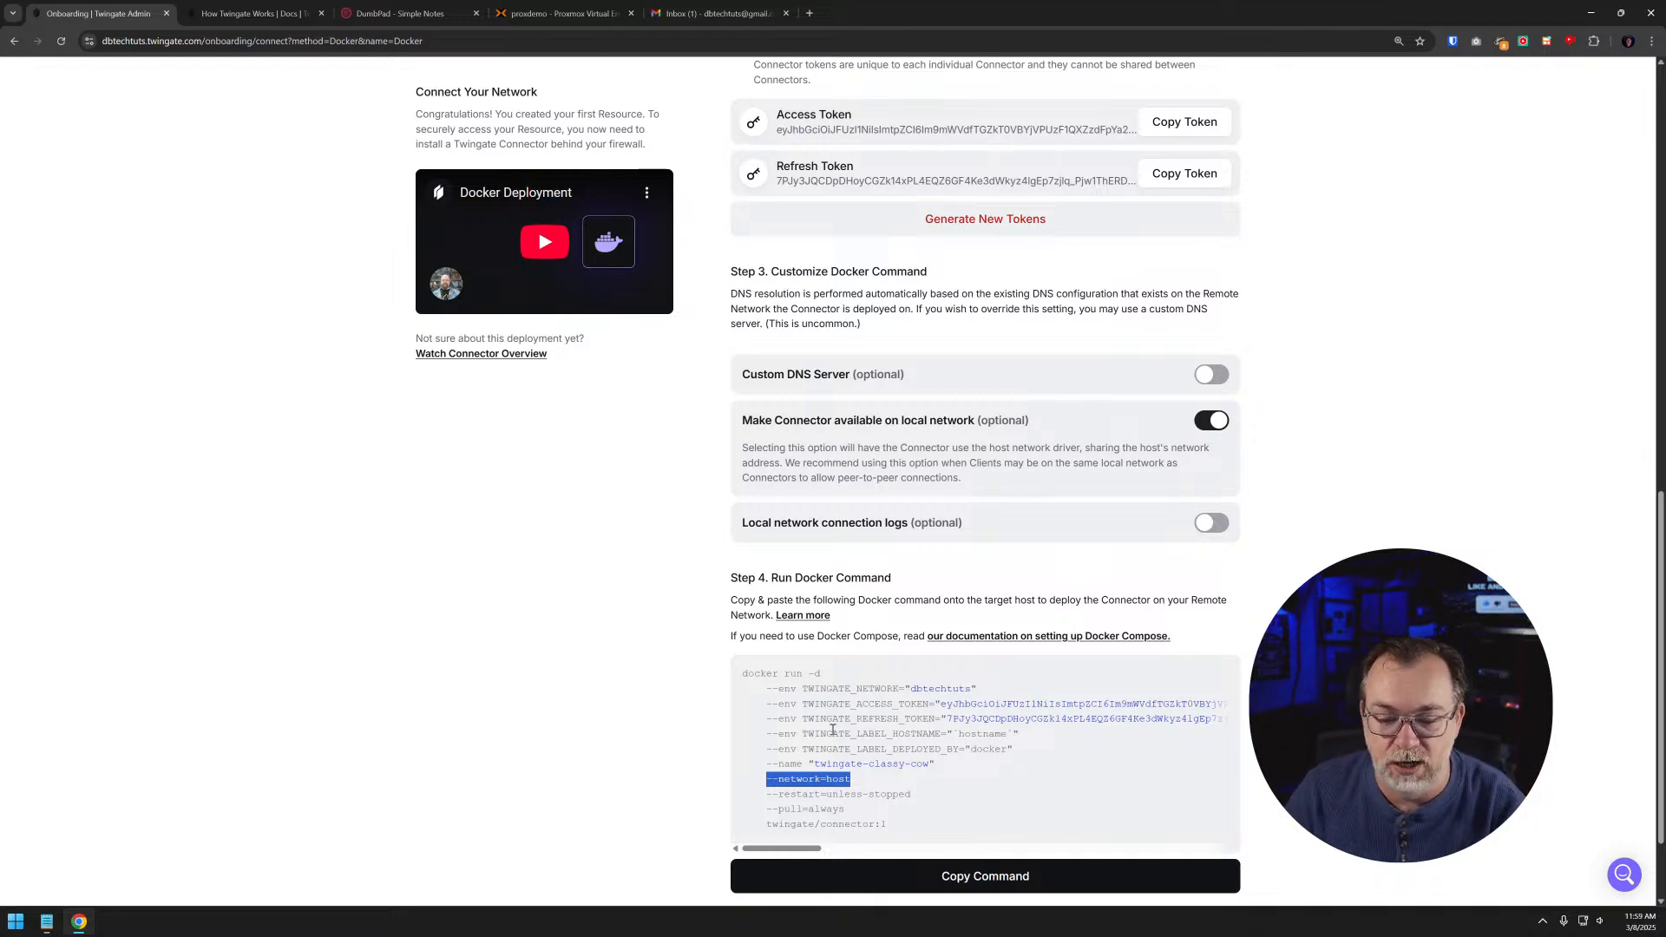
{"action": "left_click", "coordinate": [803, 761]}
{"action": "left_click_drag", "start_coordinate": [760, 780], "coordinate": [846, 794]}
{"action": "left_click", "coordinate": [893, 781]}
{"action": "double_click", "coordinate": [819, 786]}
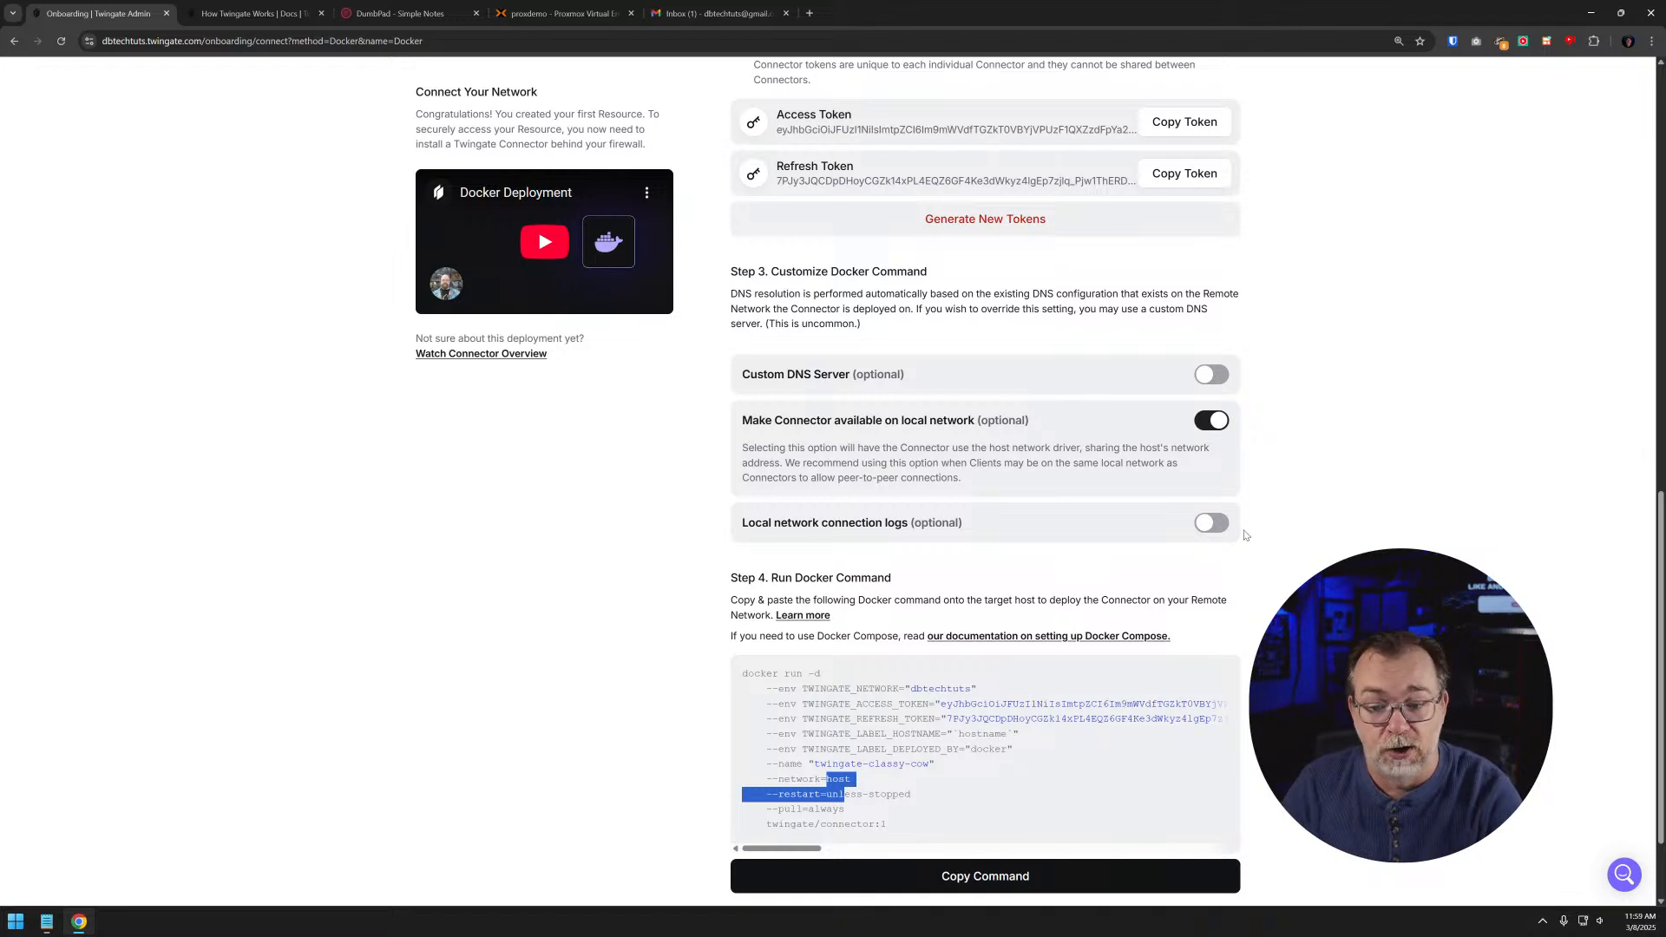
{"action": "left_click", "coordinate": [993, 746]}
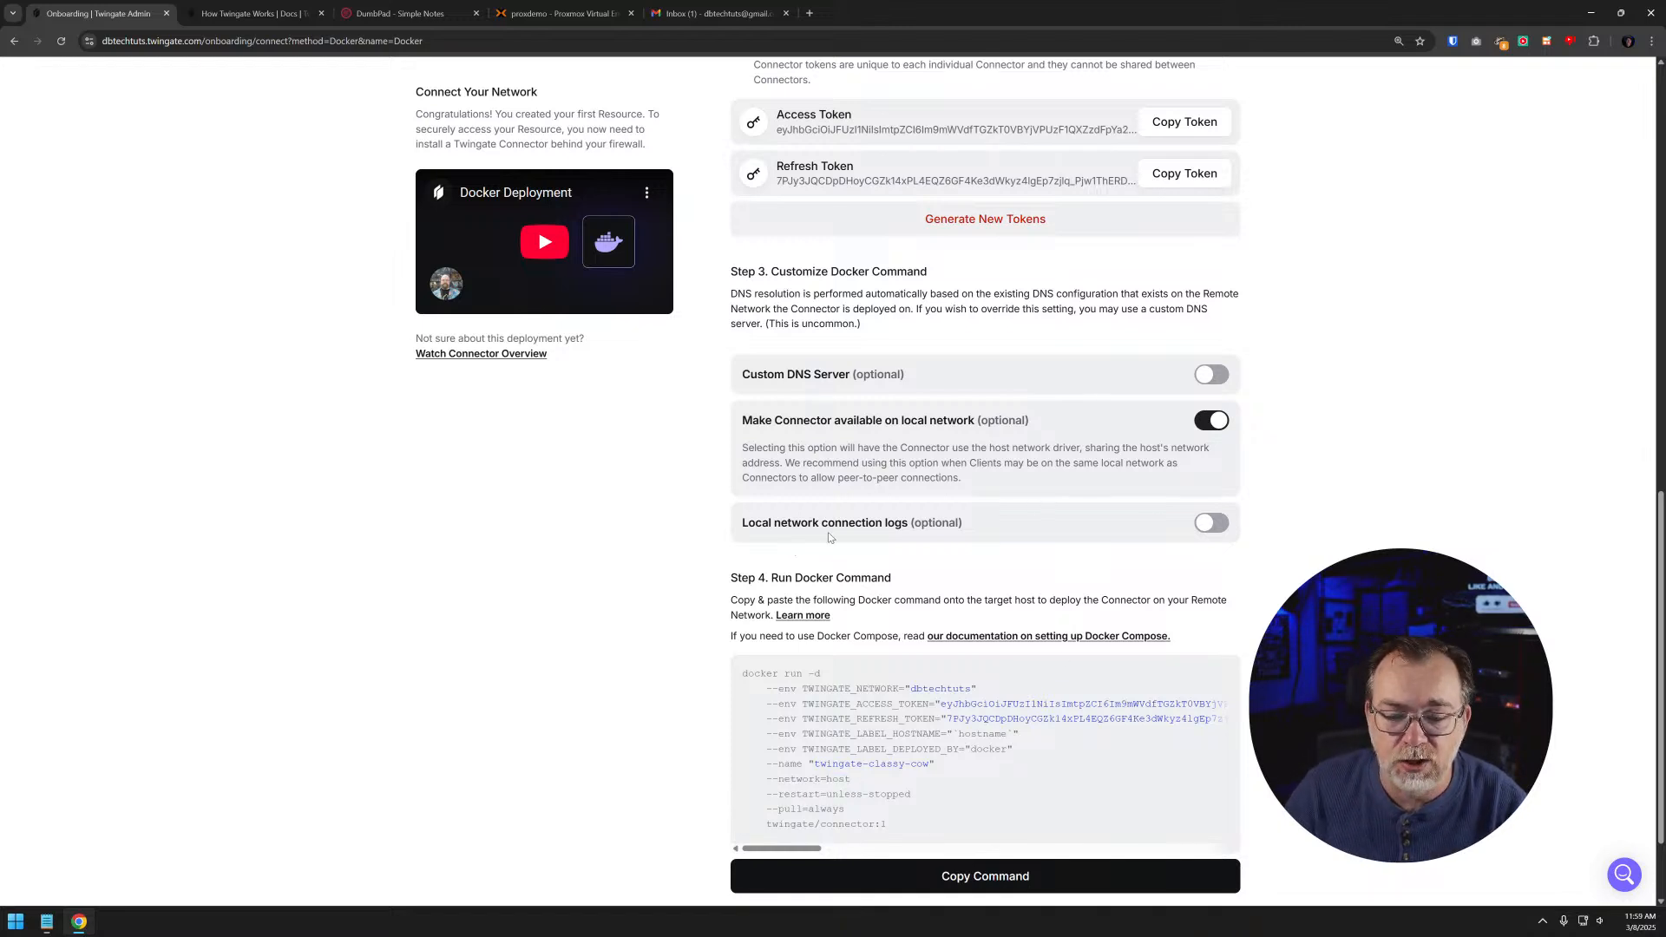
{"action": "left_click", "coordinate": [1205, 523]}
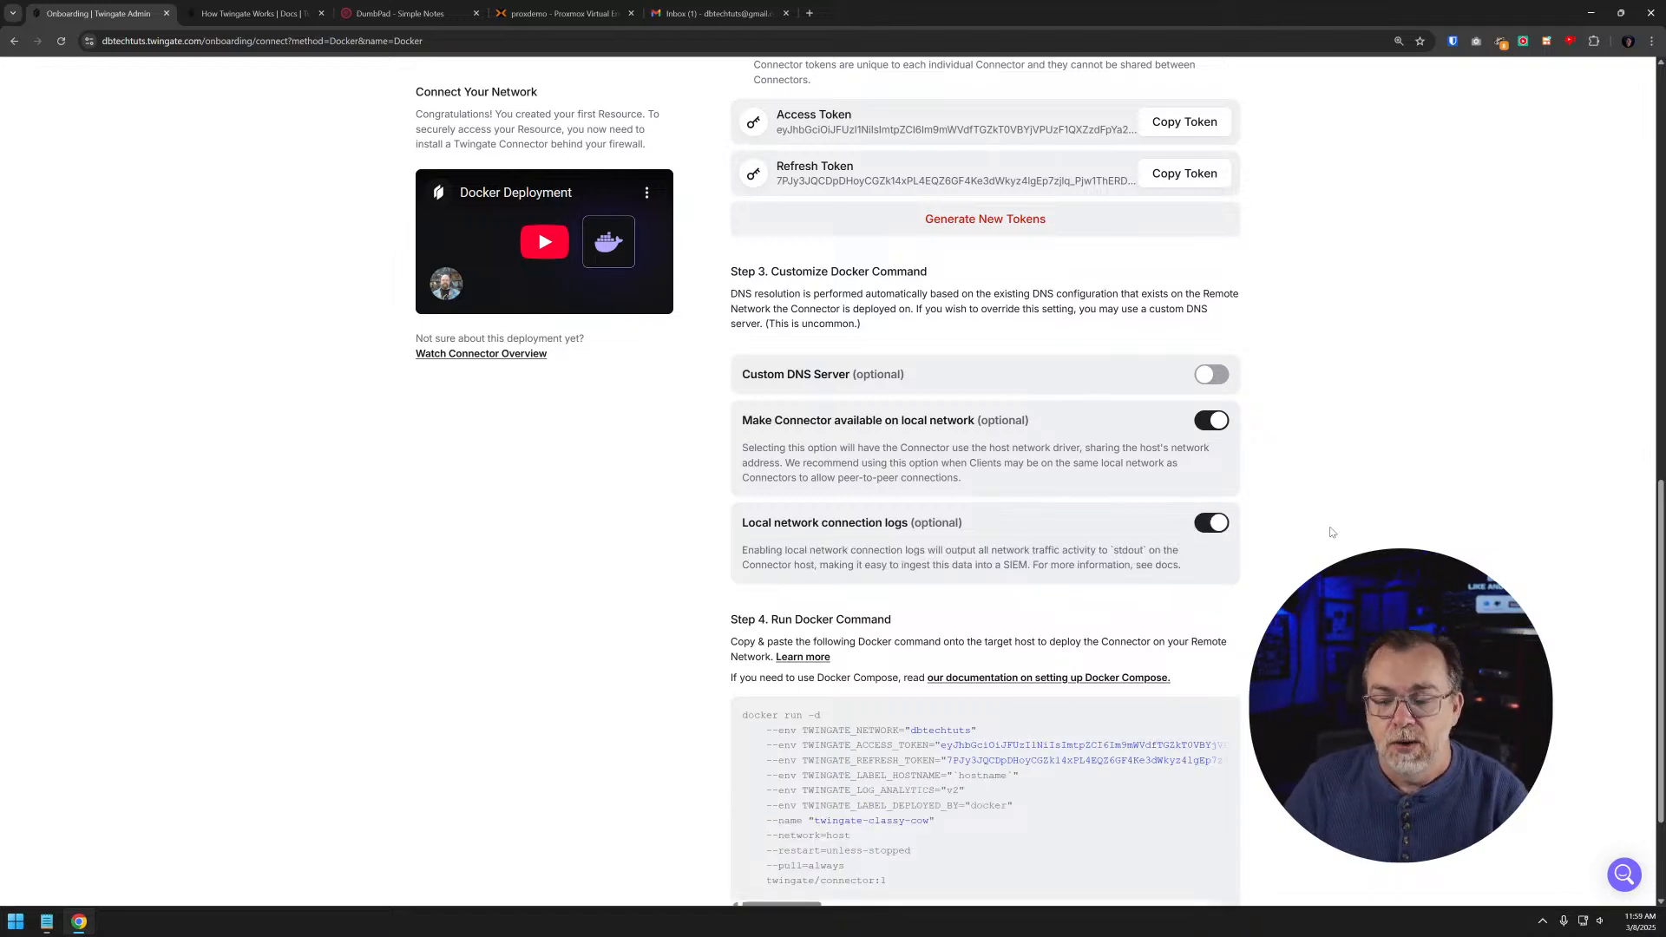
- Review the detached mode, restart policy and image tag in the Docker run command, and copy the full command
{"action": "scroll", "coordinate": [1337, 528], "scroll_direction": "down", "scroll_amount": 1}
{"action": "scroll", "coordinate": [1337, 528], "scroll_direction": "down", "scroll_amount": 1}
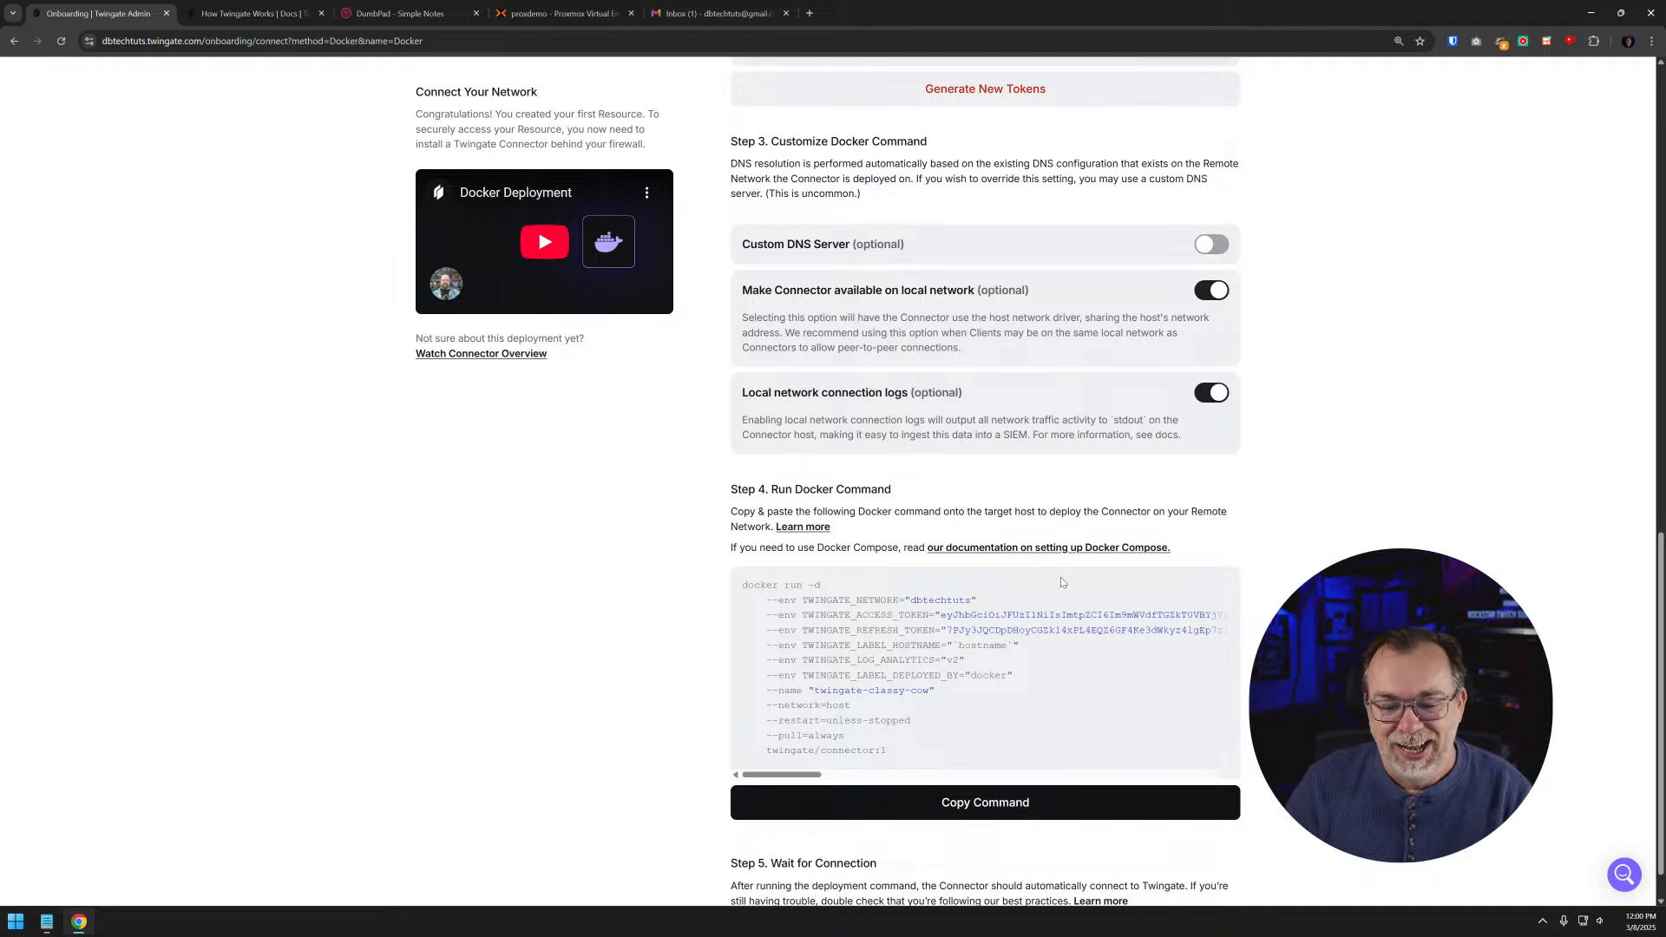
{"action": "scroll", "coordinate": [989, 502], "scroll_direction": "down", "scroll_amount": 1}
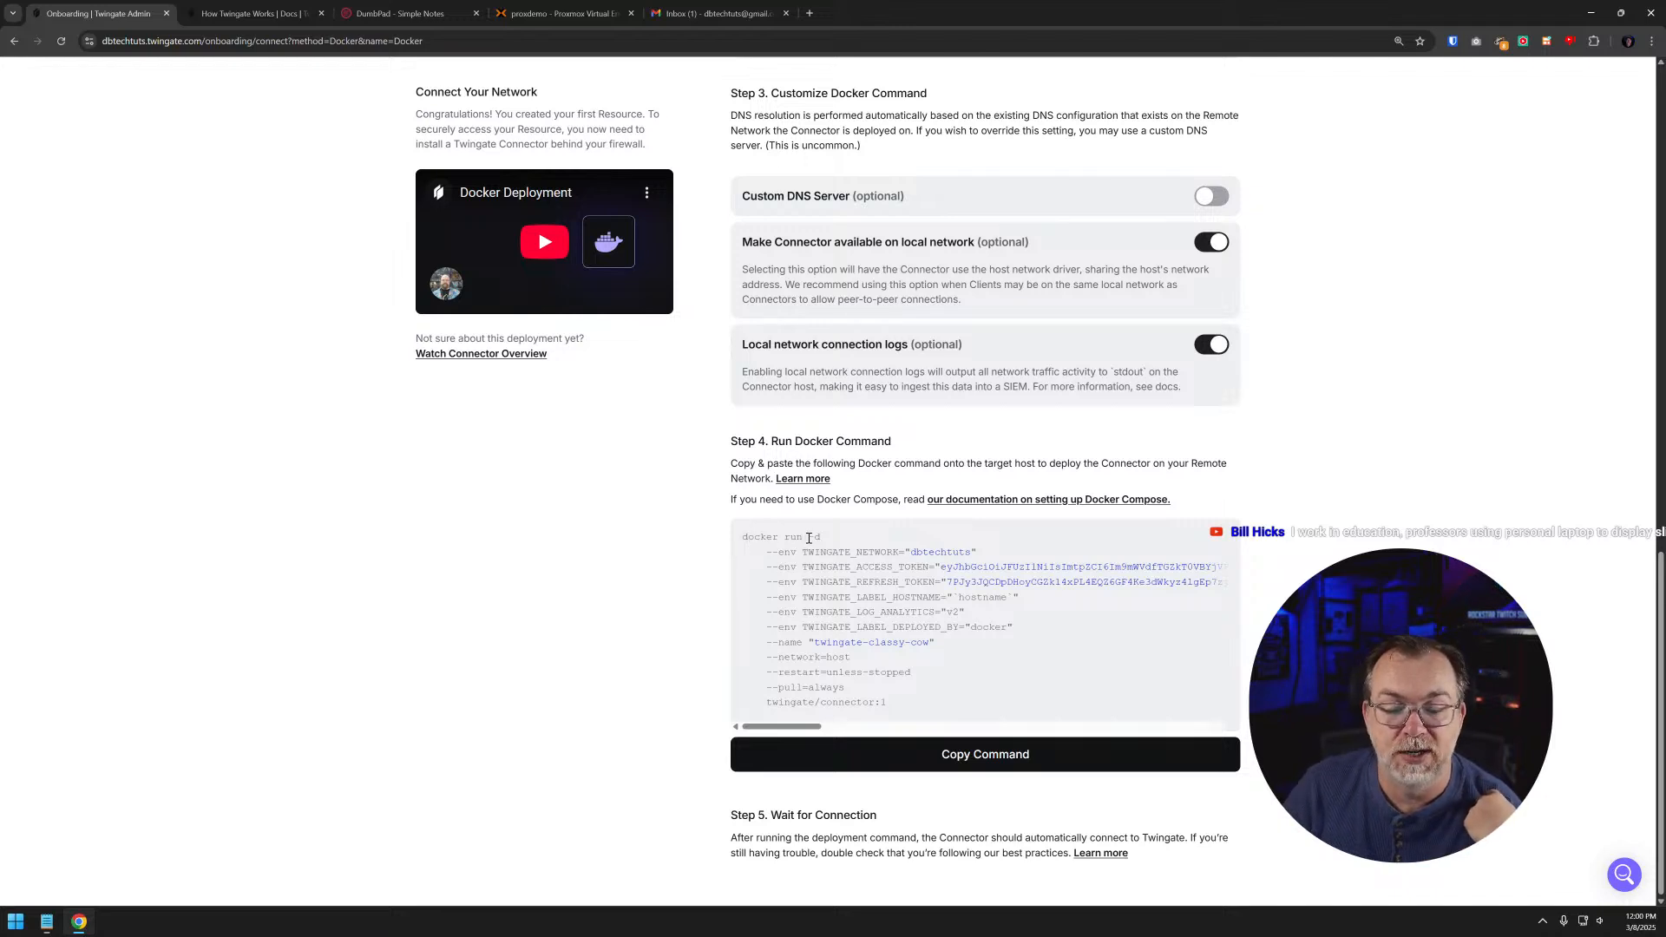
{"action": "left_click_drag", "start_coordinate": [806, 537], "coordinate": [831, 540]}
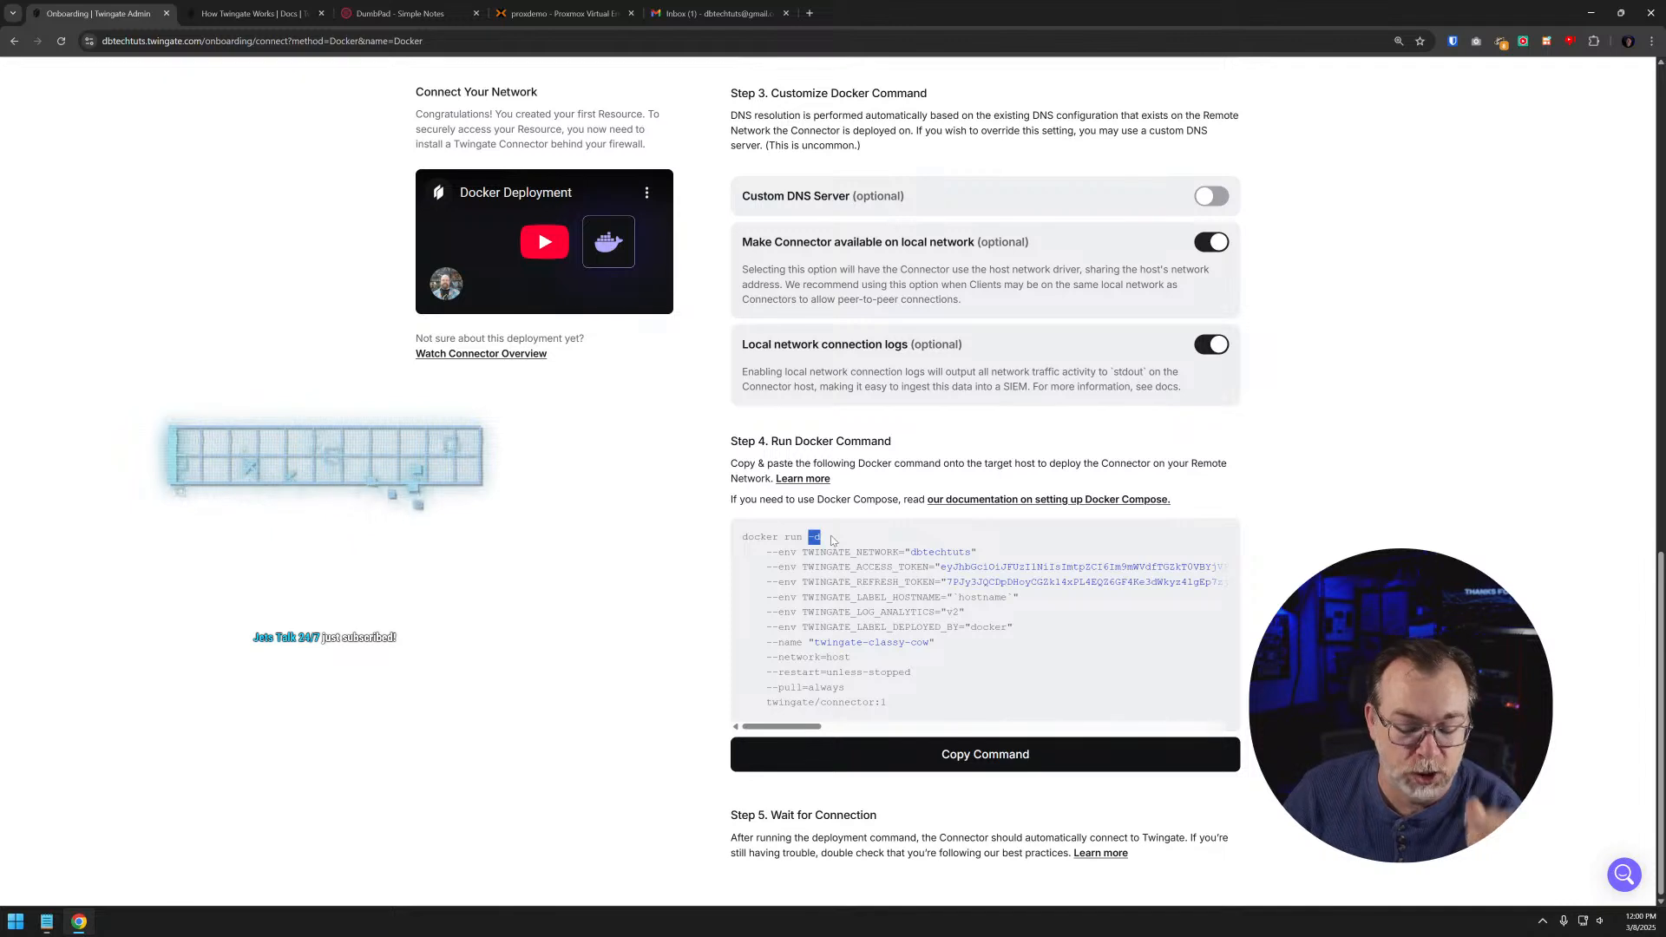
{"action": "left_click", "coordinate": [782, 672]}
{"action": "left_click_drag", "start_coordinate": [782, 672], "coordinate": [916, 671]}
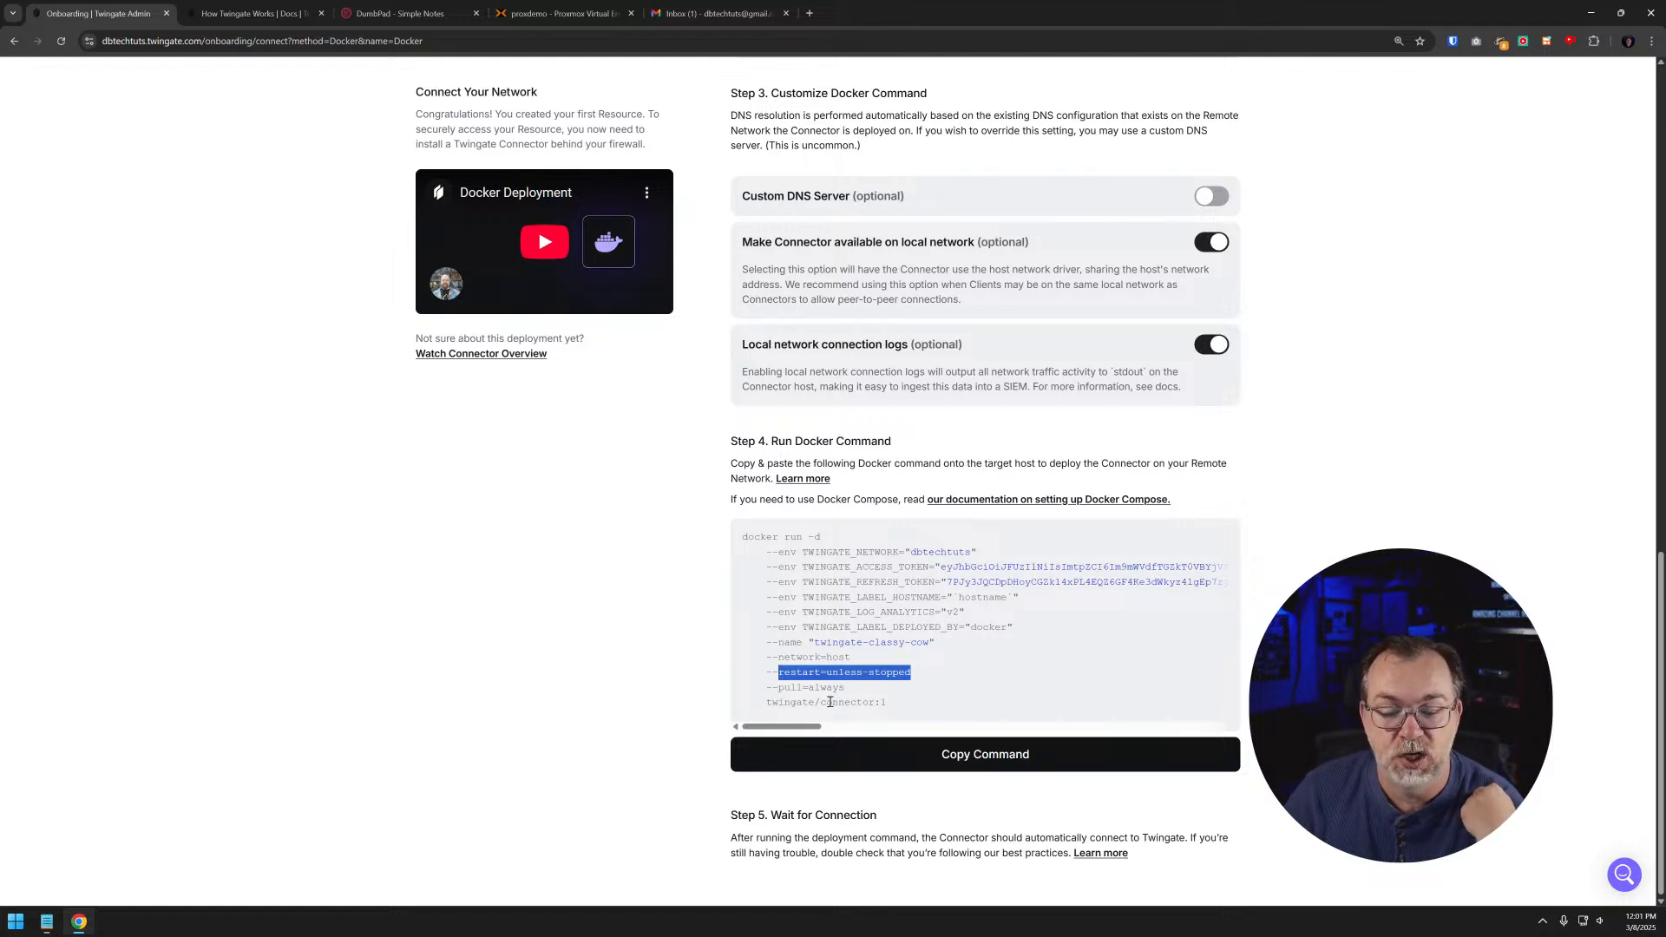
{"action": "left_click", "coordinate": [872, 704]}
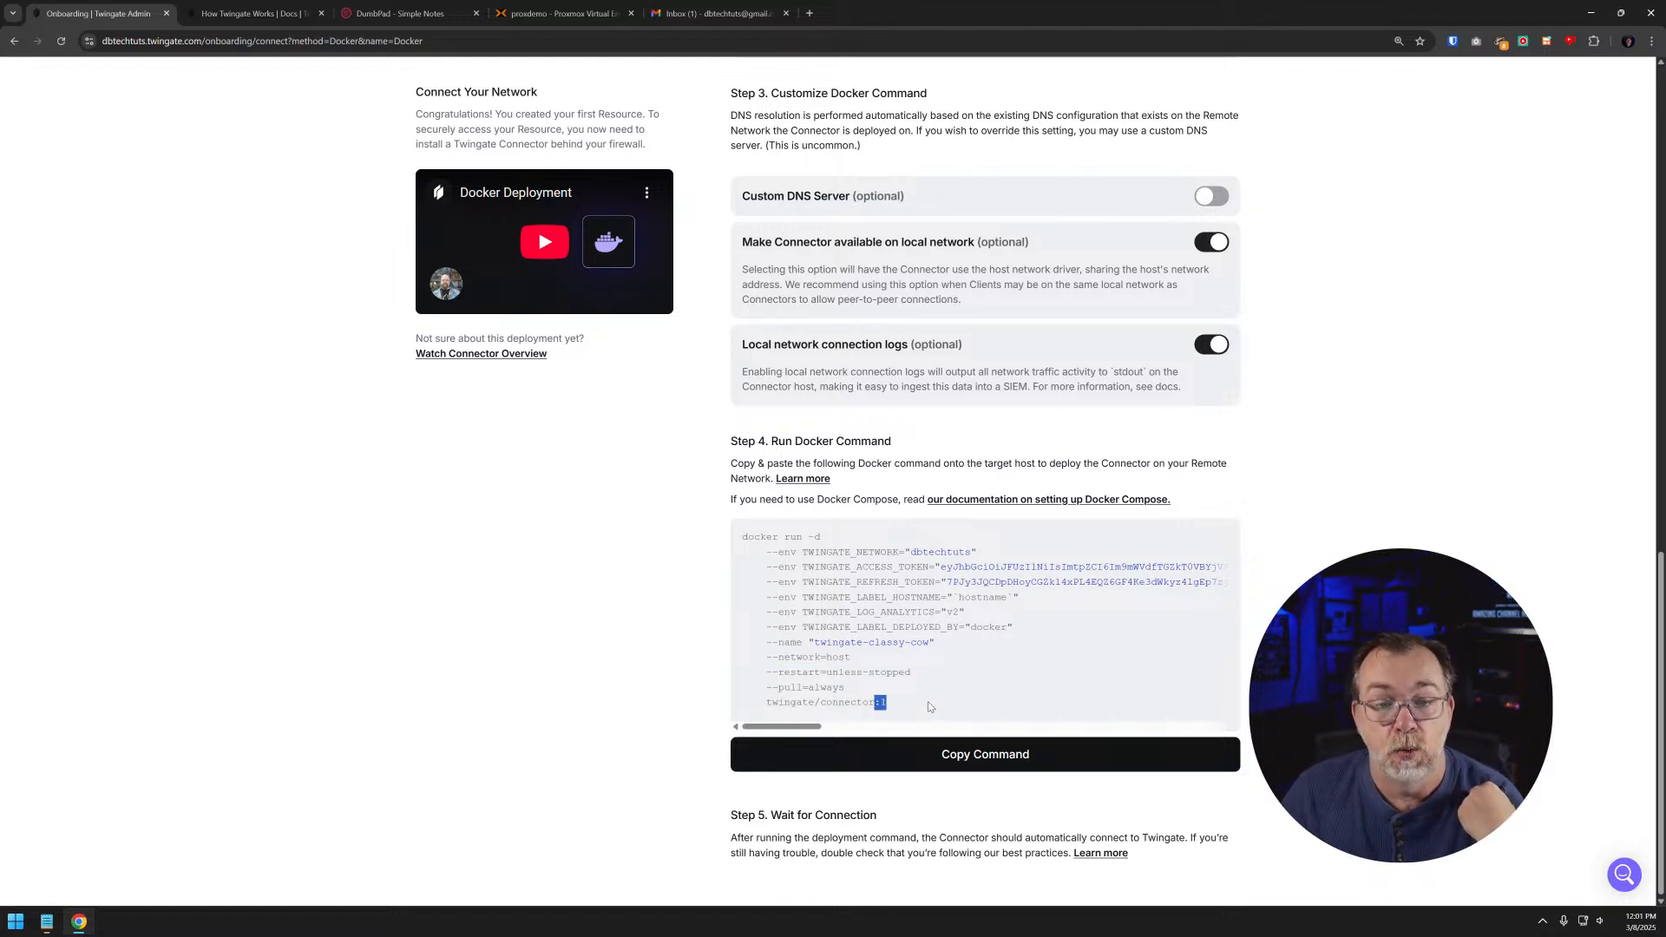
{"action": "left_click", "coordinate": [959, 751]}
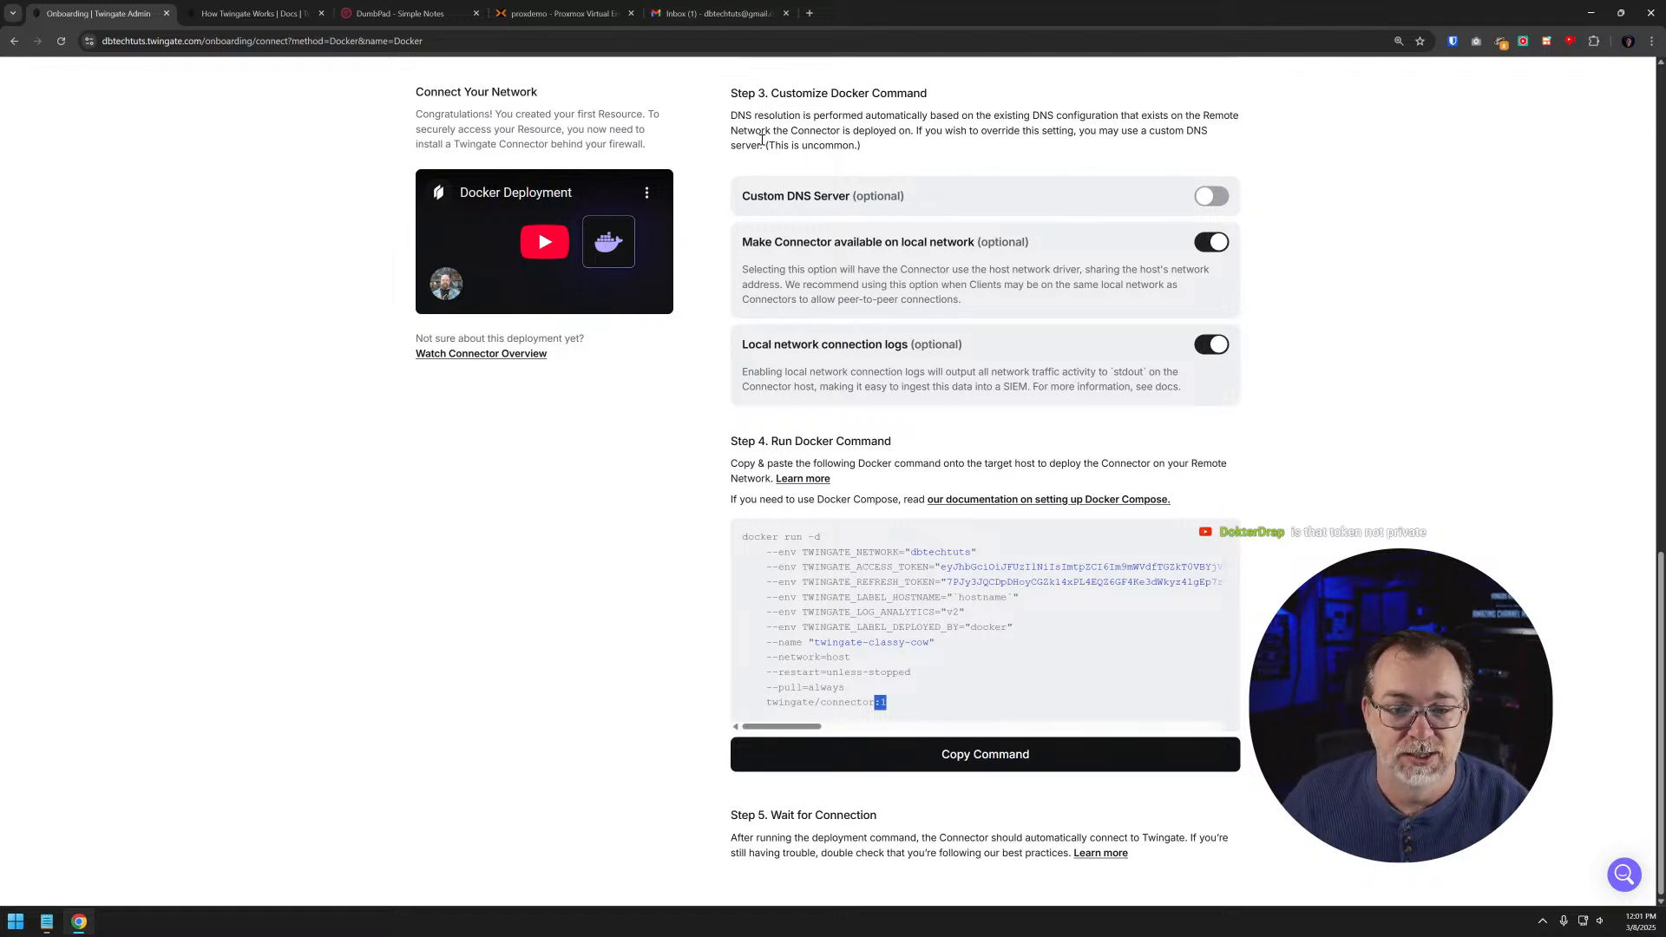
- Switch to the twingate container's console in Proxmox, paste the Docker command containing the access and refresh tokens, and run it
{"action": "left_click", "coordinate": [716, 24]}
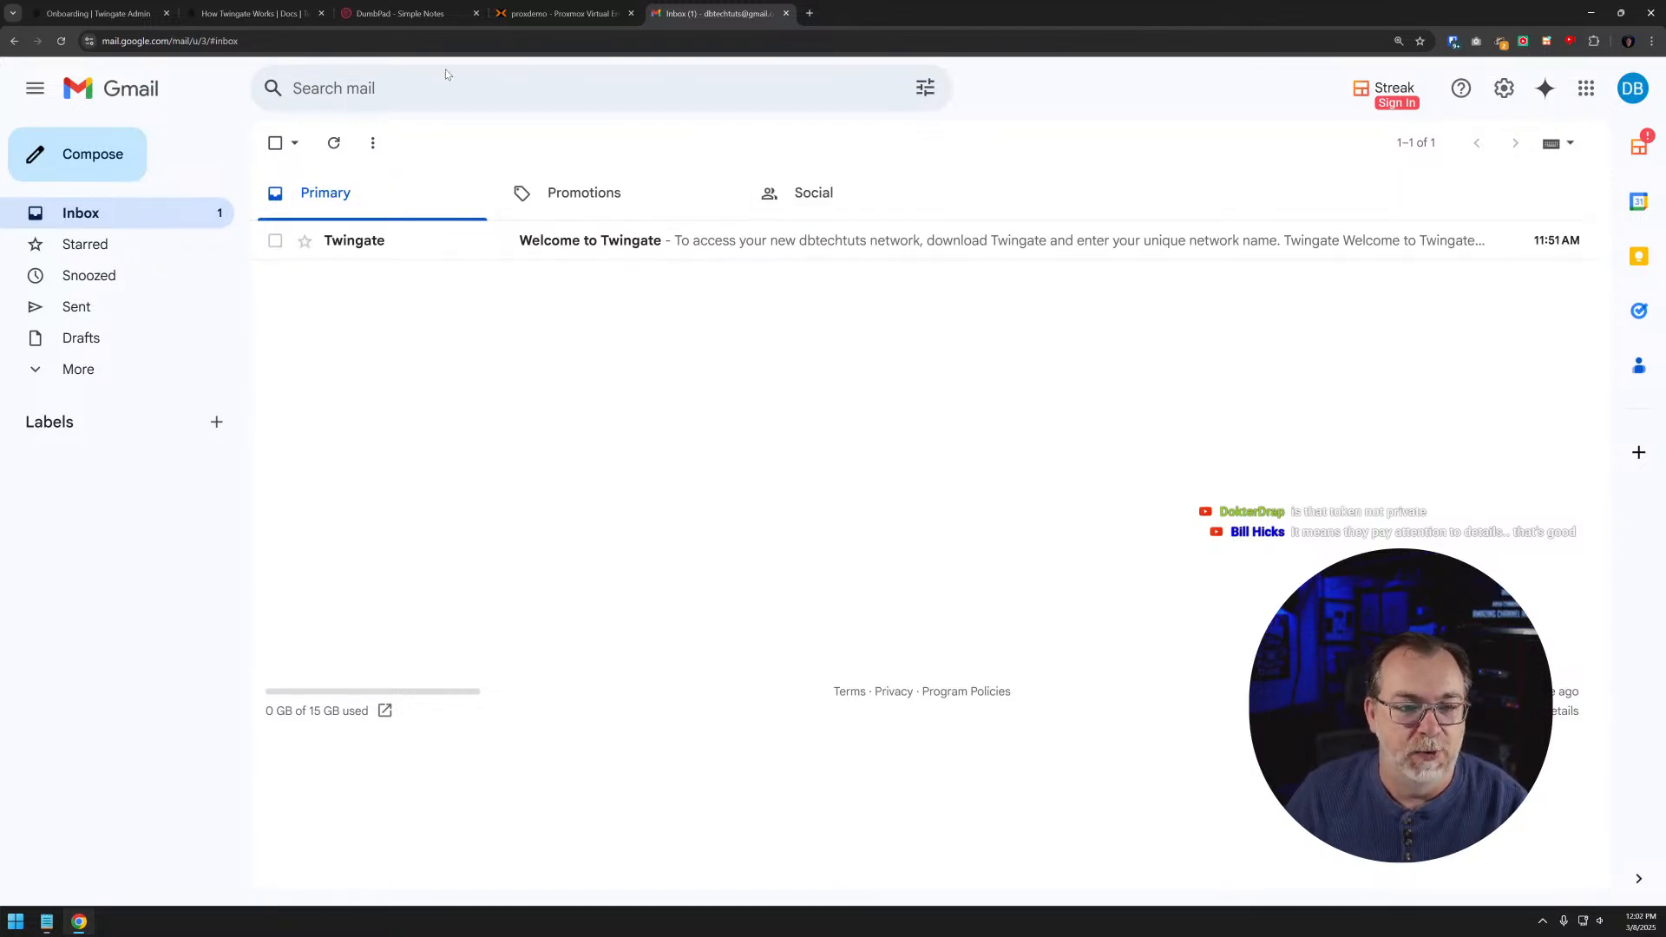
{"action": "left_click", "coordinate": [559, 13]}
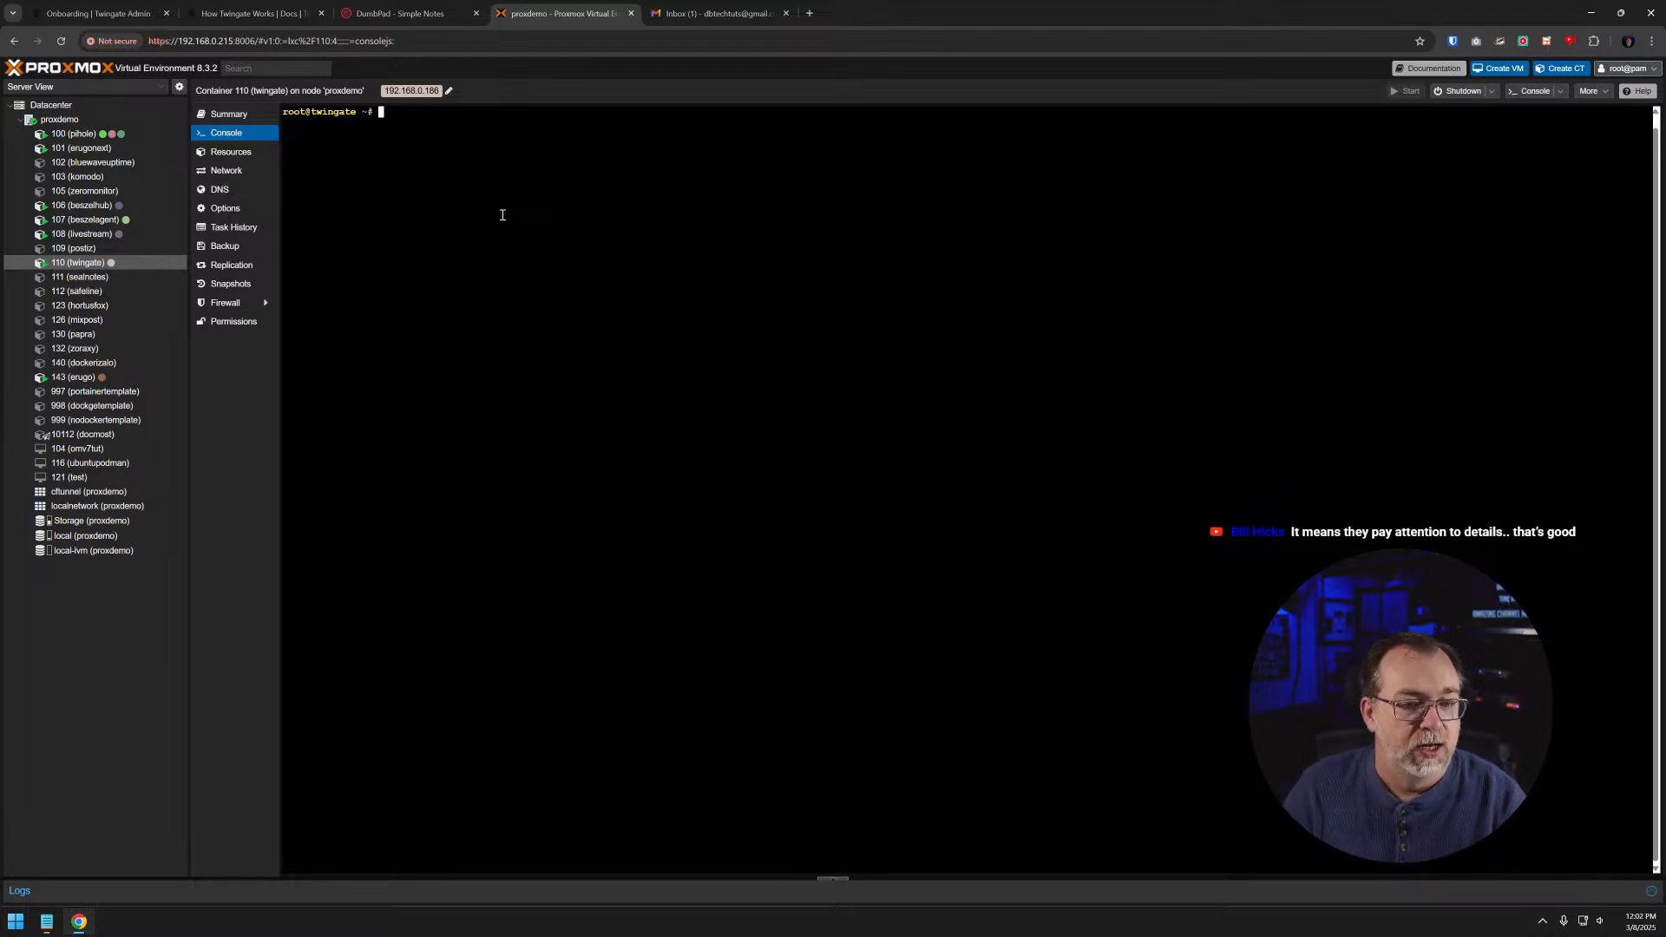
{"action": "key", "text": "ctrl+v"}
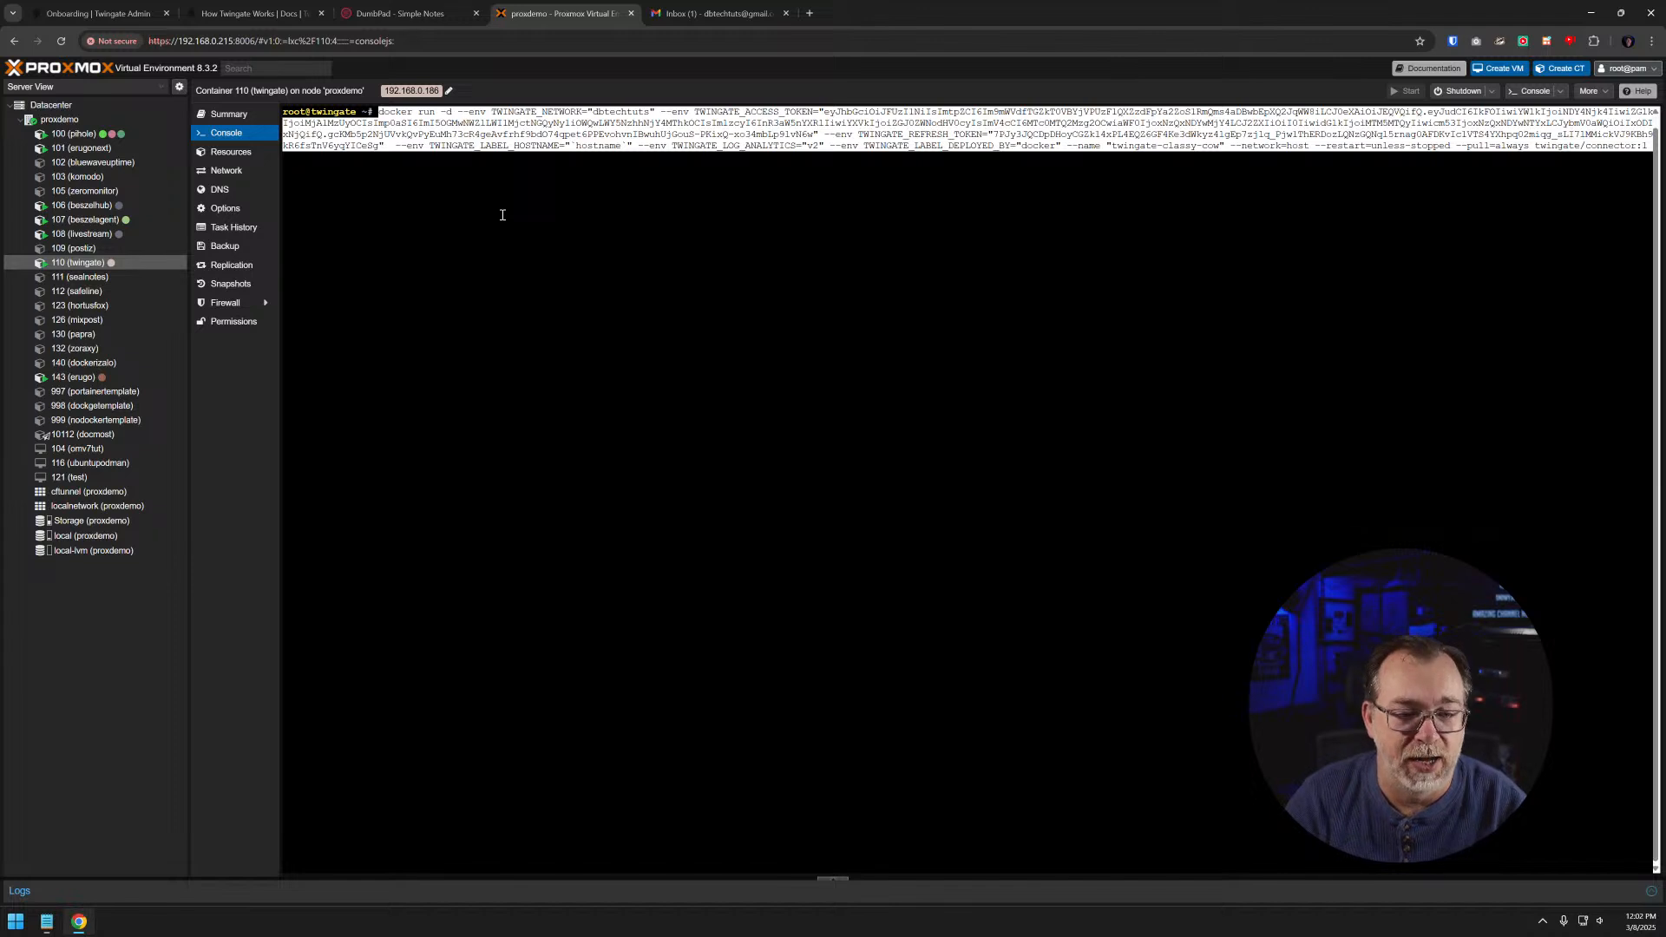
{"action": "key", "text": "Return"}
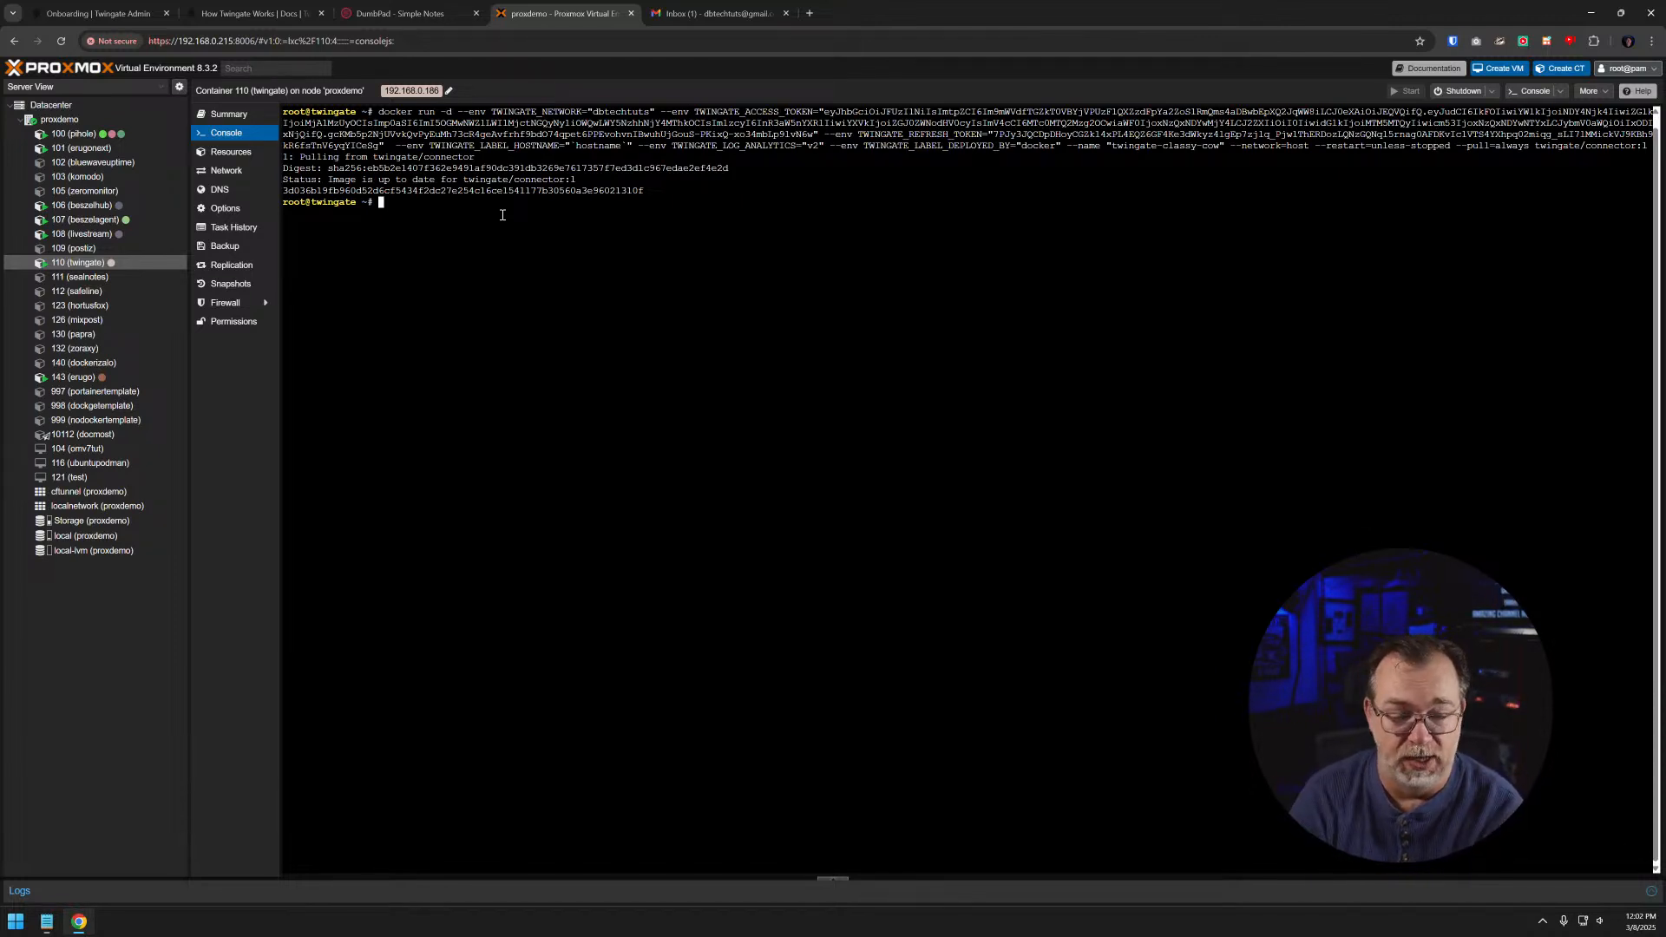
- Switch back to the Twingate onboarding, continue to the client download stage, and copy the network URL
{"action": "left_click", "coordinate": [231, 20]}
{"action": "left_click", "coordinate": [116, 19]}
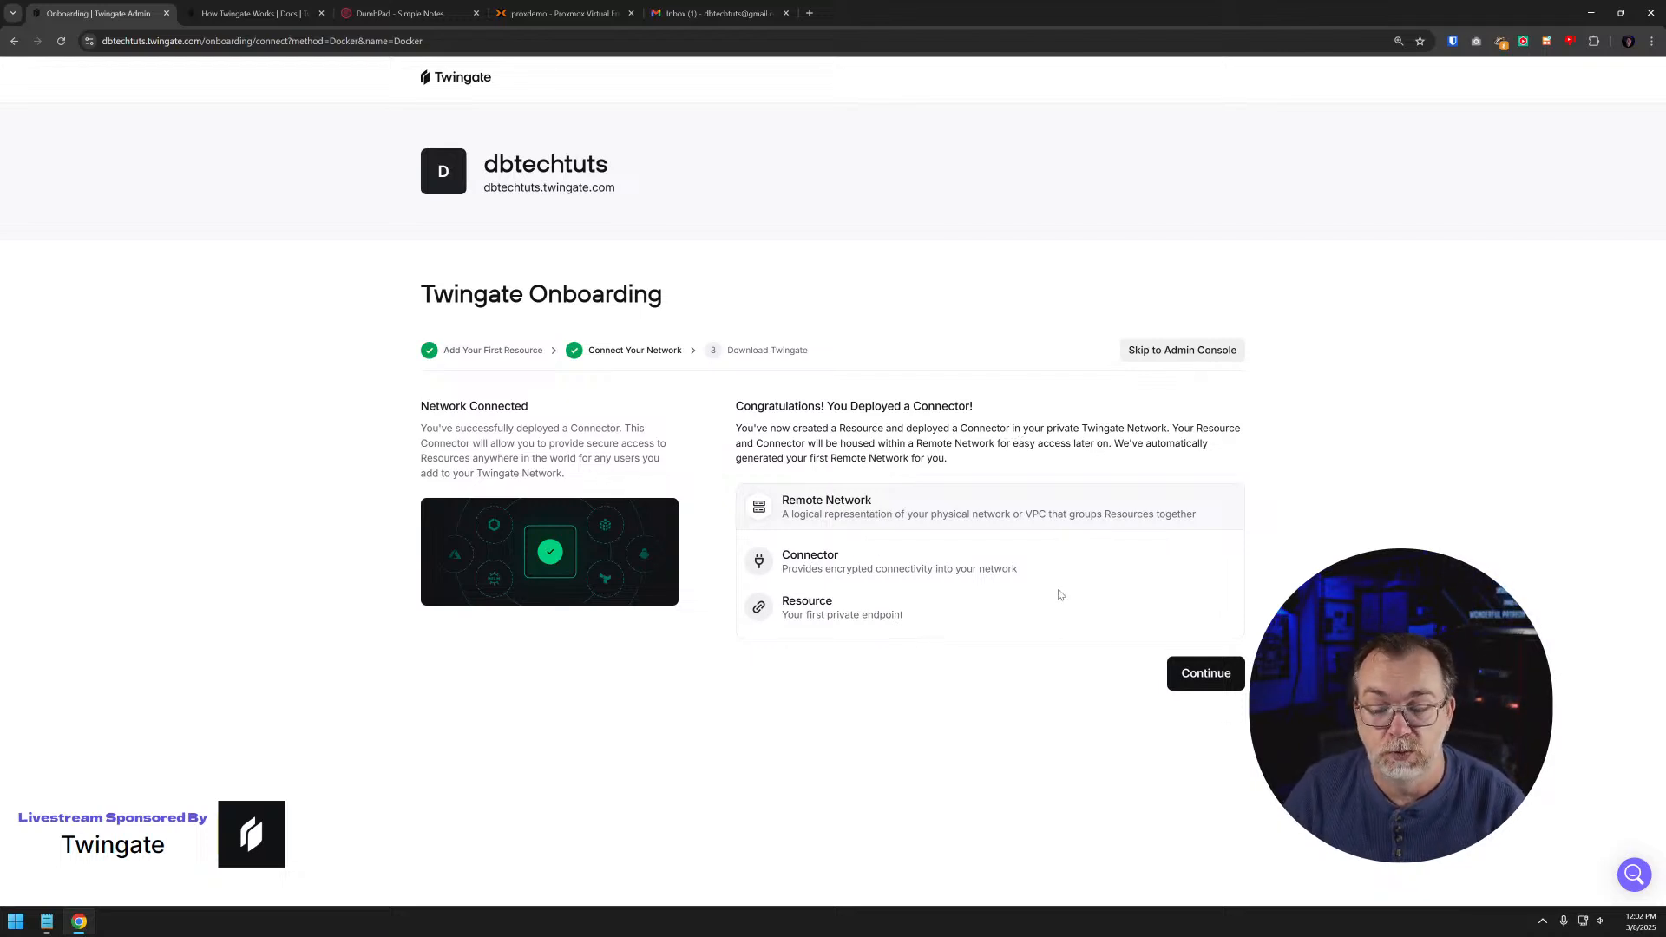
{"action": "left_click", "coordinate": [1199, 688]}
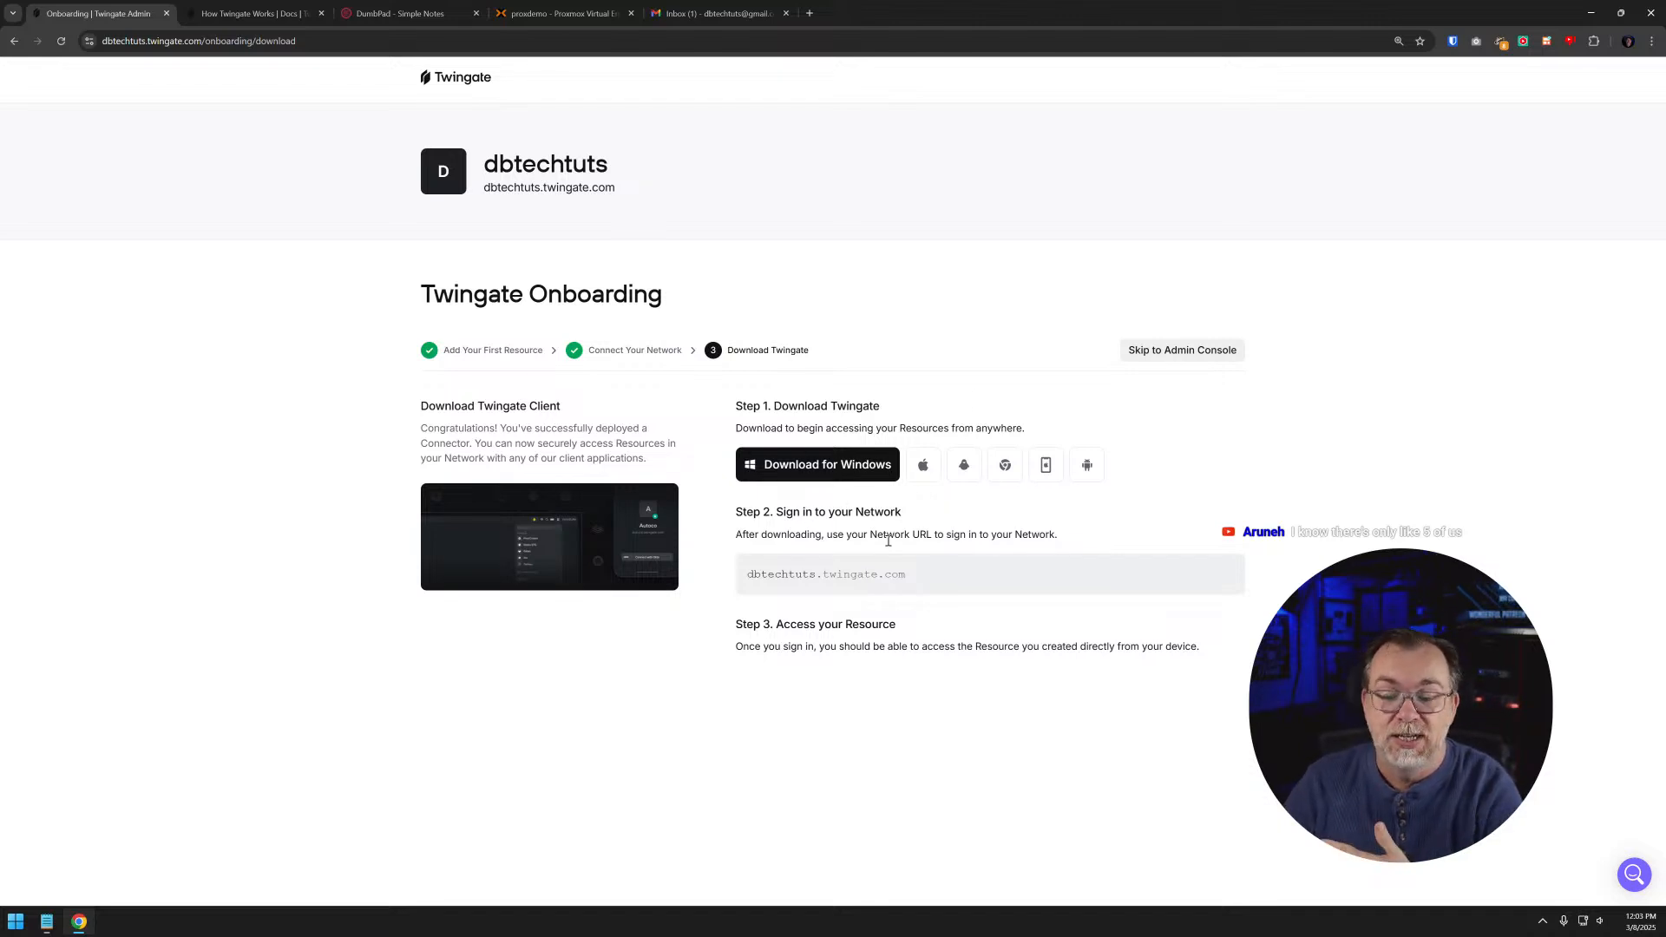
{"action": "double_click", "coordinate": [806, 578]}
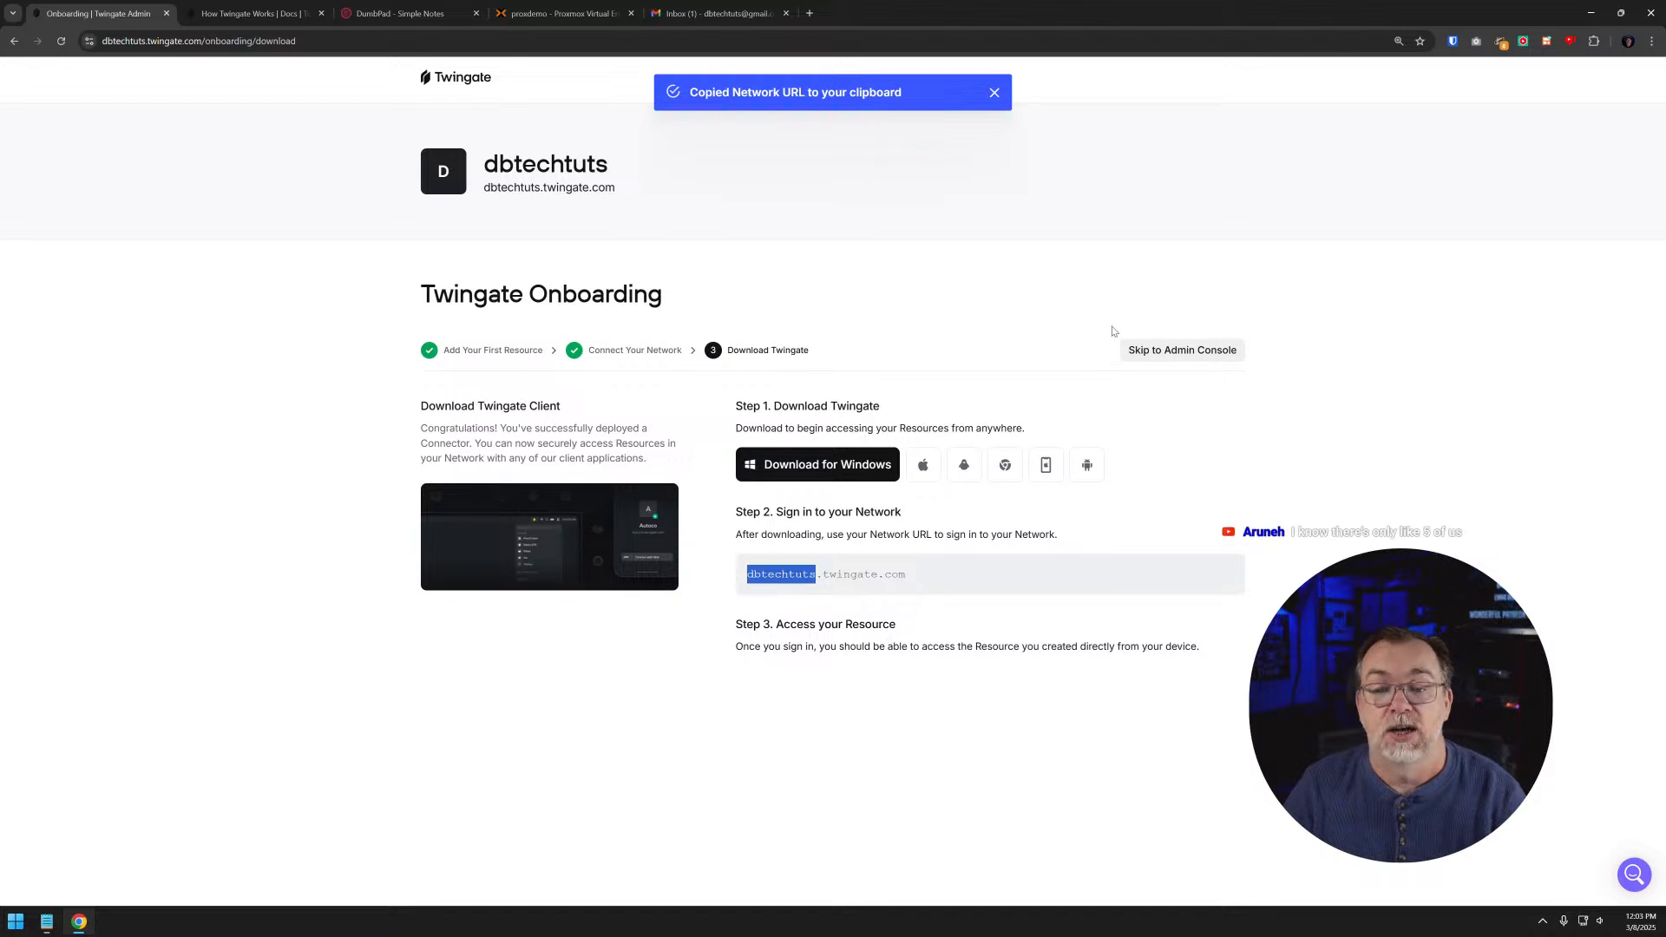
- Skip the rest of the onboarding to reach the admin console and look over the network overview
{"action": "left_click", "coordinate": [1179, 351]}
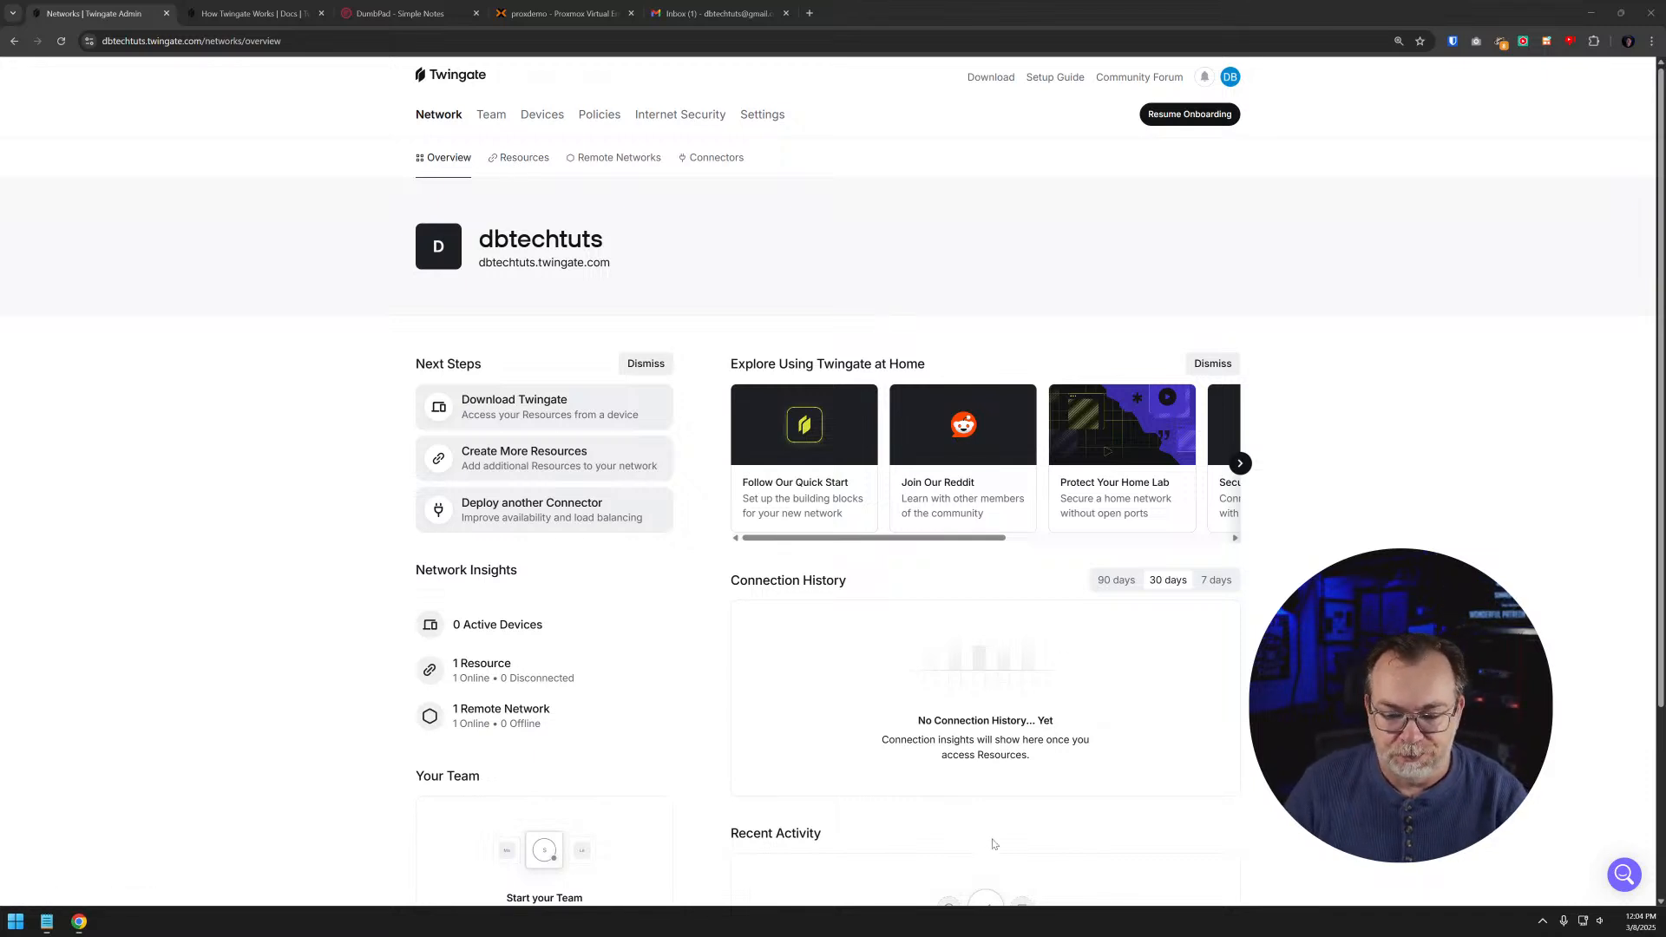
{"action": "scroll", "coordinate": [983, 664], "scroll_direction": "down", "scroll_amount": 3}
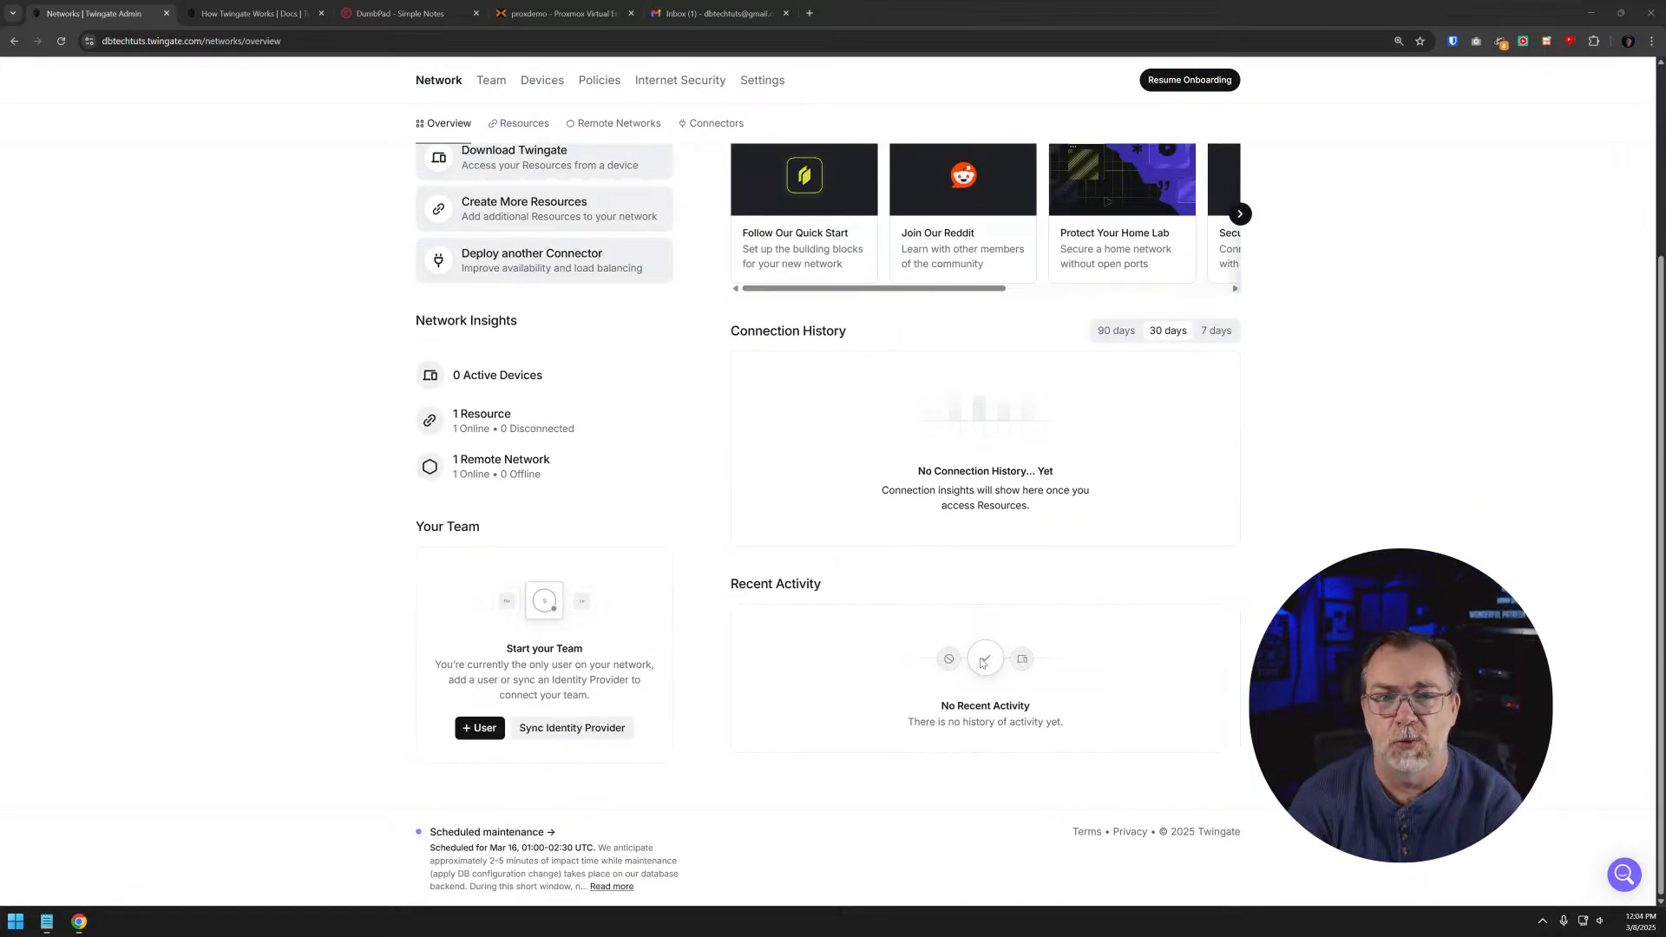
{"action": "scroll", "coordinate": [983, 663], "scroll_direction": "up", "scroll_amount": 3}
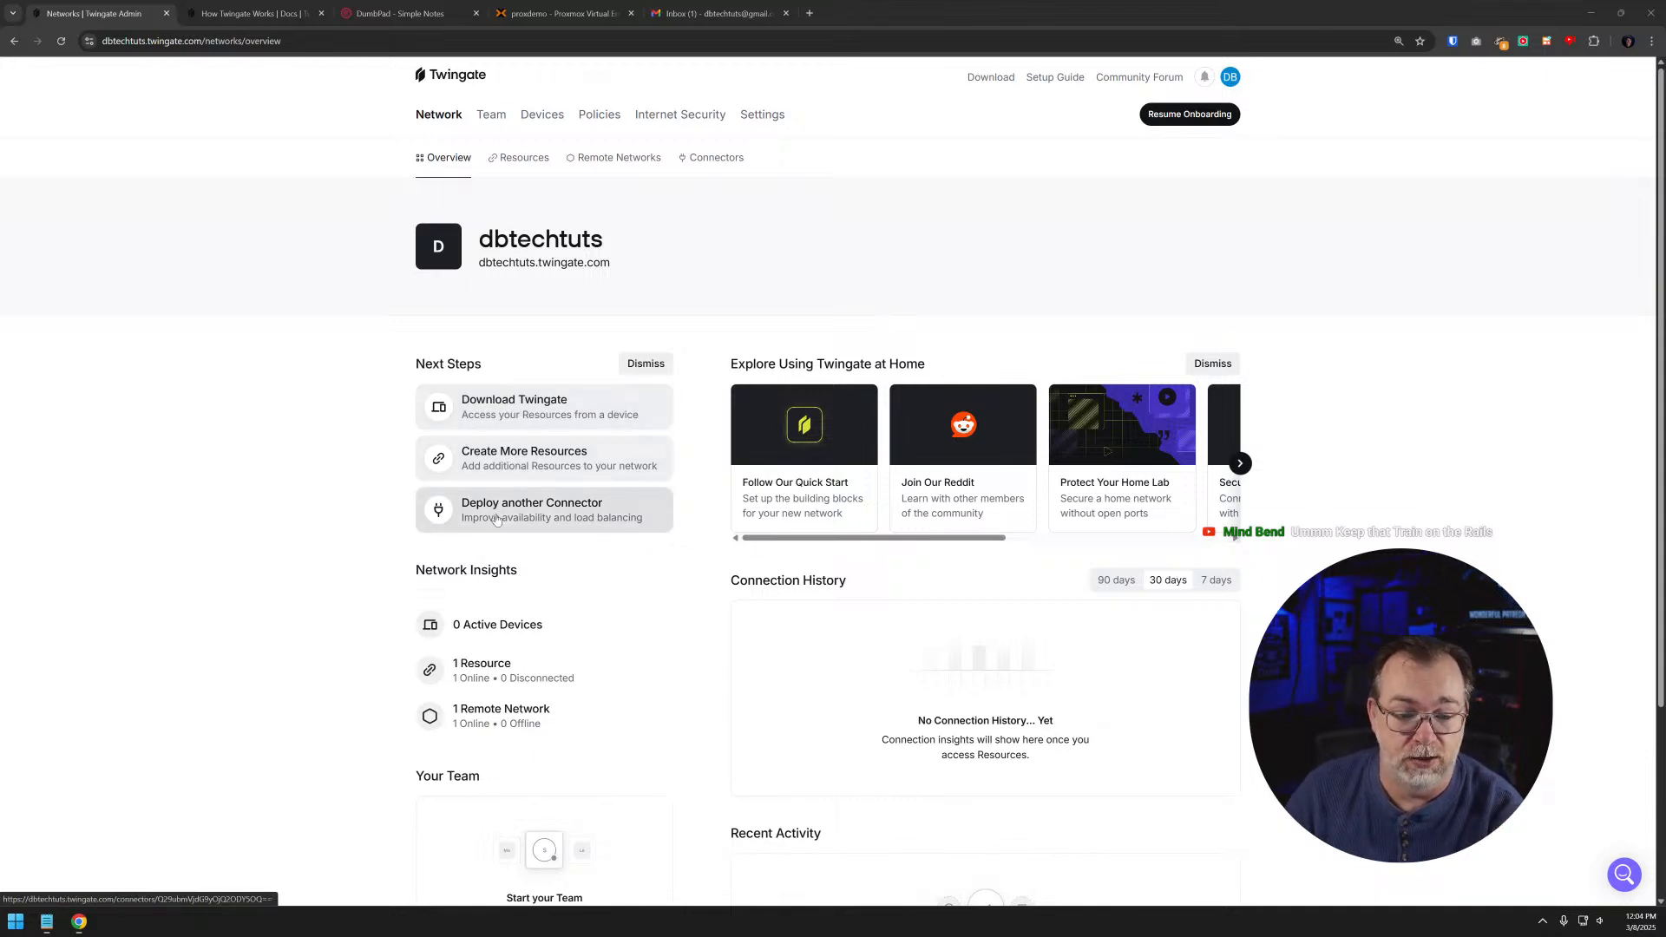
- Open the polar-finch connector from the connectors list and review its Docker deployment steps, token generation and run command
{"action": "left_click", "coordinate": [703, 158]}
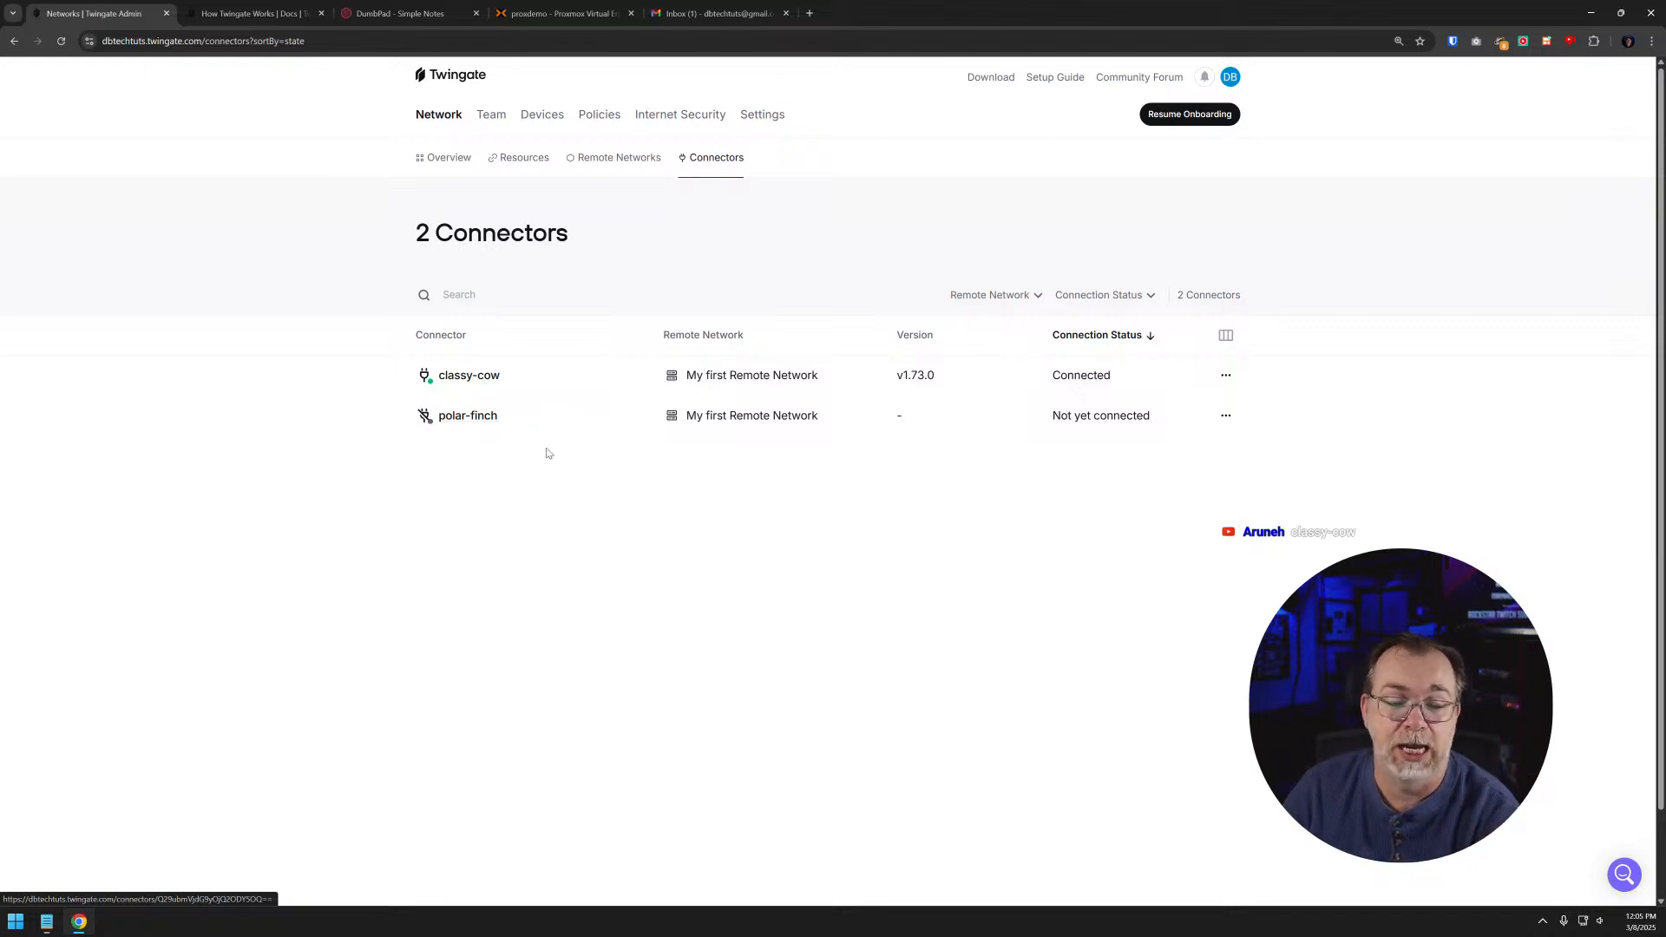
{"action": "left_click", "coordinate": [491, 421]}
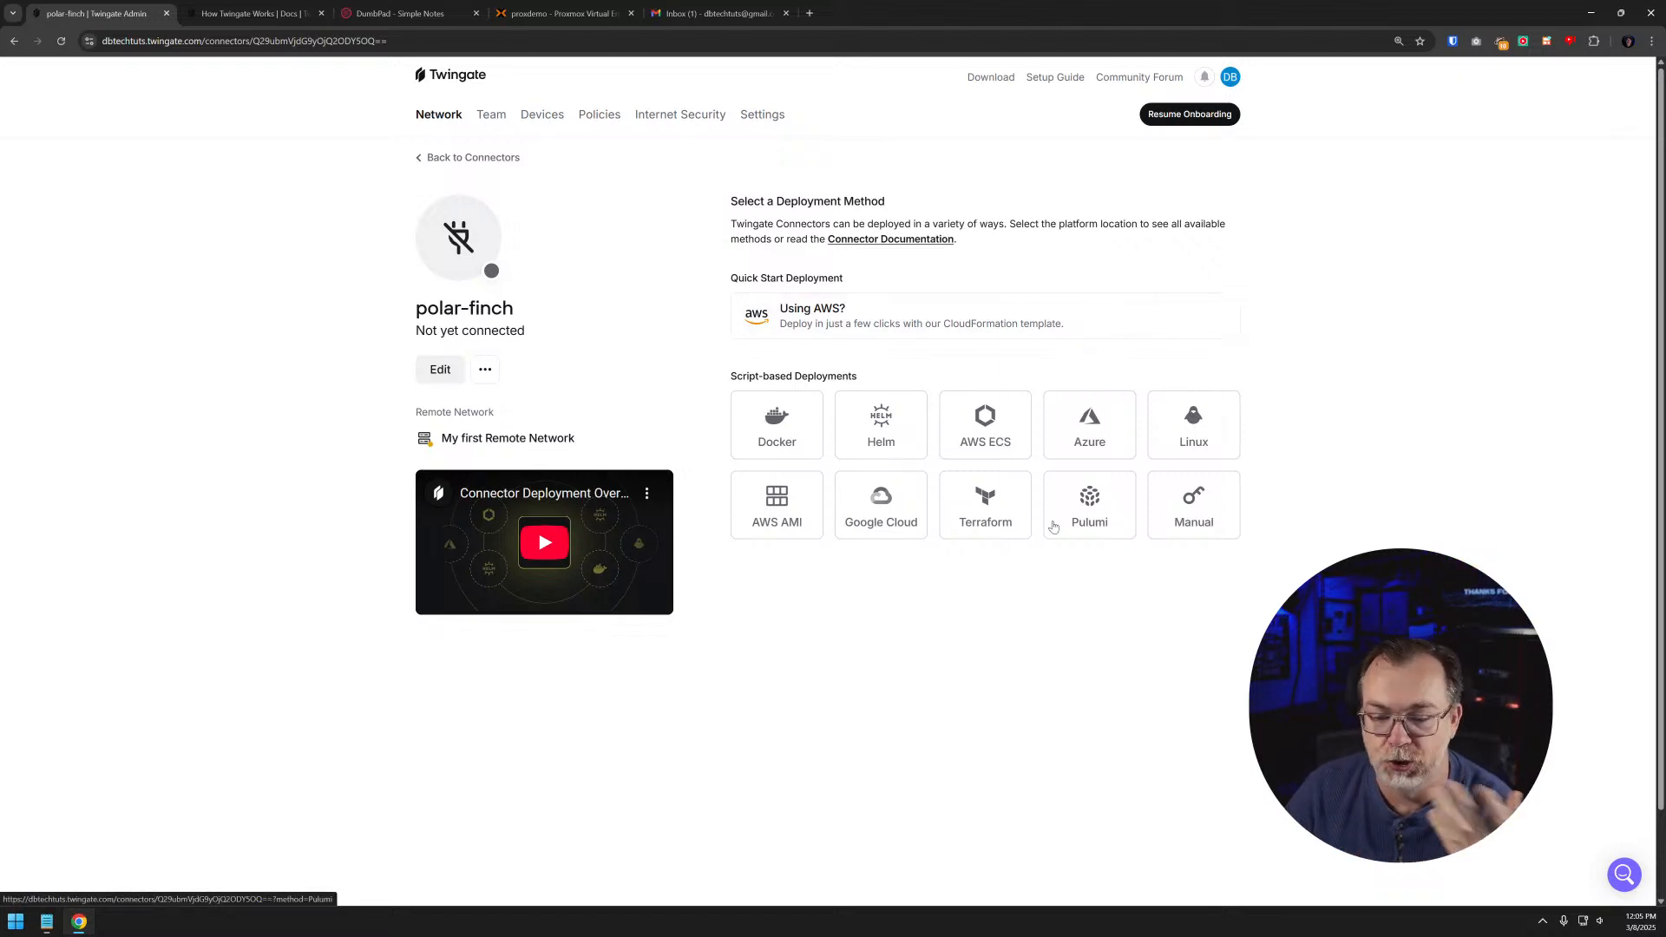
{"action": "left_click", "coordinate": [739, 416]}
{"action": "scroll", "coordinate": [799, 442], "scroll_direction": "down", "scroll_amount": 6}
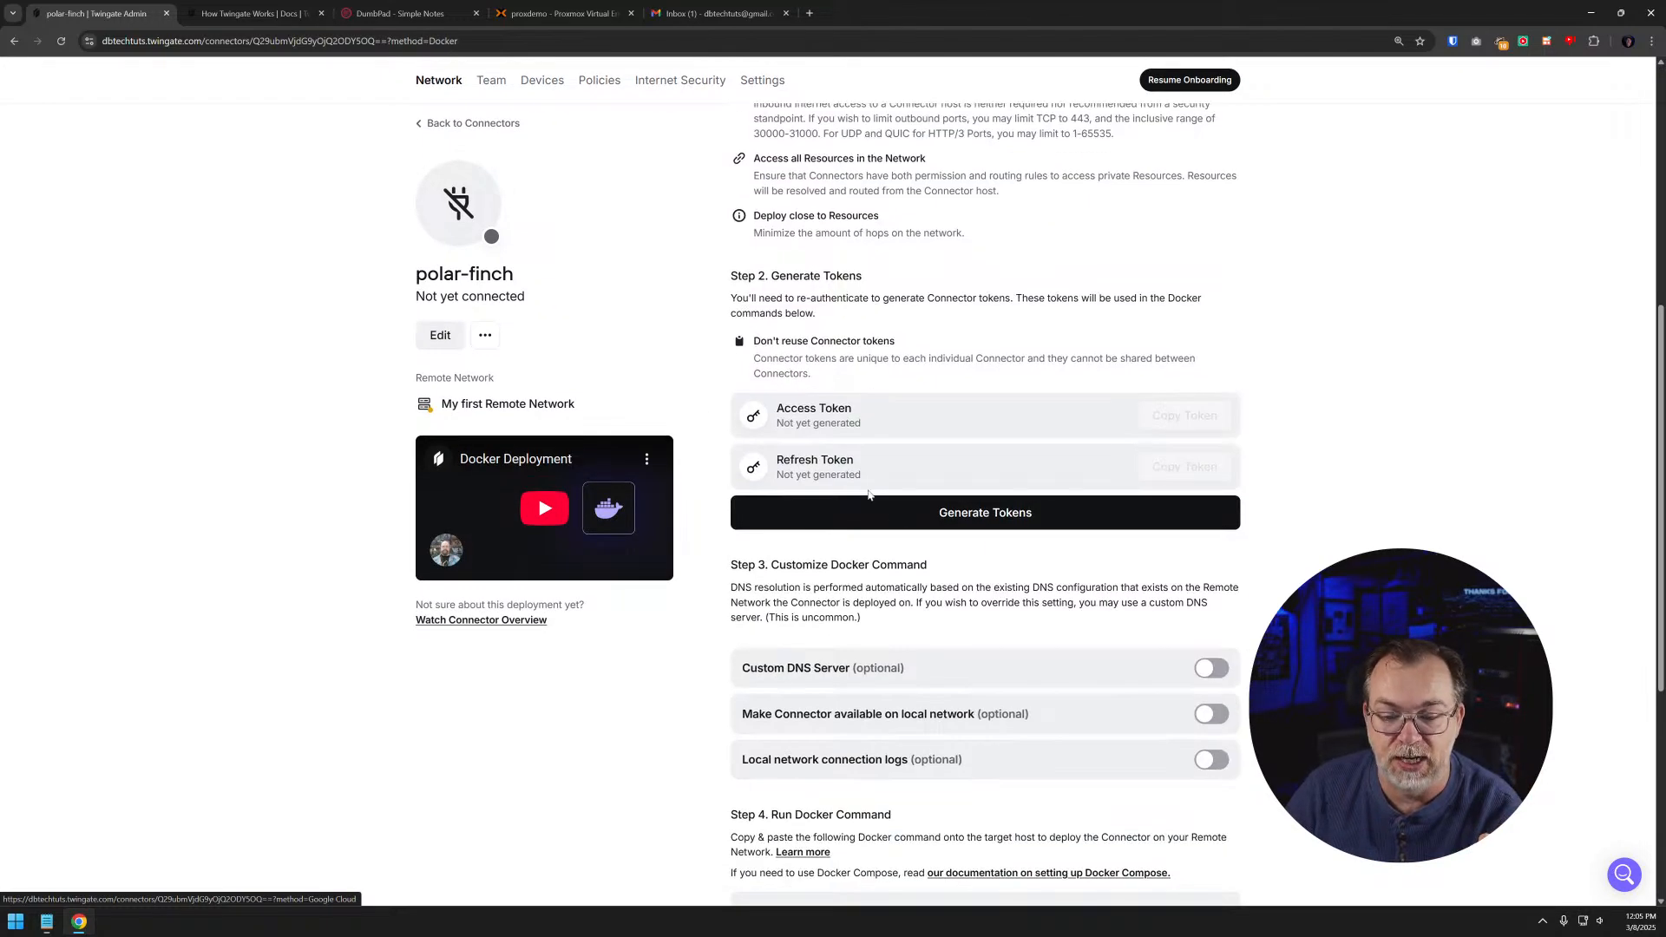
{"action": "scroll", "coordinate": [852, 595], "scroll_direction": "down", "scroll_amount": 5}
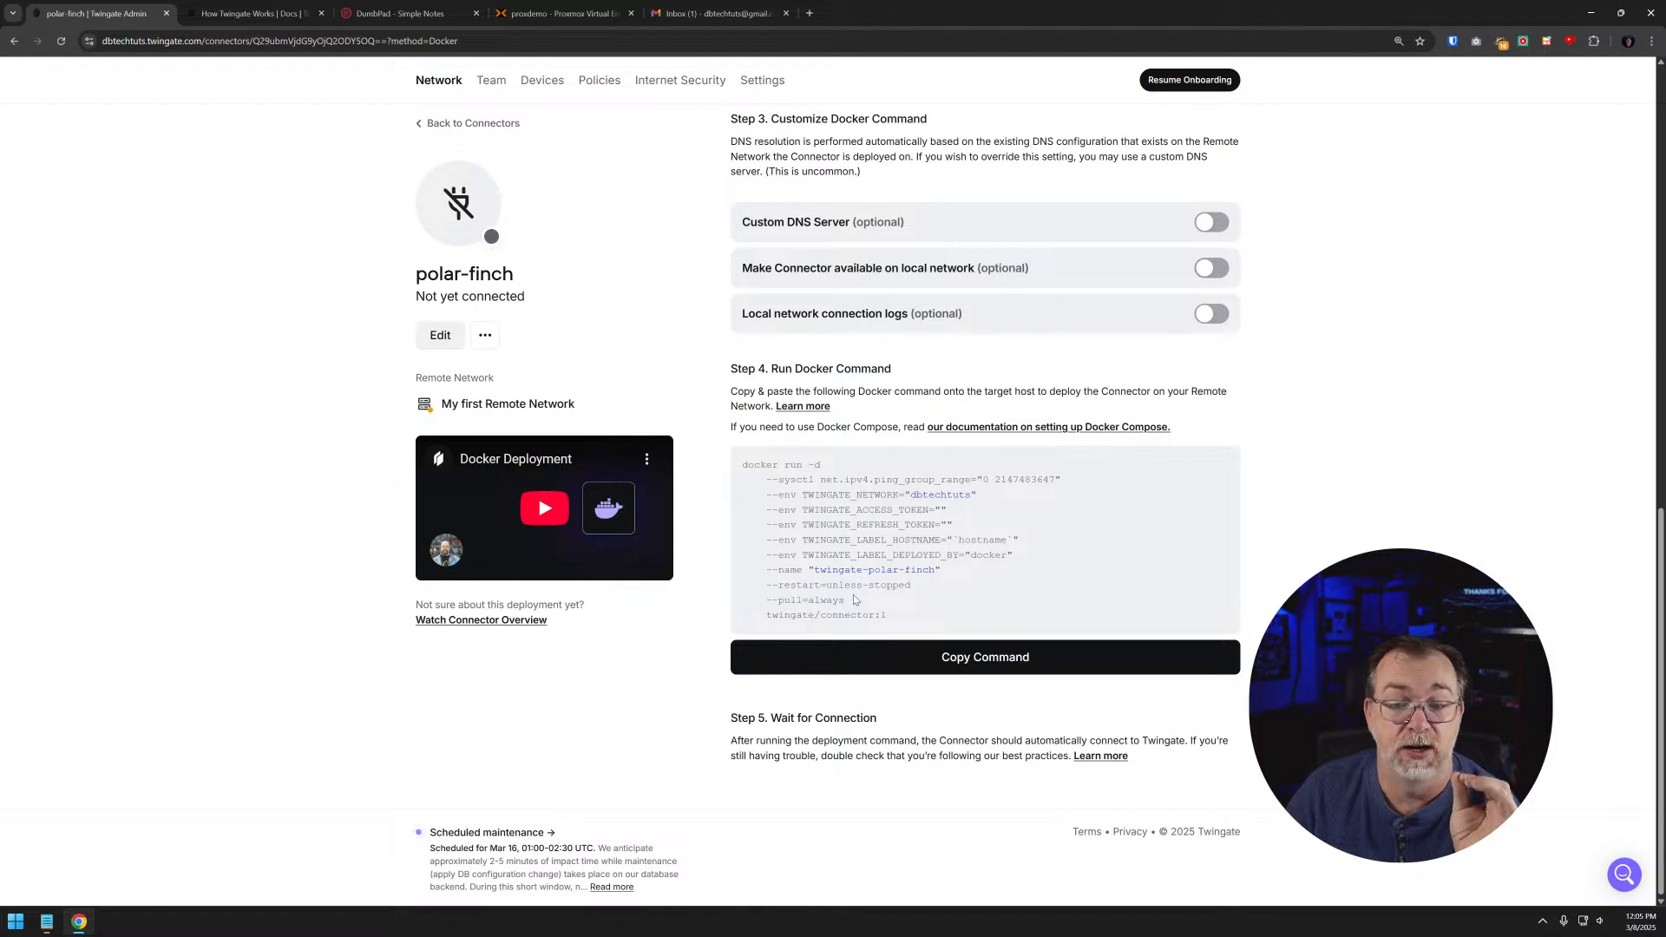
{"action": "scroll", "coordinate": [852, 595], "scroll_direction": "up", "scroll_amount": 7}
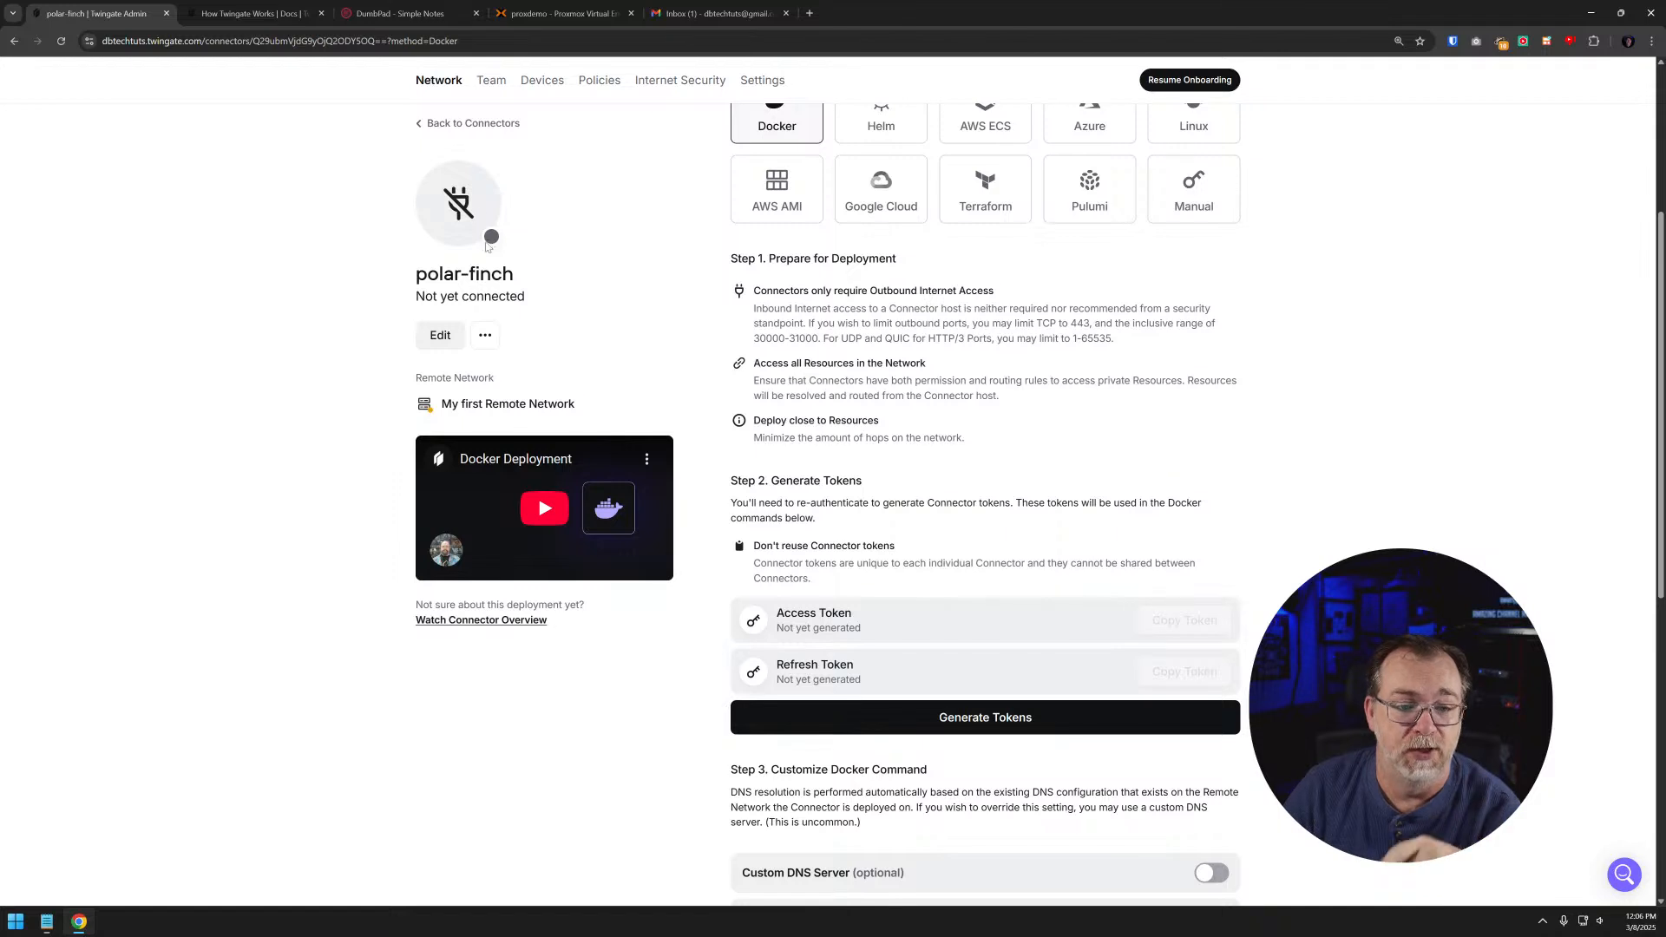
- Return to the connectors list and check the filter options for remote network and connection status
{"action": "left_click", "coordinate": [469, 127]}
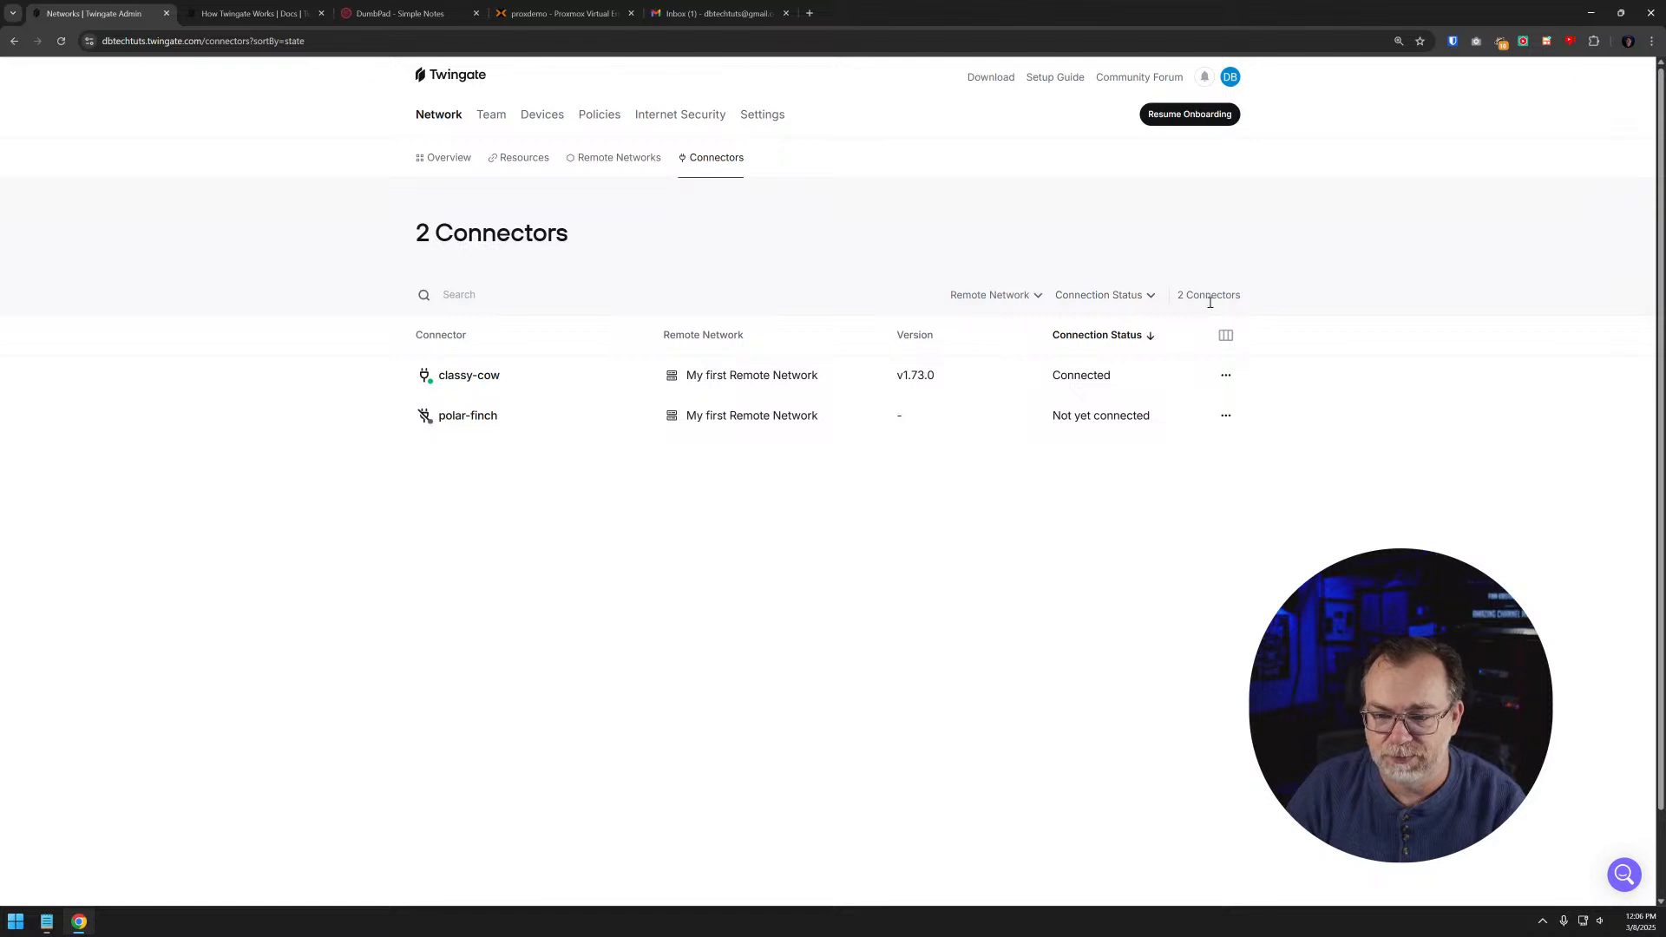
{"action": "left_click", "coordinate": [988, 297]}
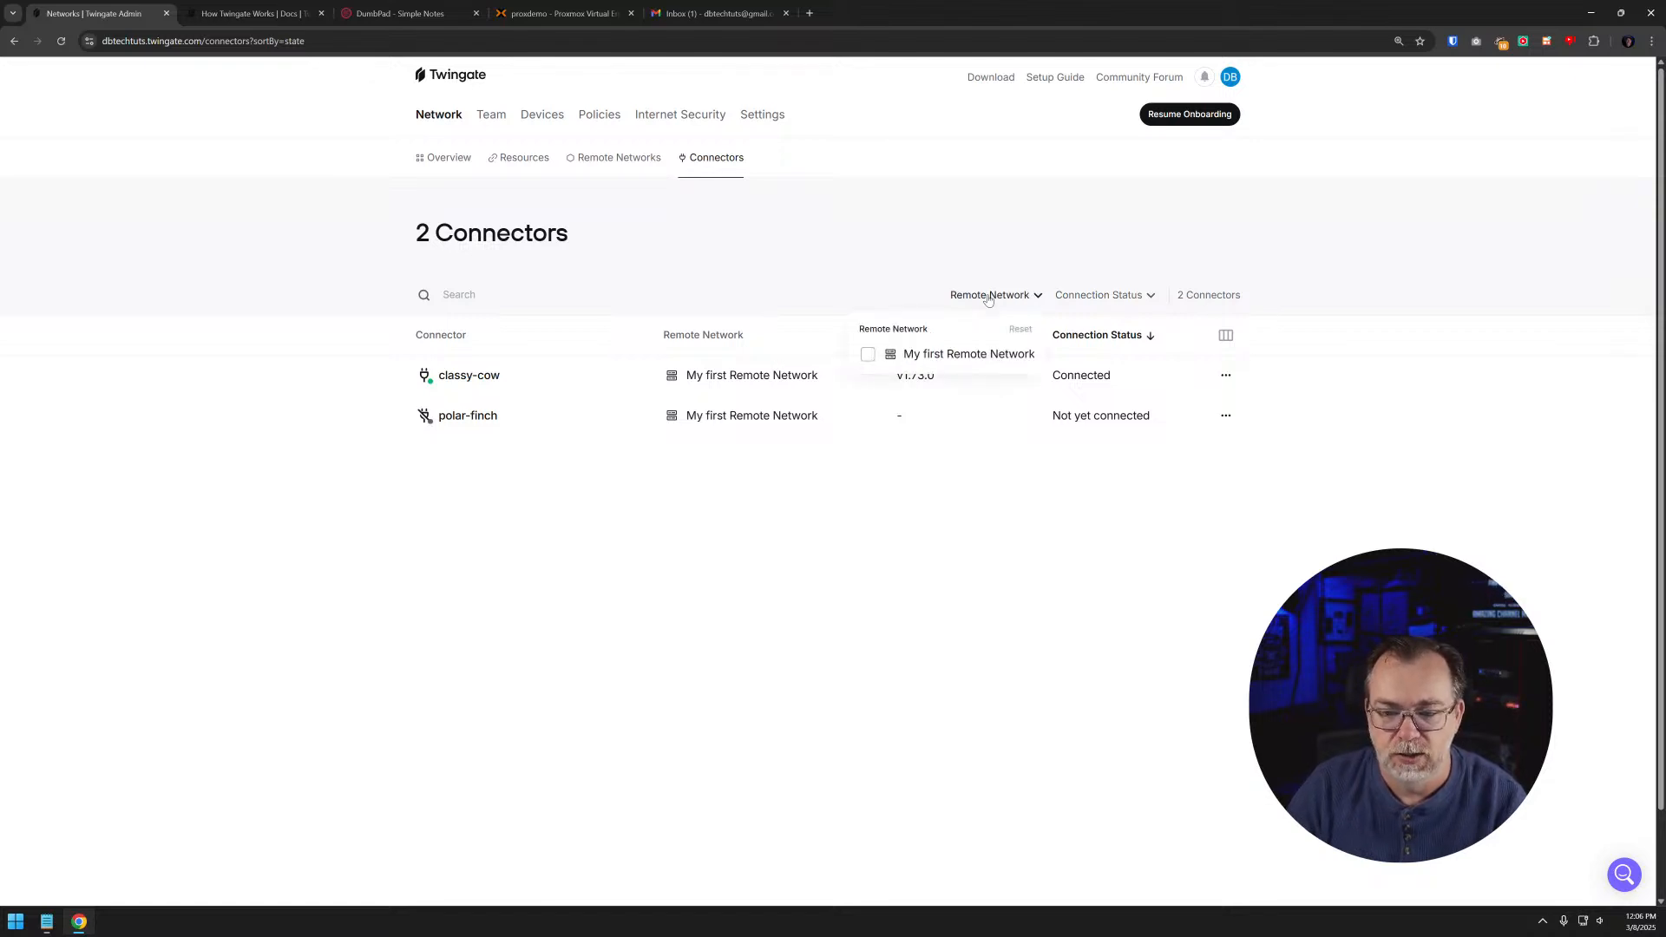
{"action": "left_click", "coordinate": [1083, 295]}
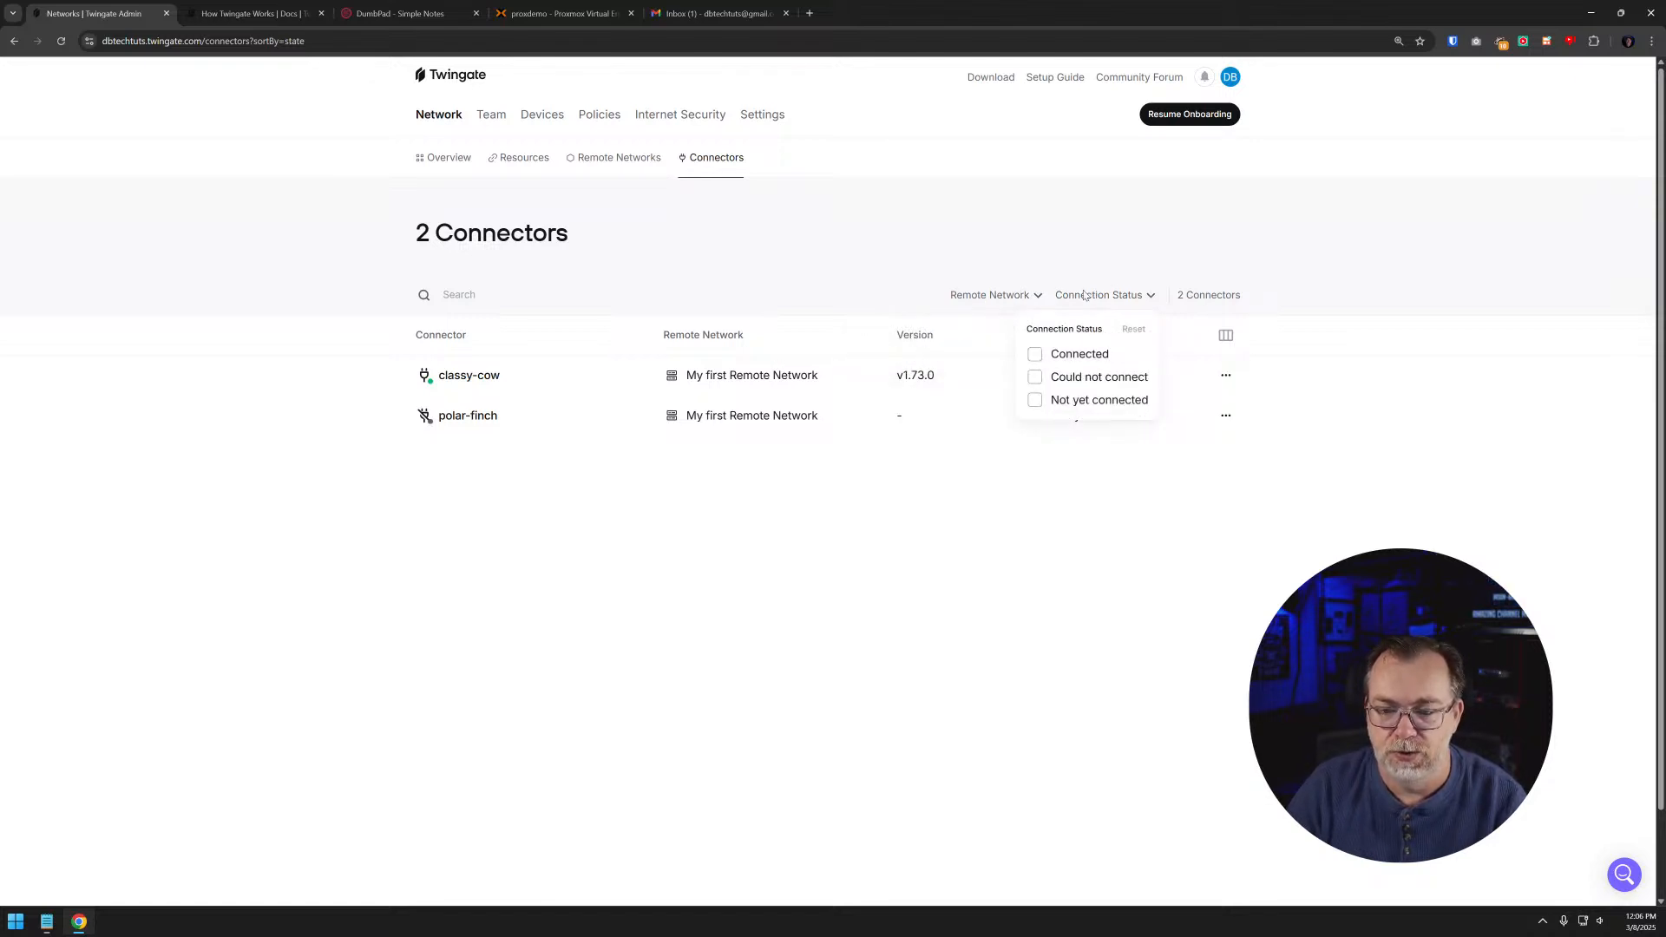
{"action": "left_click", "coordinate": [1219, 293]}
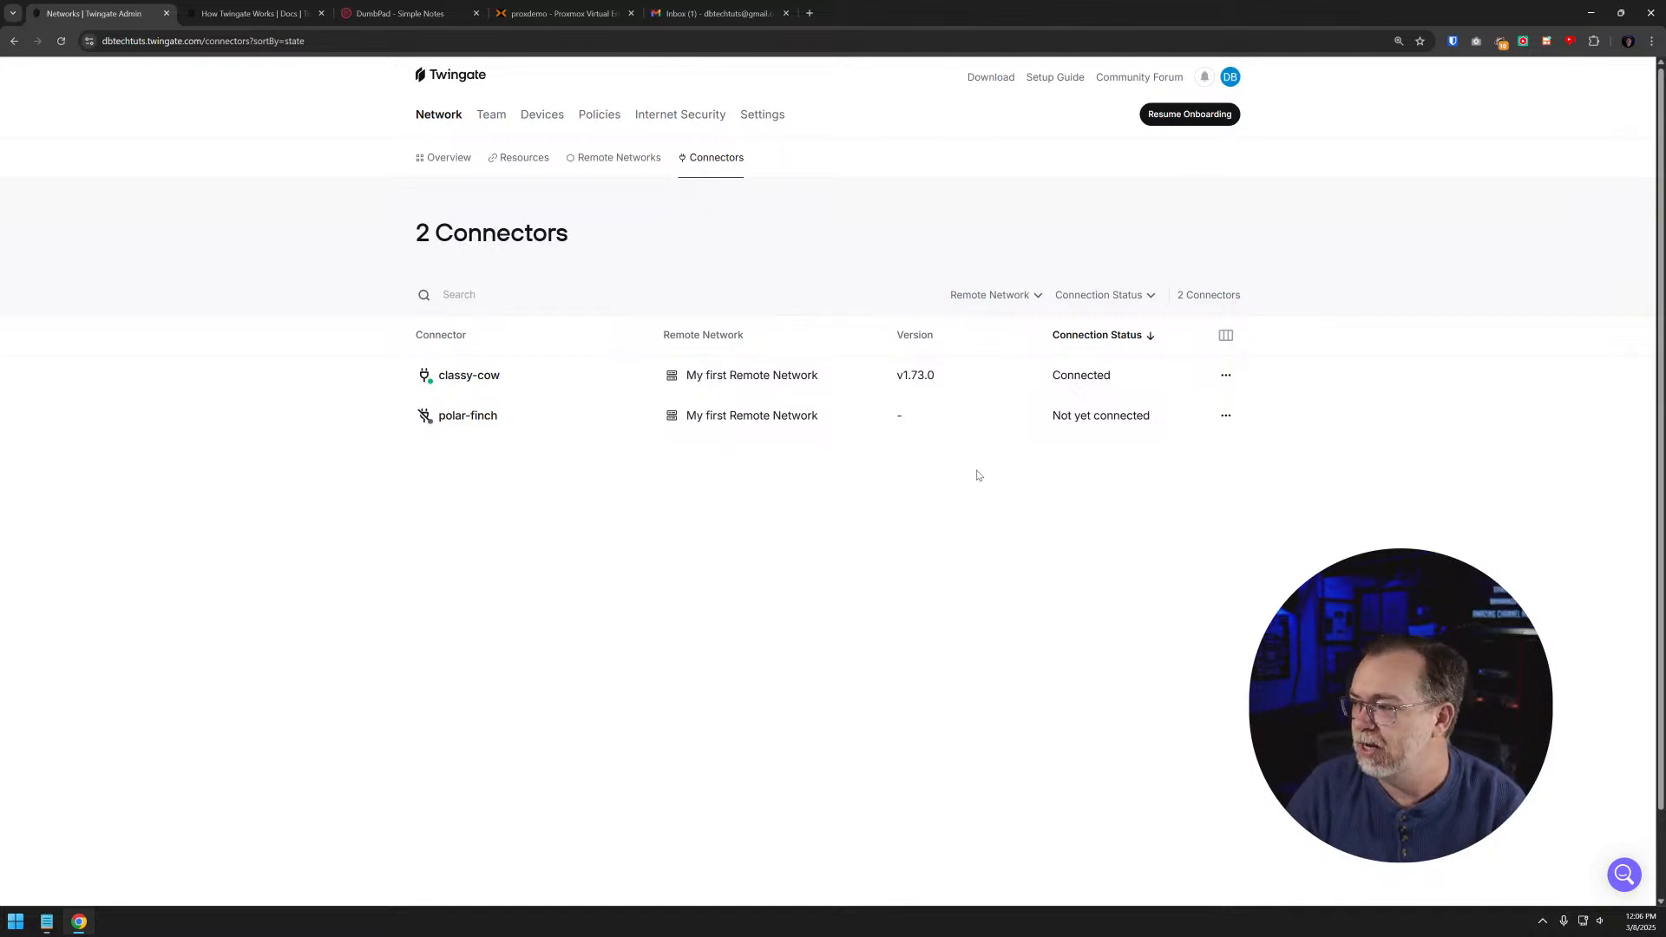
- Return to the network overview and browse all the cards in the Explore Using Twingate at Home section
{"action": "left_click", "coordinate": [440, 161]}
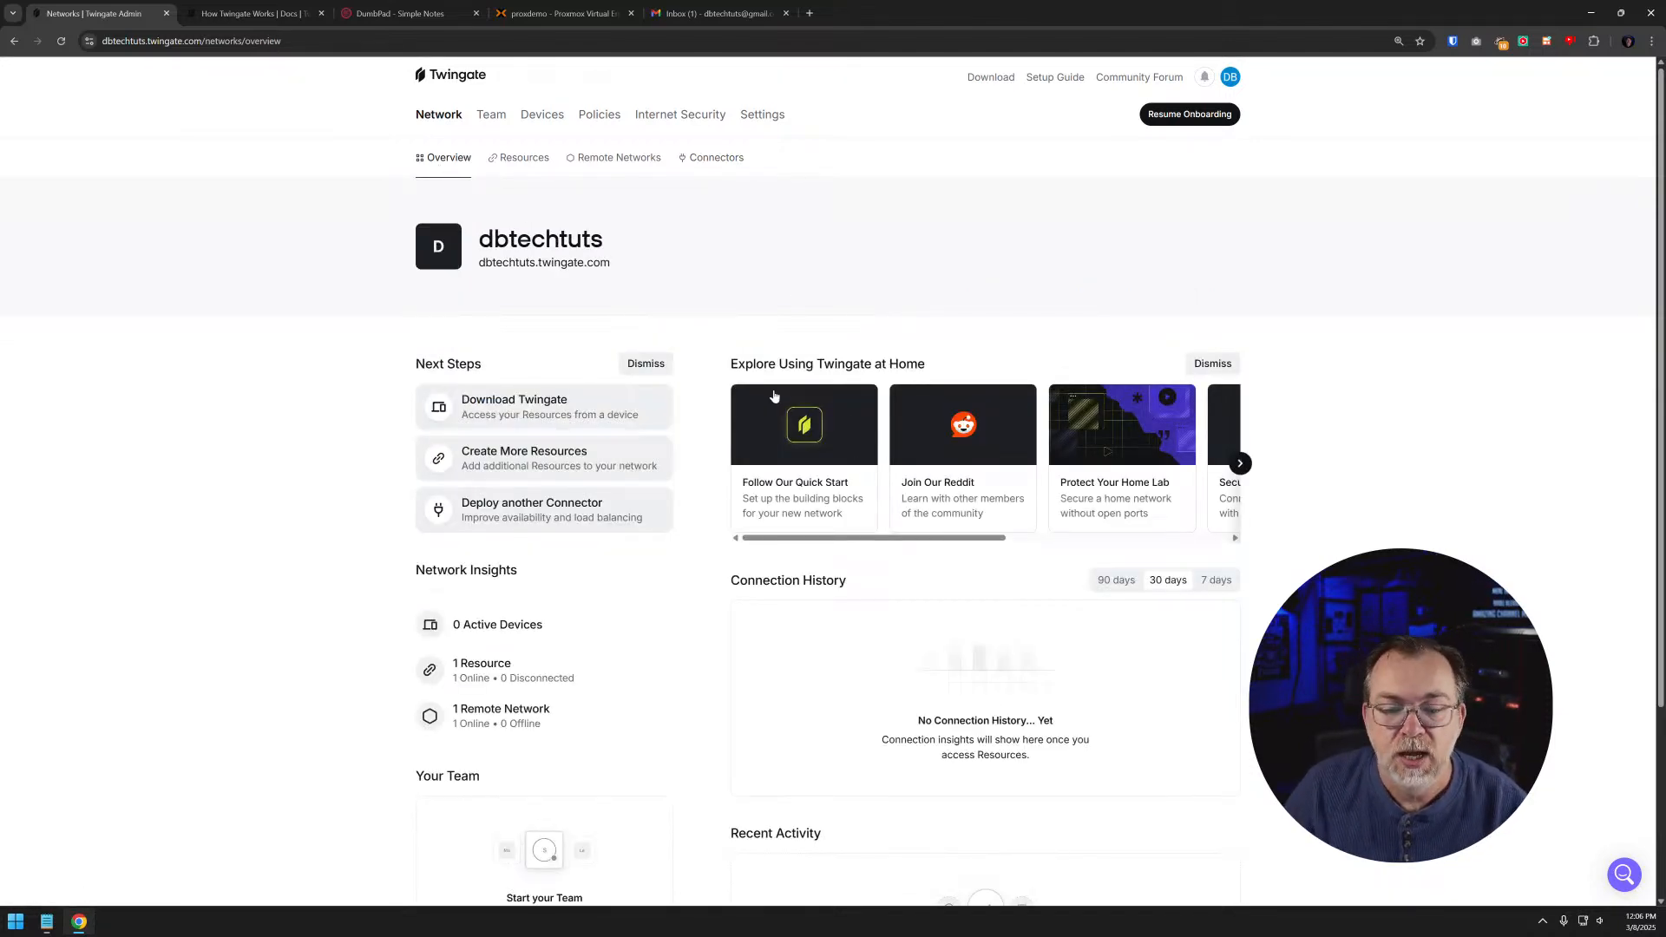
{"action": "triple_click", "coordinate": [729, 366]}
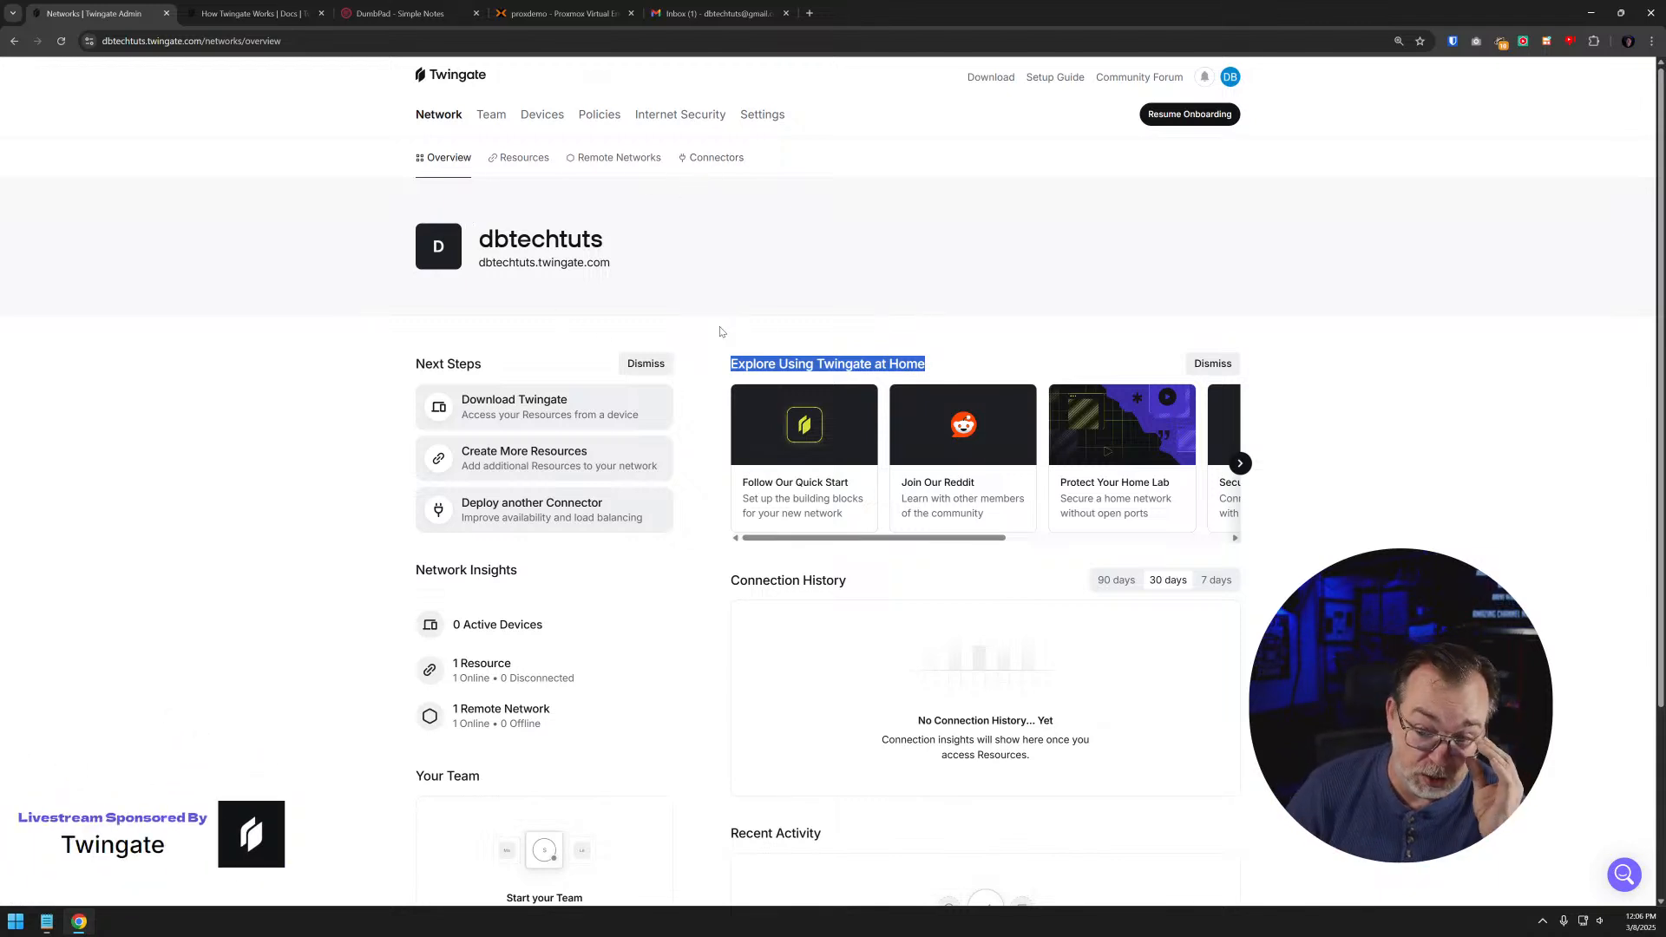
{"action": "left_click", "coordinate": [769, 369]}
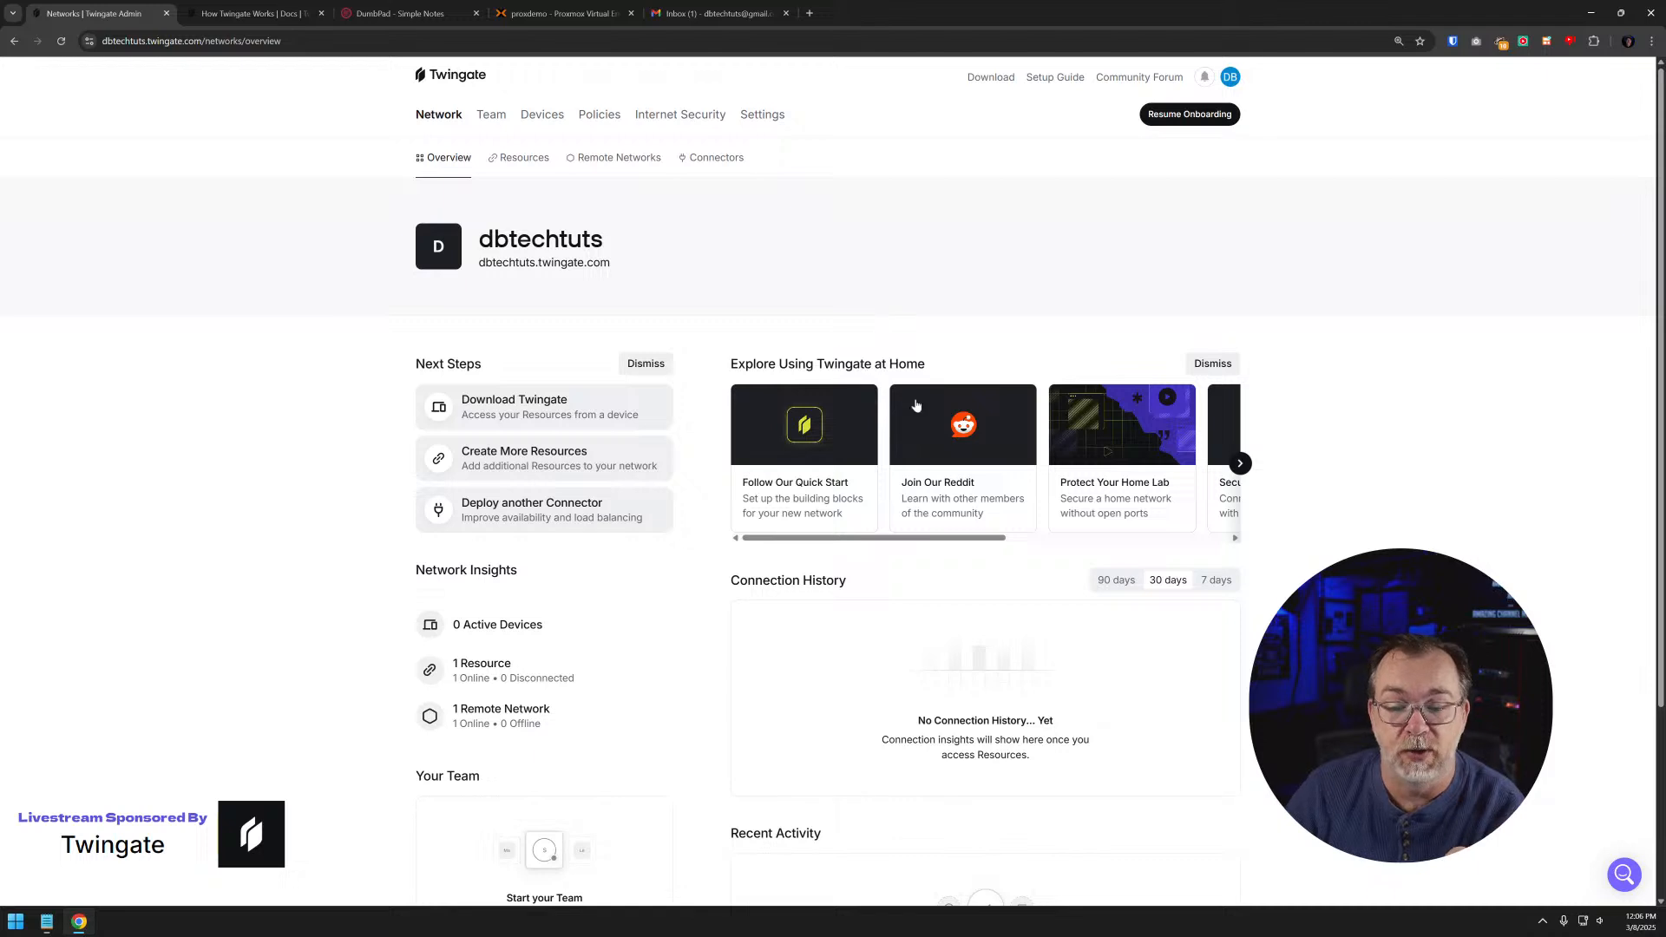
{"action": "scroll", "coordinate": [962, 538], "scroll_direction": "right", "scroll_amount": 1}
{"action": "left_click_drag", "start_coordinate": [962, 538], "coordinate": [719, 541]}
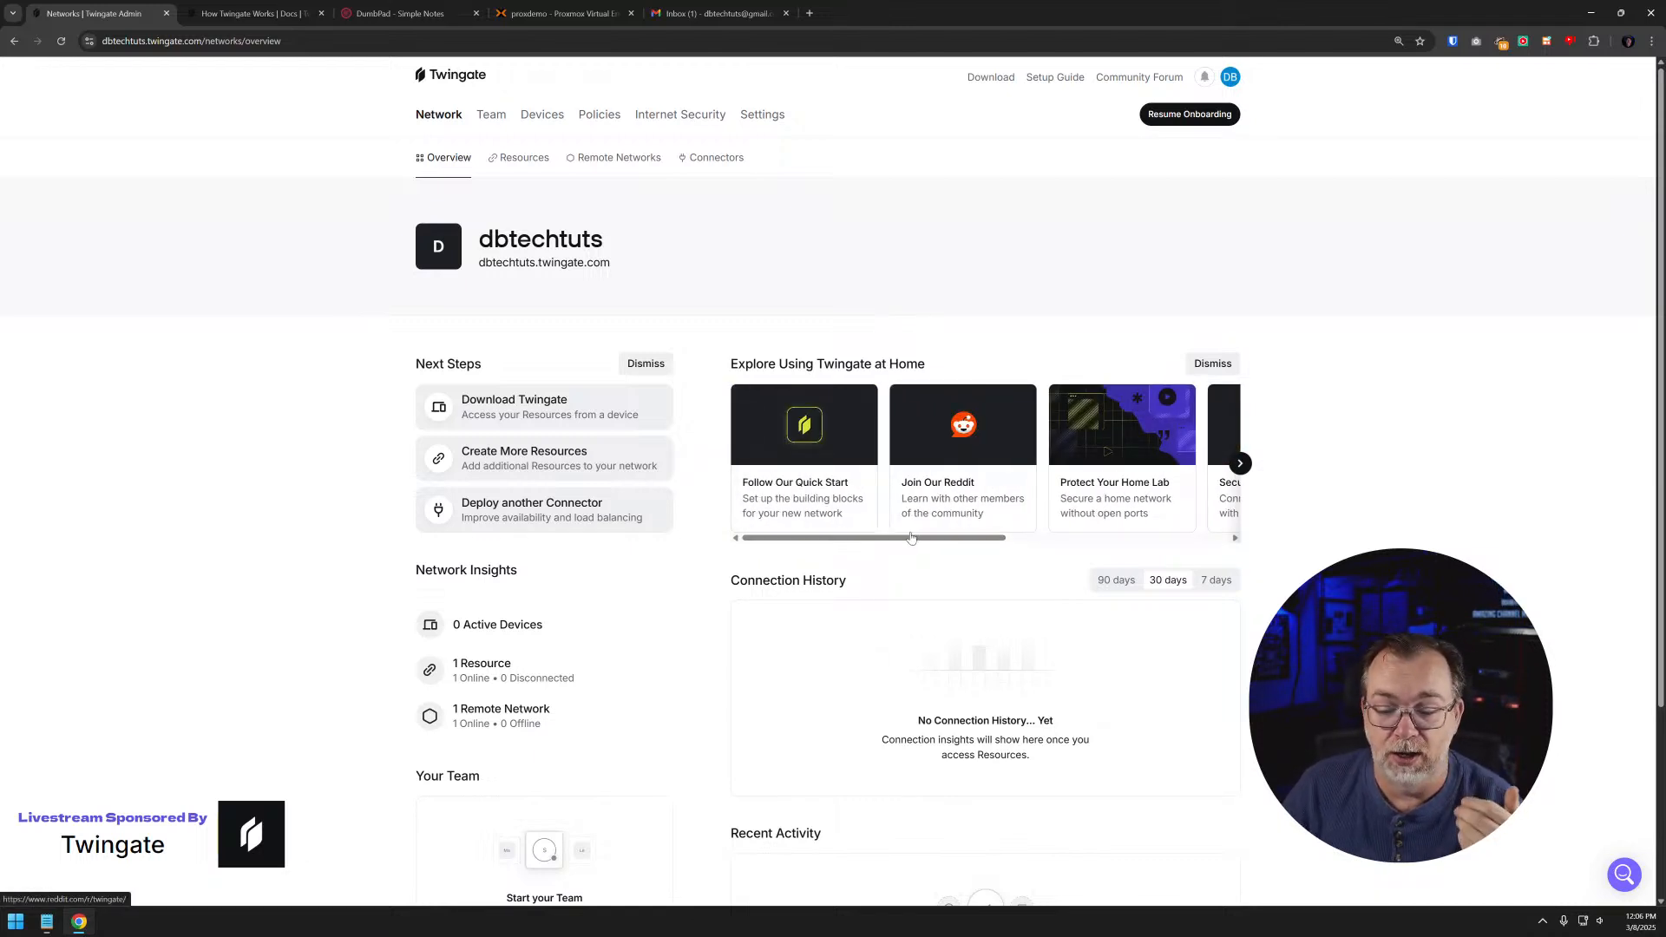
{"action": "left_click_drag", "start_coordinate": [910, 538], "coordinate": [1021, 539]}
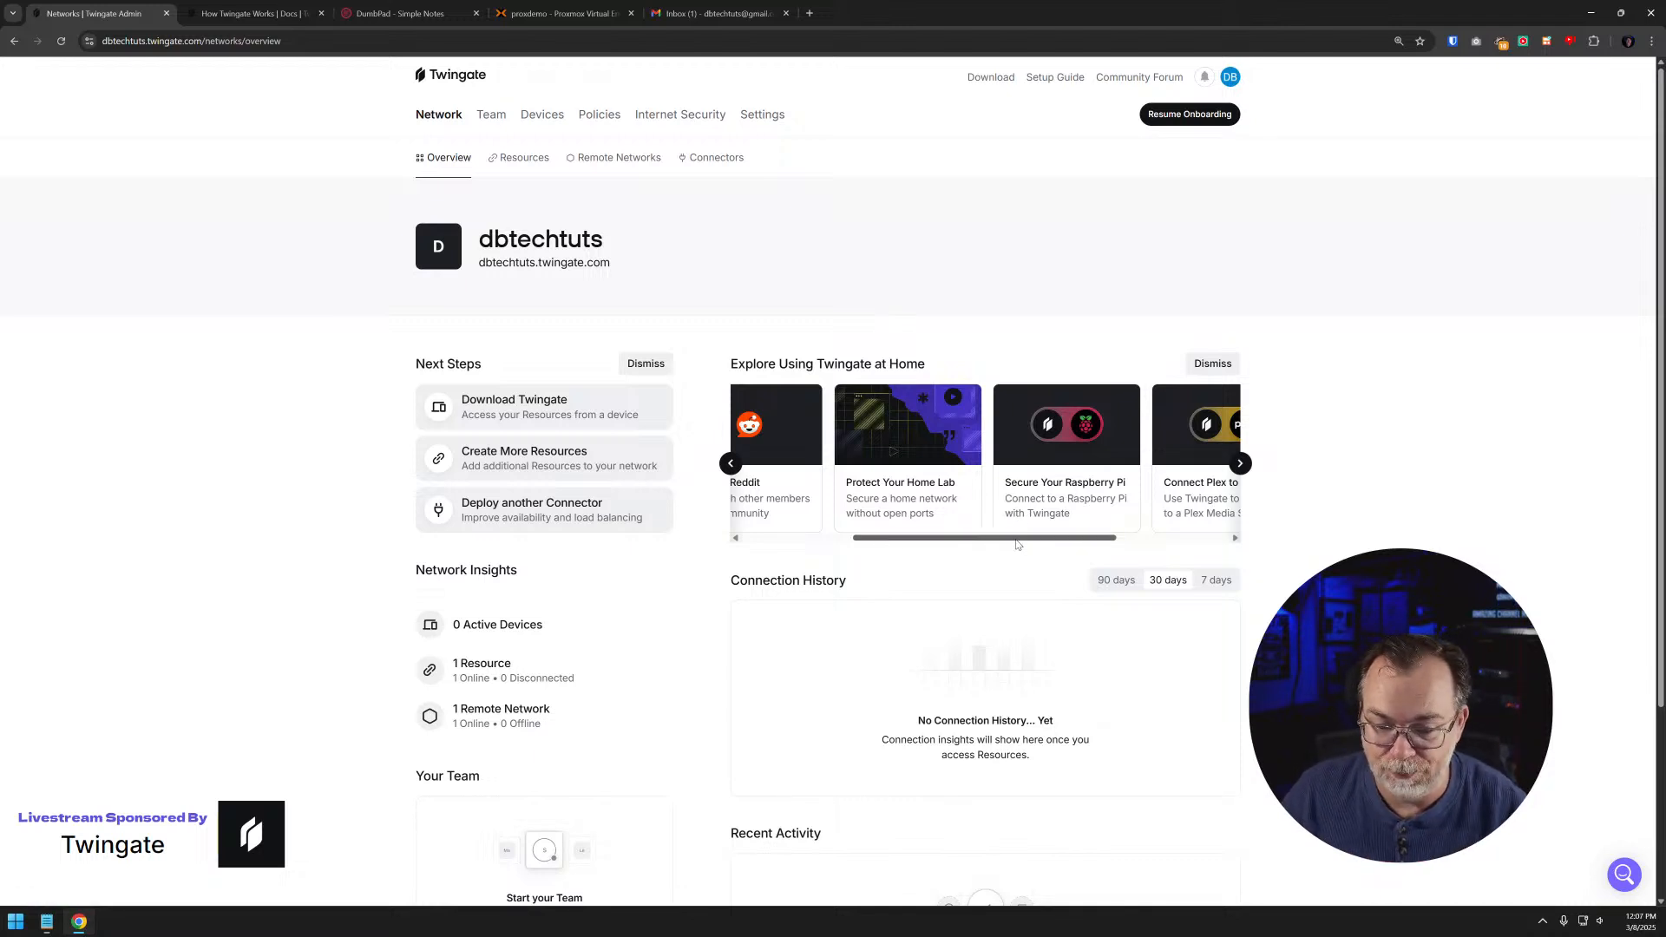
{"action": "left_click_drag", "start_coordinate": [1018, 539], "coordinate": [1091, 540]}
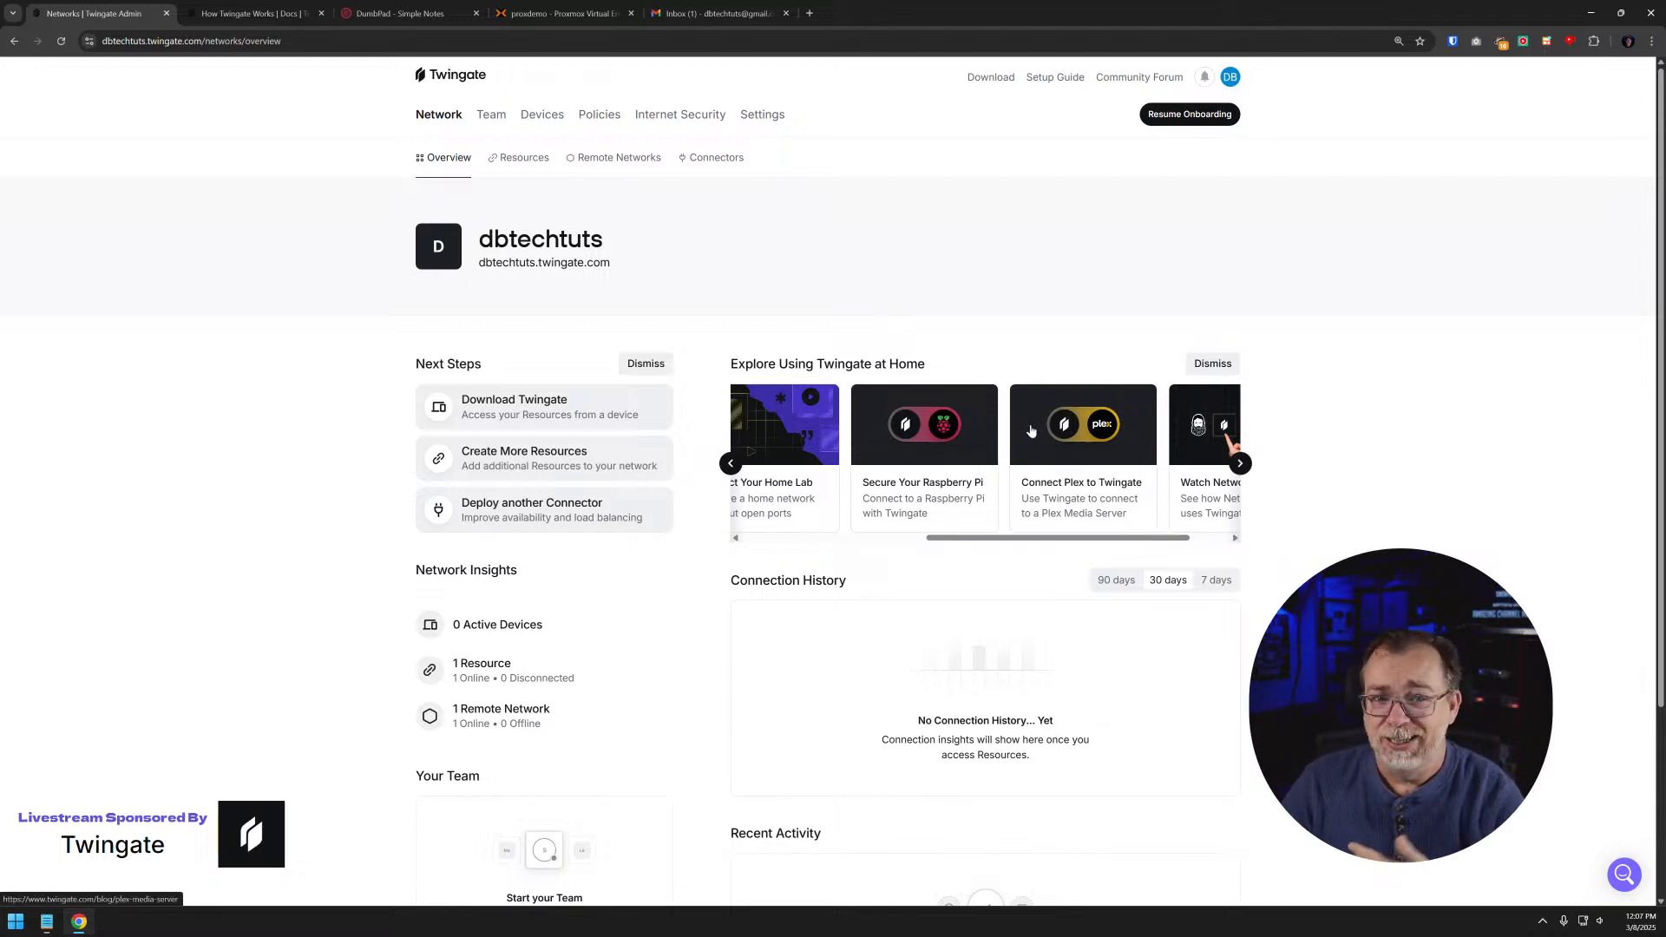
{"action": "left_click_drag", "start_coordinate": [1122, 539], "coordinate": [1160, 541]}
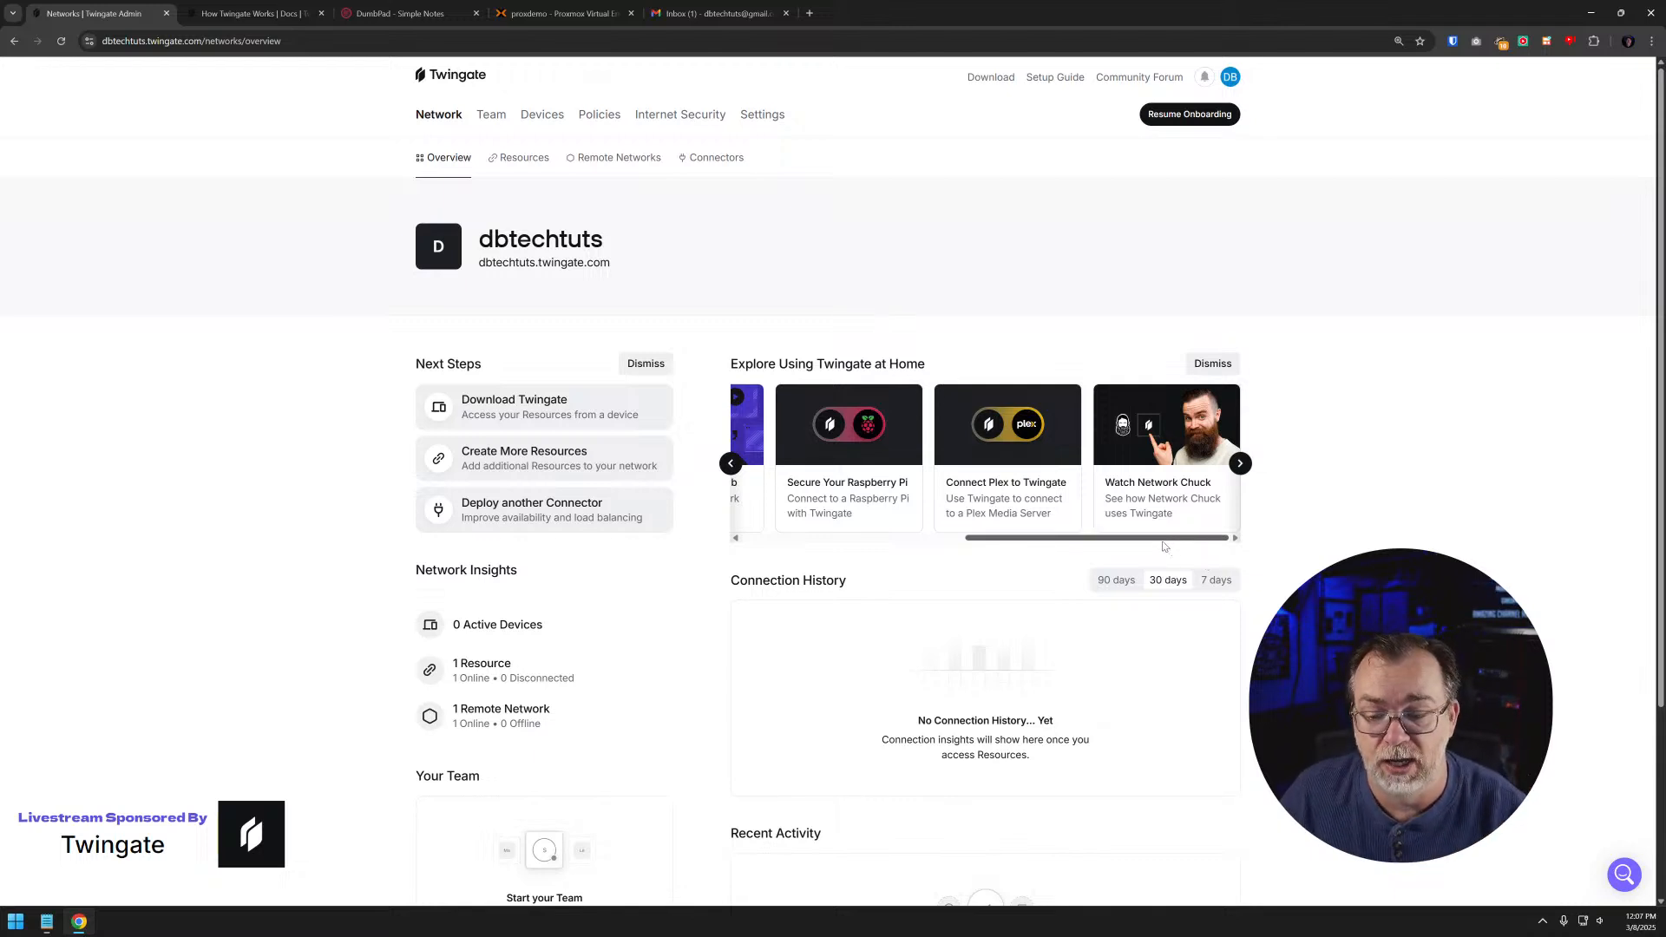
{"action": "left_click_drag", "start_coordinate": [1163, 544], "coordinate": [961, 546]}
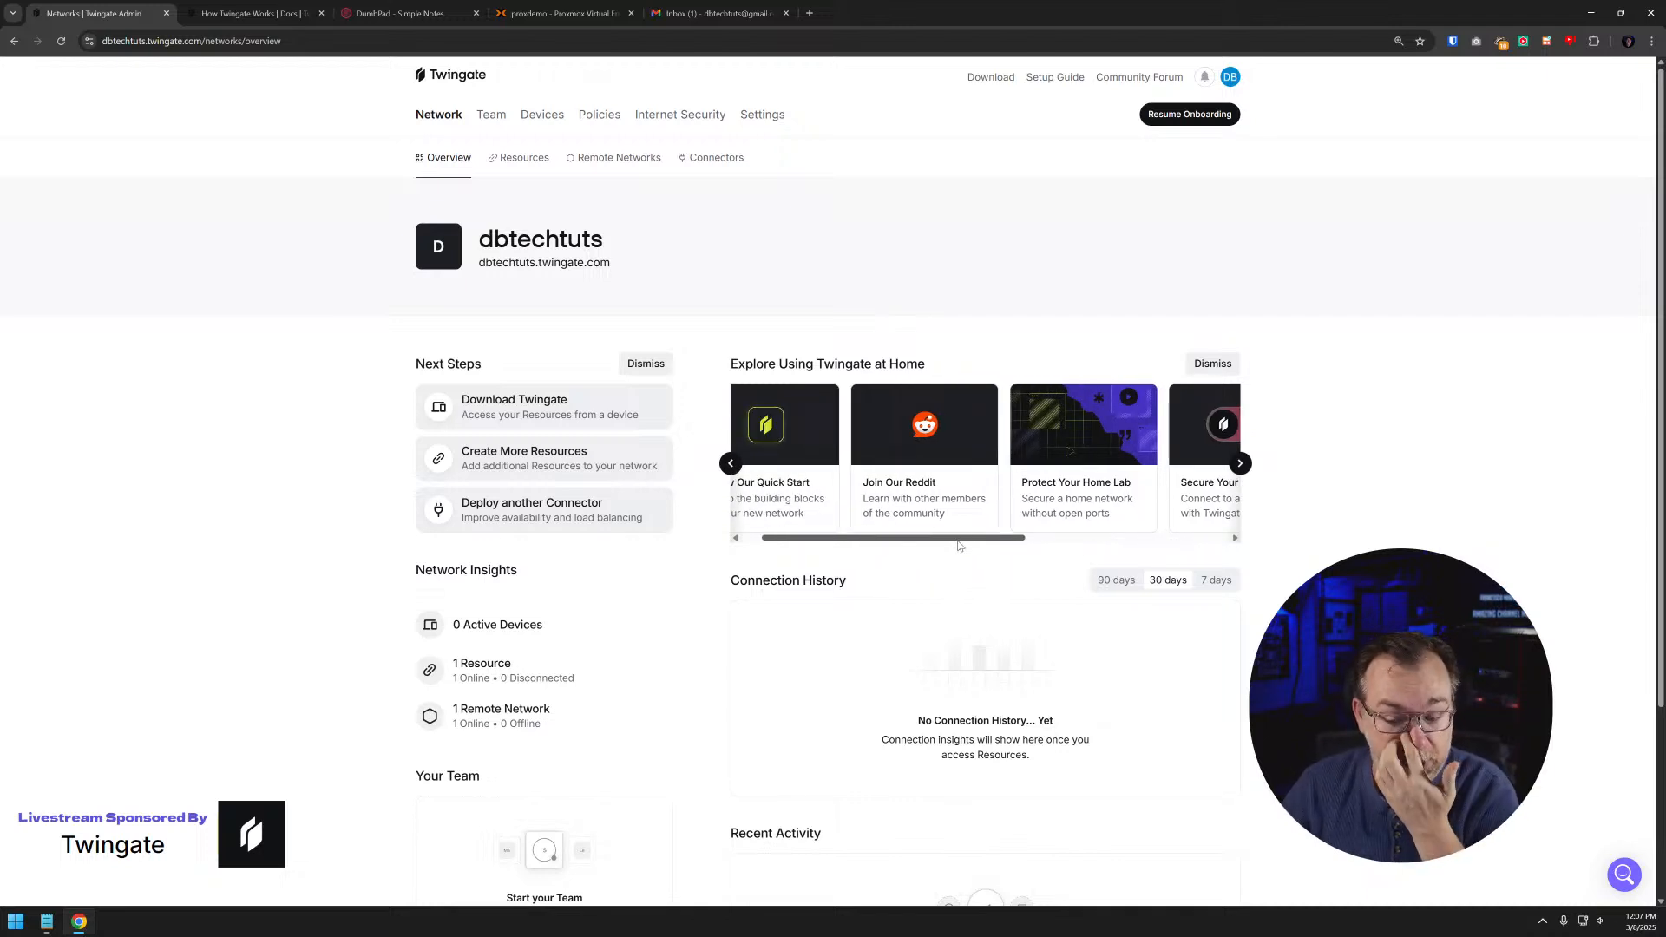
- Add a team member from the overview's Your Team section by entering their email address and sending the invitation email
{"action": "scroll", "coordinate": [991, 649], "scroll_direction": "down", "scroll_amount": 3}
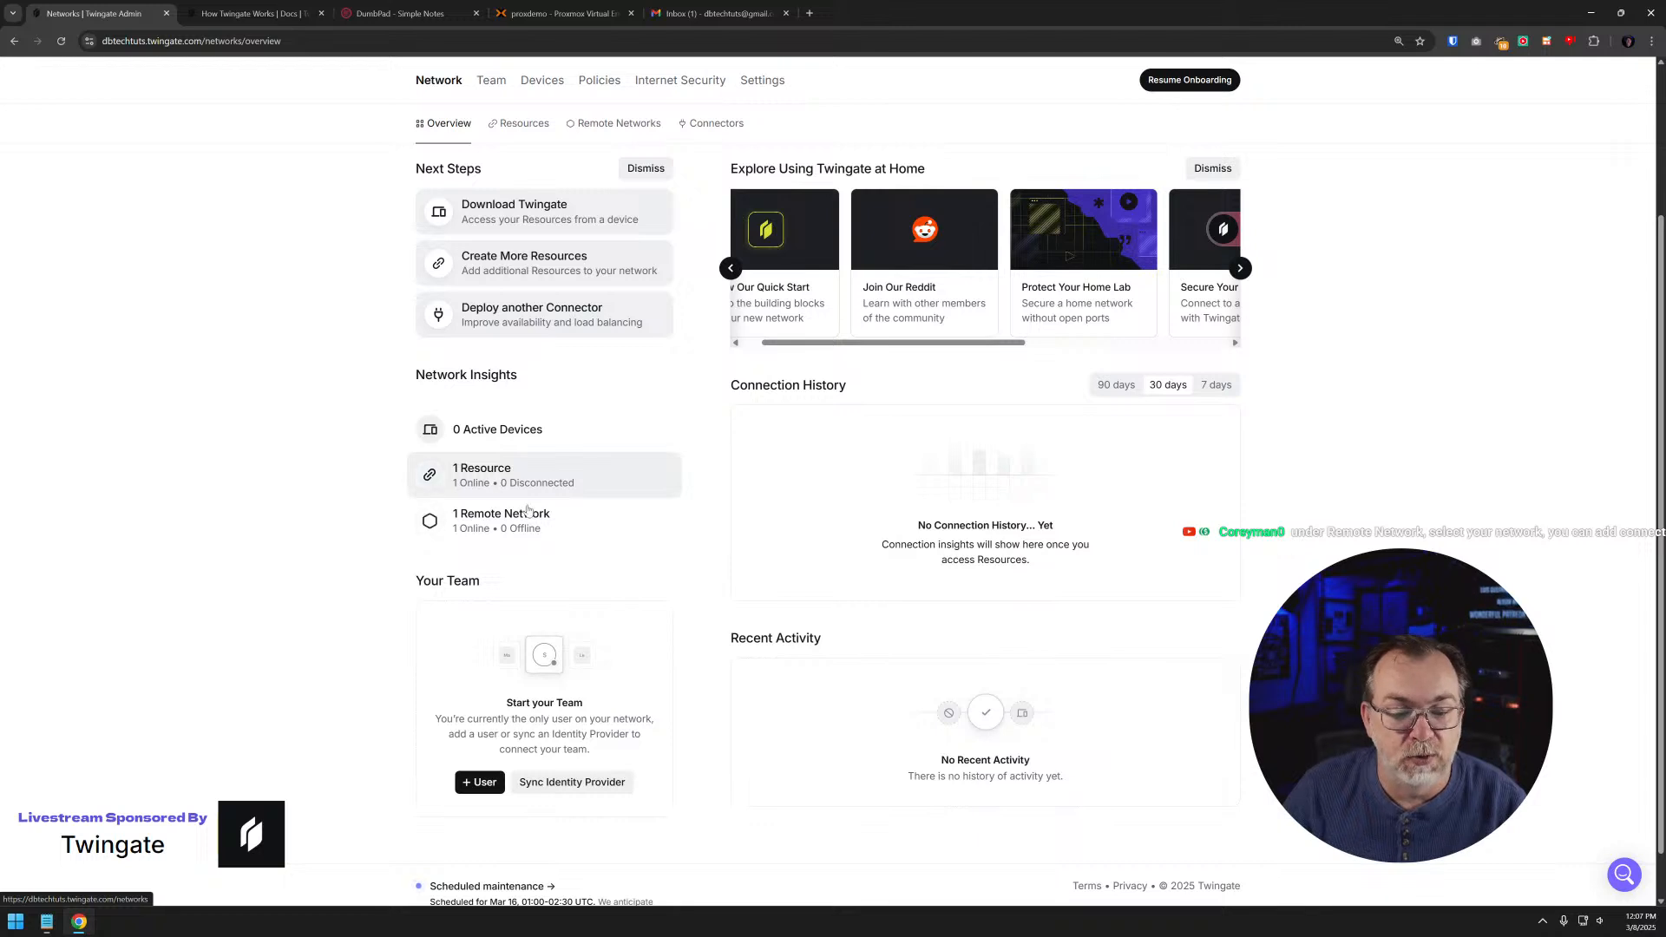
{"action": "scroll", "coordinate": [631, 505], "scroll_direction": "down", "scroll_amount": 1}
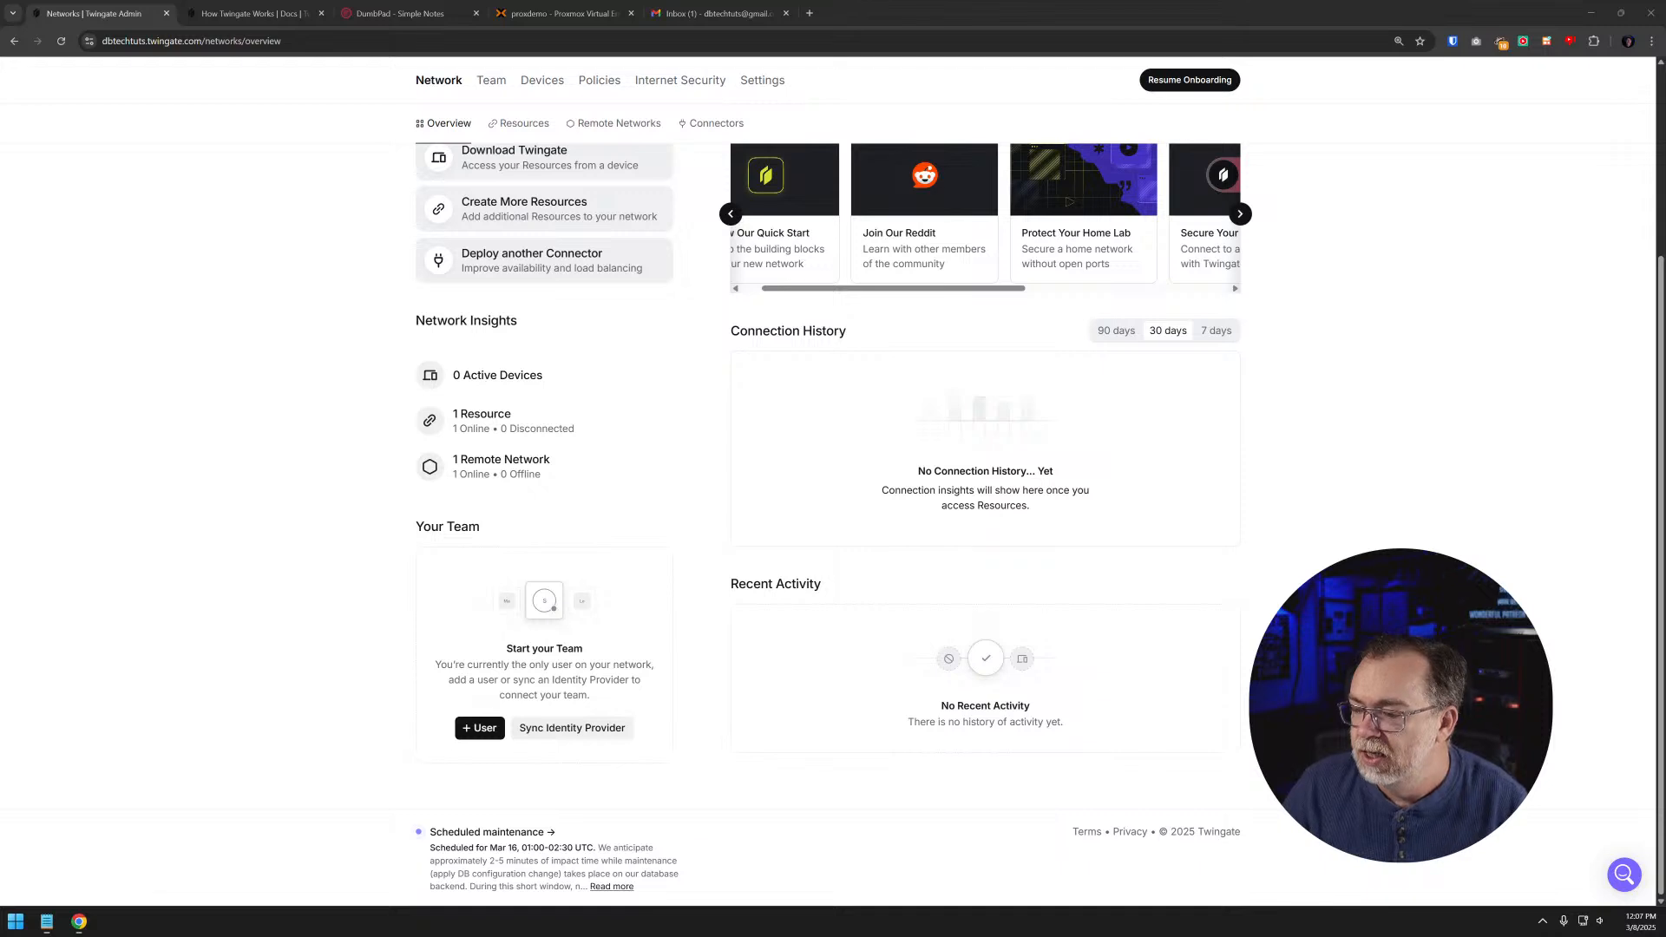
{"action": "left_click", "coordinate": [487, 730]}
{"action": "left_click", "coordinate": [766, 475]}
{"action": "key", "text": "ctrl+v"}
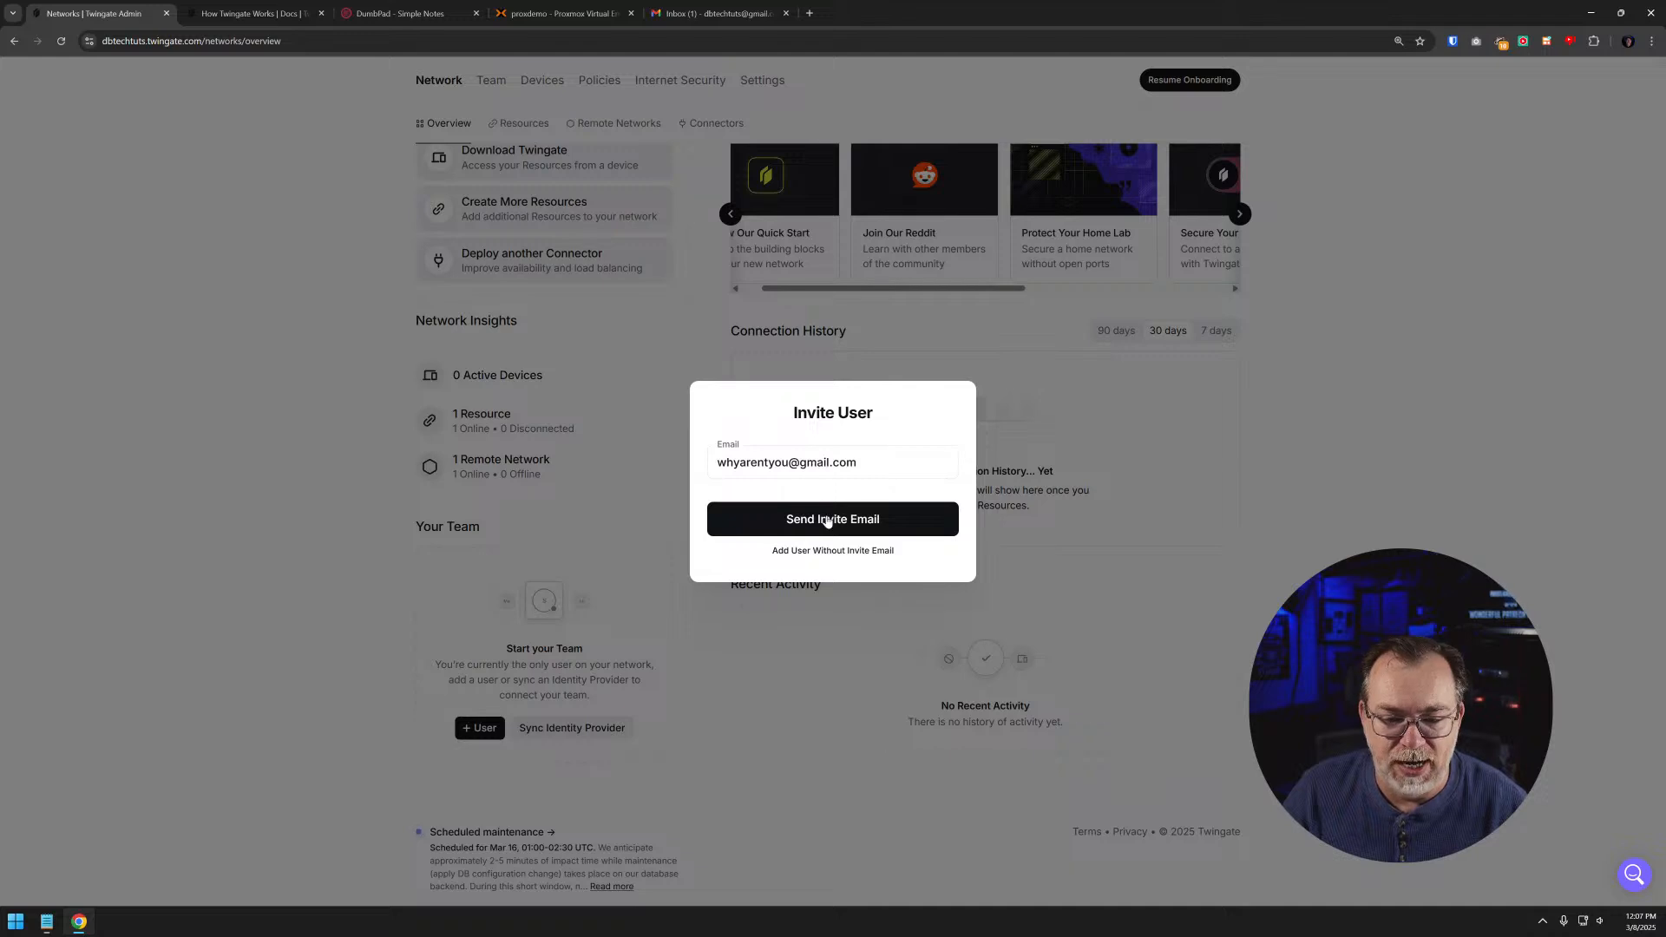
{"action": "left_click", "coordinate": [826, 520]}
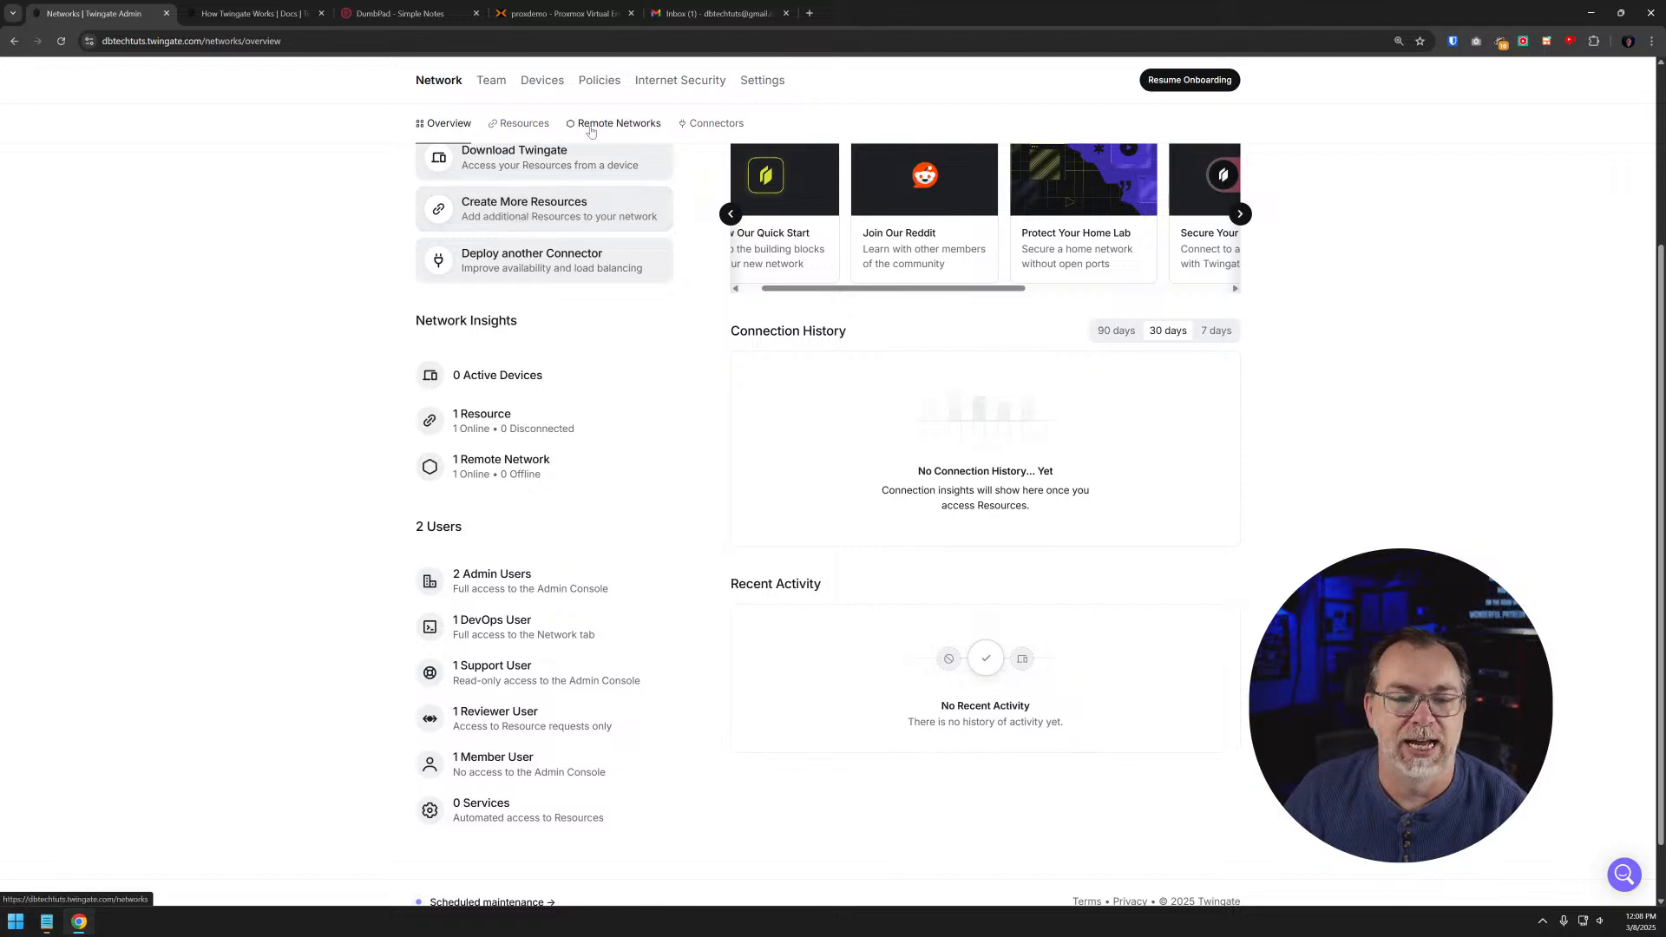
- Open My first Remote Network to look over its resources and connectors, and view the resource creation form without creating anything
{"action": "left_click", "coordinate": [616, 123]}
{"action": "left_click", "coordinate": [561, 375]}
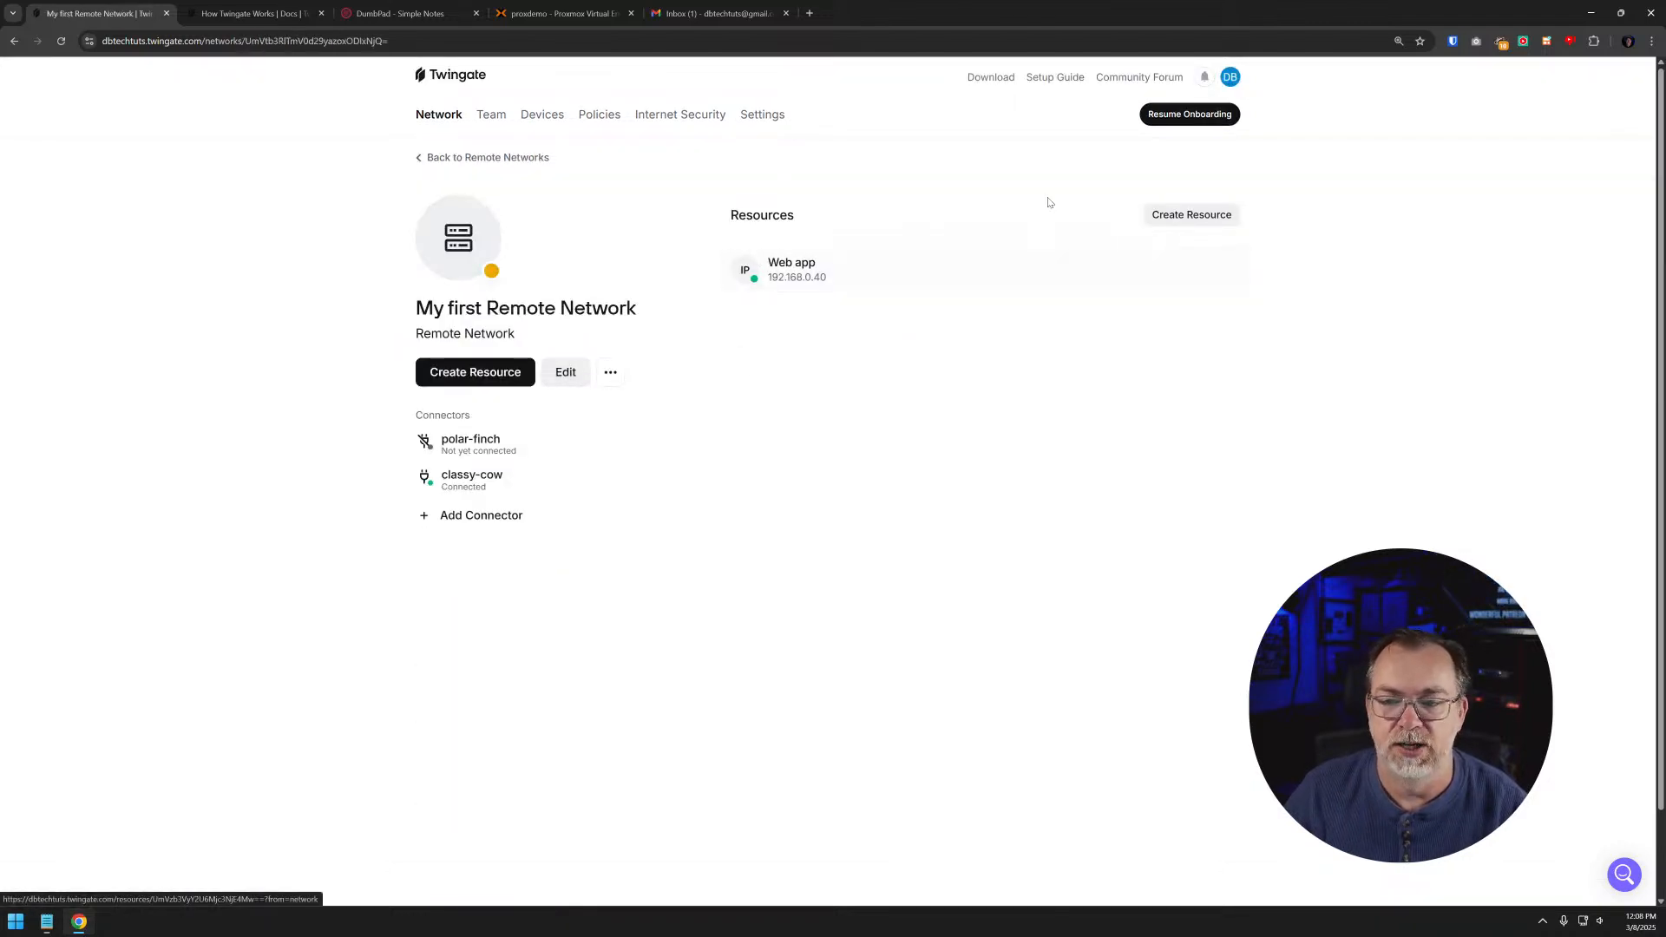
{"action": "left_click", "coordinate": [1188, 217]}
{"action": "left_click", "coordinate": [1074, 287]}
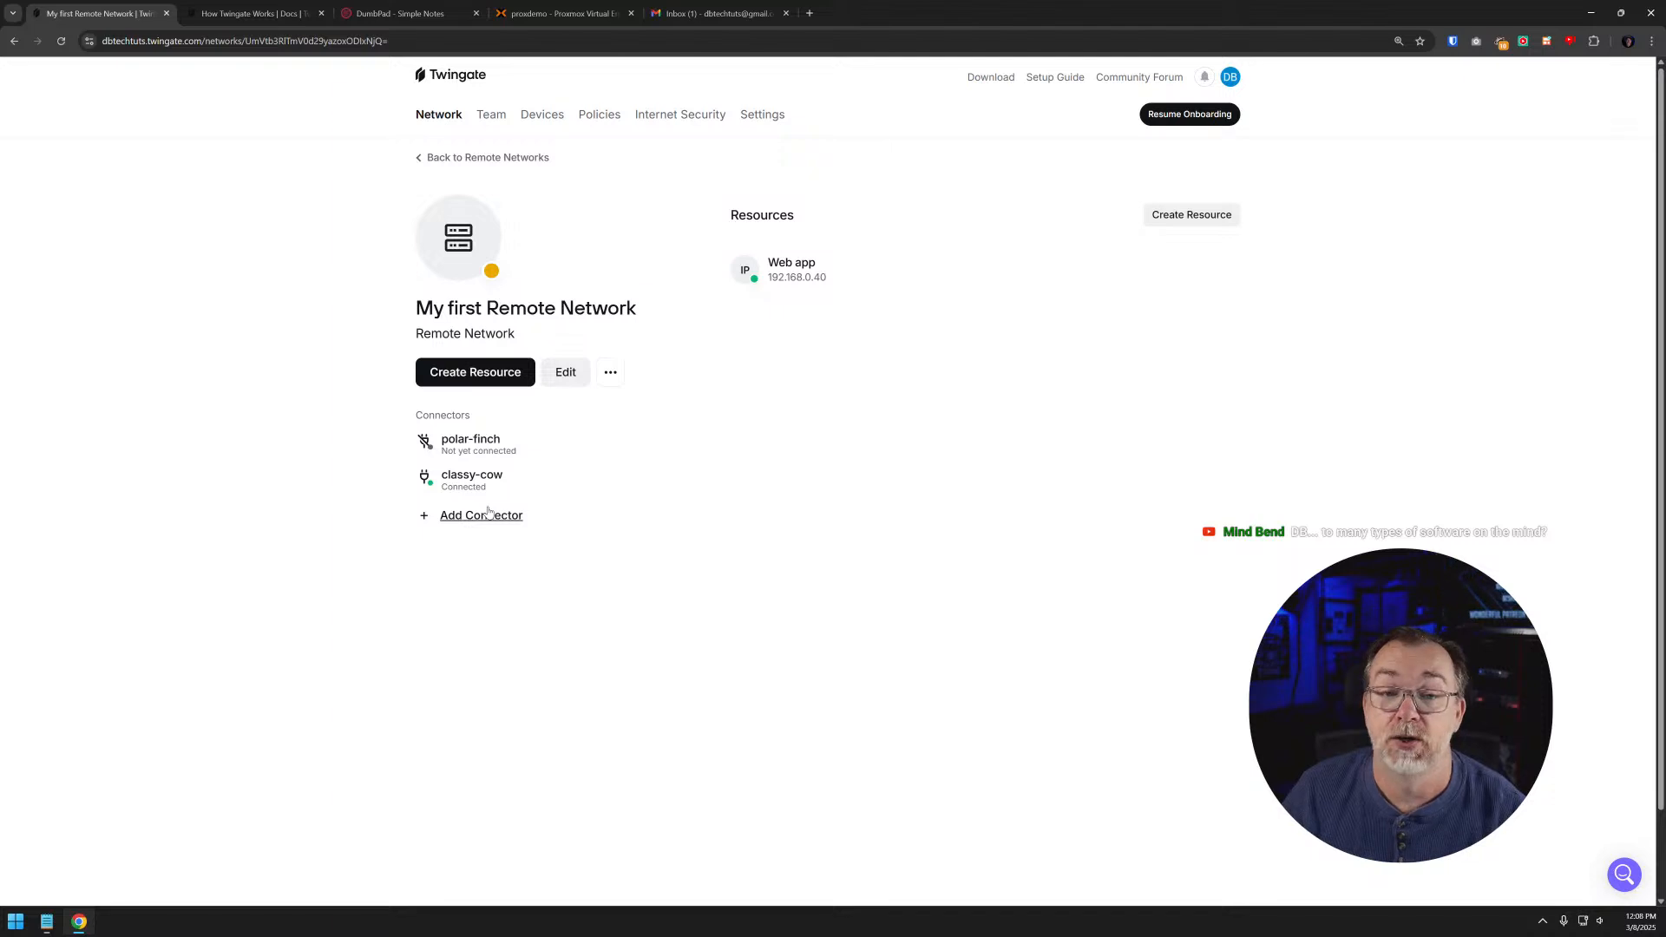
- Leave the remote network and review the user roles and services listed in the network overview
{"action": "left_click", "coordinate": [450, 159]}
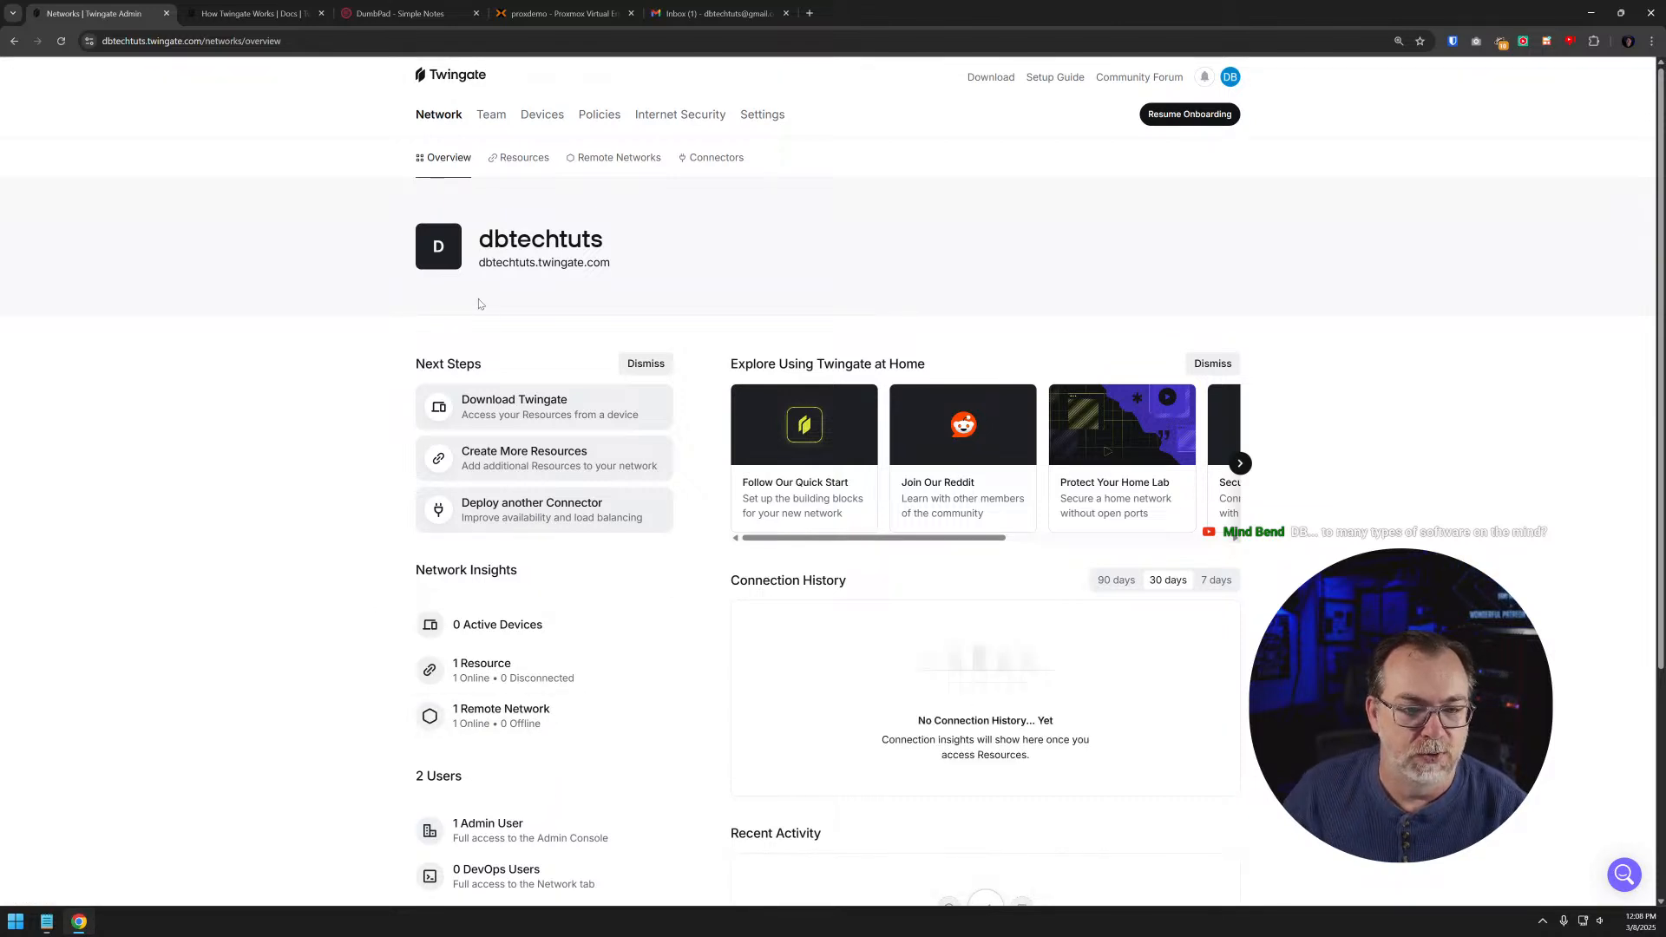
{"action": "scroll", "coordinate": [481, 303], "scroll_direction": "down", "scroll_amount": 4}
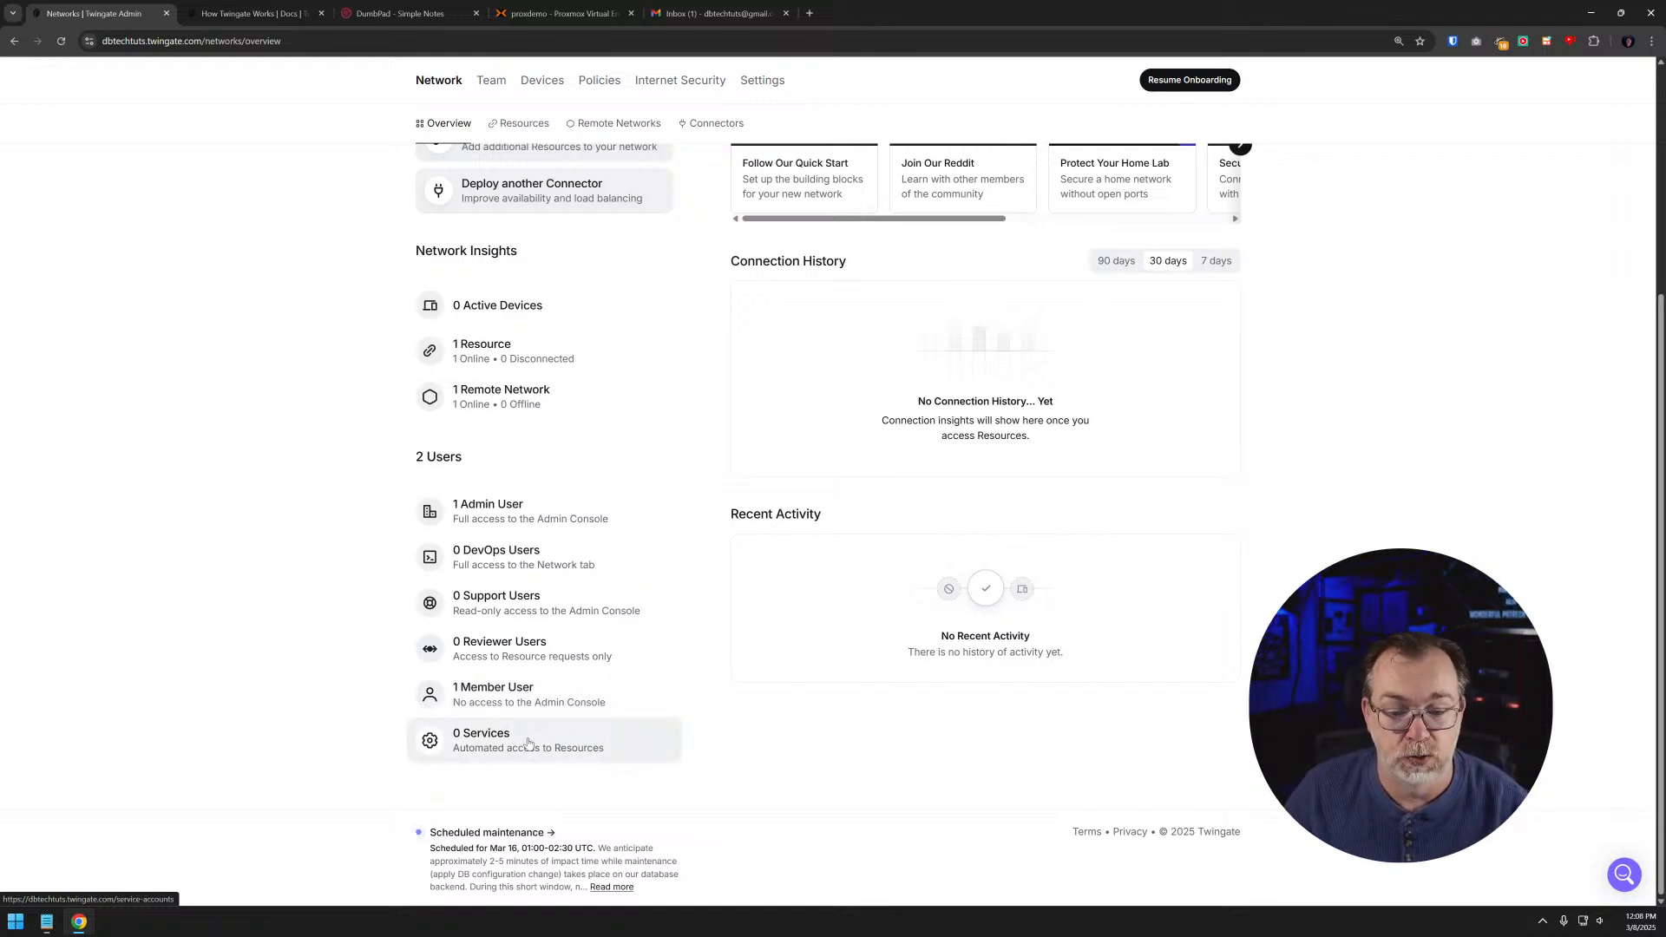
{"action": "scroll", "coordinate": [520, 620], "scroll_direction": "up", "scroll_amount": 4}
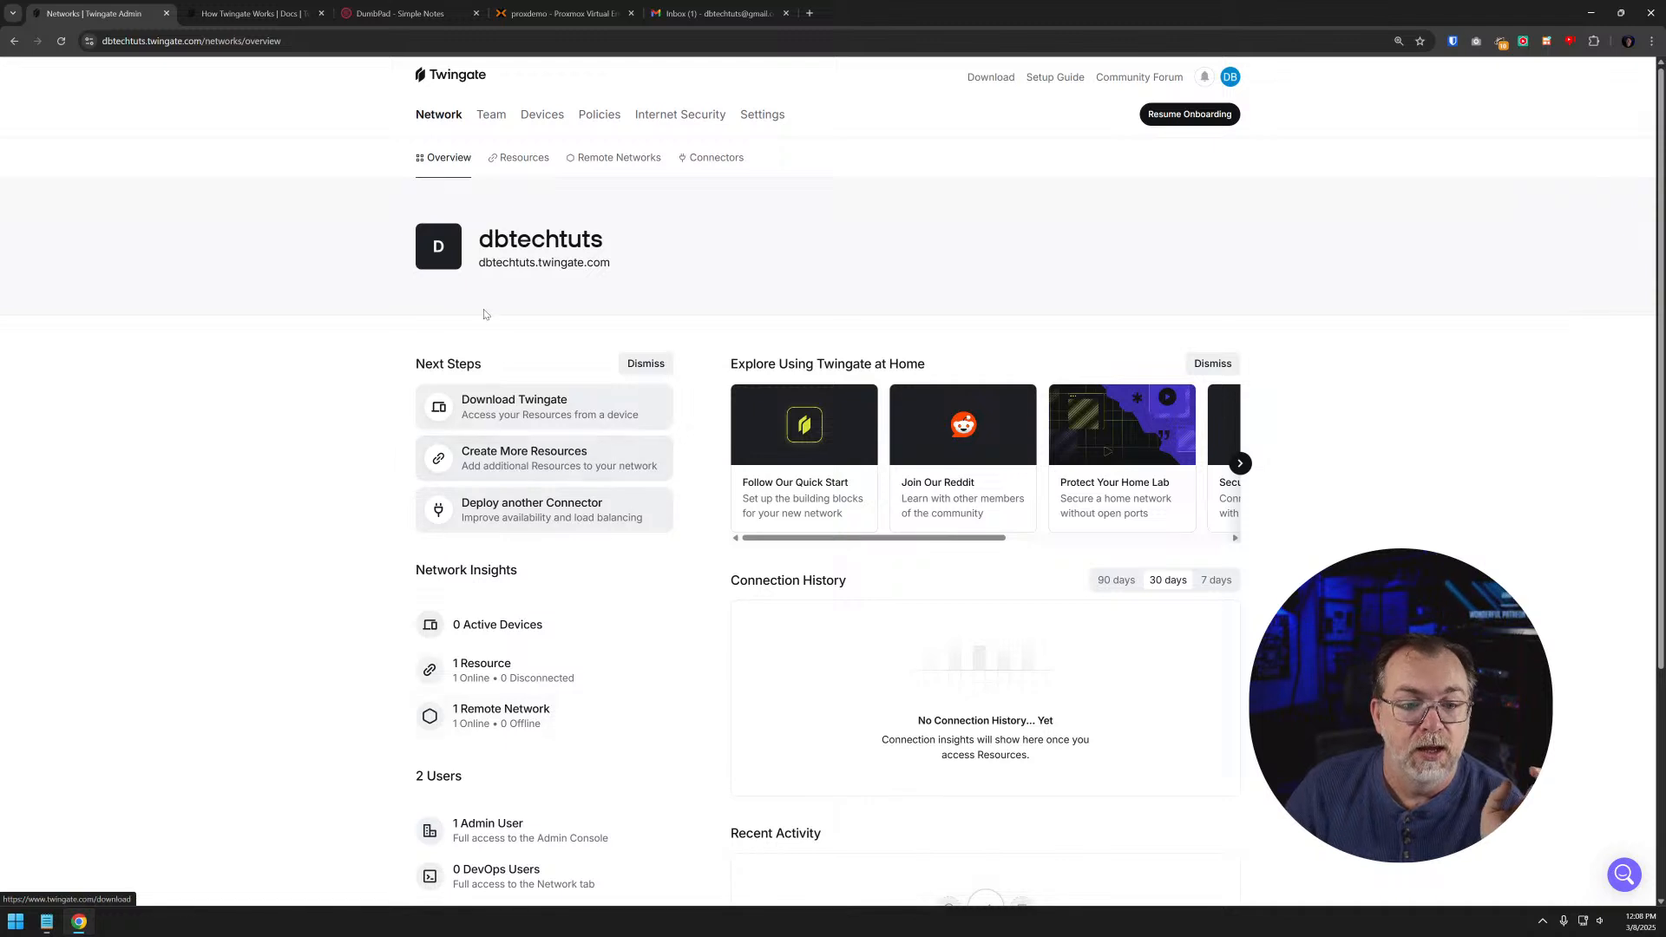
- Open the Web app resource to view its access details and edit form, leaving its settings as they are
{"action": "left_click", "coordinate": [516, 158]}
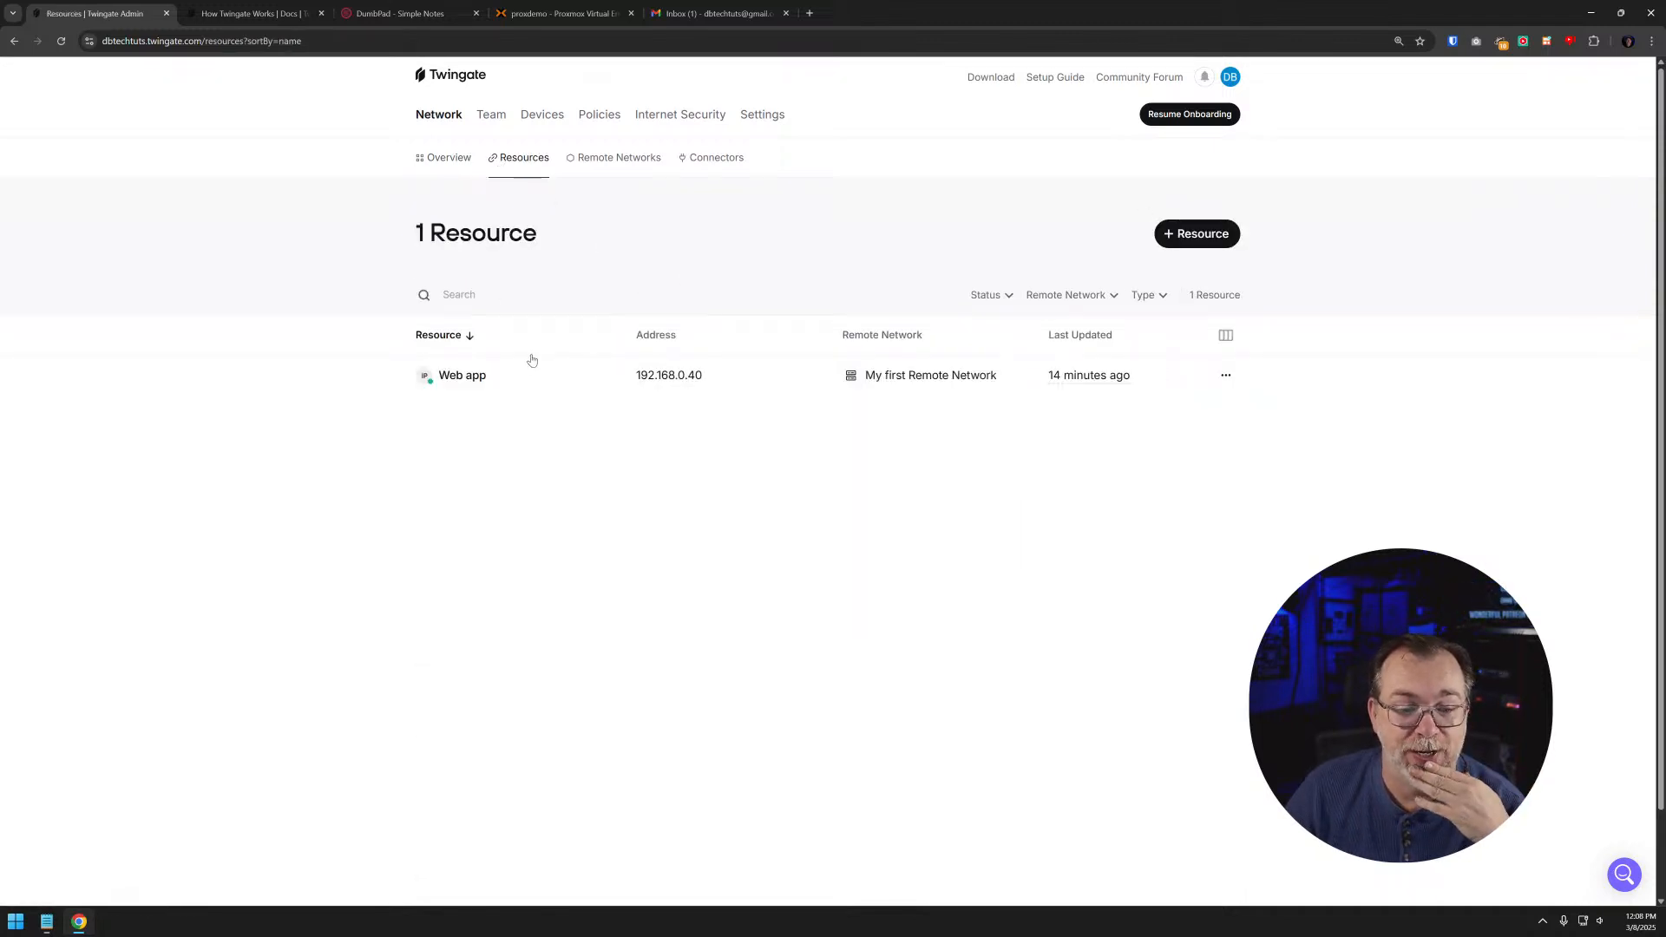
{"action": "left_click", "coordinate": [480, 377]}
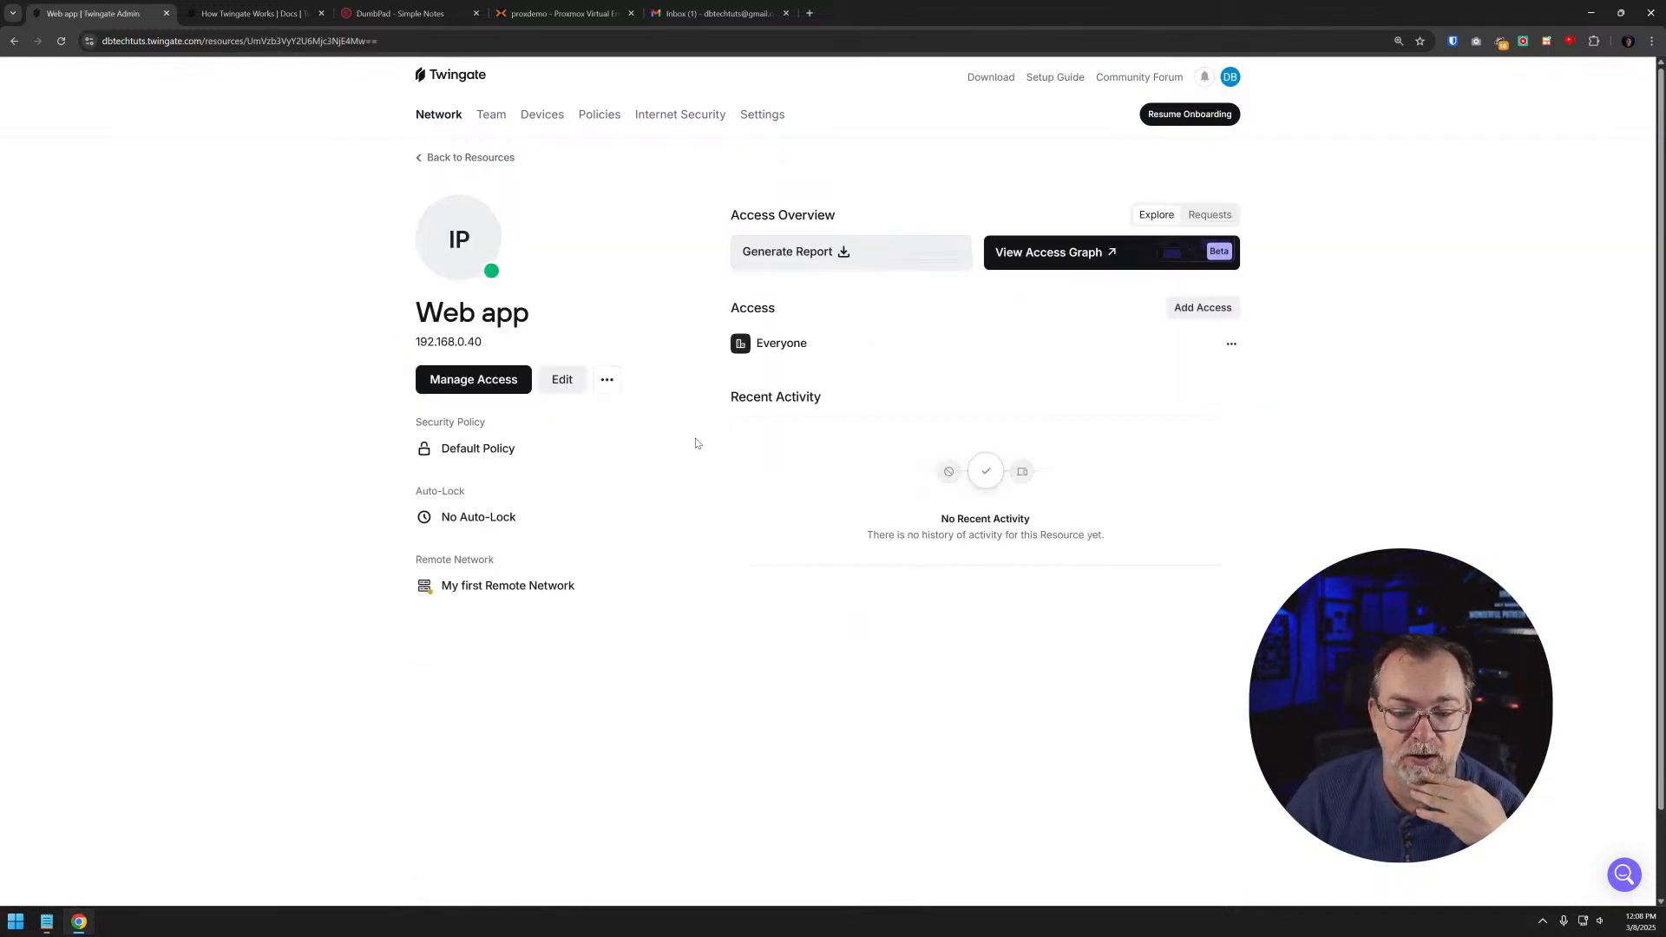
{"action": "left_click", "coordinate": [562, 379]}
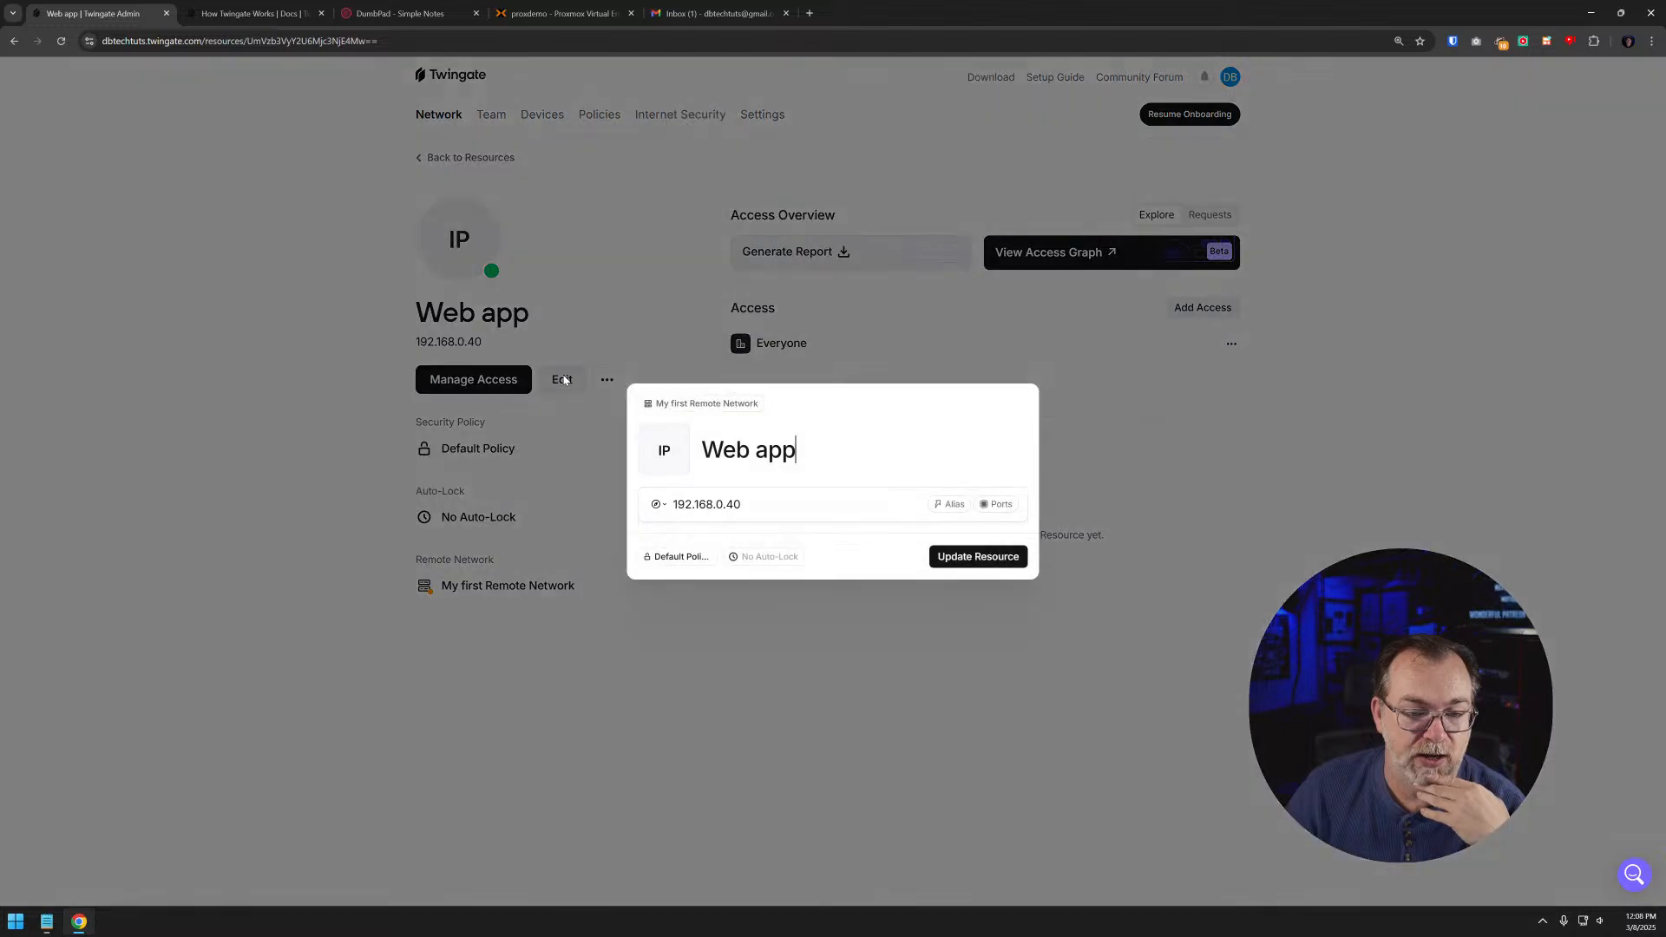
{"action": "left_click", "coordinate": [661, 303]}
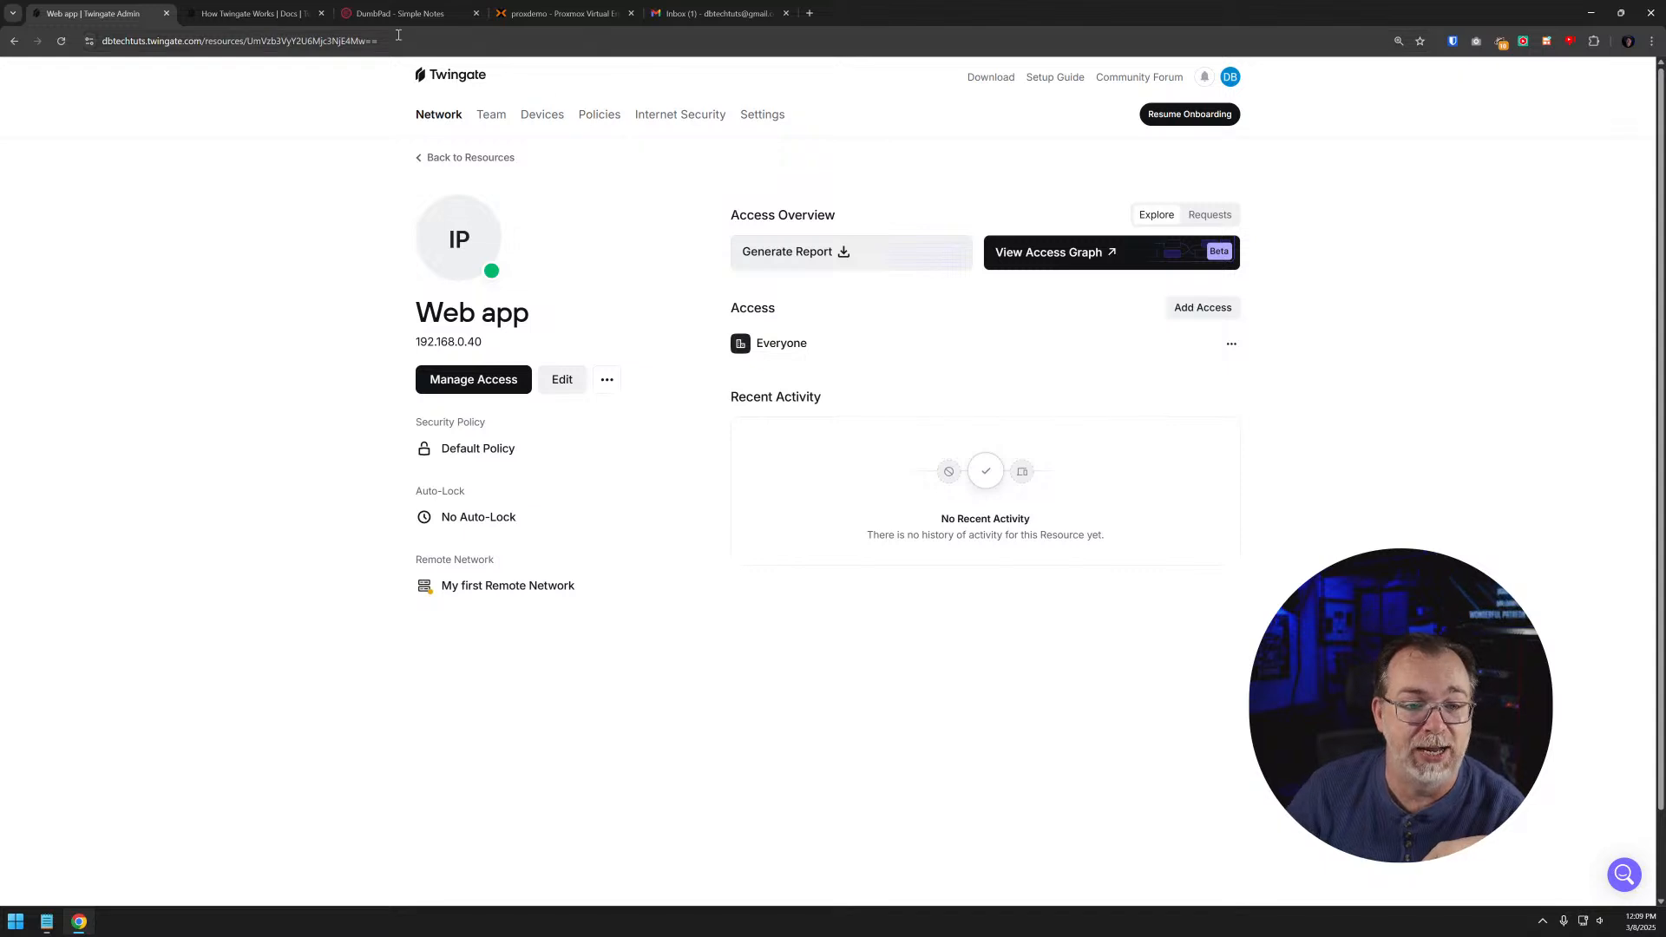
- Check the port in DumbPad's web address, then open the Web app resource for editing and look at its alias option
{"action": "left_click", "coordinate": [381, 13]}
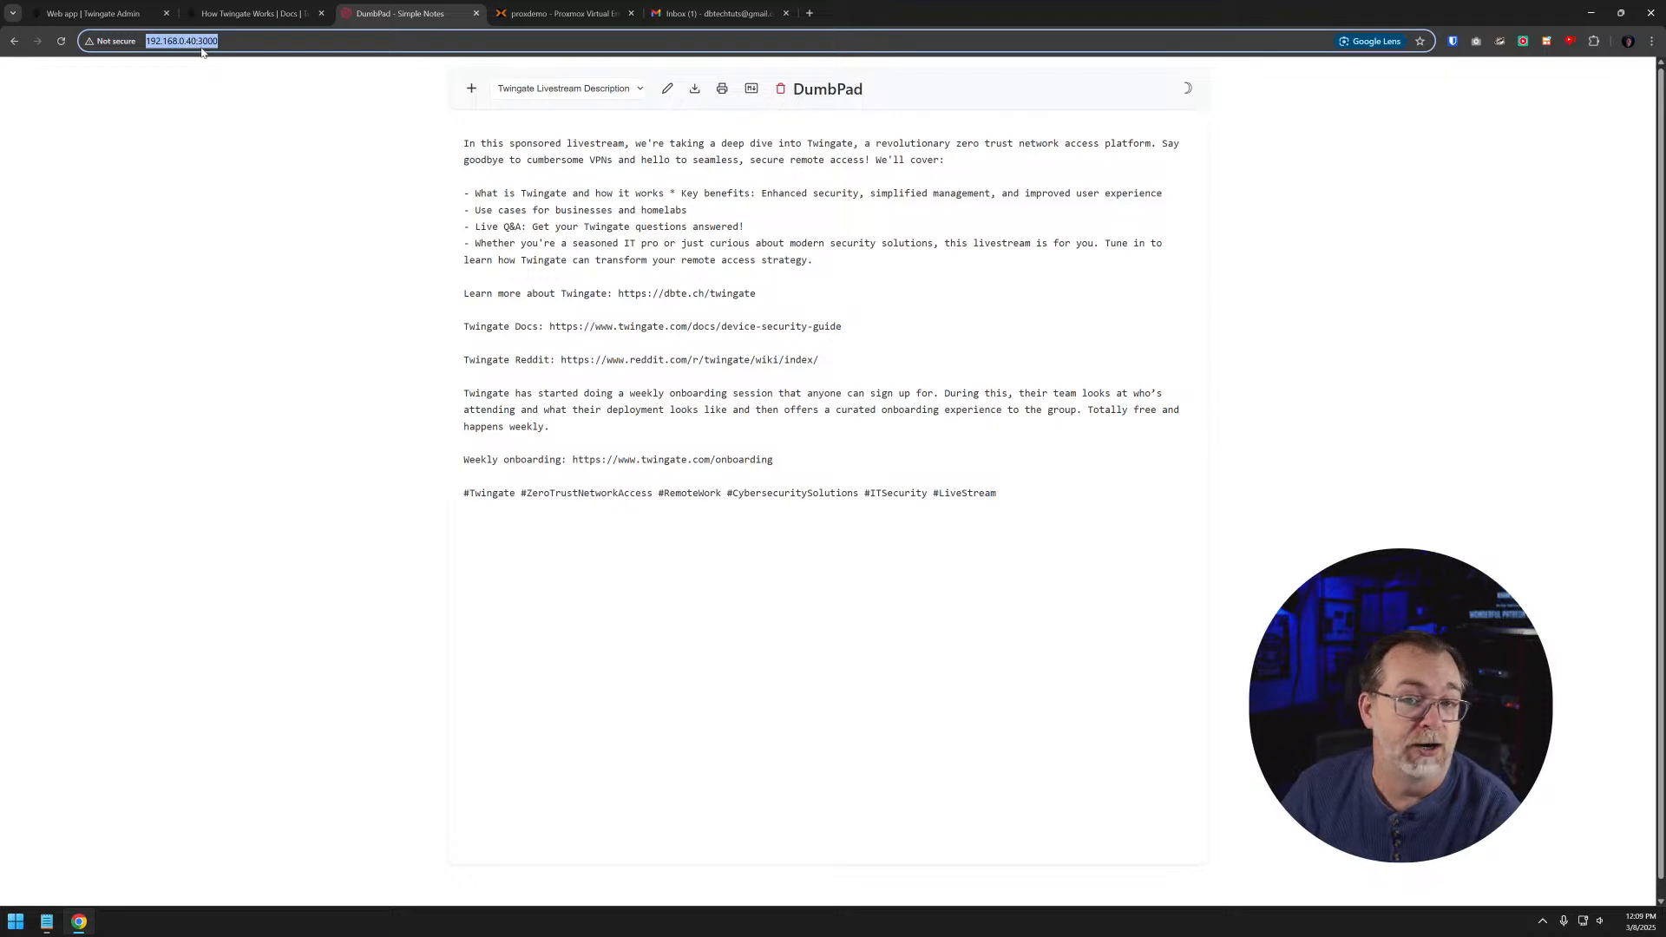
{"action": "left_click", "coordinate": [93, 13]}
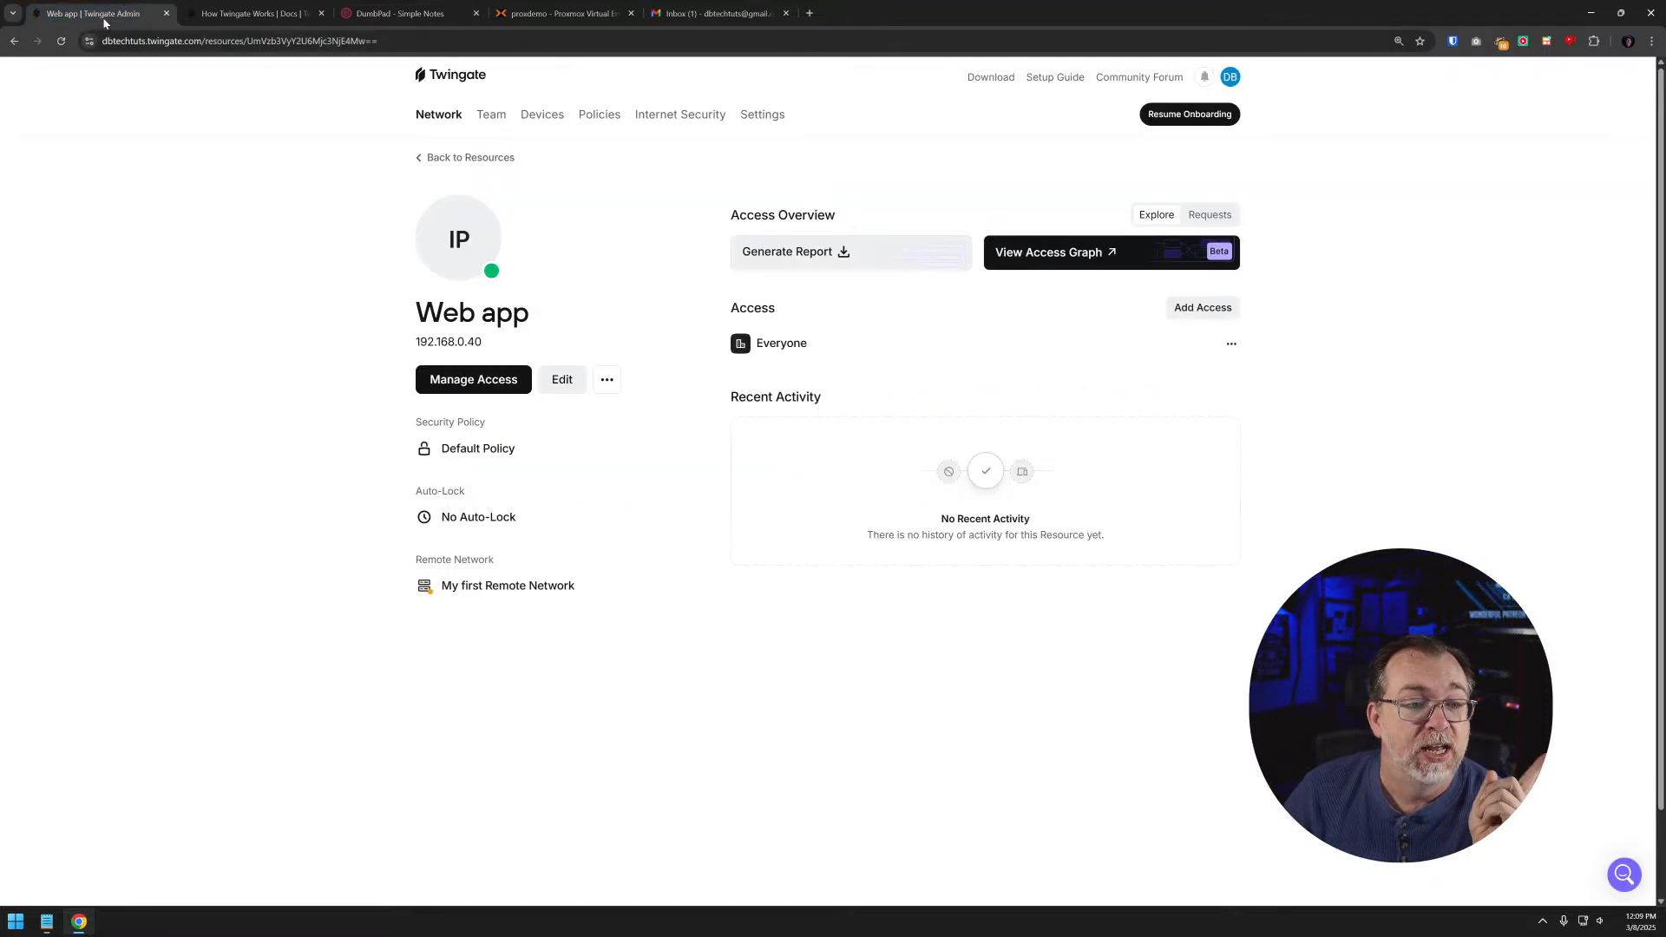
{"action": "left_click", "coordinate": [573, 383]}
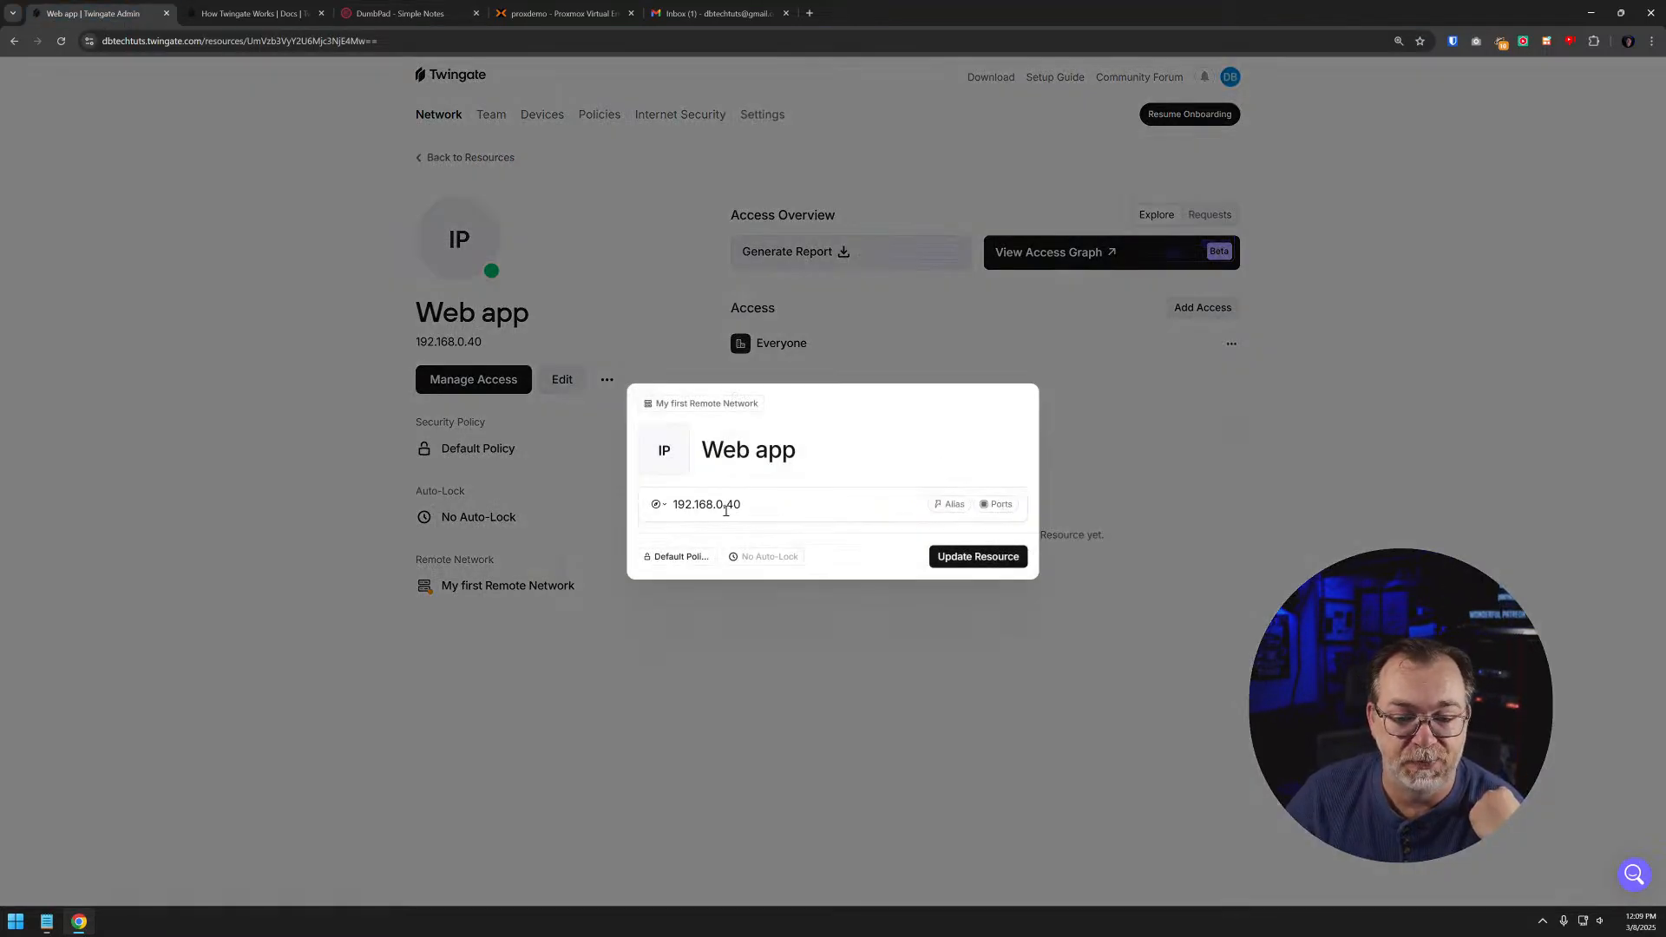
{"action": "left_click", "coordinate": [946, 504]}
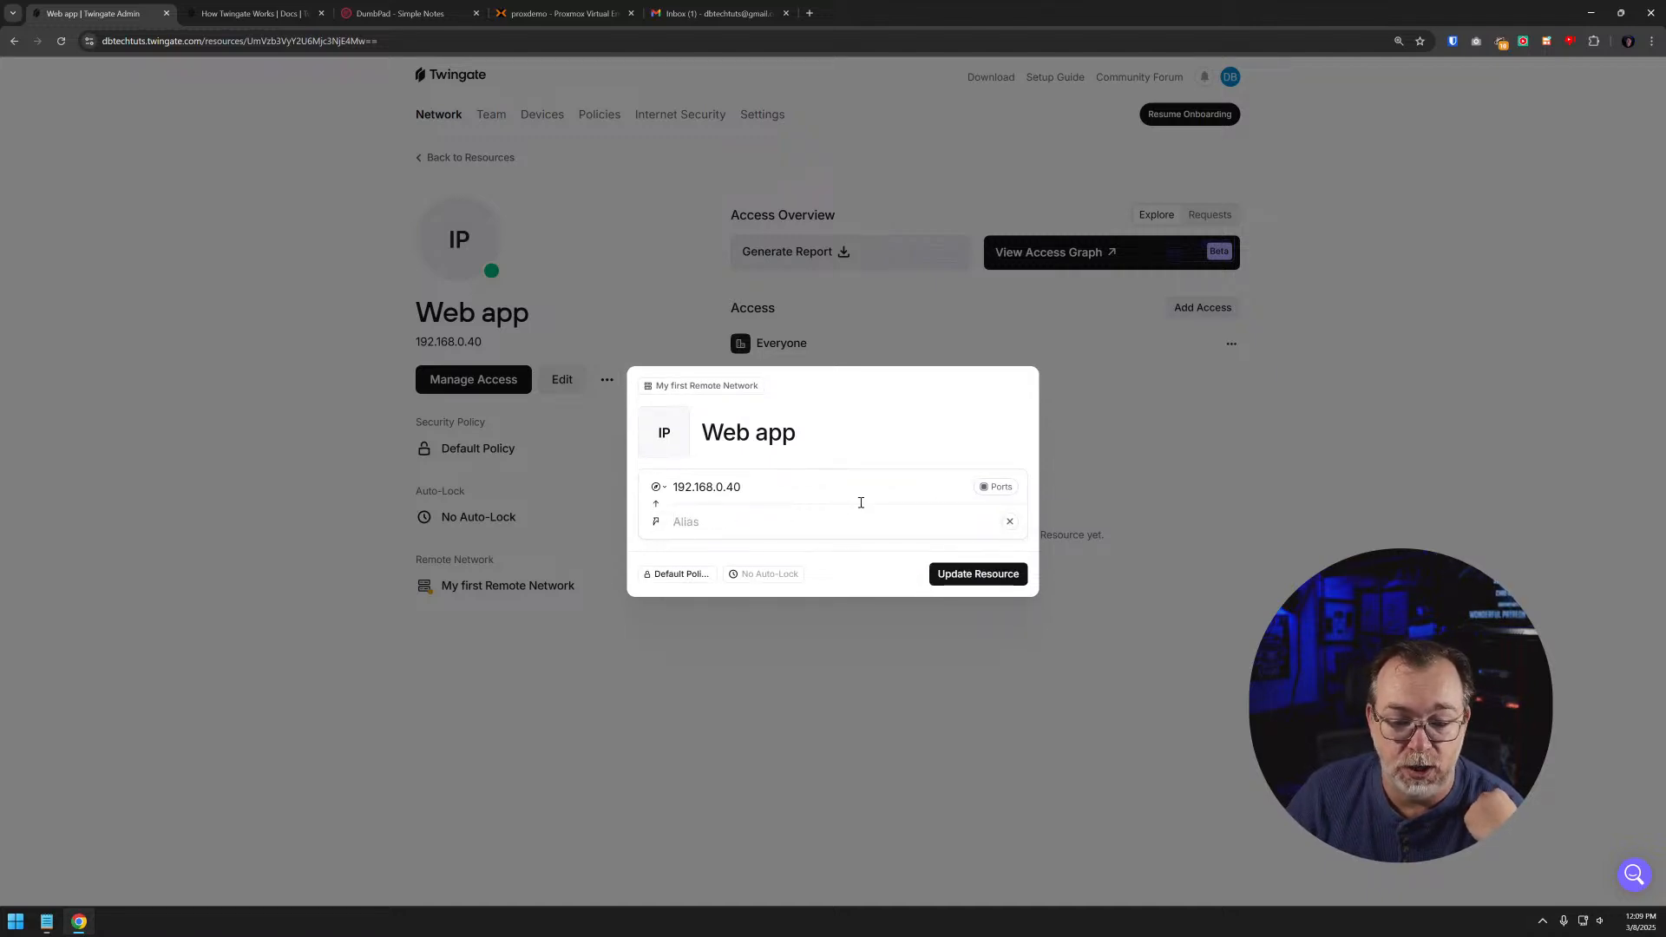
{"action": "left_click", "coordinate": [1011, 522]}
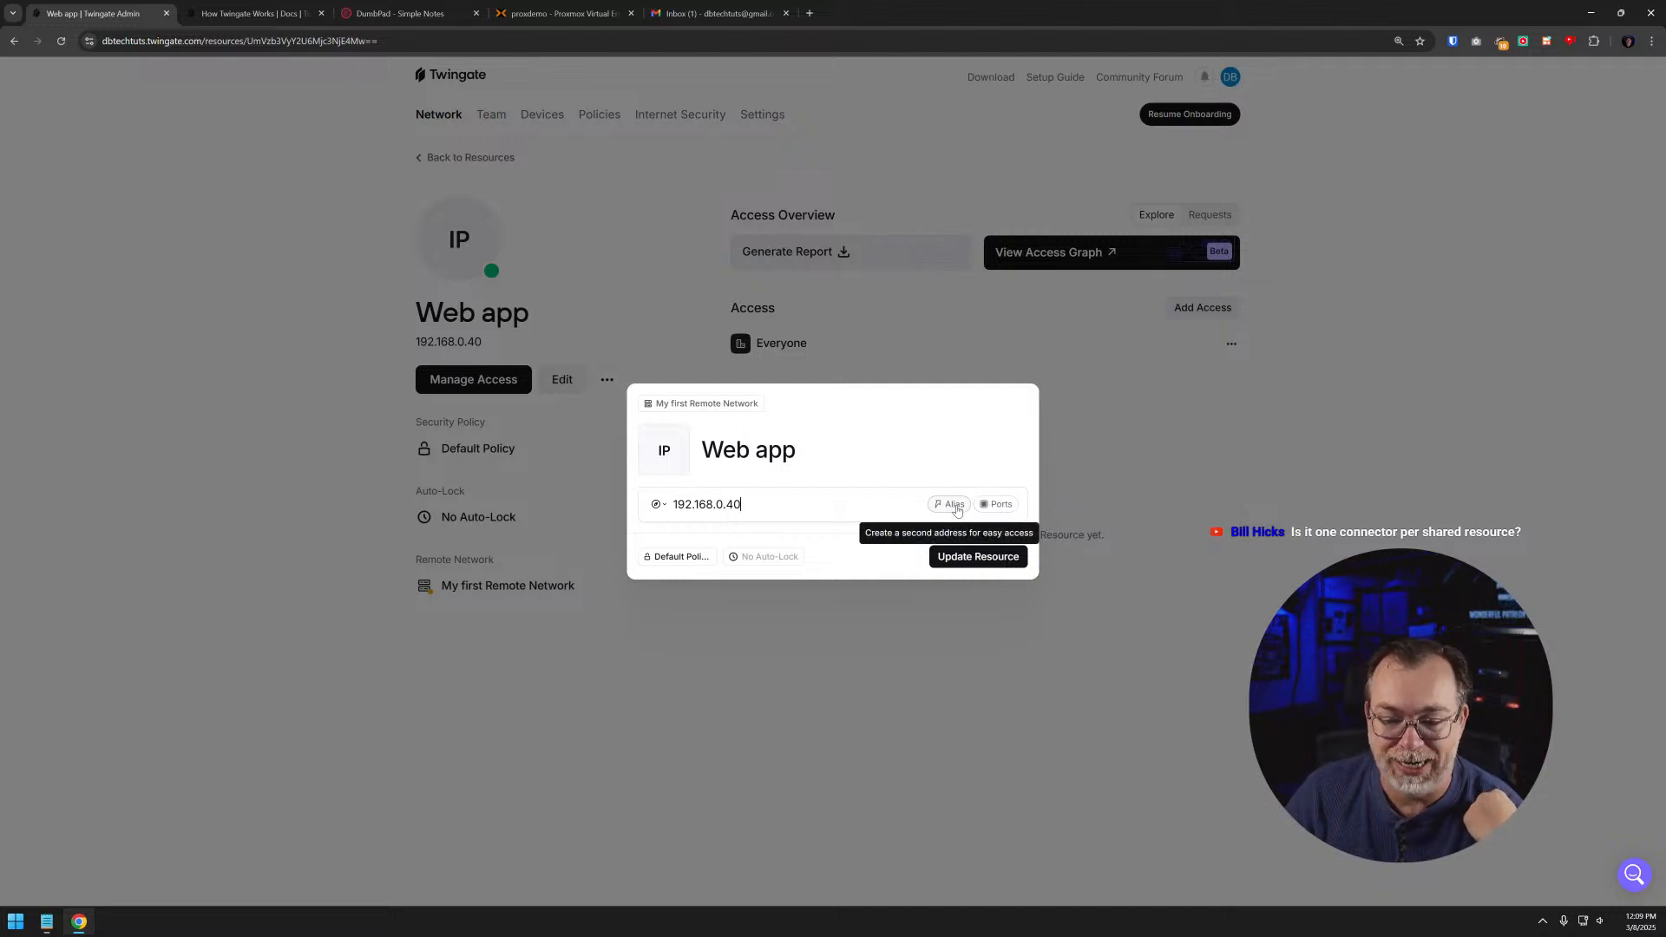
- Add port restrictions to the Web app resource and limit TCP to custom port 3000
{"action": "left_click", "coordinate": [996, 504]}
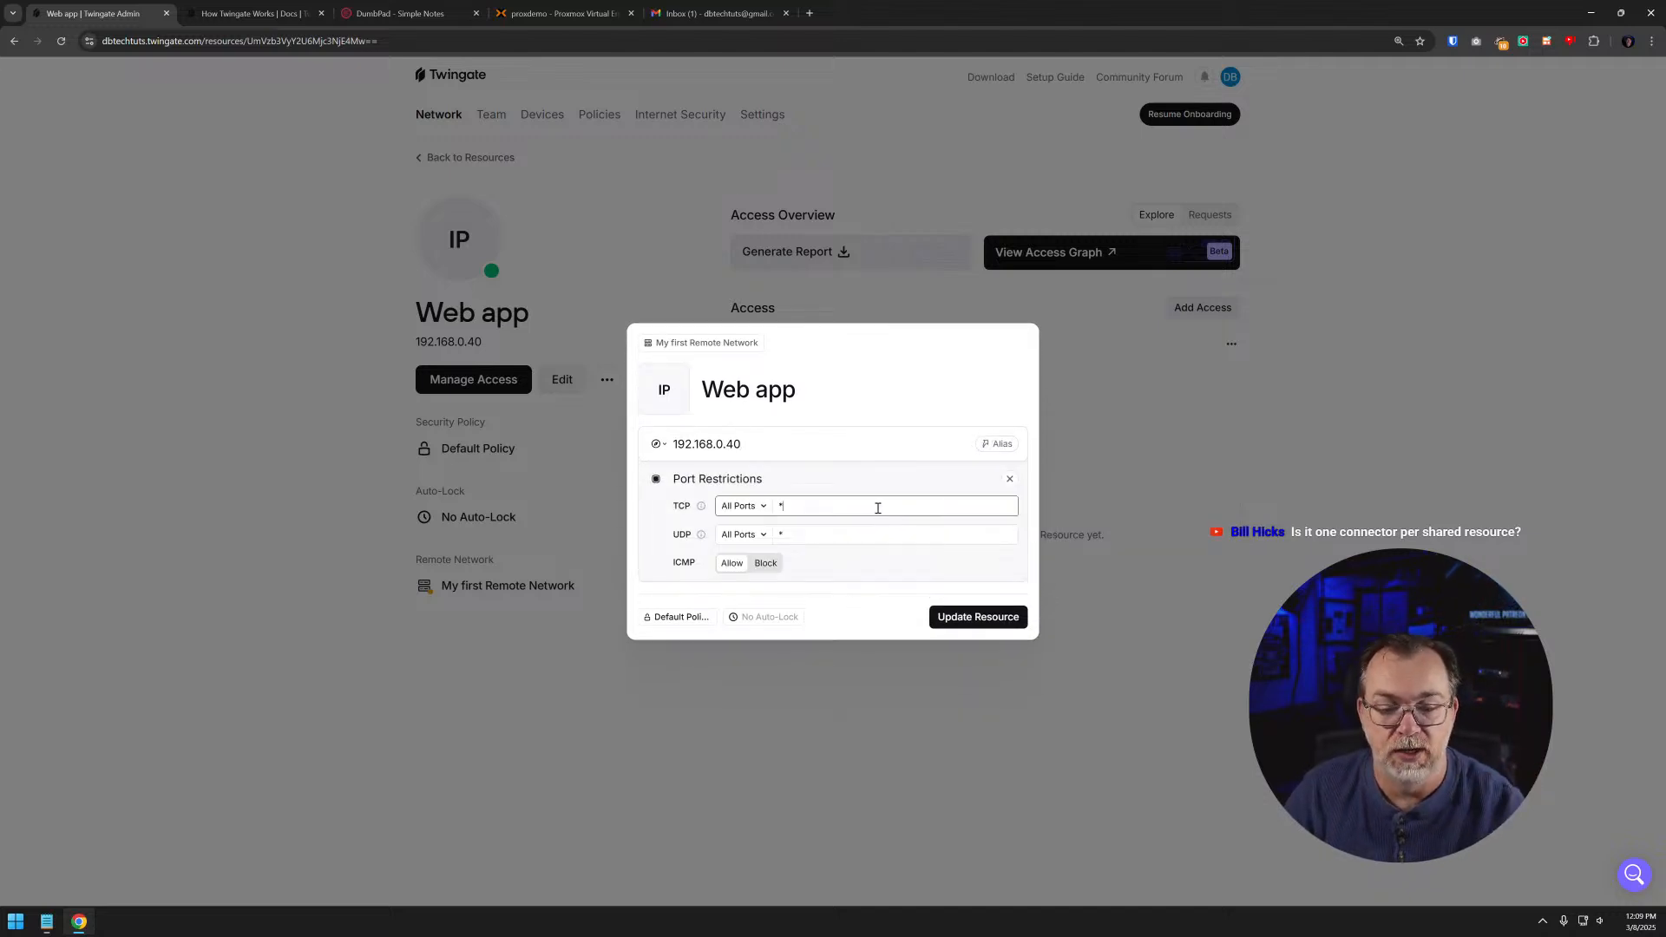
{"action": "key", "text": "ctrl+plus"}
{"action": "key", "text": "ctrl+plus"}
{"action": "key", "text": "ctrl+plus"}
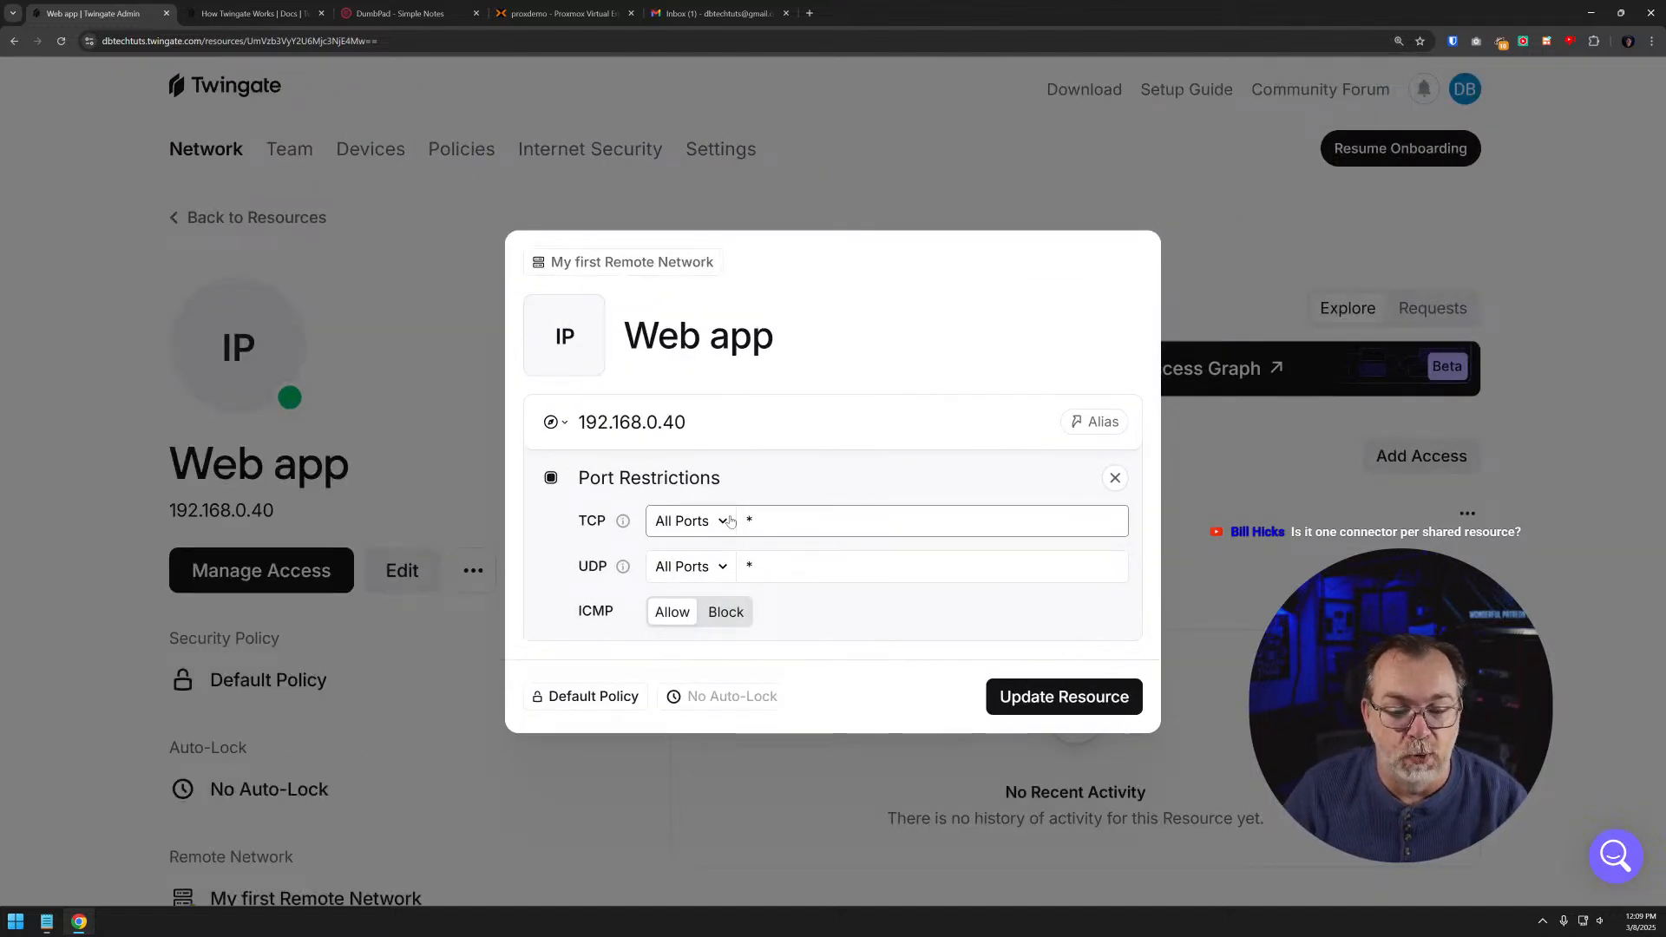
{"action": "key", "text": "ctrl+a"}
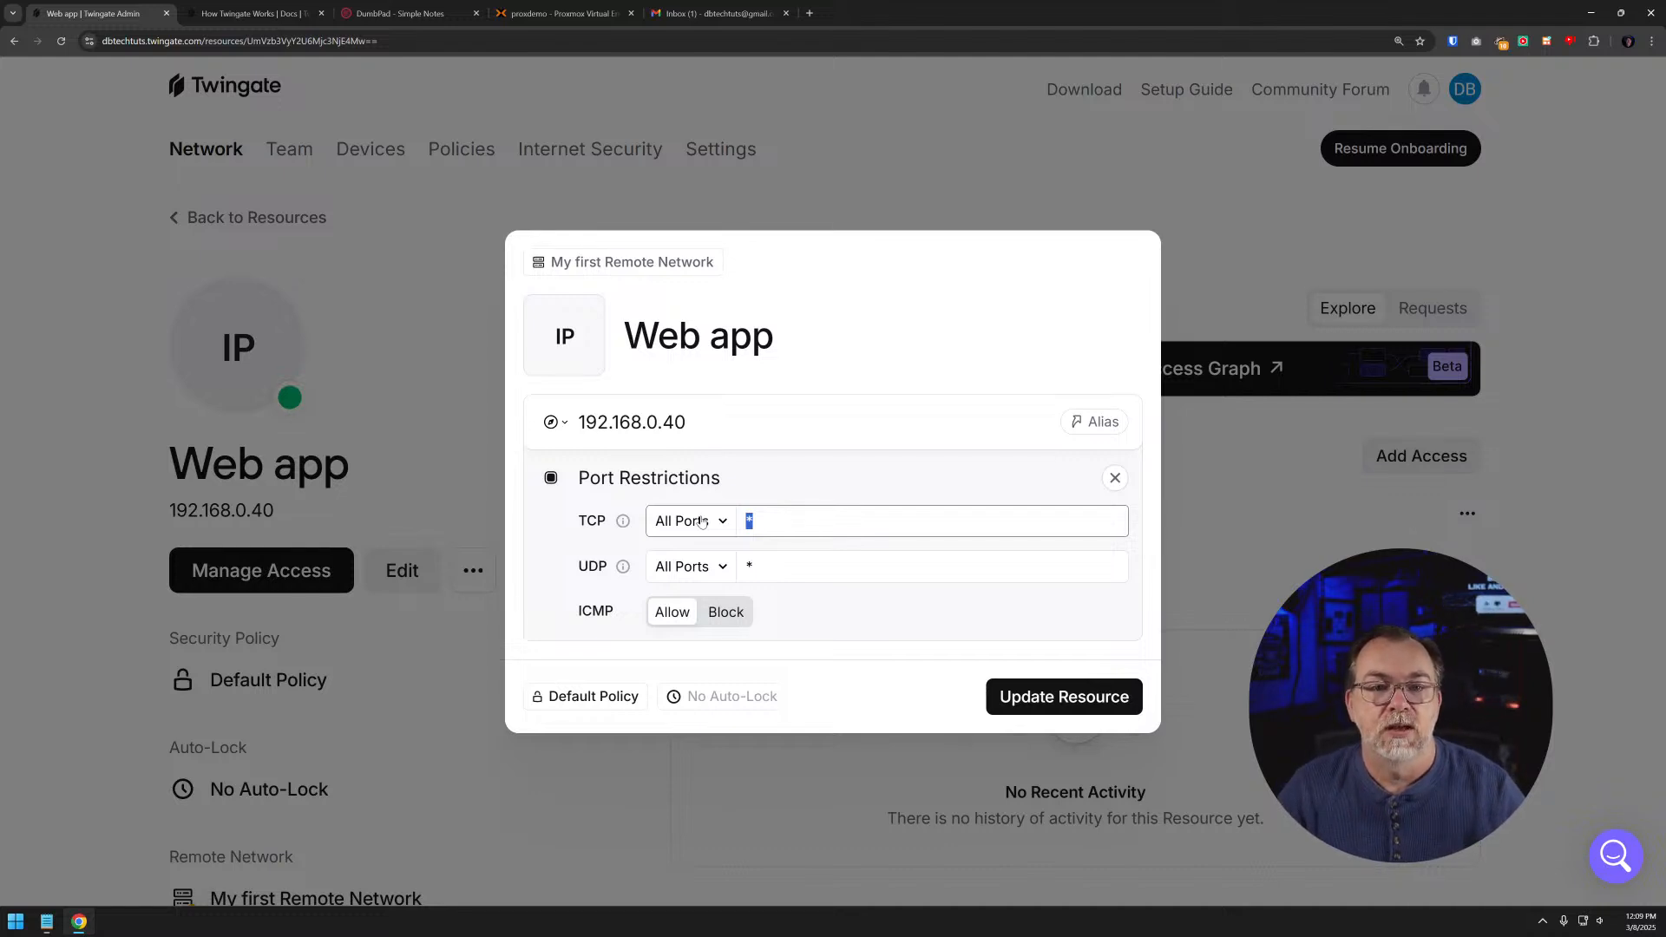
{"action": "type", "text": "3000"}
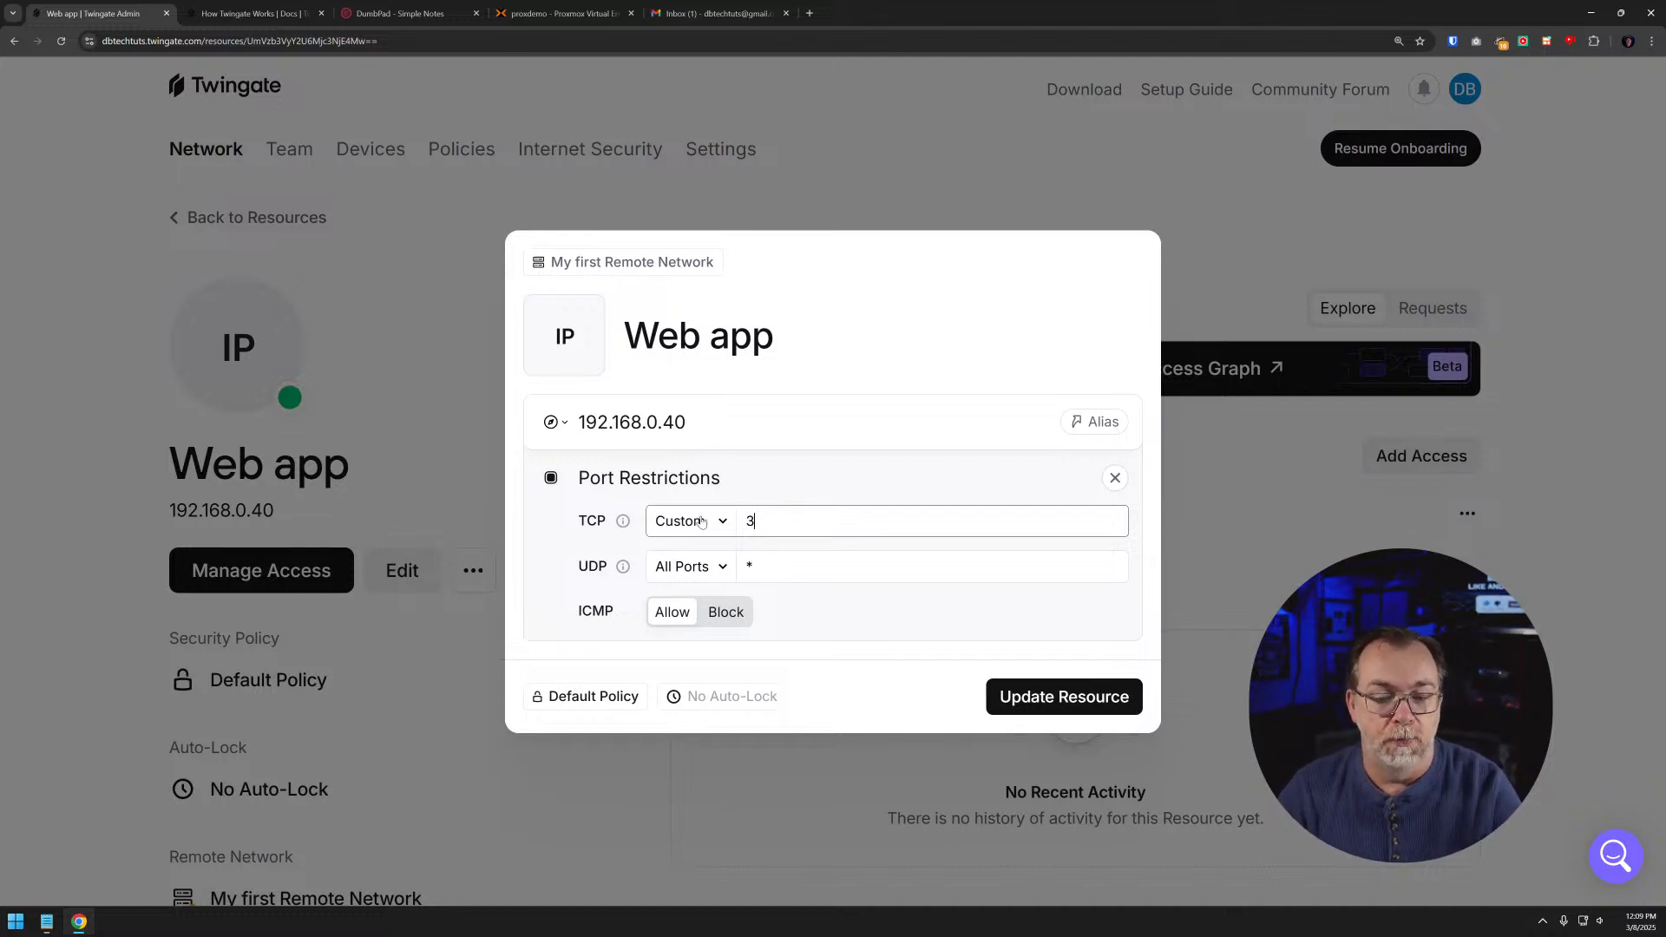
- Set UDP to Blocked and ICMP to Block, keep the Browser Address type, and save the resource update
{"action": "left_click", "coordinate": [707, 568]}
{"action": "left_click", "coordinate": [687, 659]}
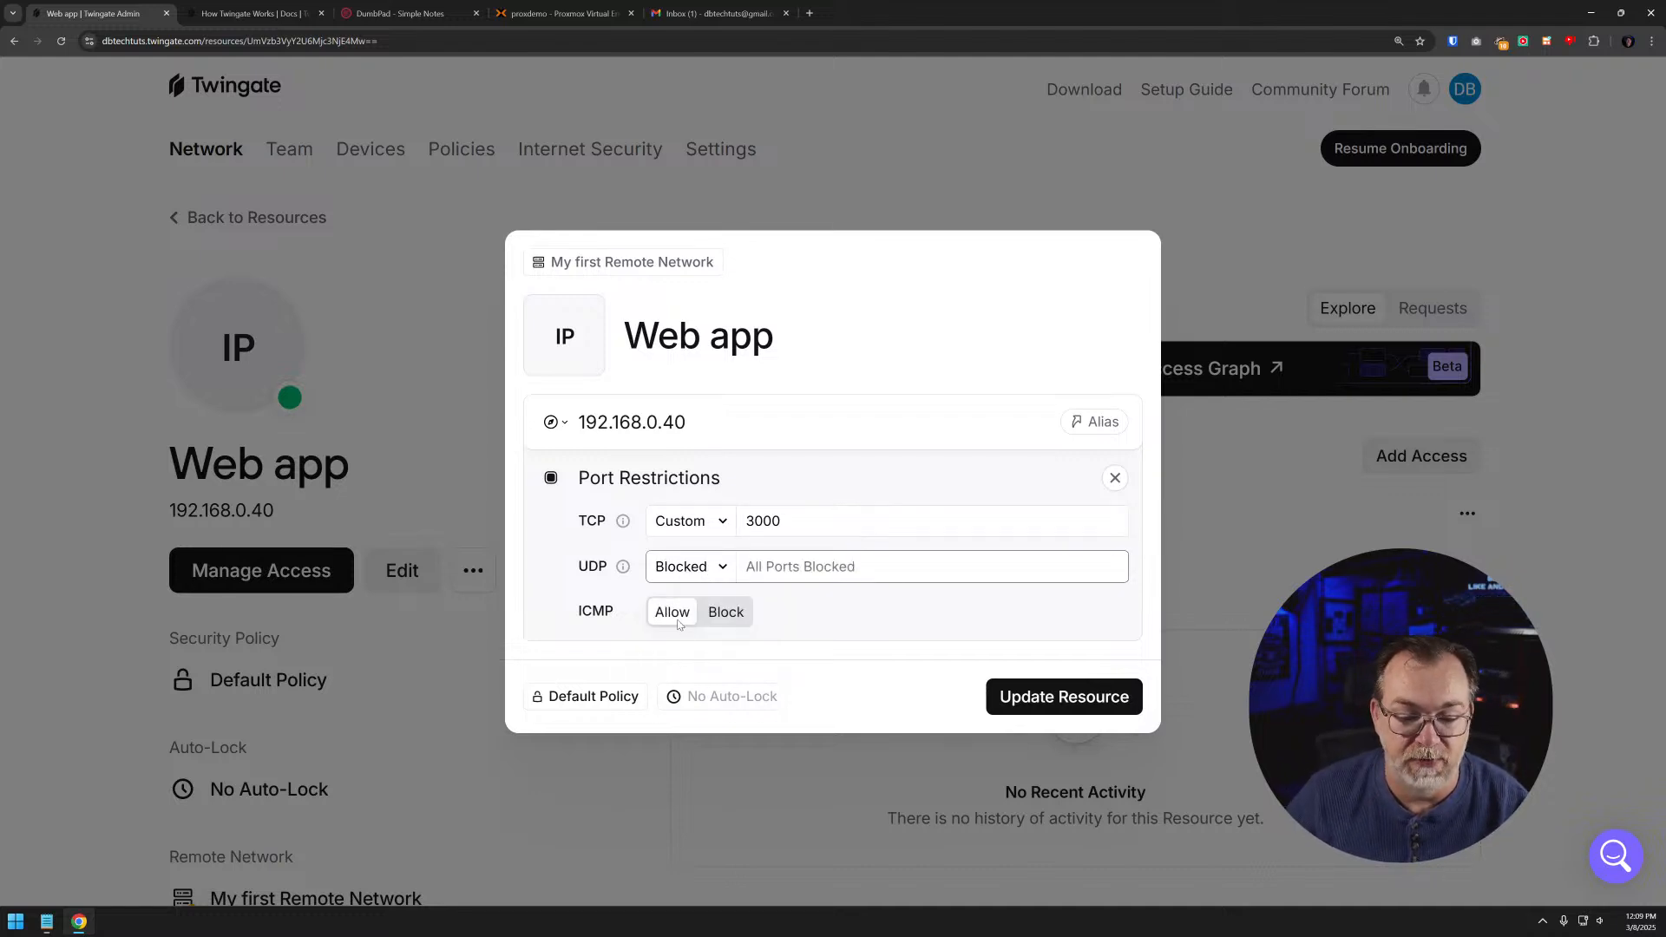
{"action": "left_click", "coordinate": [727, 614]}
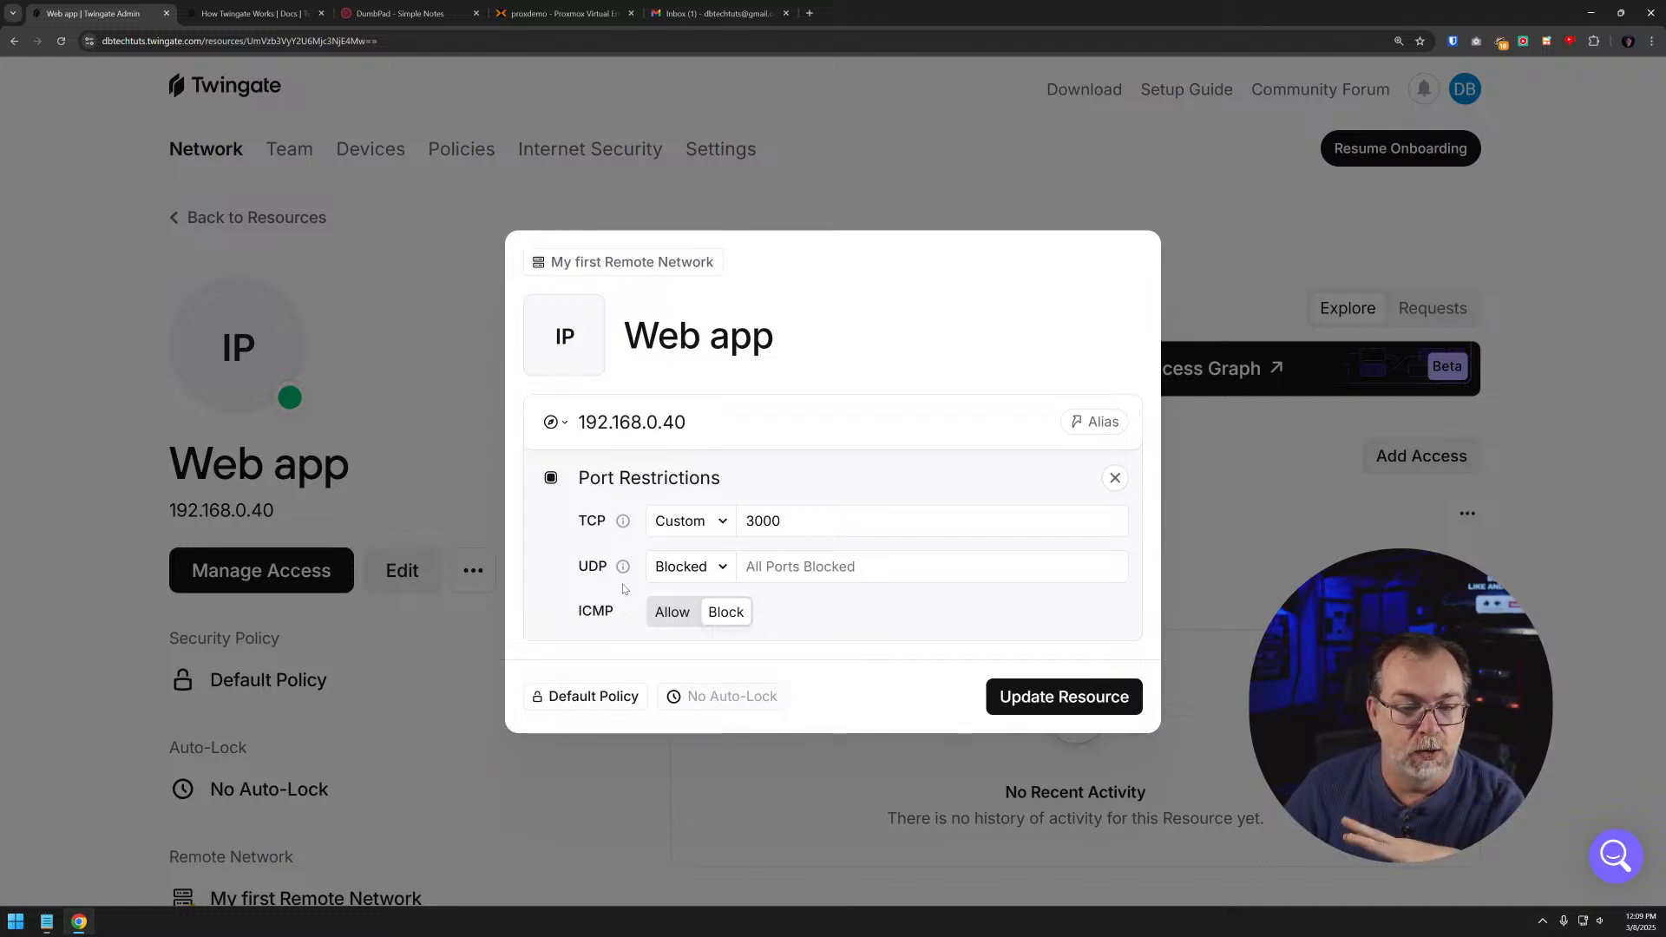
{"action": "left_click", "coordinate": [563, 425]}
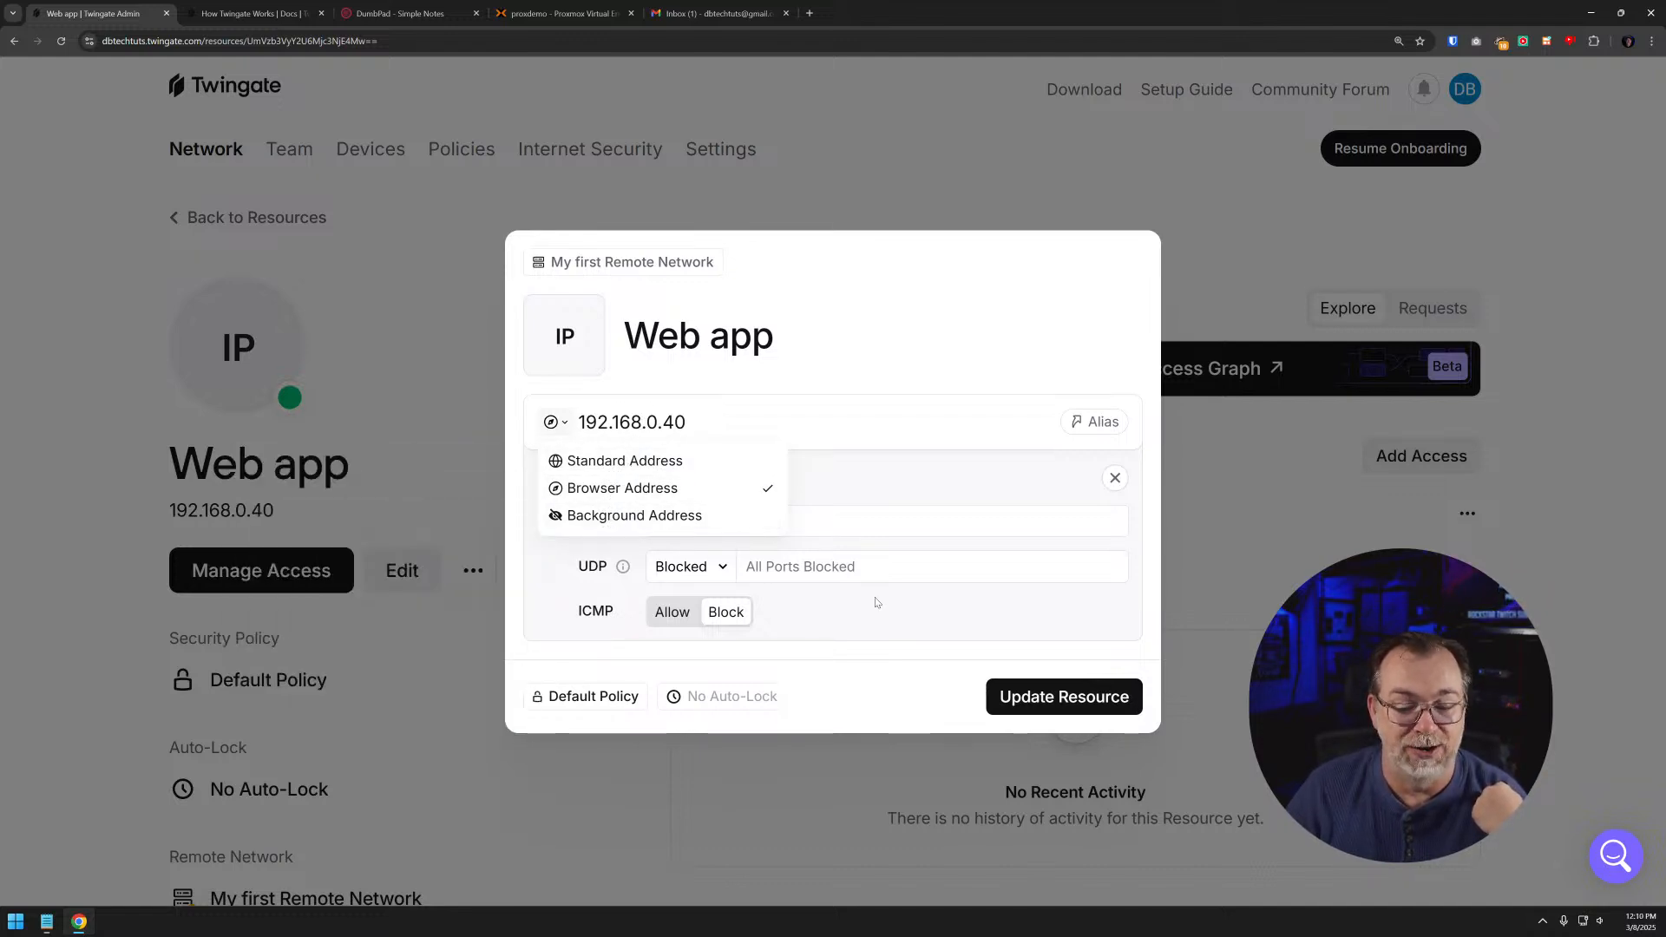
{"action": "left_click", "coordinate": [878, 635]}
{"action": "left_click", "coordinate": [1040, 694]}
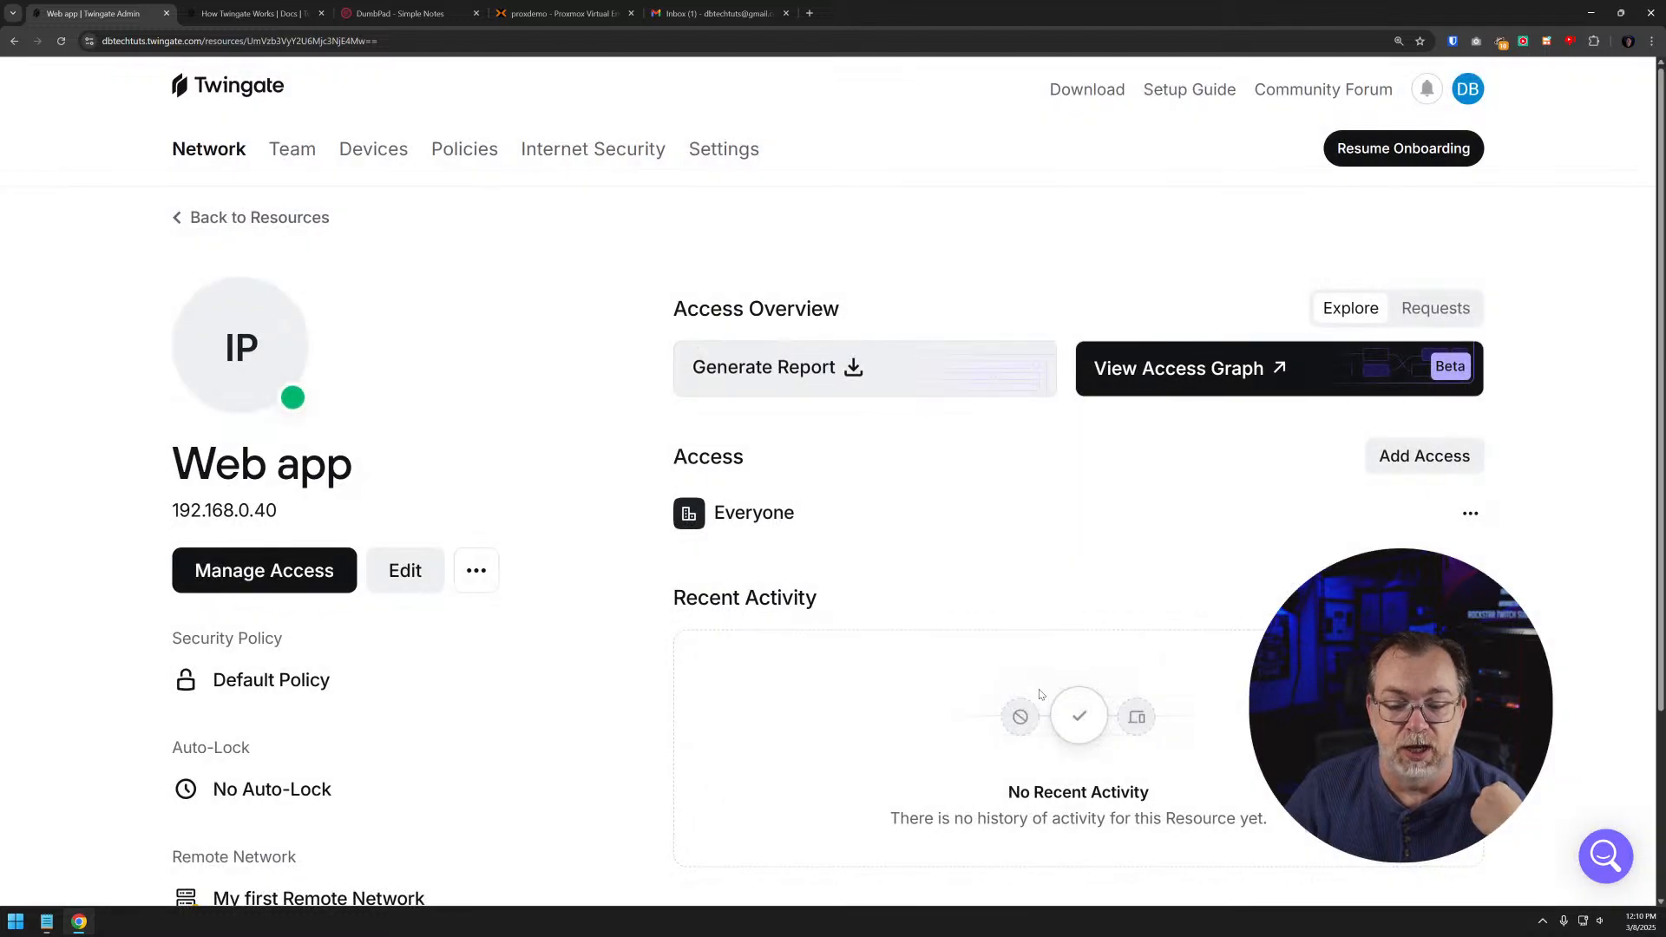
- Review the Web app resource's security policy, auto-lock choices, remote network and protocol restrictions, keeping No Auto-Lock
{"action": "scroll", "coordinate": [610, 451], "scroll_direction": "down", "scroll_amount": 2}
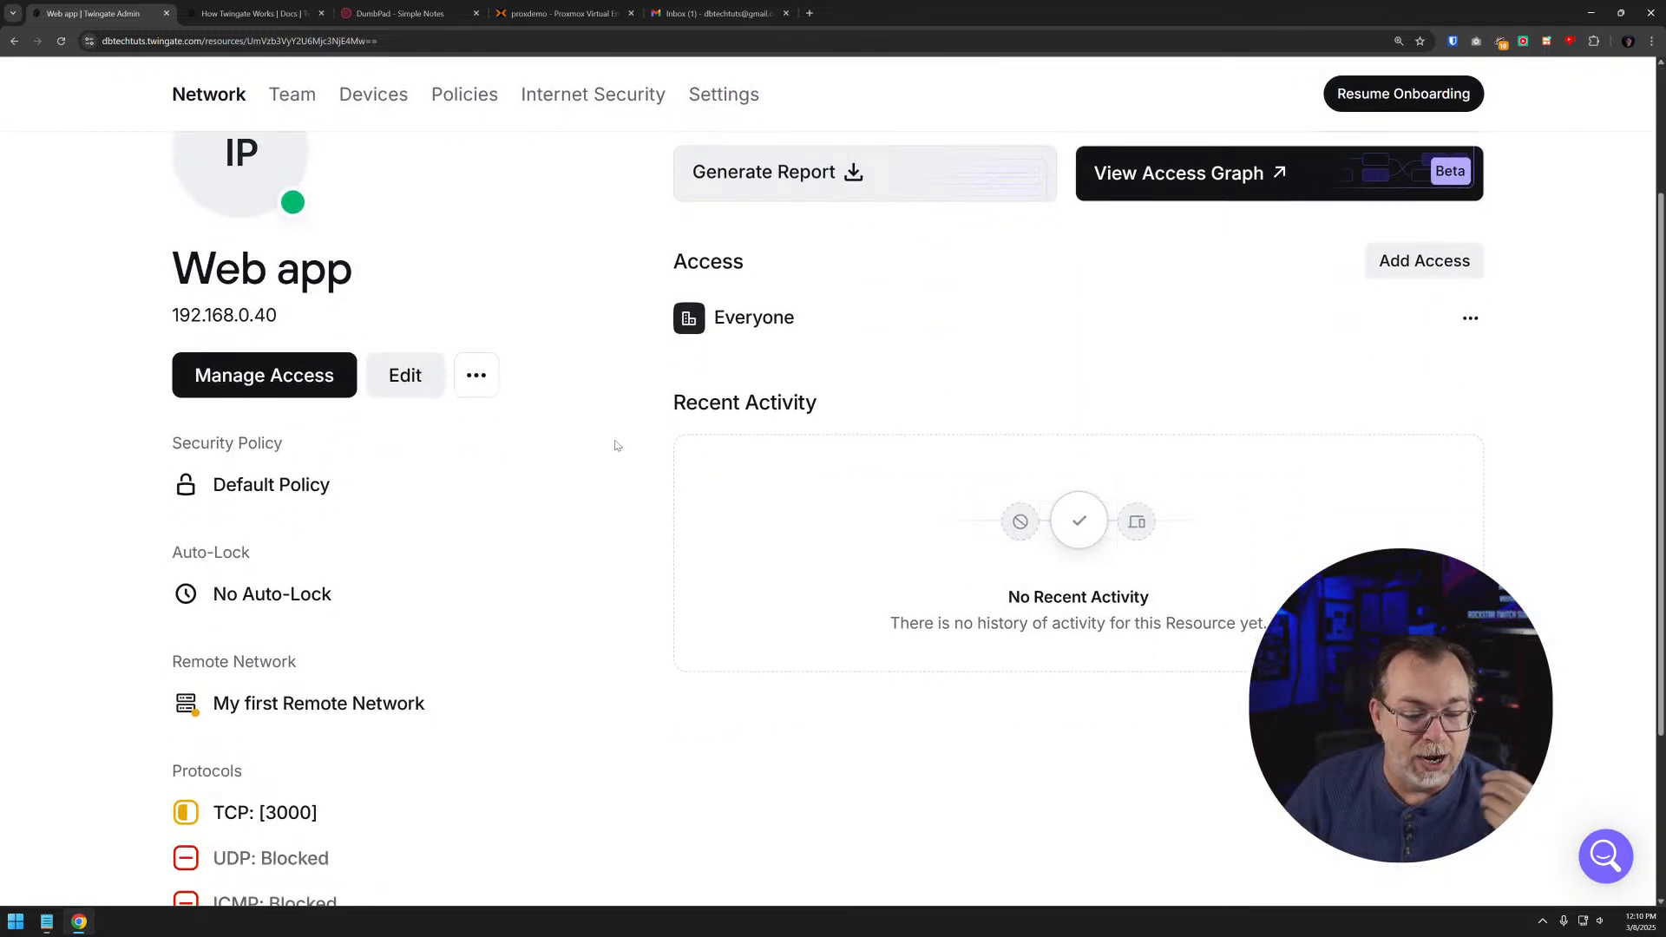
{"action": "scroll", "coordinate": [598, 510], "scroll_direction": "down", "scroll_amount": 1}
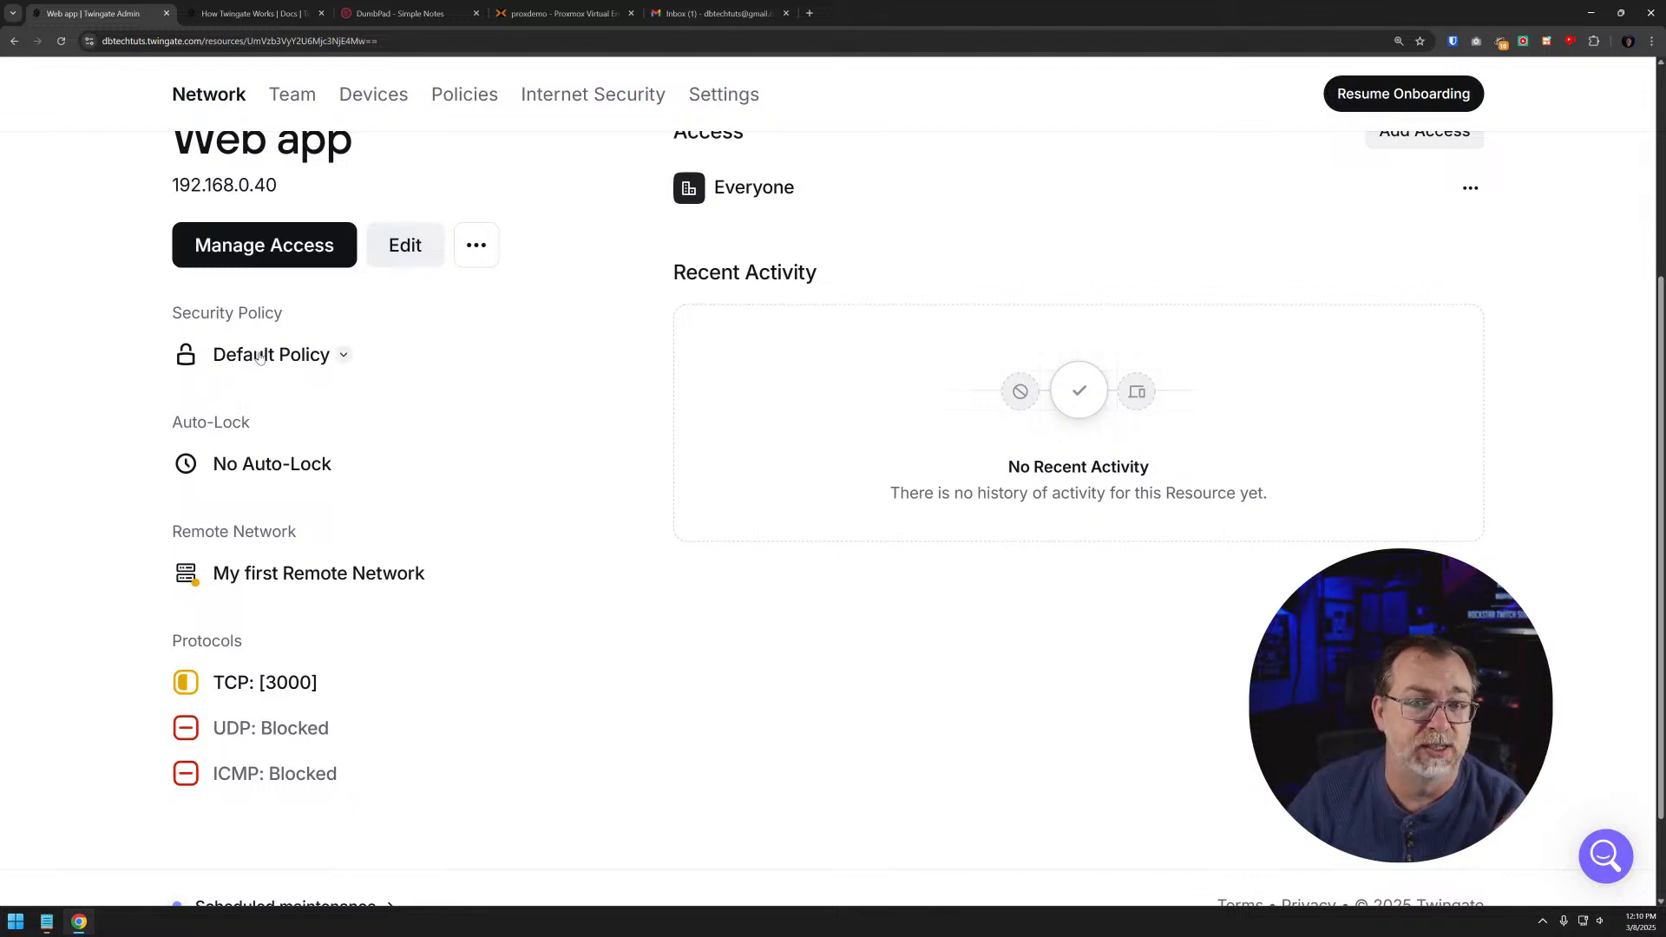
{"action": "left_click", "coordinate": [231, 461]}
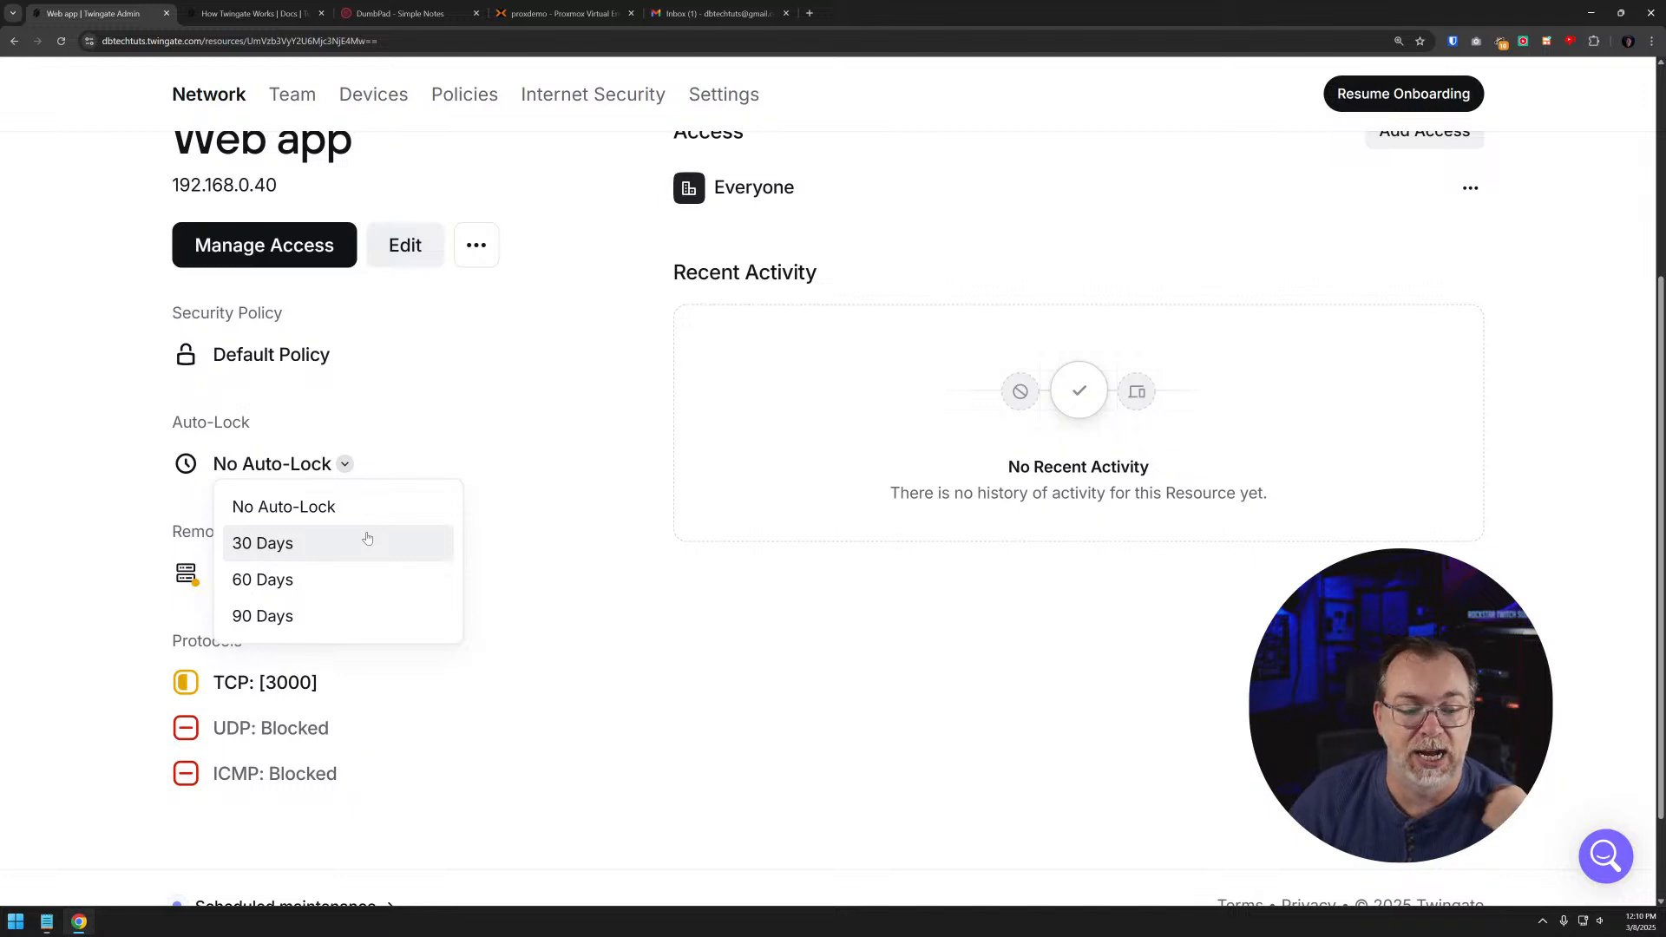
{"action": "left_click", "coordinate": [356, 508]}
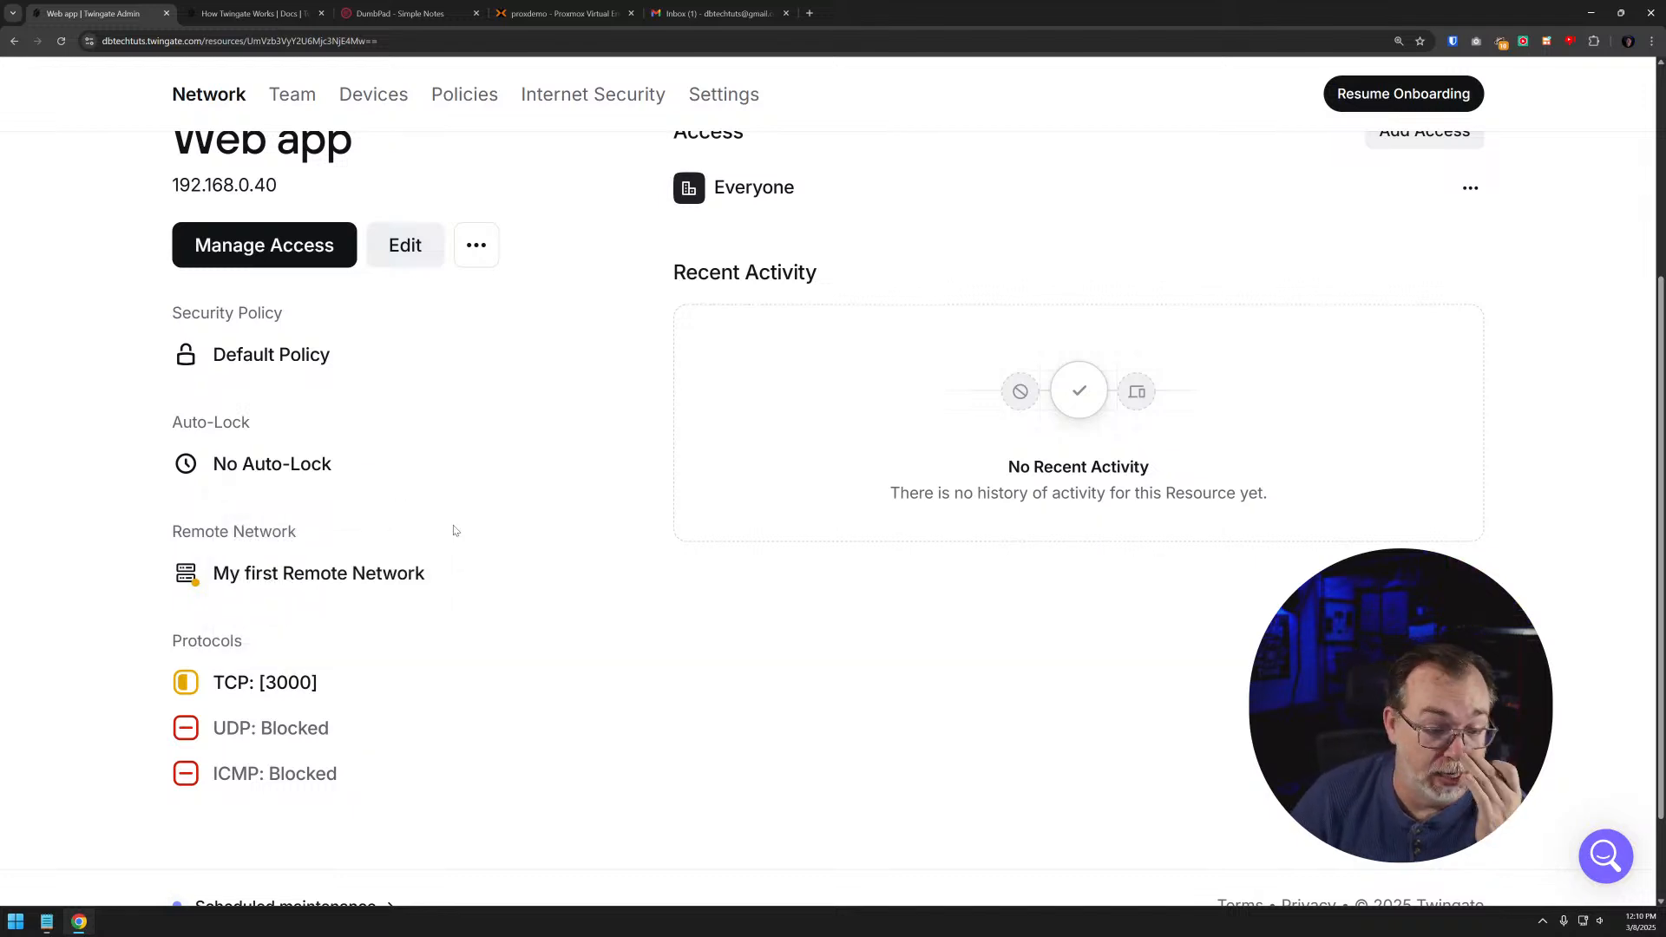
{"action": "scroll", "coordinate": [437, 605], "scroll_direction": "down", "scroll_amount": 1}
{"action": "scroll", "coordinate": [436, 604], "scroll_direction": "down", "scroll_amount": 1}
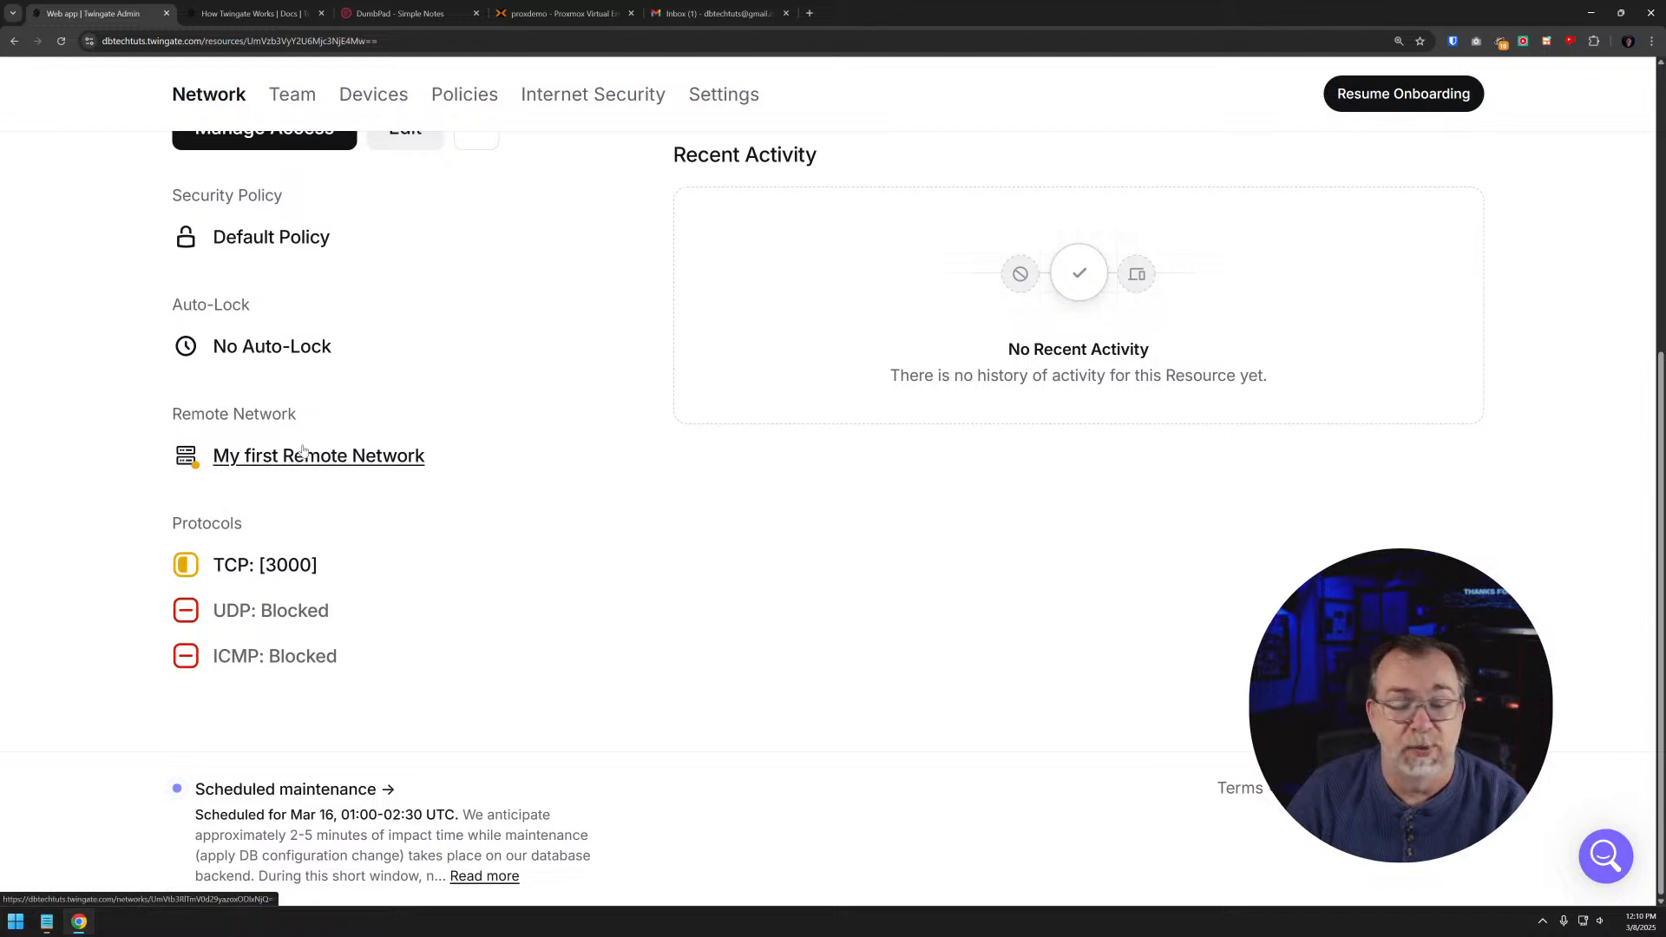
{"action": "mouse_move", "coordinate": [303, 452]}
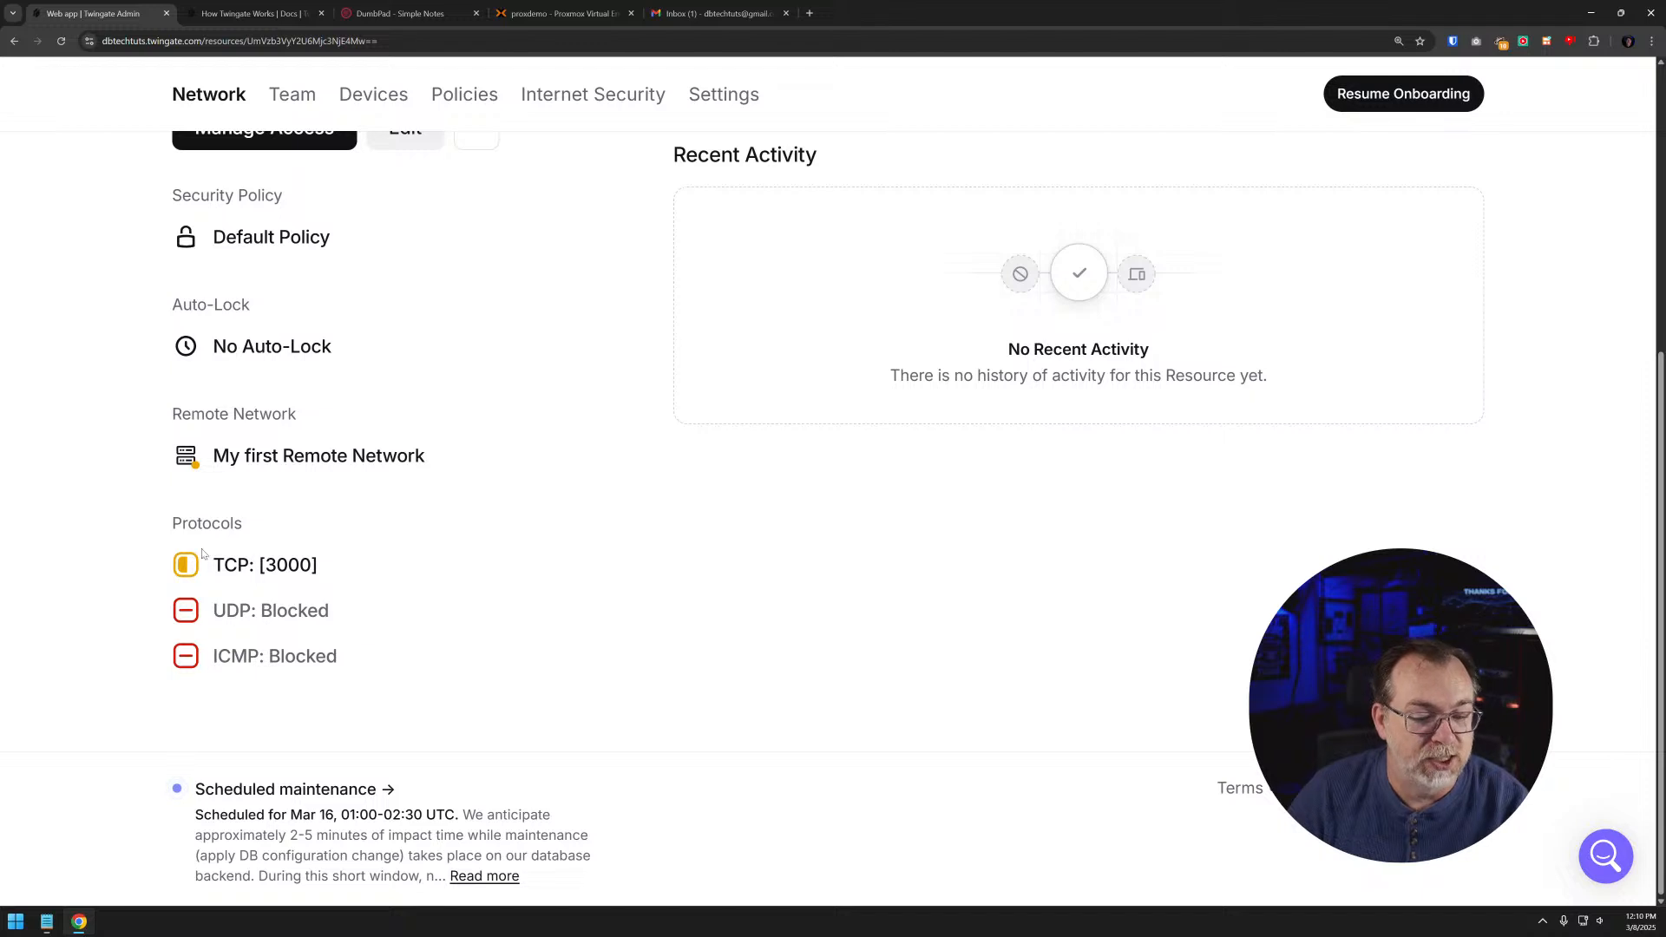
{"action": "left_click_drag", "start_coordinate": [217, 566], "coordinate": [333, 573]}
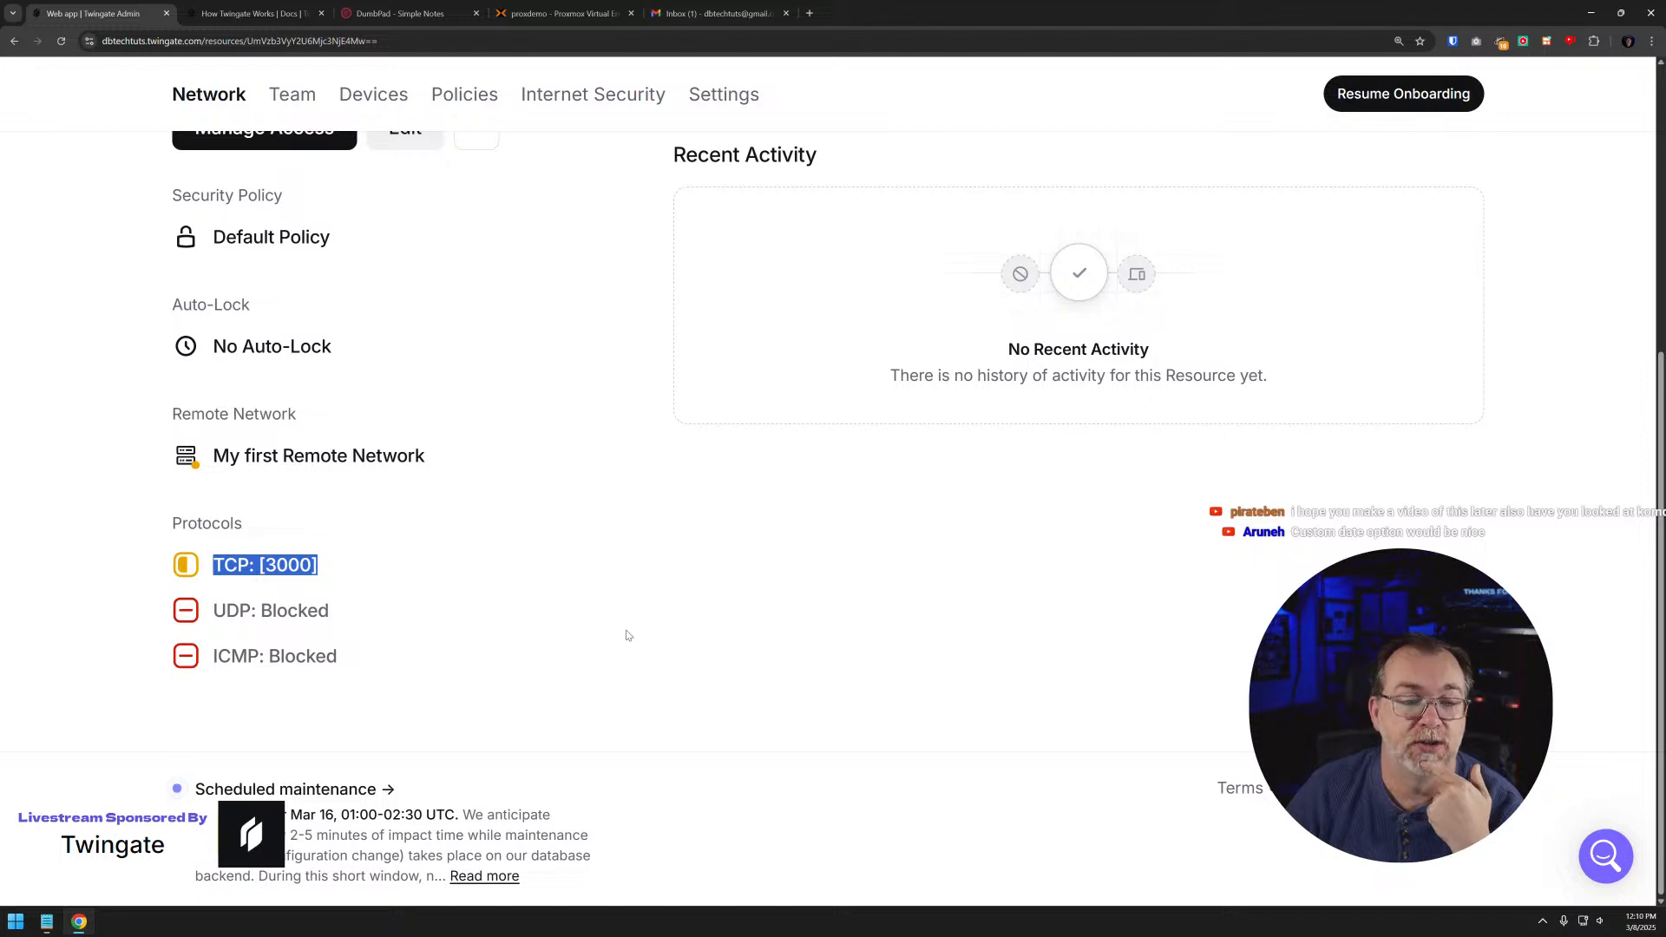
{"action": "scroll", "coordinate": [625, 633], "scroll_direction": "up", "scroll_amount": 5}
{"action": "scroll", "coordinate": [468, 608], "scroll_direction": "down", "scroll_amount": 4}
{"action": "scroll", "coordinate": [451, 590], "scroll_direction": "up", "scroll_amount": 4}
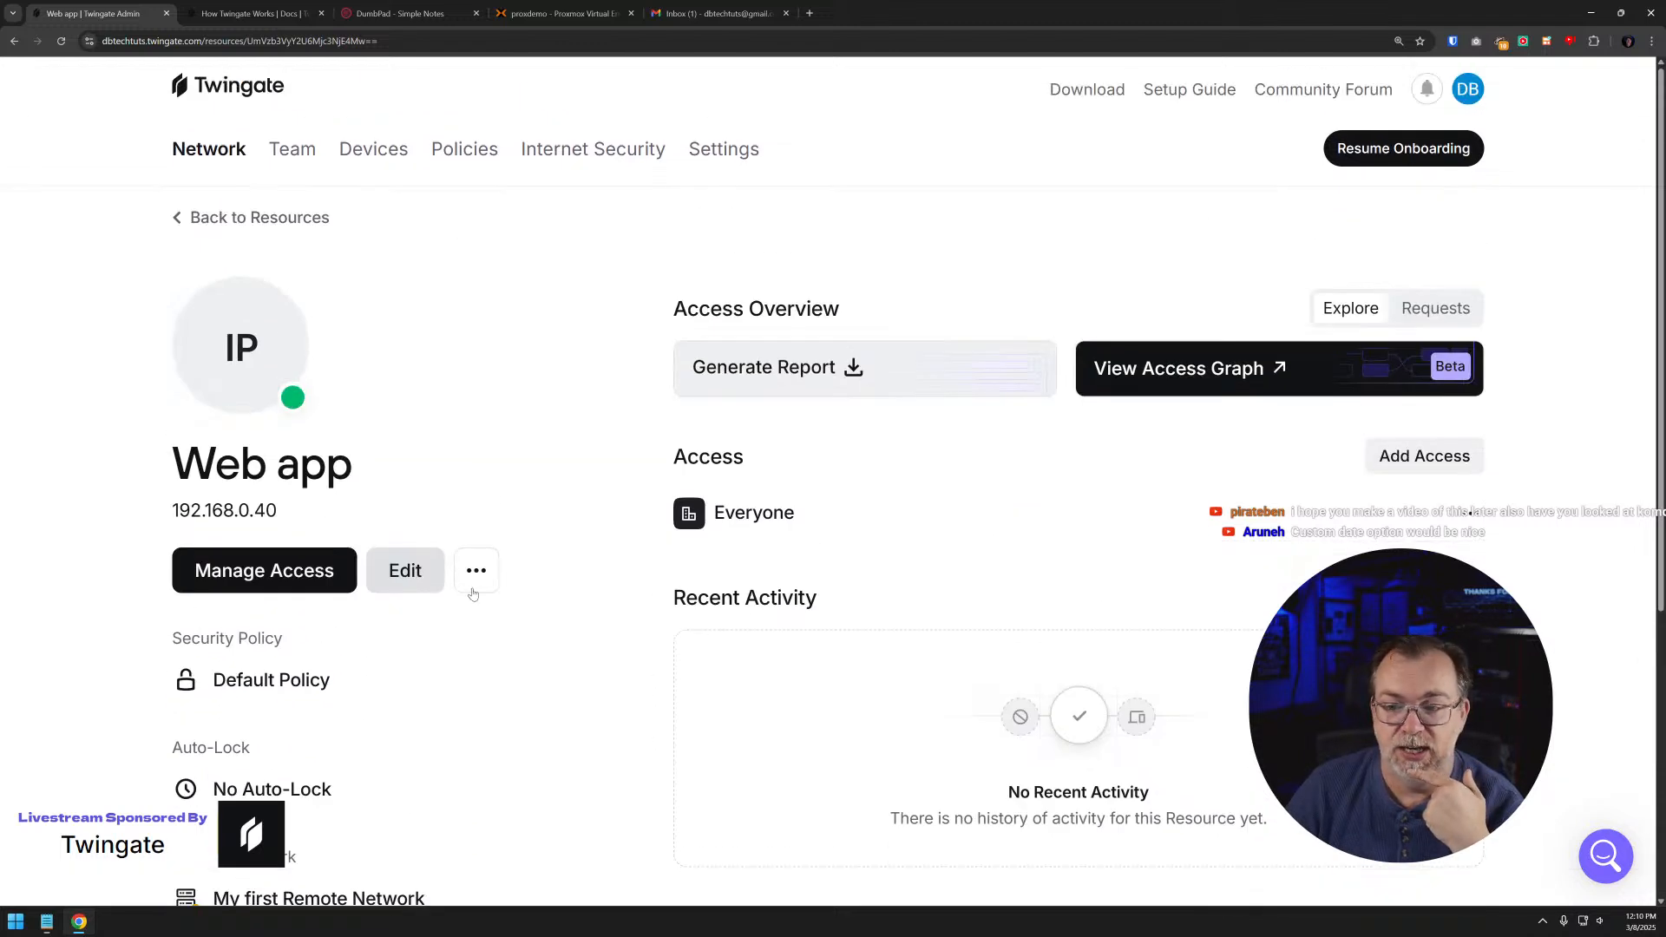
- Go back to the resources list and view the new resource form without creating anything
{"action": "left_click", "coordinate": [286, 217]}
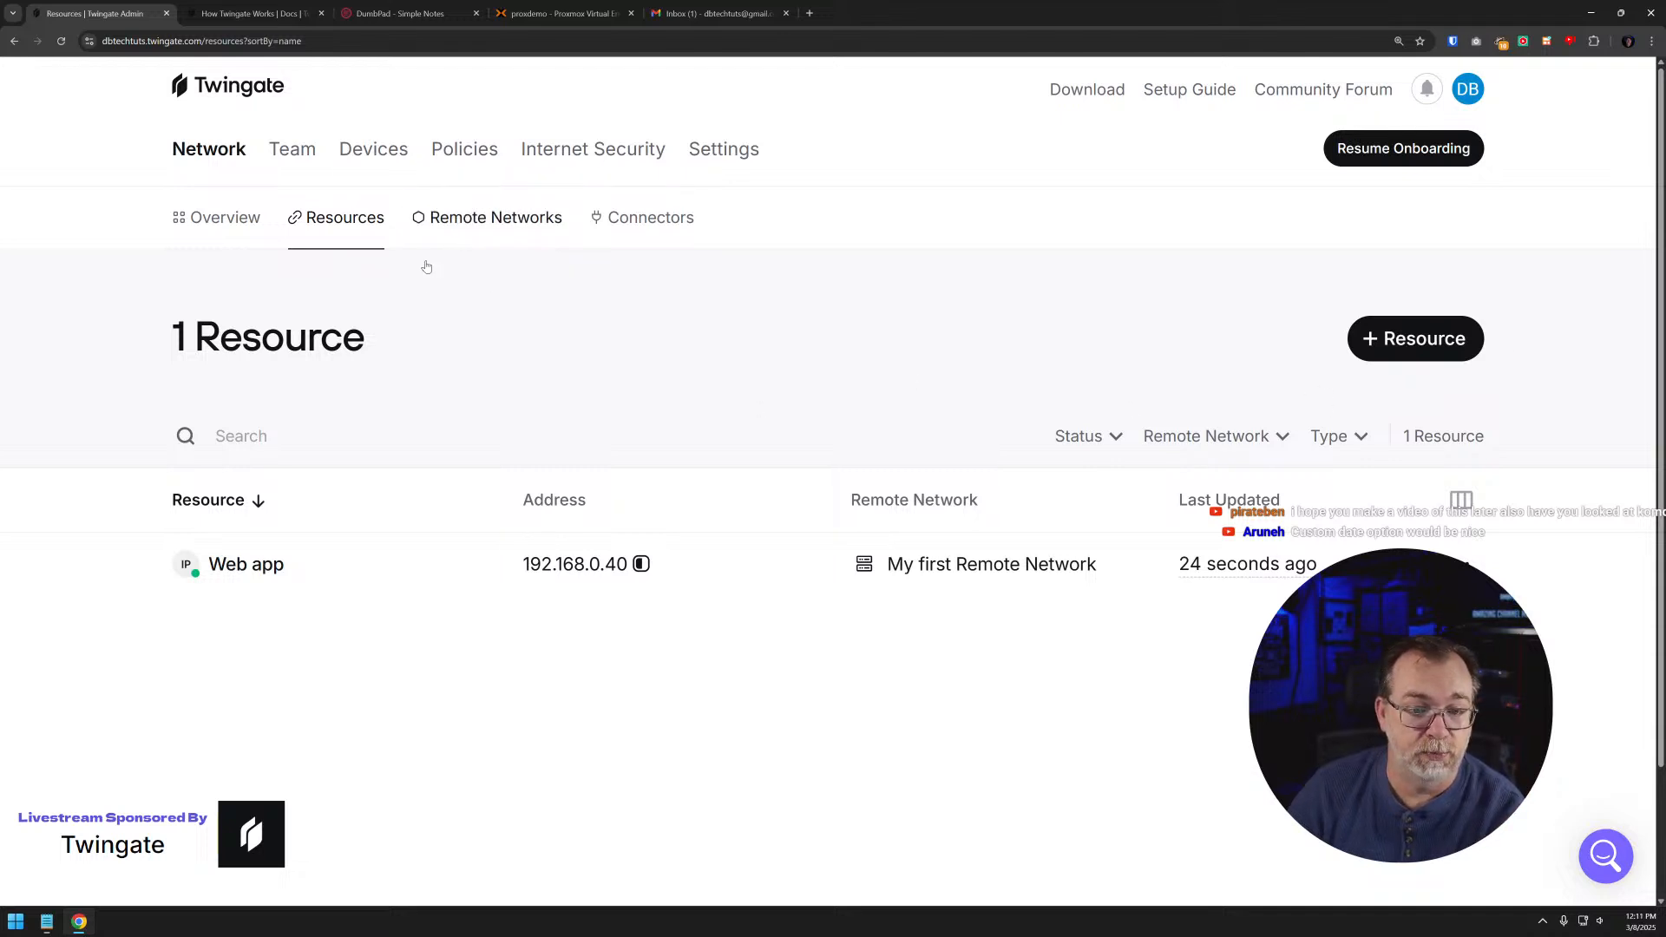
{"action": "left_click", "coordinate": [1423, 338]}
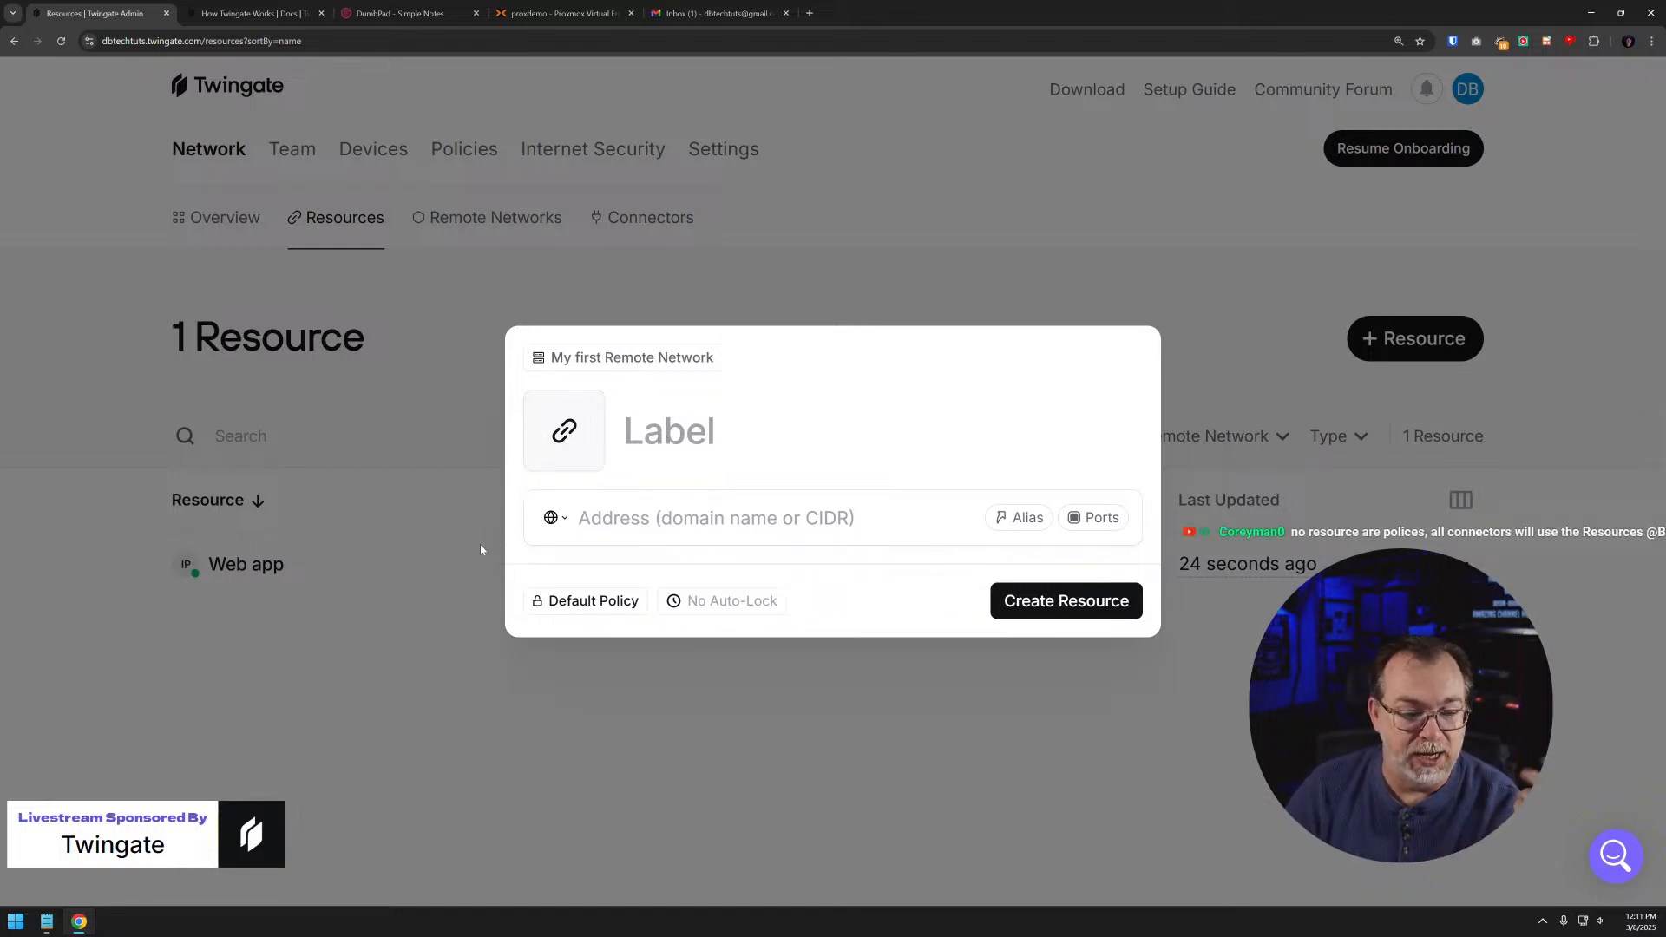
{"action": "left_click", "coordinate": [389, 583]}
- Rename the Web app resource as DumbPad and save the update
{"action": "left_click", "coordinate": [248, 570]}
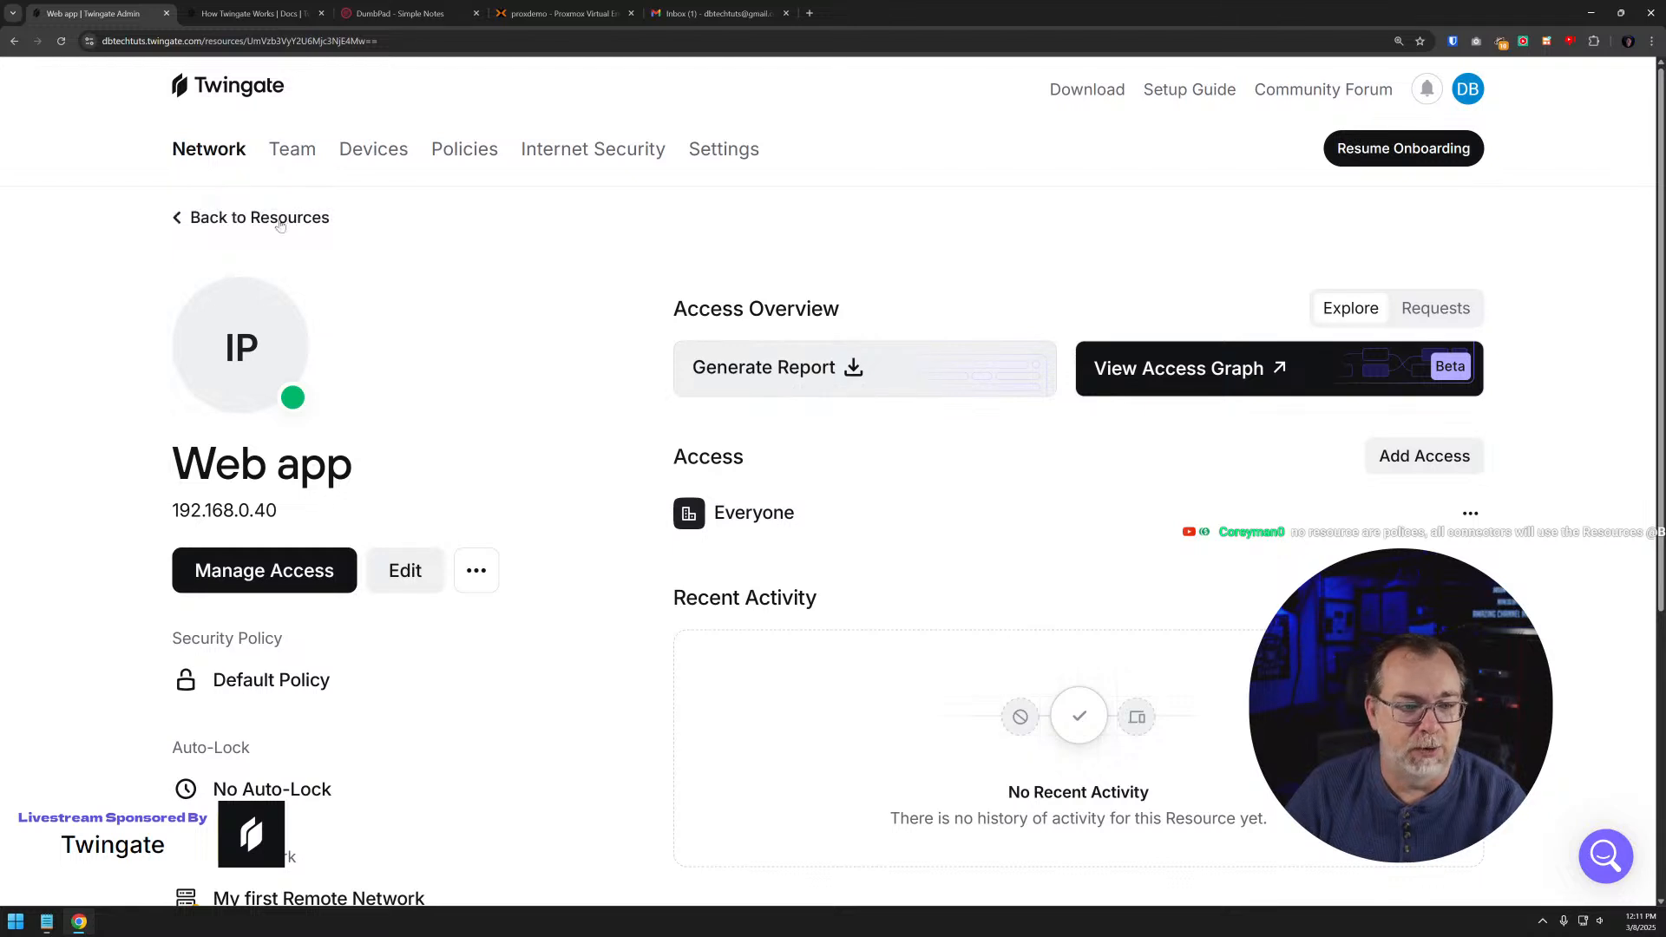
{"action": "double_click", "coordinate": [224, 466]}
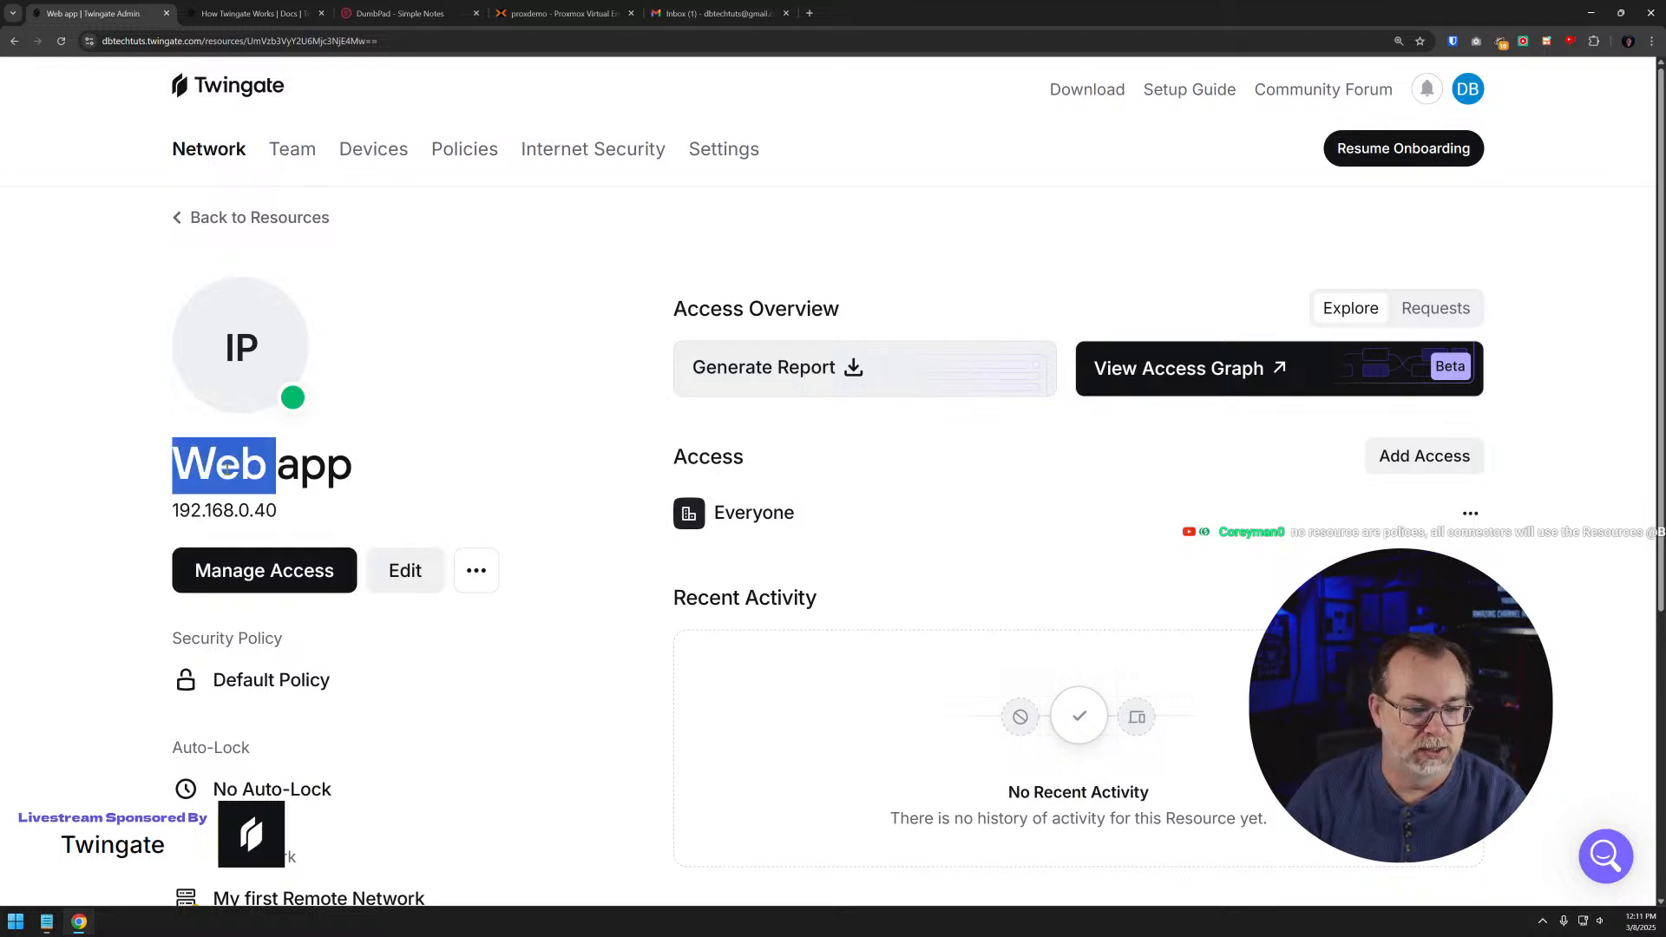
{"action": "left_click", "coordinate": [405, 570]}
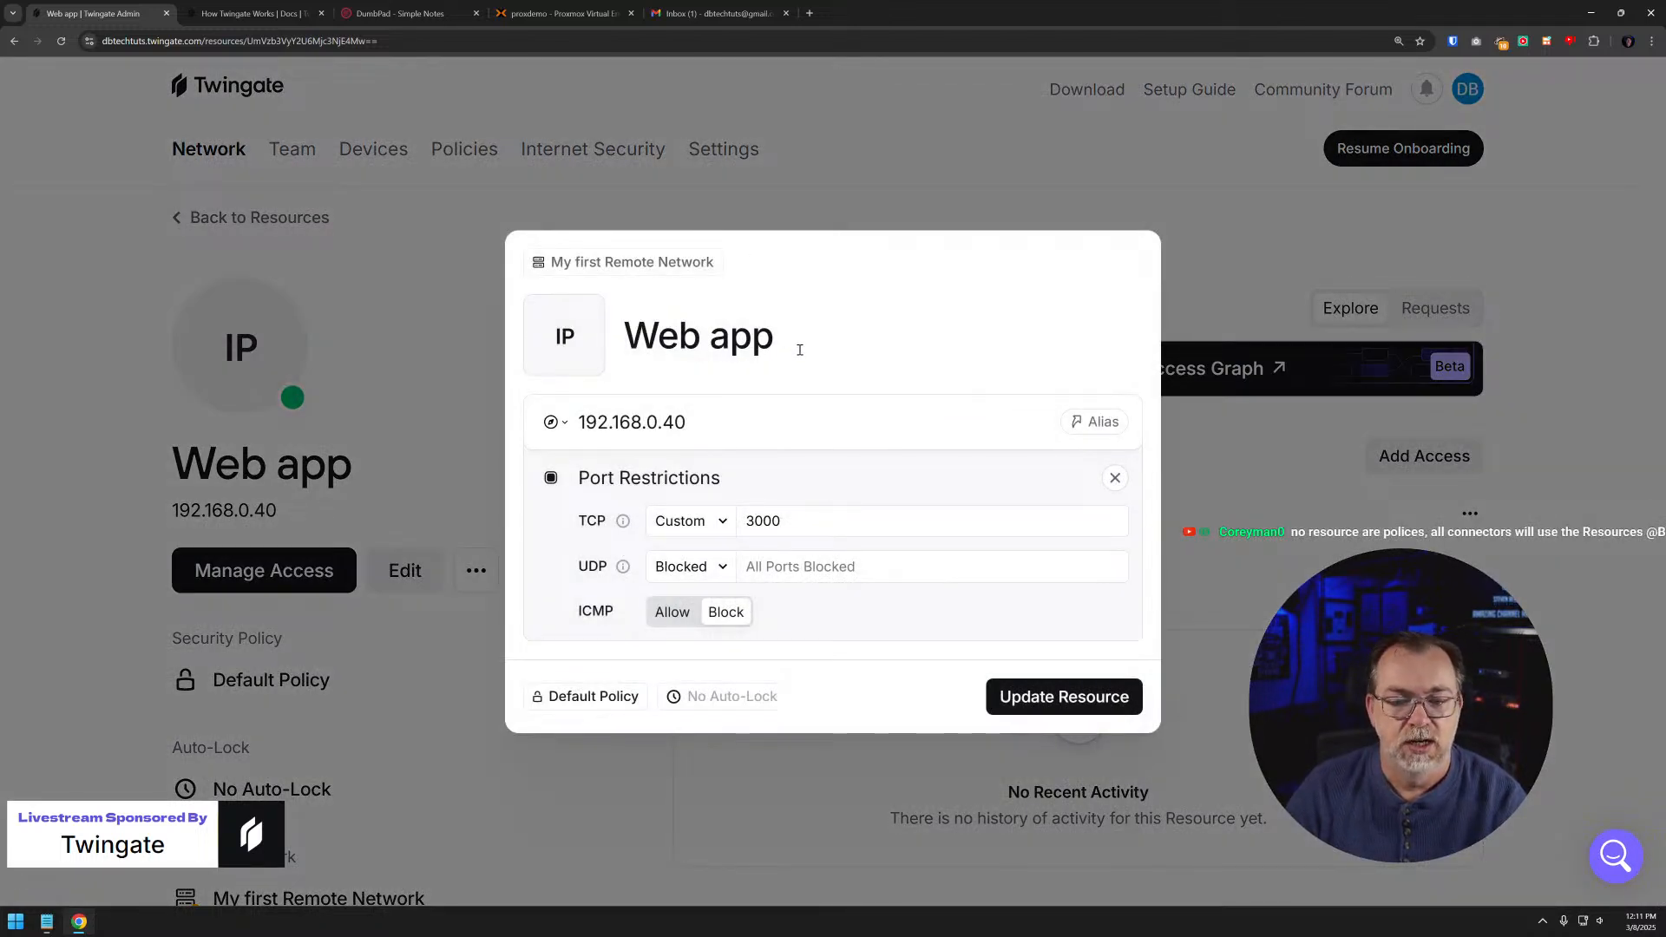
{"action": "left_click_drag", "start_coordinate": [794, 340], "coordinate": [518, 329]}
{"action": "type", "text": "DUmb"}
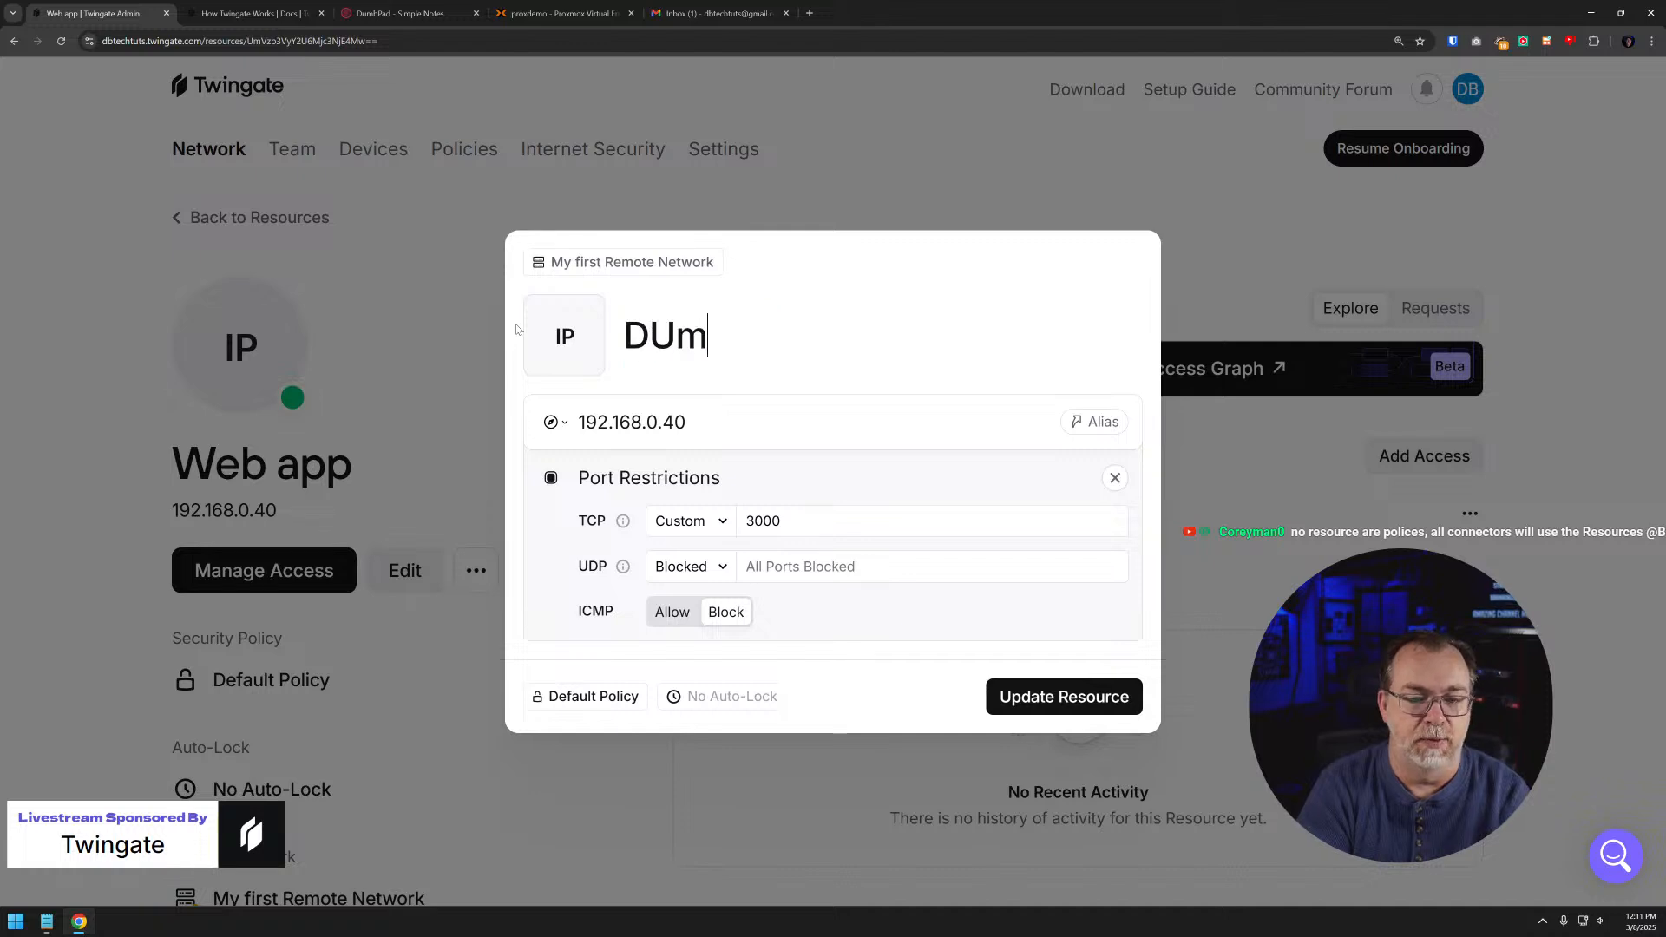
{"action": "key", "text": "BackSpace"}
{"action": "key", "text": "BackSpace"}
{"action": "key", "text": "BackSpace"}
{"action": "type", "text": "umbPad"}
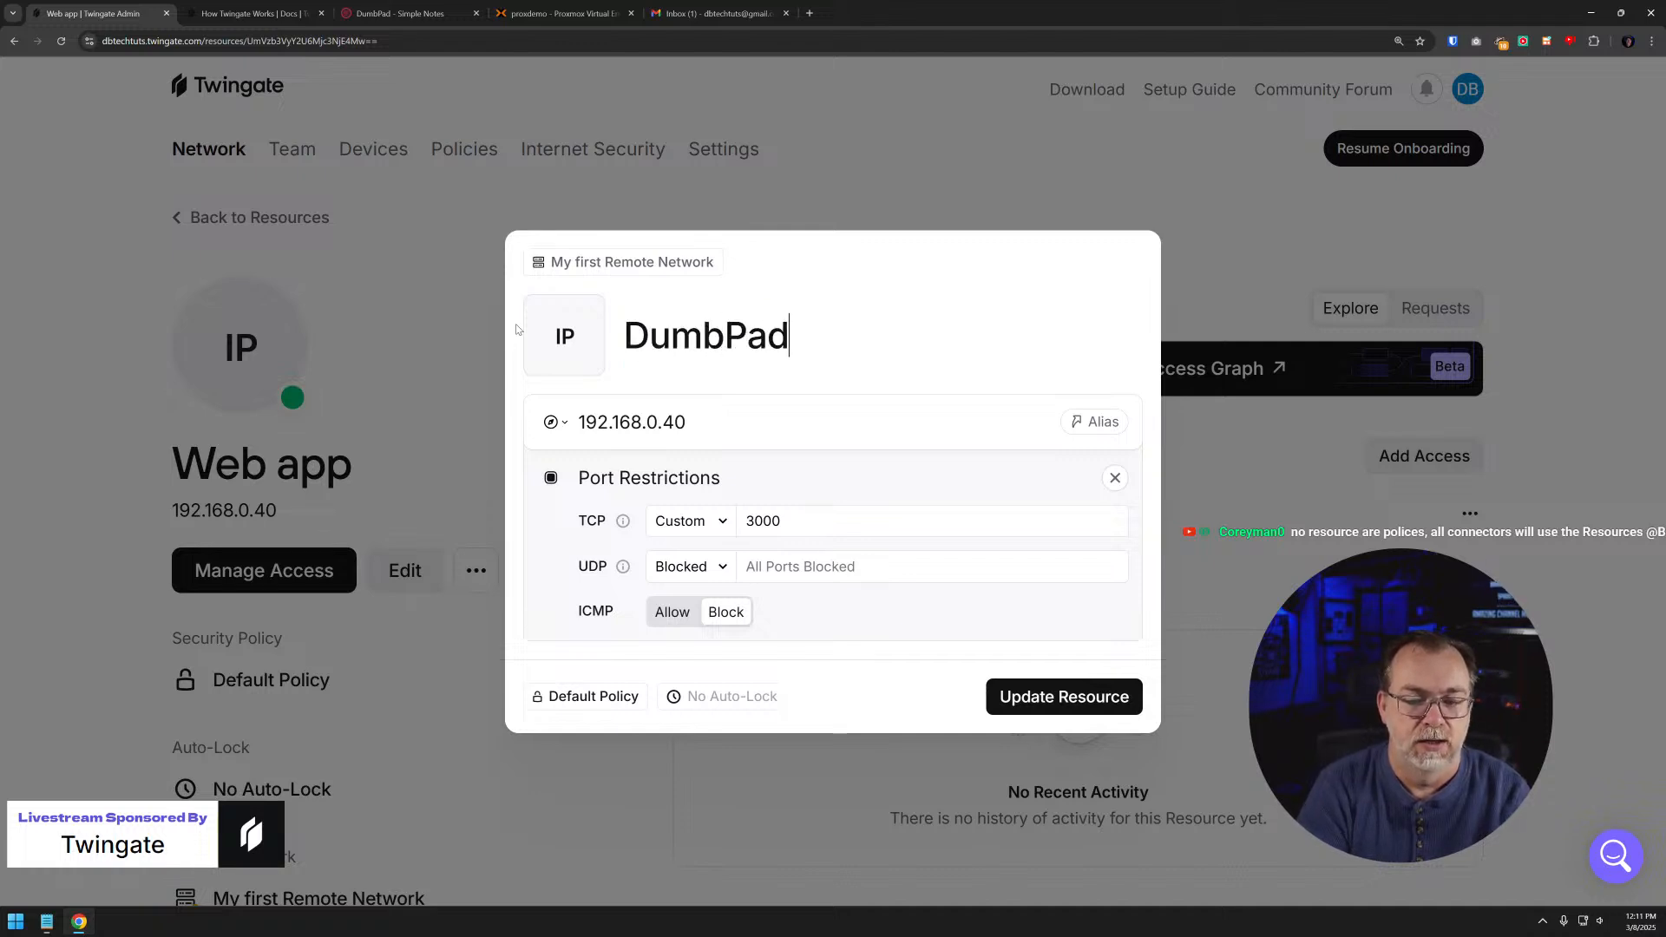
{"action": "left_click", "coordinate": [1053, 696]}
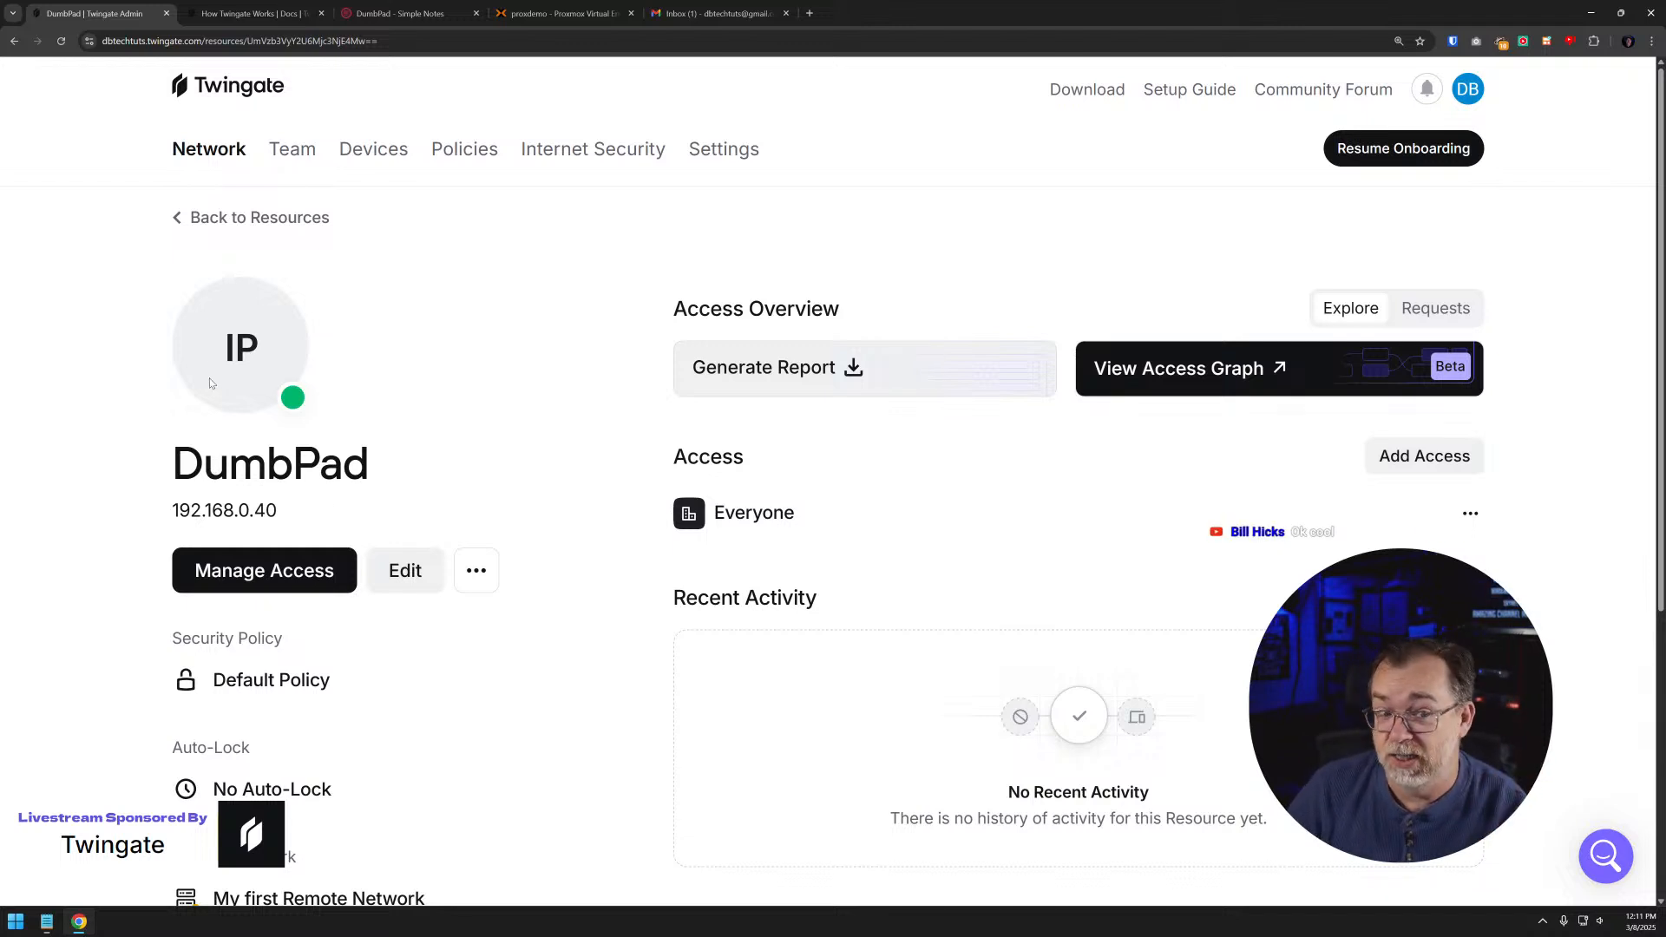
- Return from DumbPad to the resources list, view and dismiss the blank resource form, and look over the overview and resource entries
{"action": "left_click", "coordinate": [260, 217]}
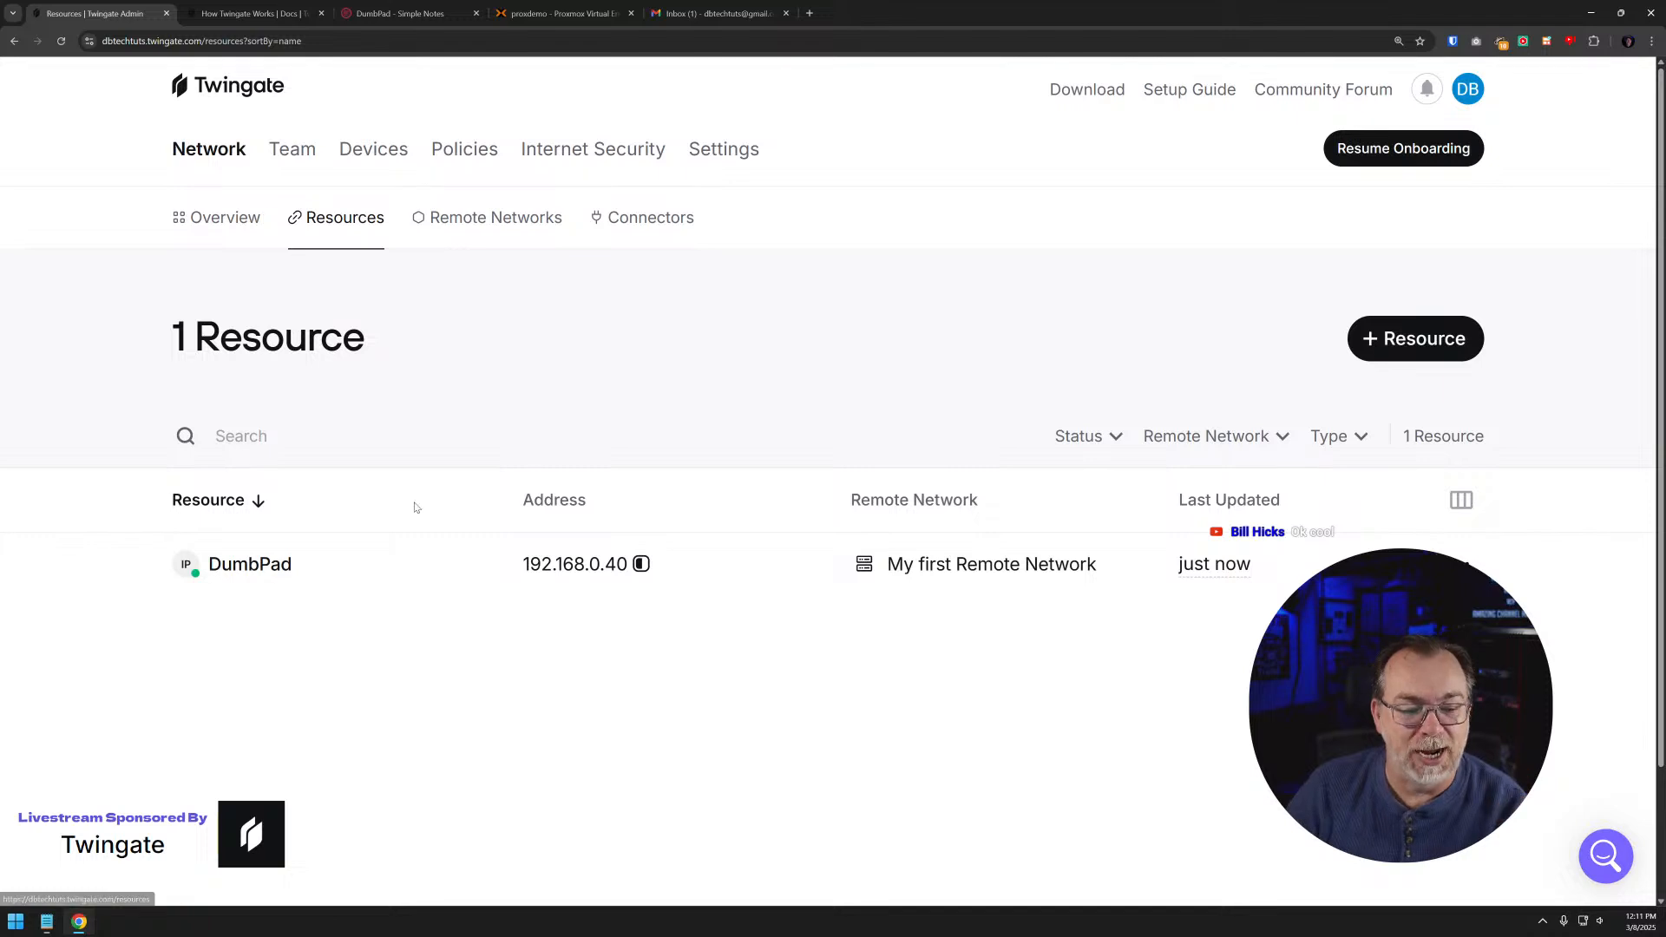
{"action": "left_click", "coordinate": [1406, 345]}
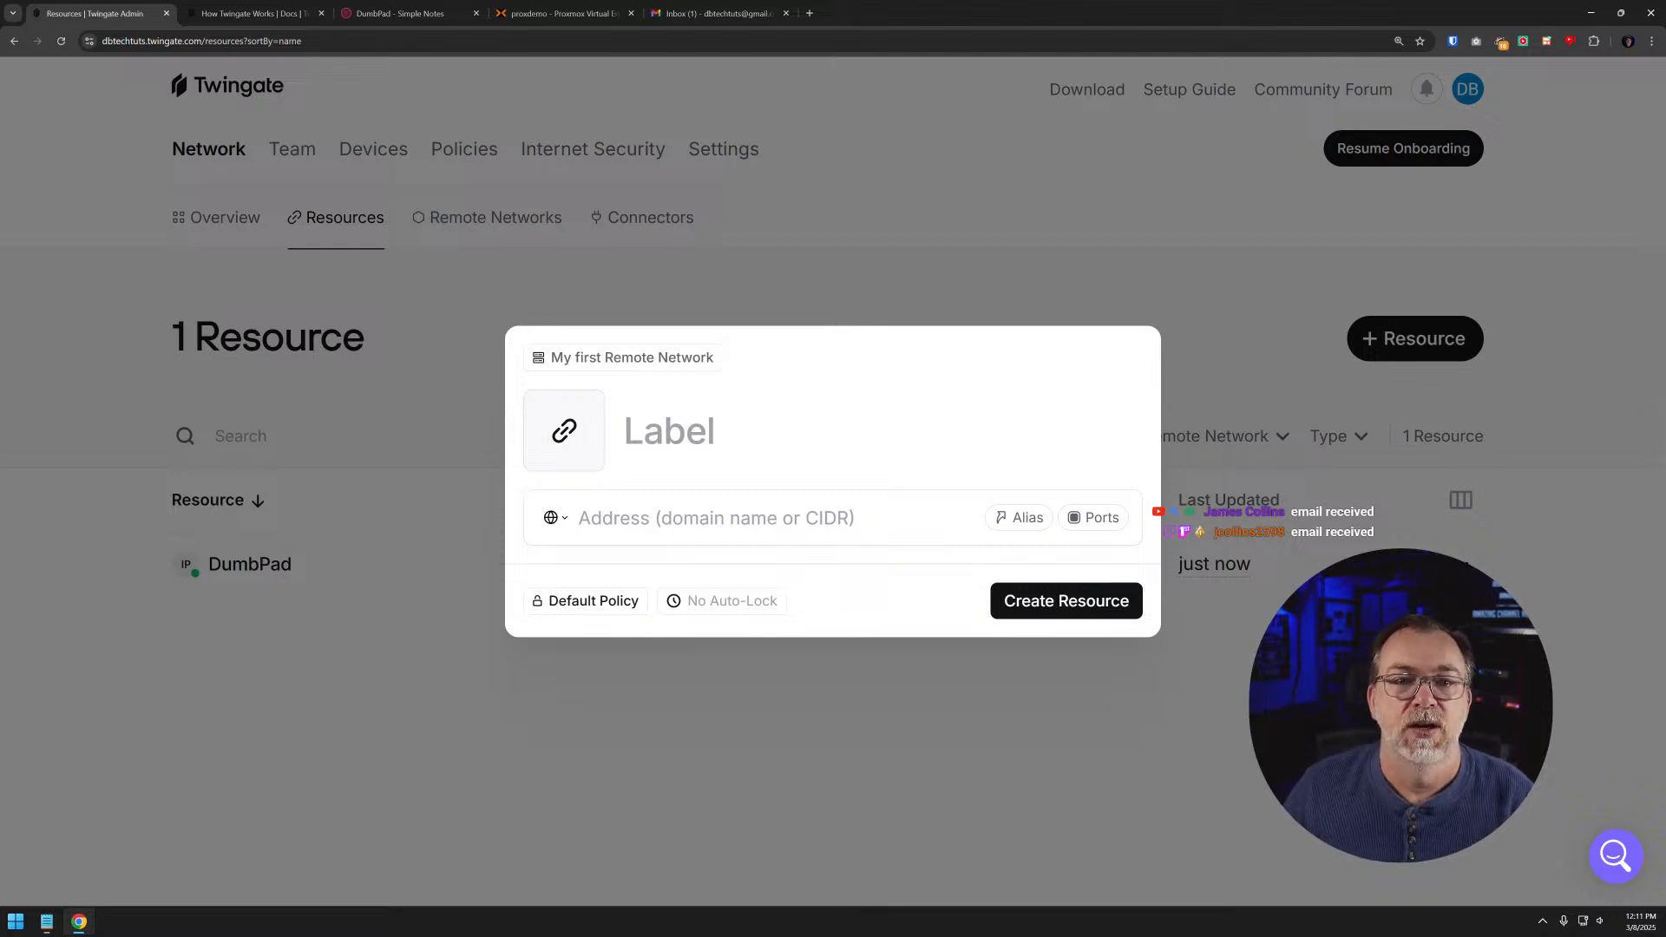
{"action": "left_click", "coordinate": [841, 160]}
{"action": "left_click", "coordinate": [236, 241]}
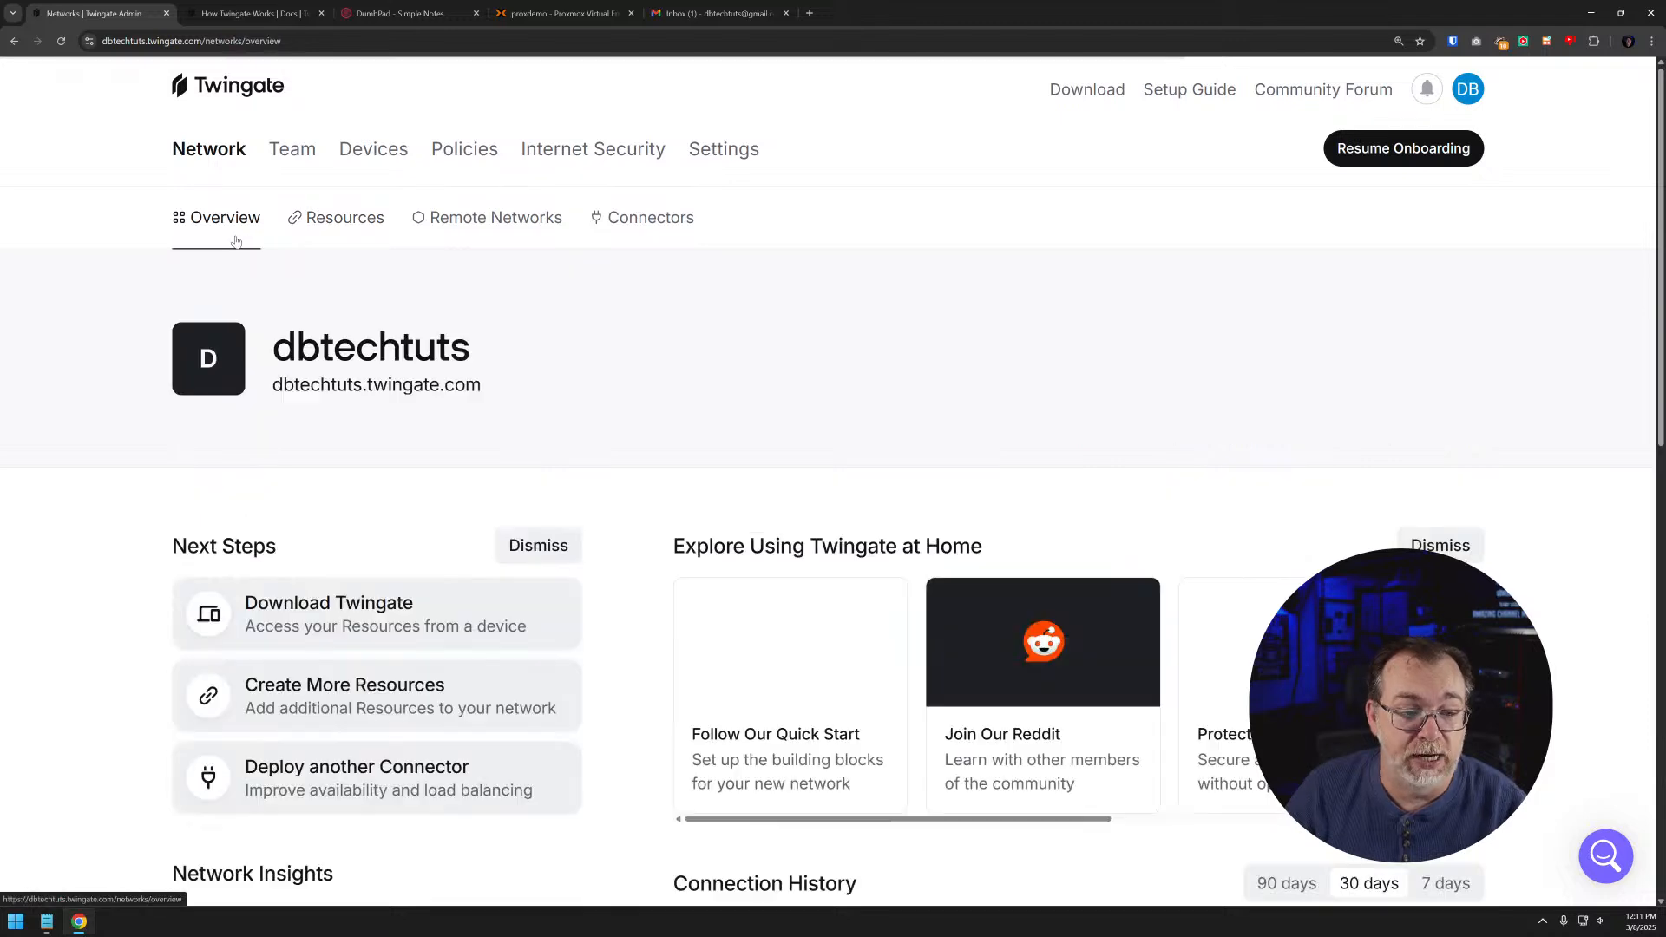
{"action": "left_click", "coordinate": [321, 217]}
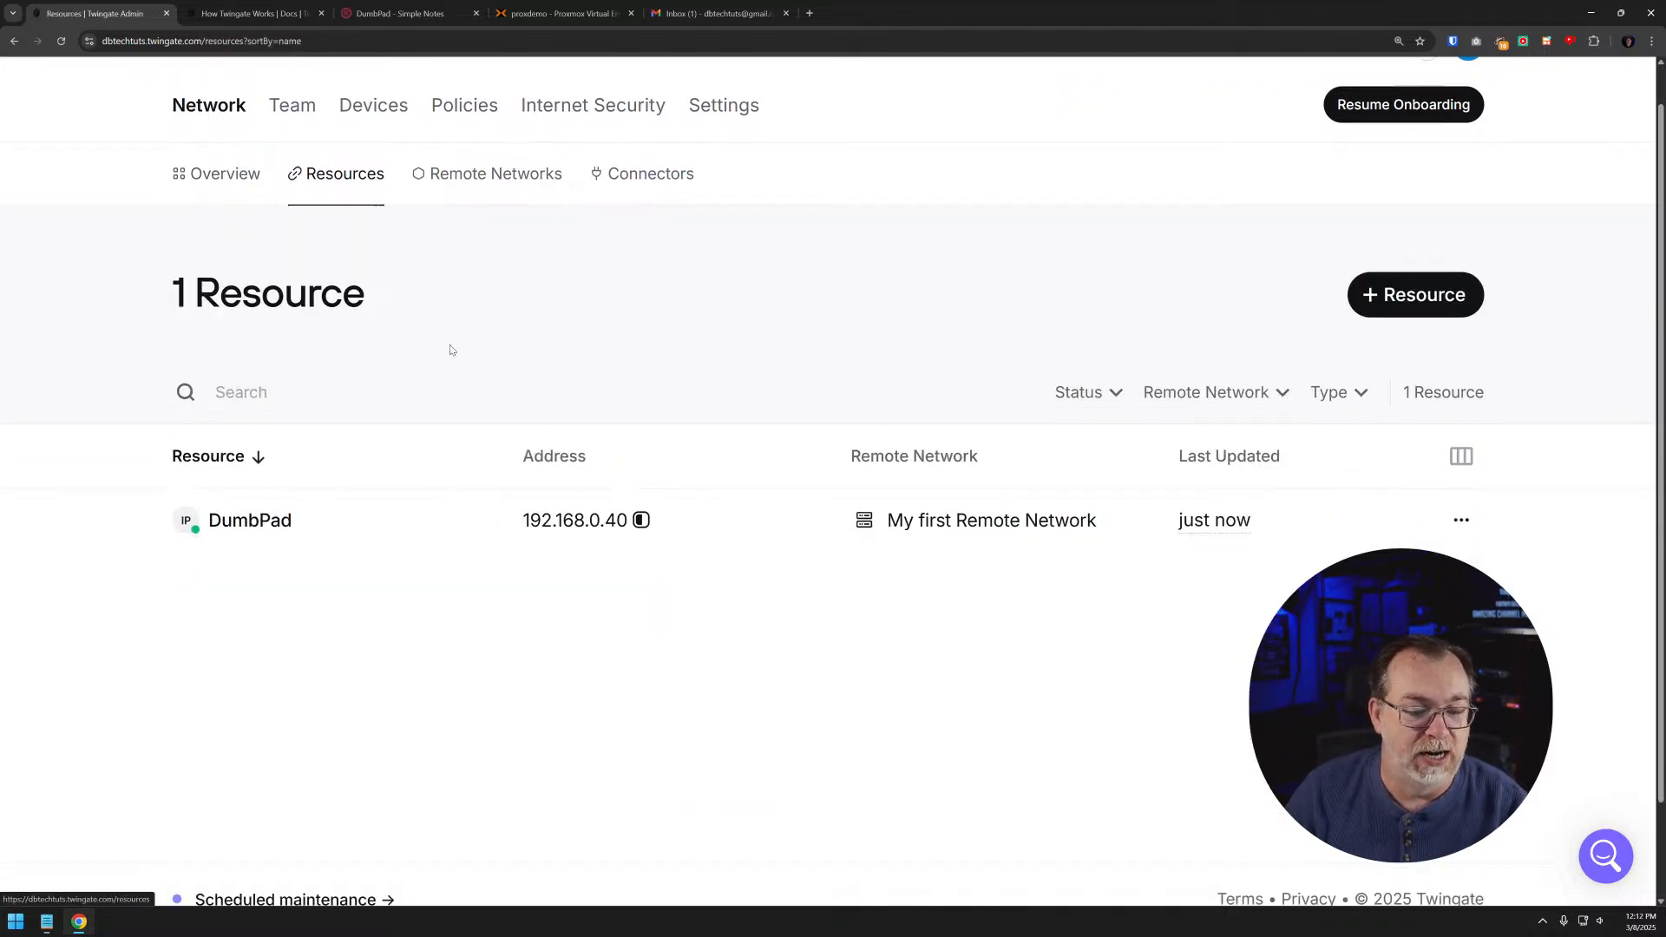
{"action": "scroll", "coordinate": [451, 350], "scroll_direction": "down", "scroll_amount": 1}
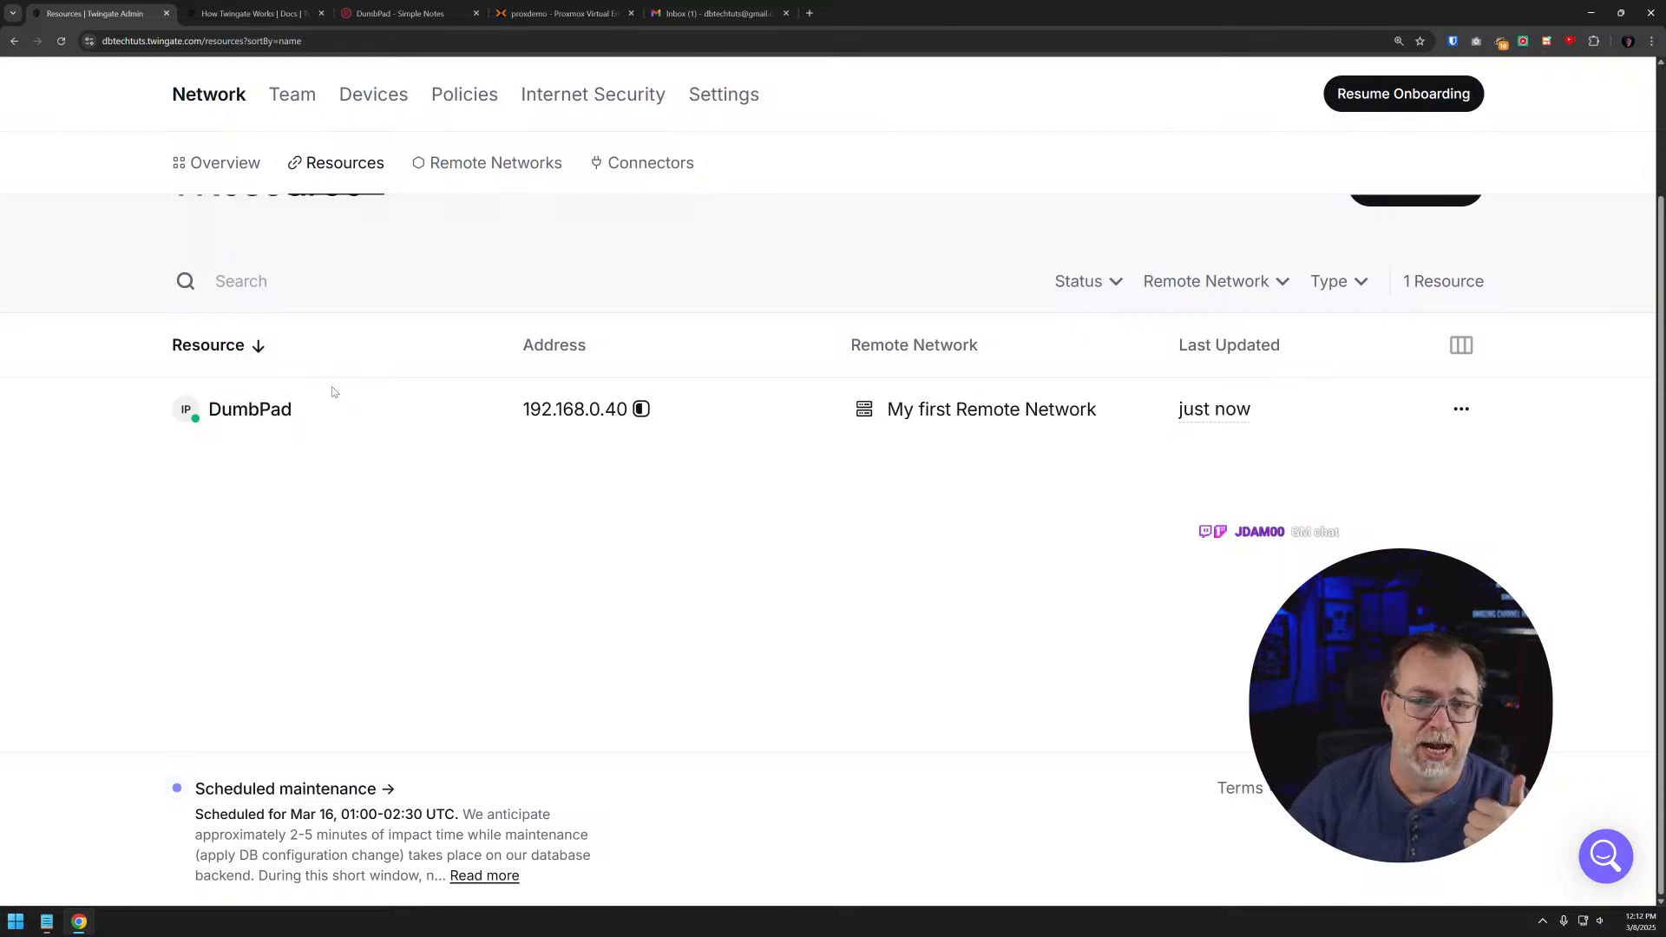
{"action": "scroll", "coordinate": [243, 359], "scroll_direction": "up", "scroll_amount": 3}
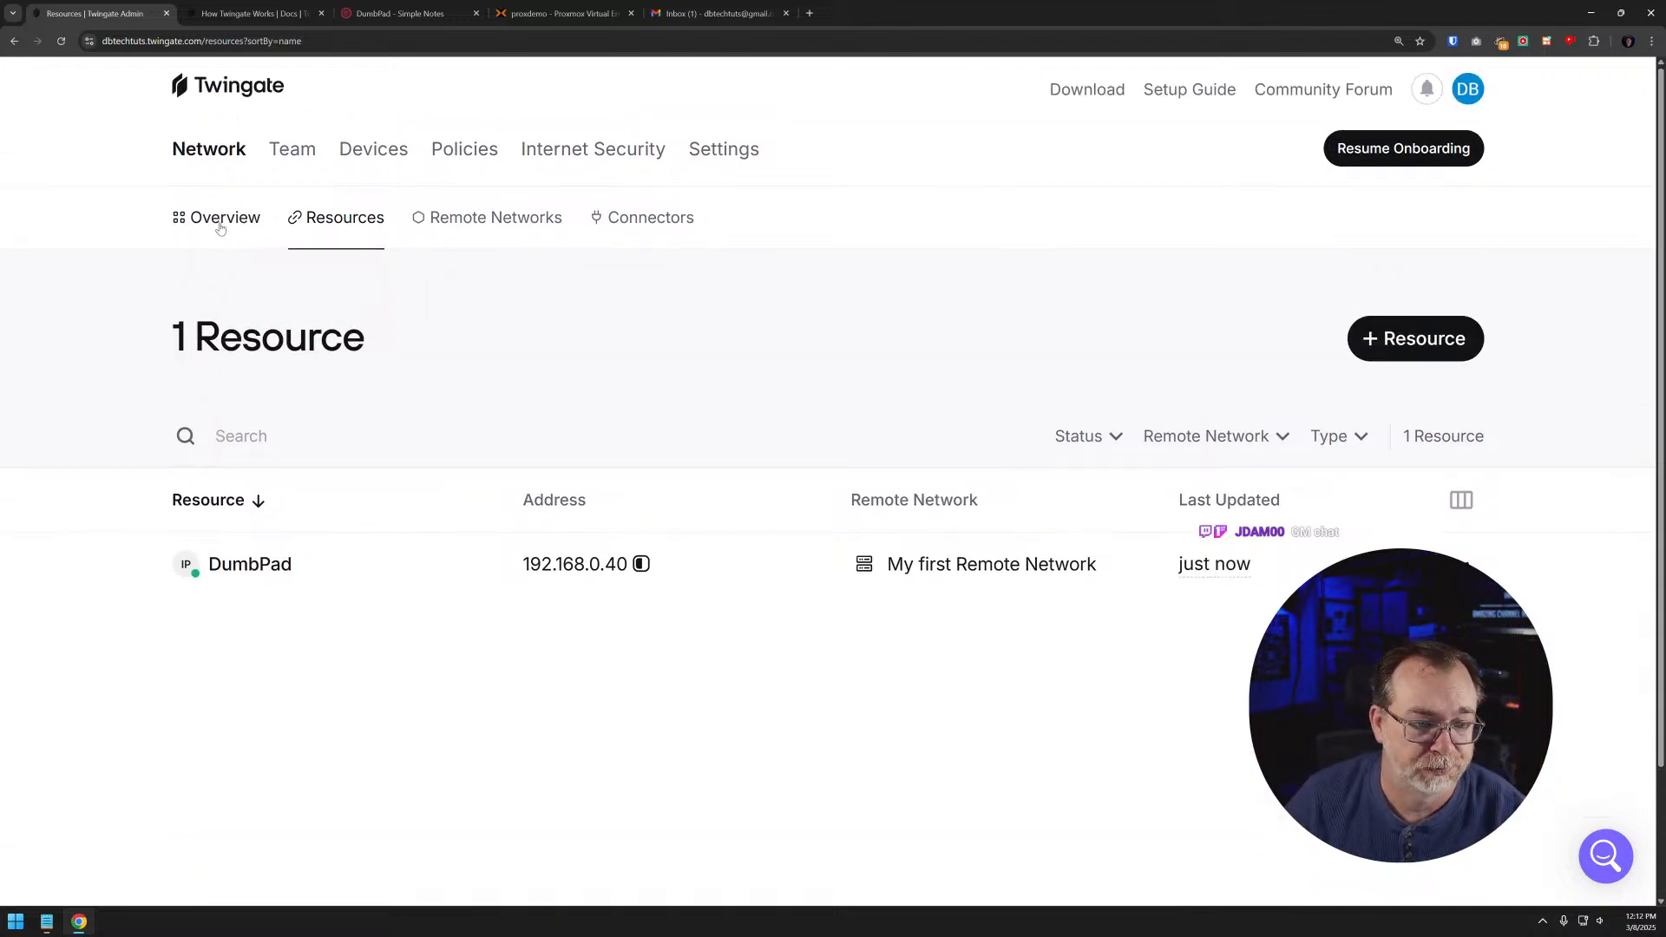
- View the network overview's user roles and recent activity, and return to the resources list
{"action": "left_click", "coordinate": [221, 224]}
{"action": "scroll", "coordinate": [440, 354], "scroll_direction": "down", "scroll_amount": 8}
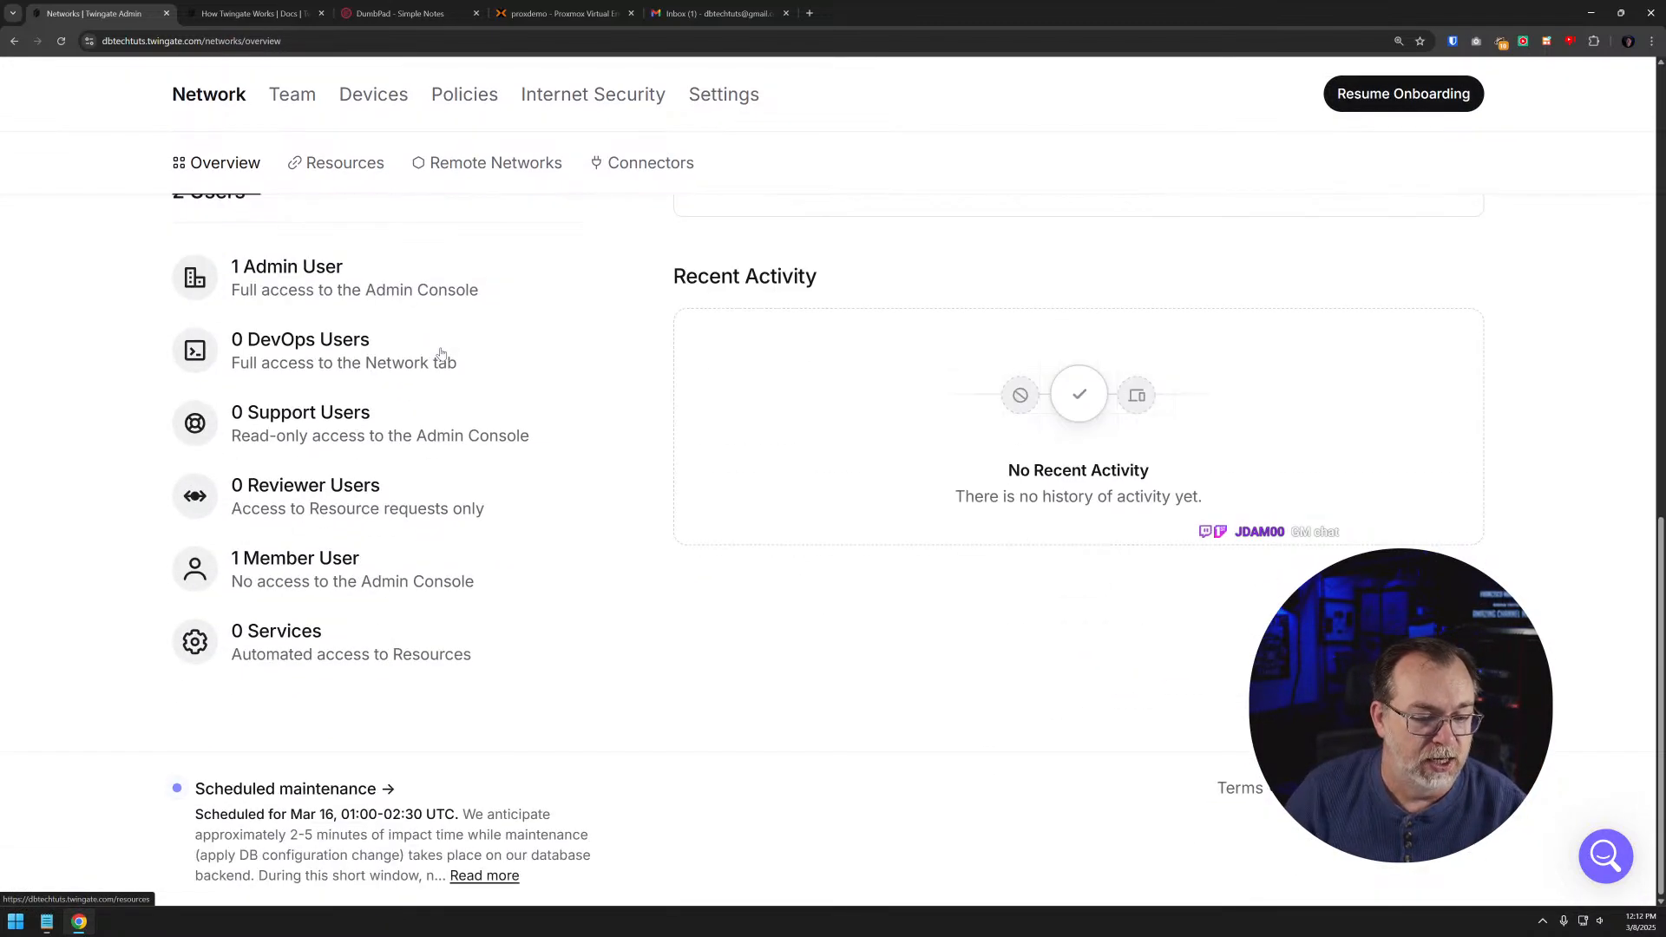
{"action": "scroll", "coordinate": [441, 354], "scroll_direction": "up", "scroll_amount": 6}
{"action": "left_click", "coordinate": [344, 163]}
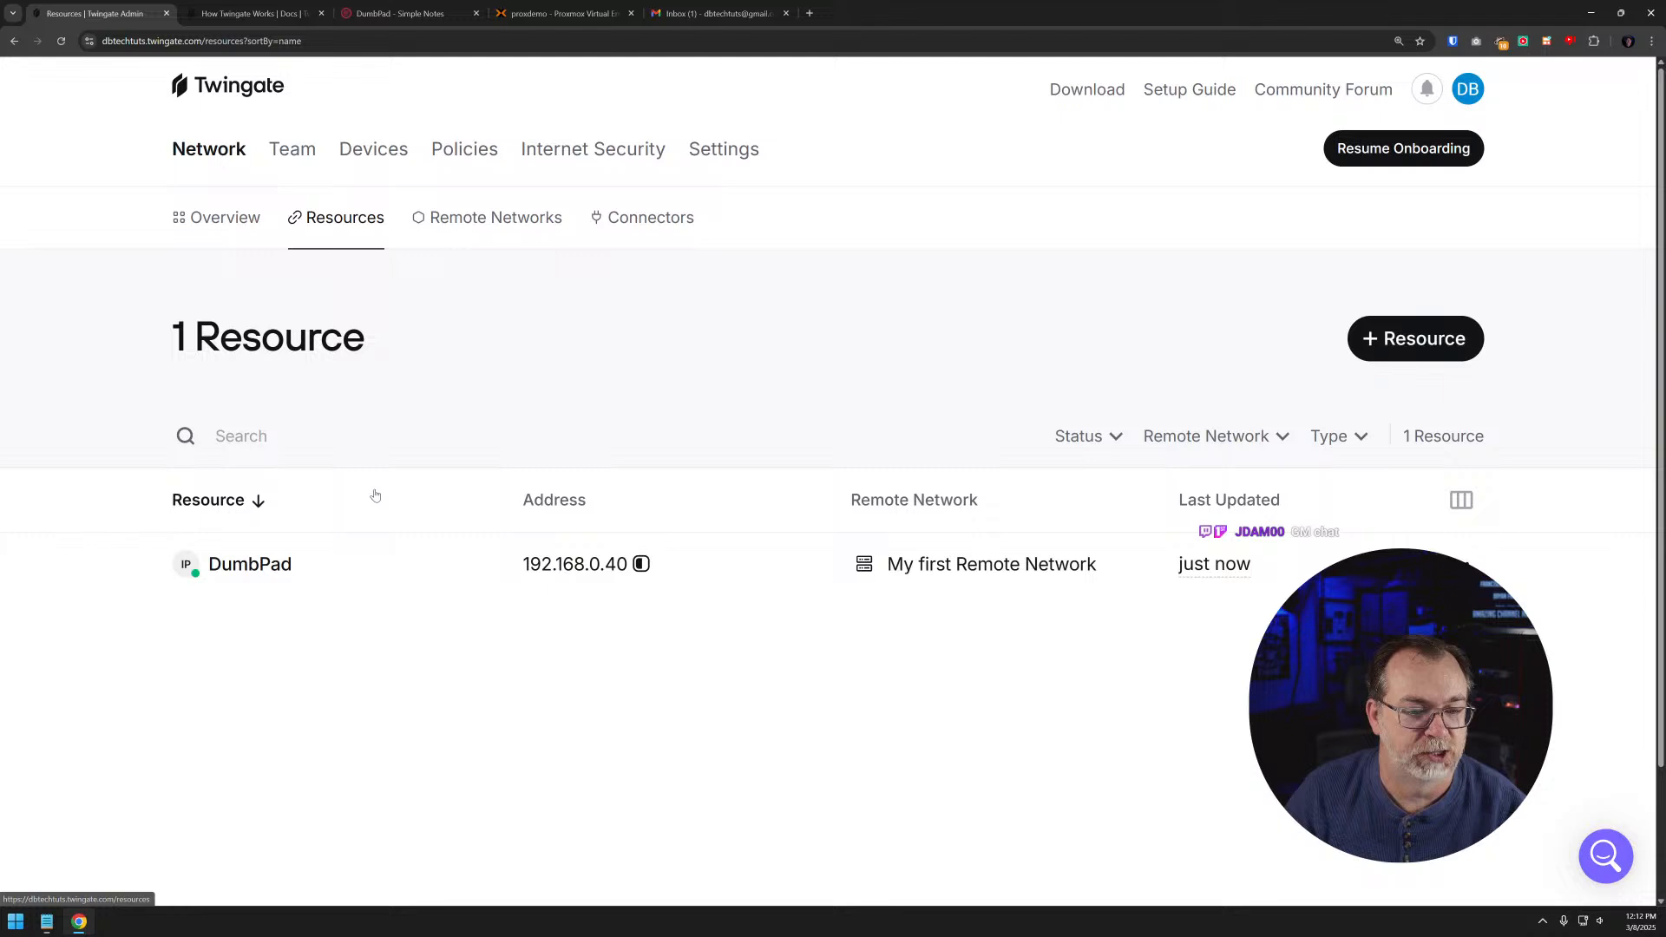
- Examine DumbPad's auto-lock choices, remote network, protocol restrictions and access list, leaving No Auto-Lock in place
{"action": "left_click", "coordinate": [346, 574]}
{"action": "scroll", "coordinate": [427, 502], "scroll_direction": "down", "scroll_amount": 5}
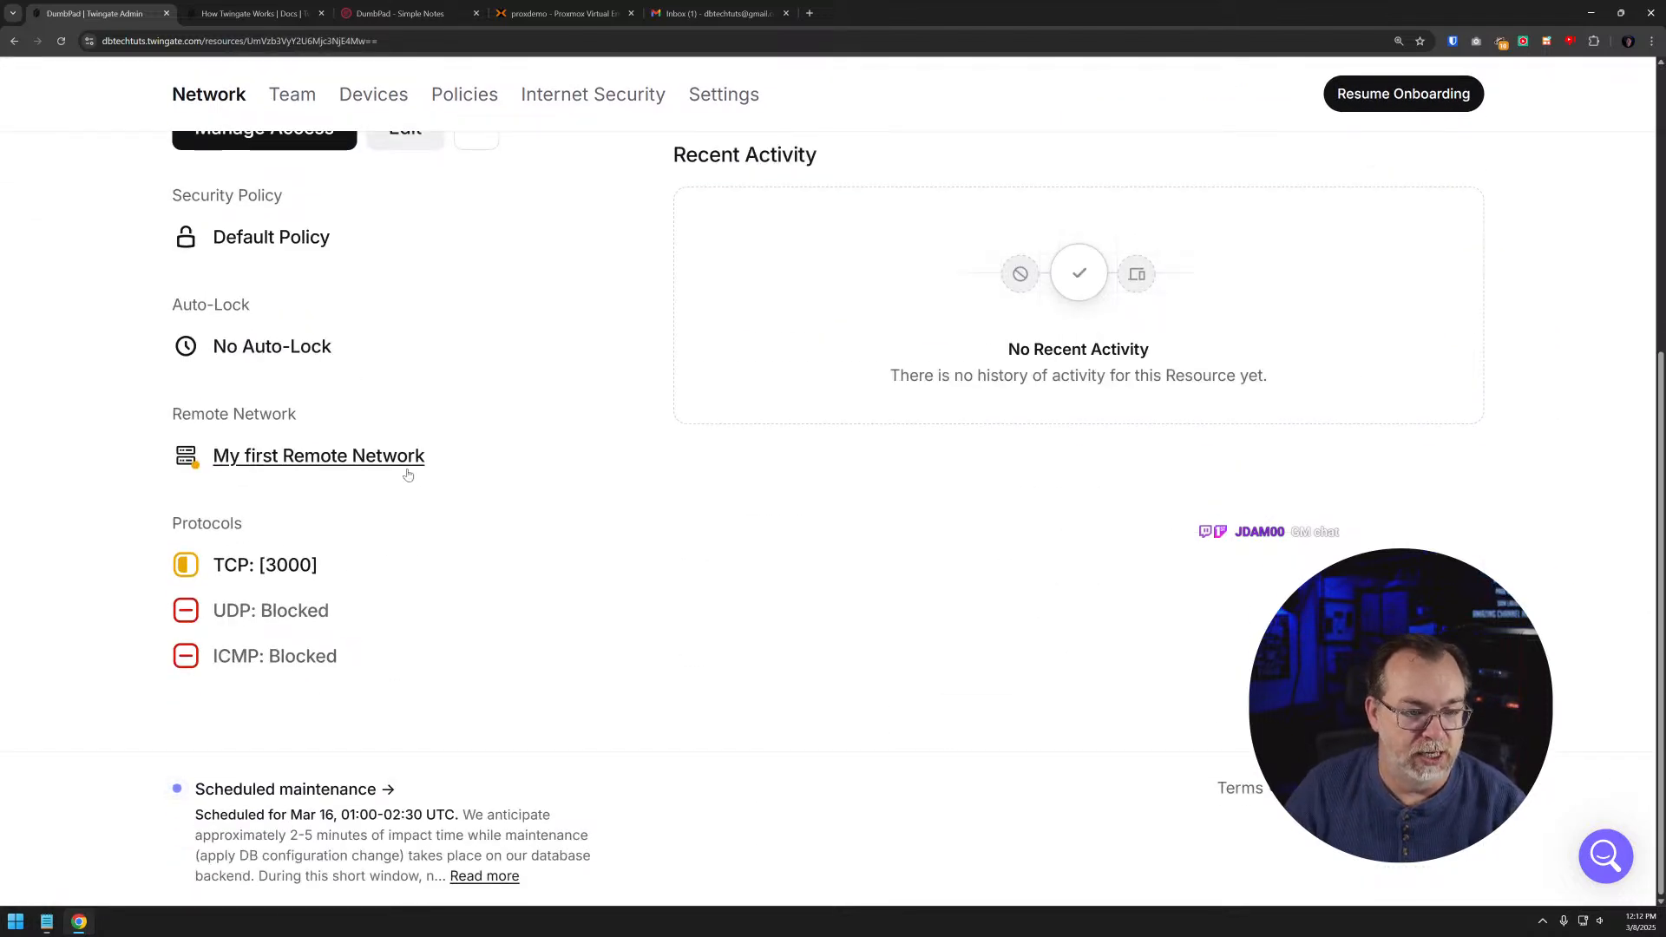
{"action": "left_click", "coordinate": [289, 347]}
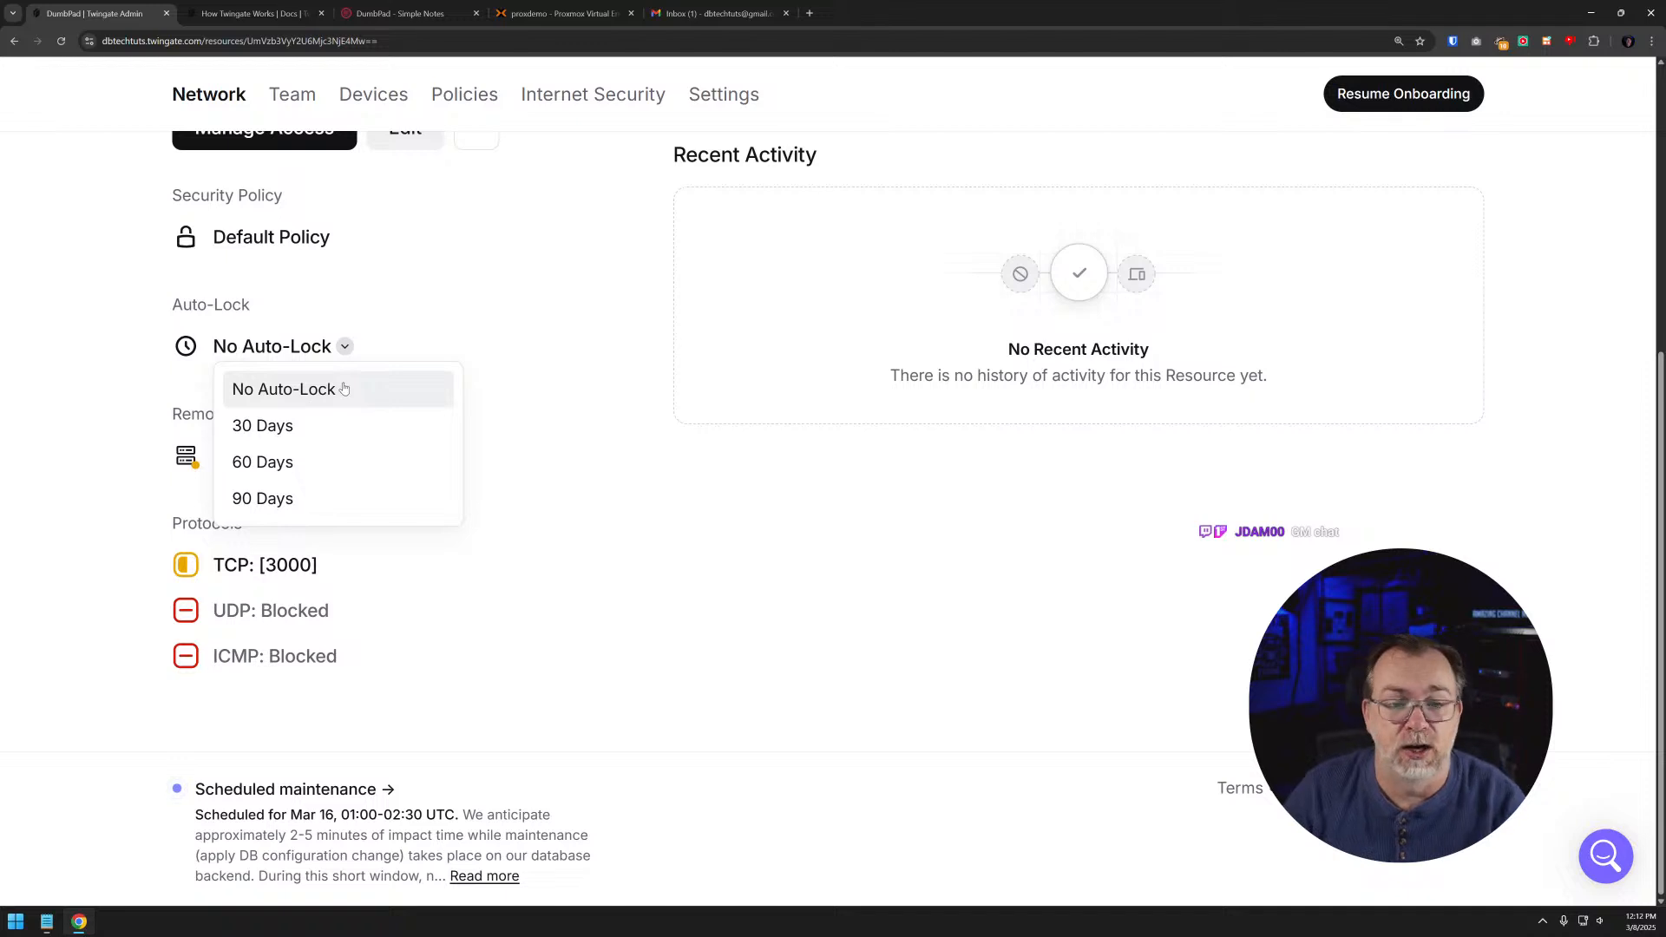
{"action": "left_click", "coordinate": [599, 484]}
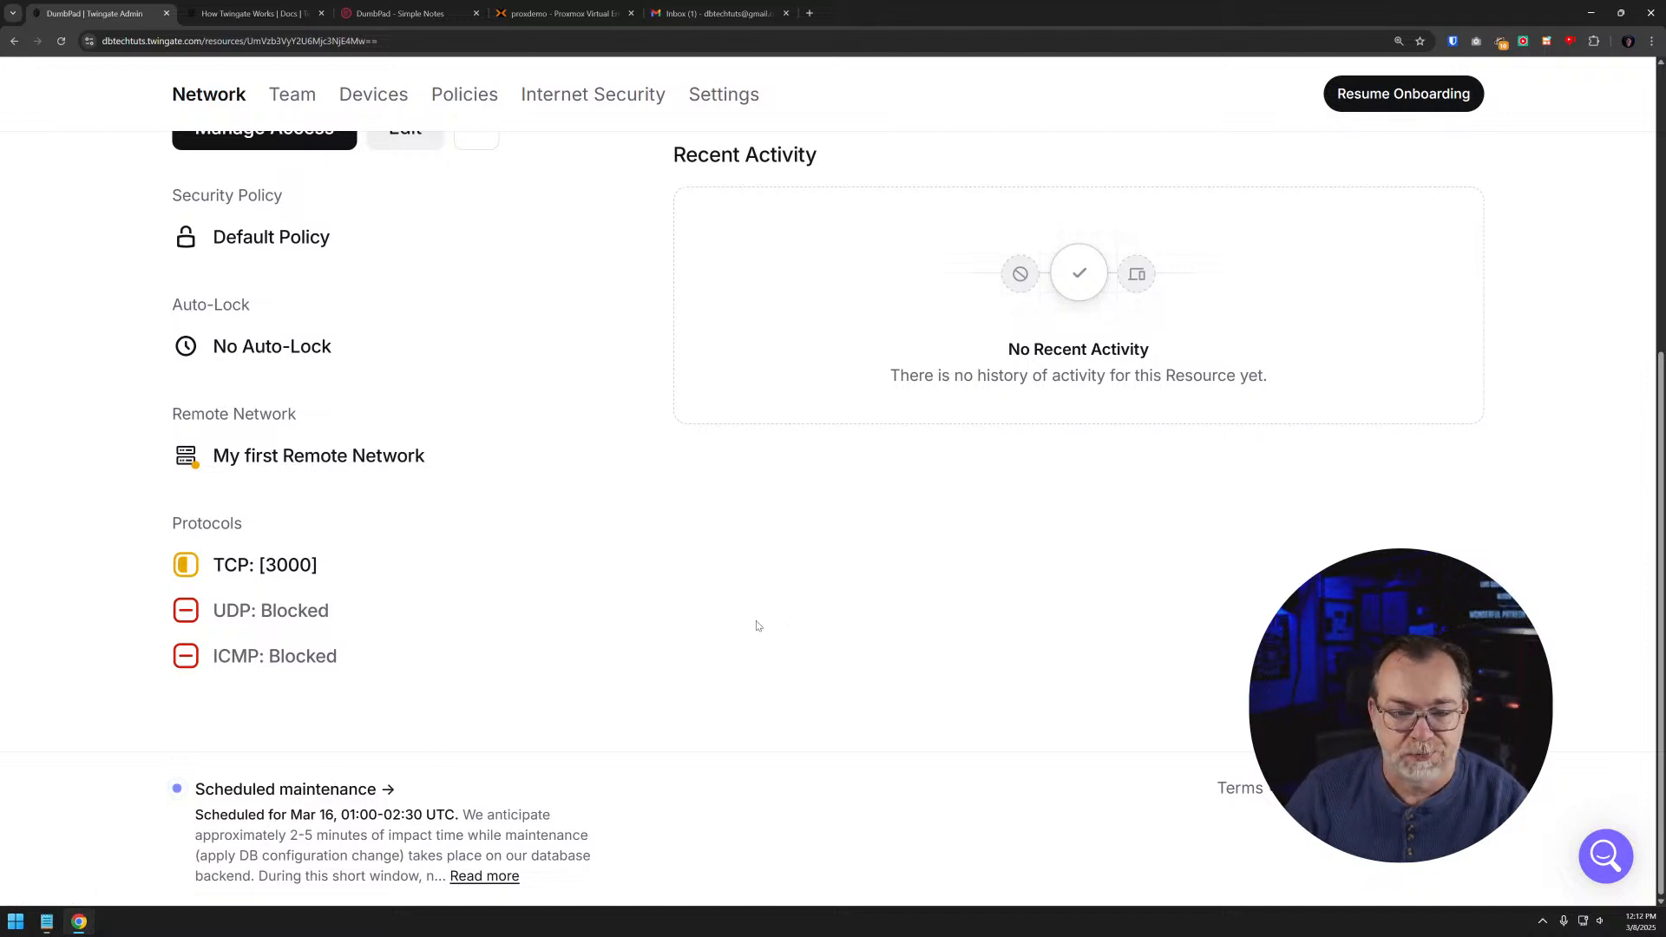
{"action": "scroll", "coordinate": [758, 624], "scroll_direction": "up", "scroll_amount": 5}
{"action": "scroll", "coordinate": [833, 639], "scroll_direction": "down", "scroll_amount": 2}
{"action": "scroll", "coordinate": [833, 639], "scroll_direction": "up", "scroll_amount": 2}
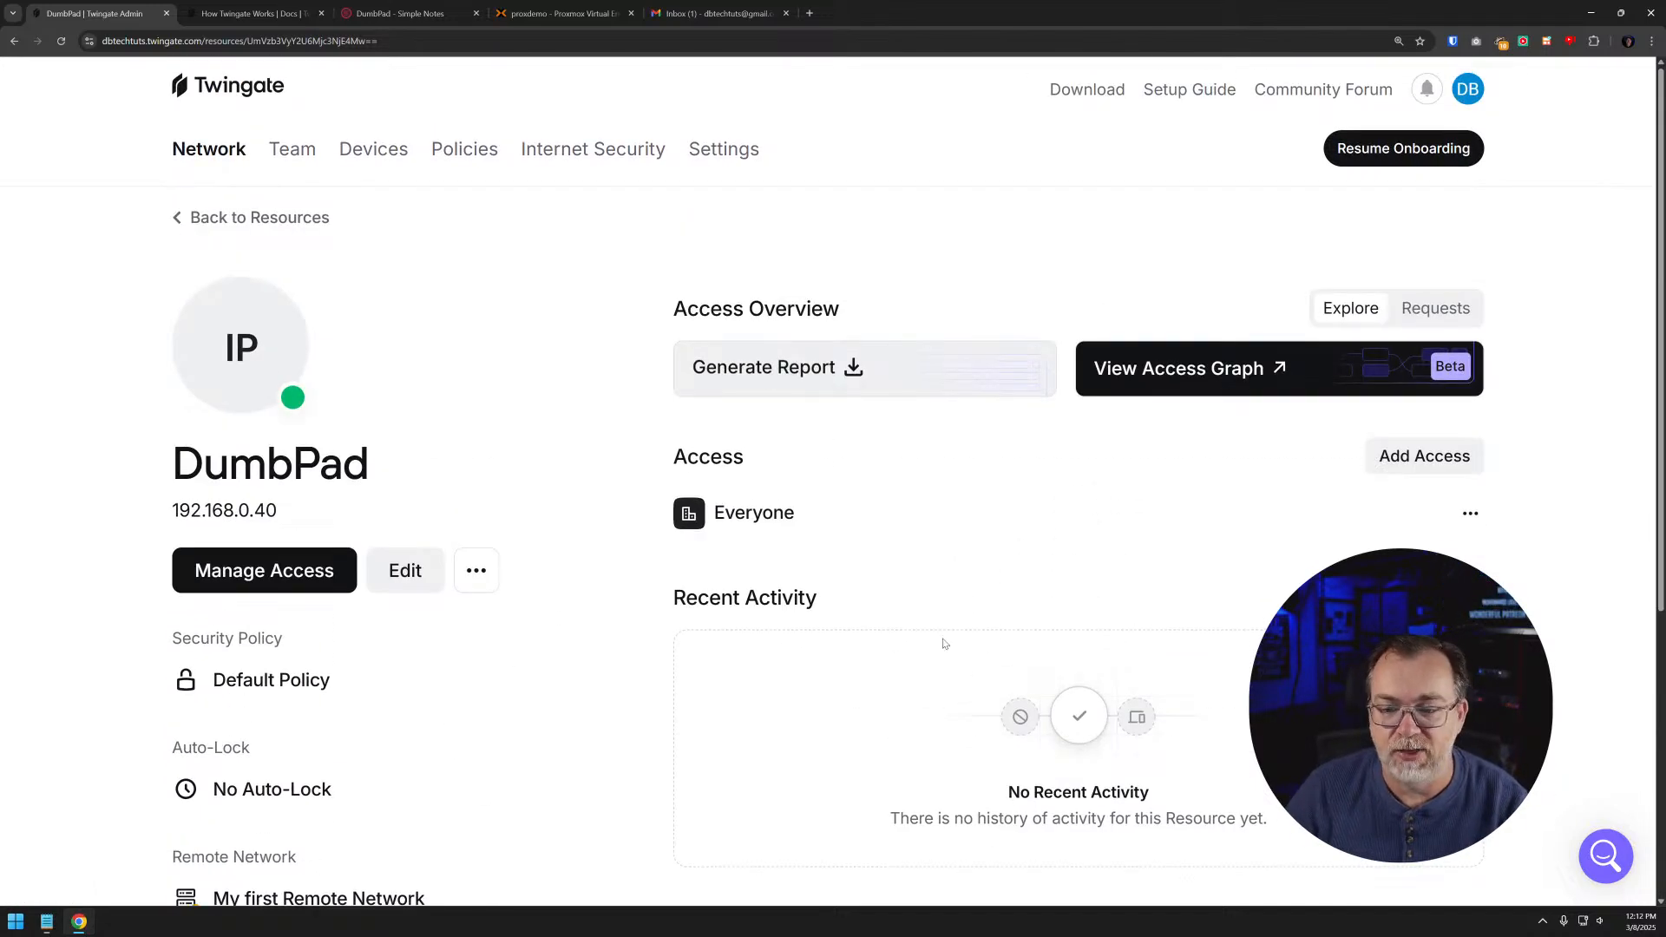
{"action": "scroll", "coordinate": [833, 655], "scroll_direction": "down", "scroll_amount": 2}
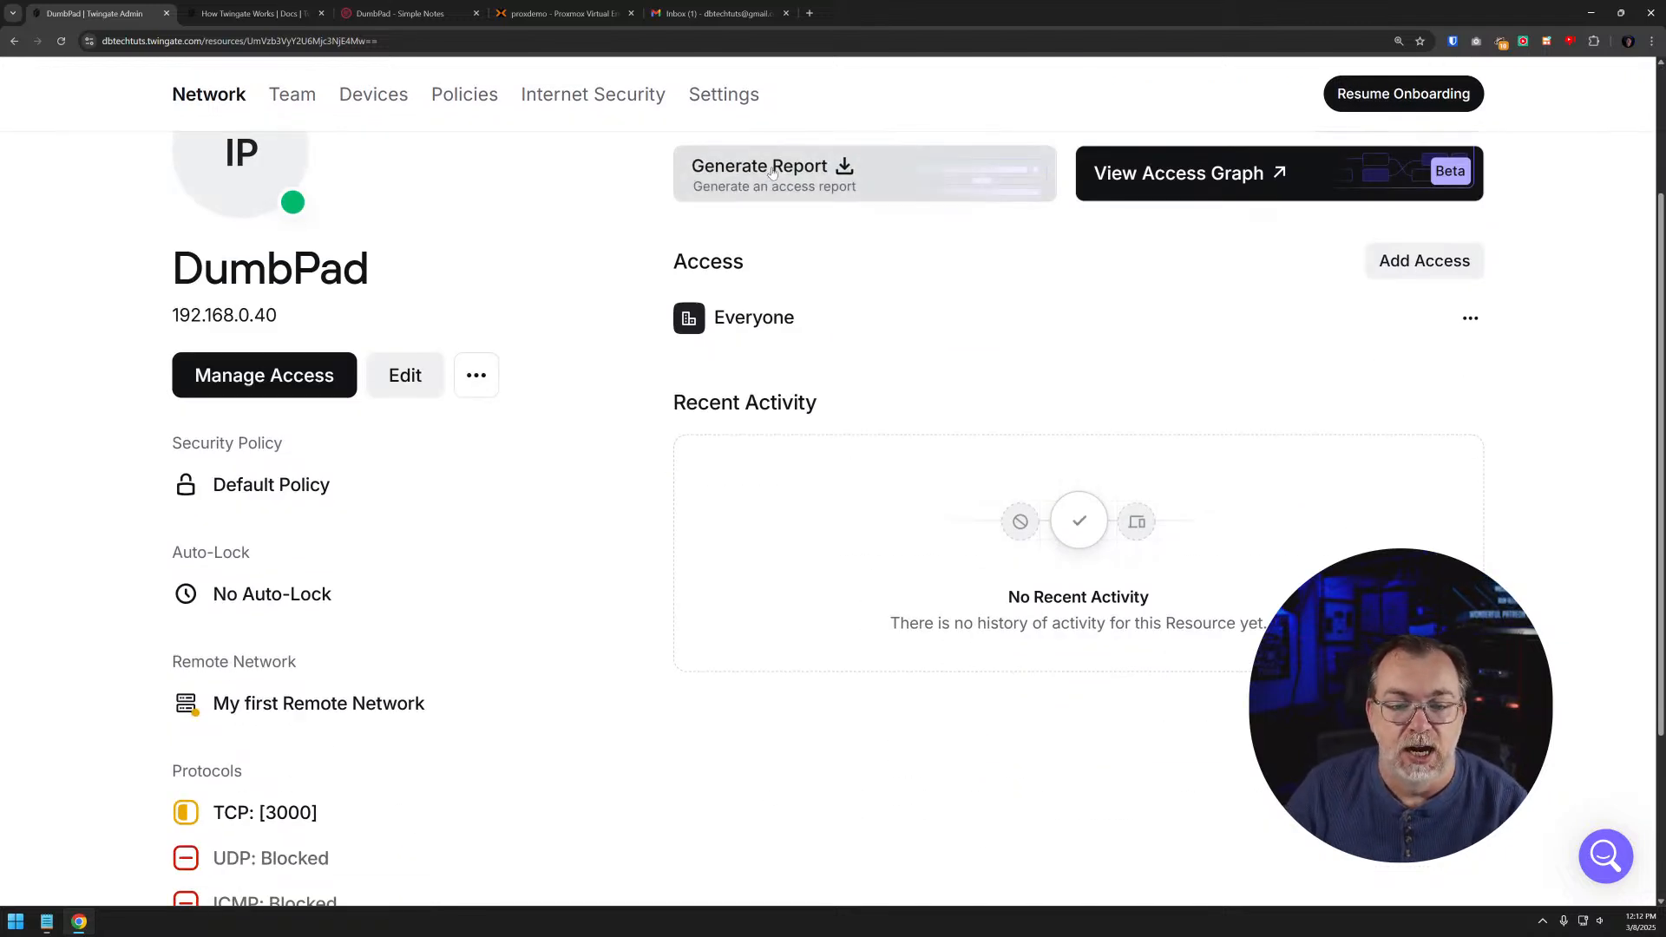
- Open the Everyone group from DumbPad's access list, view the groups list and reopen Everyone to check its members
{"action": "left_click", "coordinate": [752, 326]}
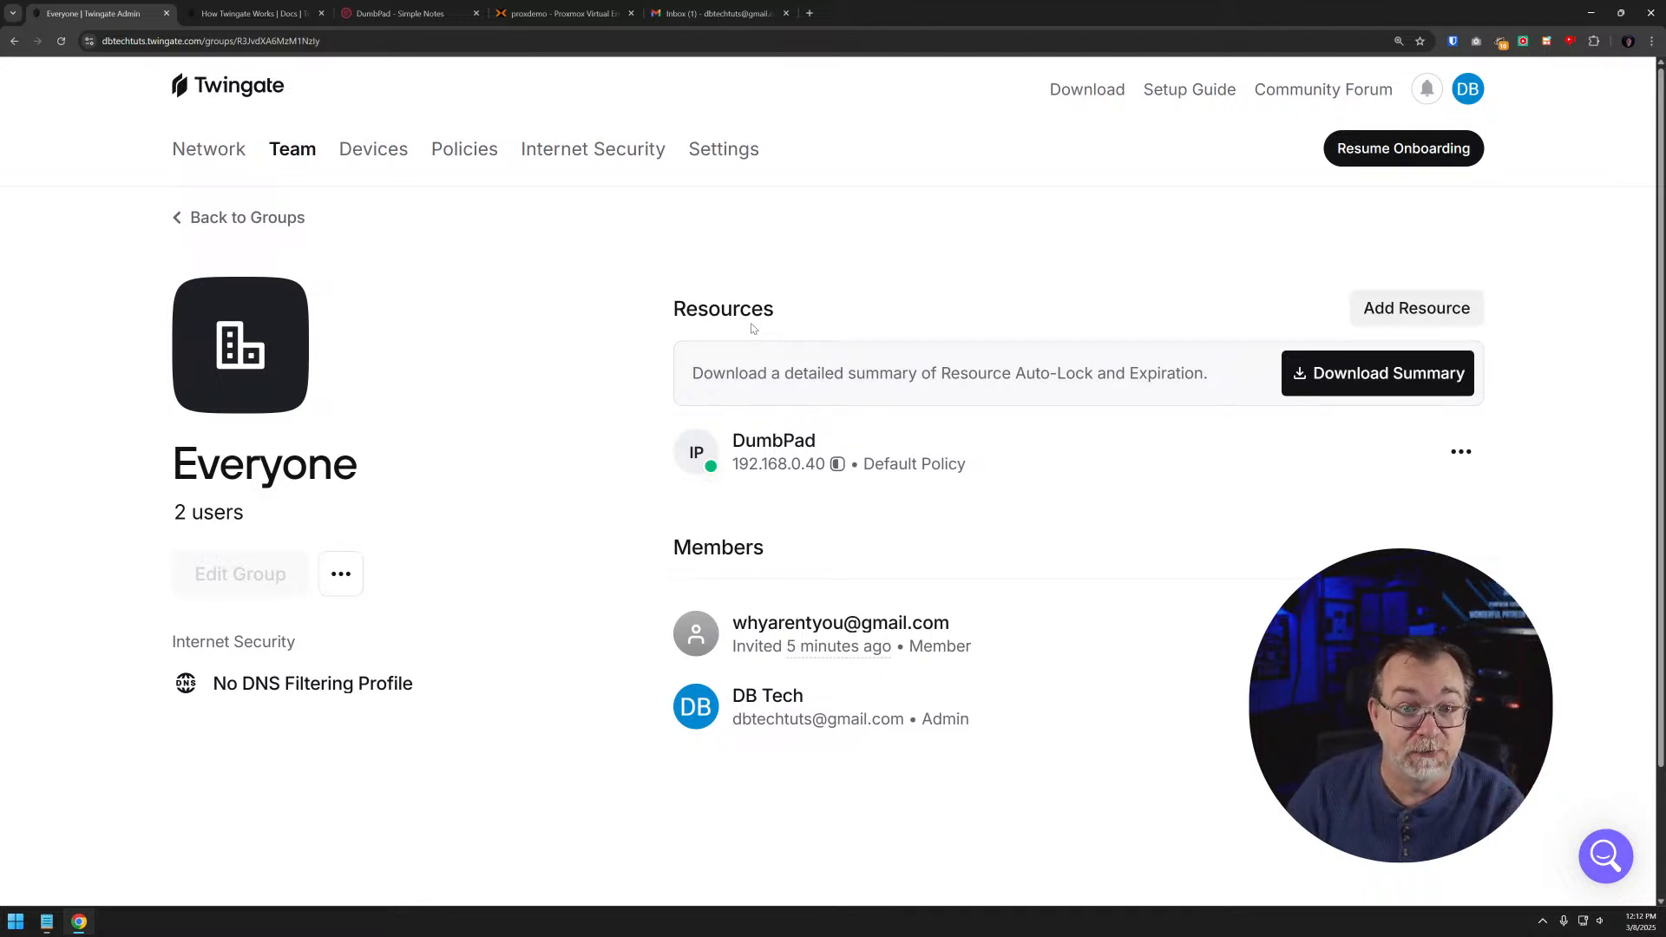
{"action": "left_click", "coordinate": [243, 218]}
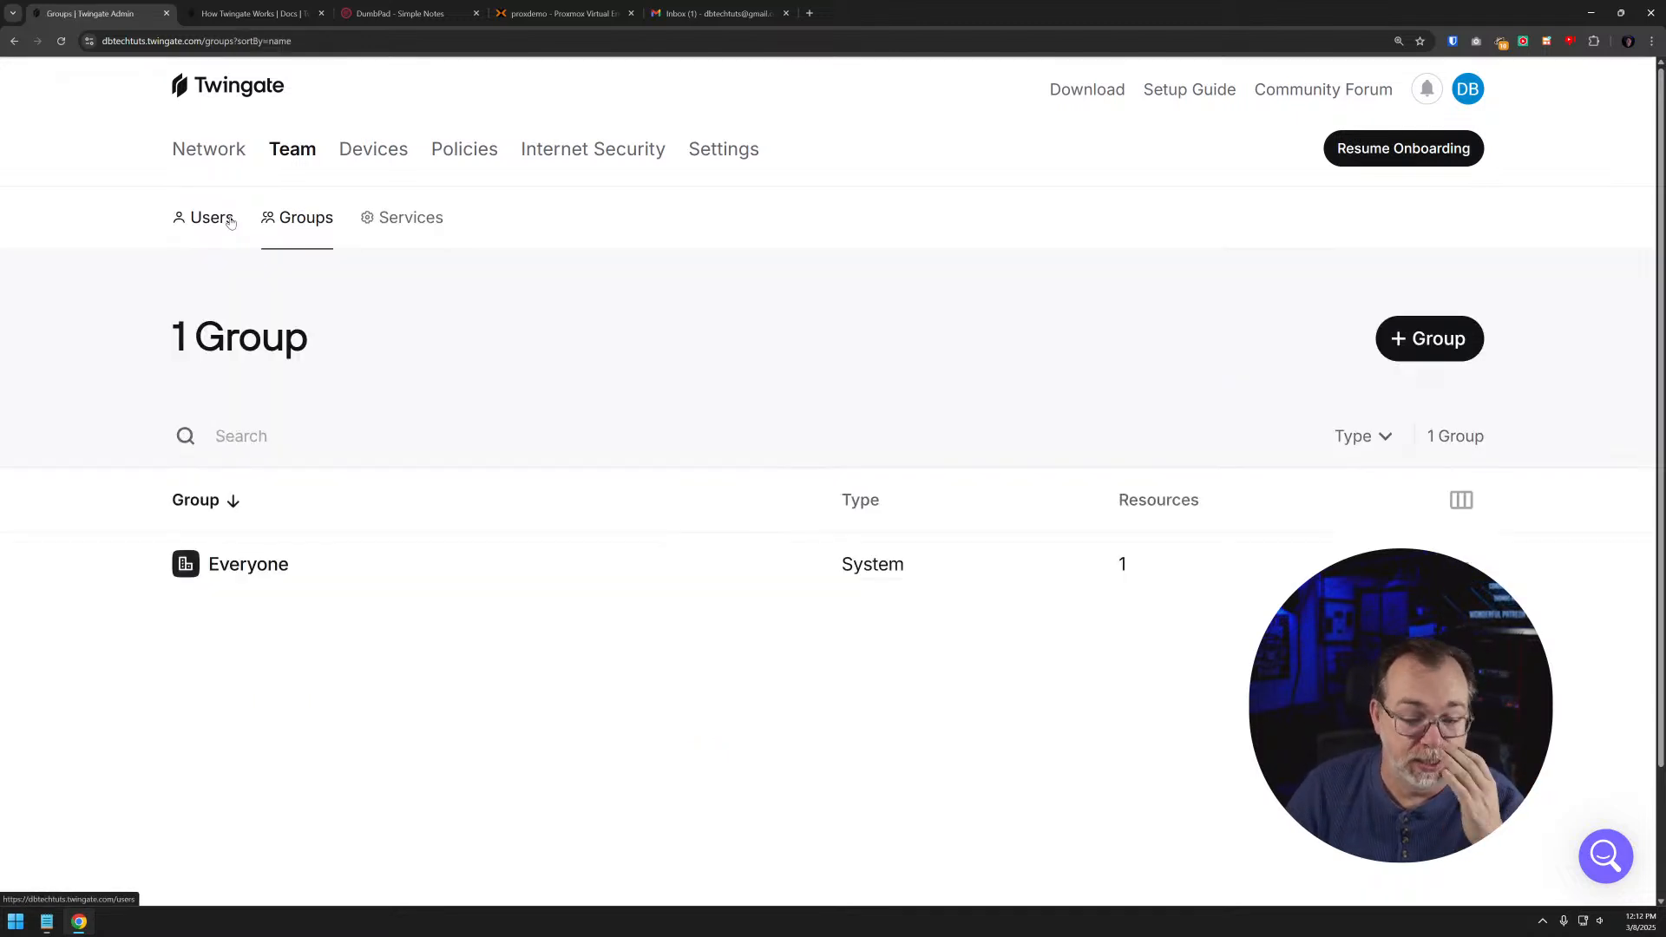
{"action": "left_click", "coordinate": [260, 564]}
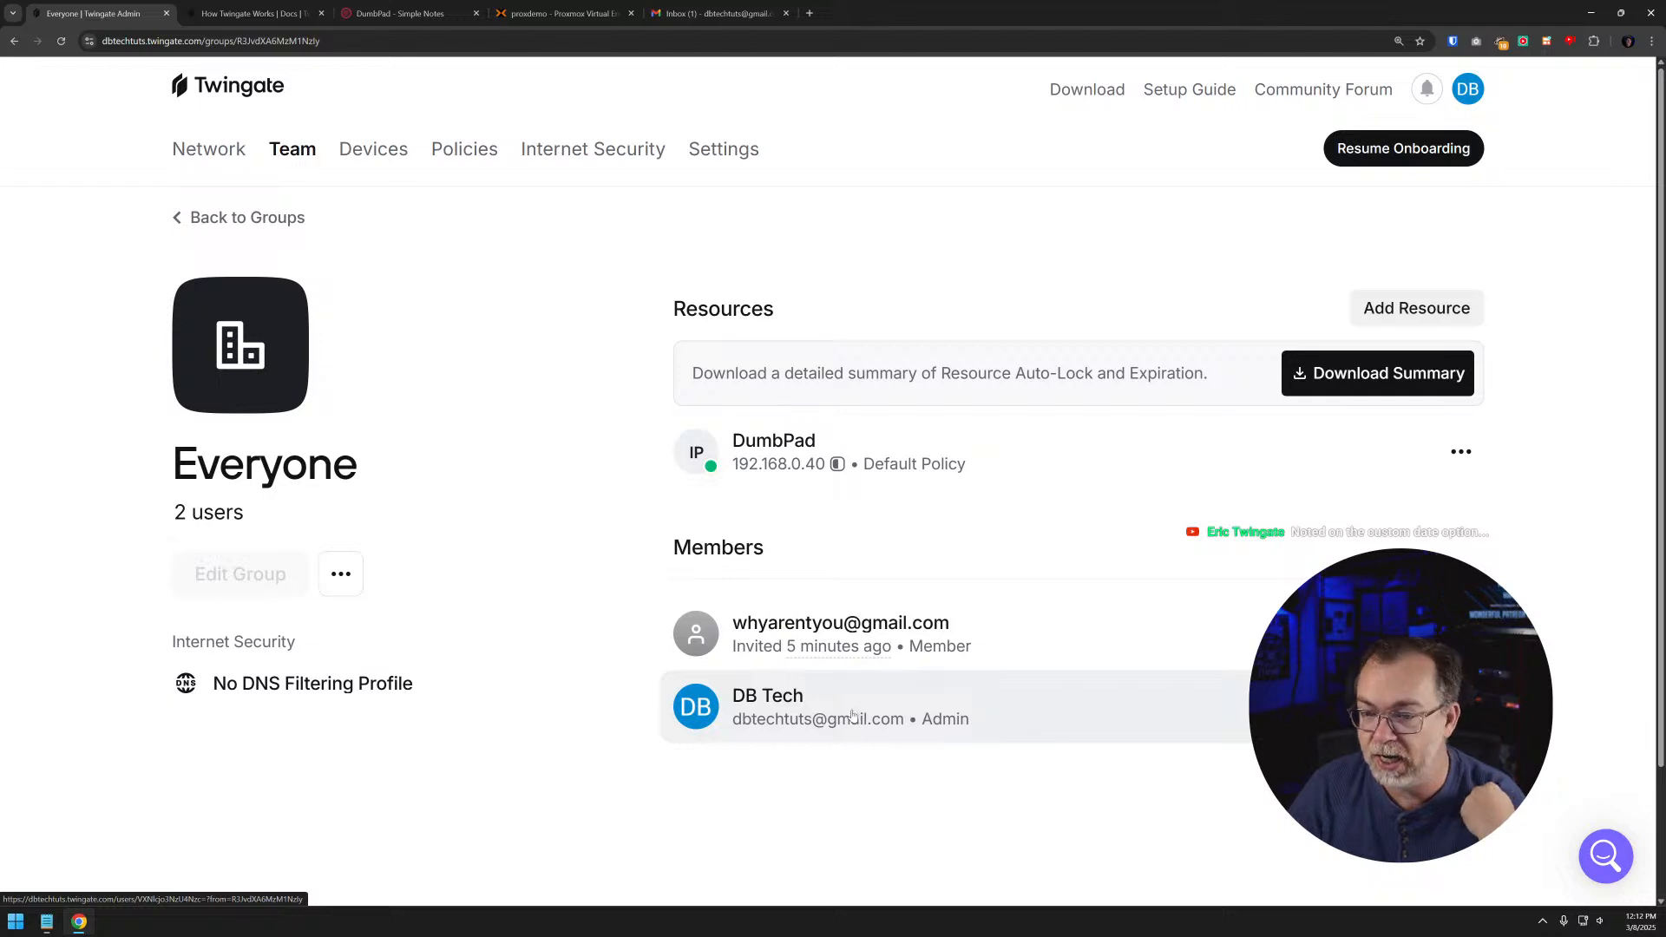
- Review the invited member's resources, groups, DNS filtering and account actions without choosing any action
{"action": "left_click", "coordinate": [815, 666]}
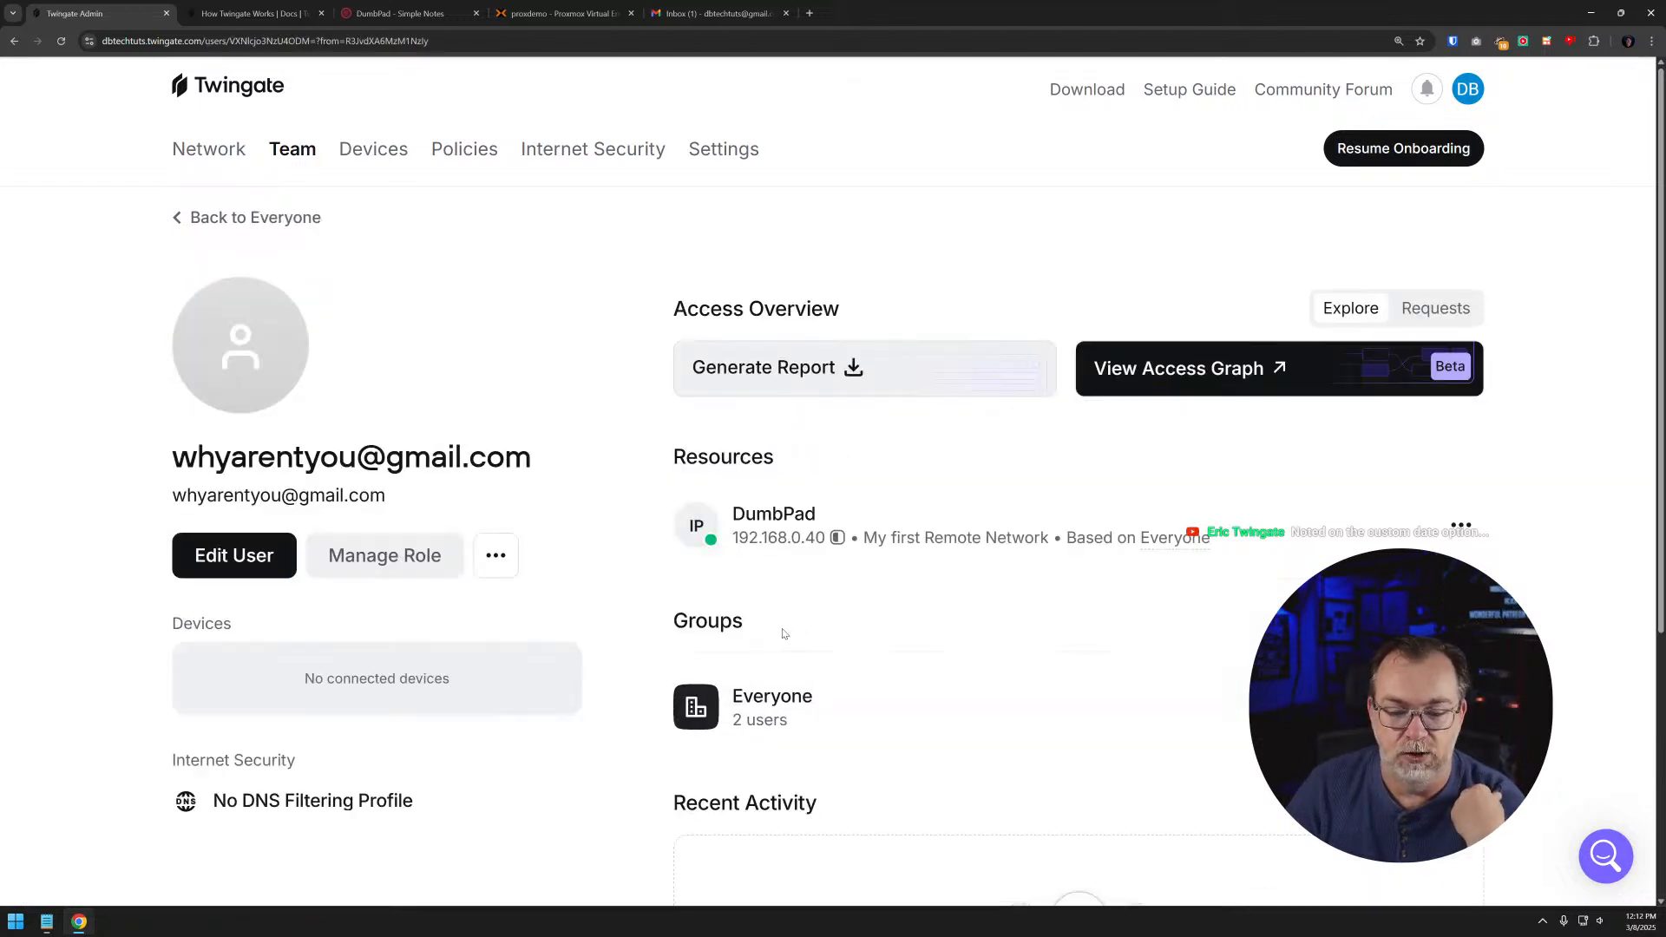
{"action": "scroll", "coordinate": [813, 577], "scroll_direction": "down", "scroll_amount": 5}
{"action": "scroll", "coordinate": [813, 578], "scroll_direction": "up", "scroll_amount": 5}
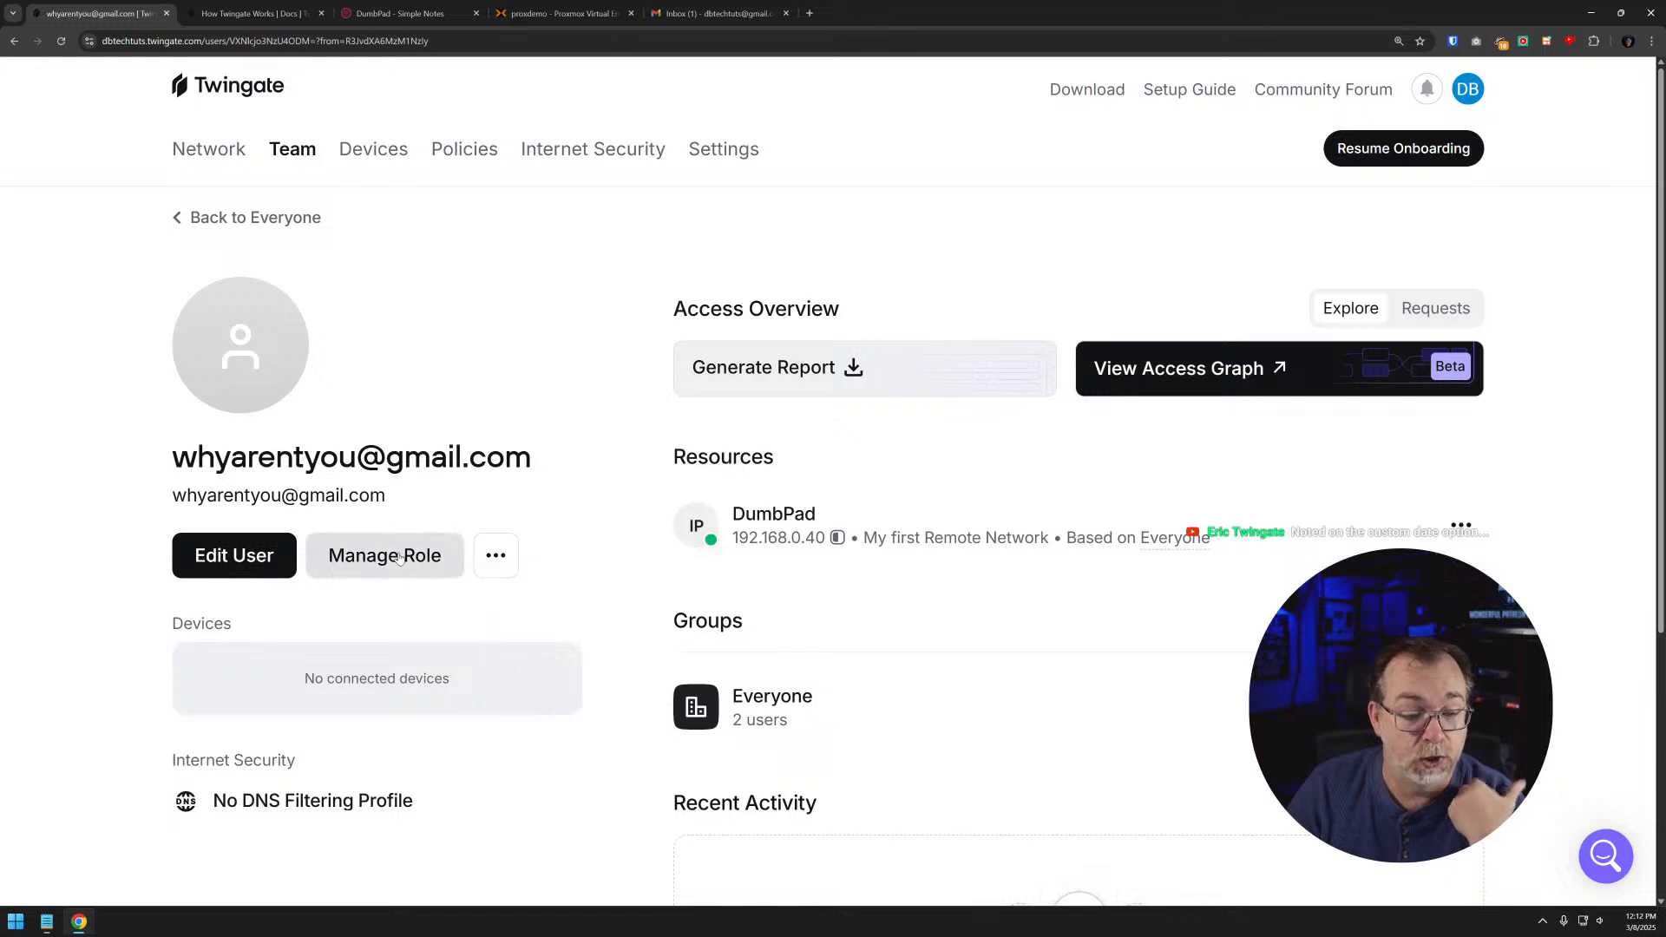
{"action": "left_click", "coordinate": [494, 557]}
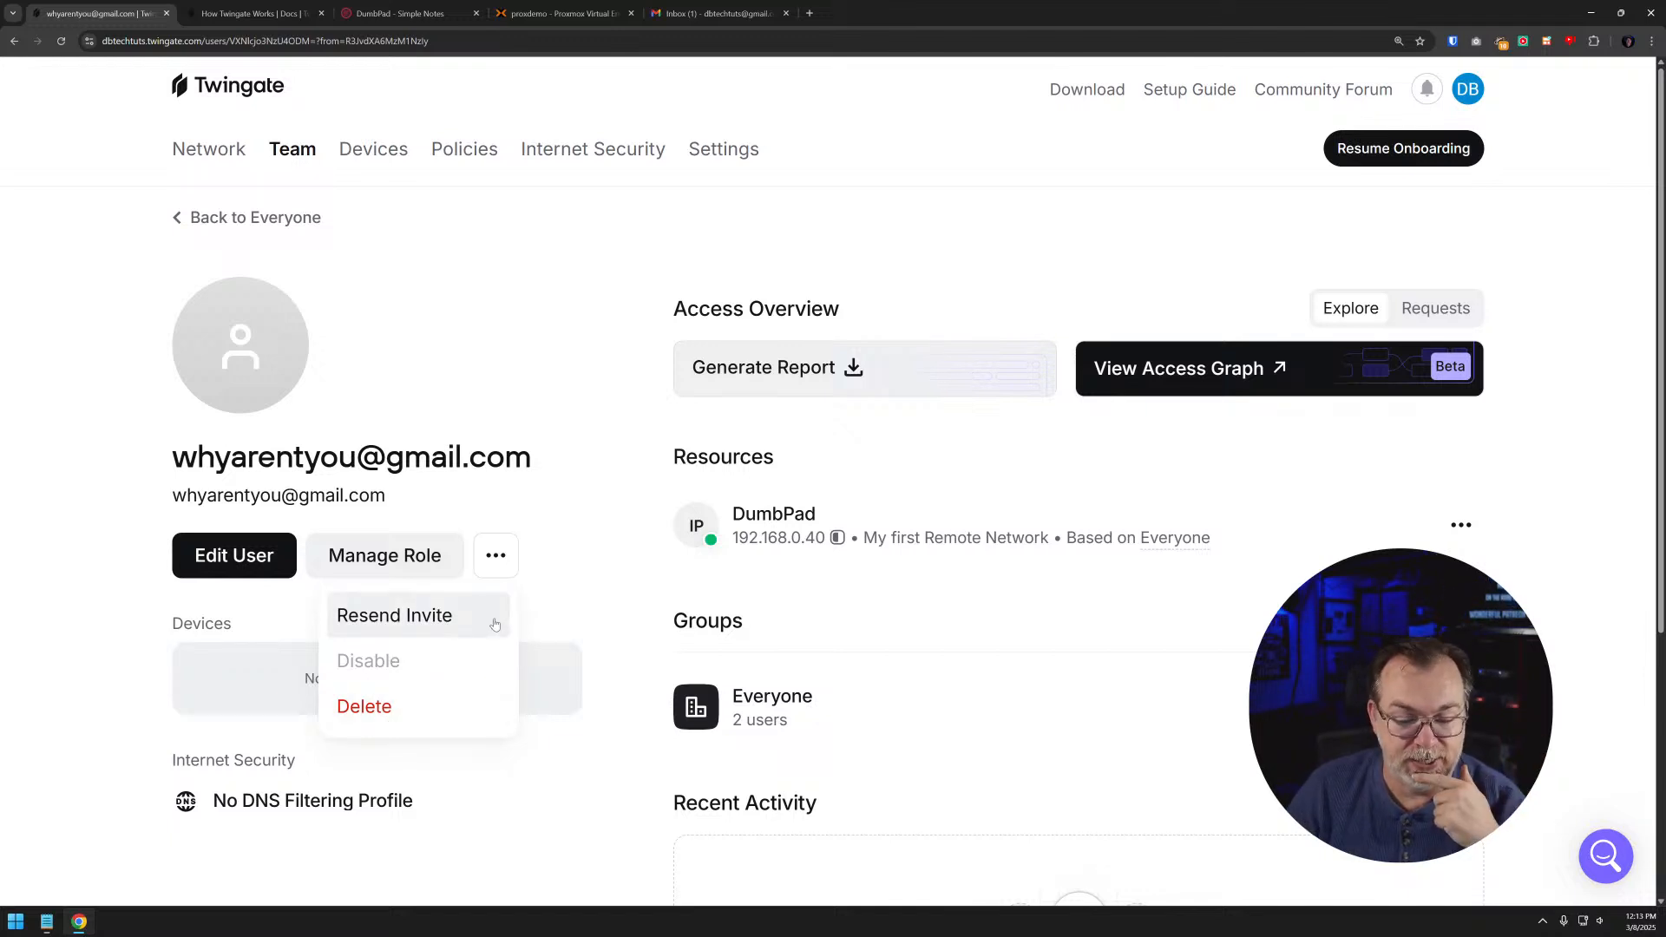
{"action": "left_click", "coordinate": [585, 501]}
{"action": "scroll", "coordinate": [564, 477], "scroll_direction": "down", "scroll_amount": 5}
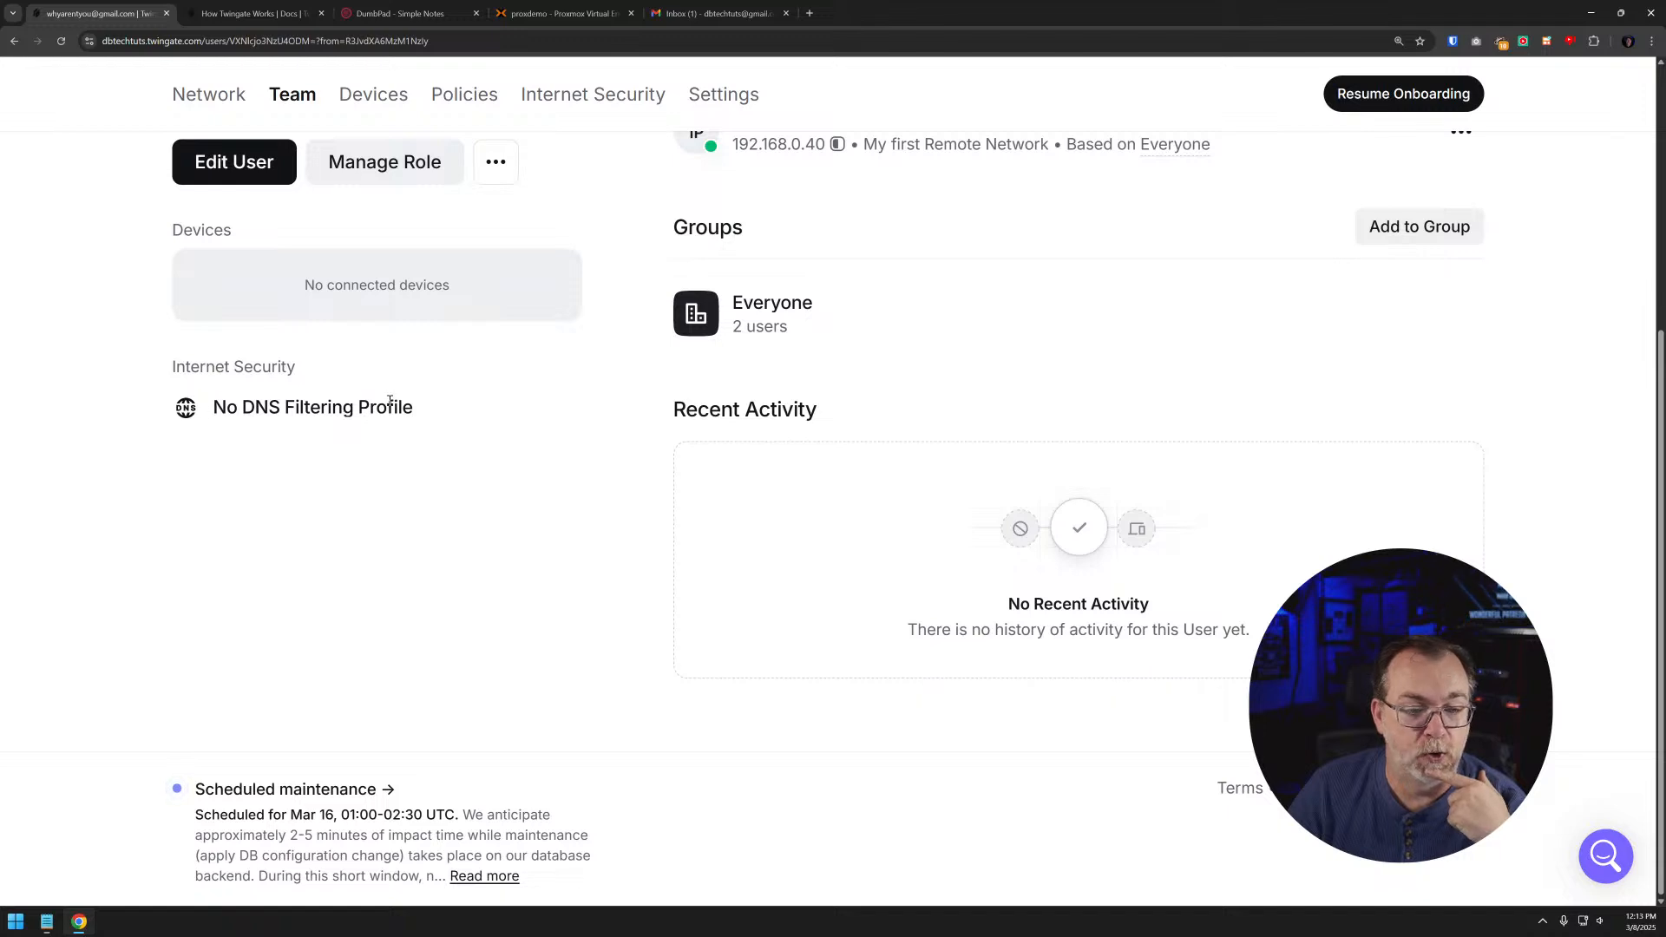
{"action": "scroll", "coordinate": [417, 388], "scroll_direction": "up", "scroll_amount": 5}
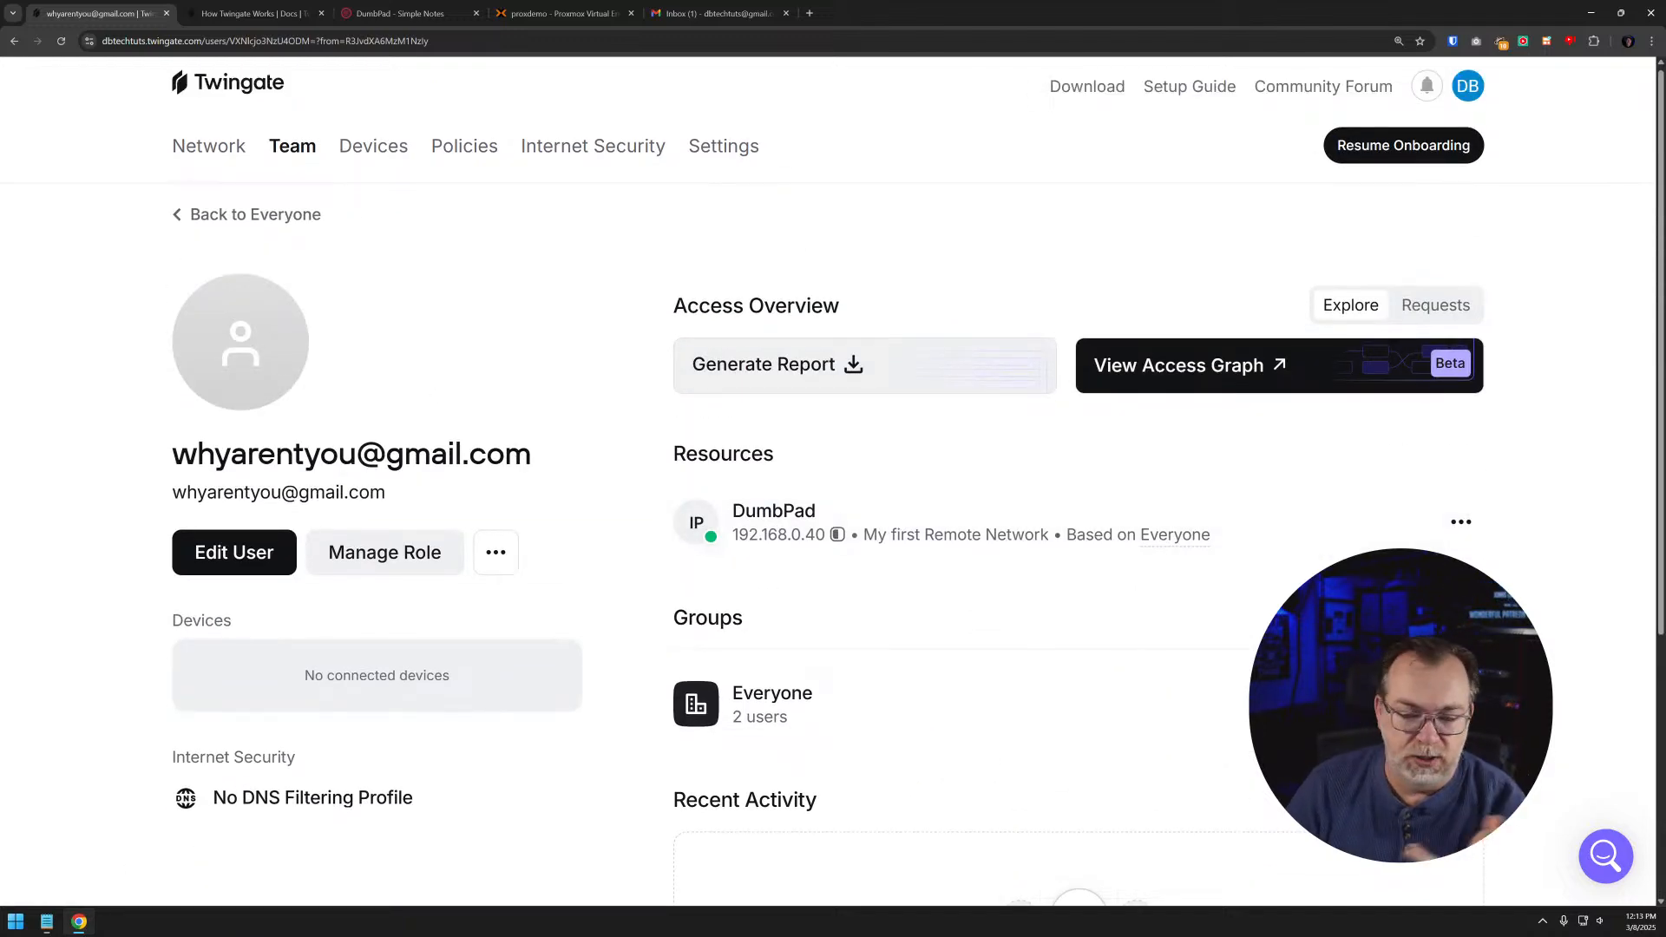
- Go back through the Everyone group and groups list to DumbPad's access section
{"action": "key", "text": "alt+Left"}
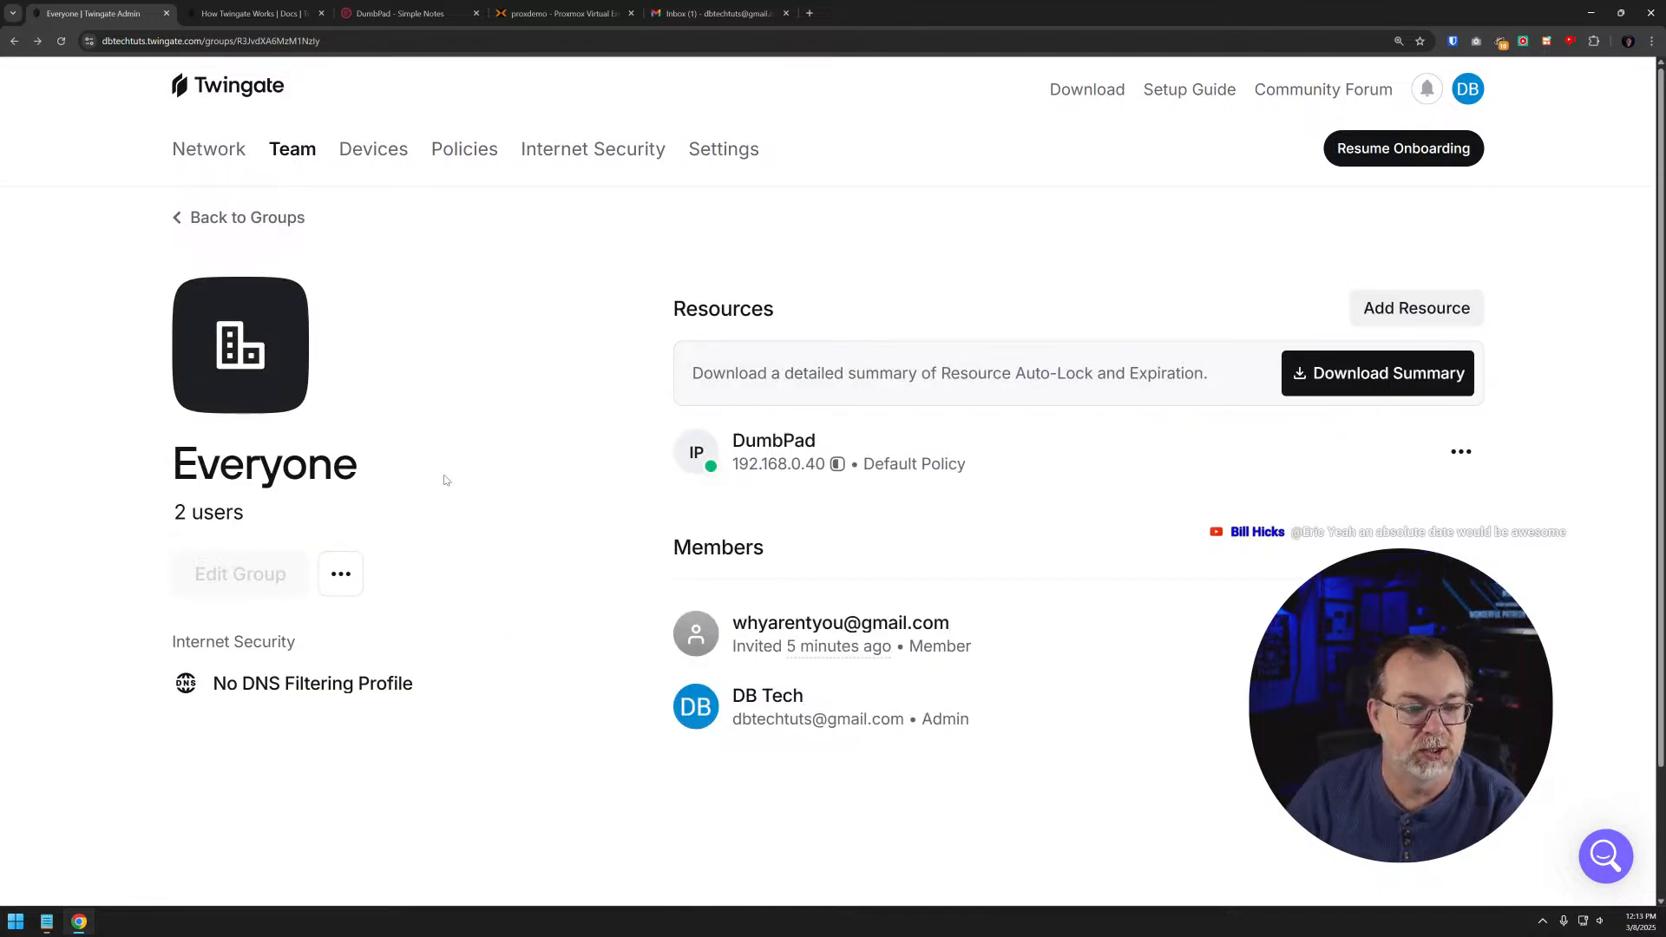
{"action": "left_click", "coordinate": [247, 217]}
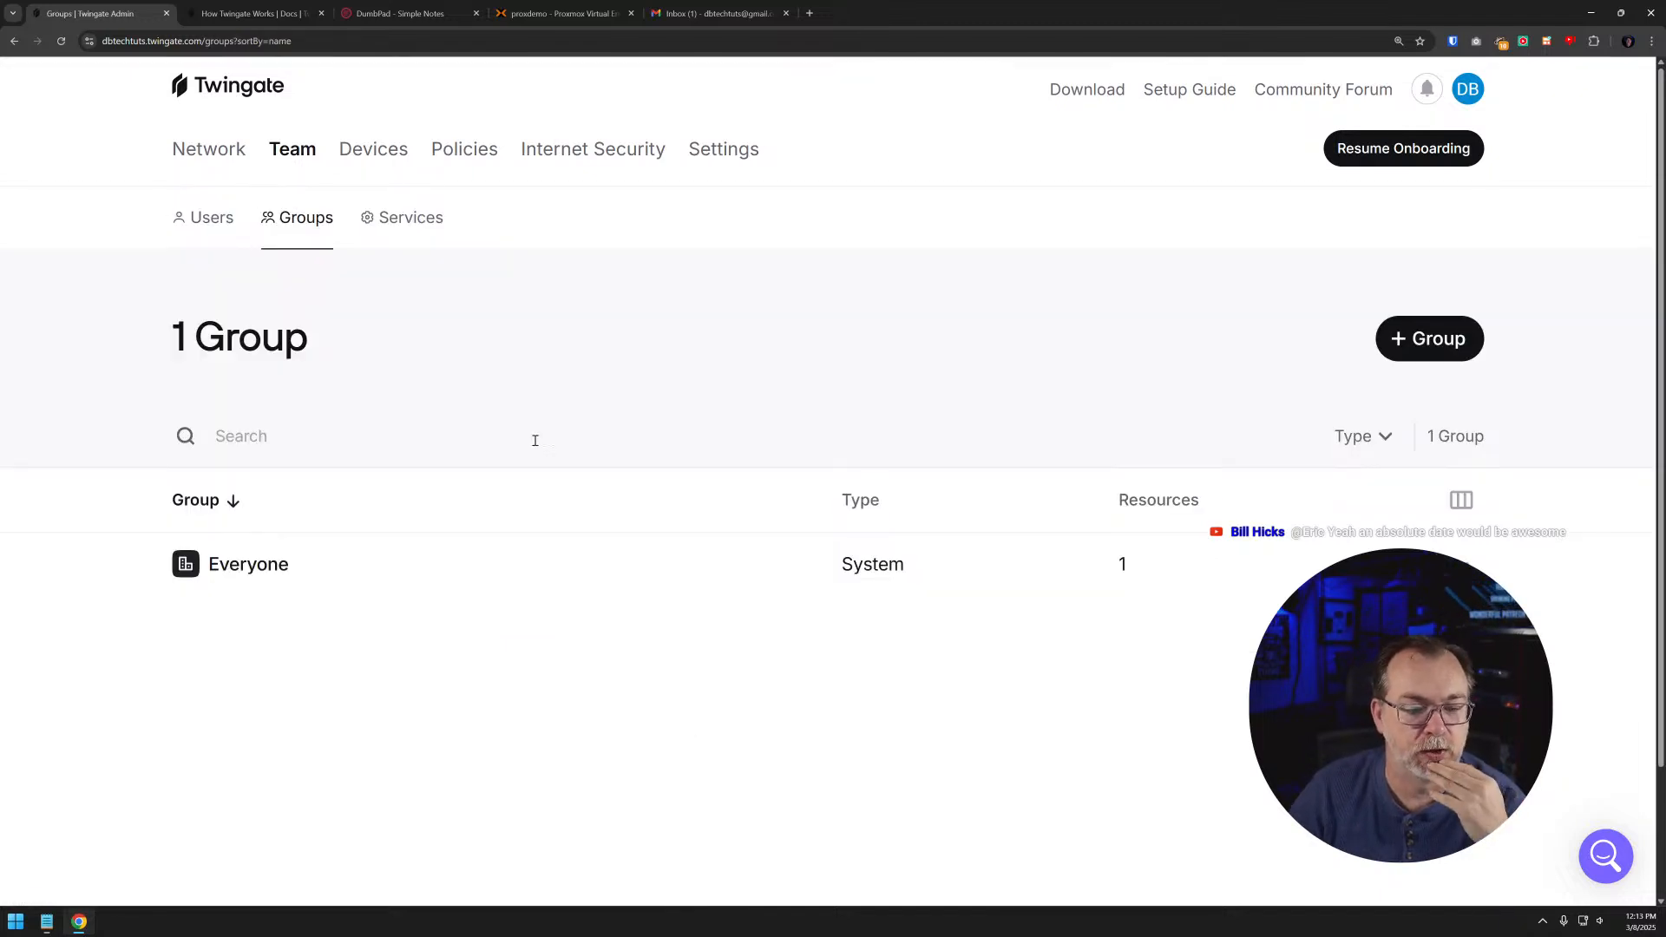
{"action": "key", "text": "alt+Left"}
{"action": "key", "text": "alt+Left"}
{"action": "key", "text": "alt+Left"}
{"action": "key", "text": "alt+Left"}
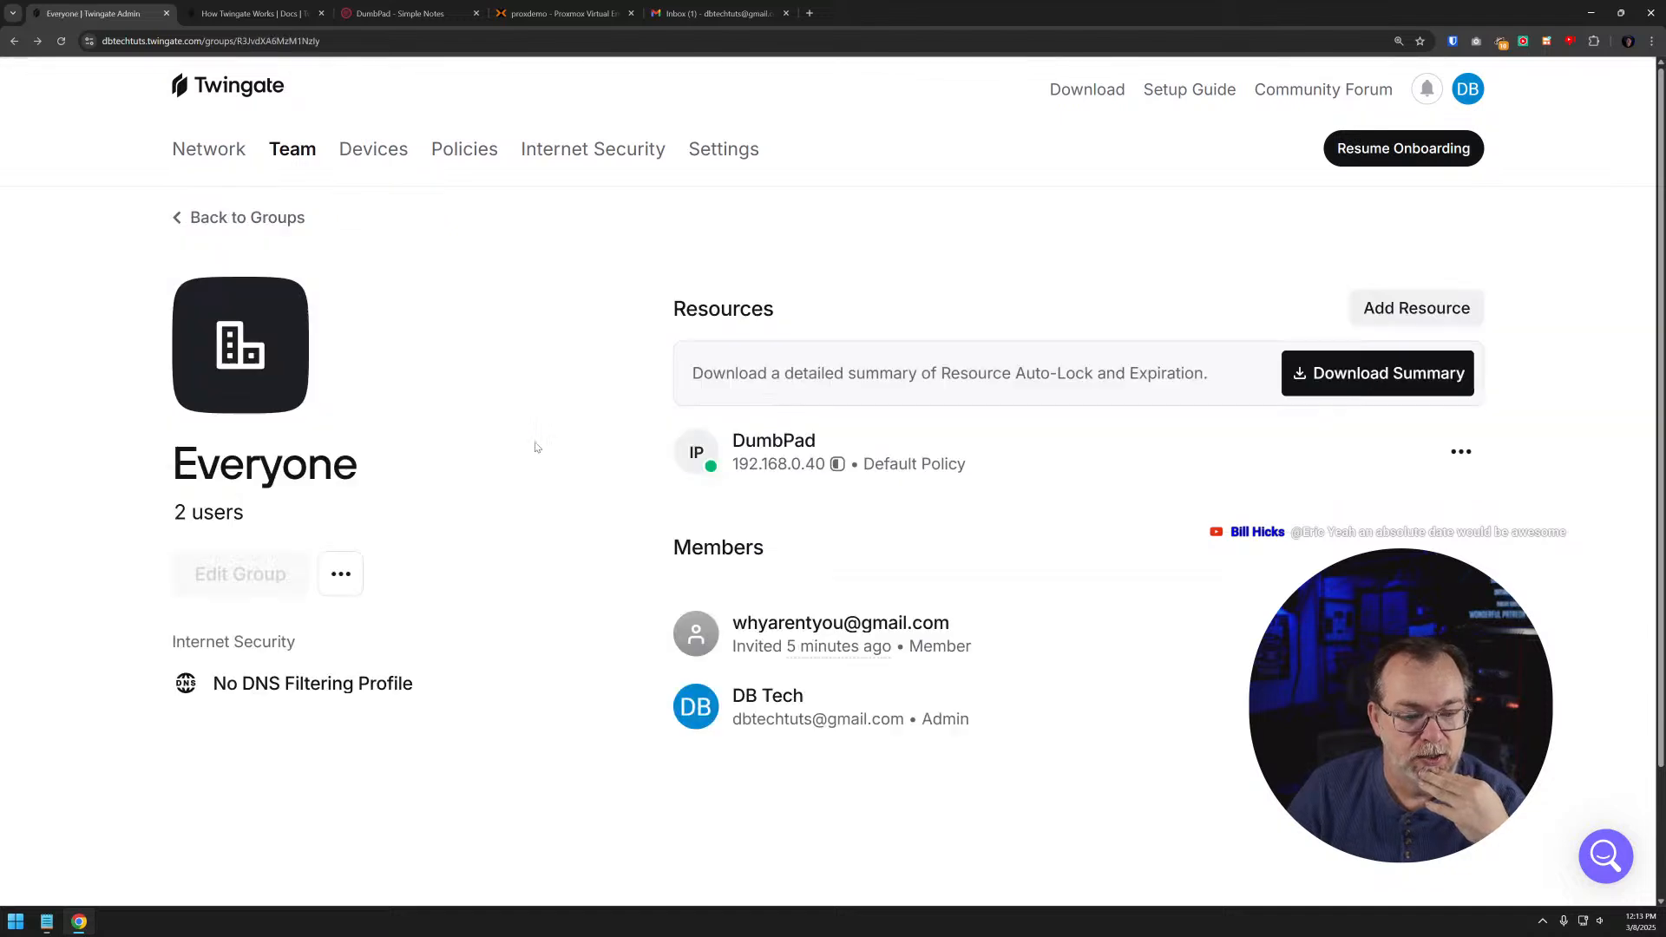
{"action": "scroll", "coordinate": [523, 438], "scroll_direction": "down", "scroll_amount": 2}
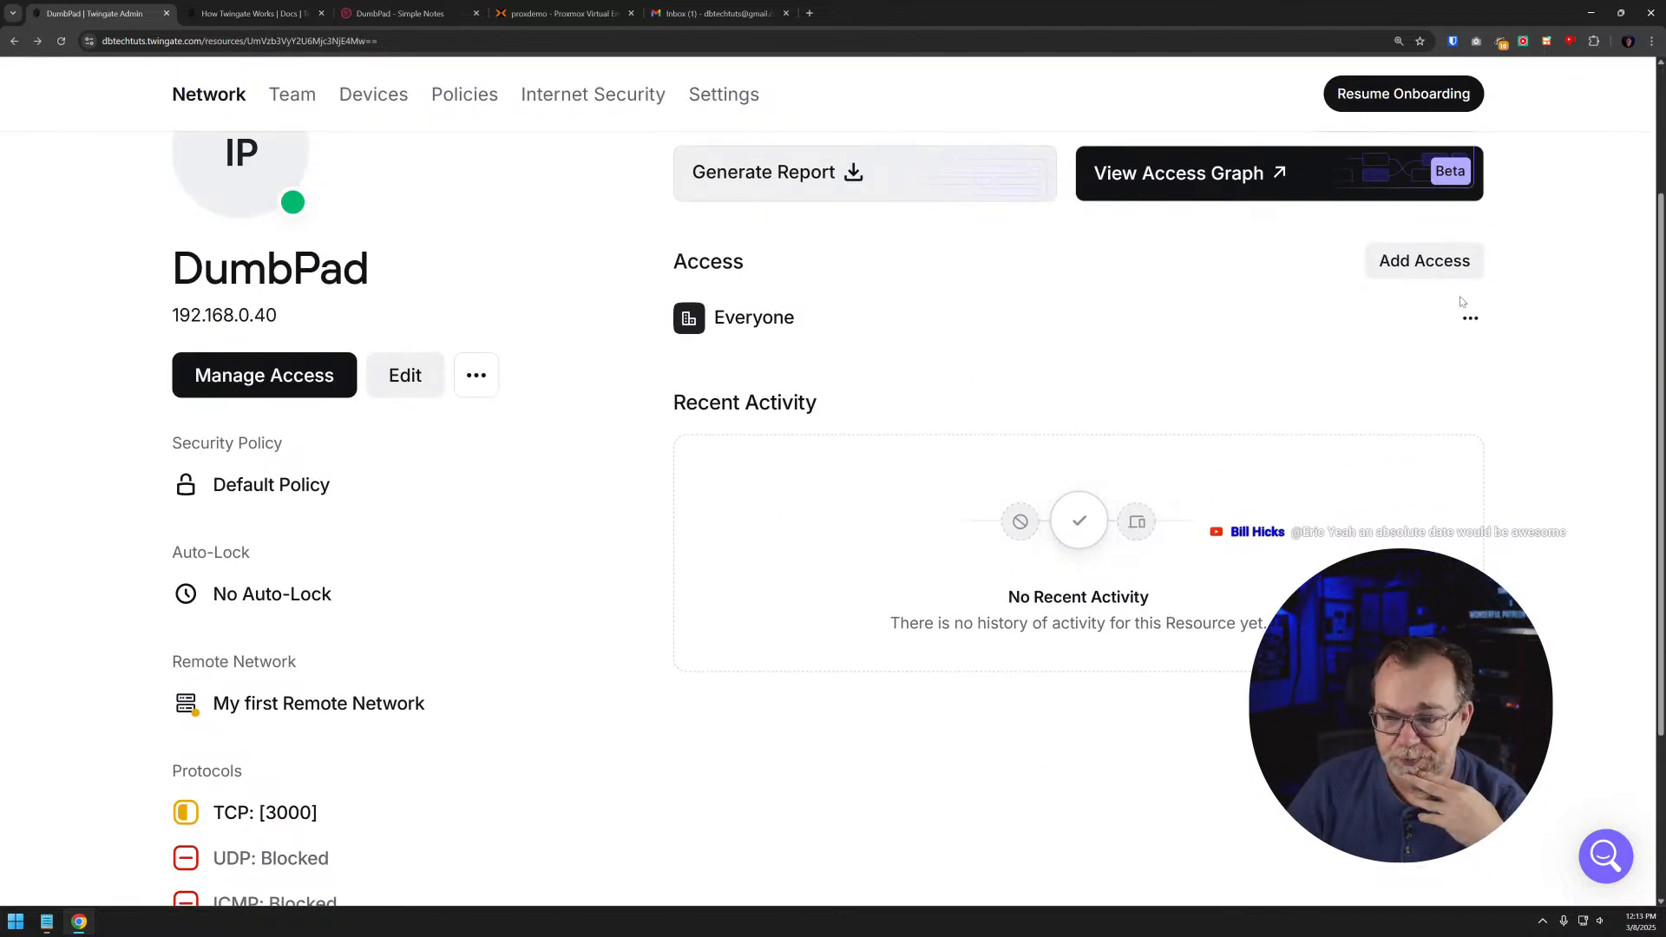
- View and dismiss DumbPad's form for adding group or service access, and look over the resource's details again
{"action": "left_click", "coordinate": [1396, 263]}
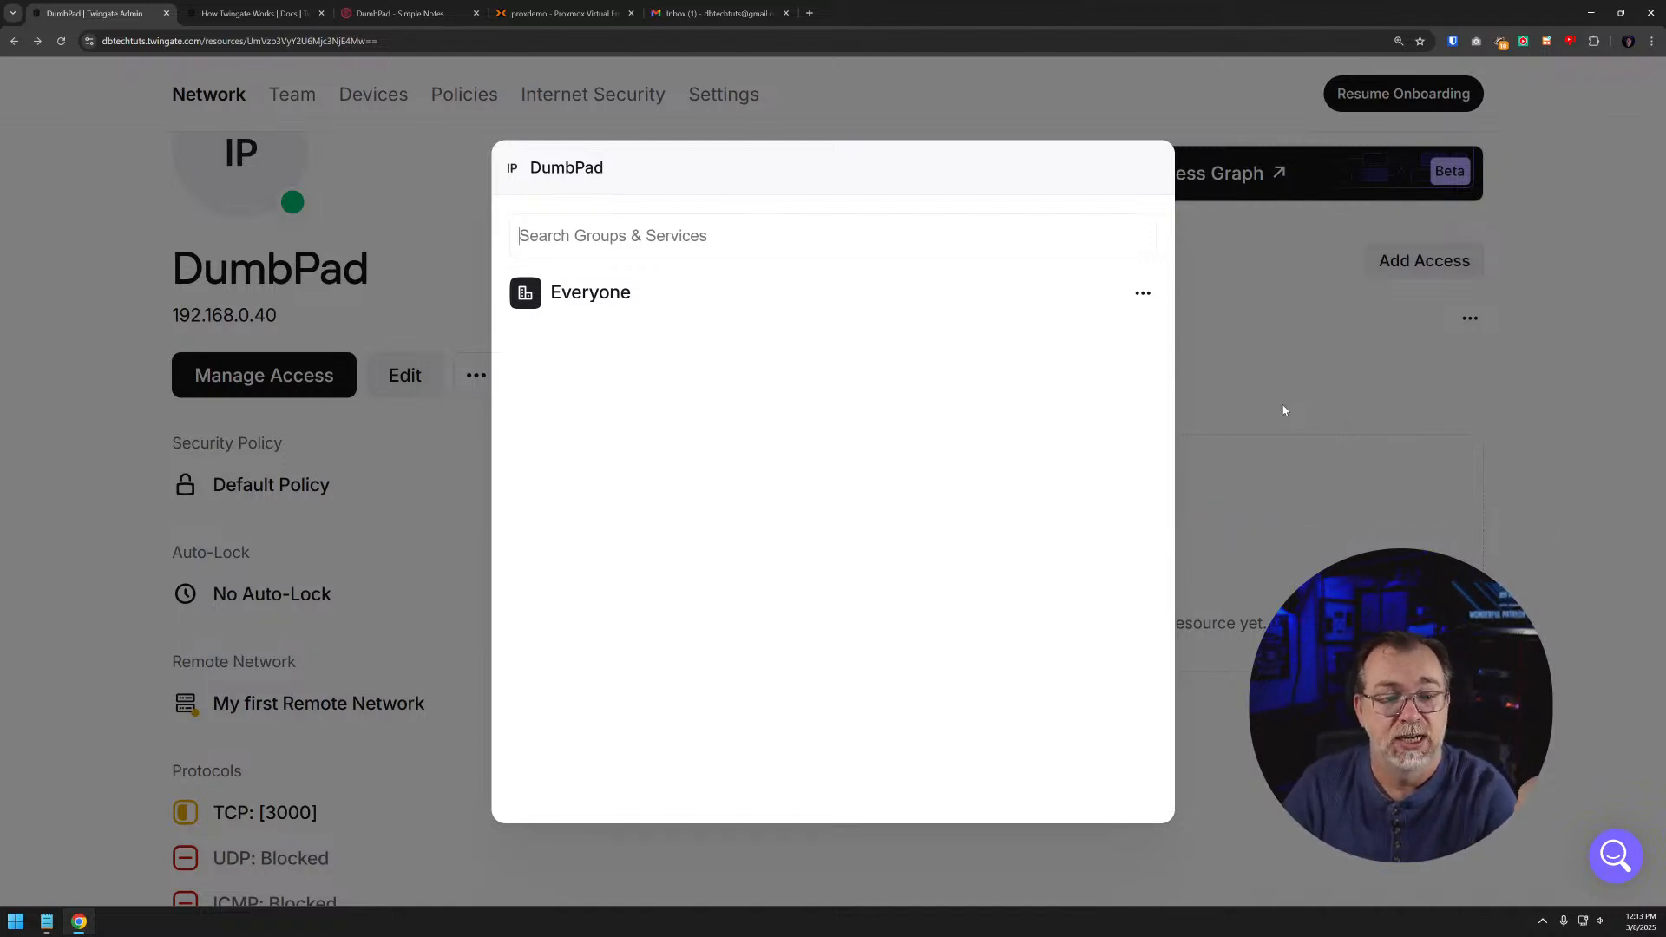
{"action": "left_click", "coordinate": [1308, 379]}
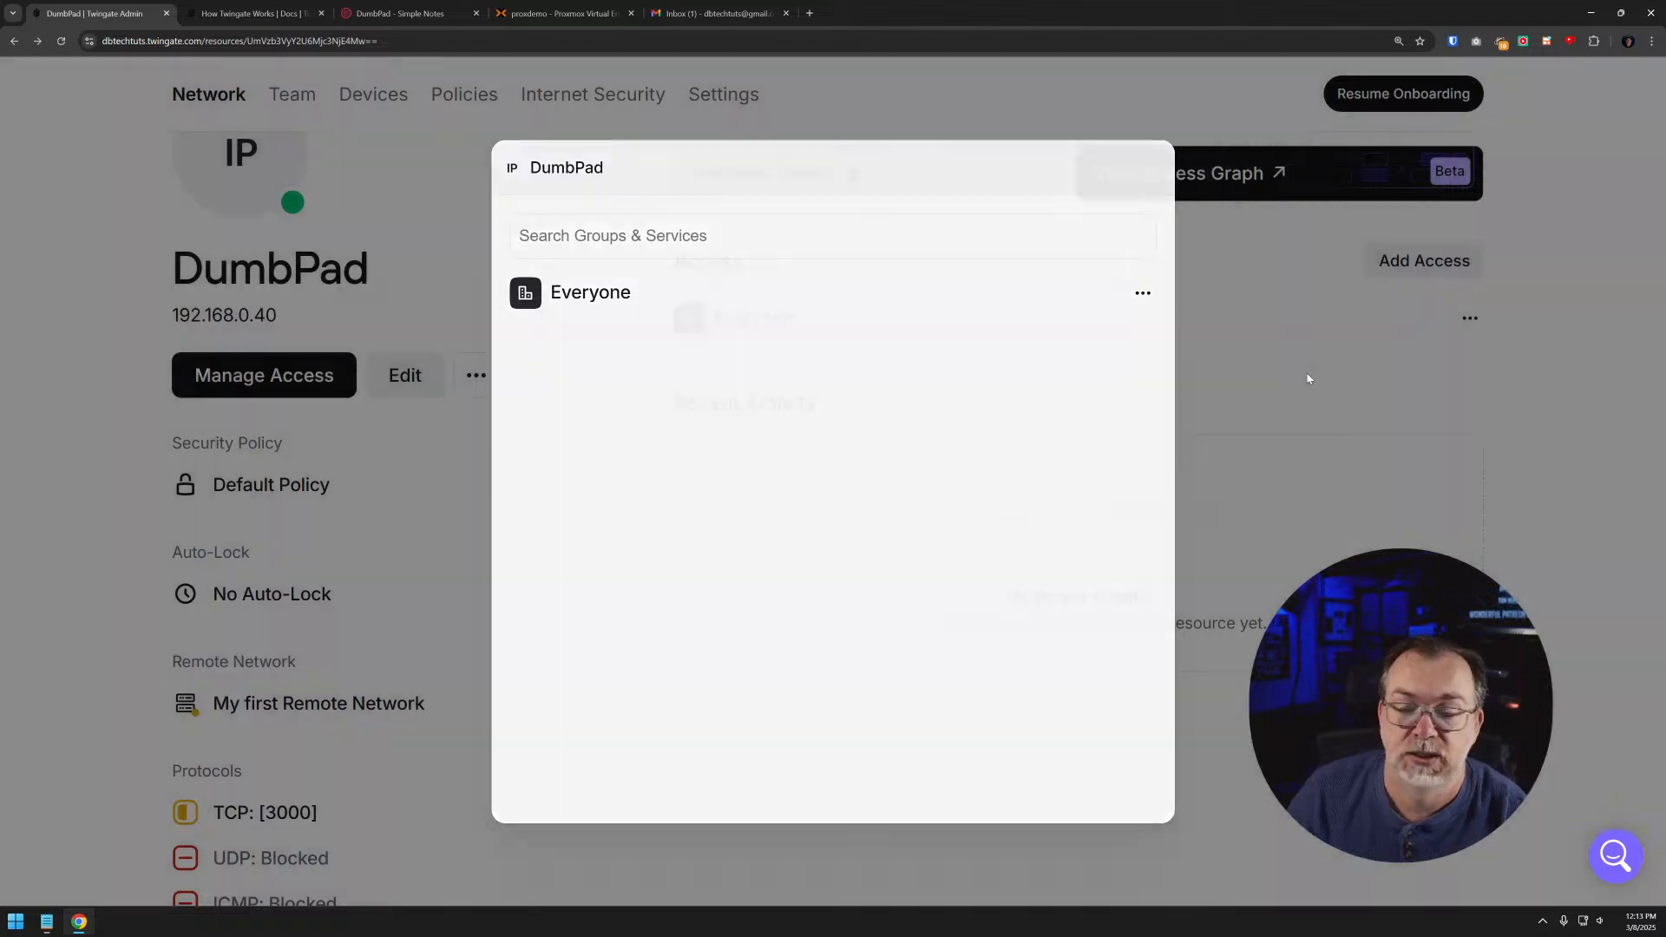
{"action": "scroll", "coordinate": [712, 260], "scroll_direction": "down", "scroll_amount": 3}
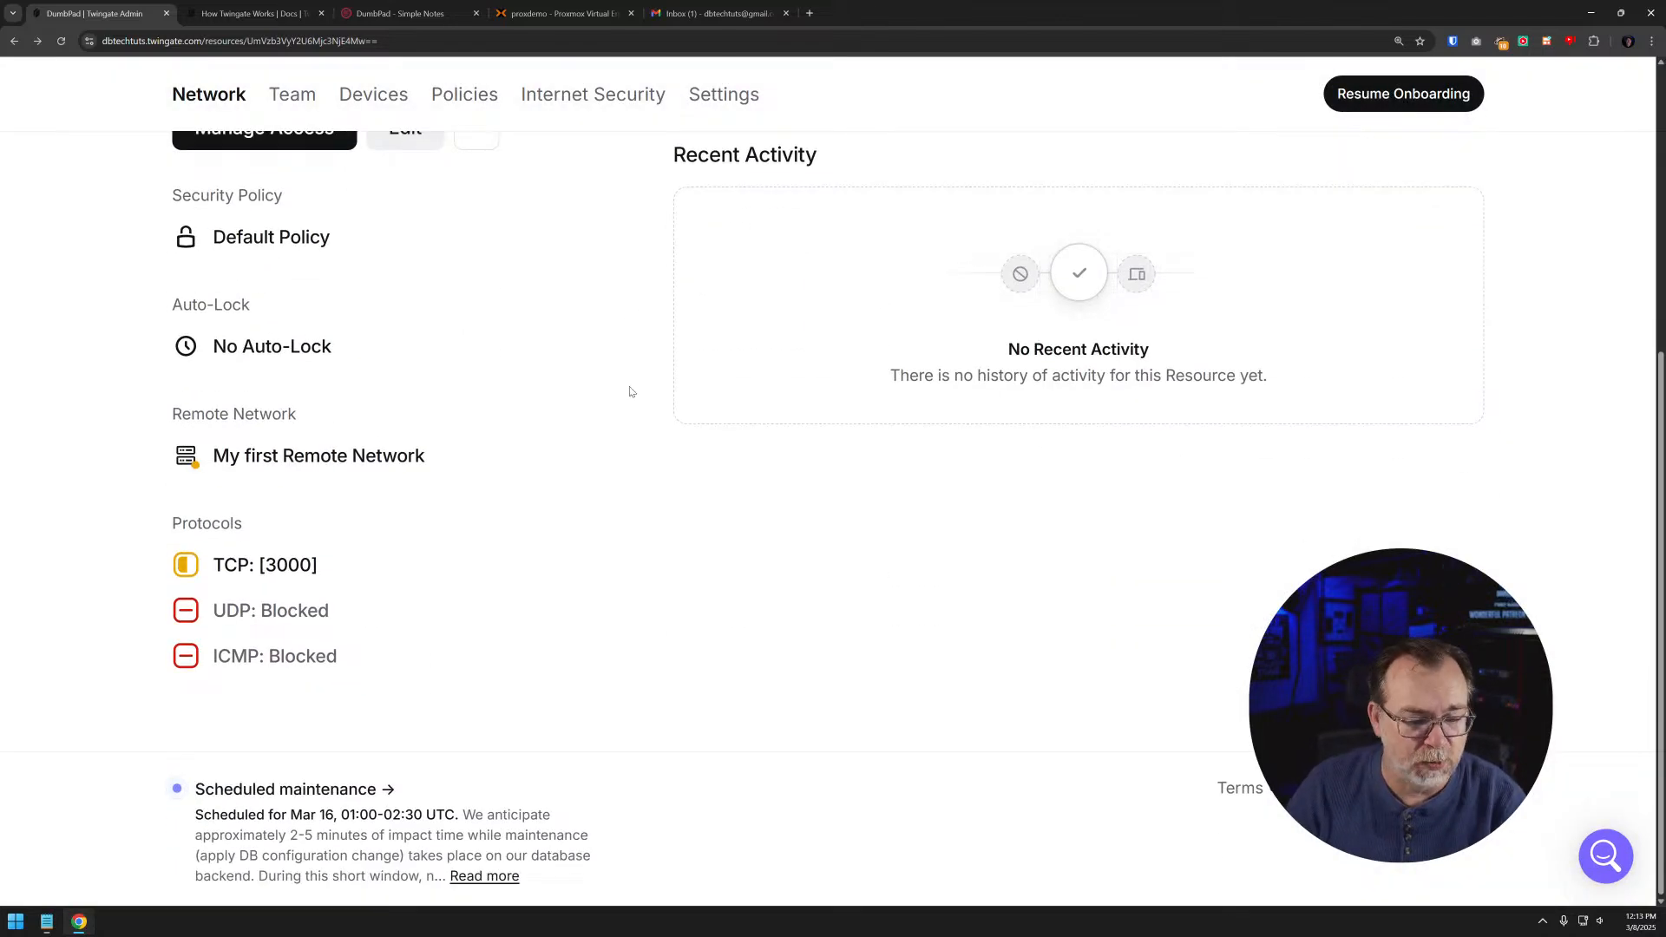
{"action": "scroll", "coordinate": [582, 393], "scroll_direction": "up", "scroll_amount": 2}
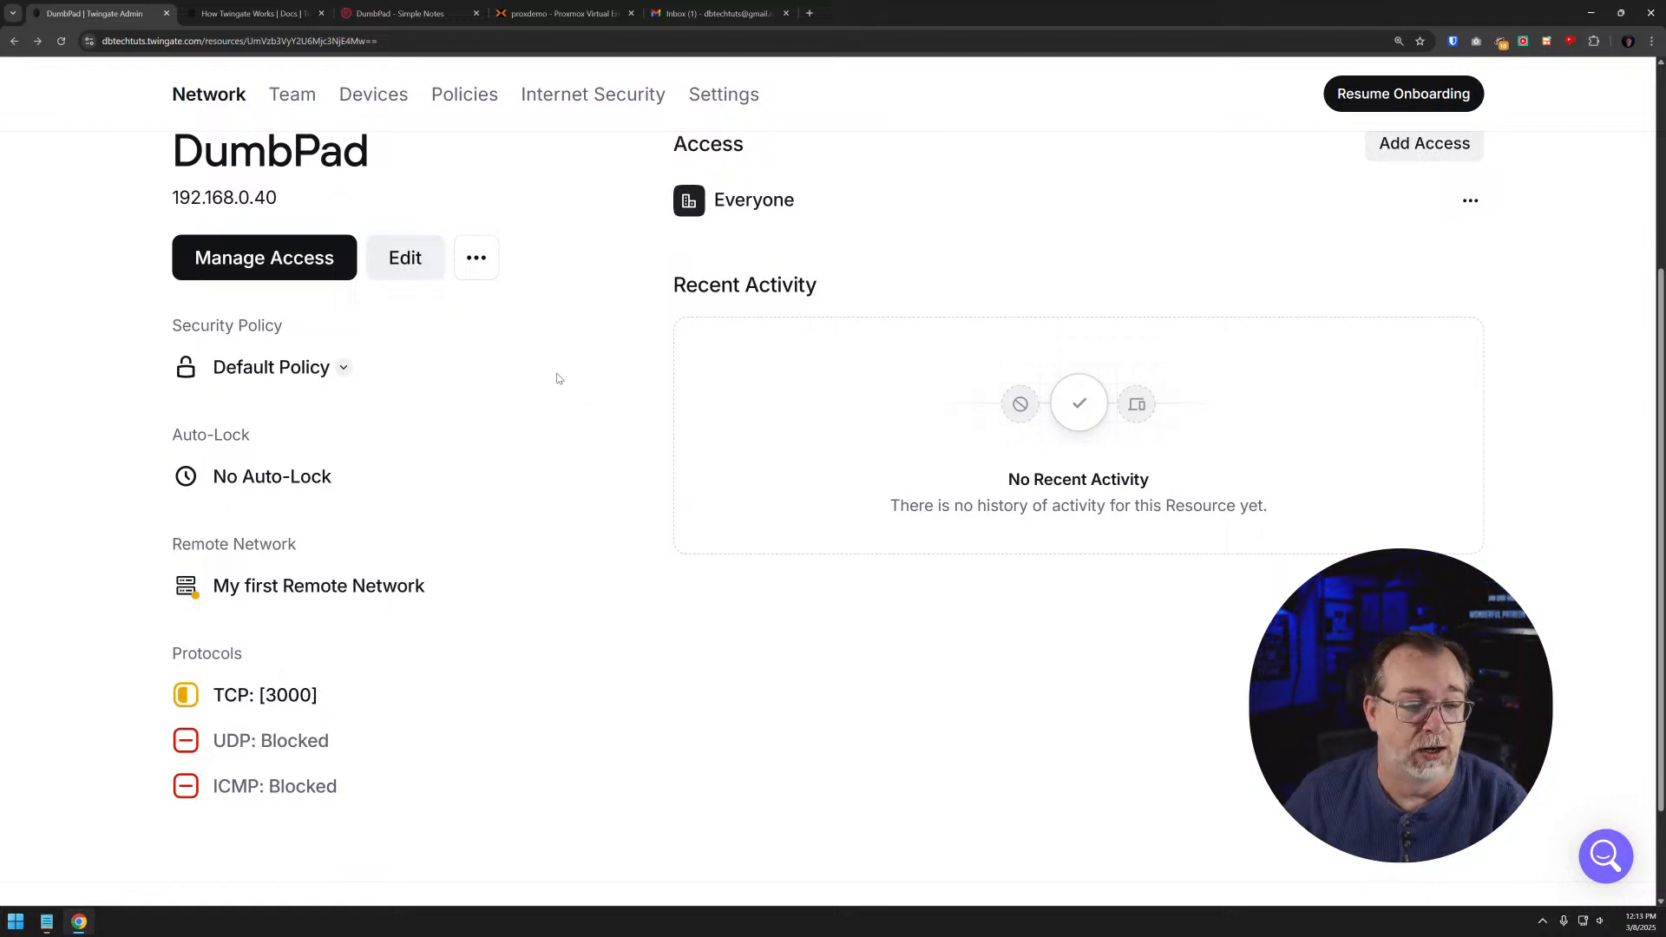
{"action": "scroll", "coordinate": [487, 398], "scroll_direction": "up", "scroll_amount": 4}
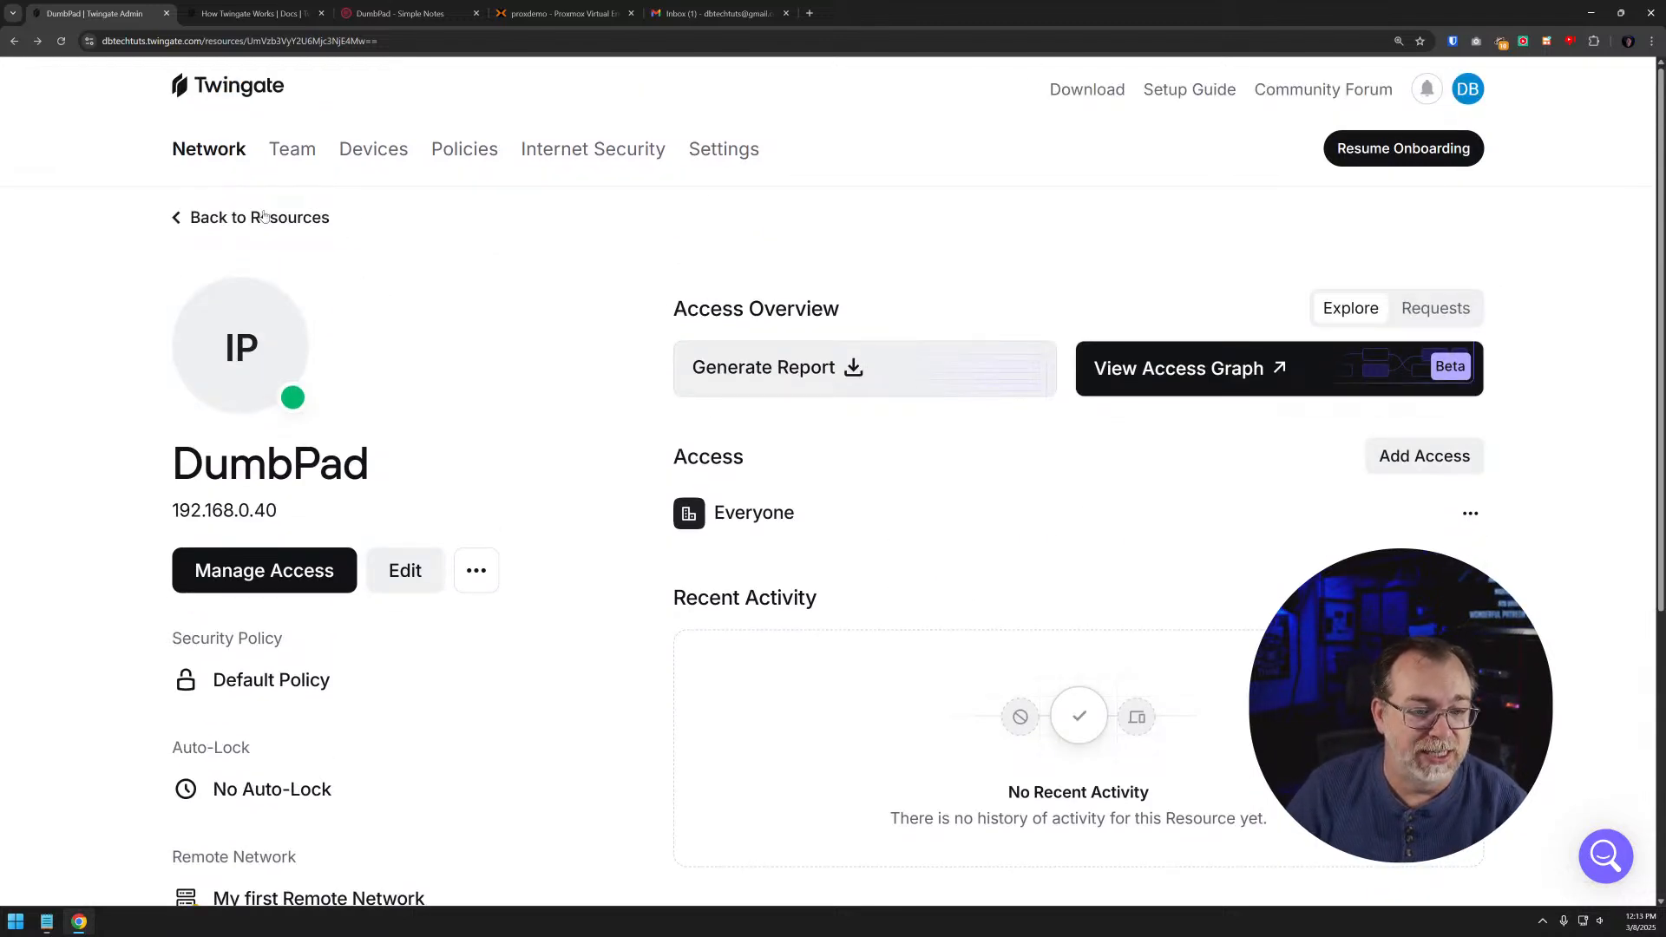
- Return to the resources list, and open and dismiss the blank new resource form
{"action": "left_click", "coordinate": [263, 217]}
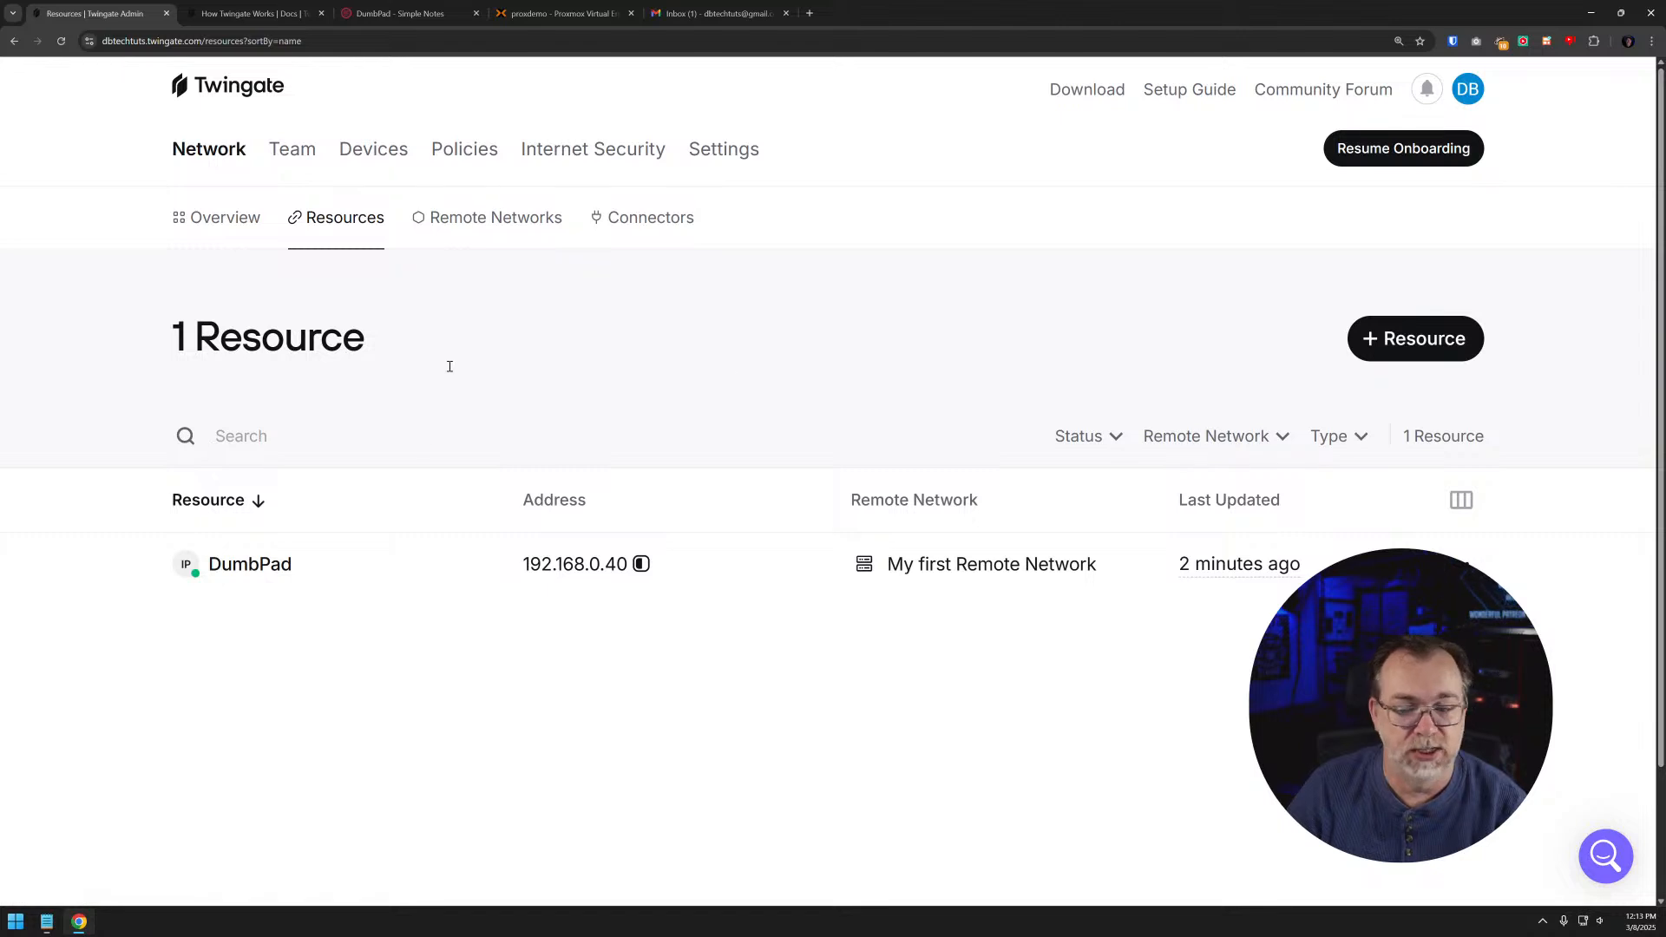
{"action": "left_click", "coordinate": [1423, 337]}
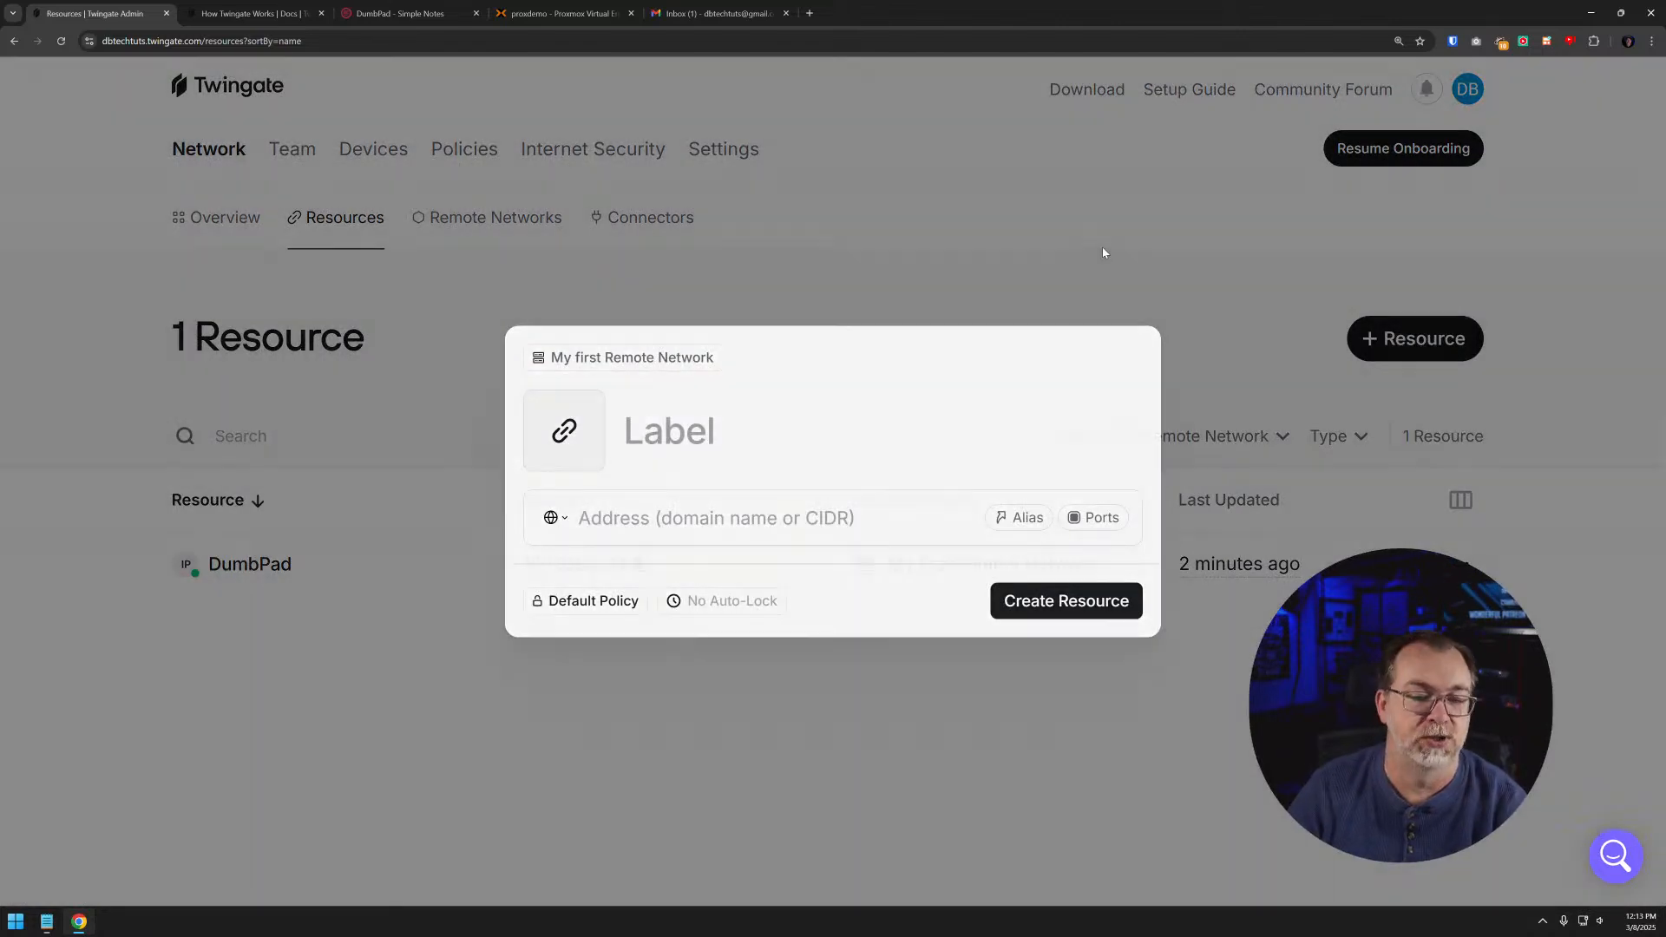
{"action": "key", "text": "Escape"}
- Change the location of My first Remote Network to On Premise and confirm the change
{"action": "left_click", "coordinate": [439, 220]}
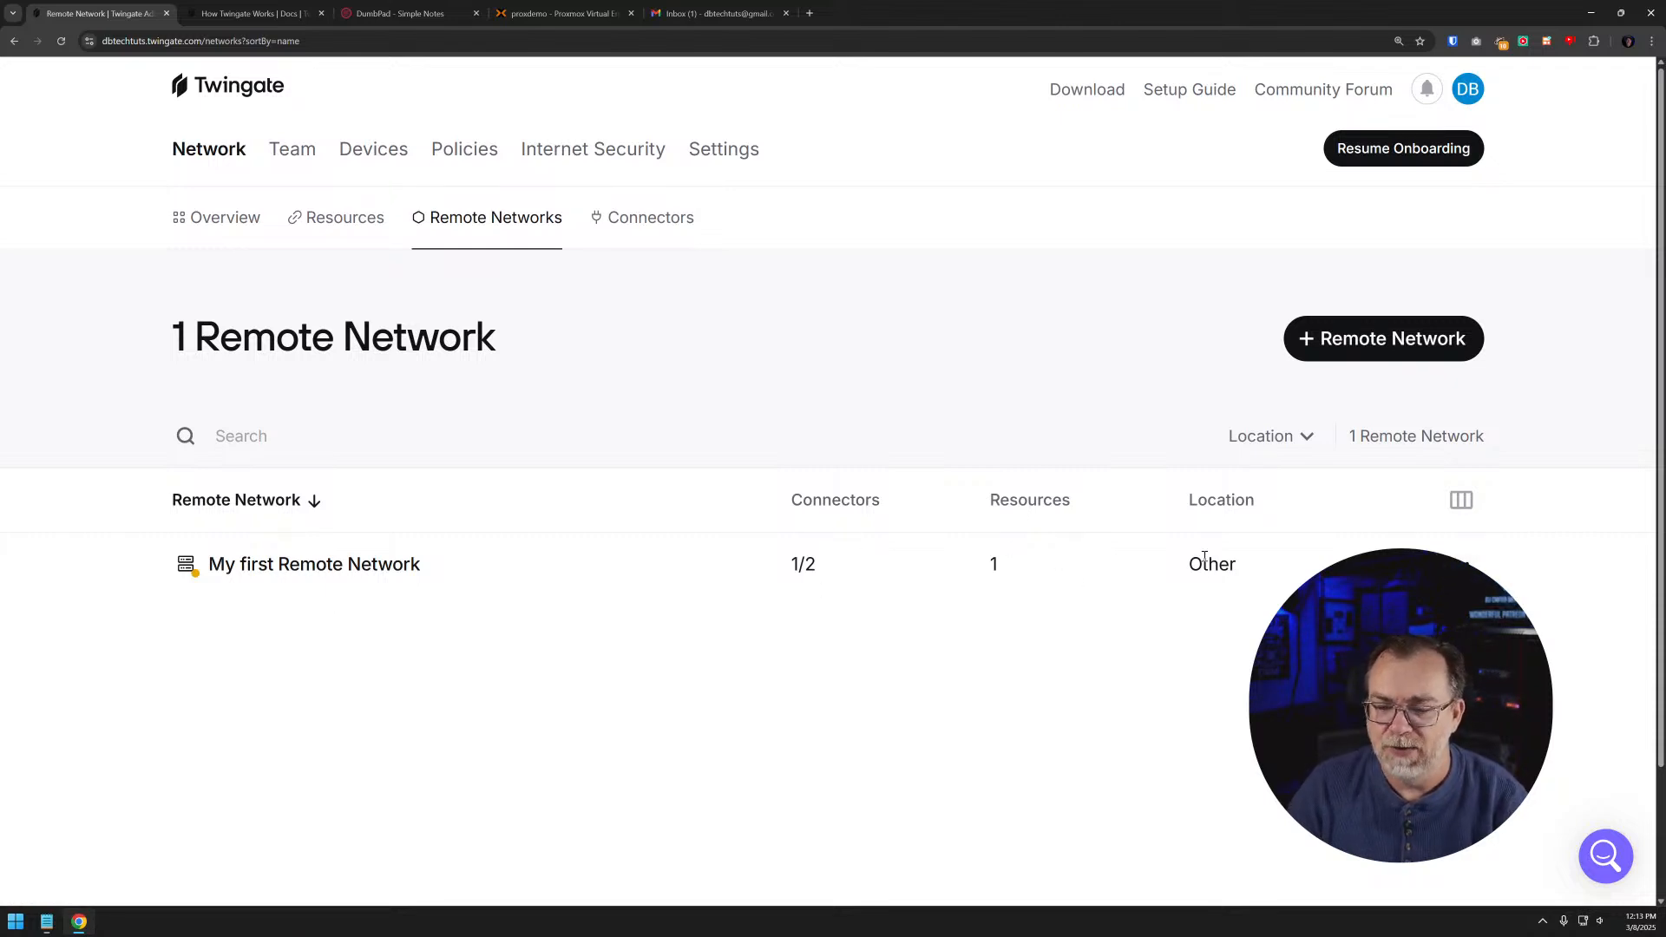
{"action": "left_click", "coordinate": [347, 564]}
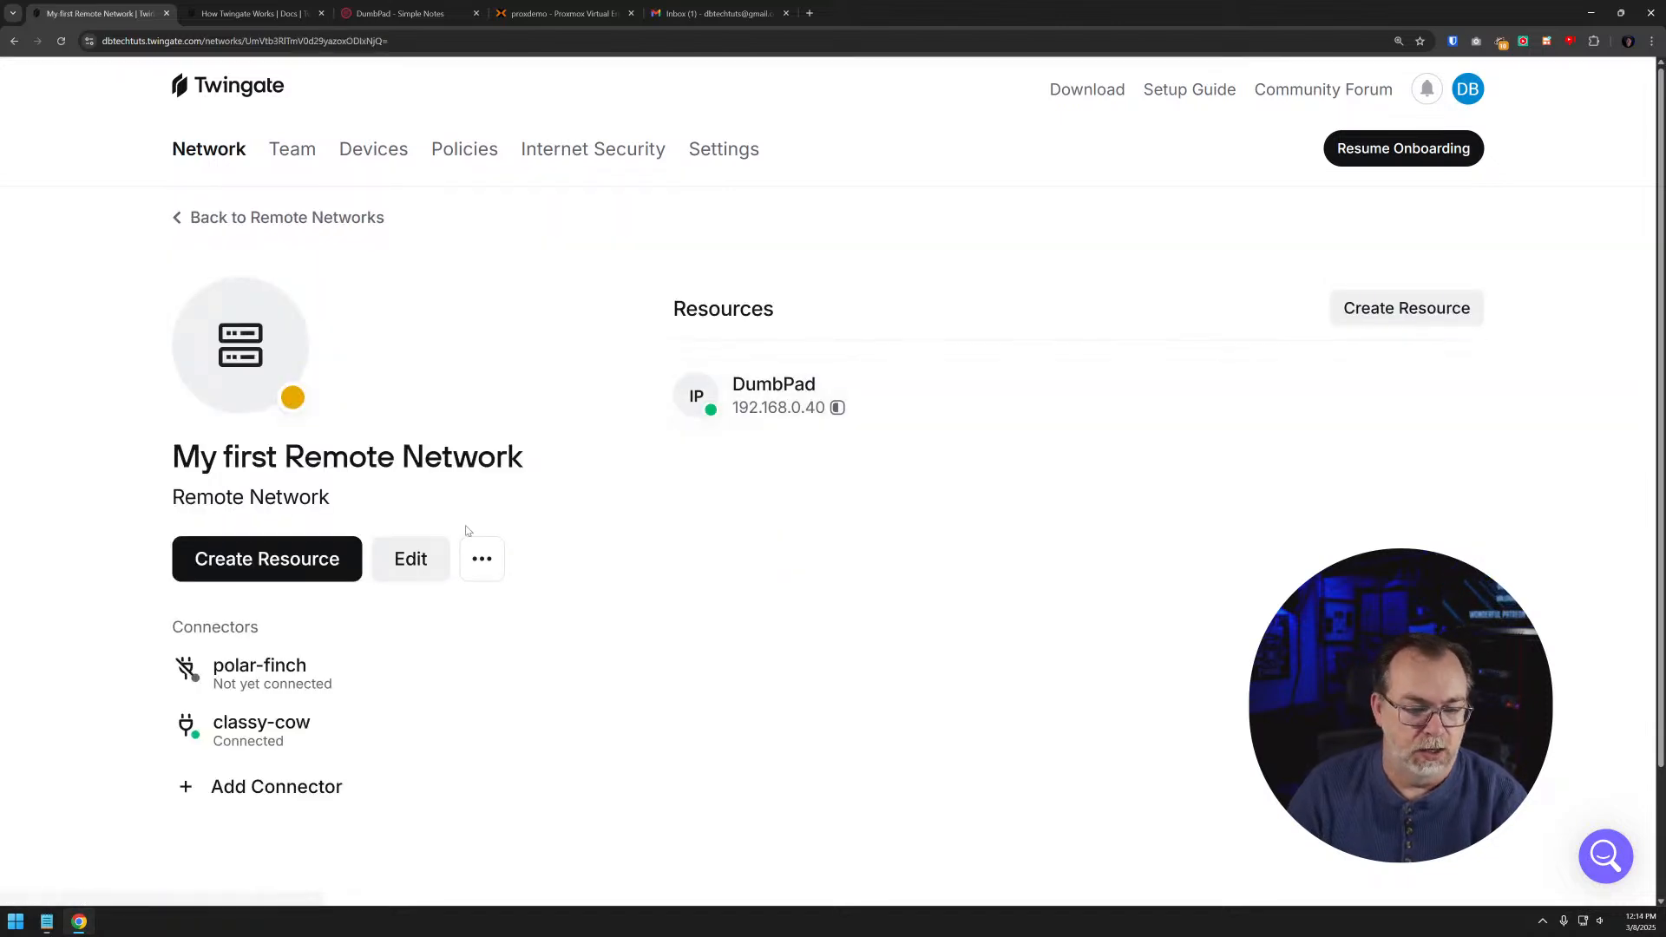
{"action": "left_click", "coordinate": [406, 558]}
{"action": "left_click", "coordinate": [684, 453]}
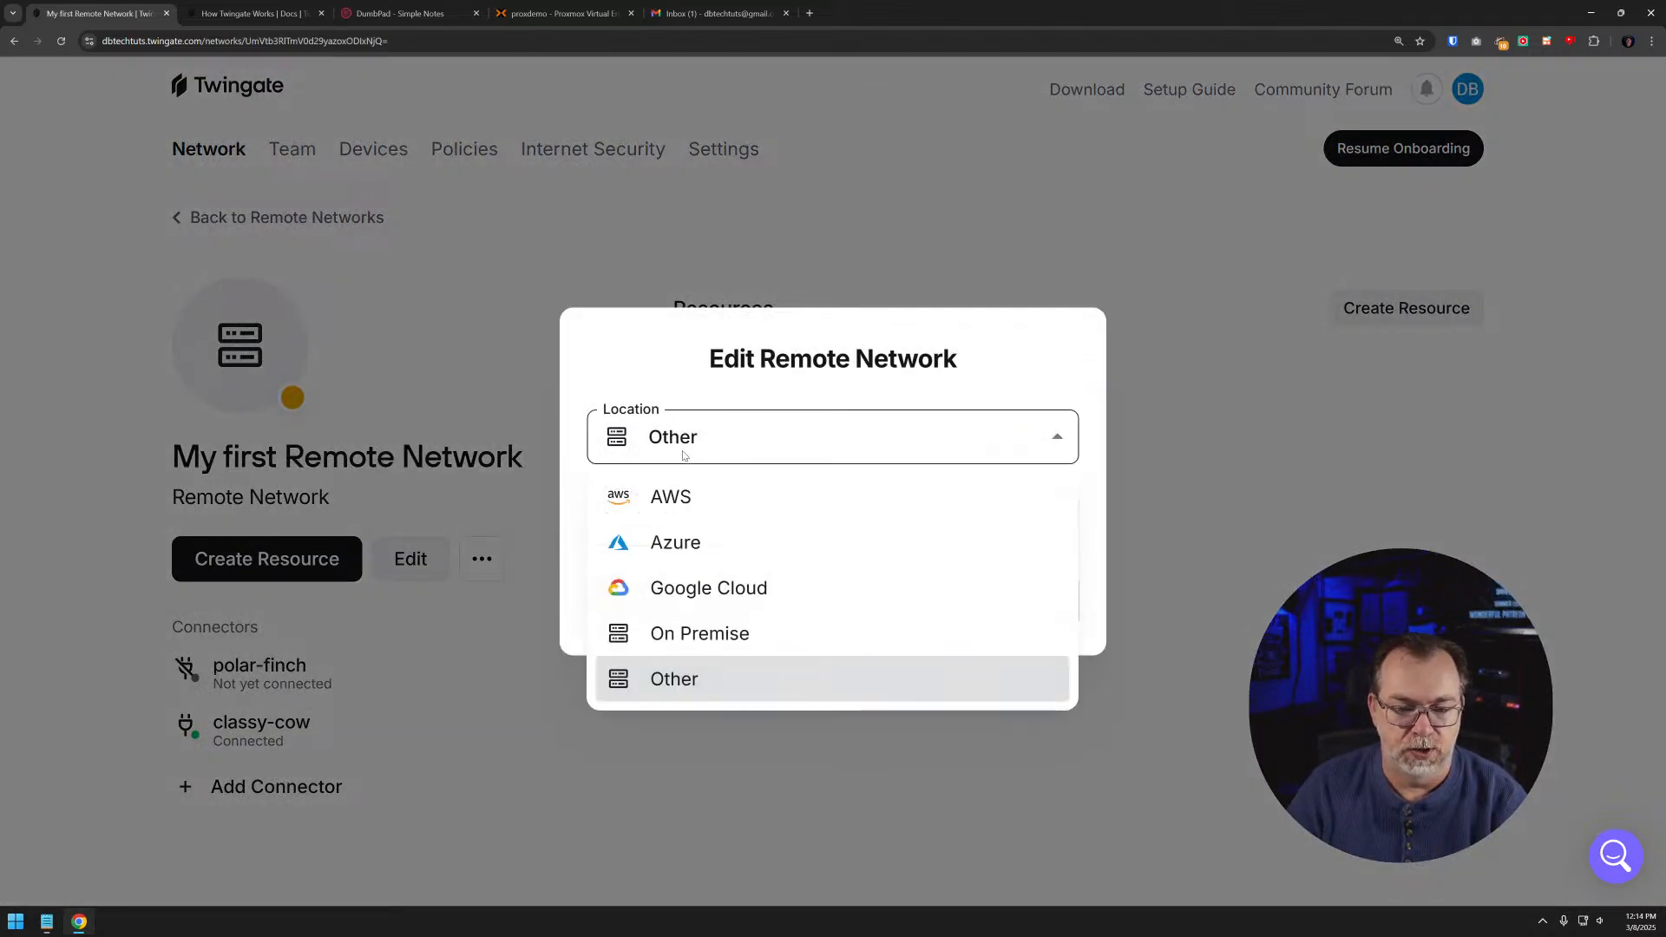
{"action": "left_click", "coordinate": [694, 639]}
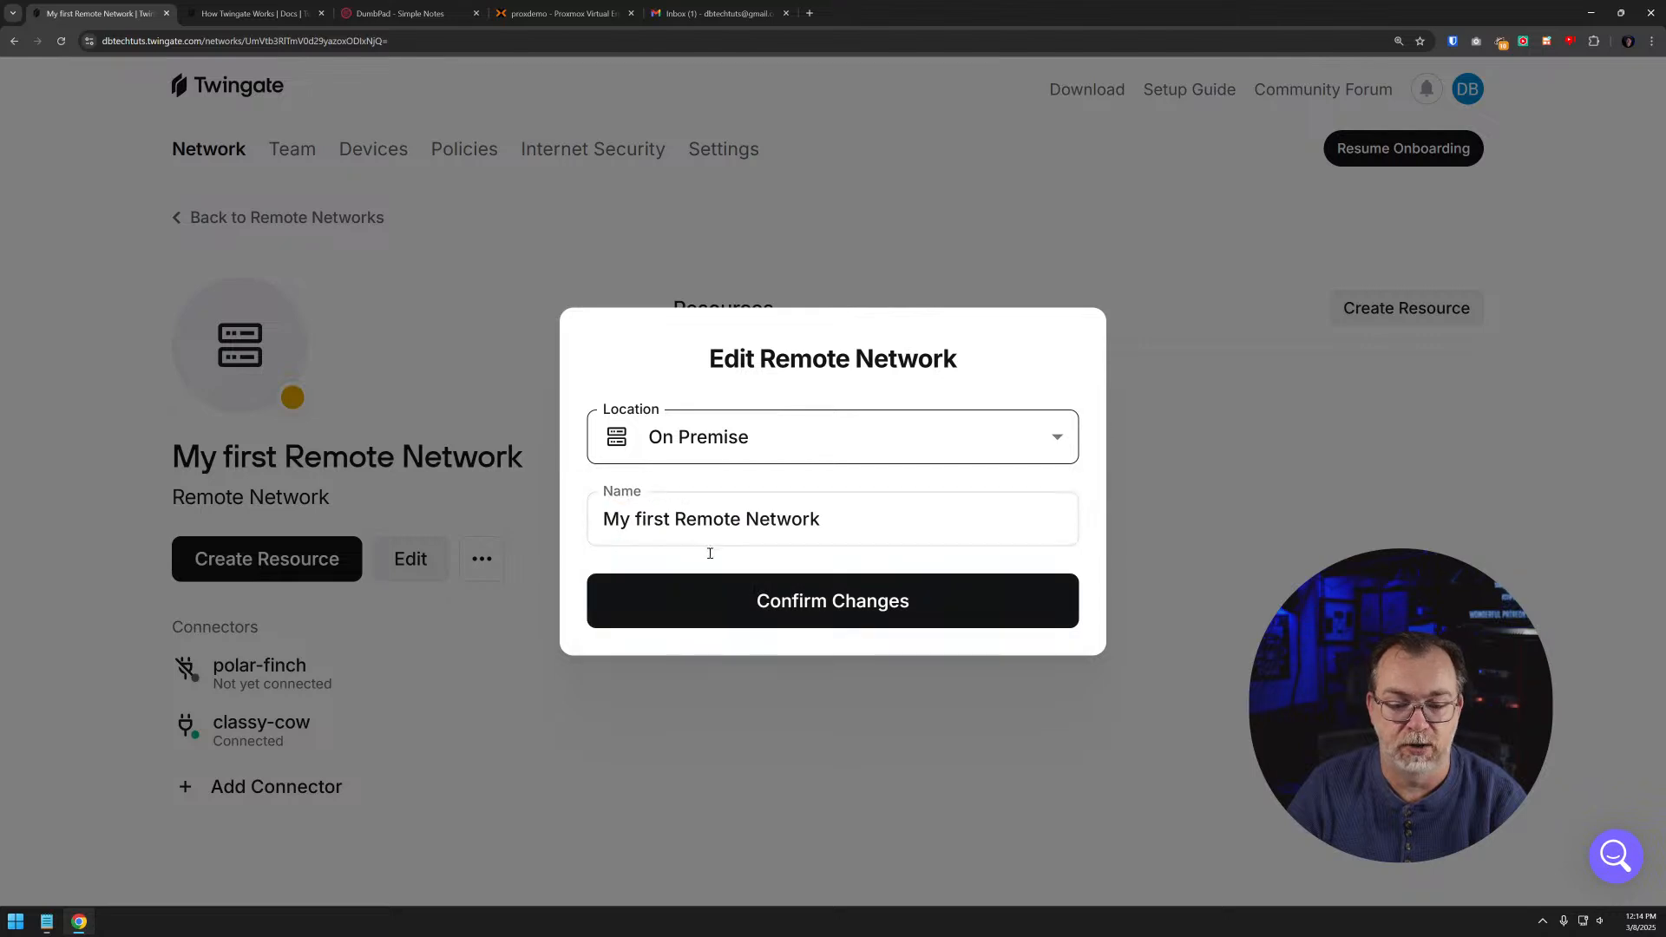
{"action": "left_click", "coordinate": [703, 599]}
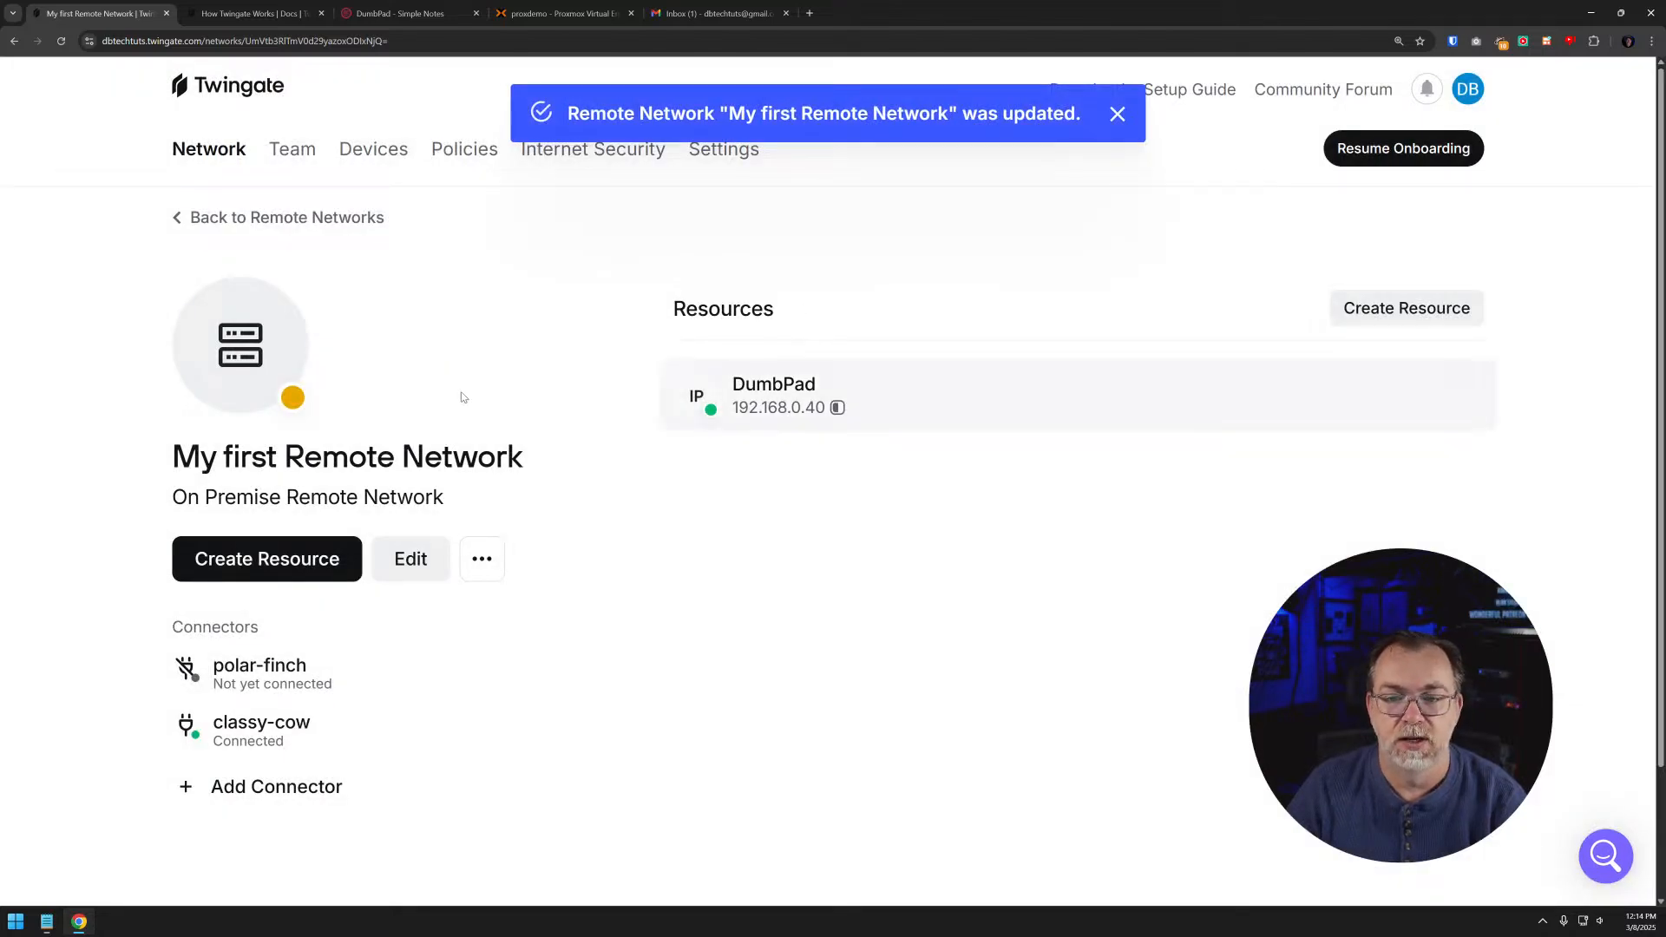
- Reopen the remote network's edit form to view the location options, and close it without changes
{"action": "mouse_move", "coordinate": [324, 651]}
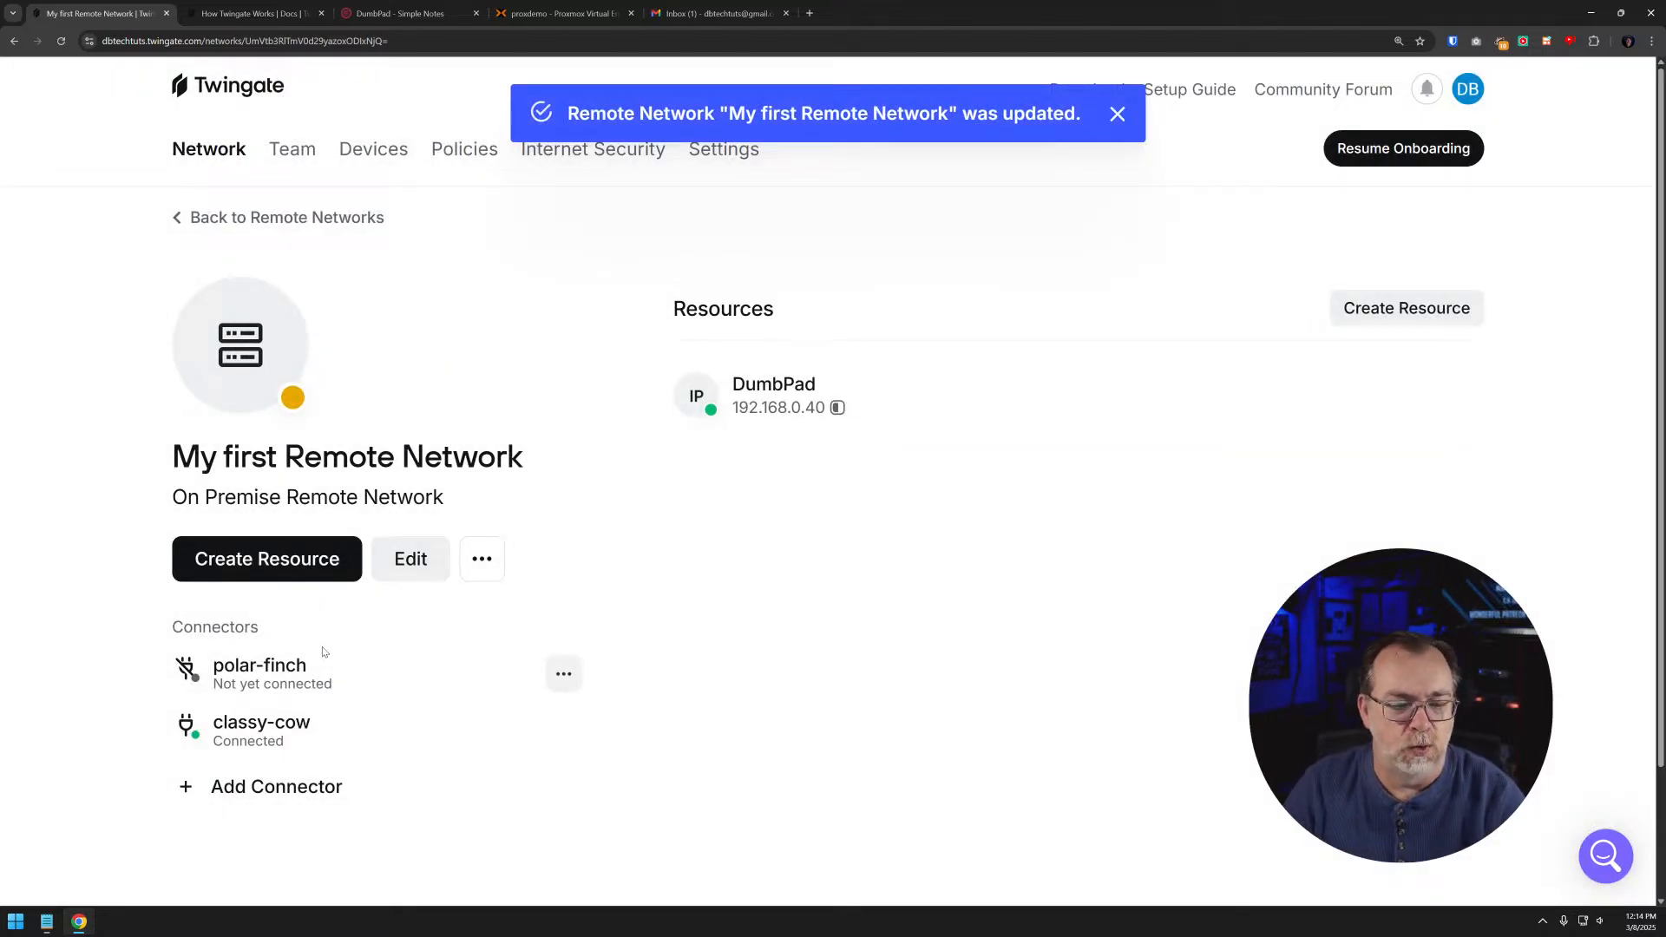
{"action": "left_click", "coordinate": [411, 558]}
{"action": "left_click", "coordinate": [687, 442]}
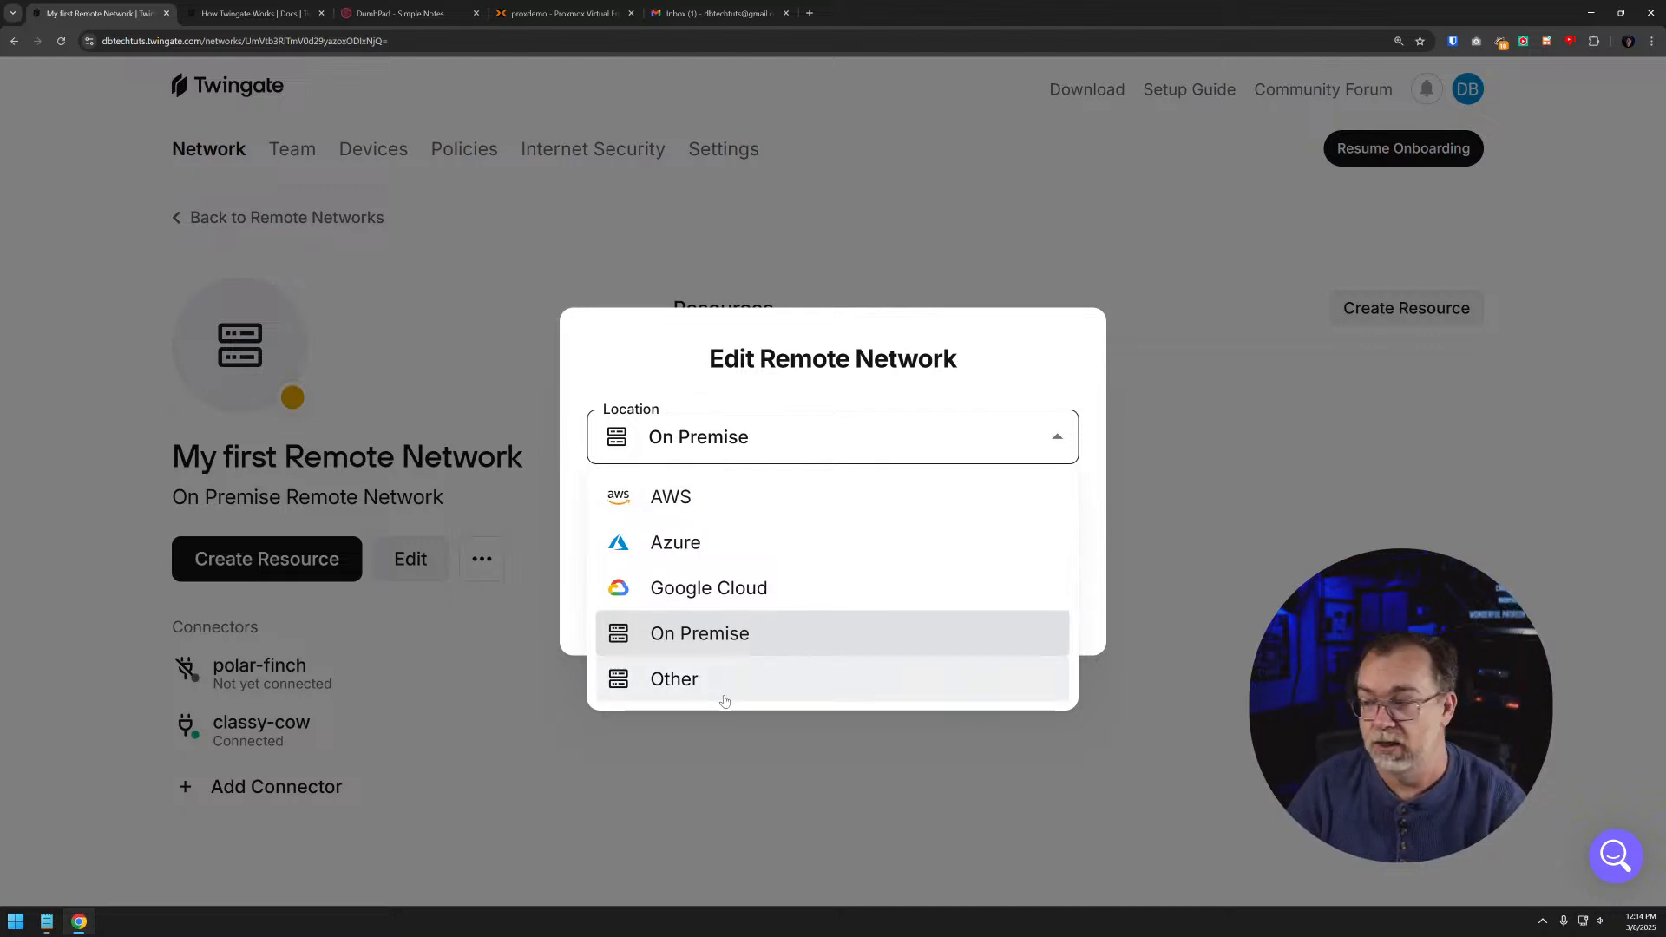
{"action": "left_click", "coordinate": [766, 809]}
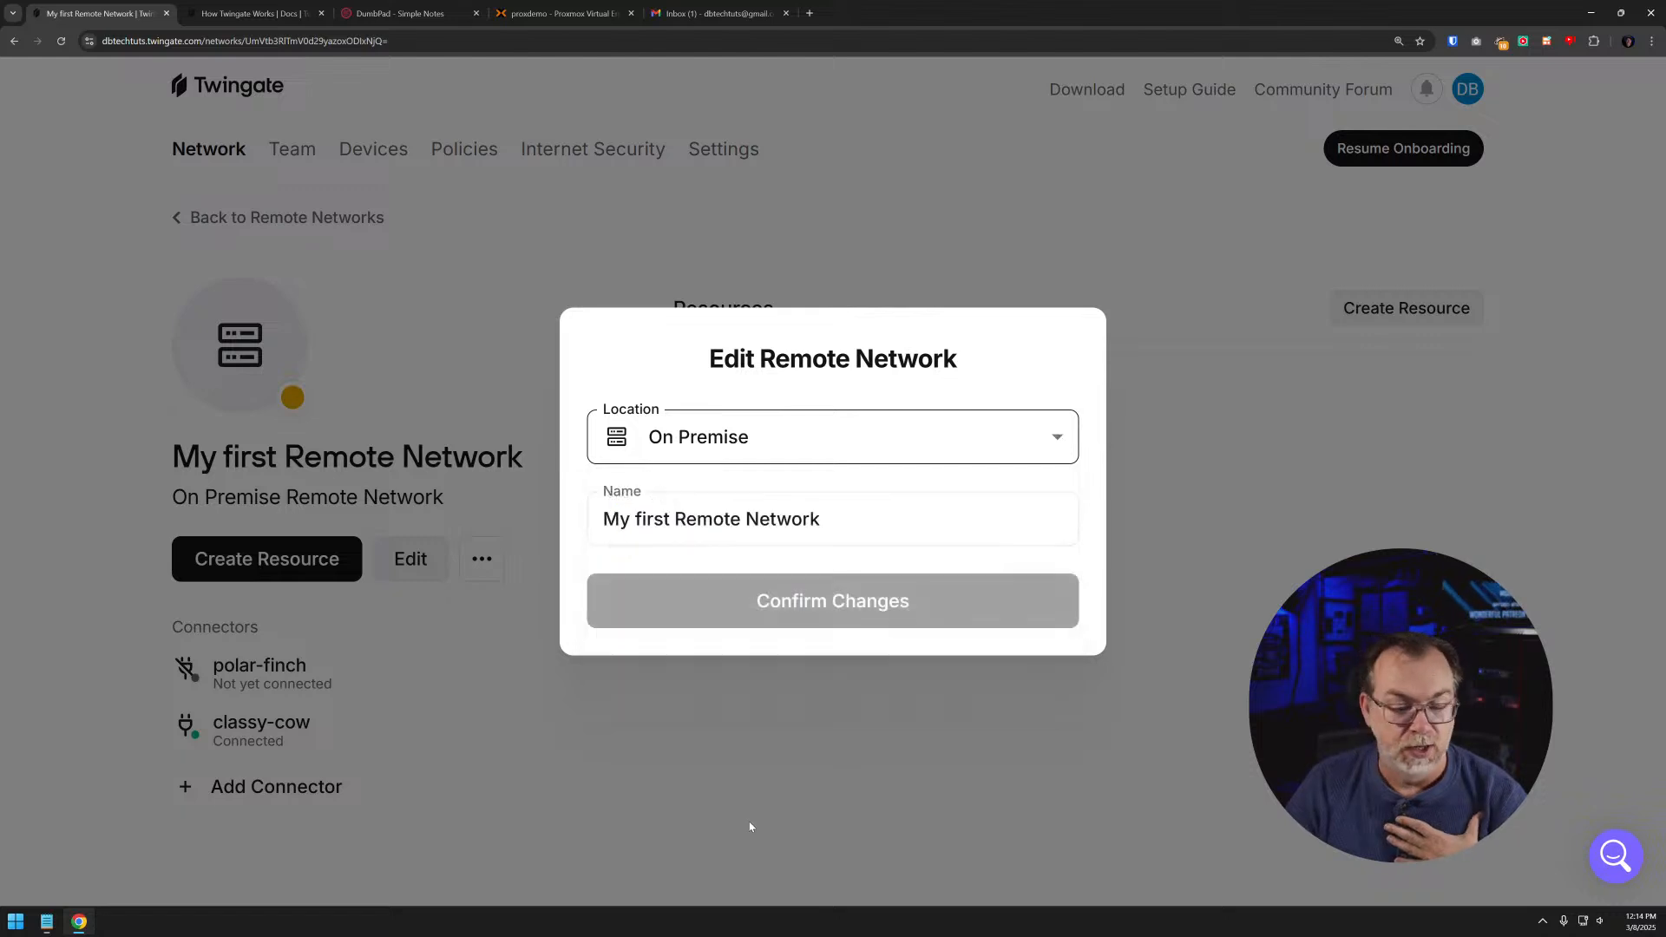
{"action": "left_click", "coordinate": [752, 824]}
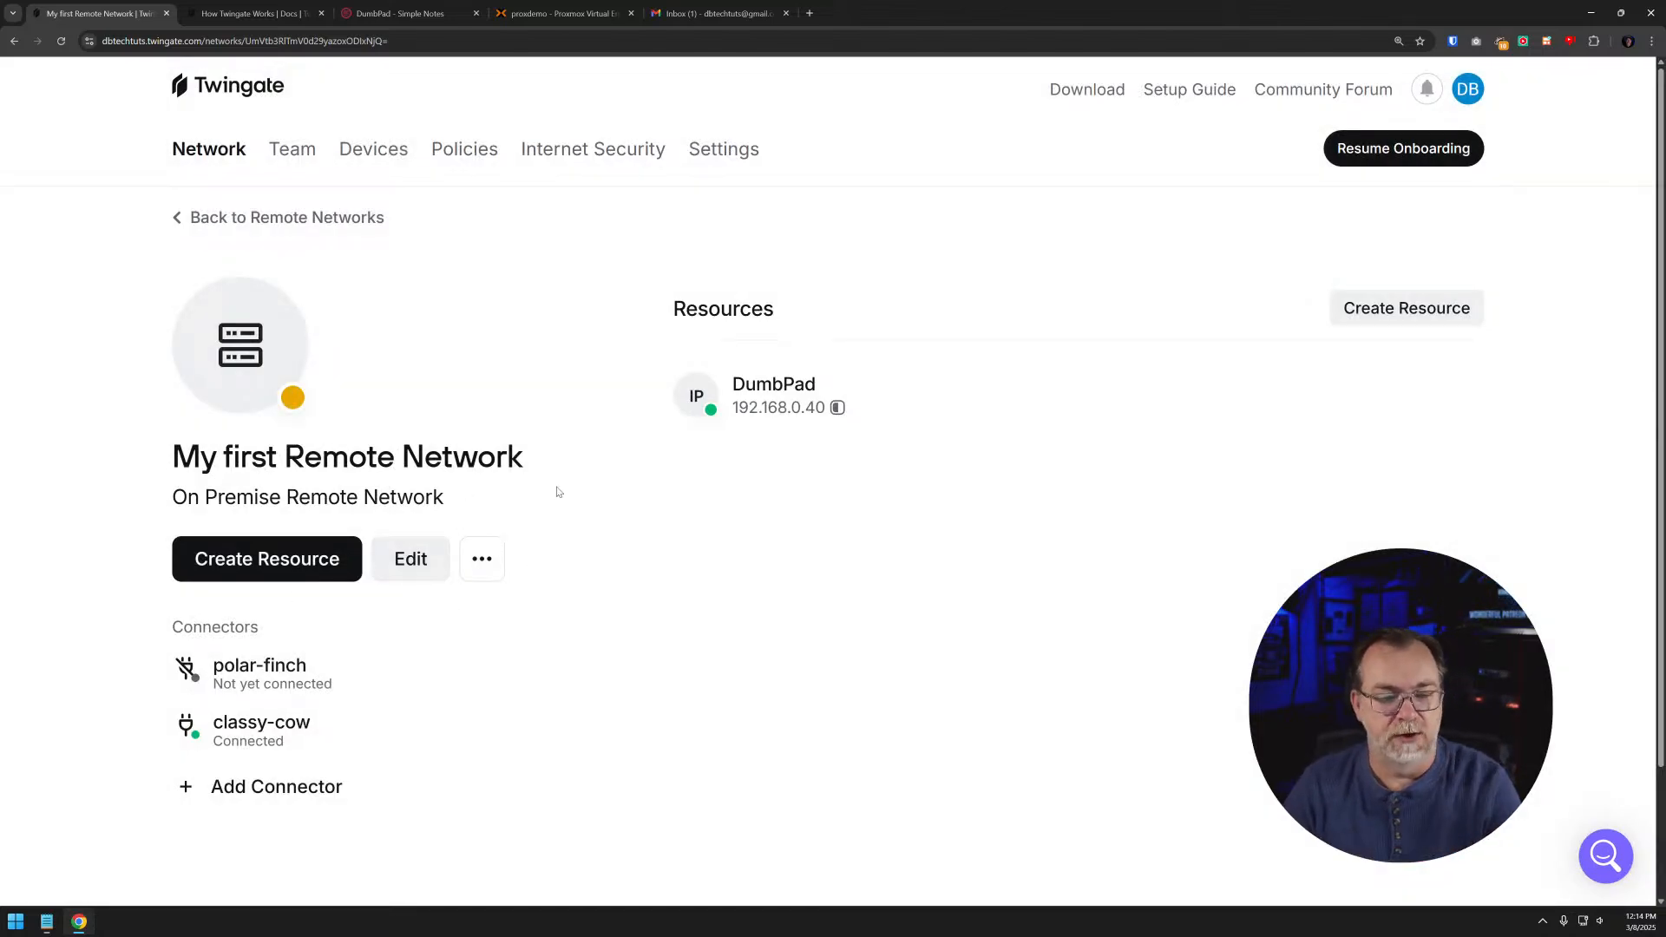
- Leave My first Remote Network for the remote networks list and open the list of connectors
{"action": "left_click", "coordinate": [289, 564]}
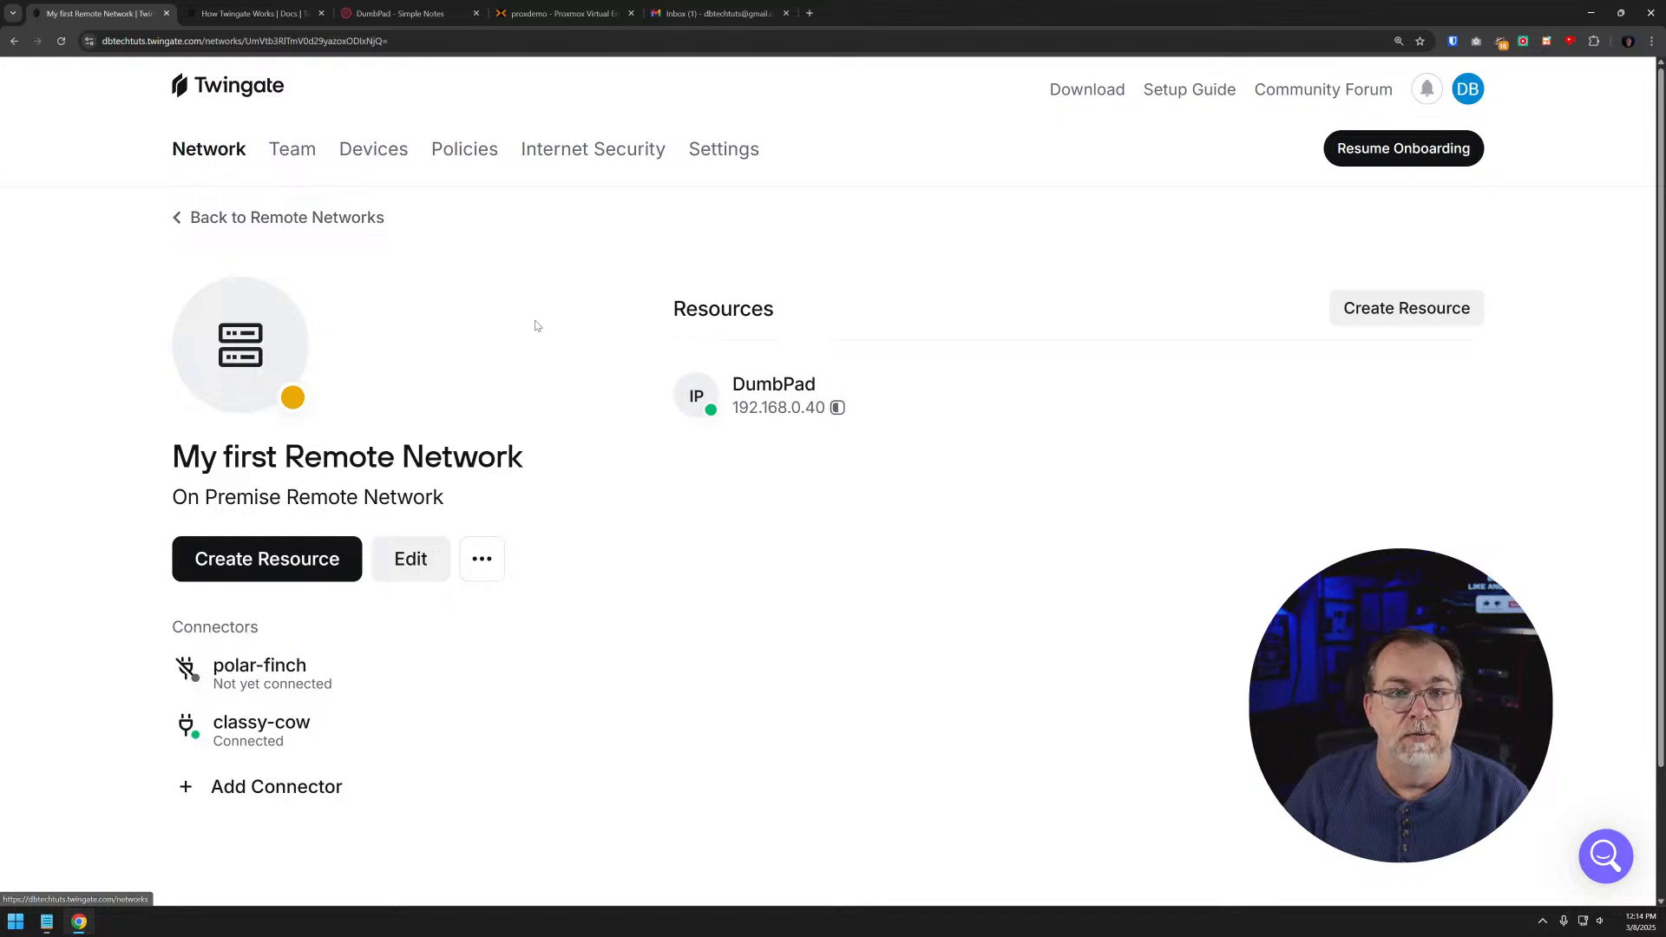
{"action": "left_click", "coordinate": [287, 218]}
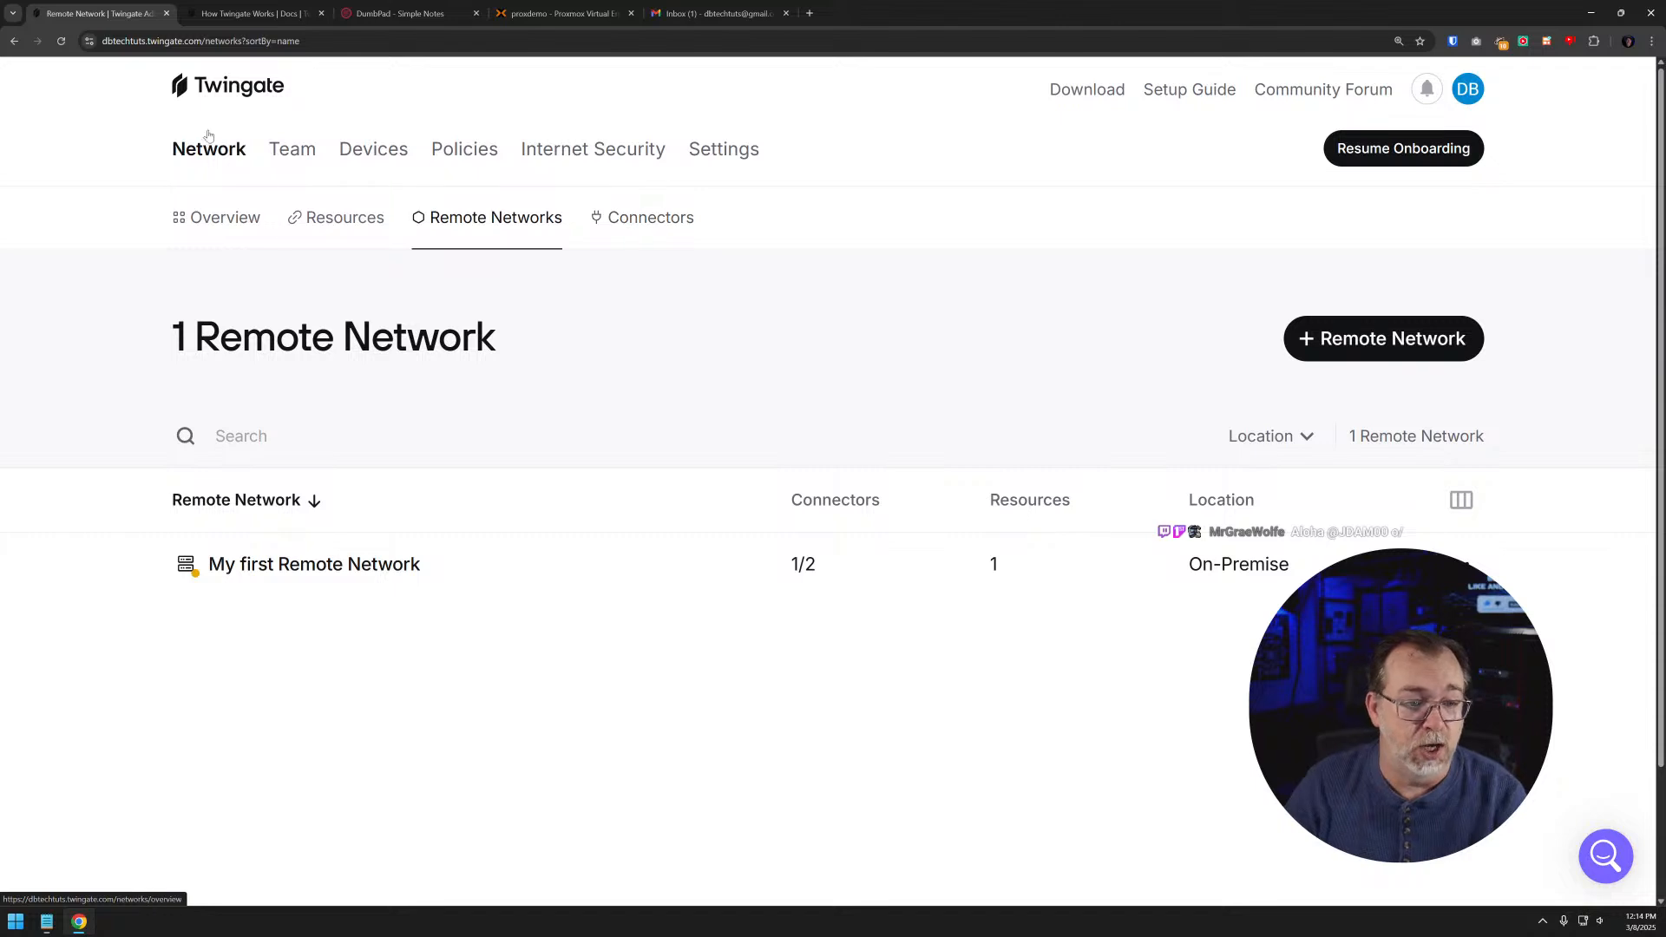
{"action": "left_click", "coordinate": [627, 247]}
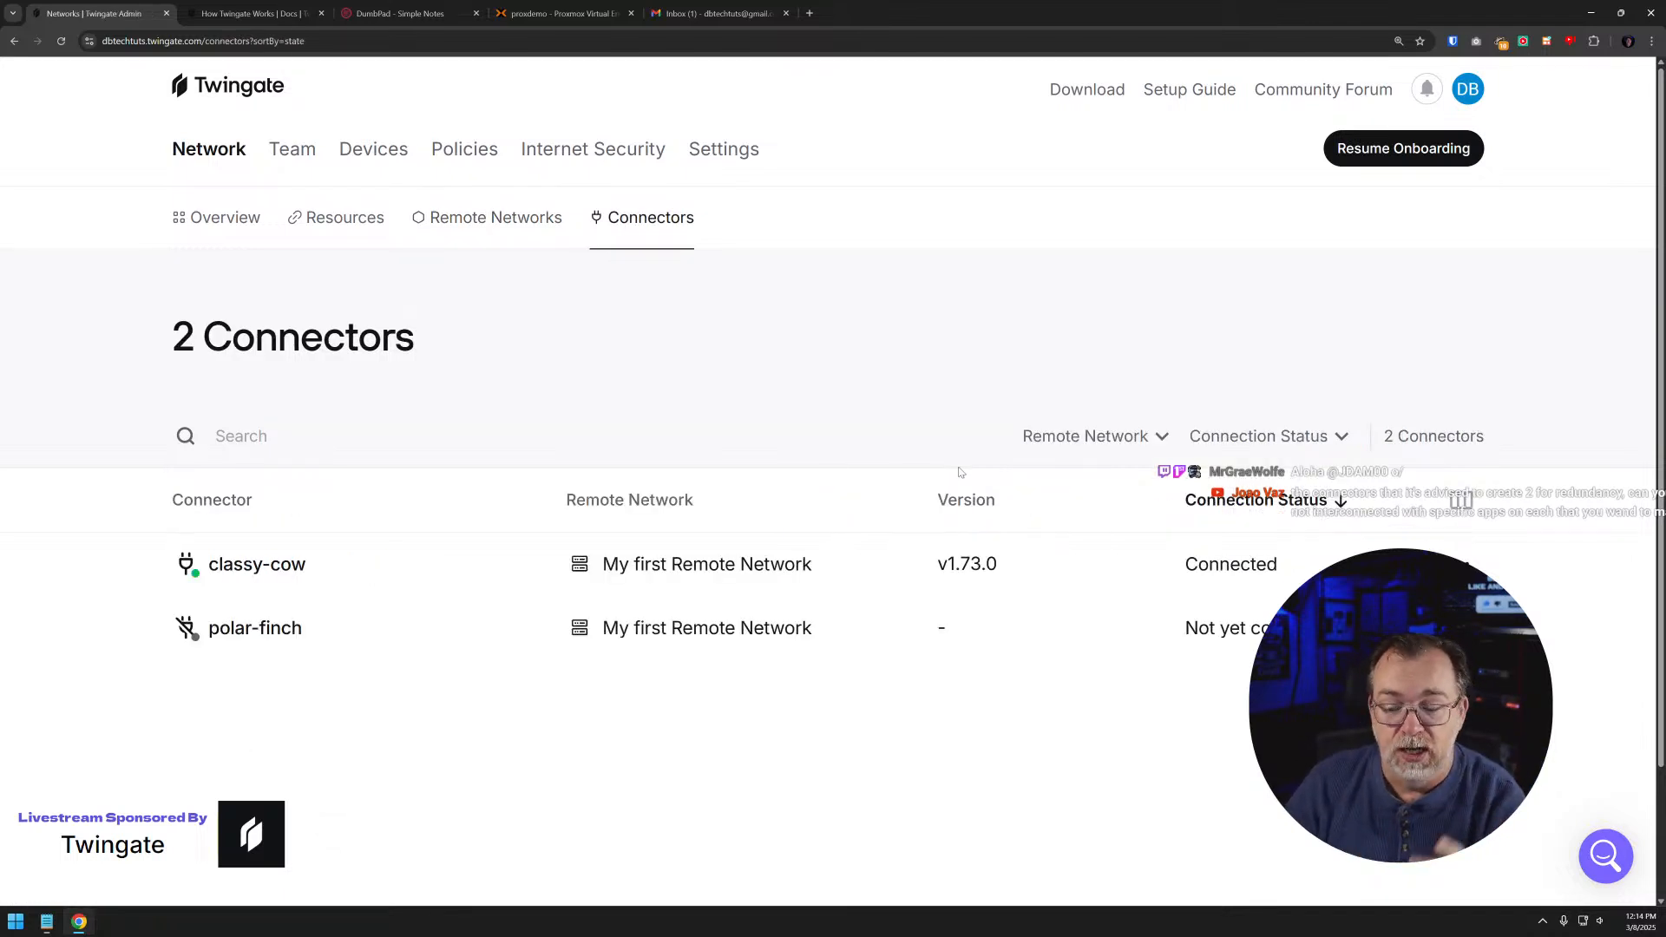
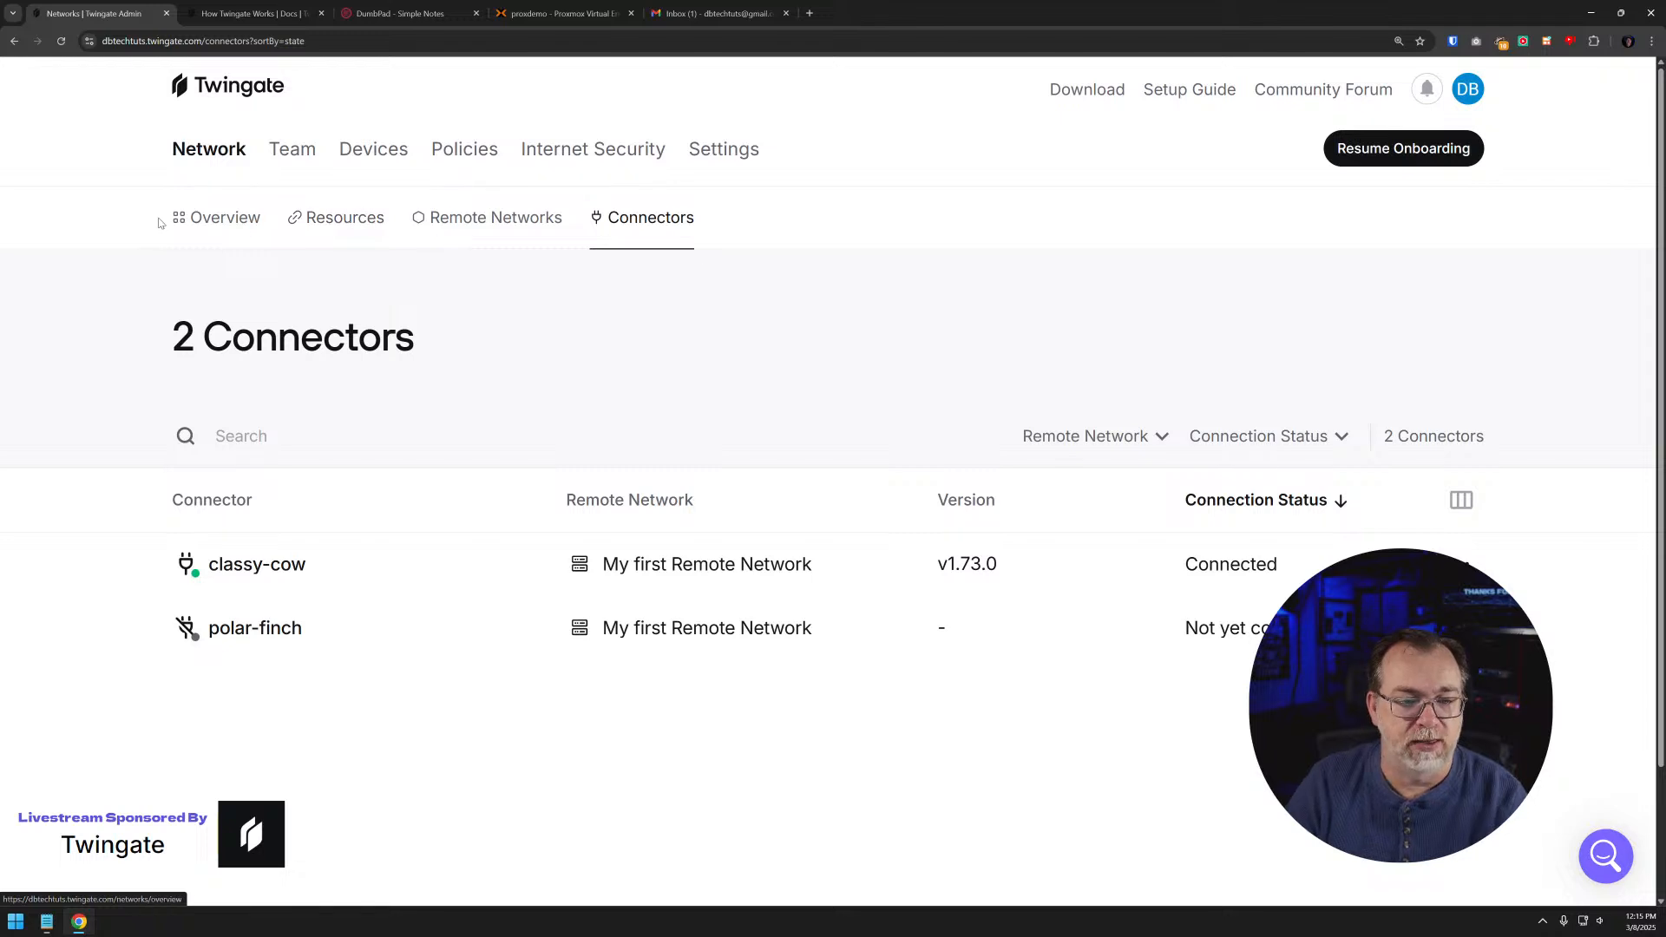
- Open the team's user list and review the admin user's resources, groups, devices and recent activity
{"action": "left_click", "coordinate": [291, 162]}
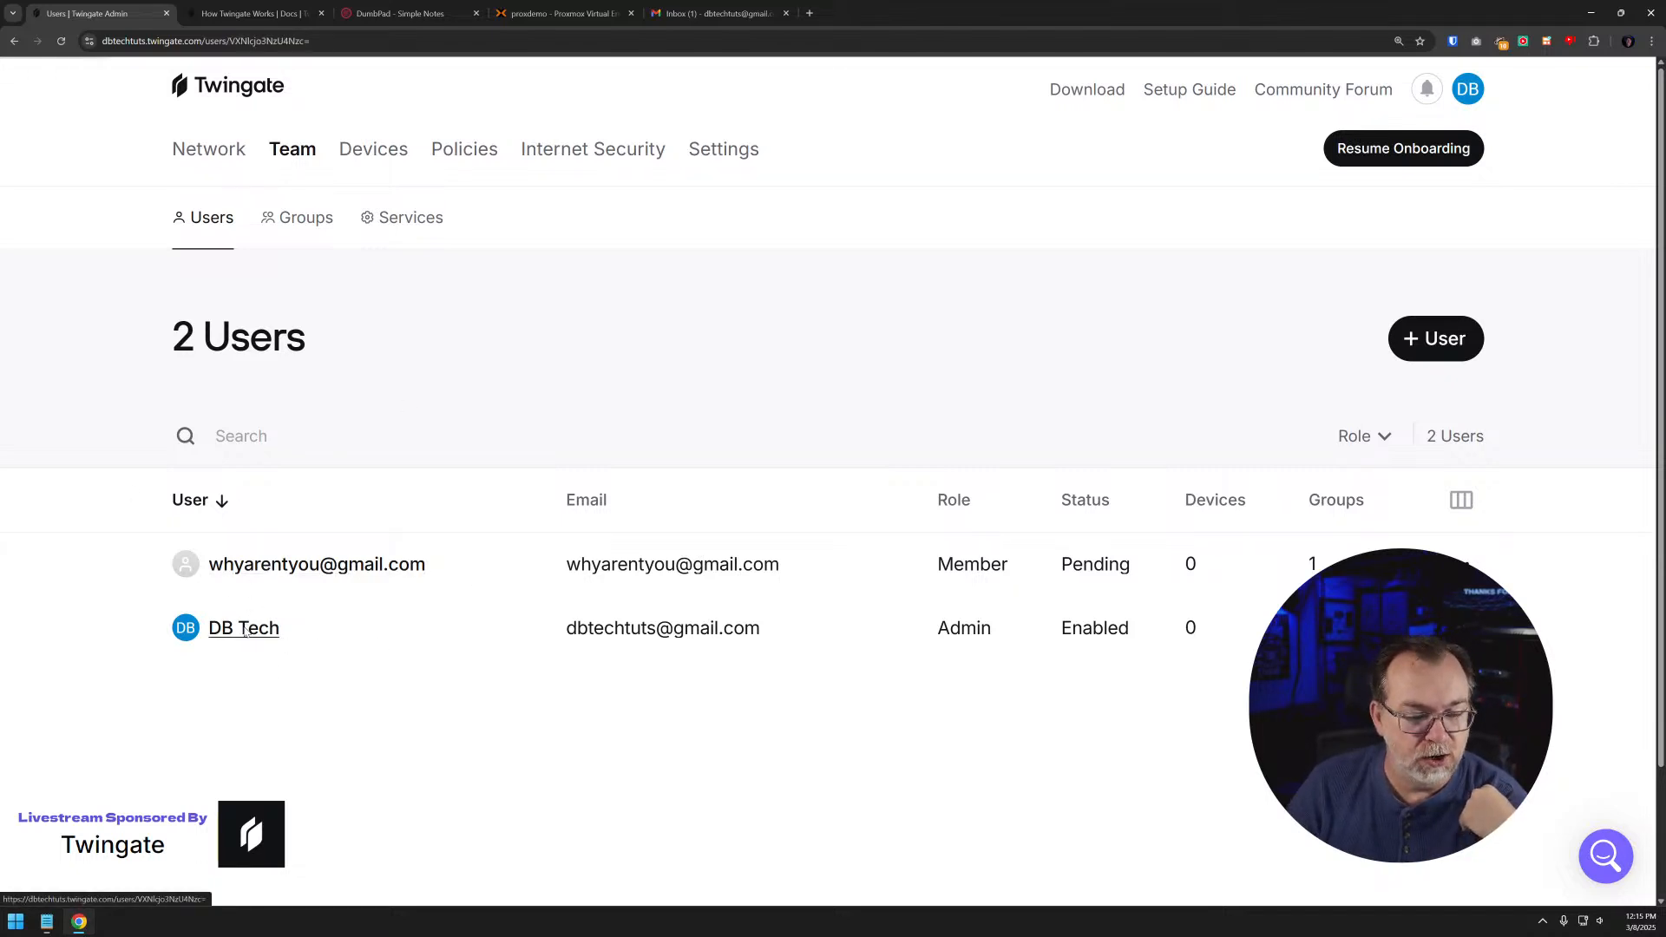
{"action": "left_click", "coordinate": [247, 625]}
{"action": "scroll", "coordinate": [792, 495], "scroll_direction": "down", "scroll_amount": 3}
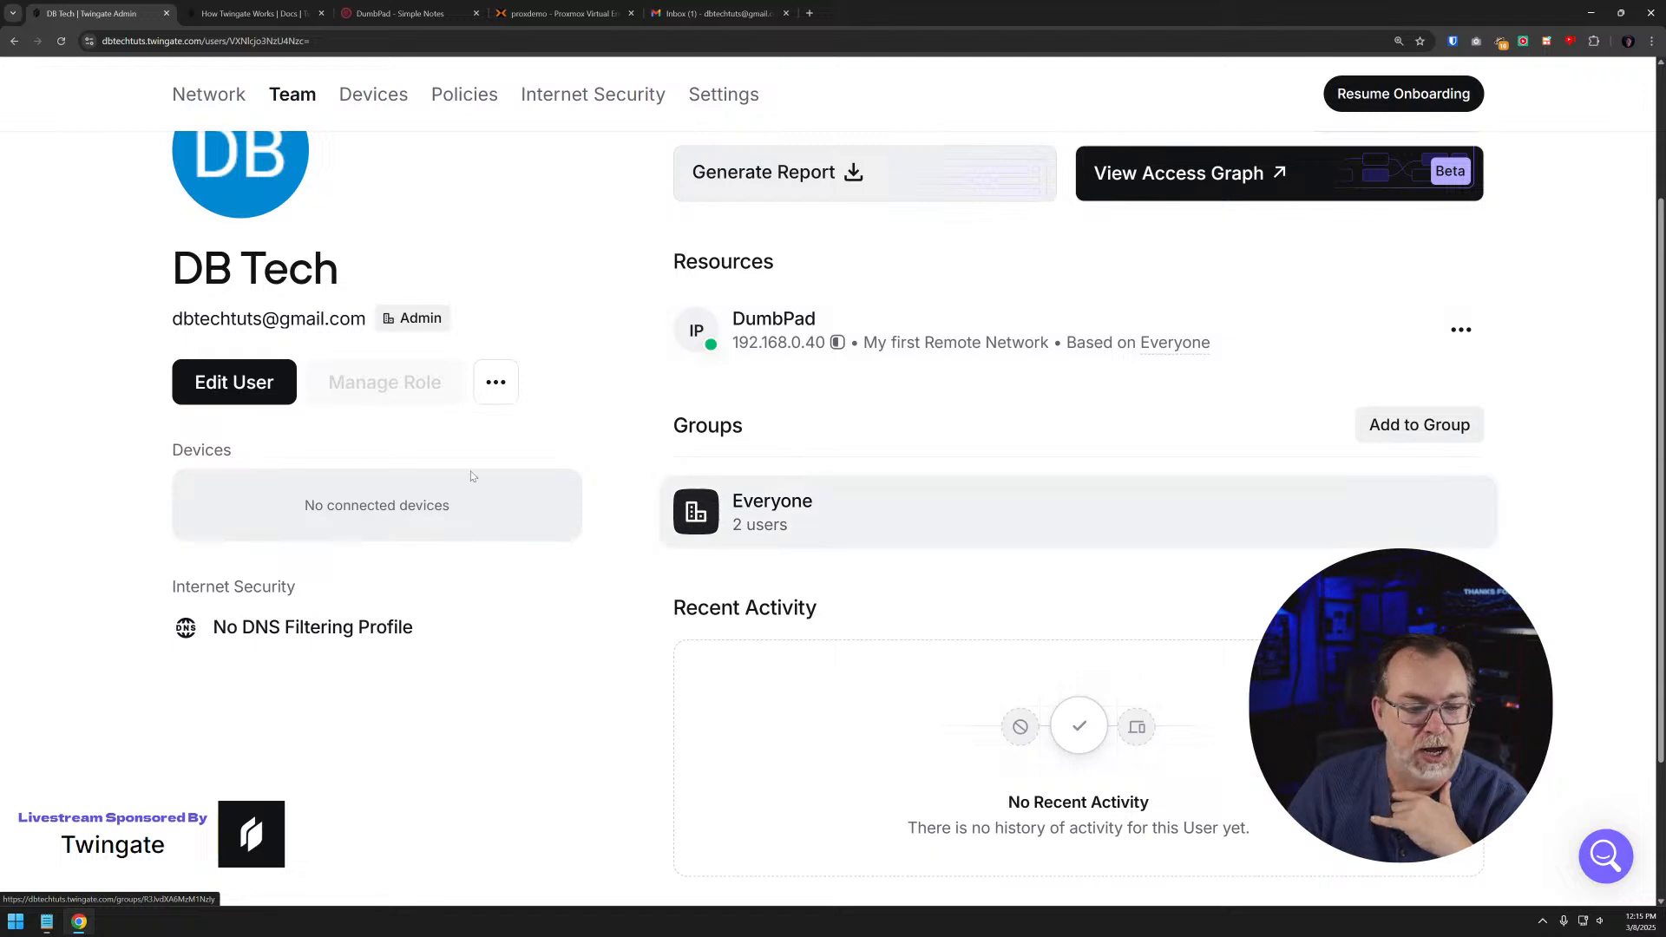
{"action": "scroll", "coordinate": [886, 392], "scroll_direction": "down", "scroll_amount": 2}
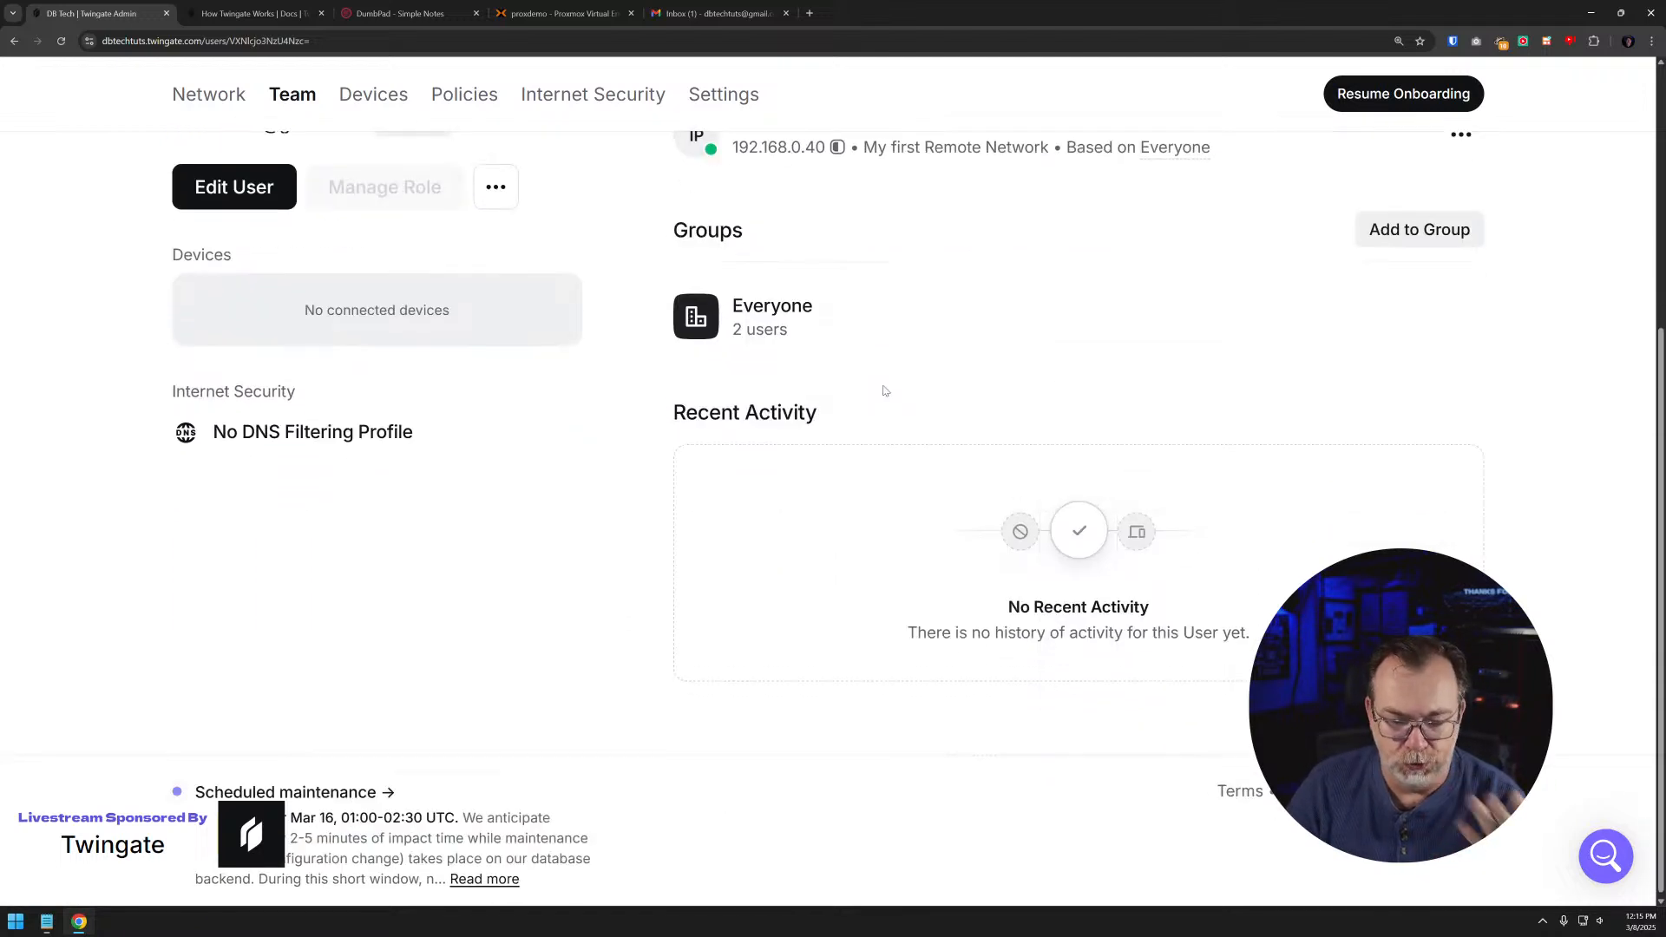
{"action": "scroll", "coordinate": [742, 351], "scroll_direction": "up", "scroll_amount": 4}
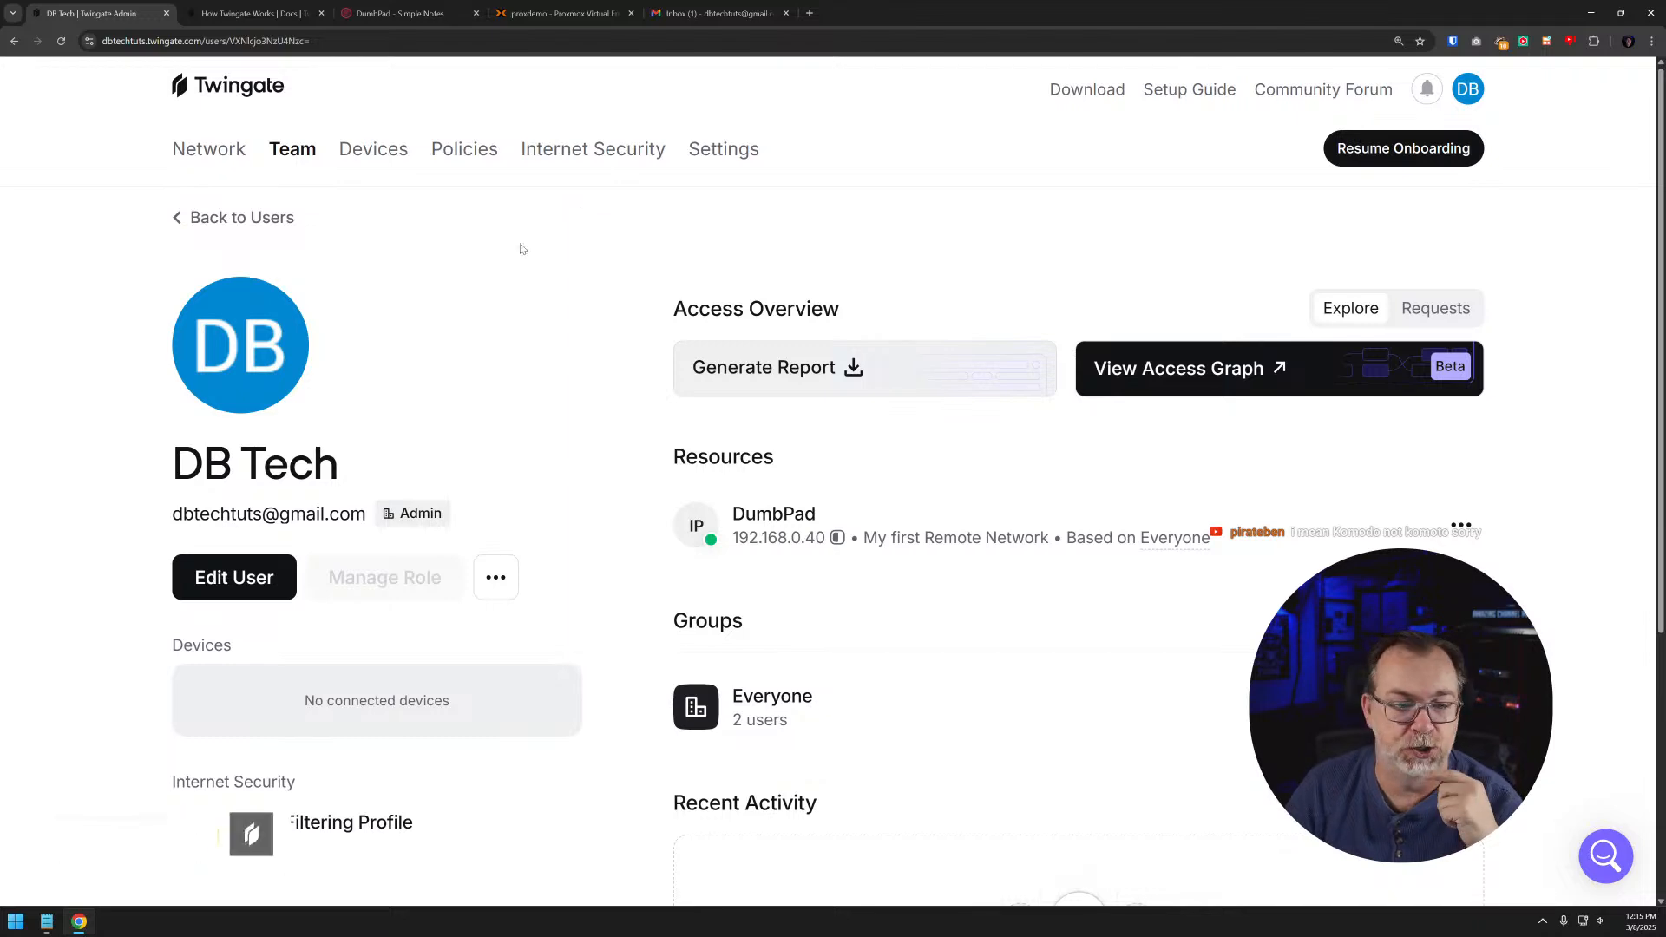
{"action": "scroll", "coordinate": [537, 499], "scroll_direction": "down", "scroll_amount": 5}
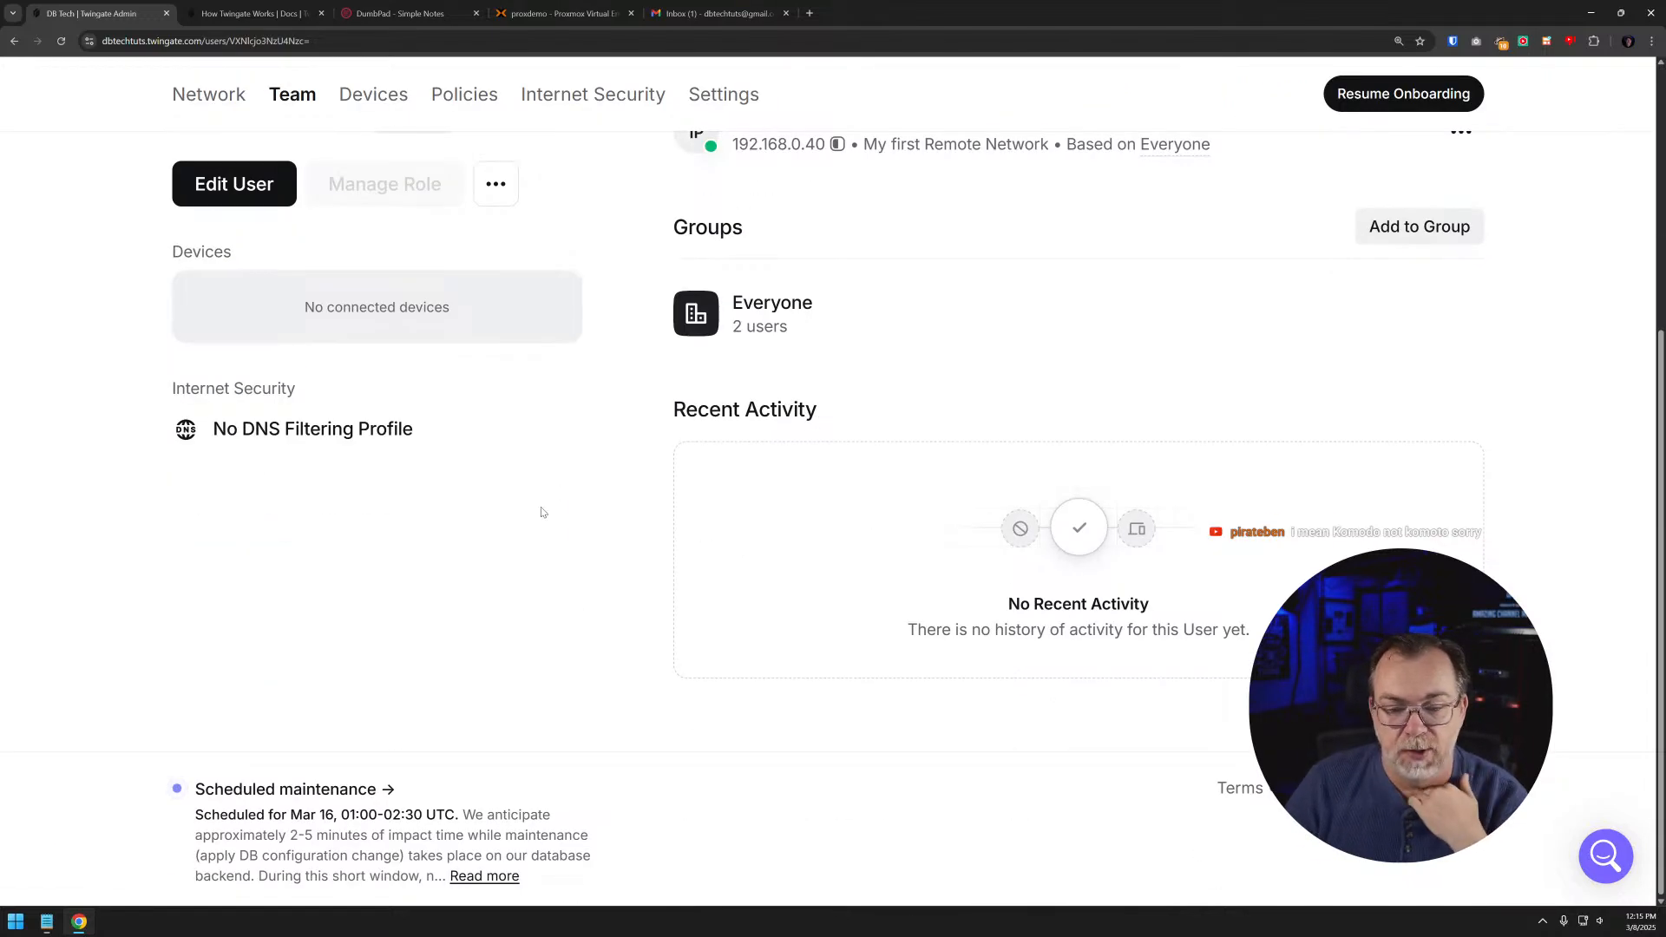
{"action": "scroll", "coordinate": [568, 490], "scroll_direction": "up", "scroll_amount": 5}
{"action": "scroll", "coordinate": [571, 493], "scroll_direction": "down", "scroll_amount": 5}
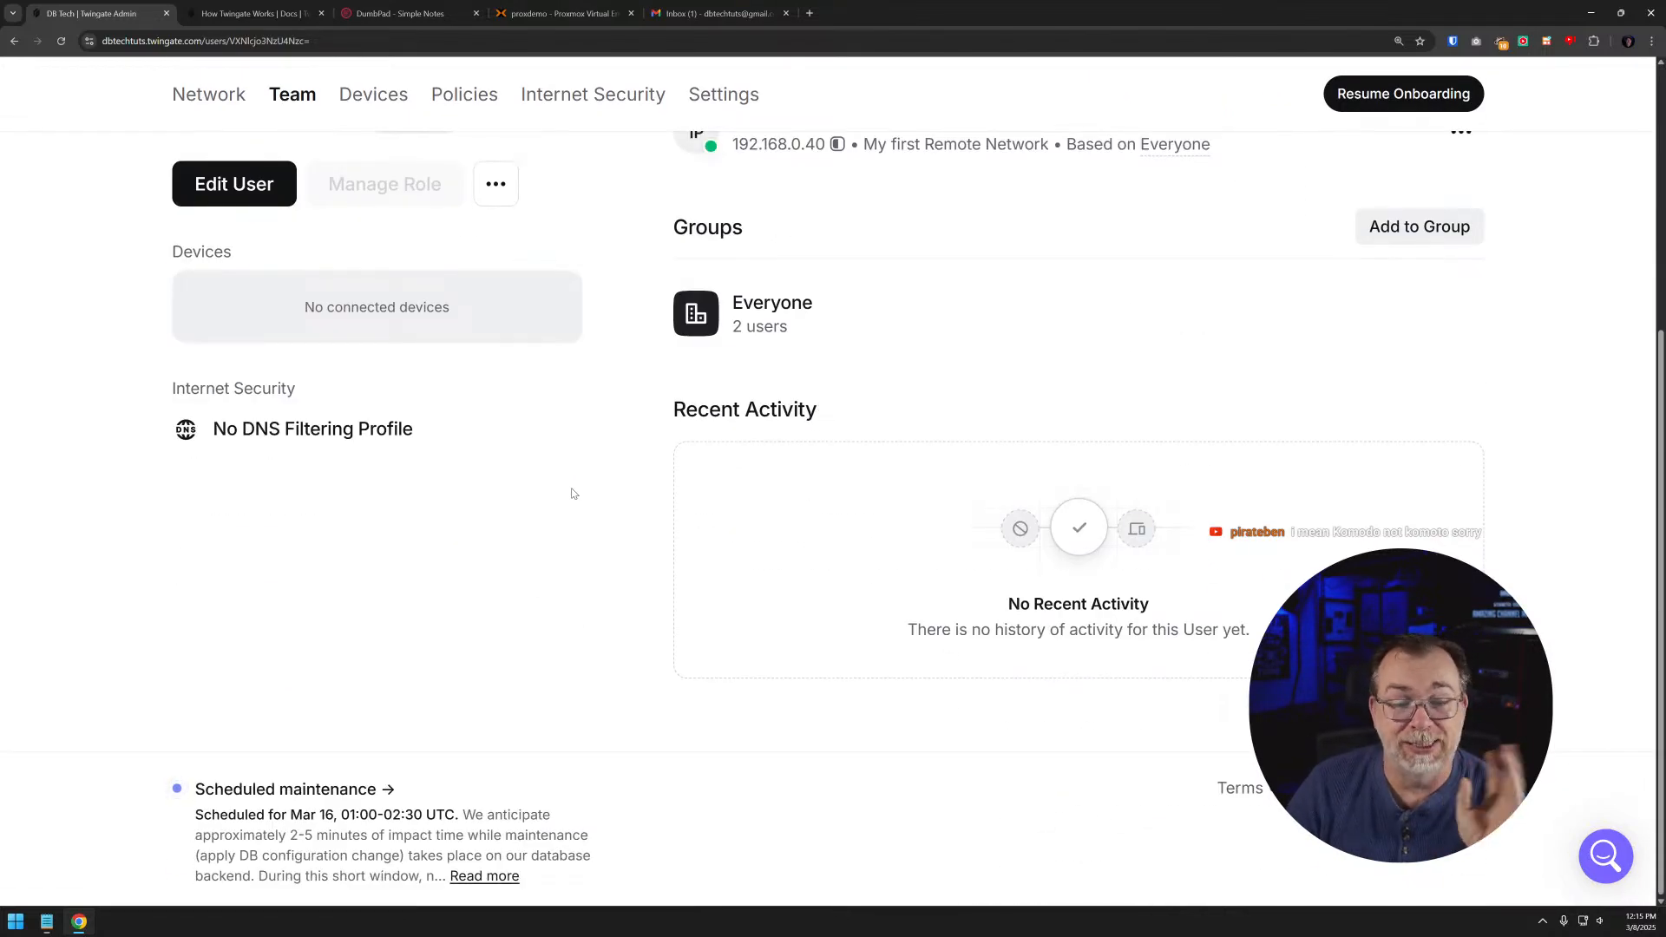
- Check the devices list, and open the Default Policy resource policy to review its location, authentication and device requirements
{"action": "left_click", "coordinate": [373, 100]}
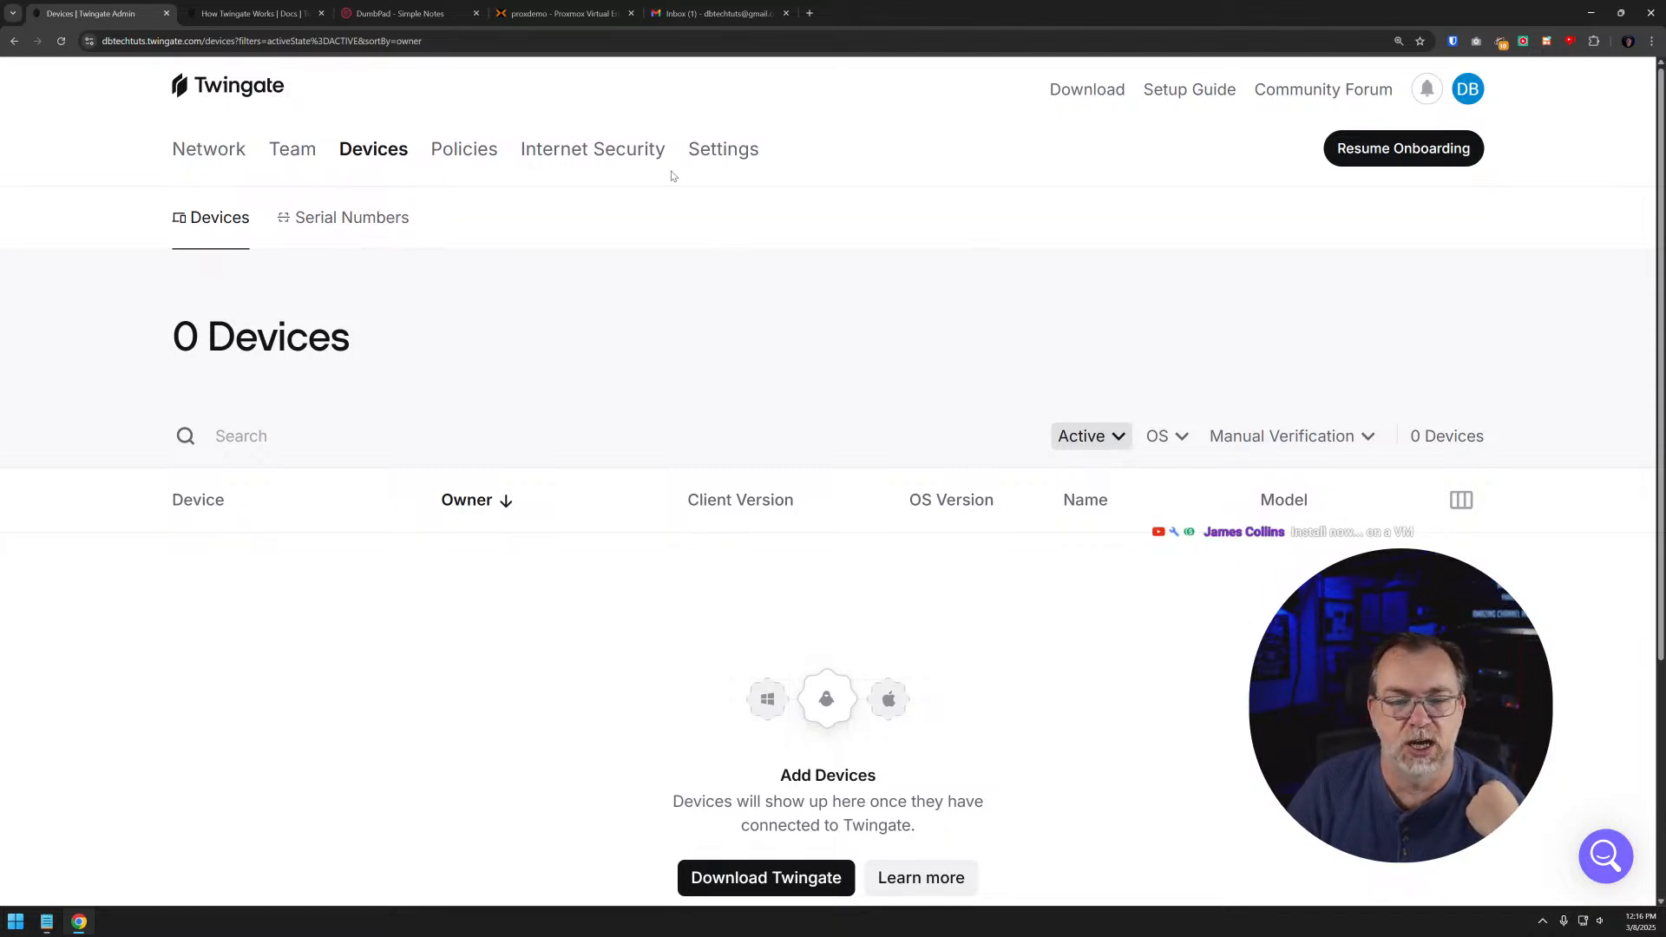
{"action": "left_click", "coordinate": [463, 153]}
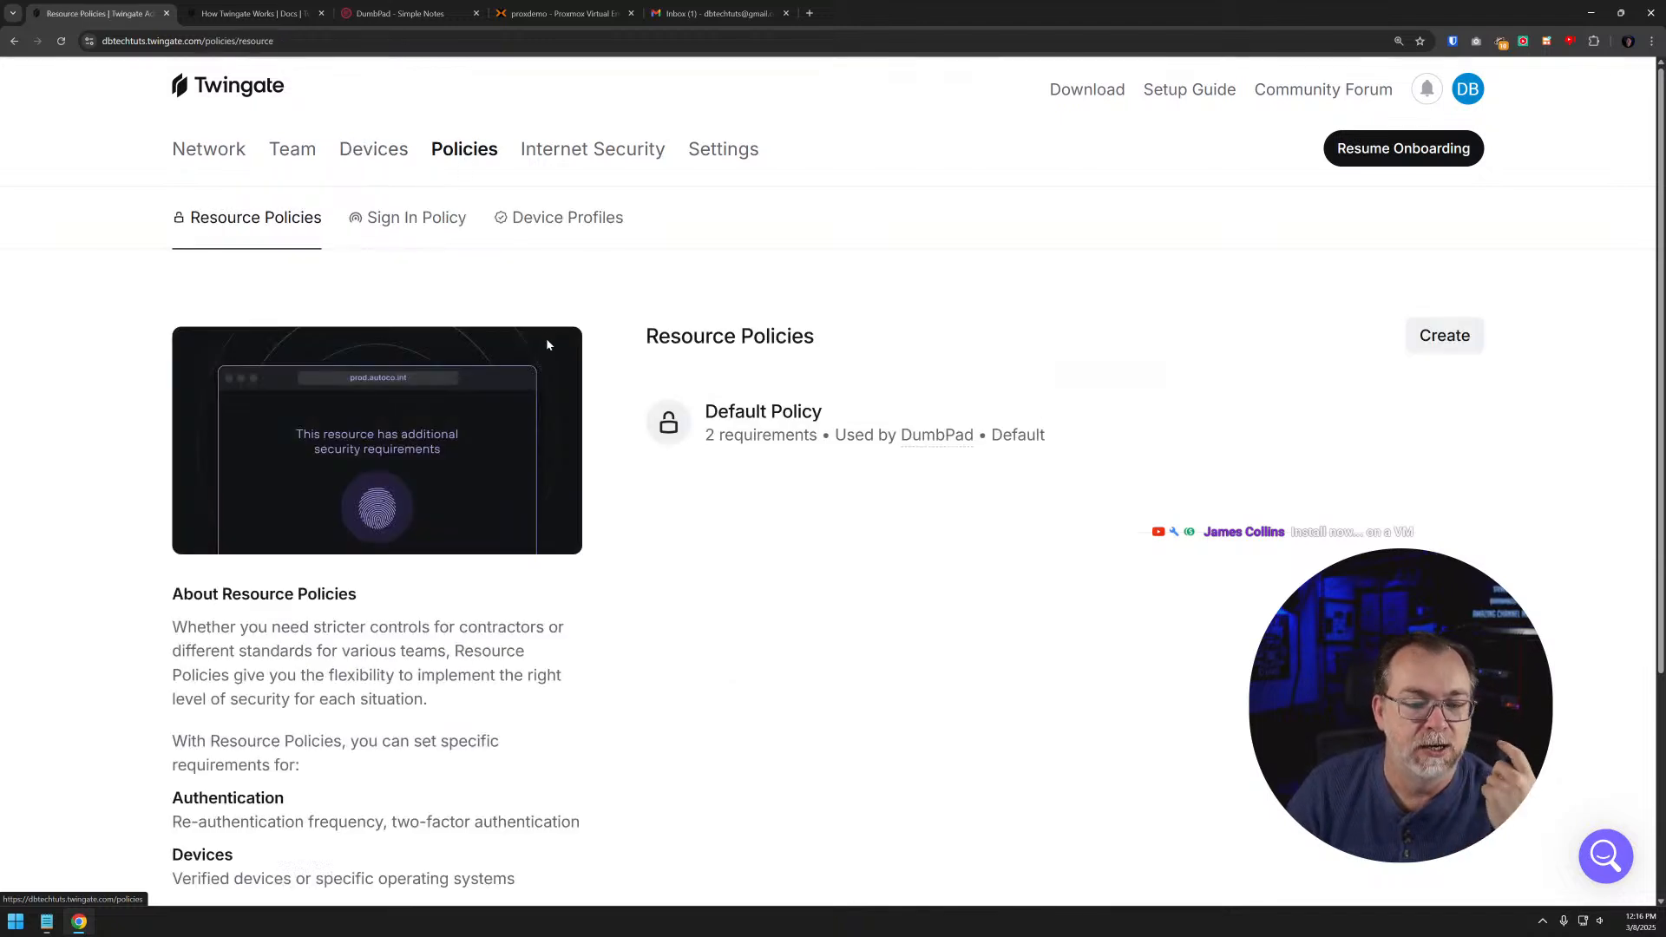
{"action": "left_click", "coordinate": [769, 404]}
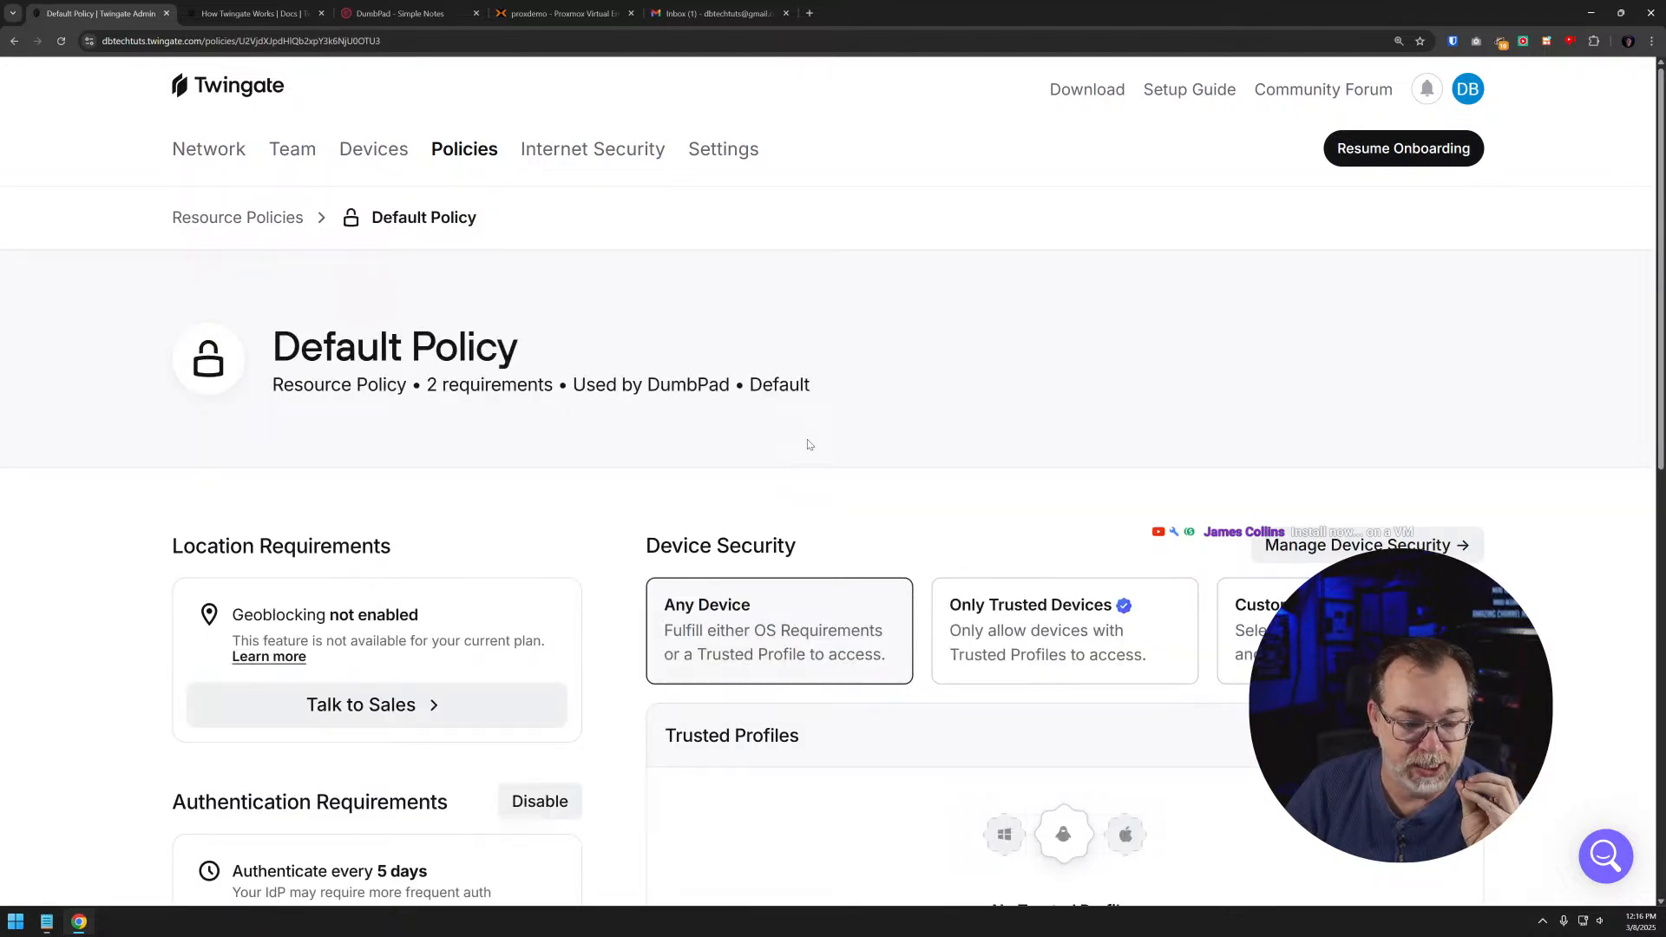
{"action": "scroll", "coordinate": [809, 445], "scroll_direction": "down", "scroll_amount": 4}
{"action": "scroll", "coordinate": [812, 453], "scroll_direction": "down", "scroll_amount": 5}
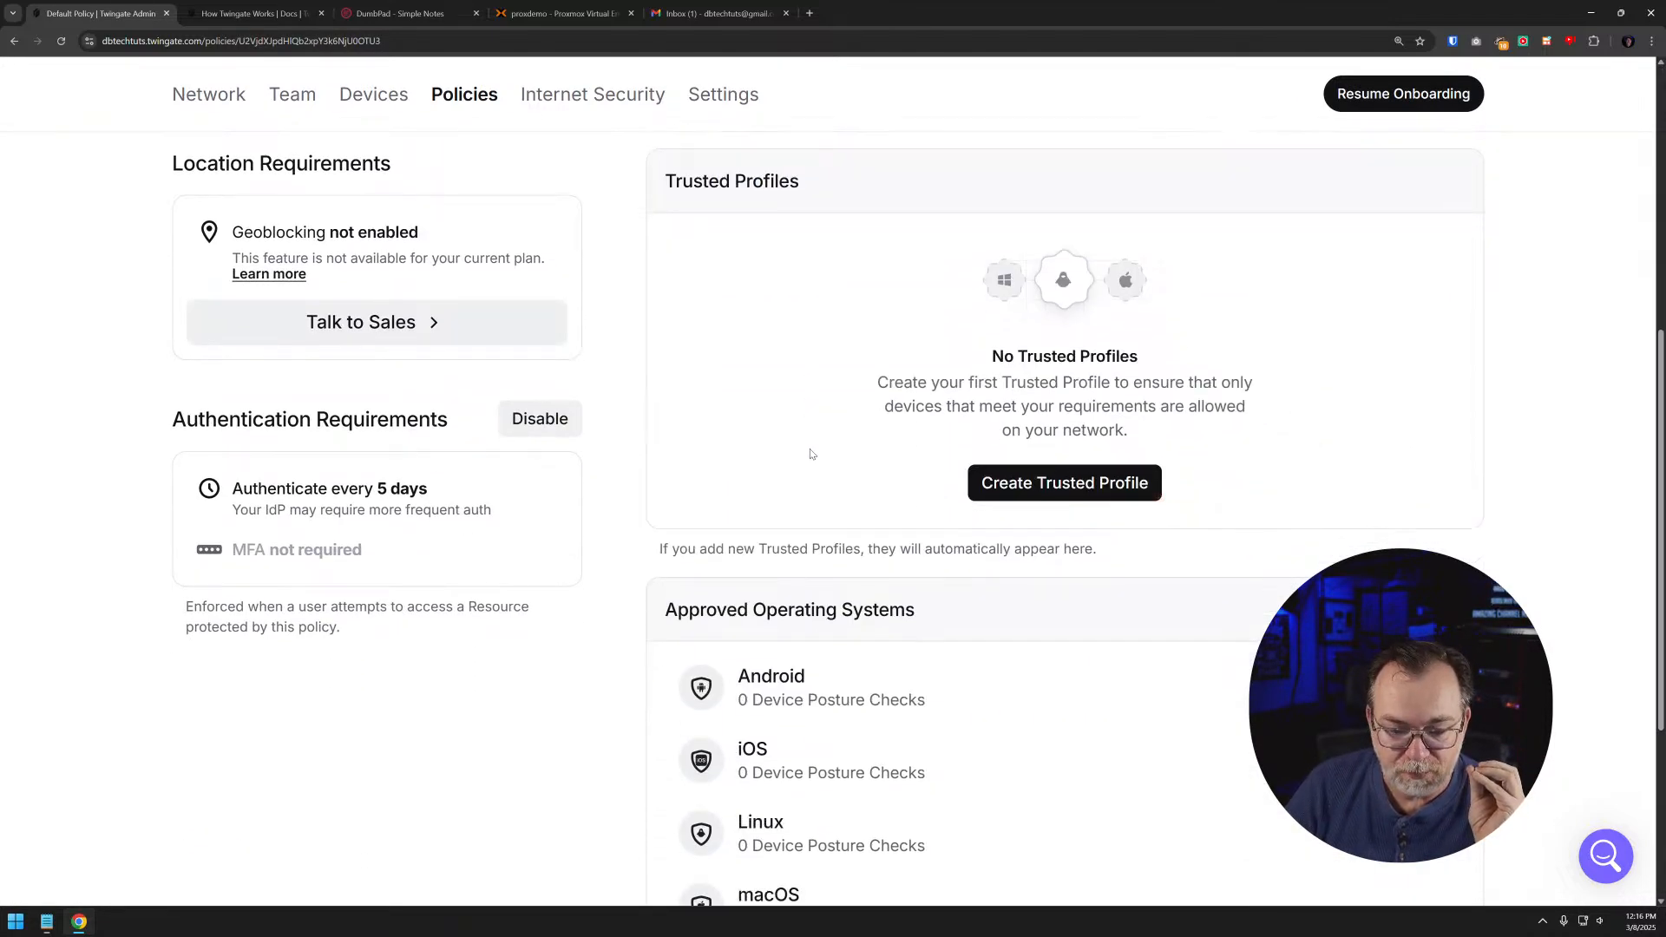
{"action": "scroll", "coordinate": [811, 453], "scroll_direction": "up", "scroll_amount": 8}
{"action": "scroll", "coordinate": [811, 453], "scroll_direction": "up", "scroll_amount": 2}
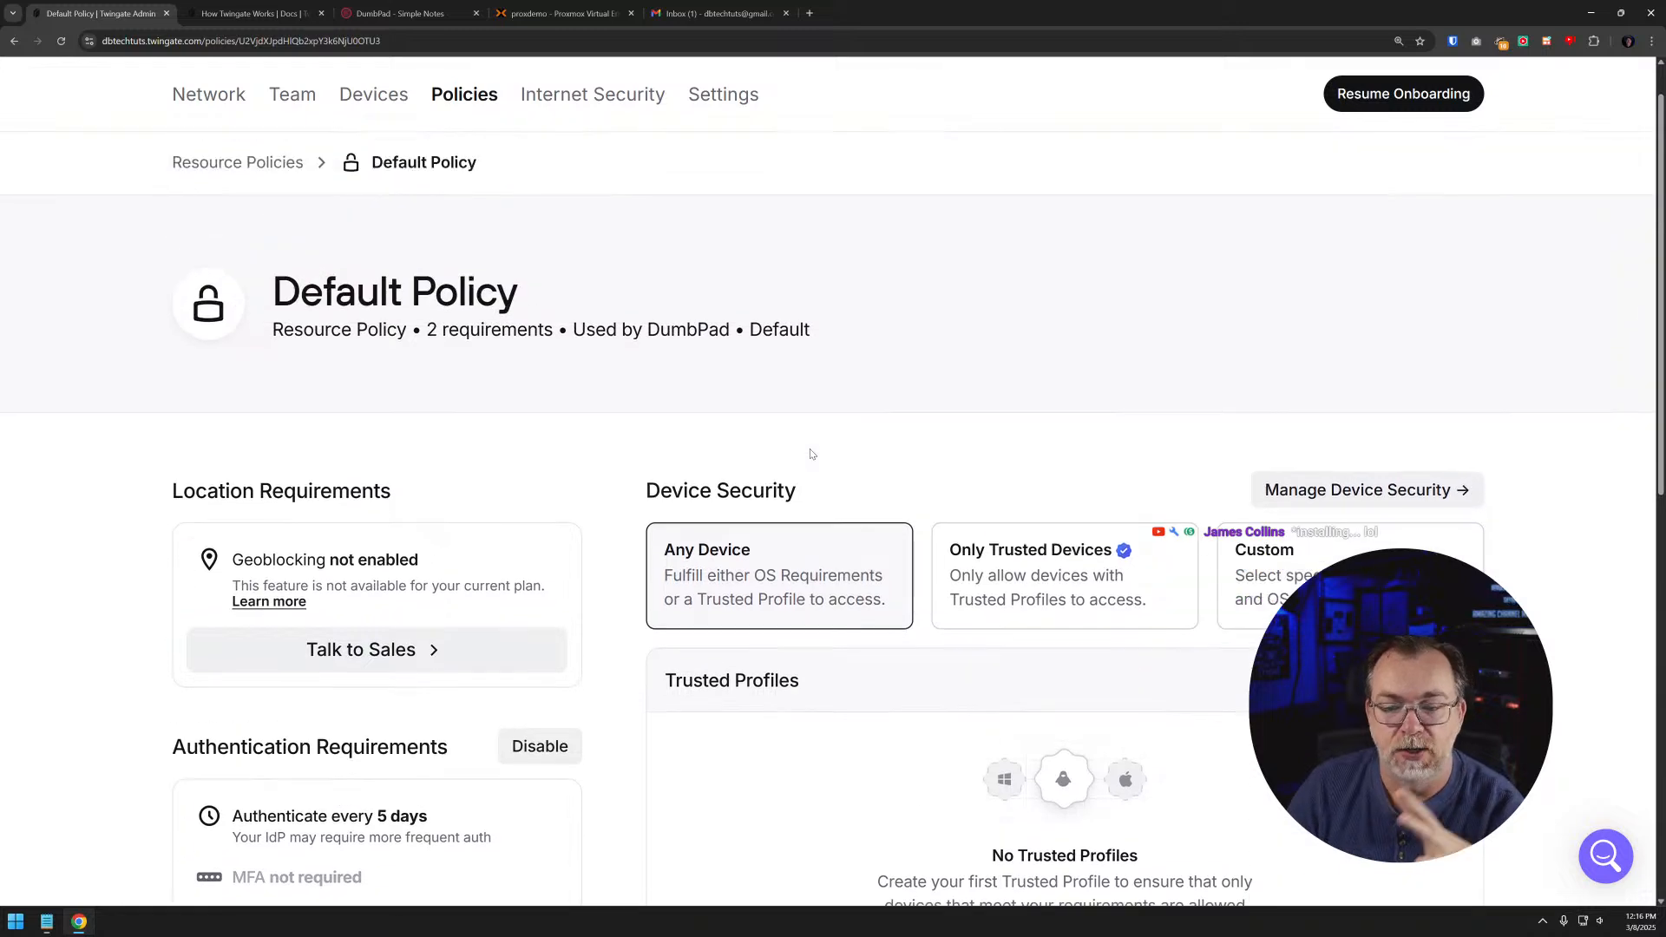
{"action": "scroll", "coordinate": [811, 453], "scroll_direction": "down", "scroll_amount": 3}
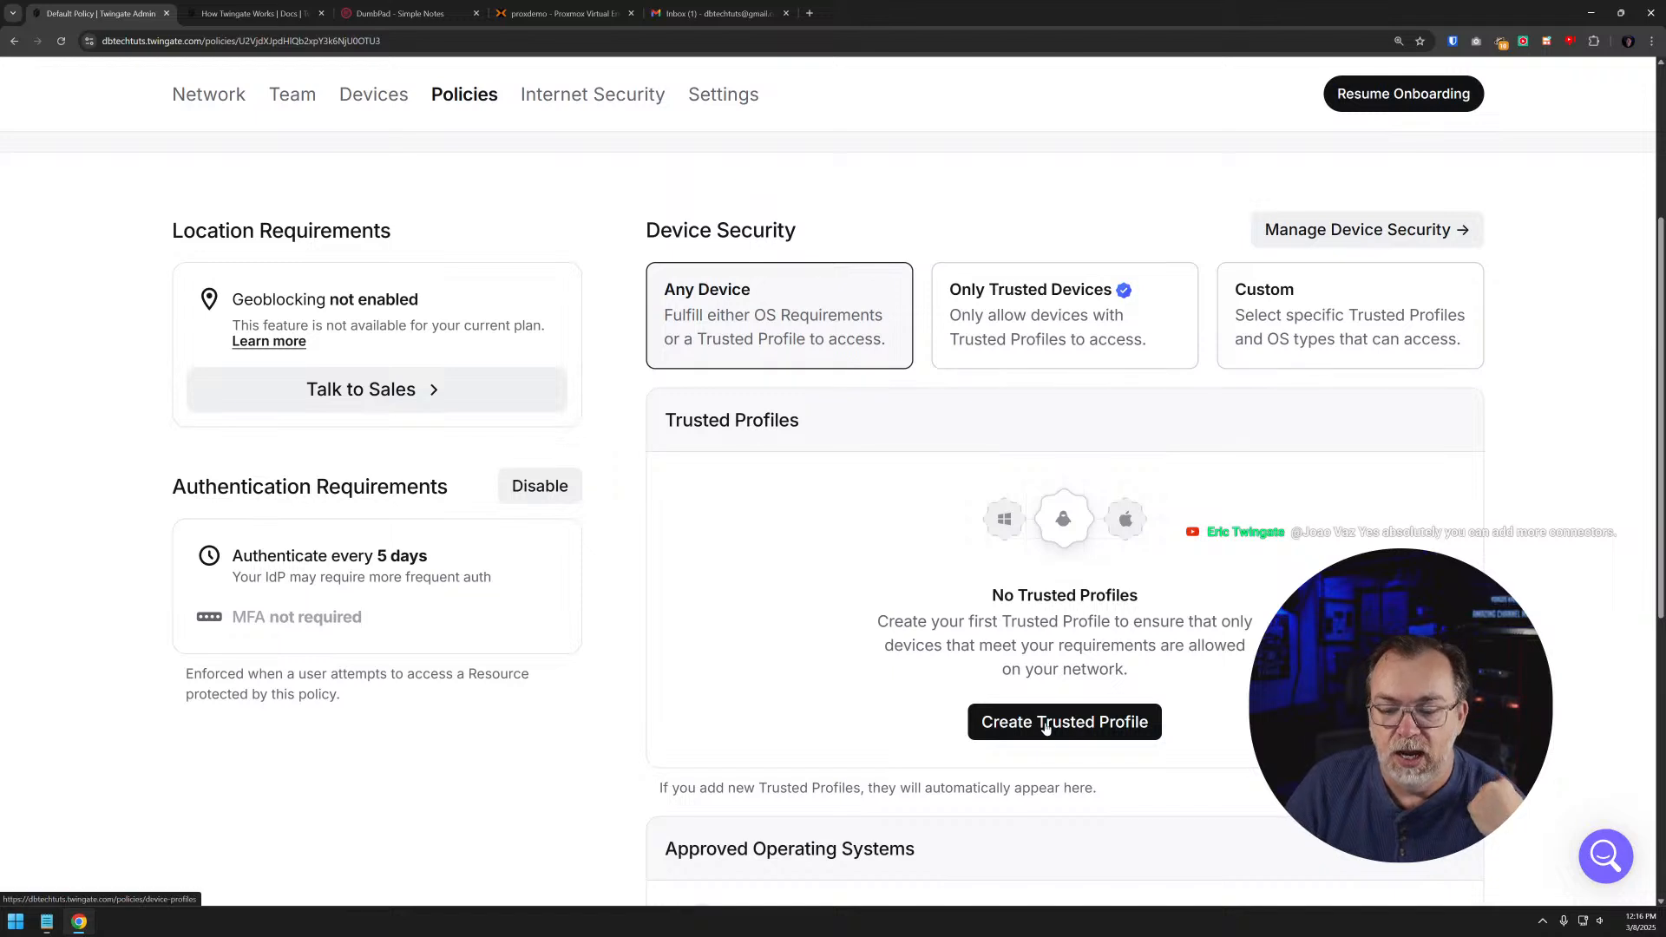
{"action": "left_click", "coordinate": [1288, 324]}
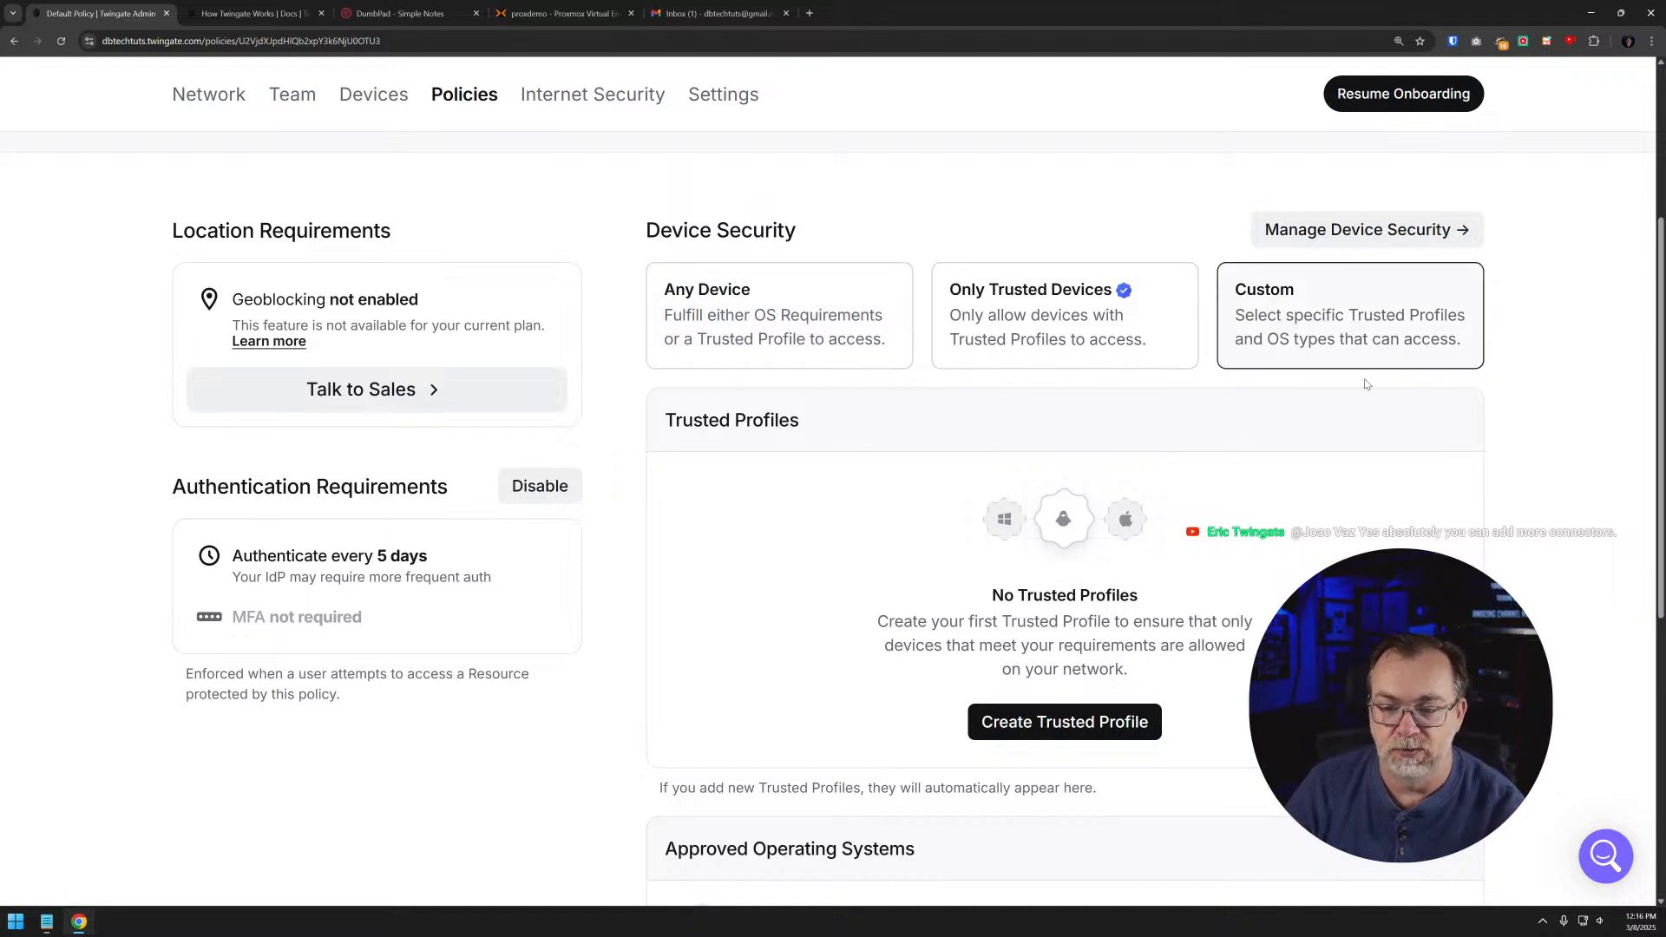
{"action": "left_click", "coordinate": [1068, 725]}
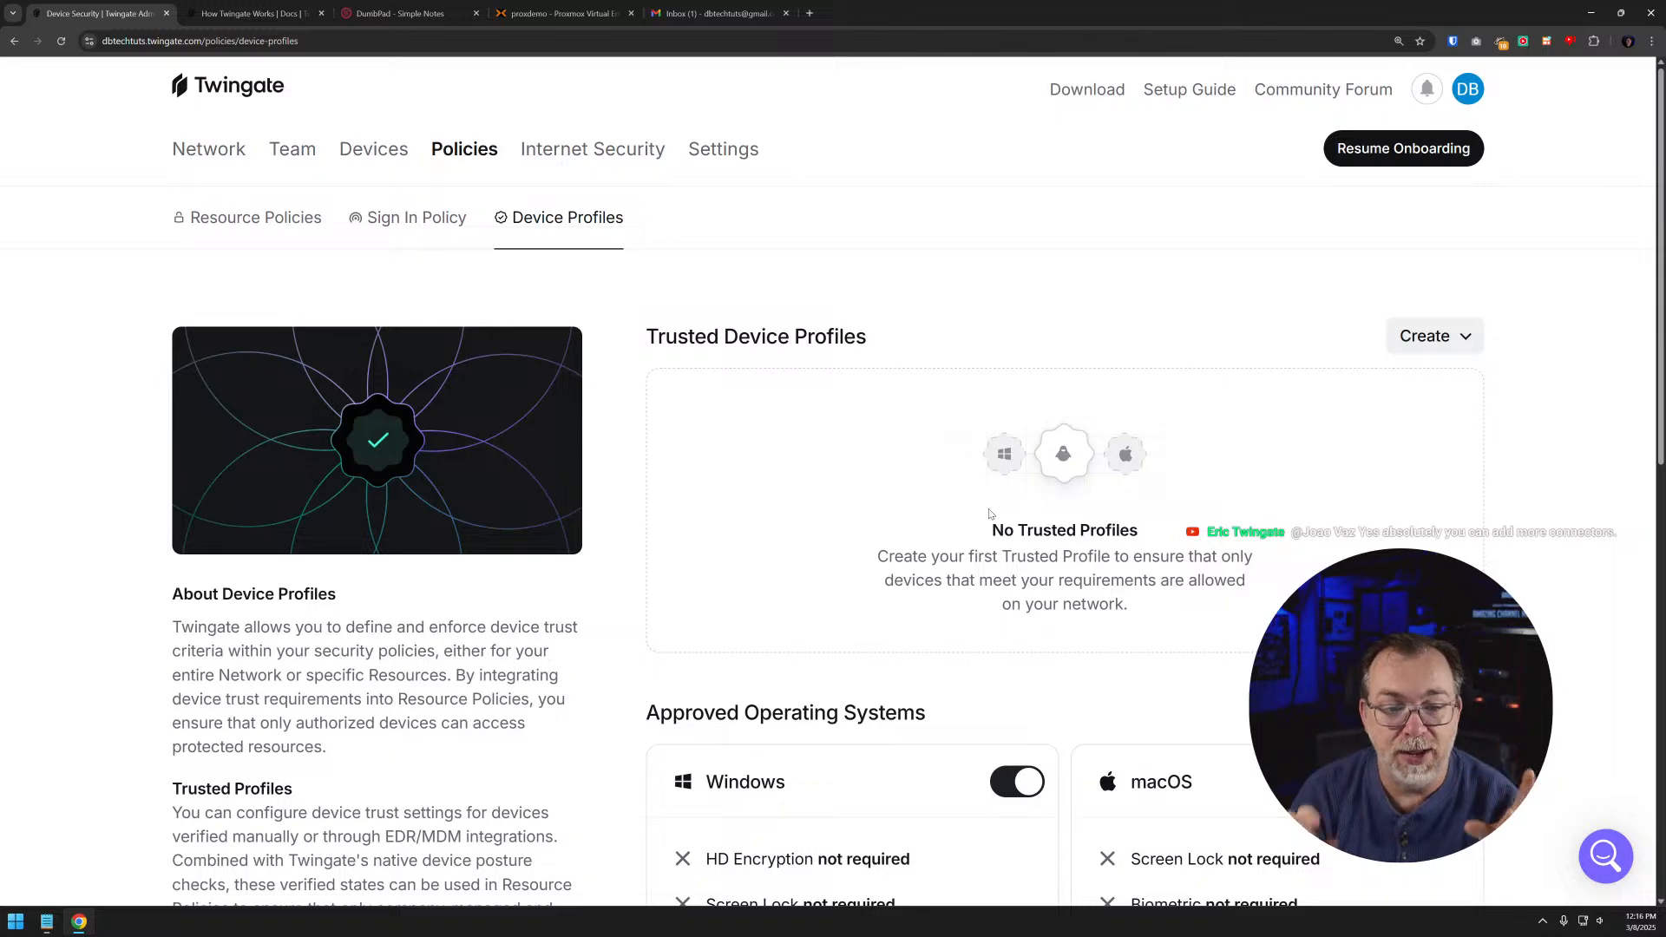
{"action": "scroll", "coordinate": [763, 321], "scroll_direction": "down", "scroll_amount": 3}
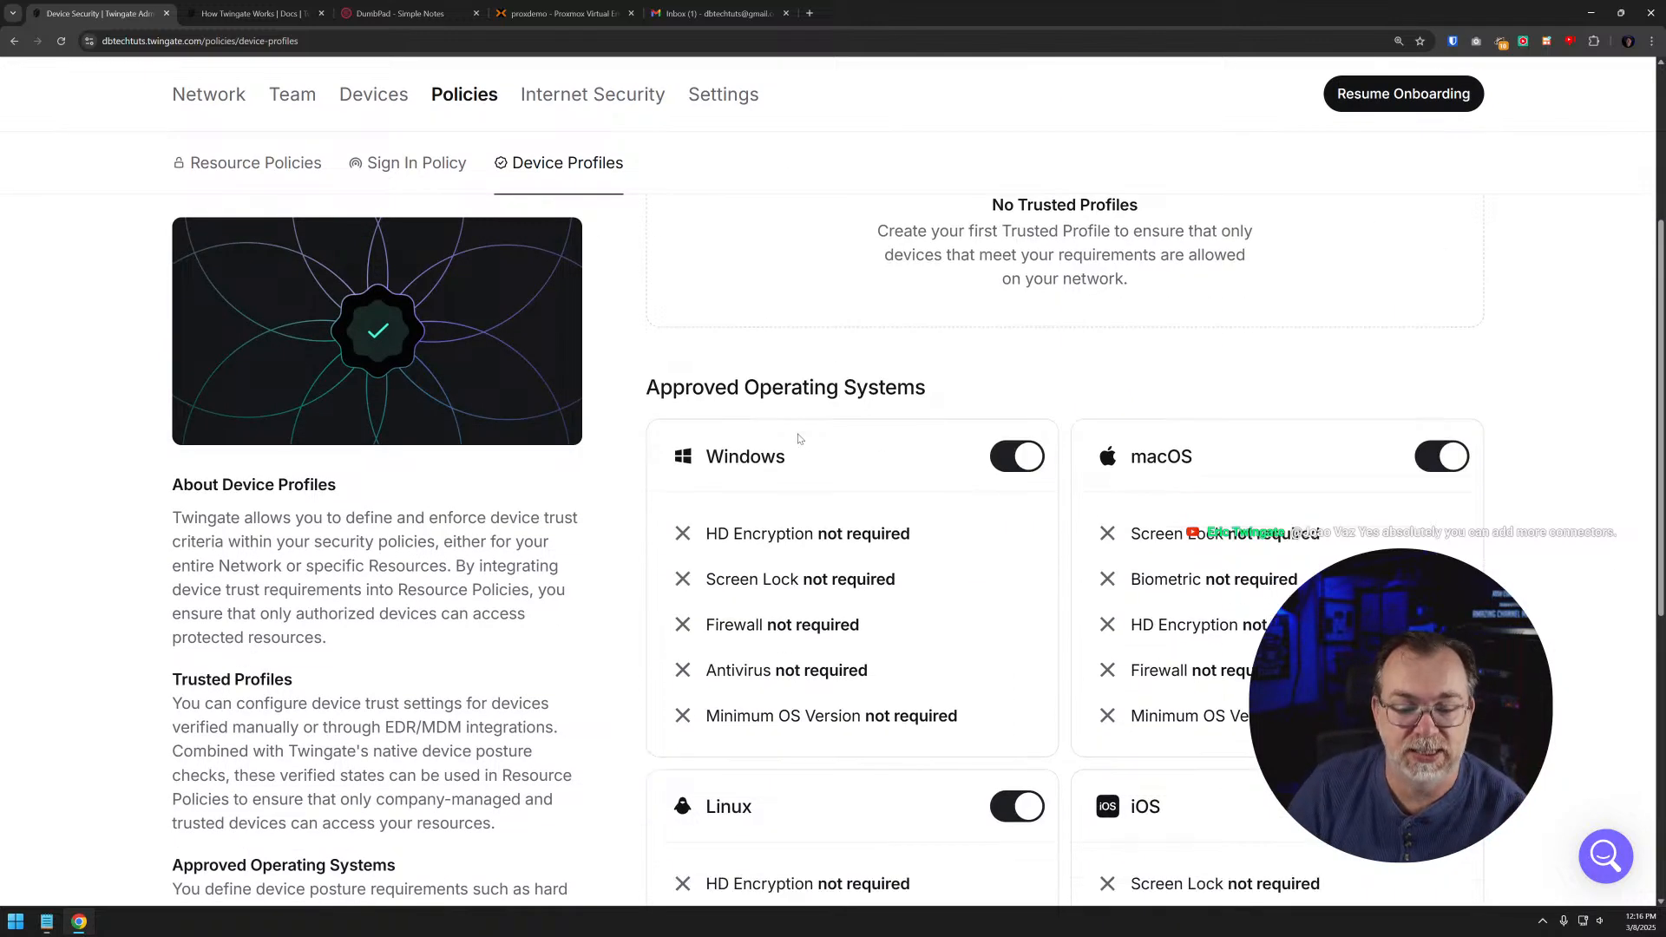
{"action": "scroll", "coordinate": [799, 438], "scroll_direction": "down", "scroll_amount": 1}
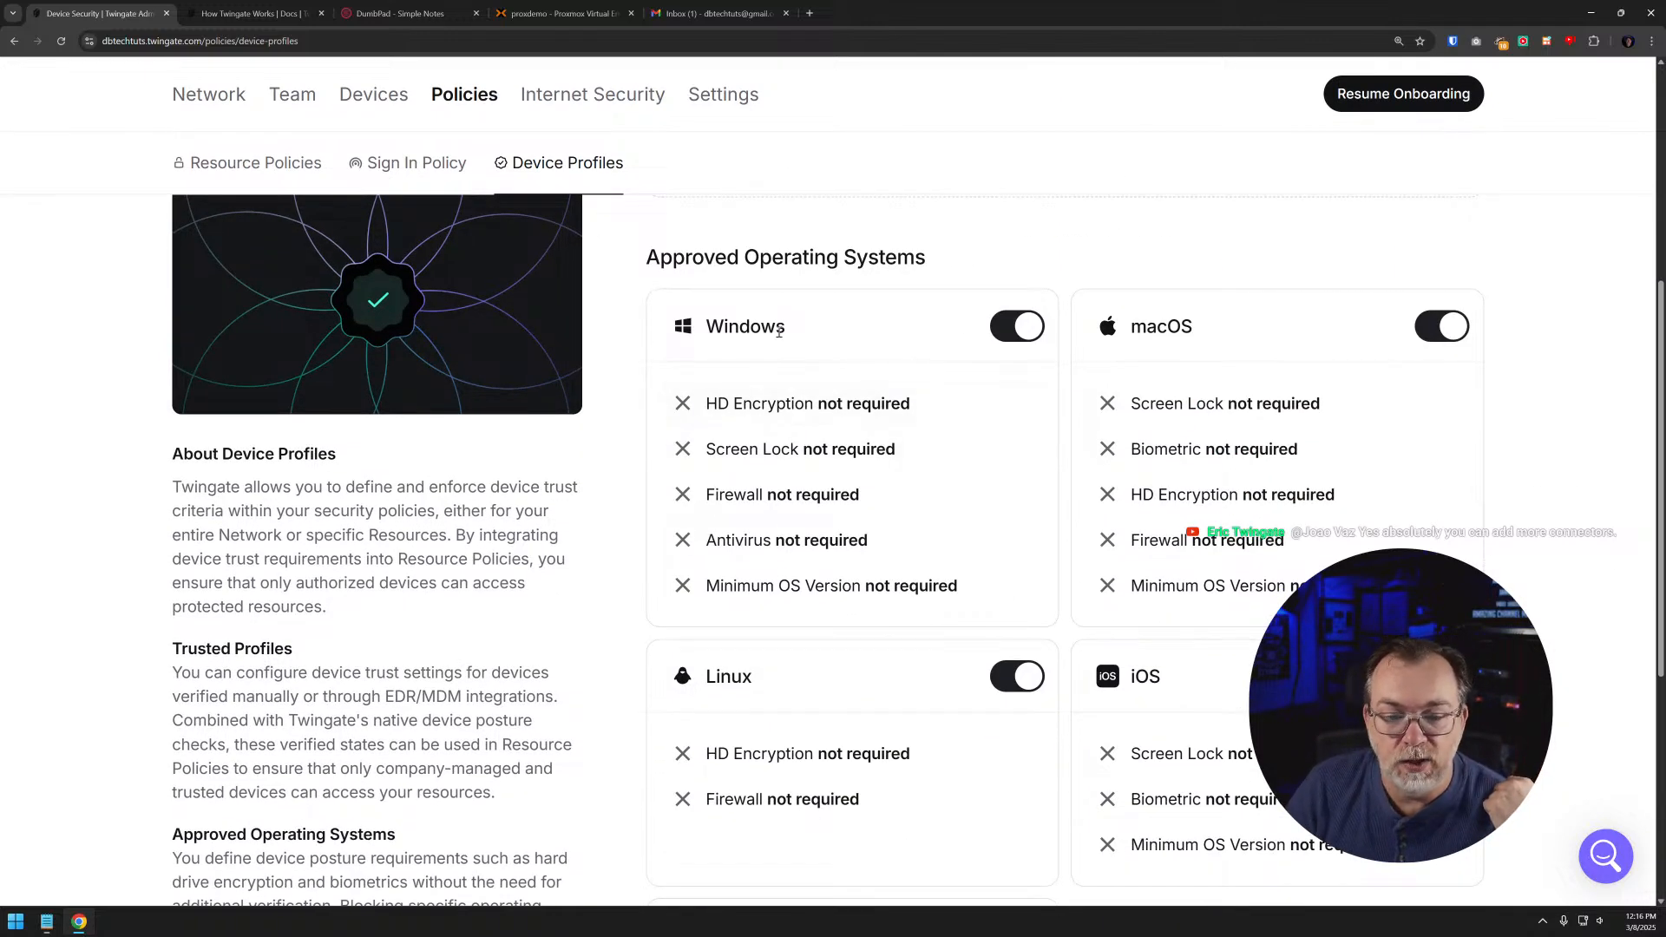
{"action": "left_click", "coordinate": [1444, 331]}
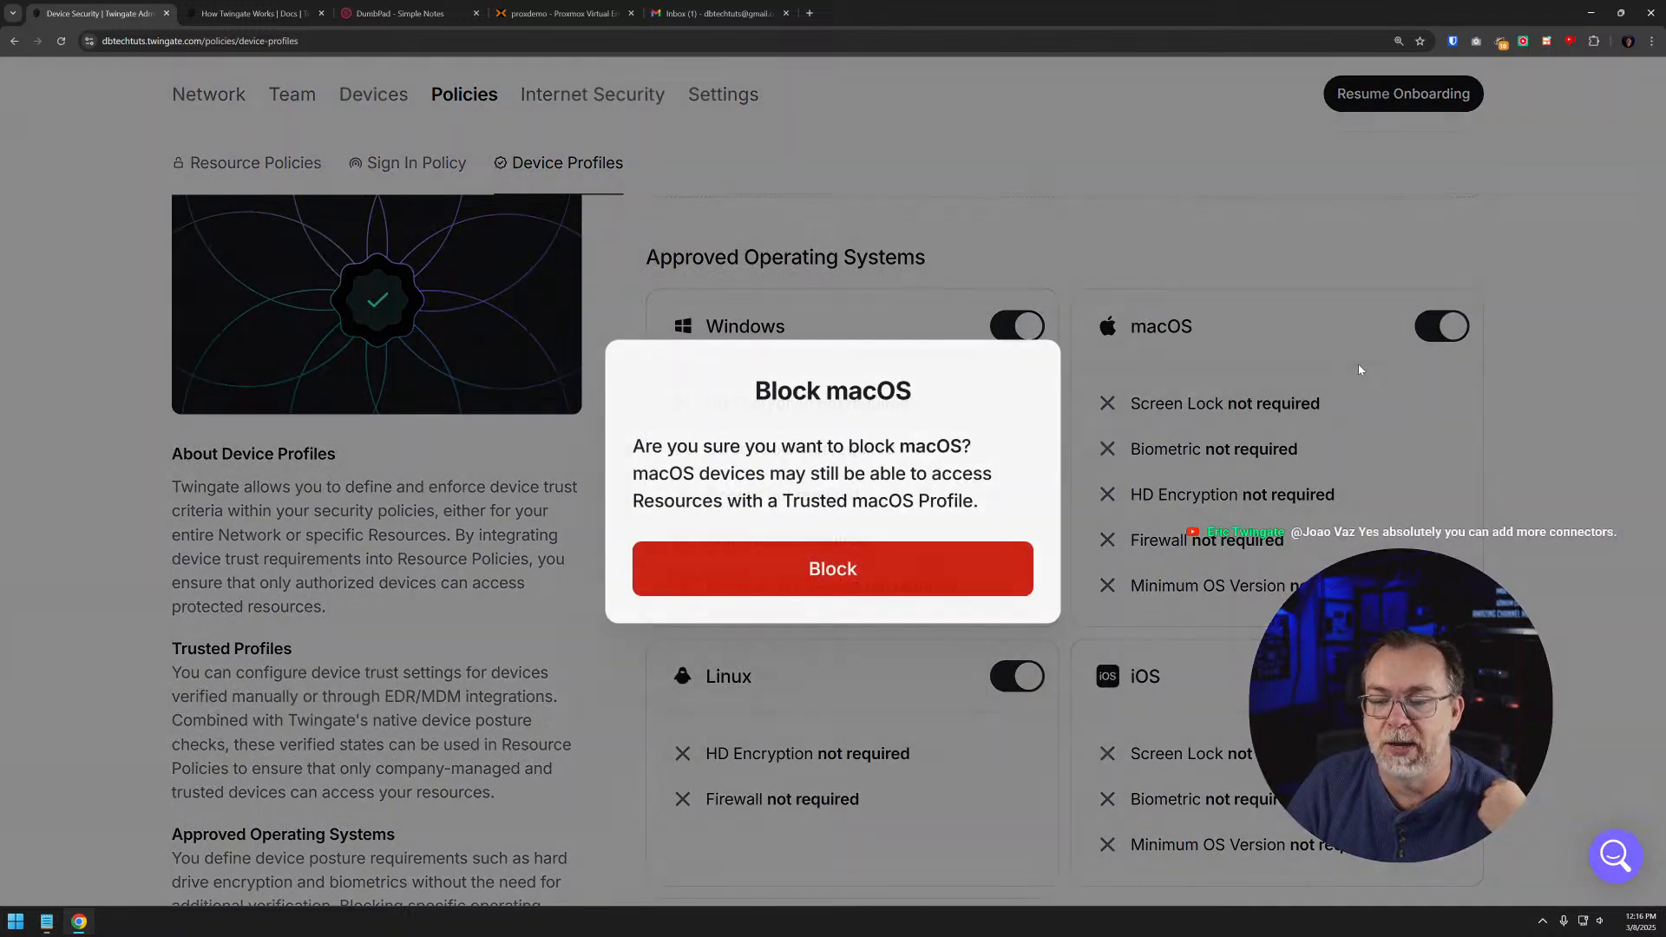
{"action": "left_click", "coordinate": [1159, 455]}
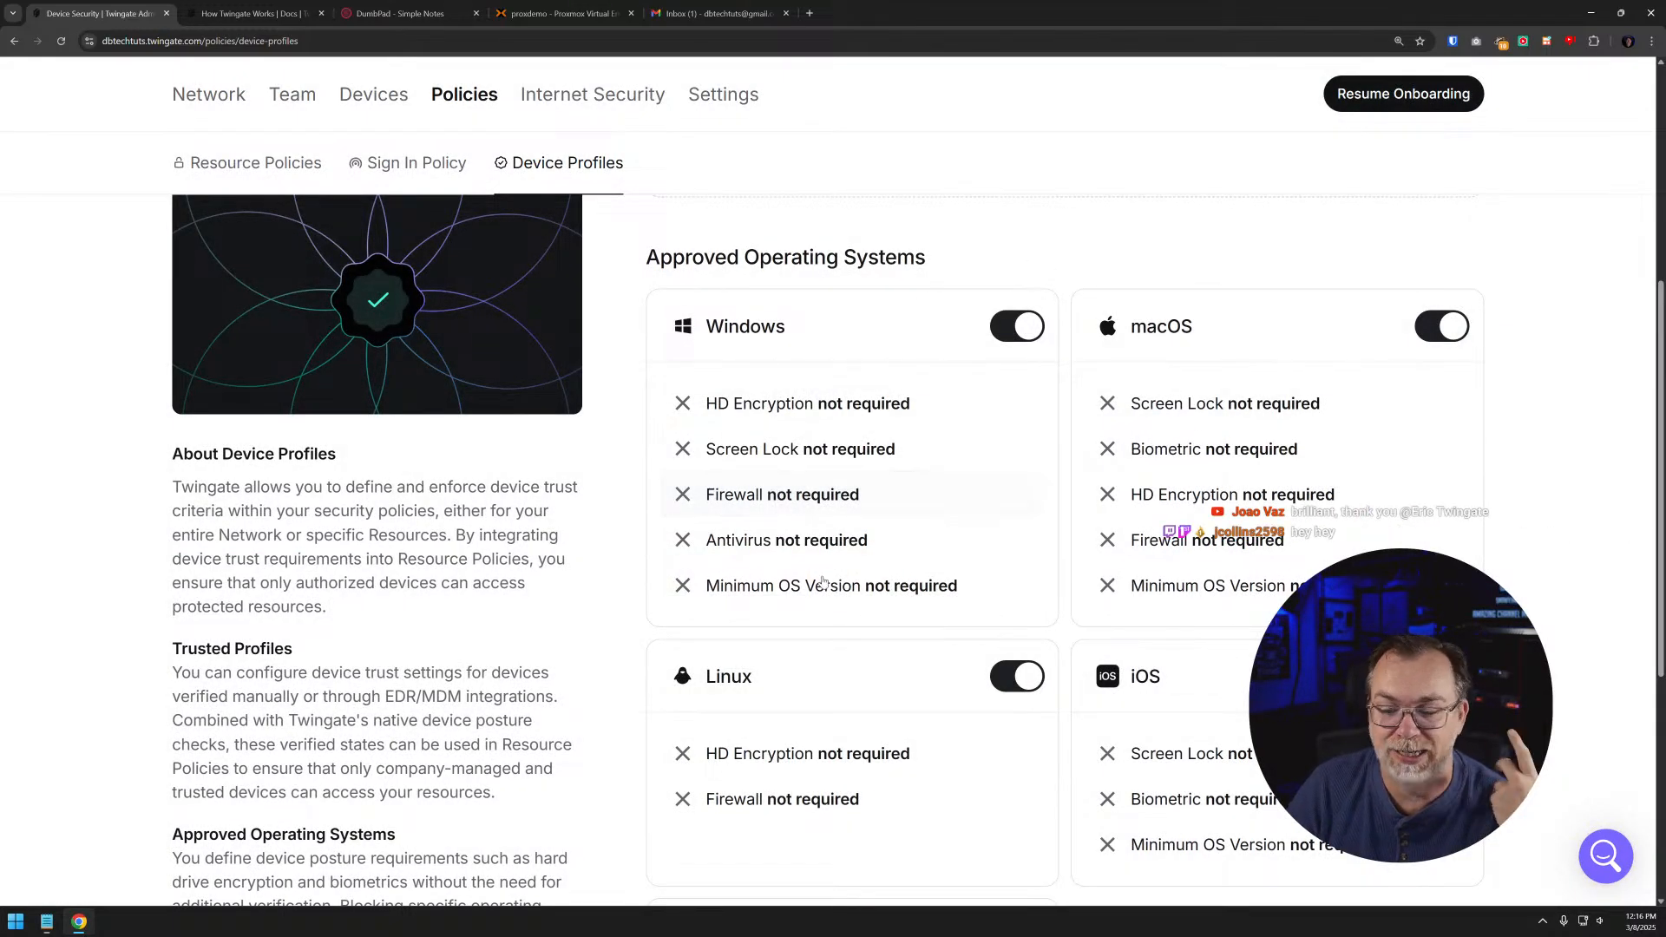
{"action": "scroll", "coordinate": [803, 461], "scroll_direction": "down", "scroll_amount": 4}
{"action": "scroll", "coordinate": [935, 419], "scroll_direction": "up", "scroll_amount": 5}
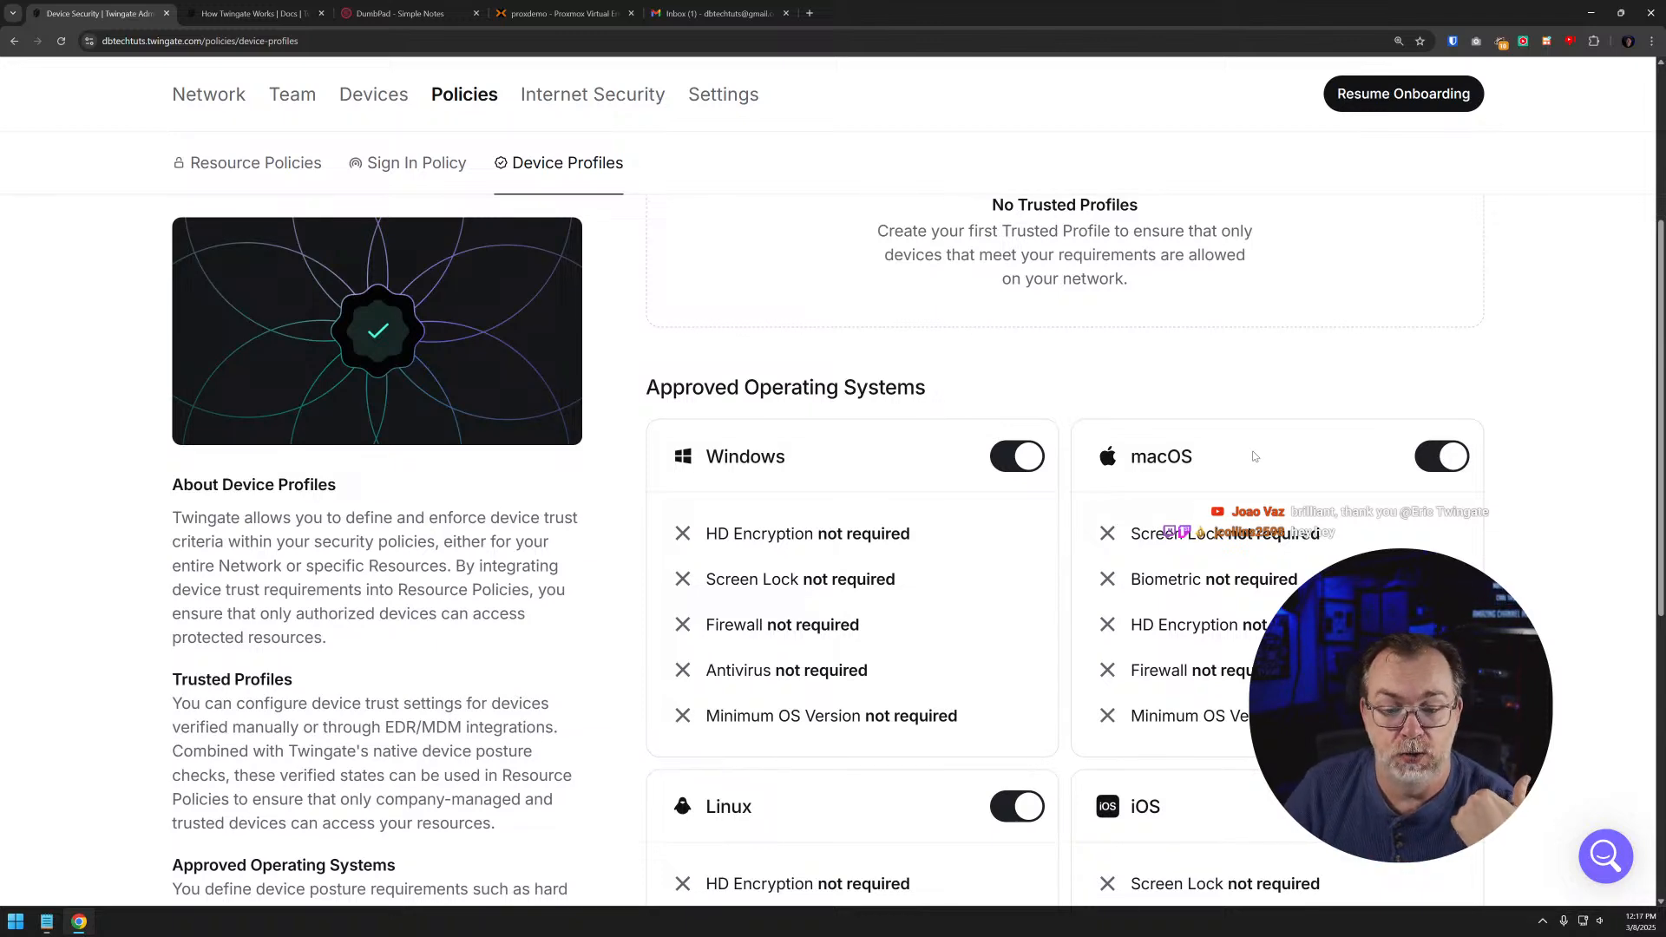
- Block macOS and iOS in the approved operating systems, confirming each block
{"action": "left_click", "coordinate": [1451, 460]}
{"action": "left_click", "coordinate": [955, 569]}
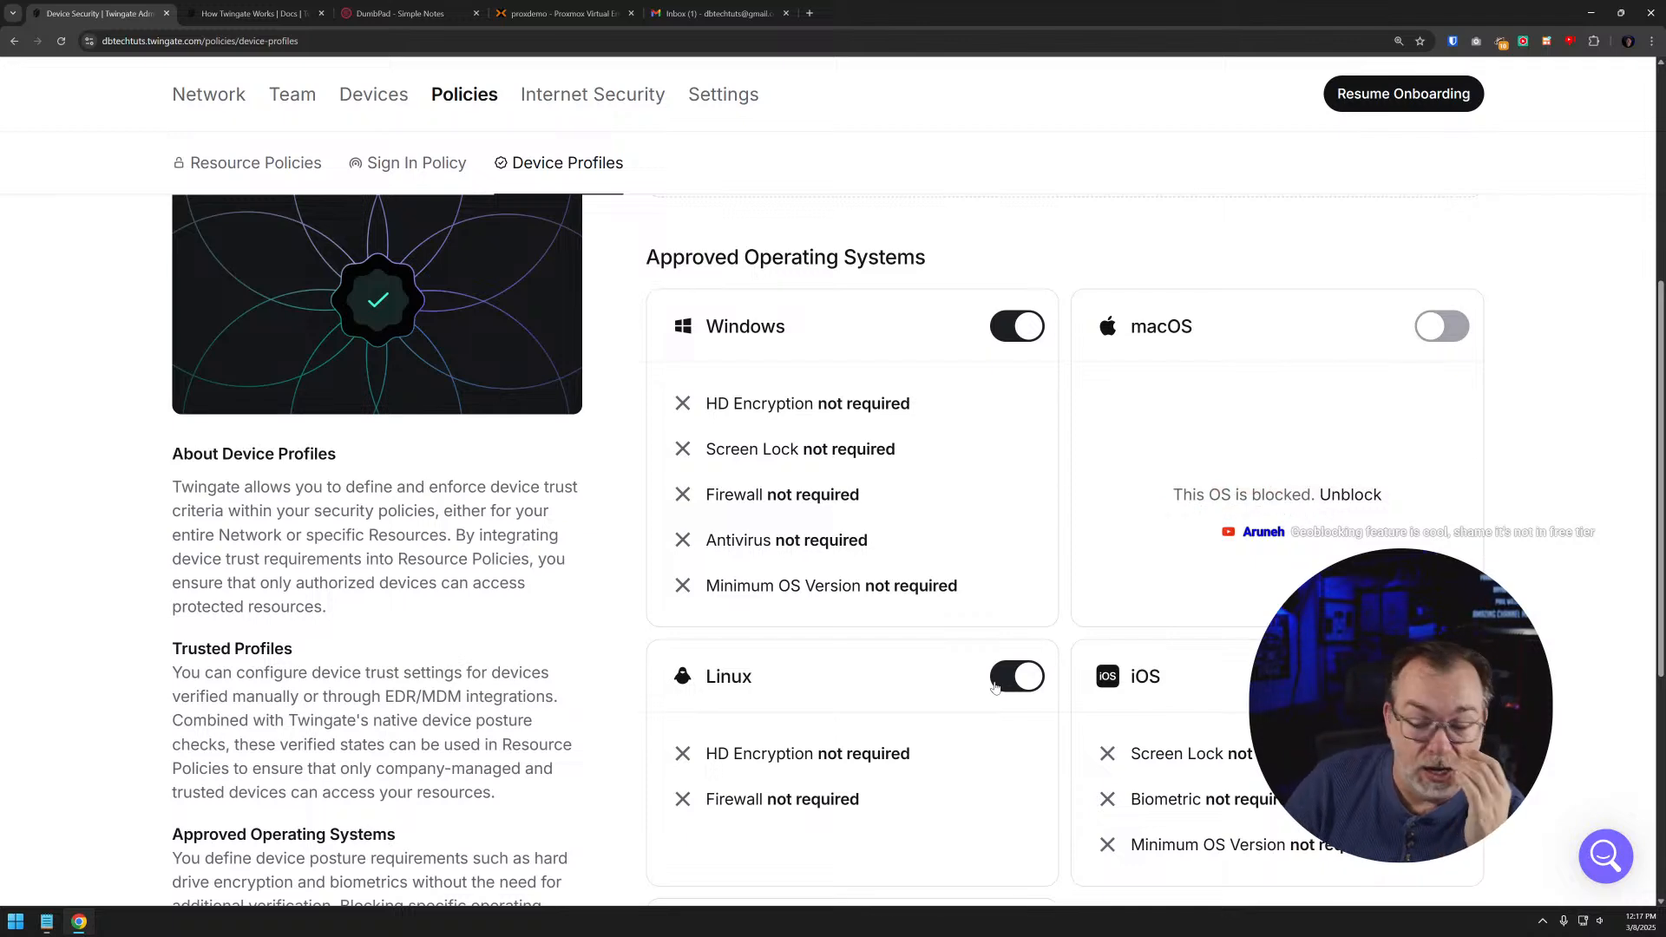
{"action": "left_click", "coordinate": [1442, 676]}
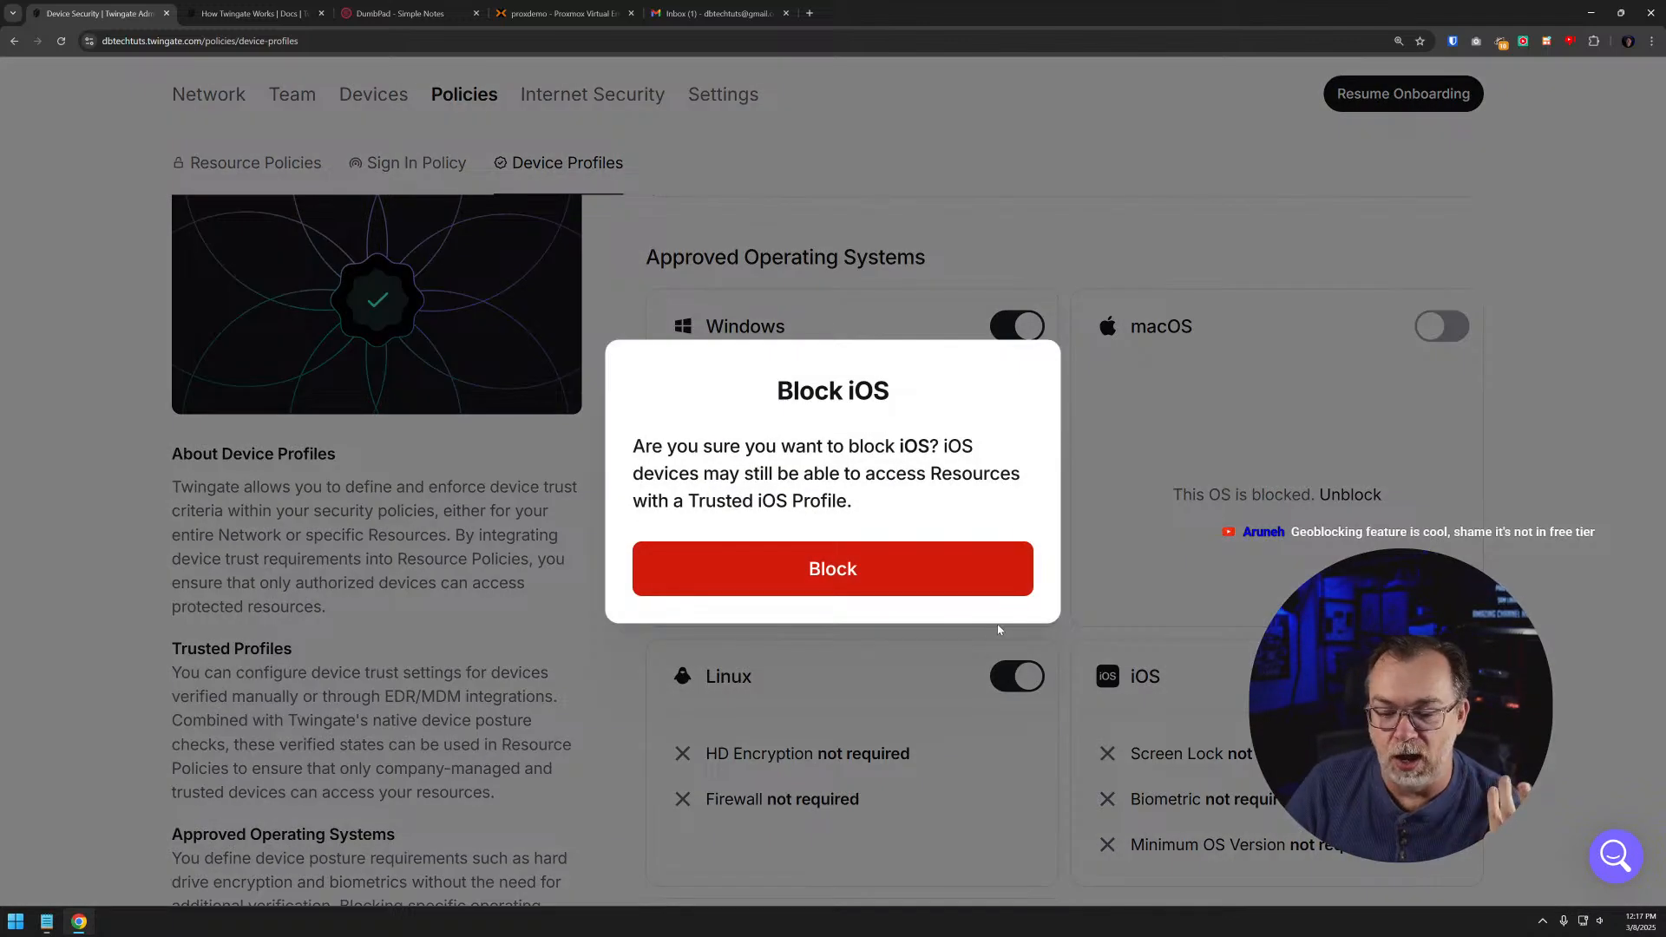
{"action": "left_click", "coordinate": [972, 577]}
- Block Linux in the approved operating systems and confirm the block
{"action": "scroll", "coordinate": [867, 686], "scroll_direction": "down", "scroll_amount": 2}
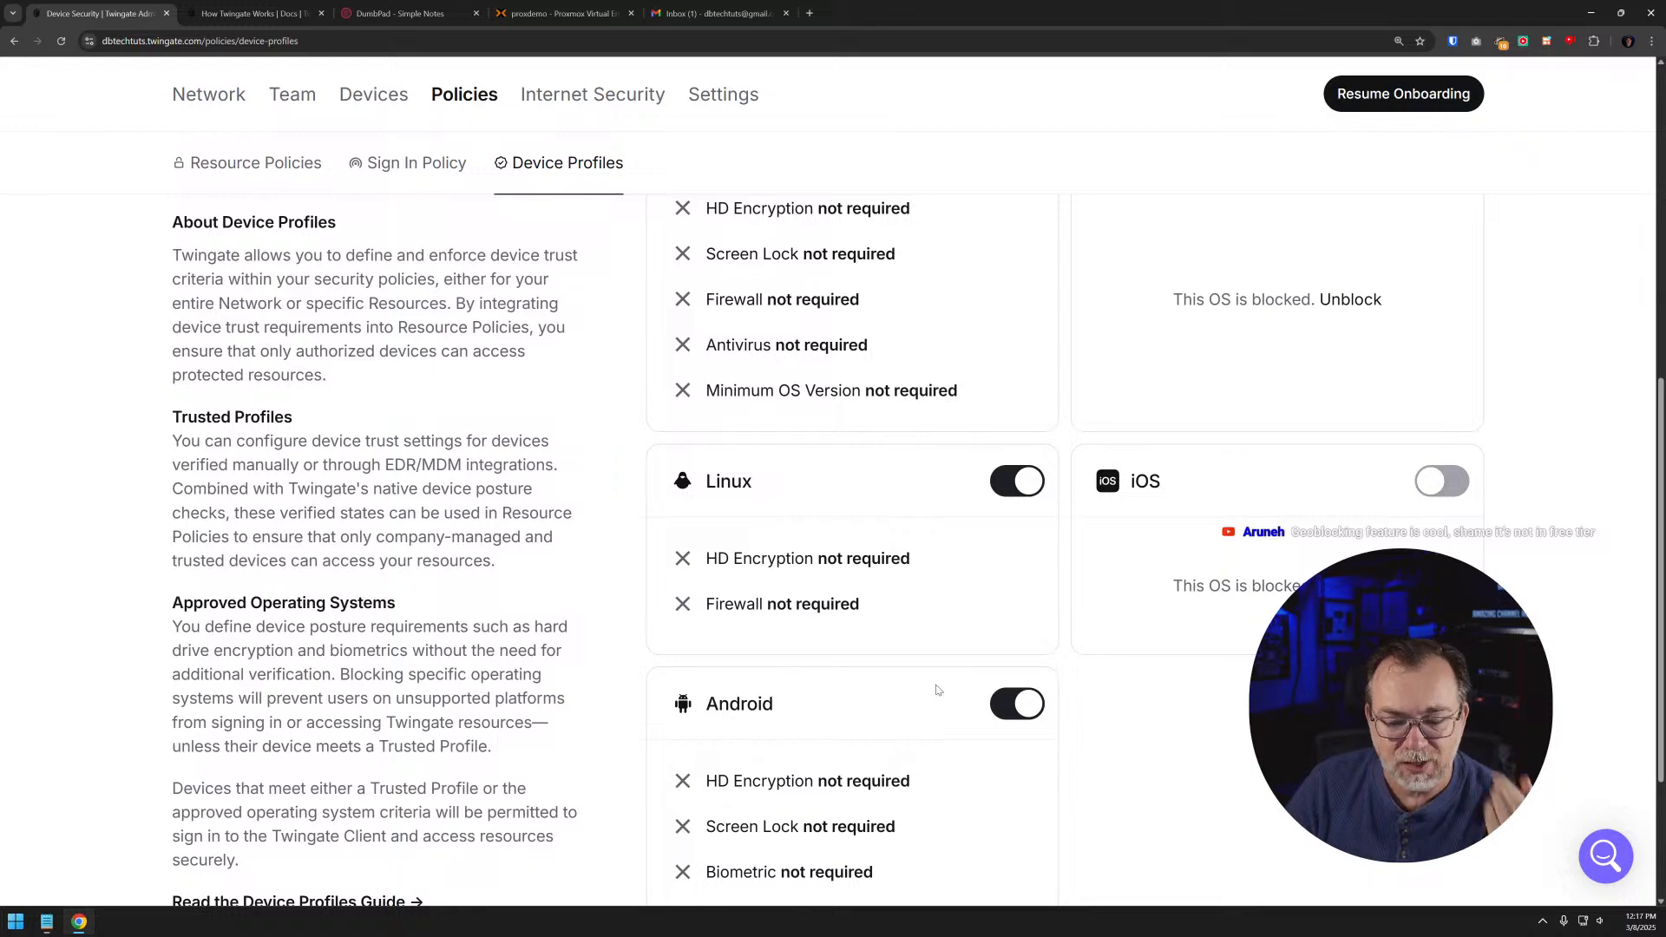
{"action": "scroll", "coordinate": [919, 646], "scroll_direction": "down", "scroll_amount": 3}
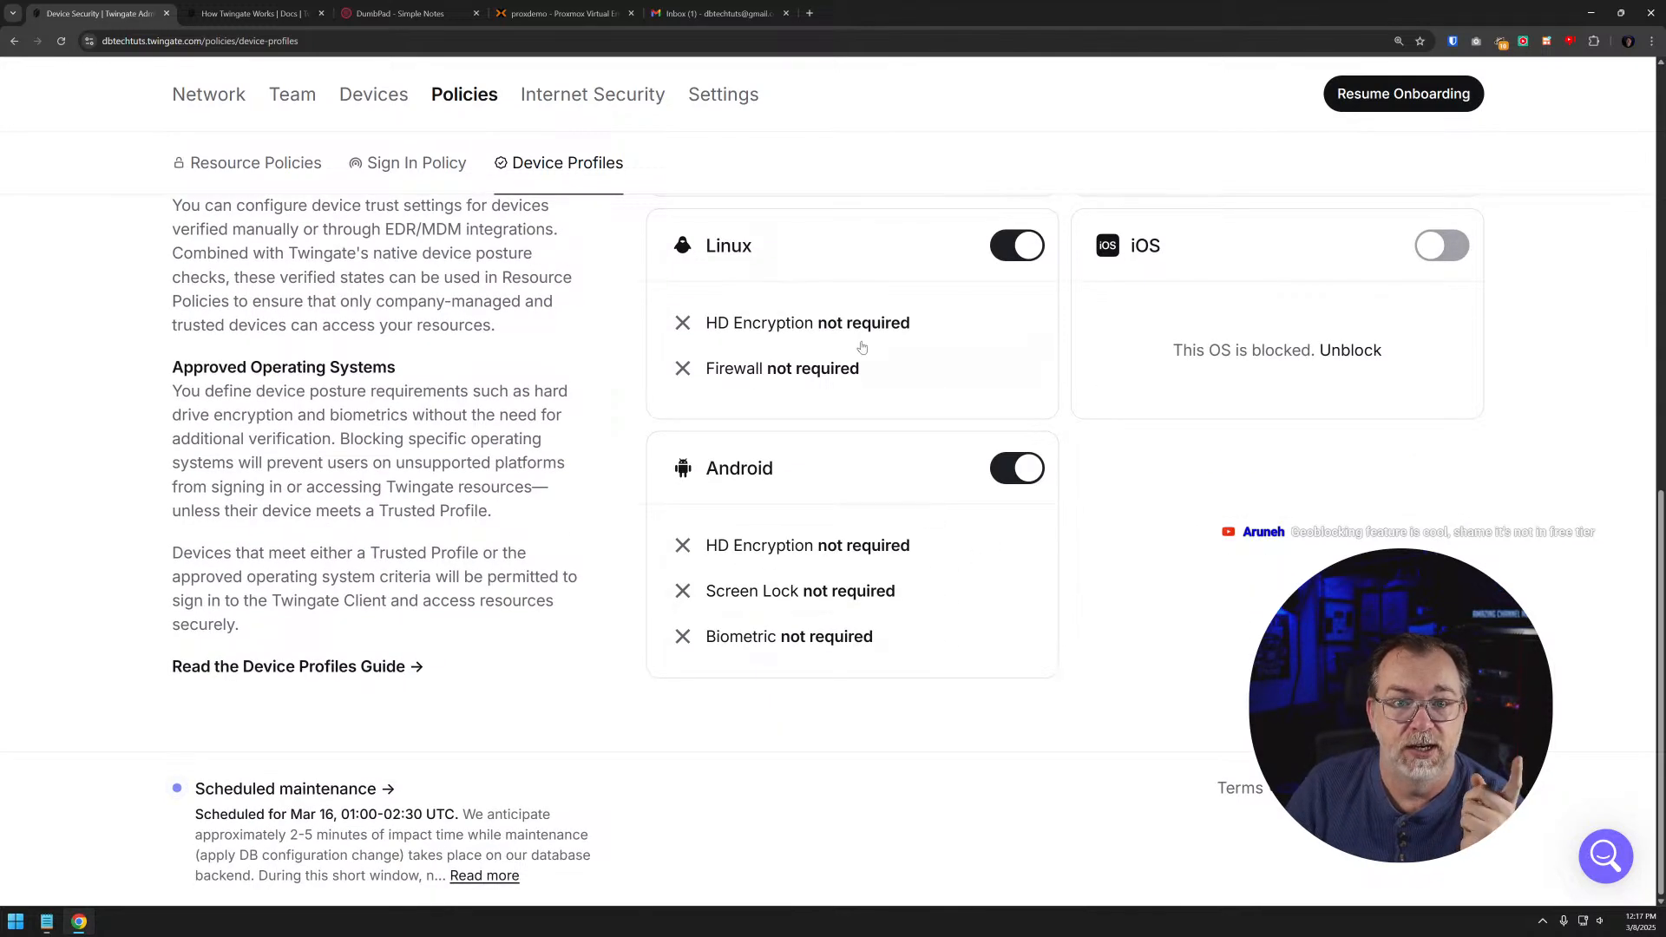
{"action": "scroll", "coordinate": [859, 365], "scroll_direction": "up", "scroll_amount": 2}
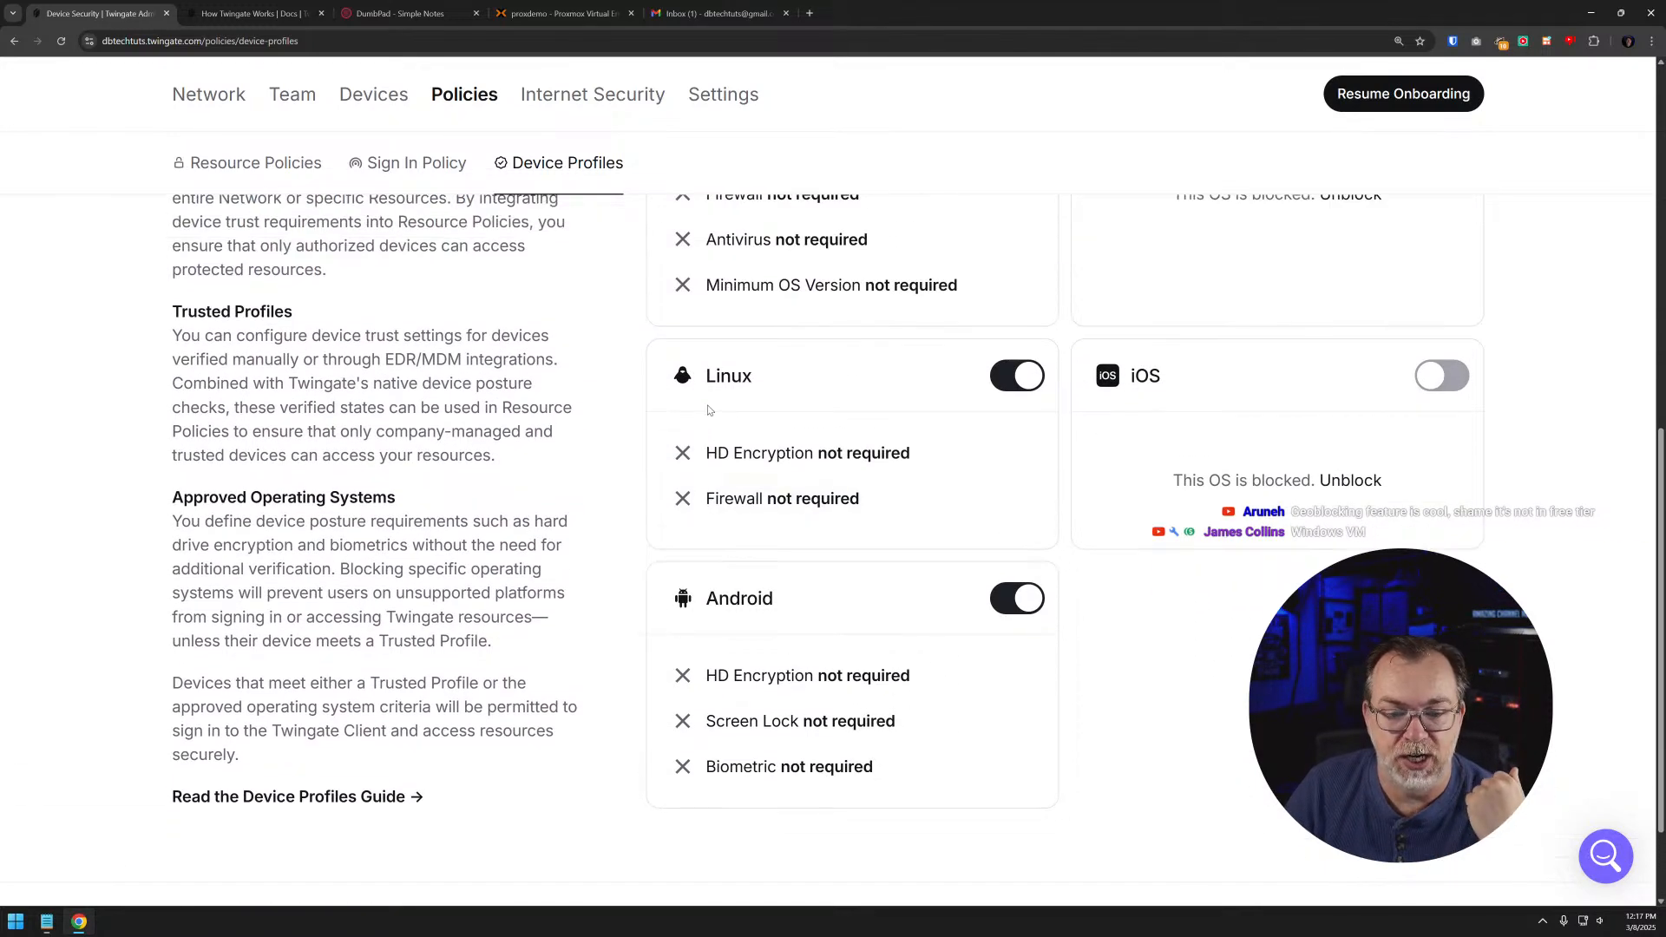
{"action": "left_click", "coordinate": [1022, 379]}
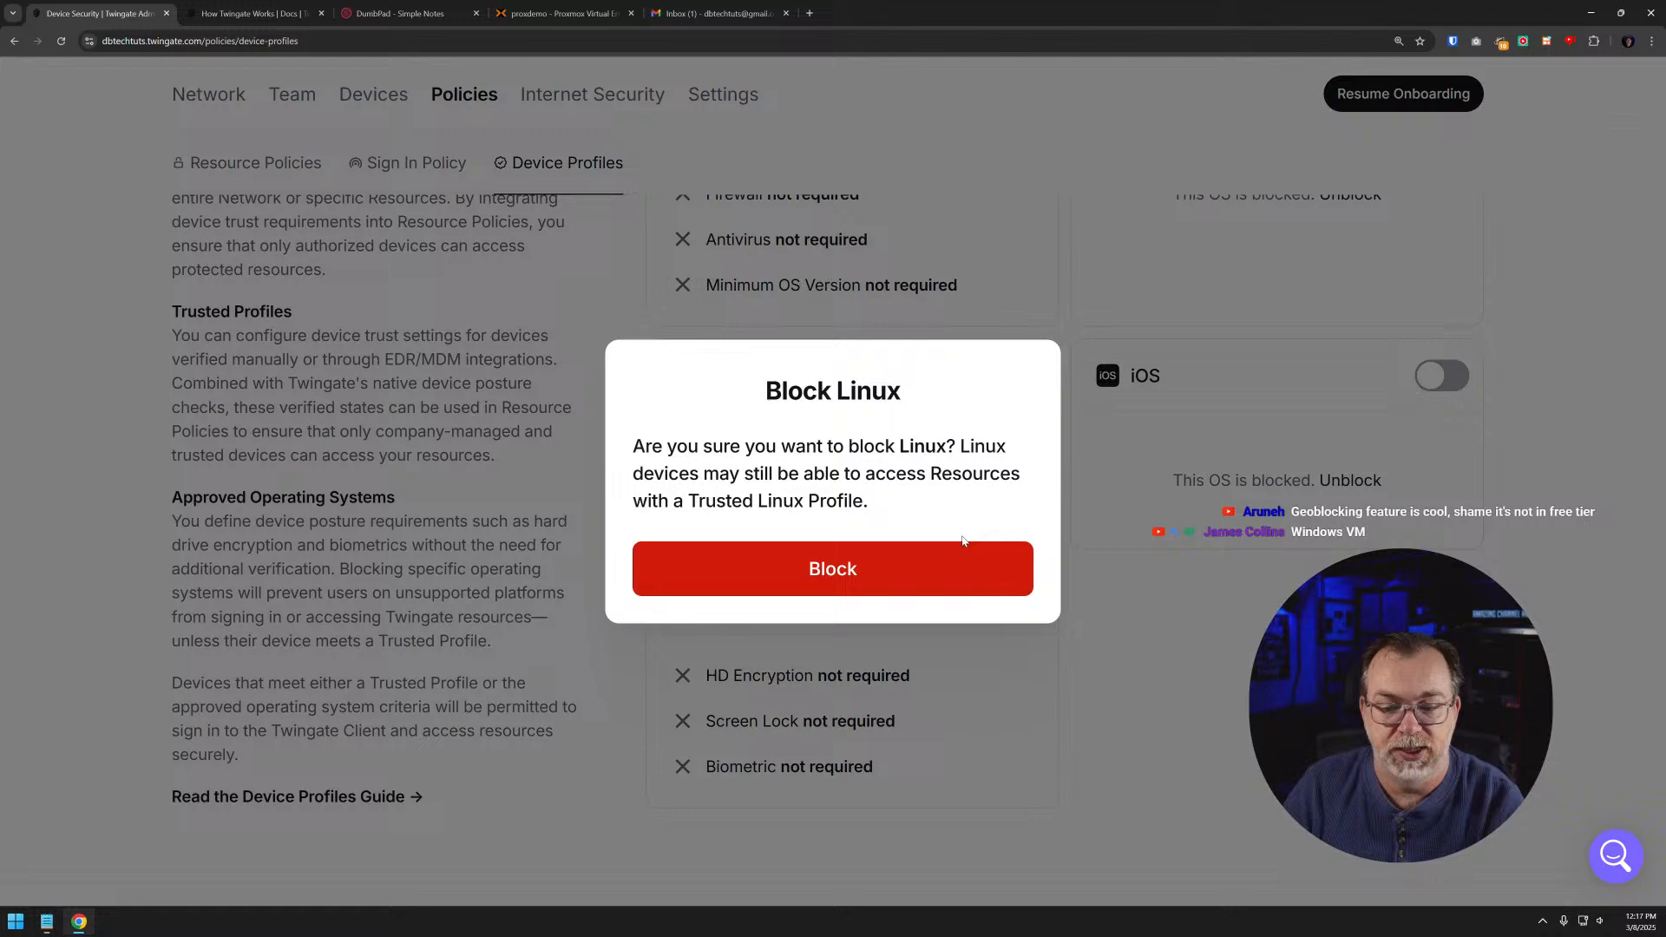
{"action": "left_click", "coordinate": [915, 579]}
- Open the minimum Windows requirements and enable the Minimum OS Version and Antivirus posture checks, leaving Firewall off
{"action": "scroll", "coordinate": [929, 562], "scroll_direction": "up", "scroll_amount": 3}
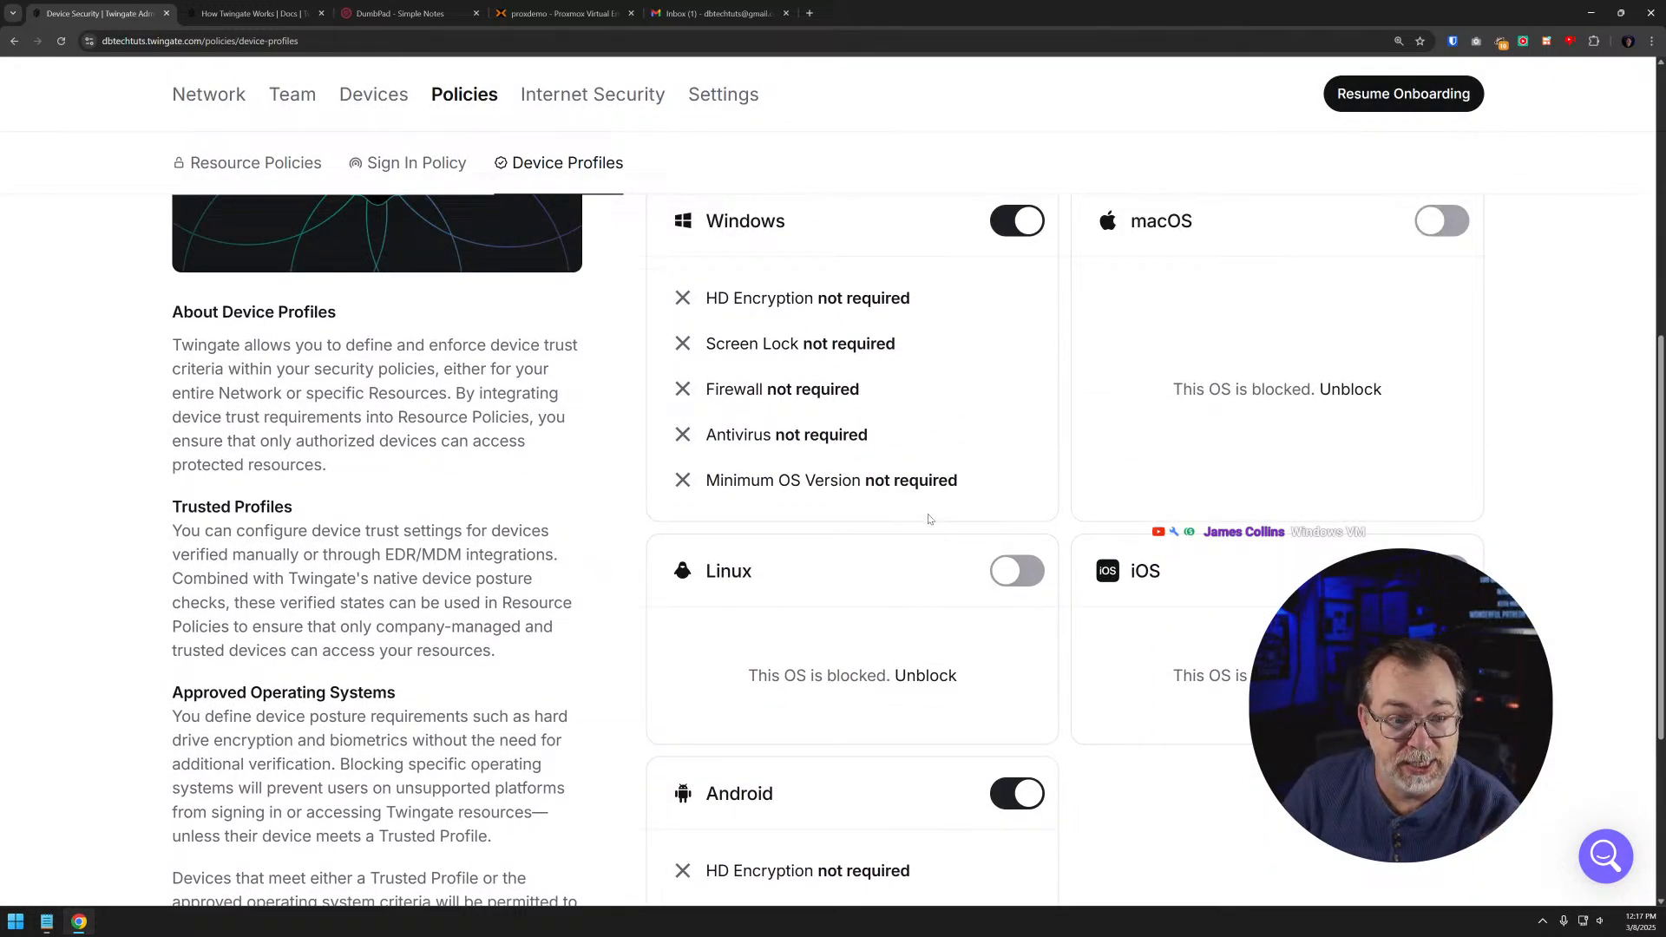
{"action": "scroll", "coordinate": [815, 438], "scroll_direction": "down", "scroll_amount": 3}
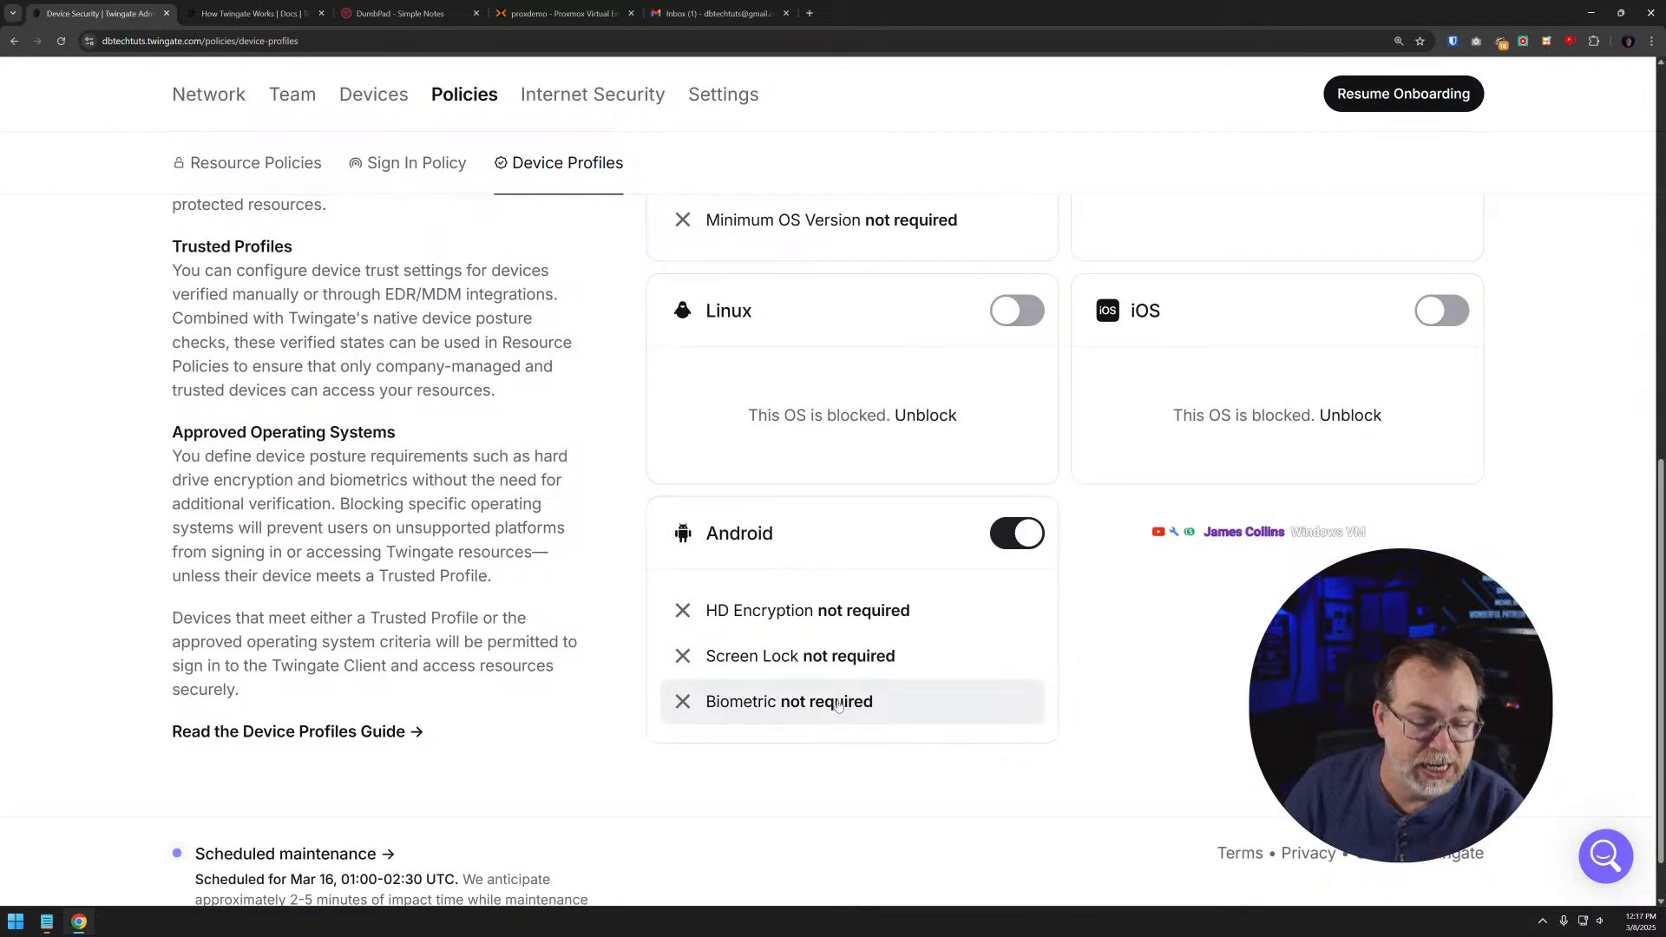
{"action": "scroll", "coordinate": [841, 701], "scroll_direction": "up", "scroll_amount": 4}
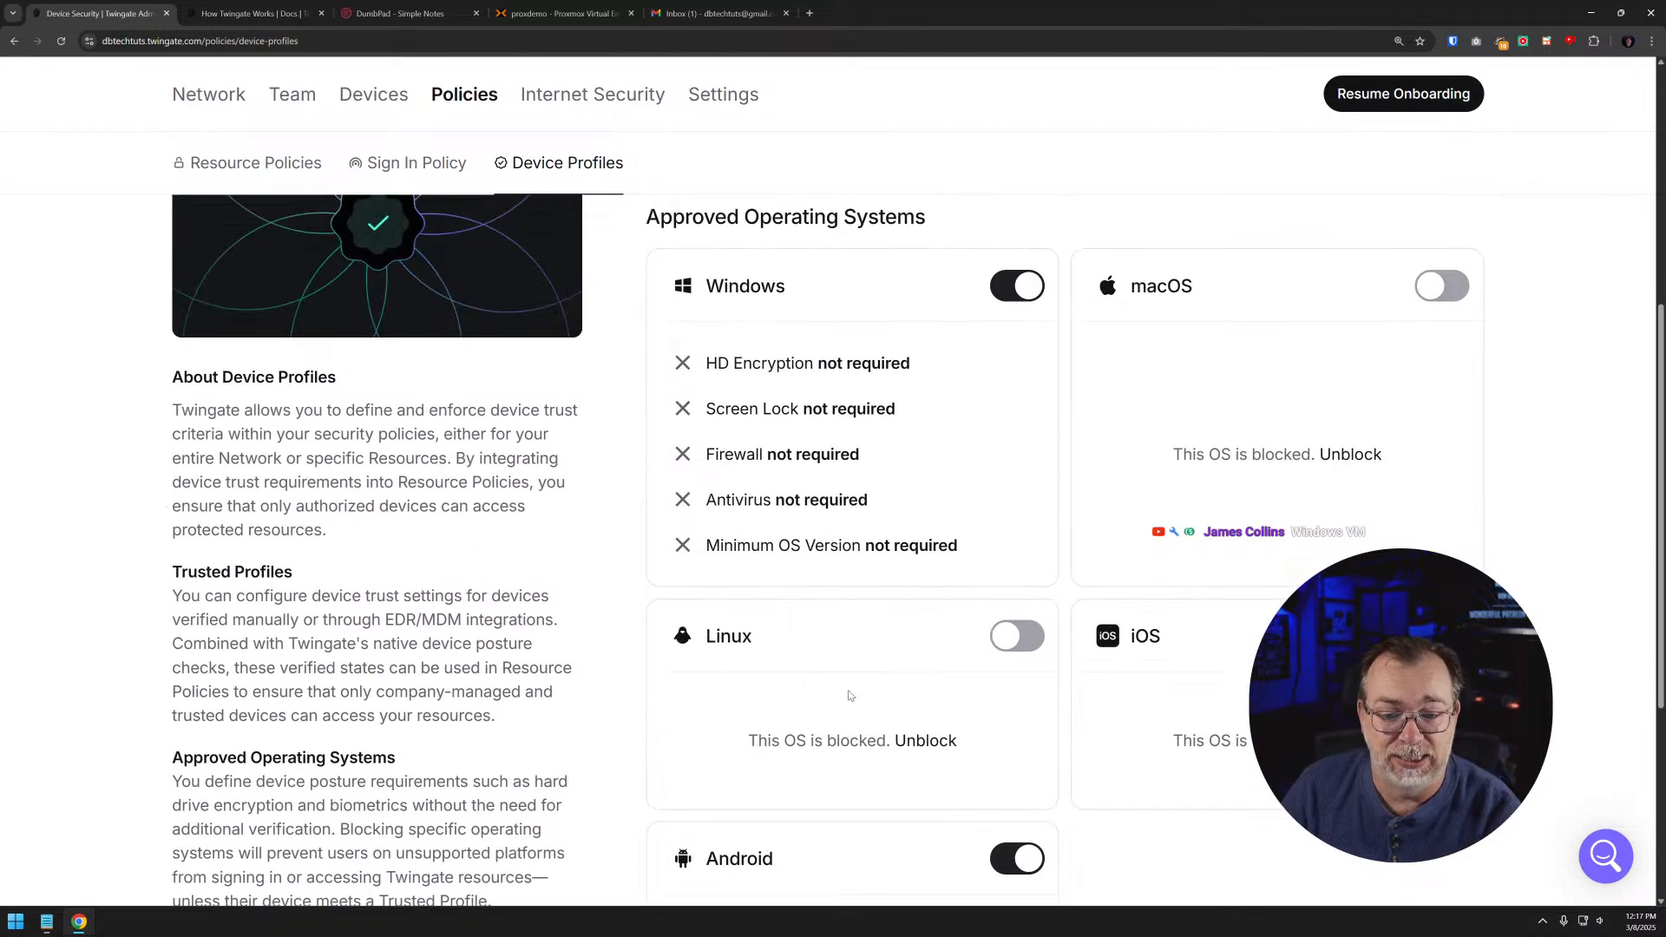
{"action": "left_click", "coordinate": [819, 368]}
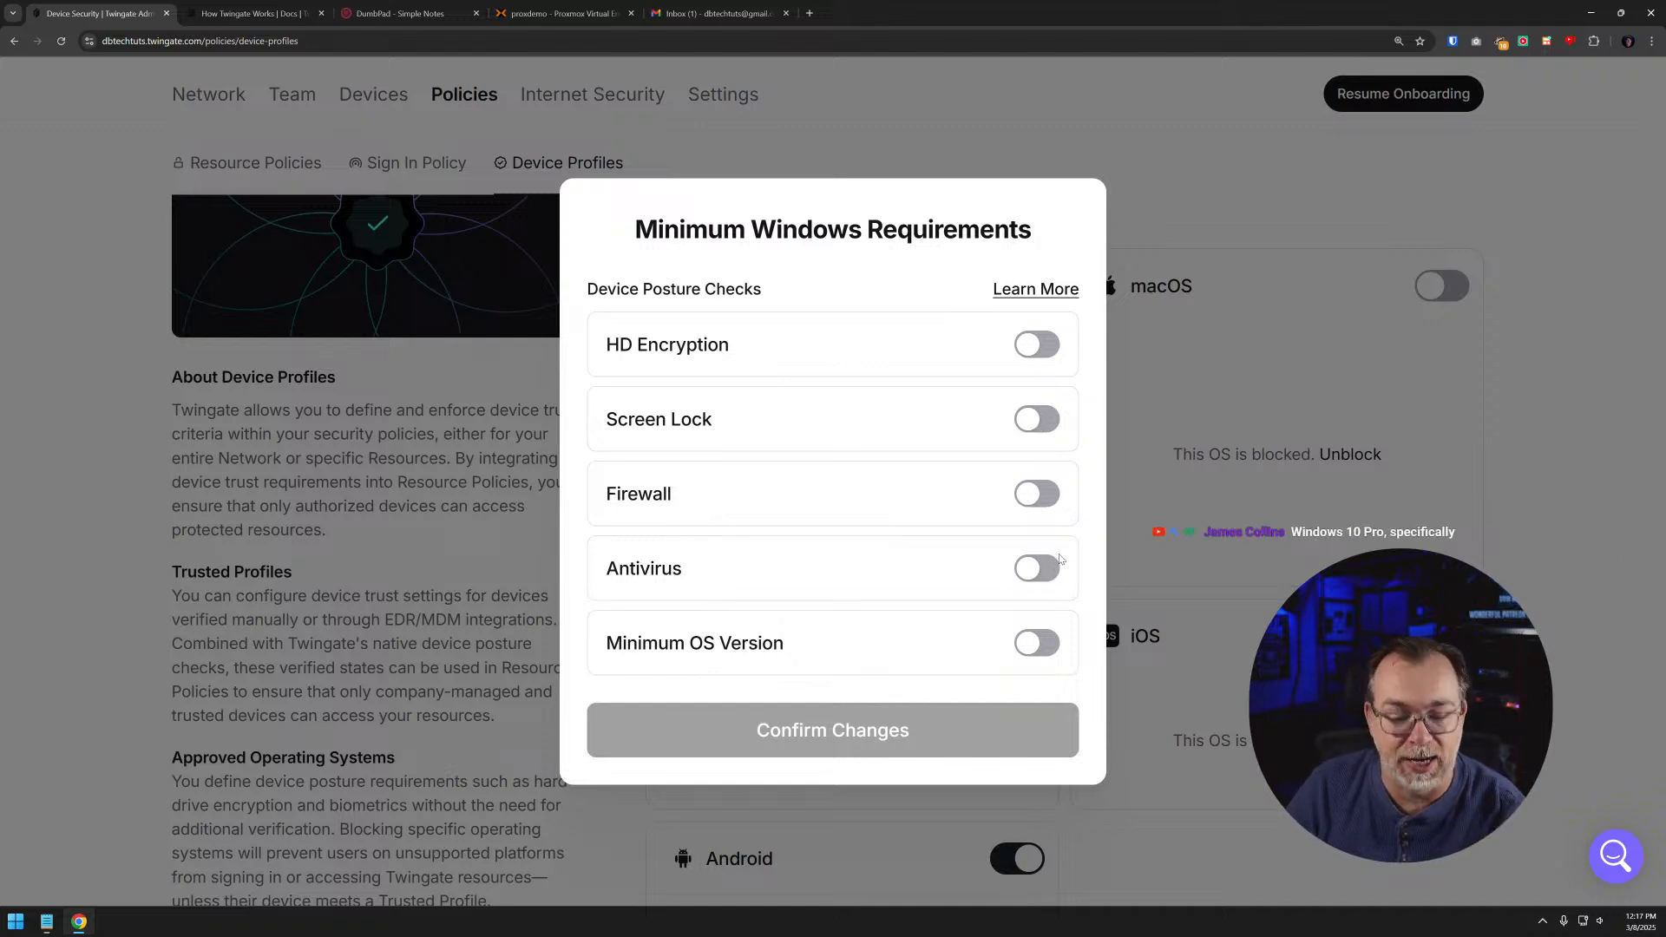
{"action": "left_click", "coordinate": [1037, 642]}
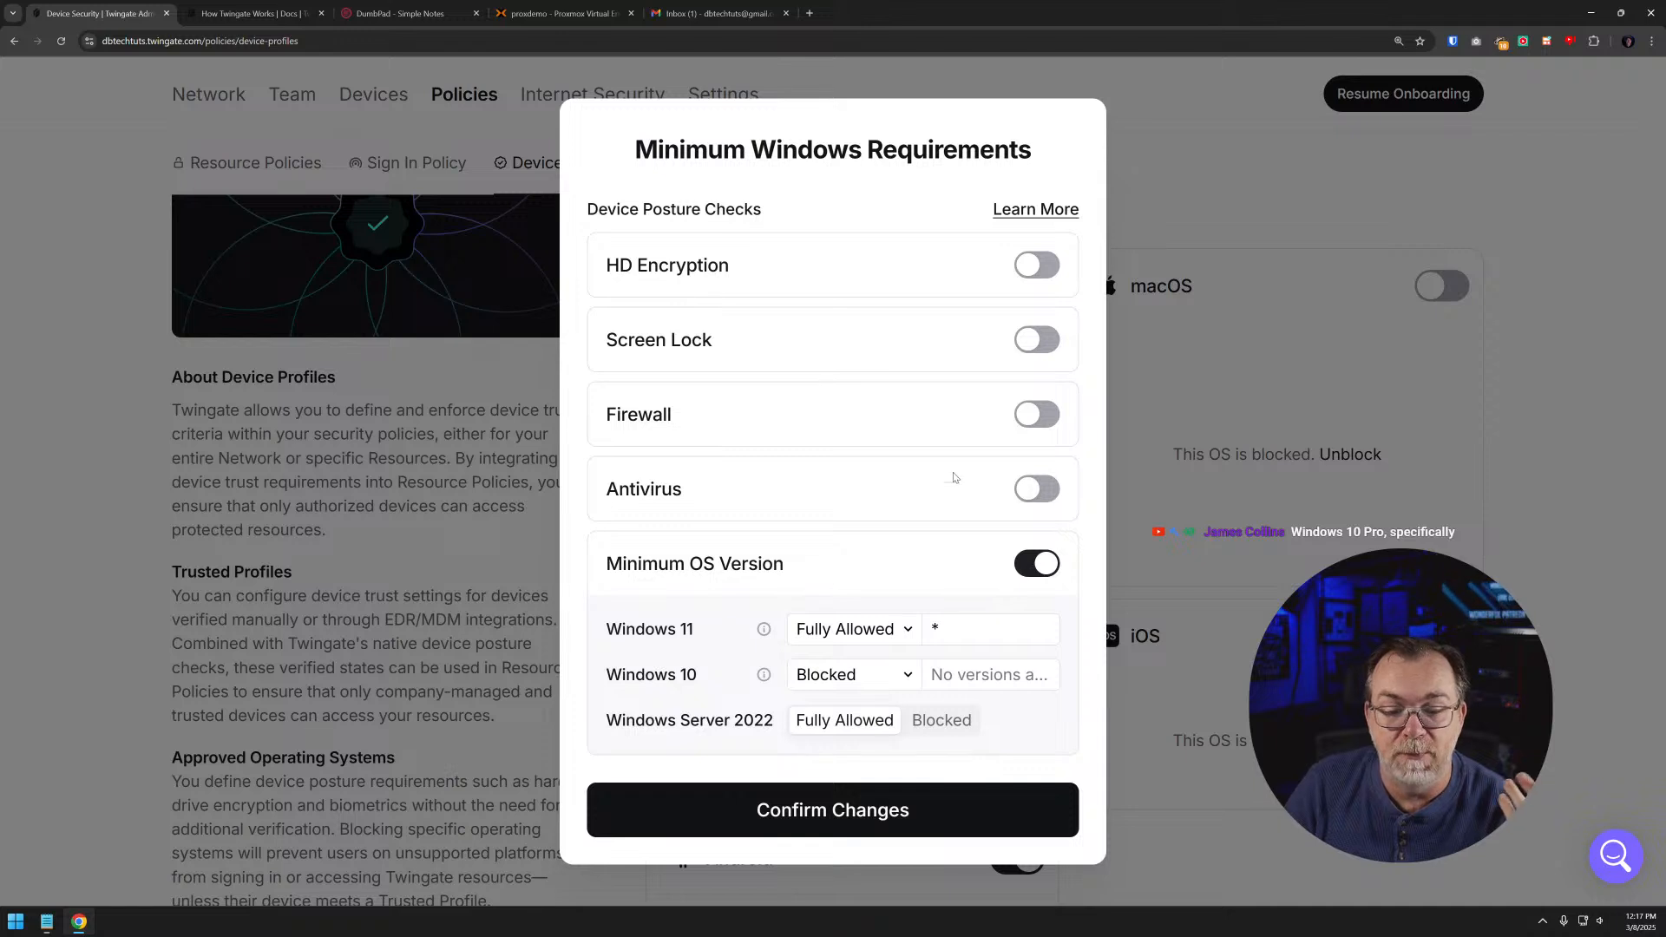
{"action": "left_click", "coordinate": [1023, 487]}
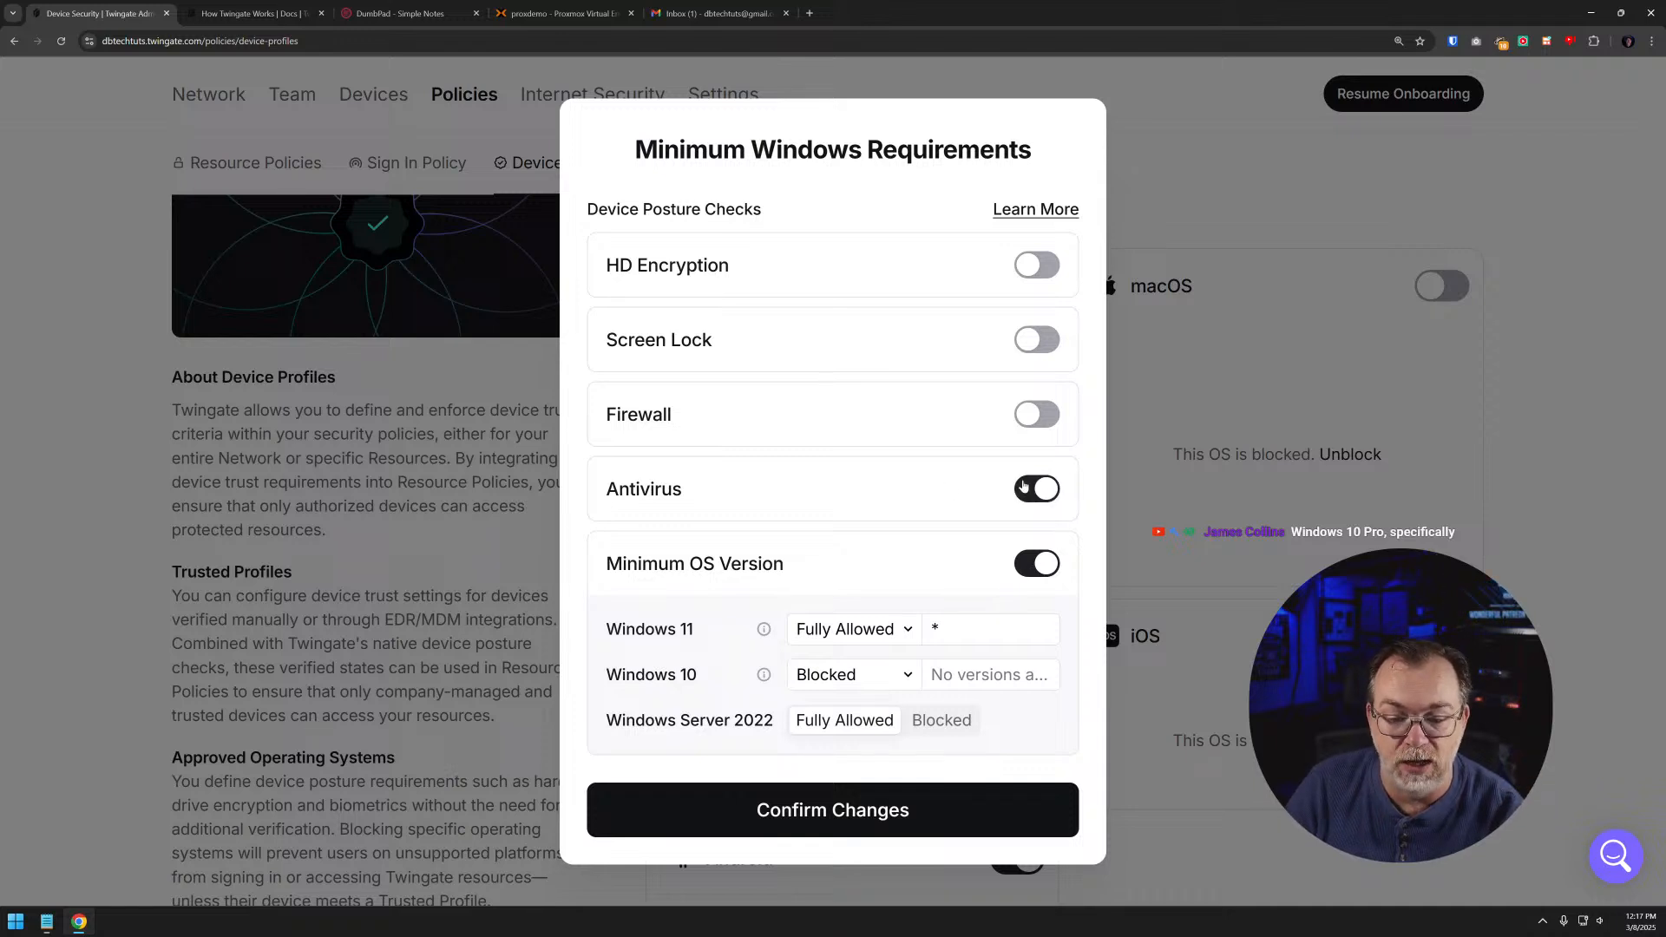
{"action": "left_click", "coordinate": [1032, 418]}
{"action": "left_click", "coordinate": [1033, 417]}
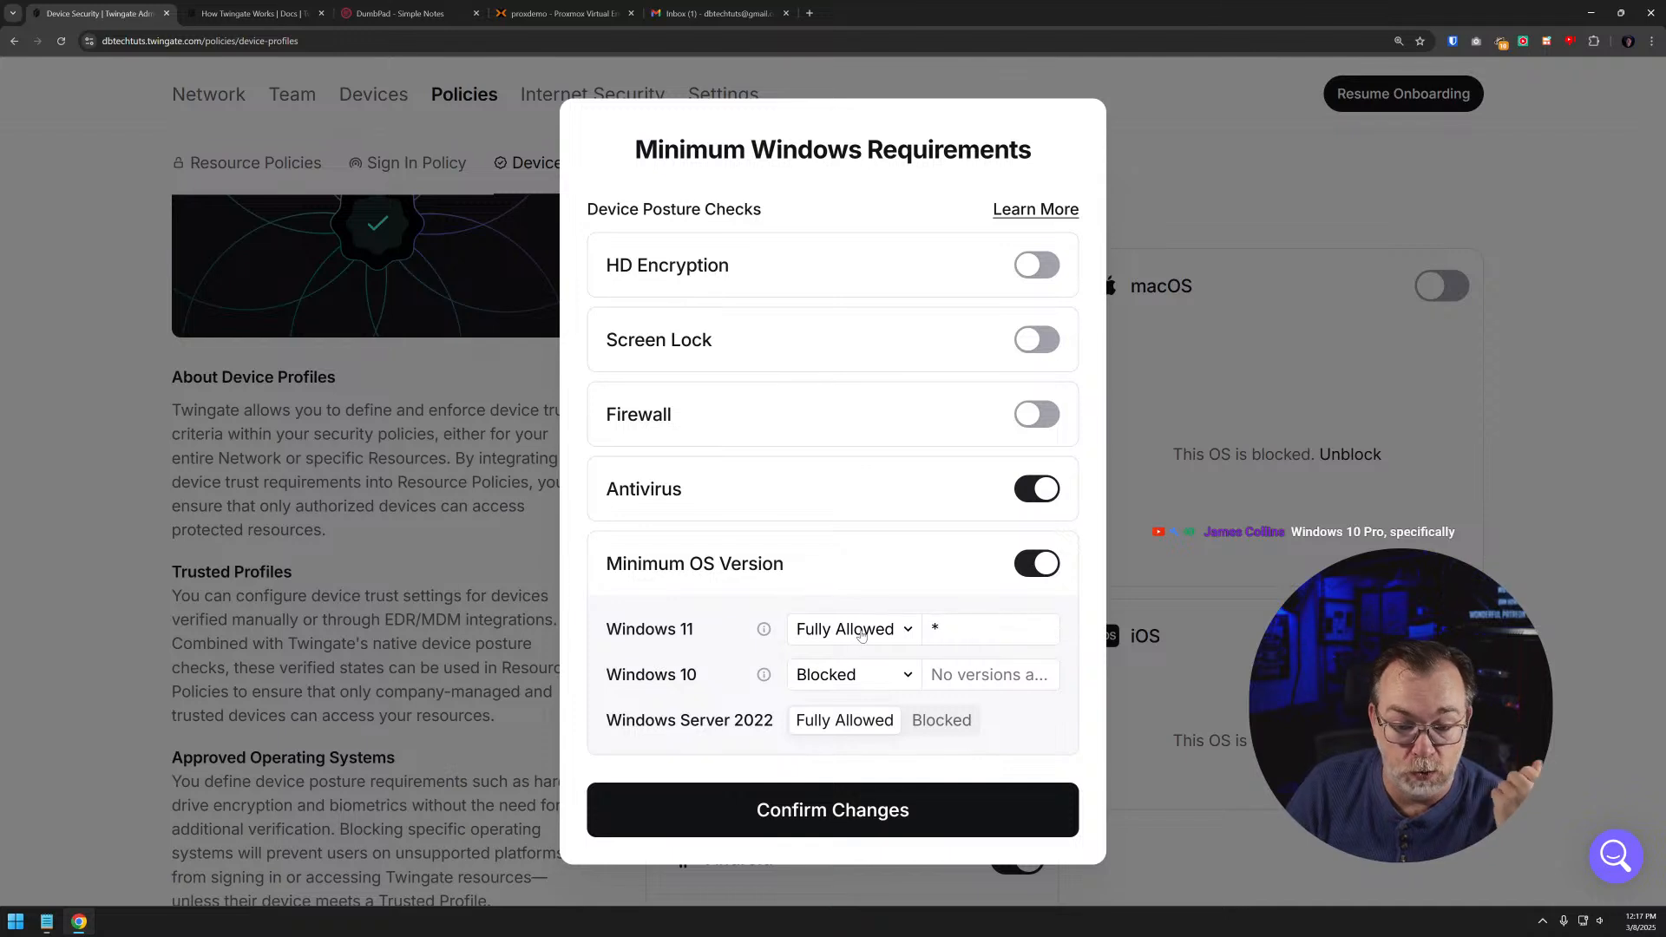
- Set Windows 10 to Fully Allowed in the minimum OS version requirements, leaving Windows 11 fully allowed
{"action": "left_click", "coordinate": [860, 682]}
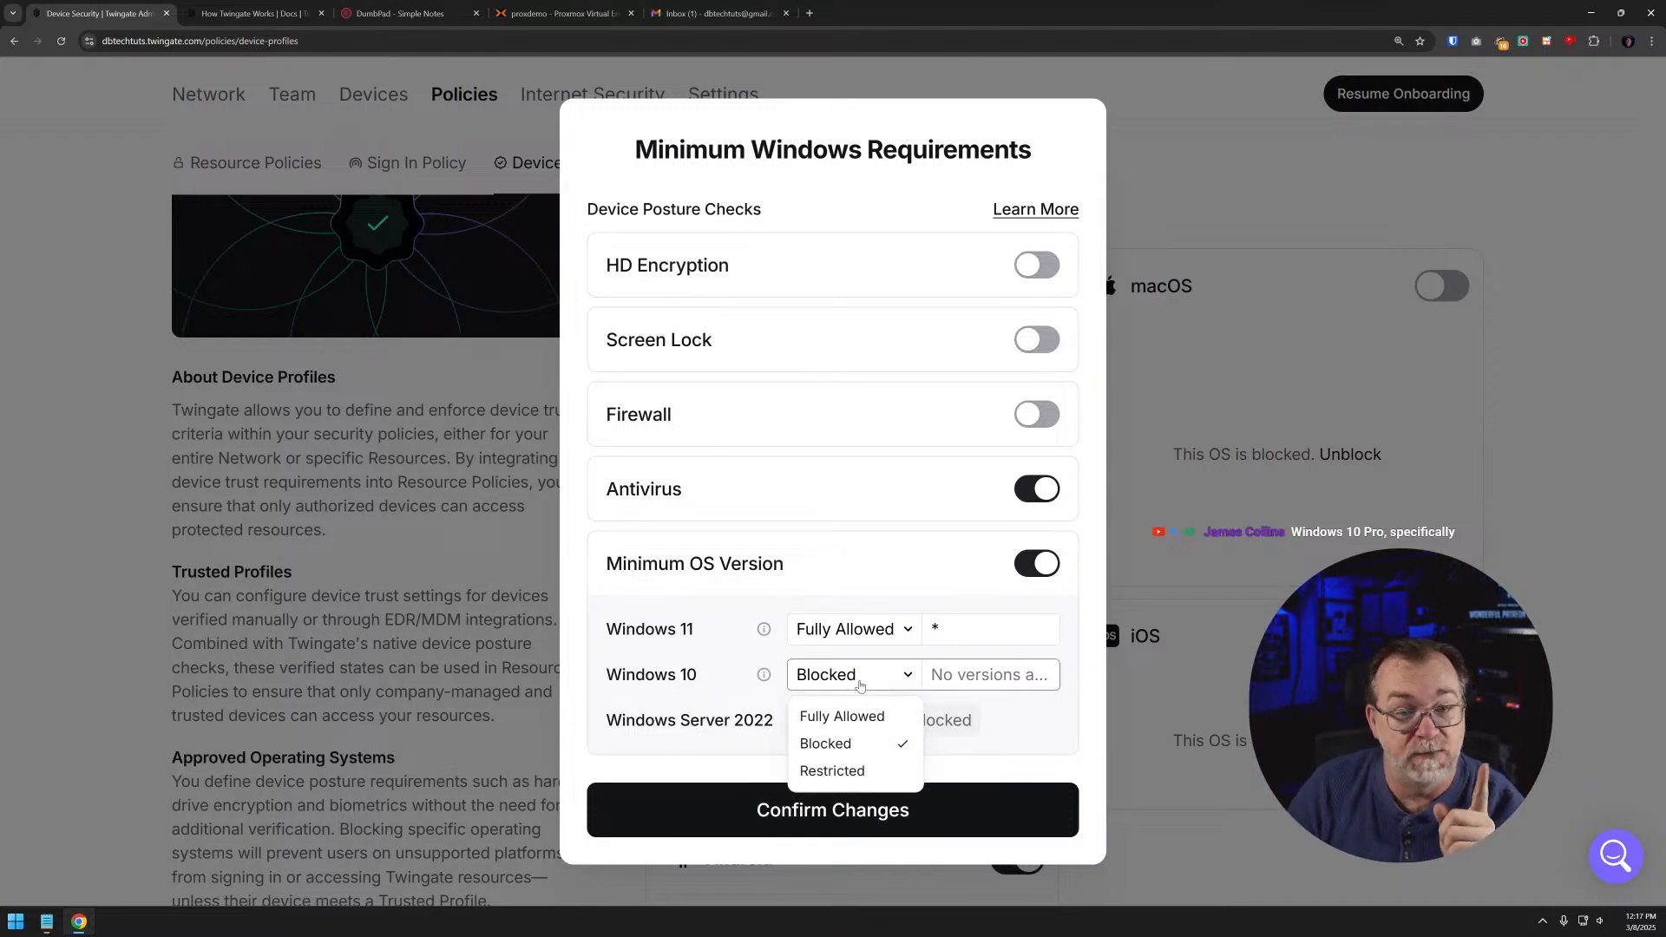
{"action": "left_click", "coordinate": [861, 724]}
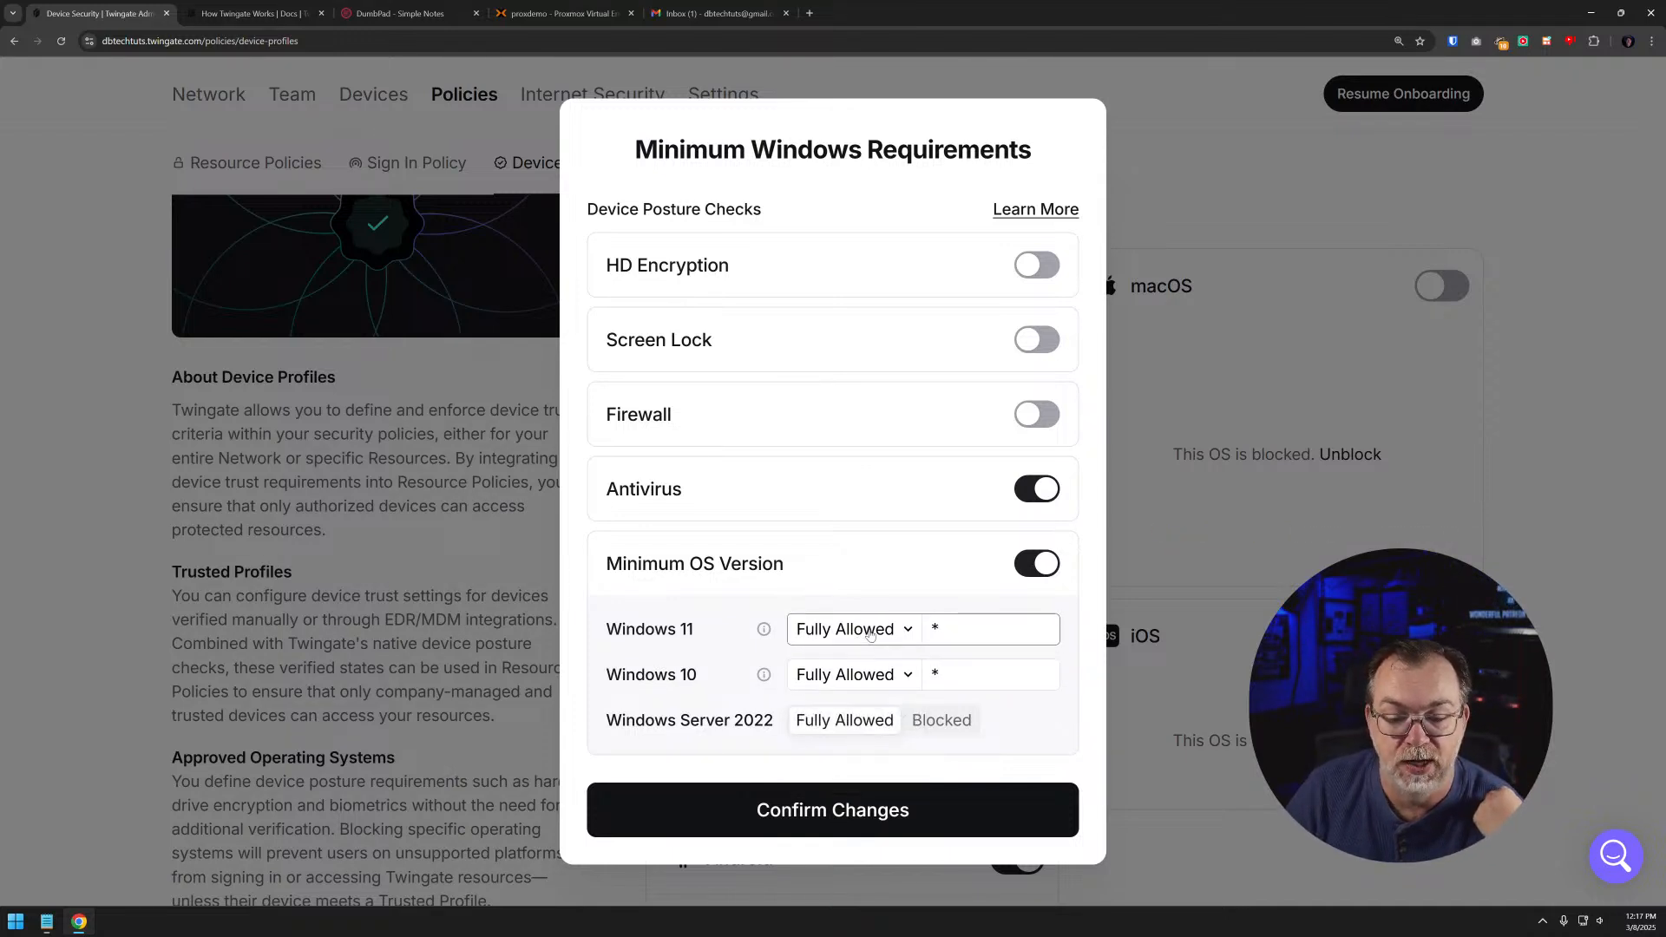
{"action": "left_click", "coordinate": [870, 632]}
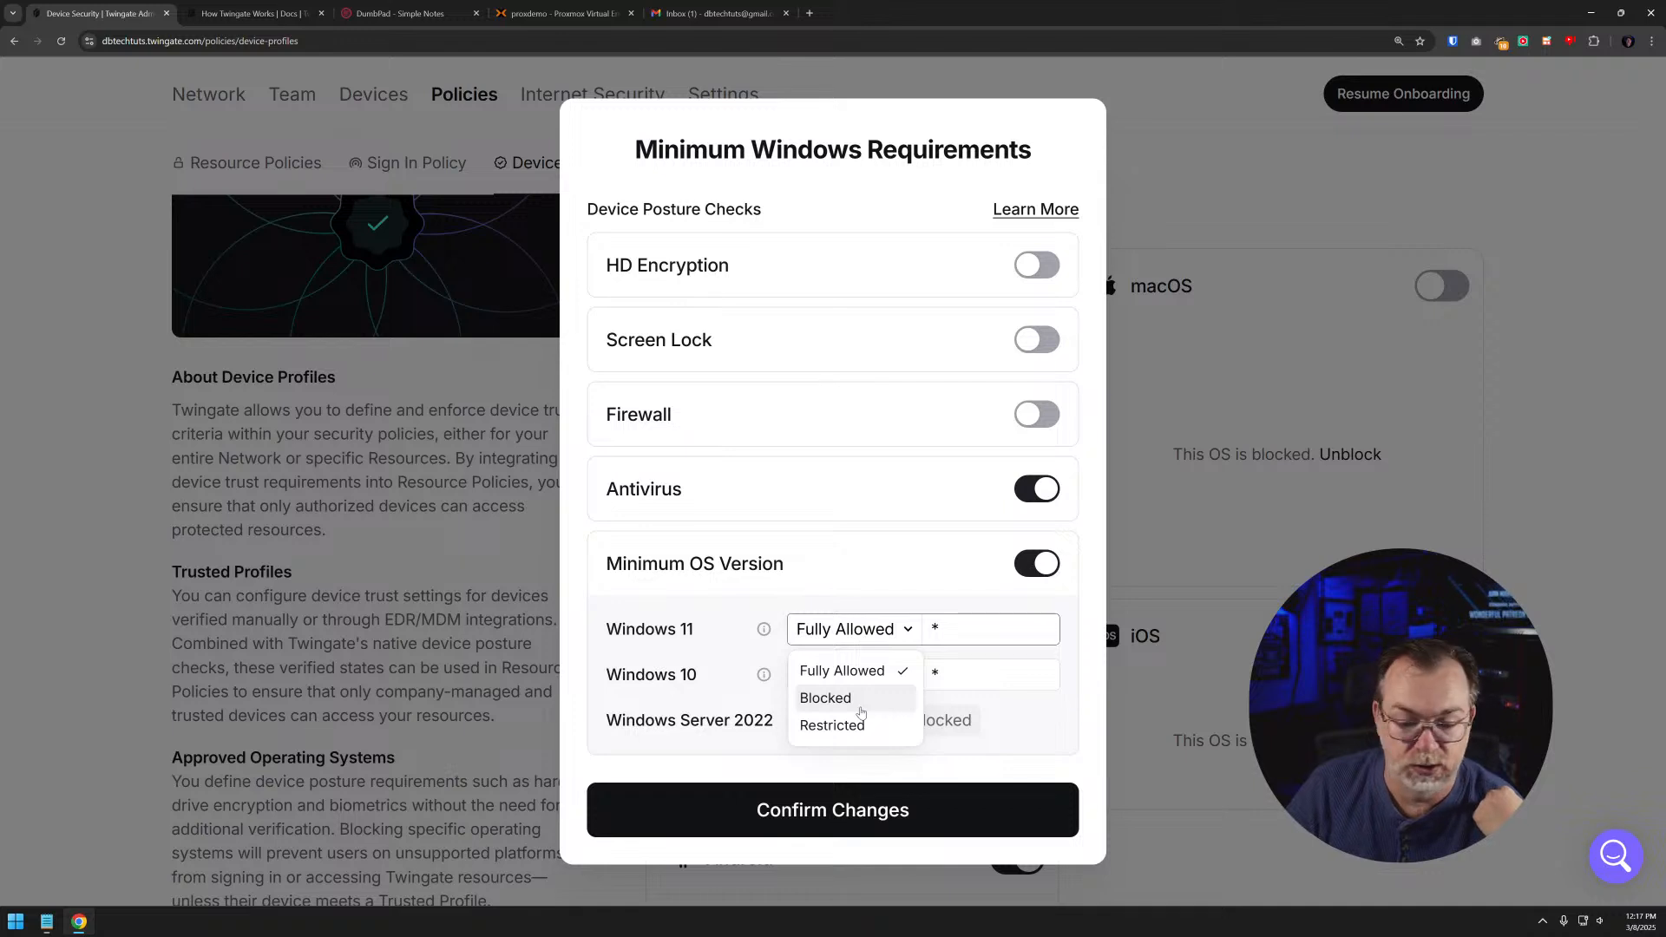
{"action": "left_click", "coordinate": [838, 599]}
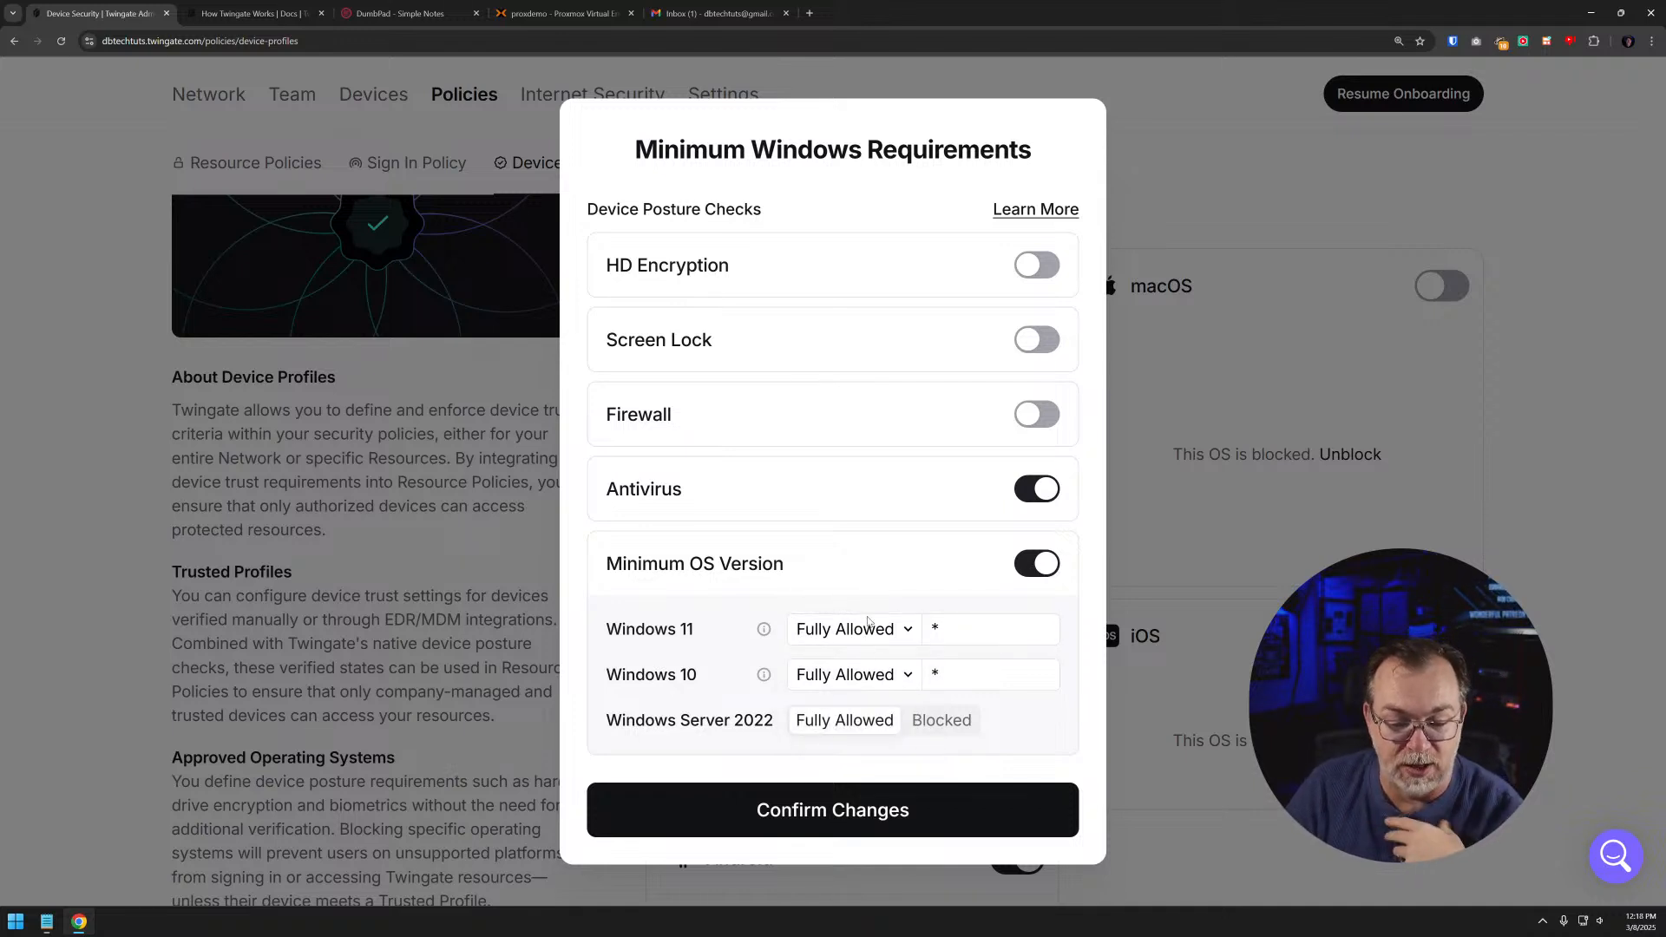
- Block Windows Server 2022, turn off the Antivirus check, and confirm the minimum Windows requirements
{"action": "left_click", "coordinate": [935, 727]}
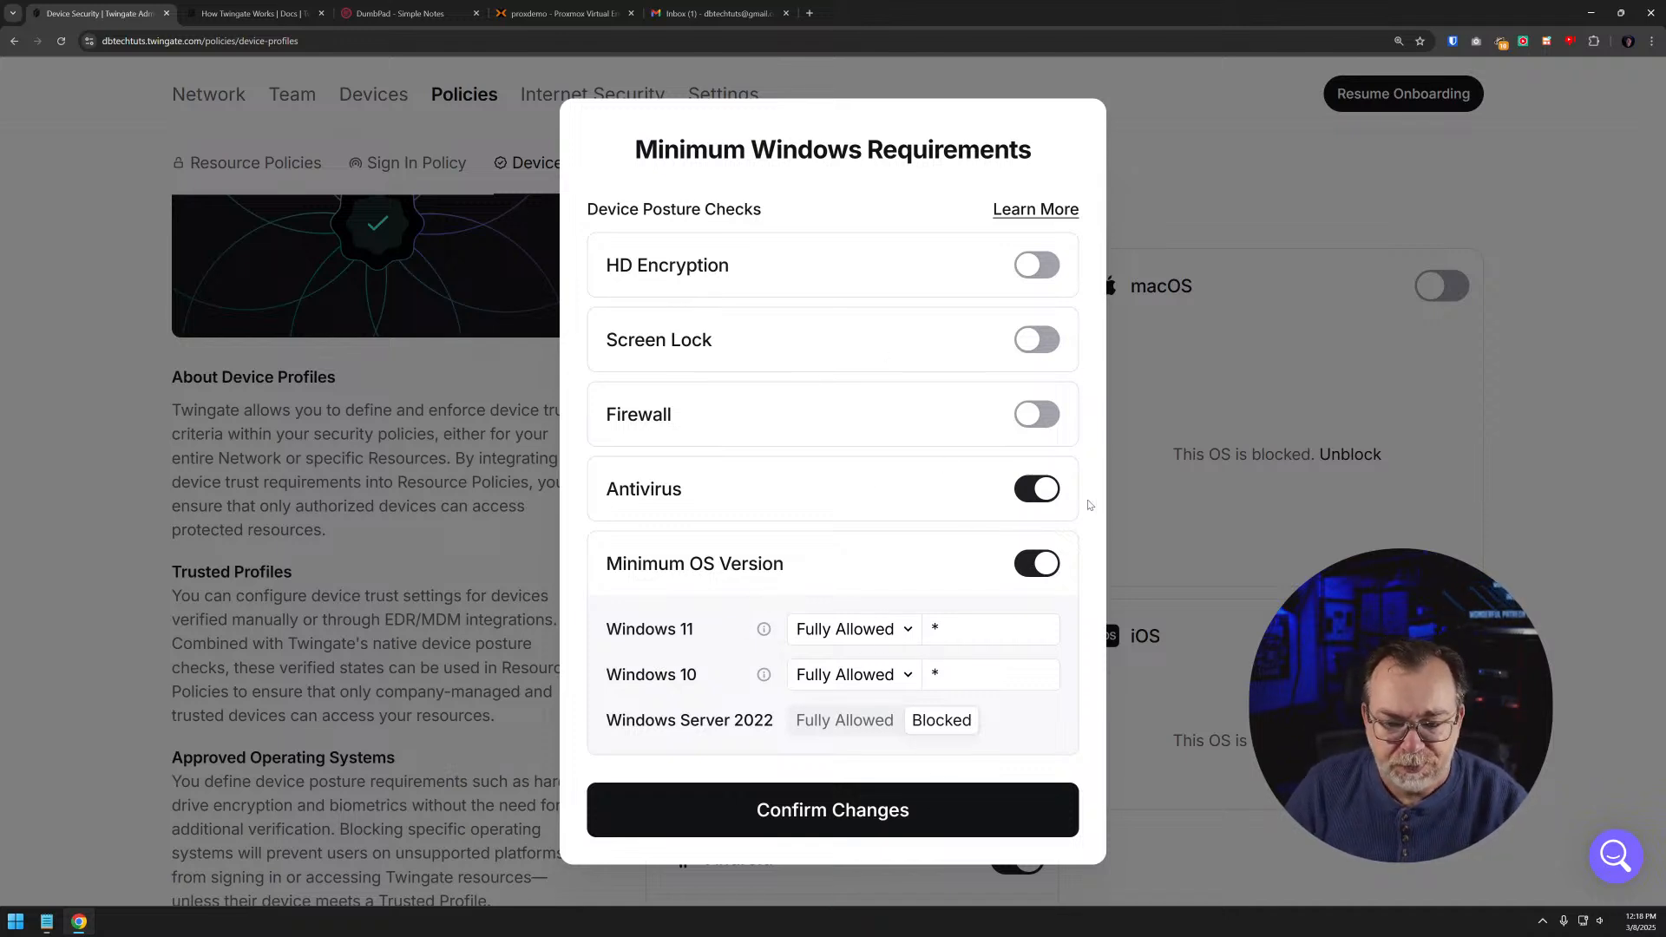
{"action": "left_click", "coordinate": [1028, 495]}
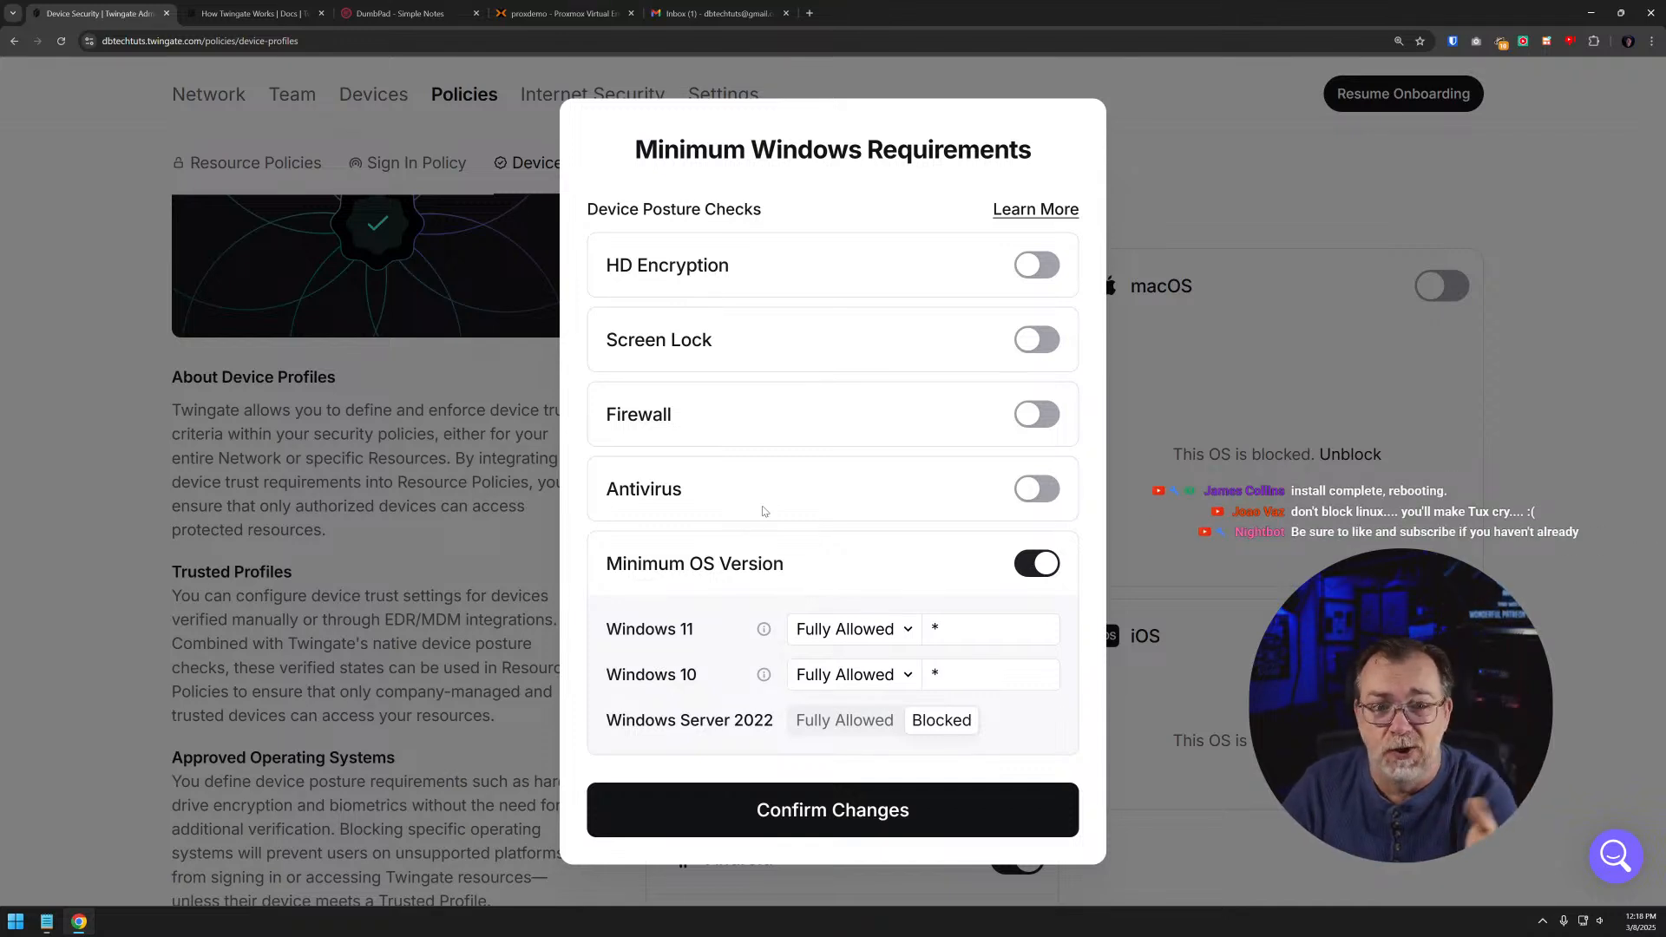
{"action": "left_click", "coordinate": [839, 824]}
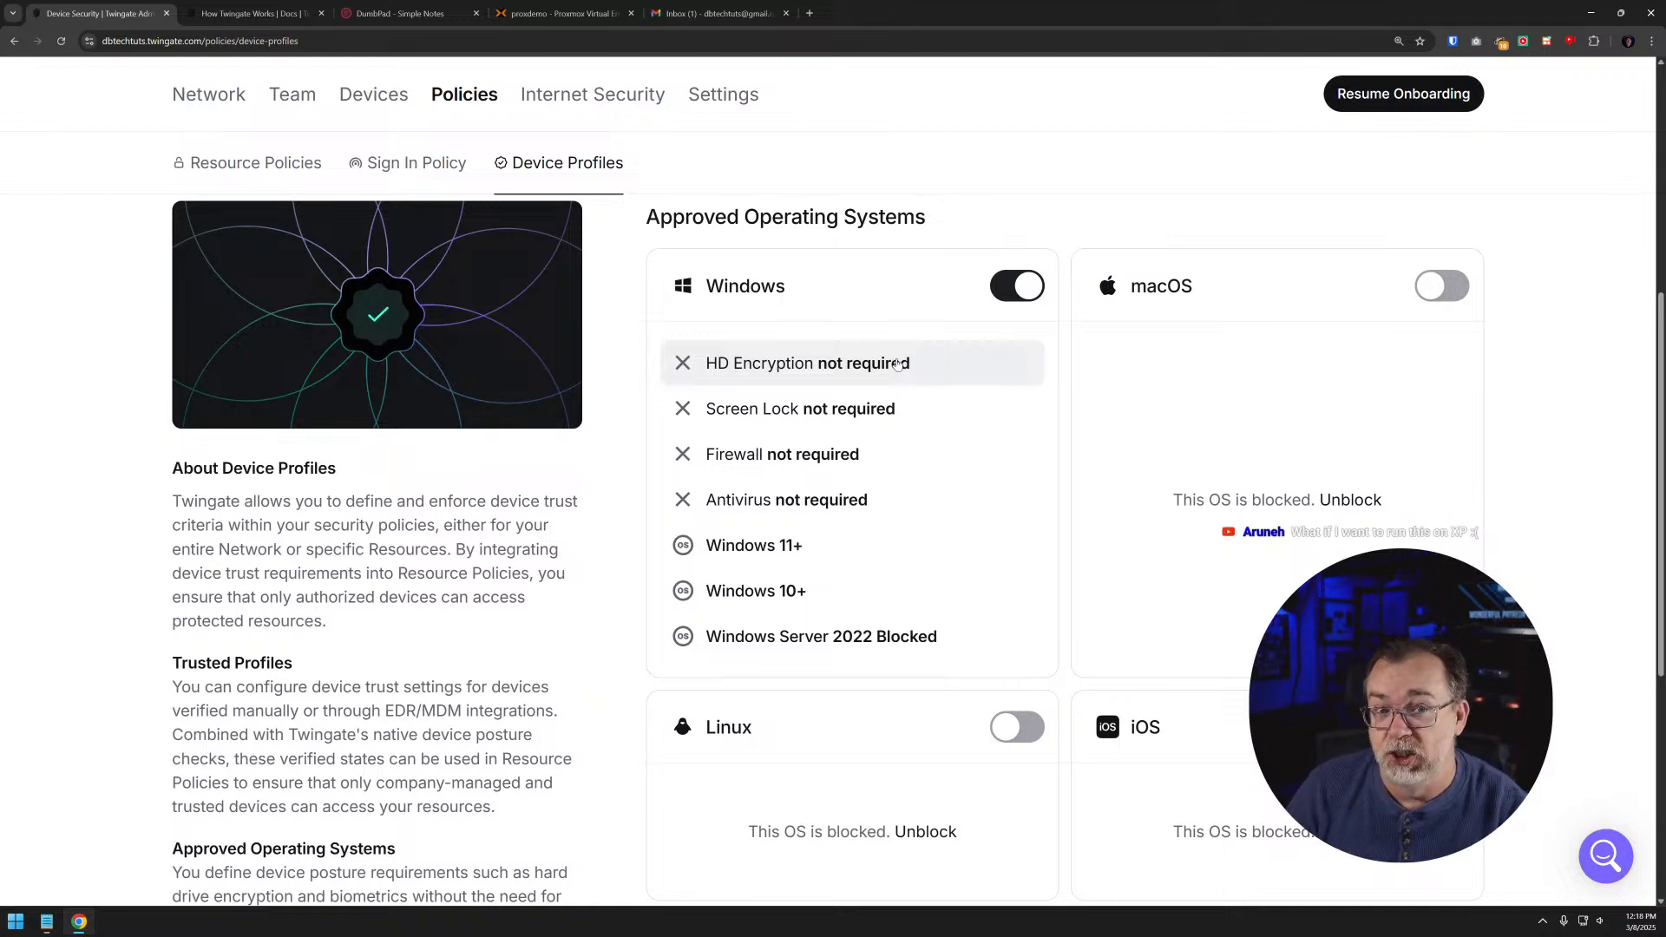
- Require Biometric and Screen Lock in the minimum Android requirements and confirm the changes
{"action": "scroll", "coordinate": [893, 308], "scroll_direction": "down", "scroll_amount": 2}
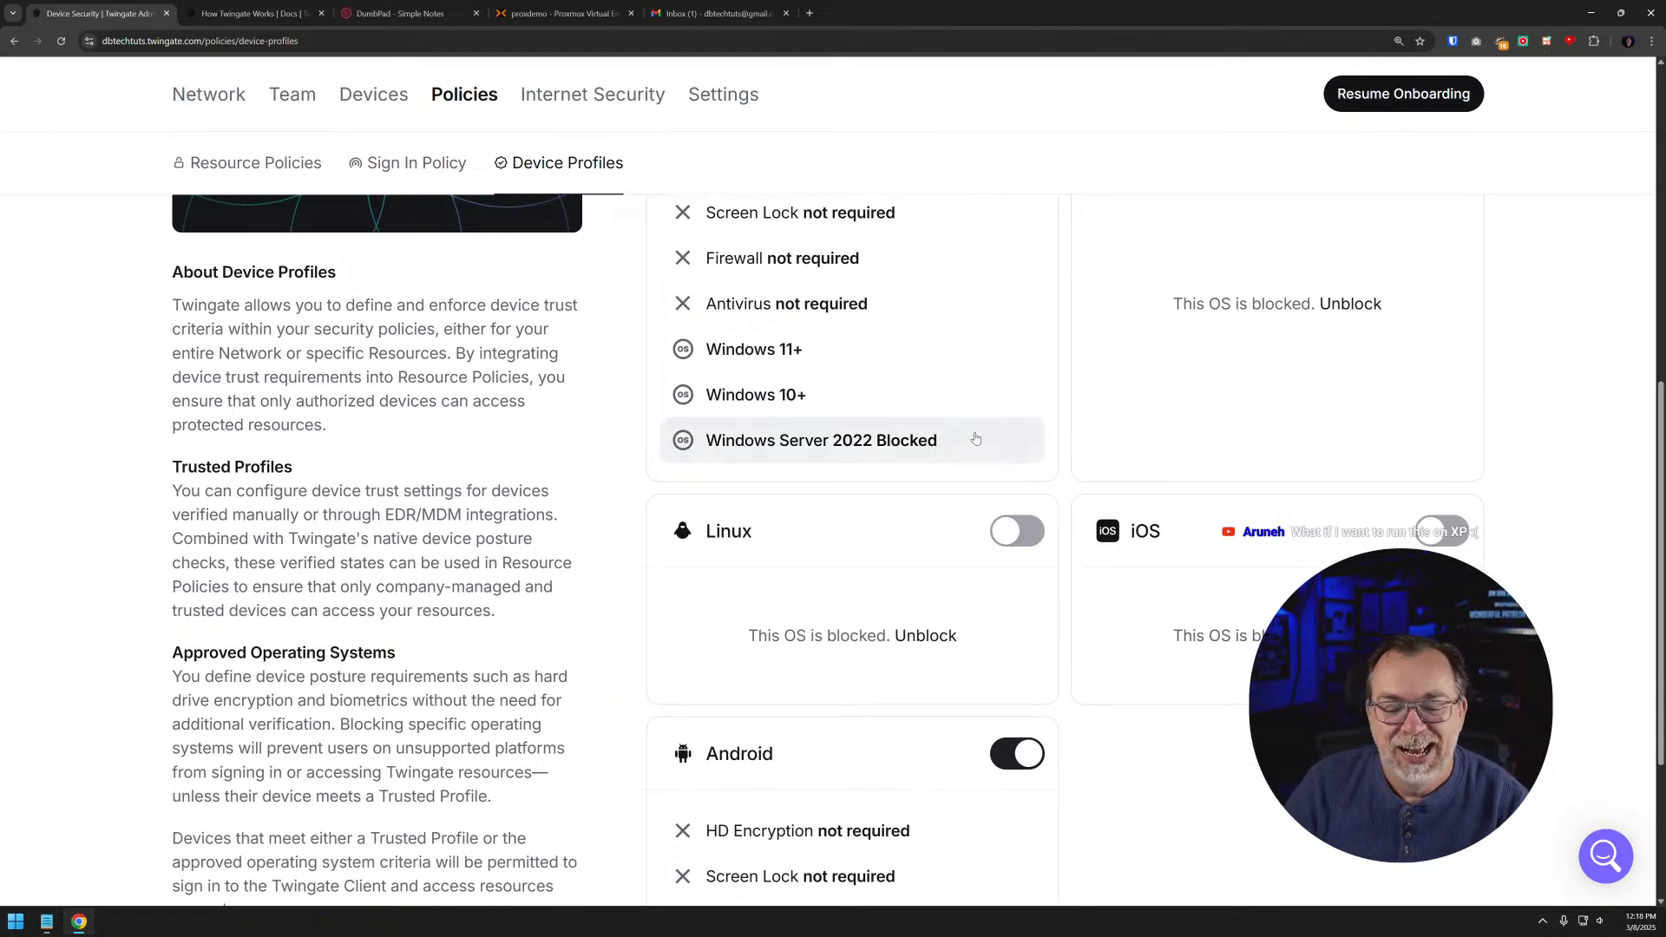
{"action": "scroll", "coordinate": [975, 438], "scroll_direction": "down", "scroll_amount": 3}
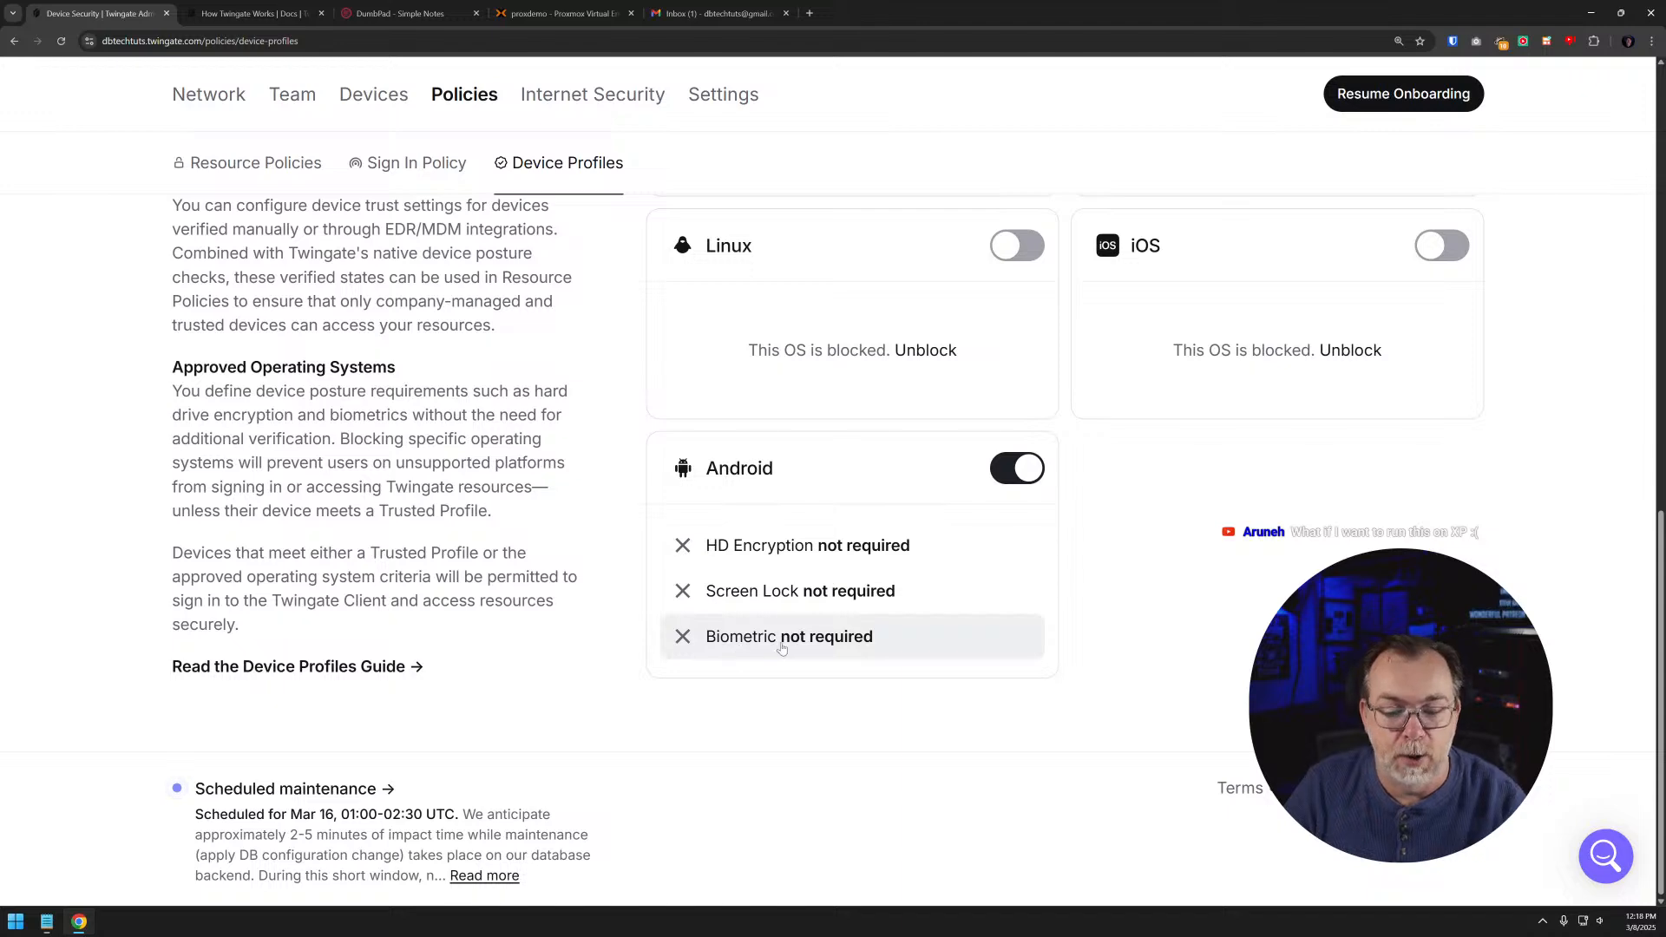
{"action": "left_click", "coordinate": [839, 648]}
{"action": "left_click", "coordinate": [1045, 571]}
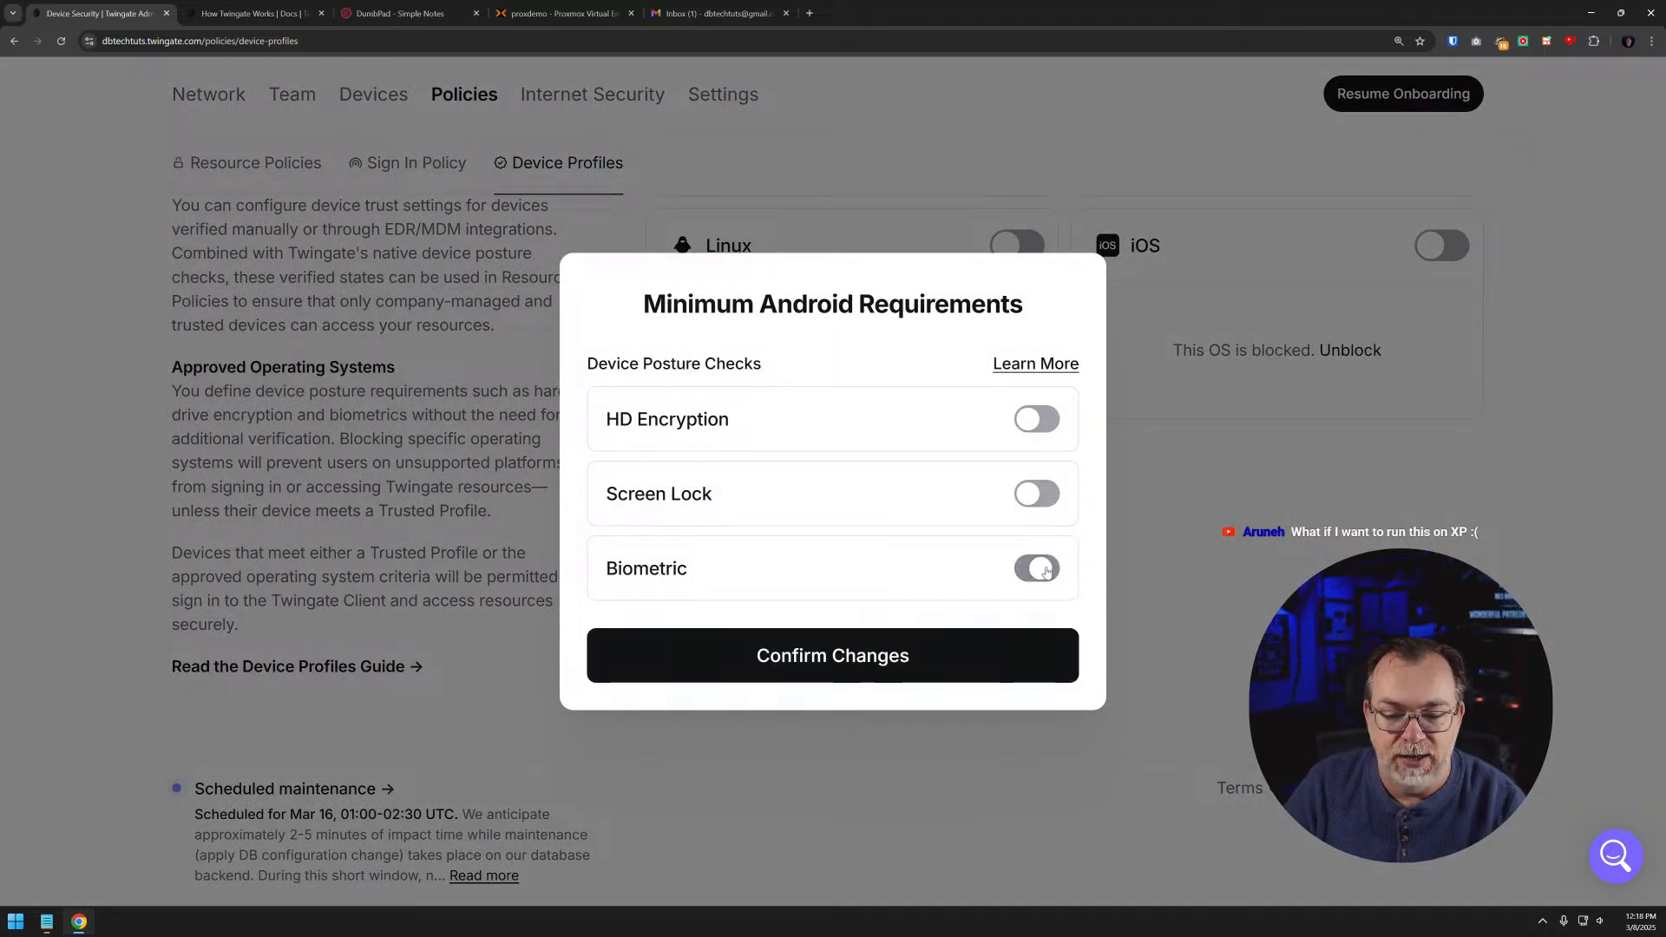
{"action": "left_click", "coordinate": [1039, 488]}
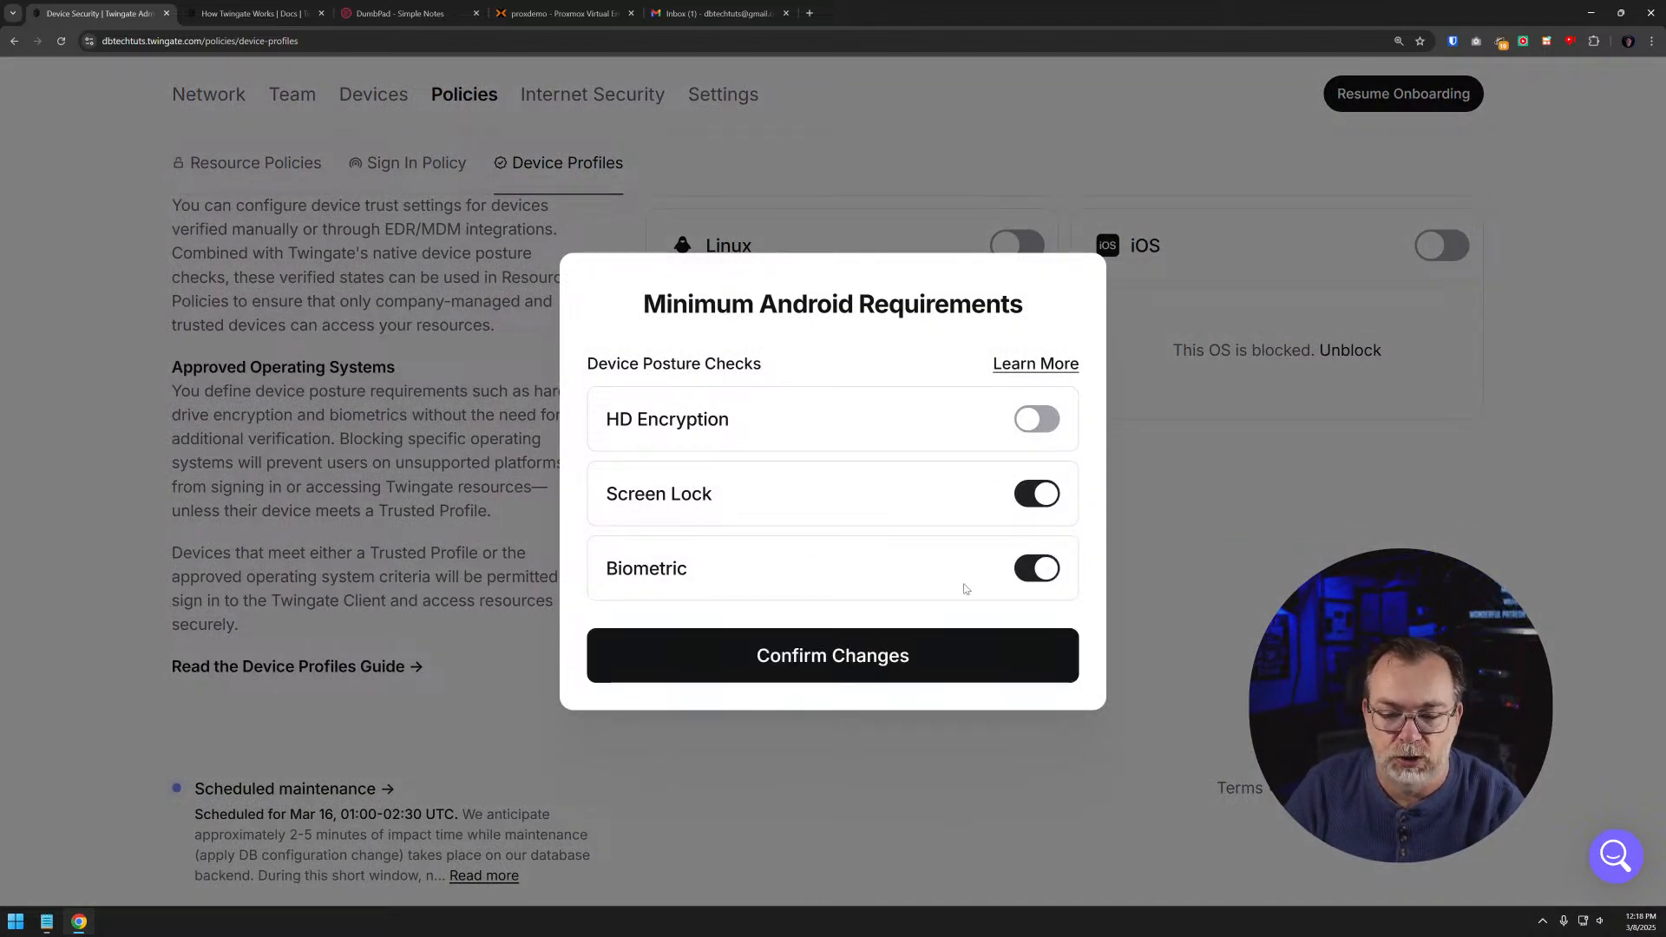
{"action": "left_click", "coordinate": [807, 674]}
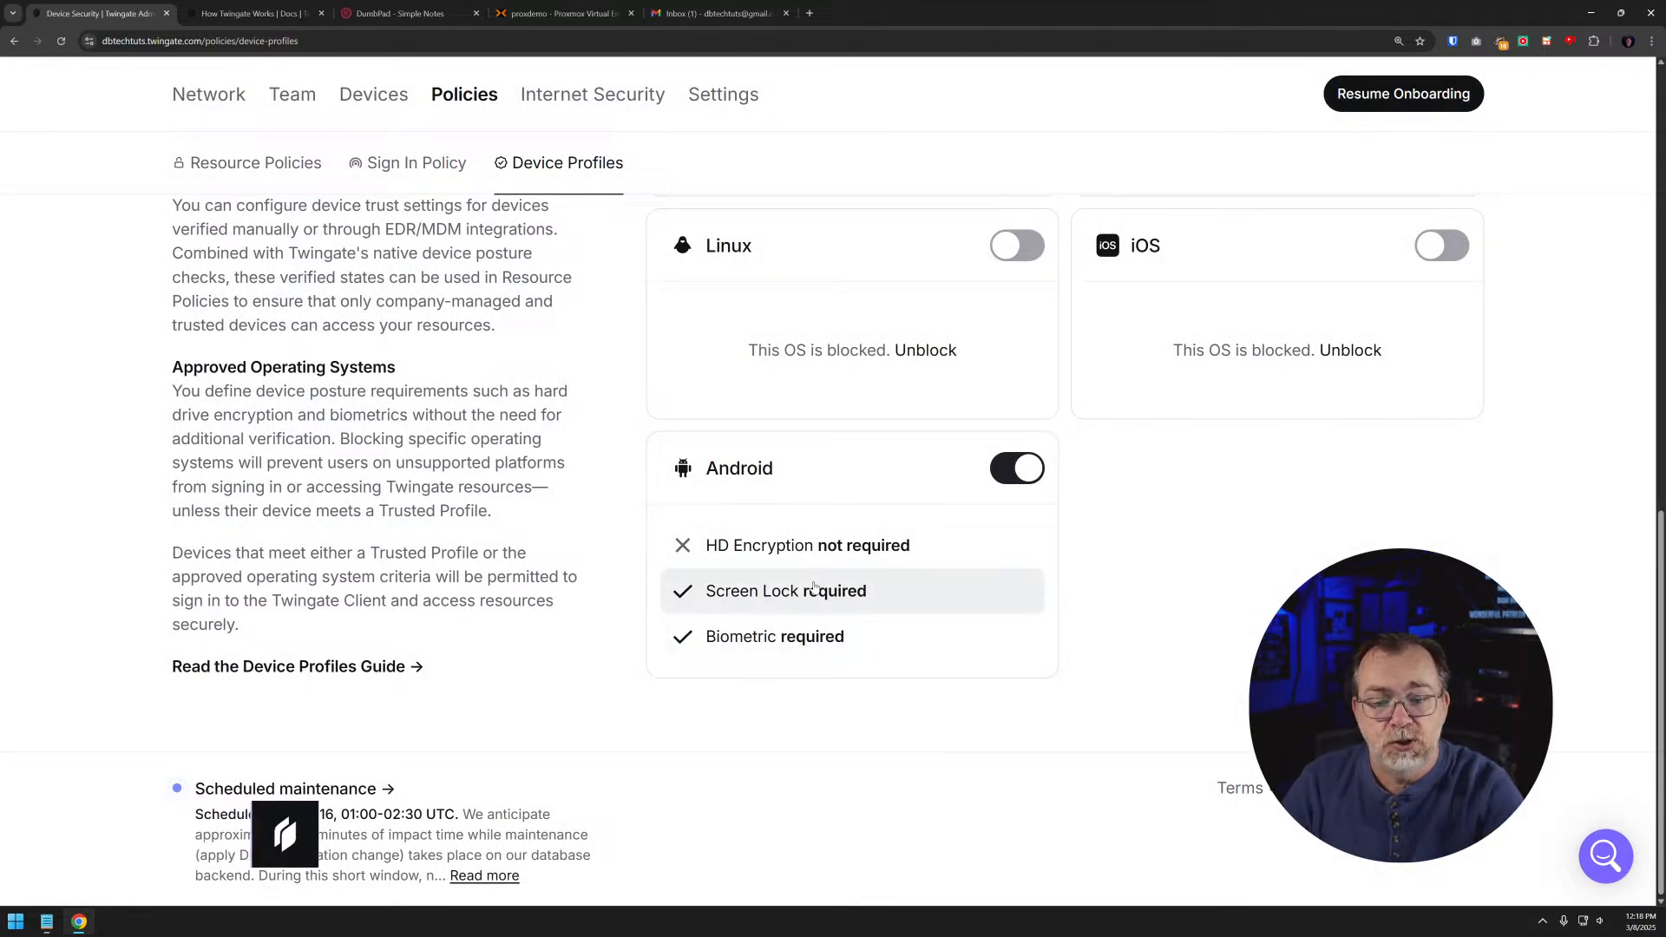
{"action": "scroll", "coordinate": [829, 538], "scroll_direction": "up", "scroll_amount": 6}
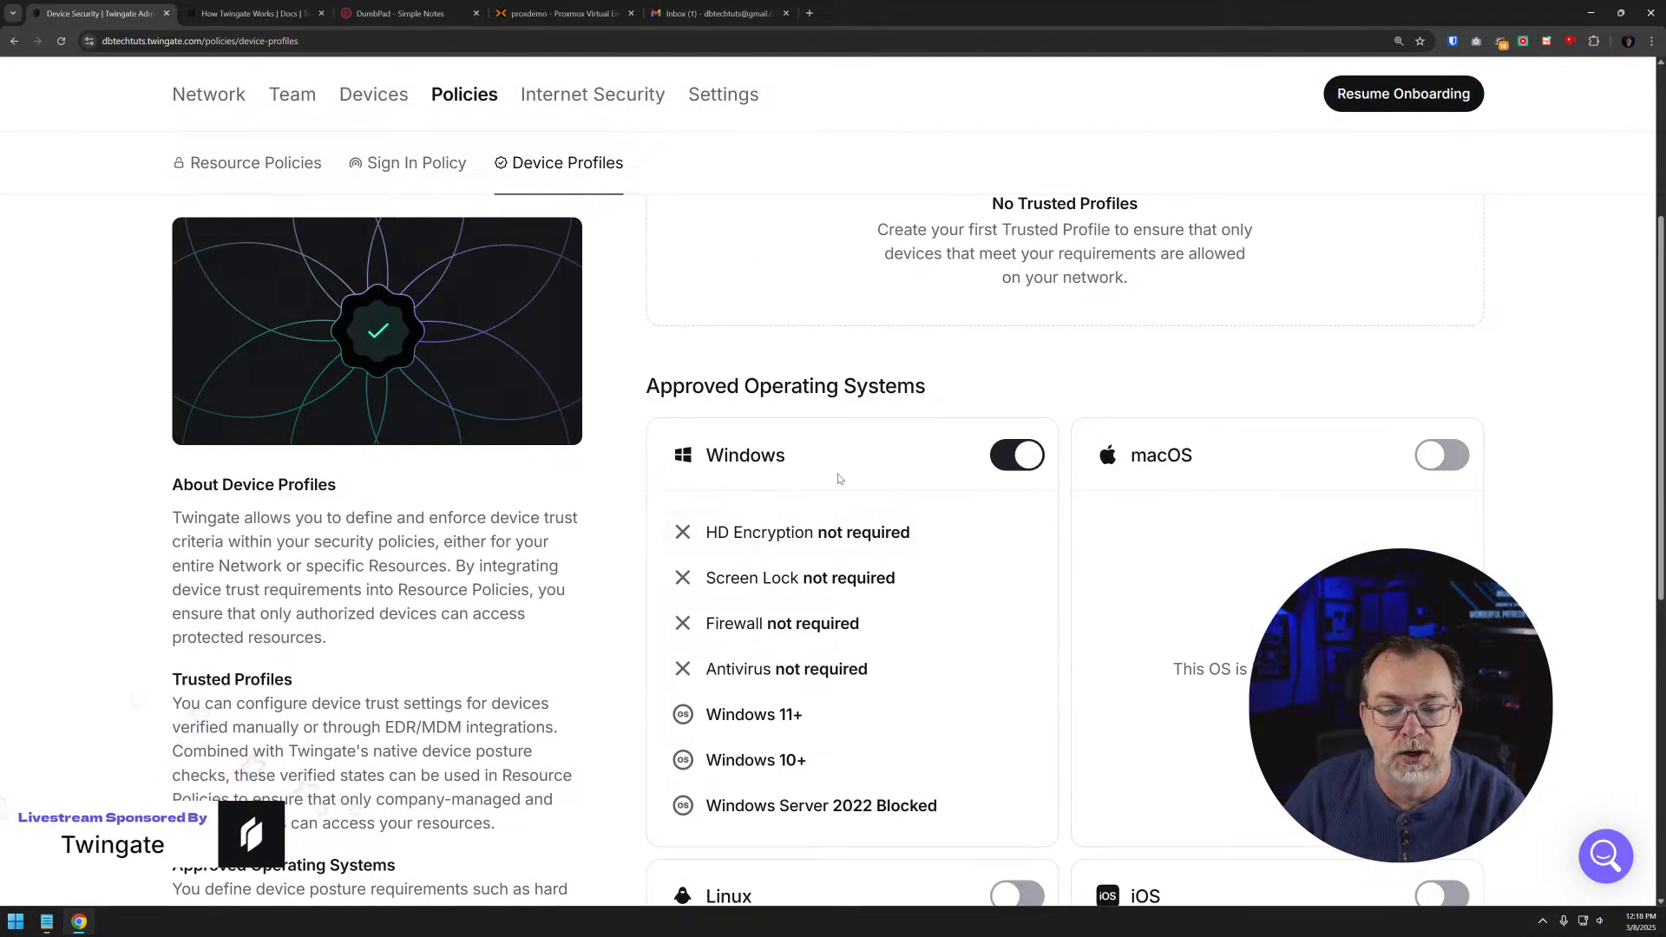
{"action": "scroll", "coordinate": [838, 475], "scroll_direction": "down", "scroll_amount": 2}
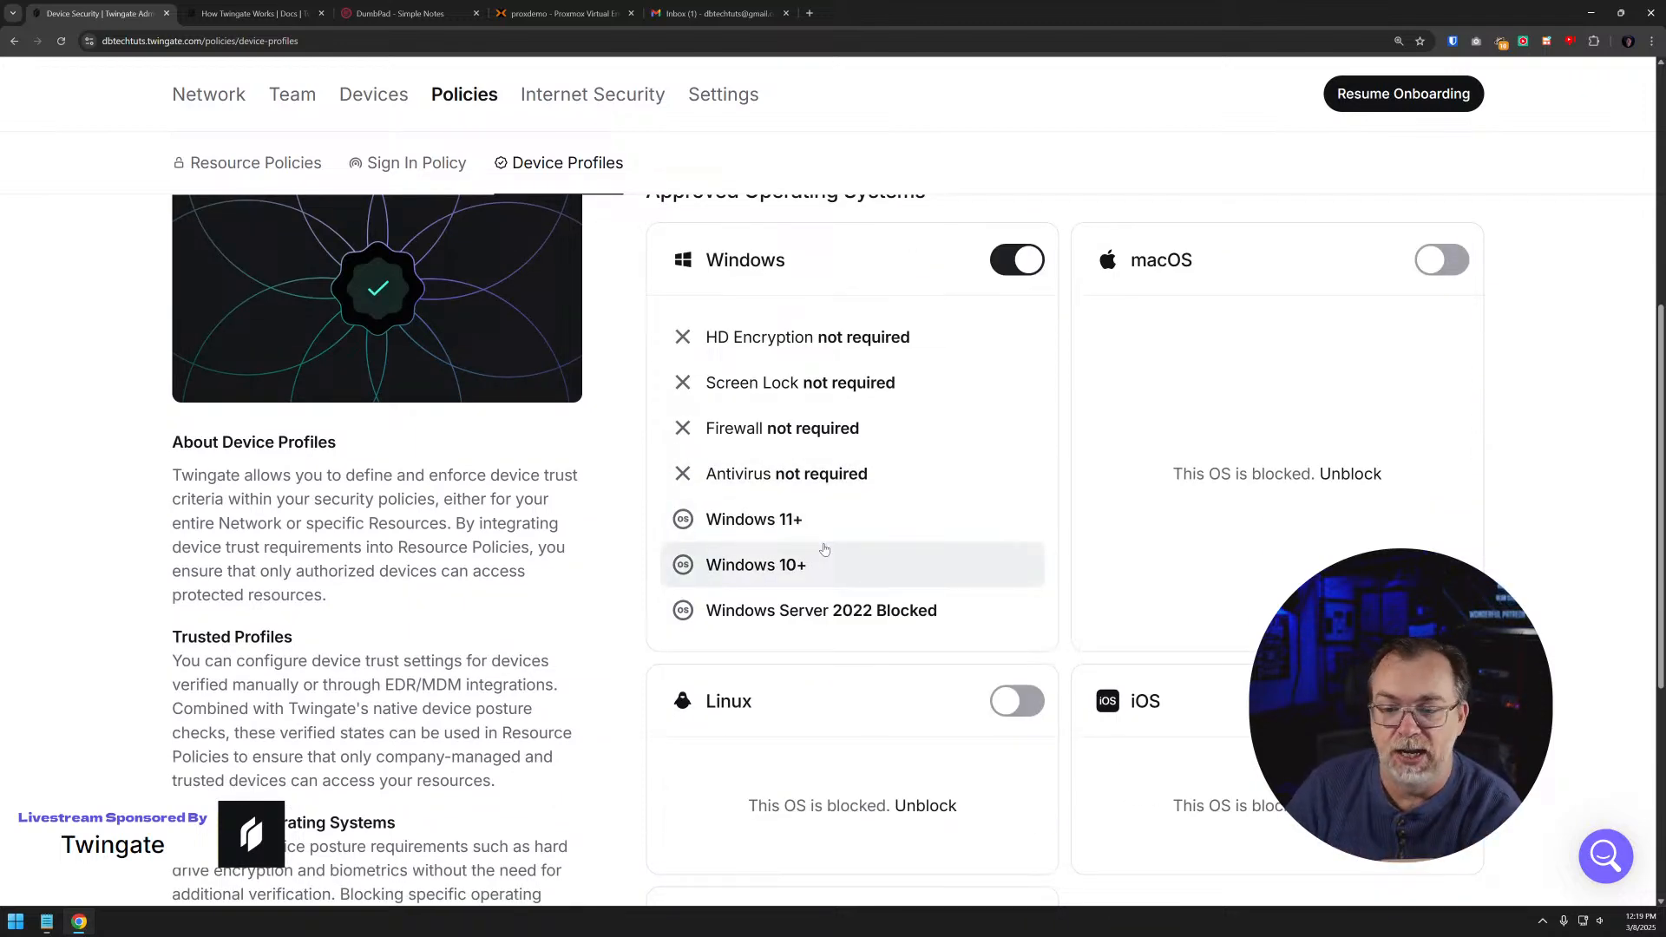
{"action": "scroll", "coordinate": [824, 549], "scroll_direction": "down", "scroll_amount": 5}
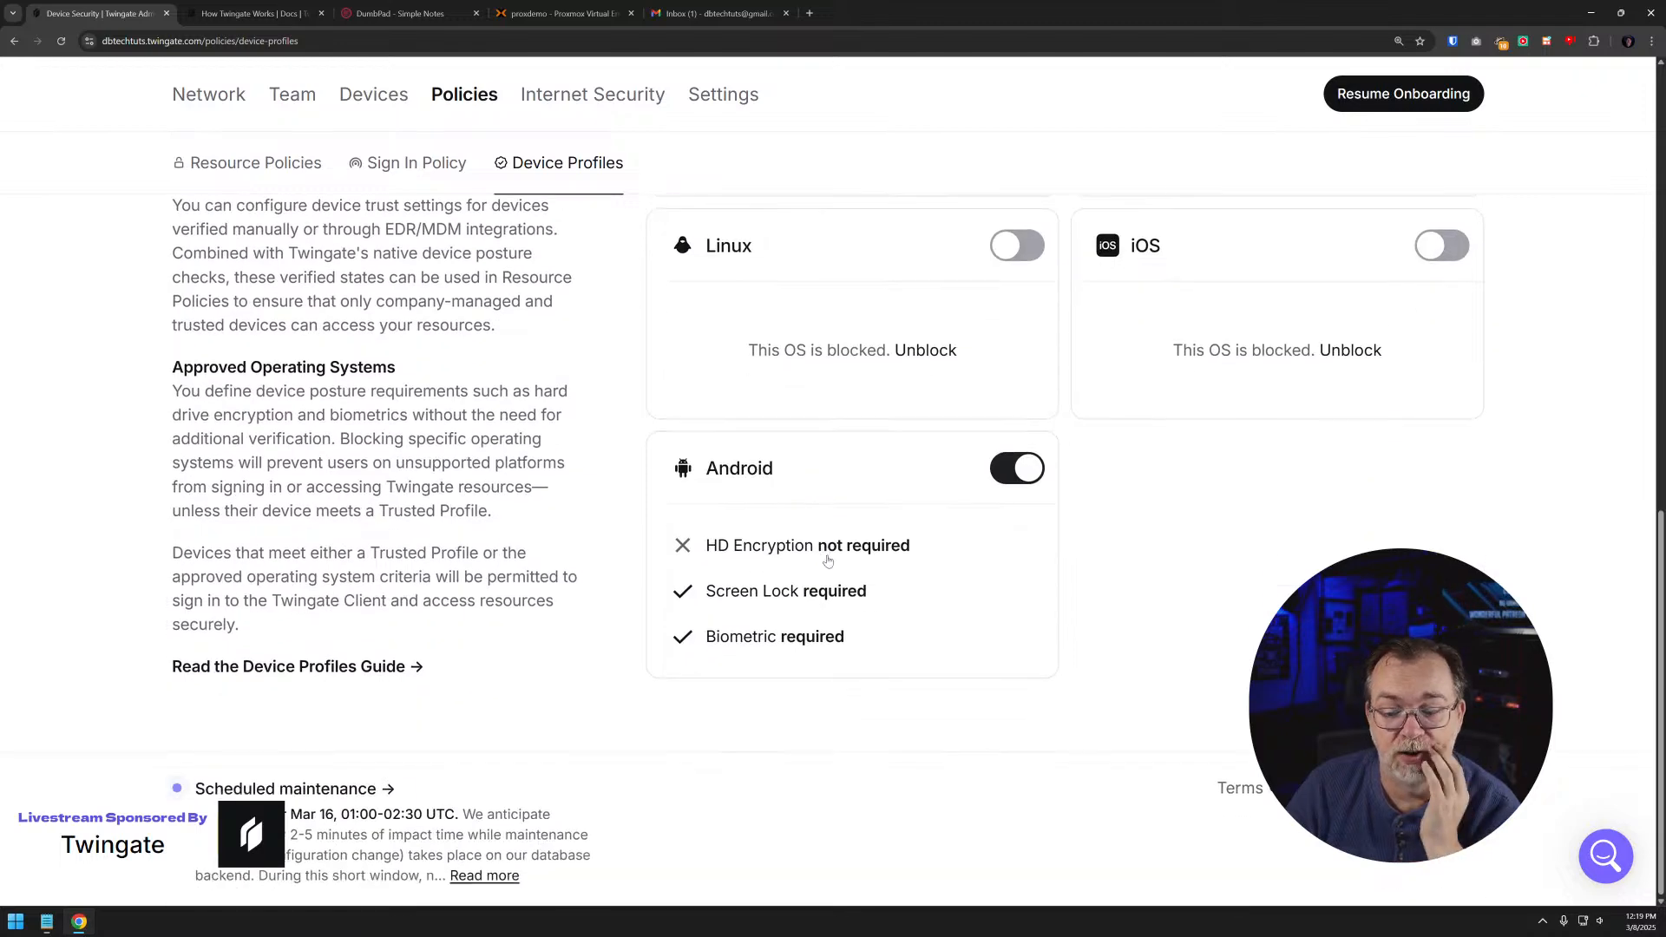
{"action": "scroll", "coordinate": [862, 568], "scroll_direction": "up", "scroll_amount": 10}
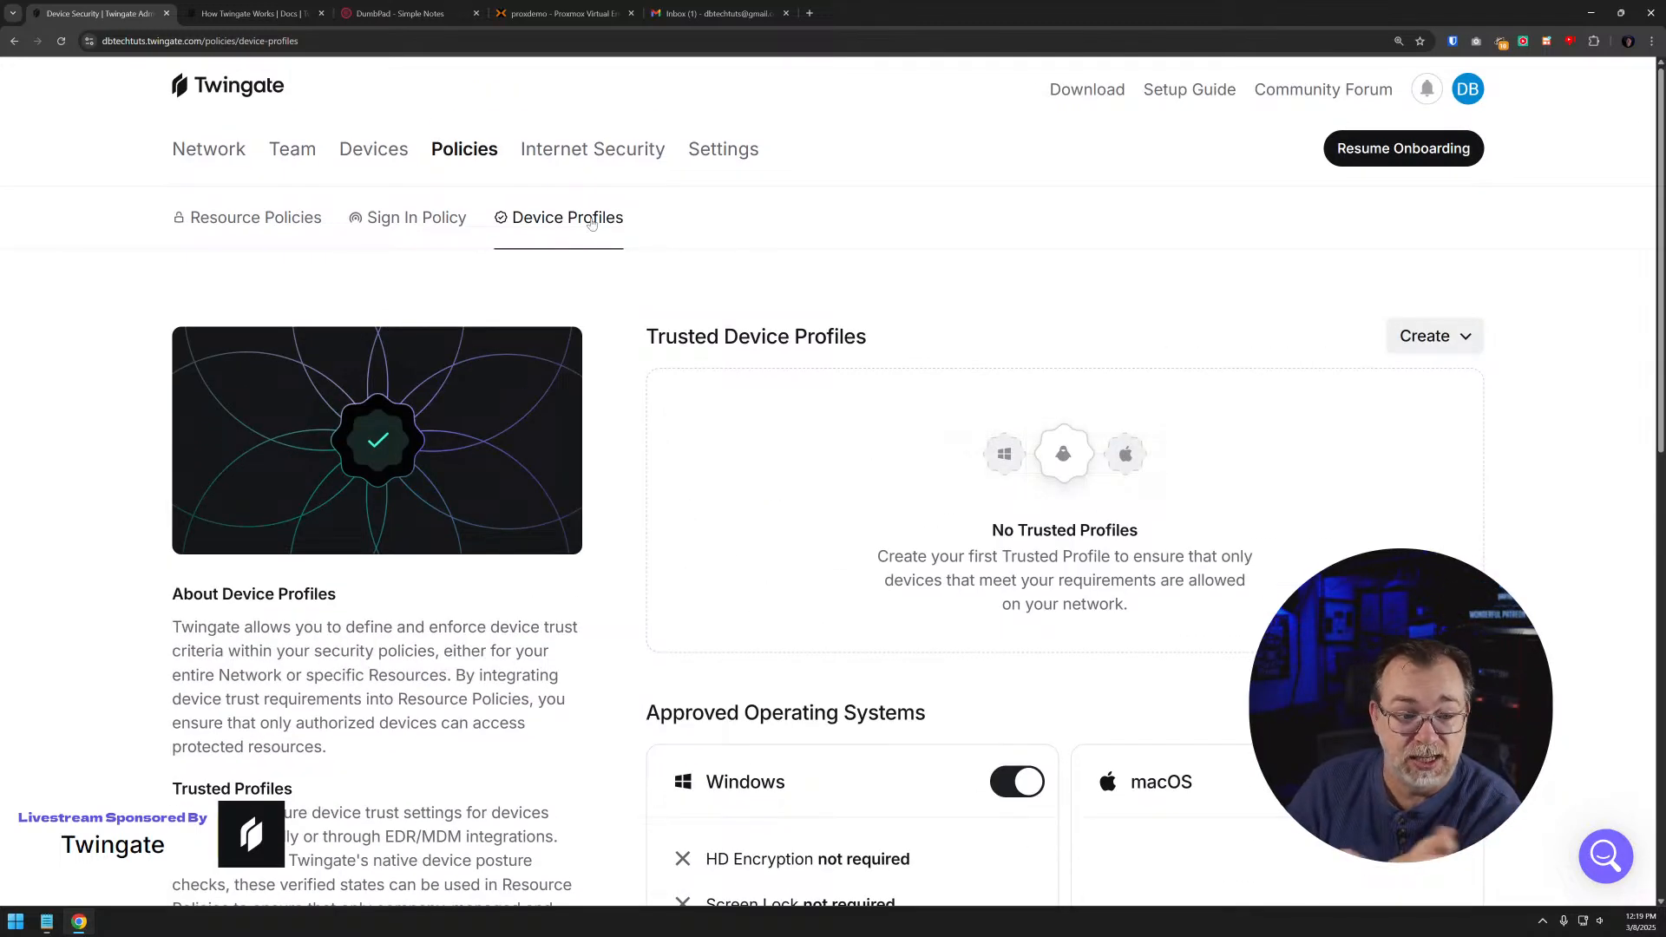
{"action": "left_click", "coordinate": [260, 226]}
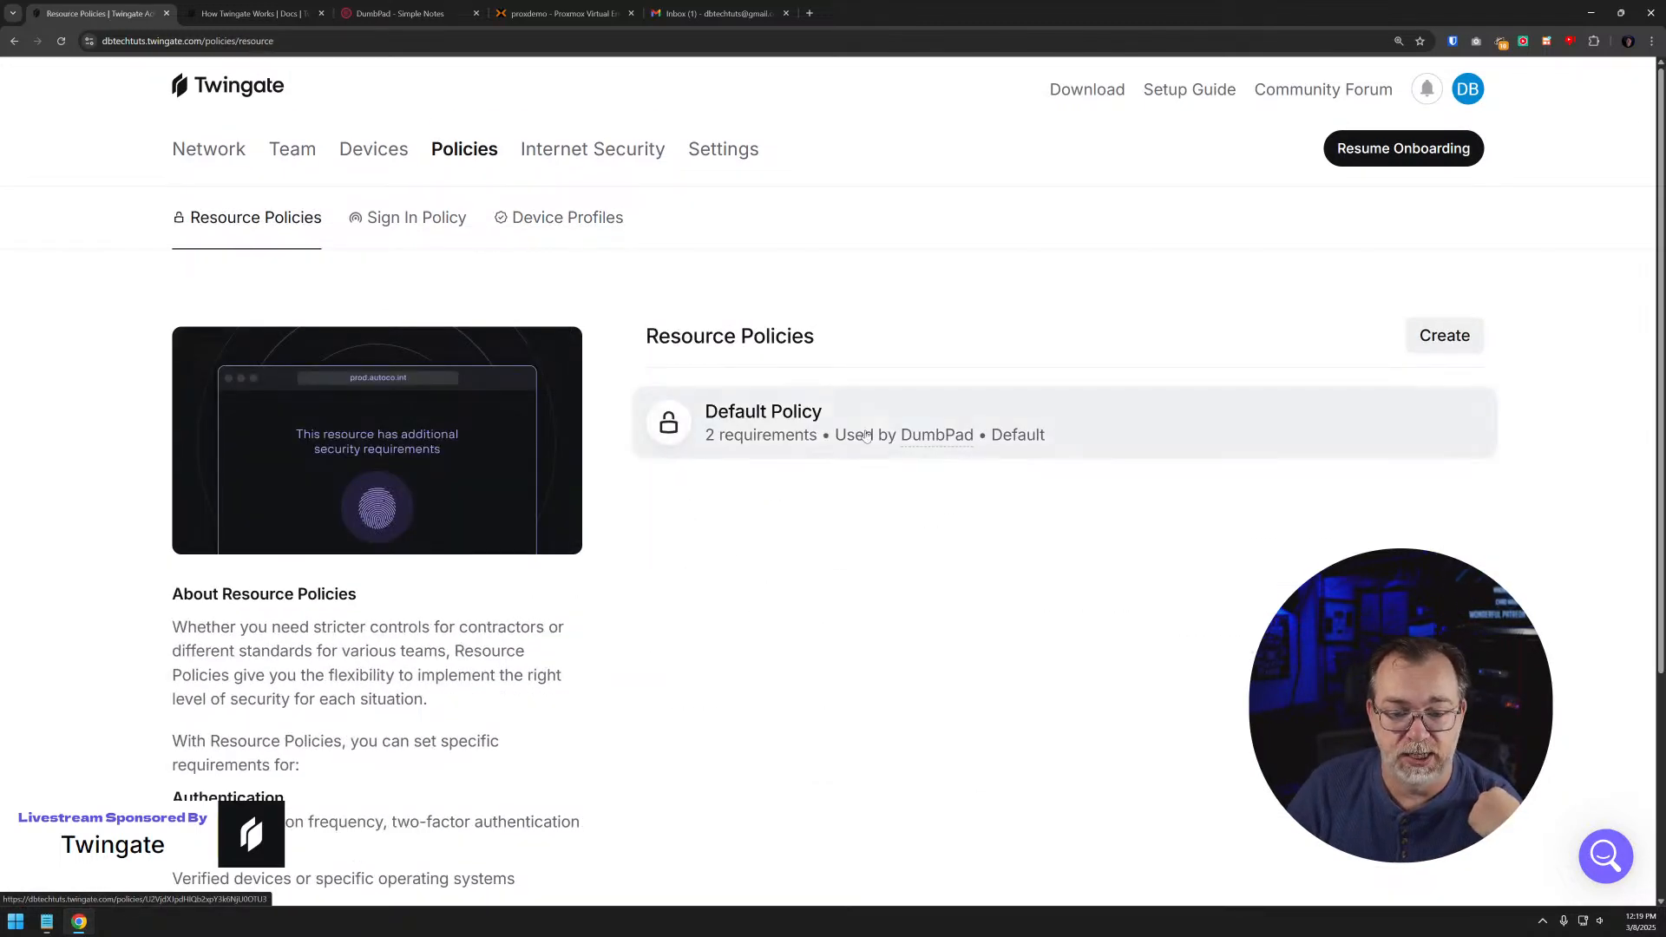
{"action": "left_click", "coordinate": [820, 432]}
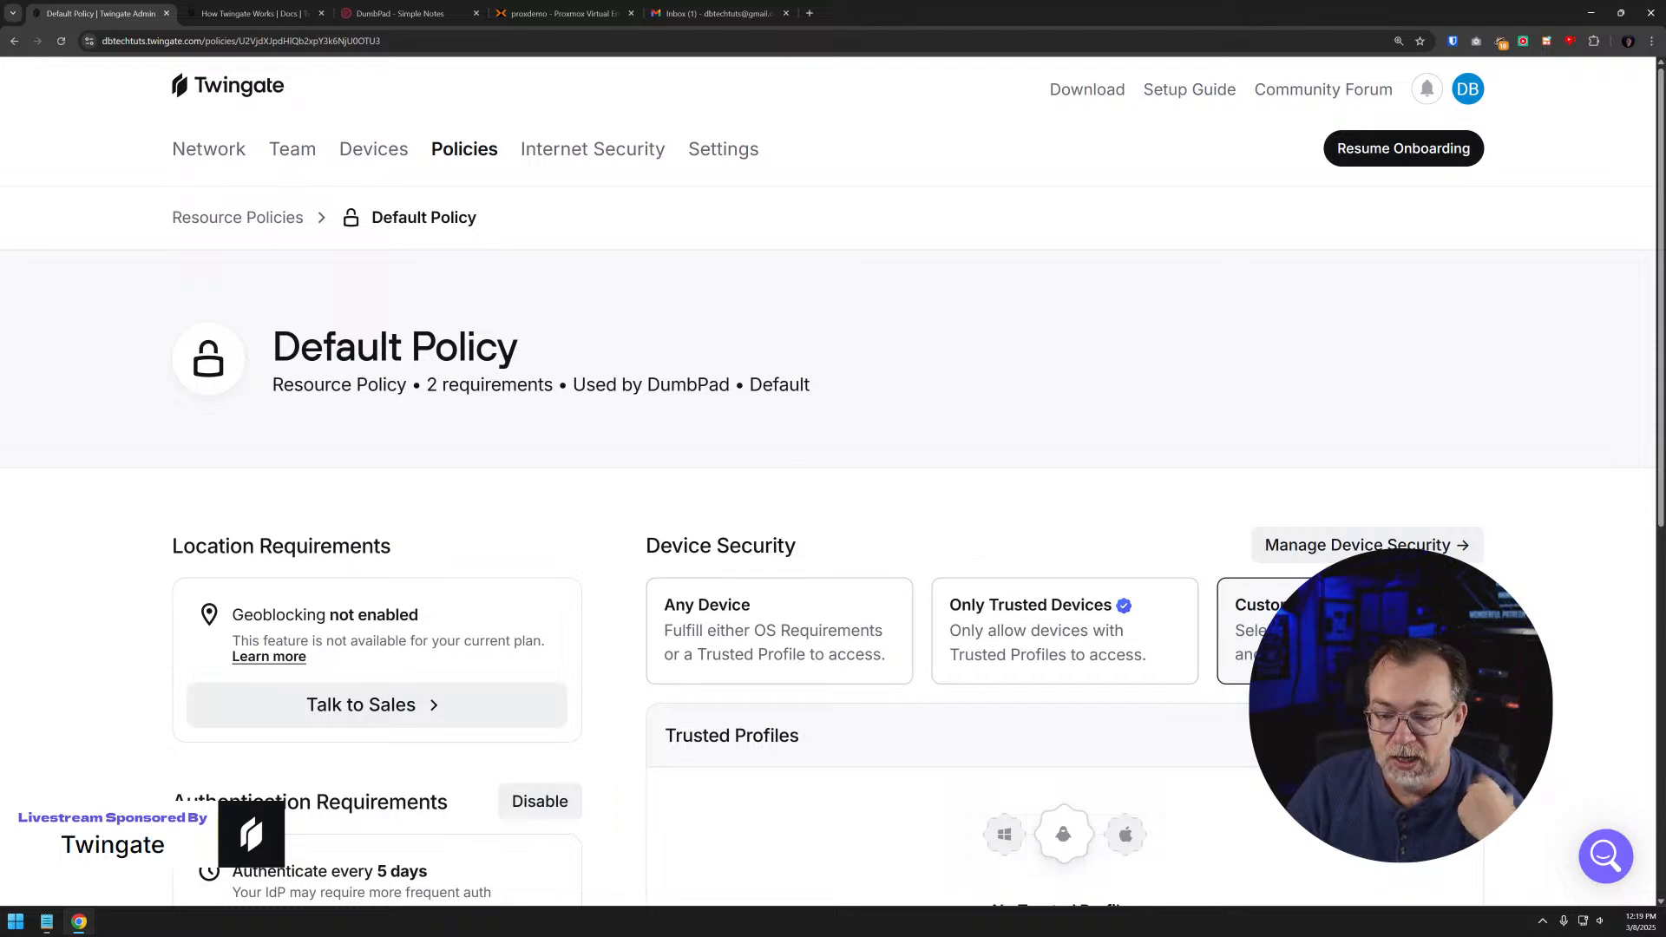
{"action": "scroll", "coordinate": [973, 553], "scroll_direction": "down", "scroll_amount": 3}
{"action": "scroll", "coordinate": [875, 690], "scroll_direction": "down", "scroll_amount": 4}
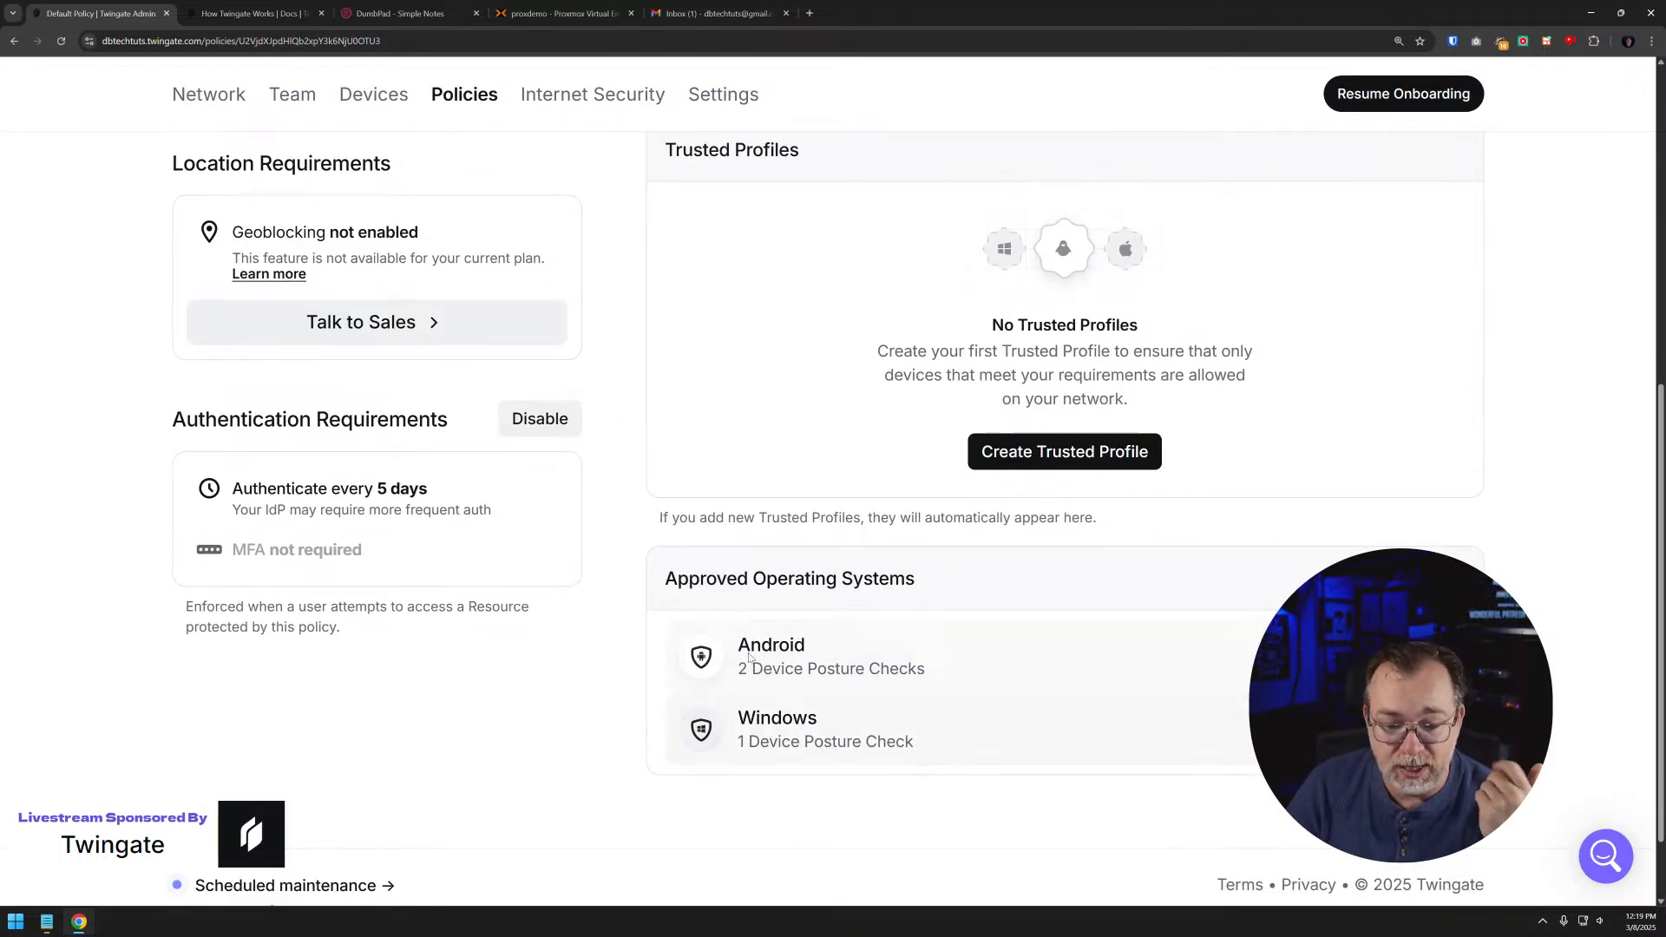
{"action": "scroll", "coordinate": [819, 631], "scroll_direction": "up", "scroll_amount": 7}
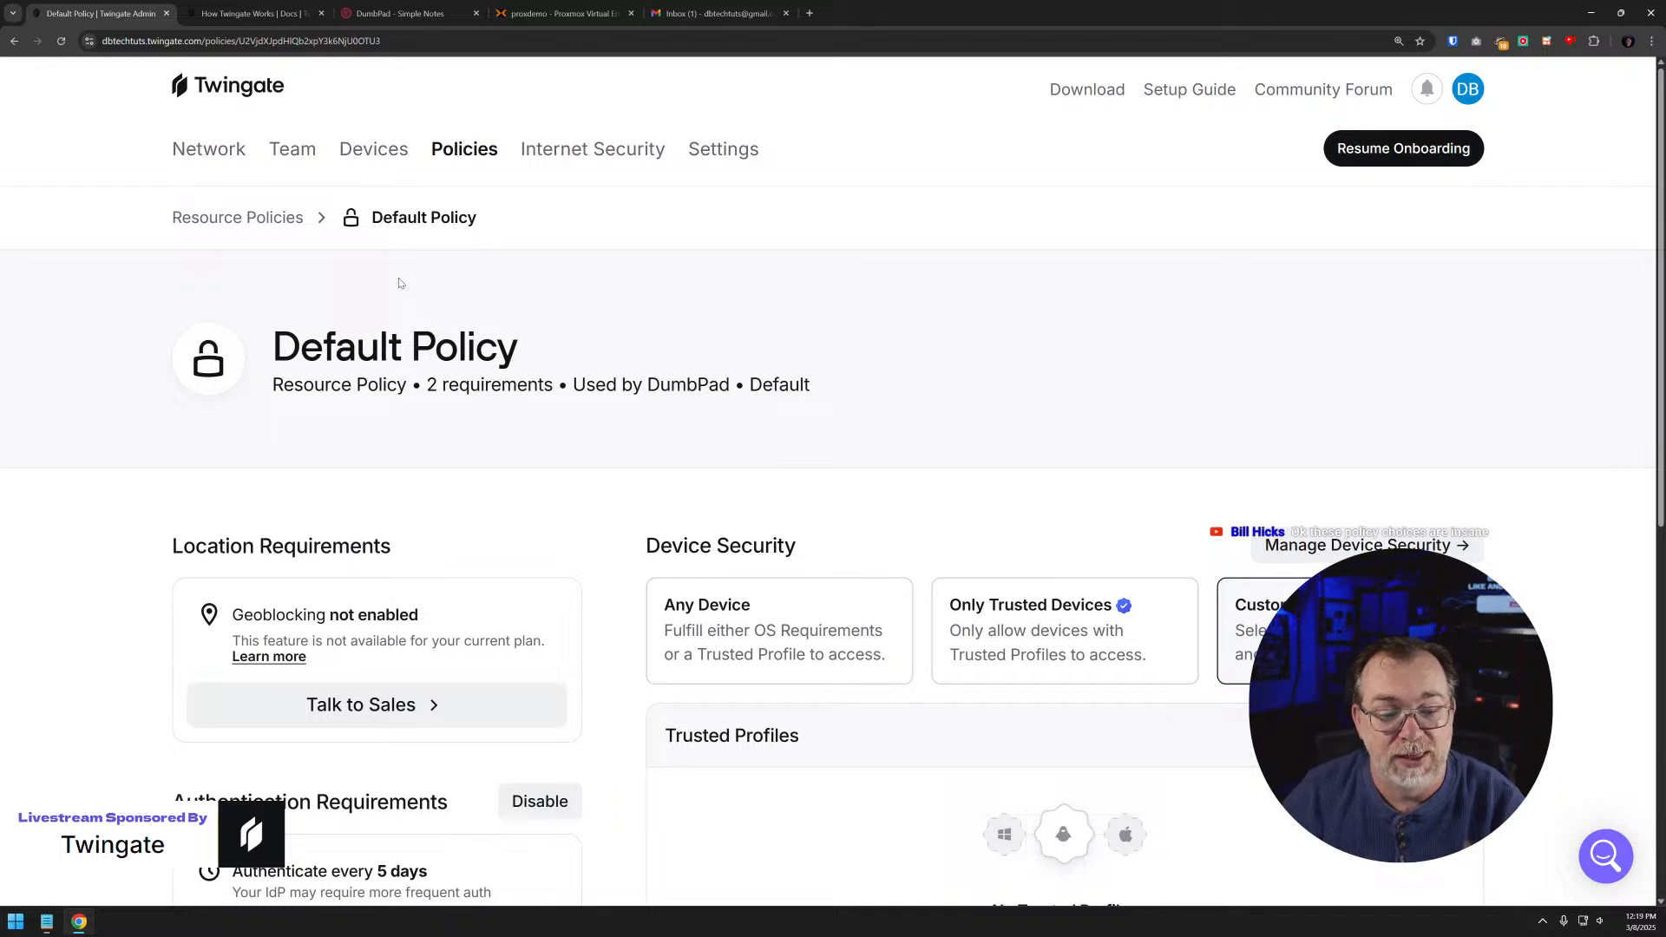
- Return to the device profiles and look at the platforms offered for creating a trusted device profile, without creating one
{"action": "left_click", "coordinate": [264, 217]}
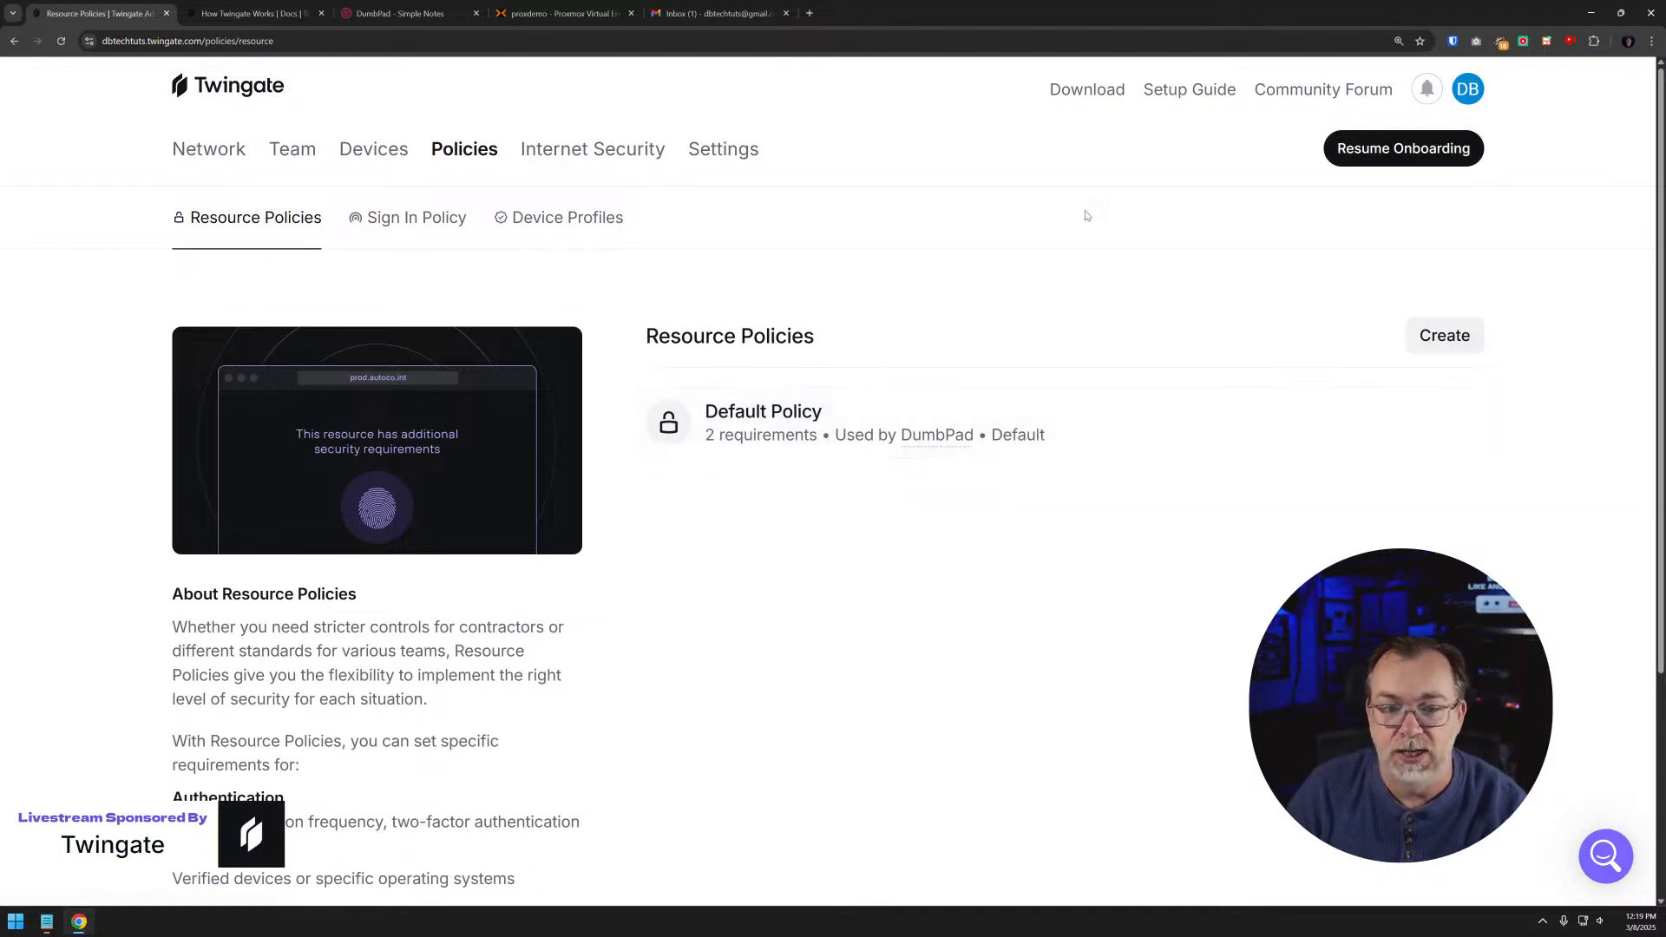
{"action": "left_click", "coordinate": [572, 213]}
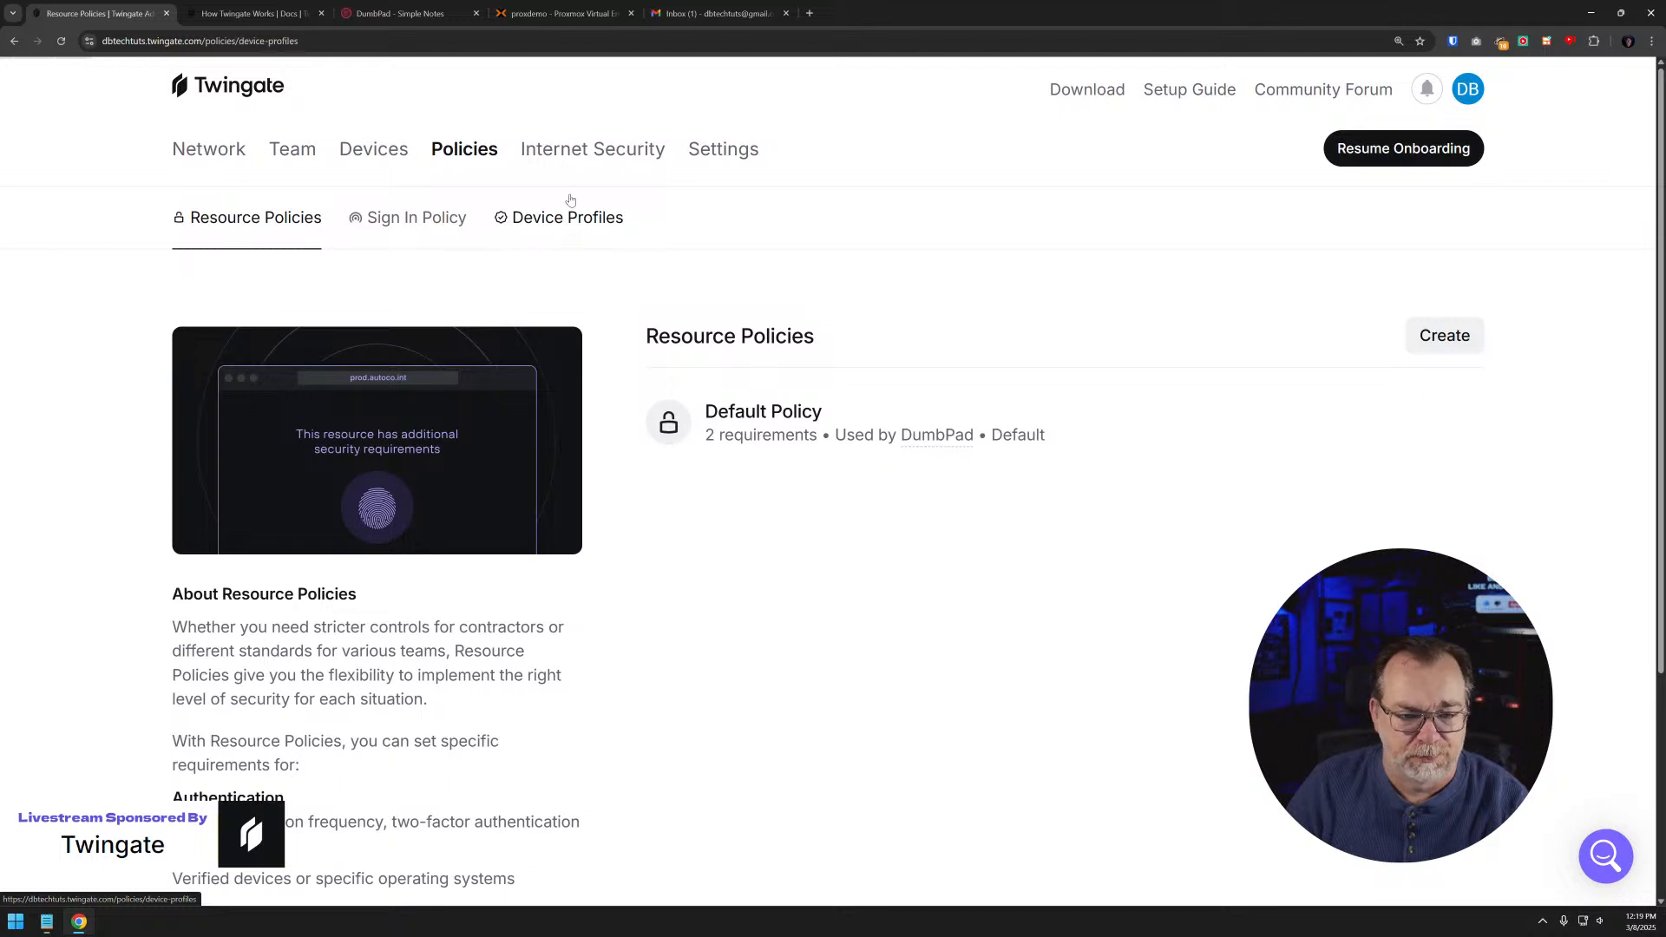
{"action": "left_click", "coordinate": [1427, 339]}
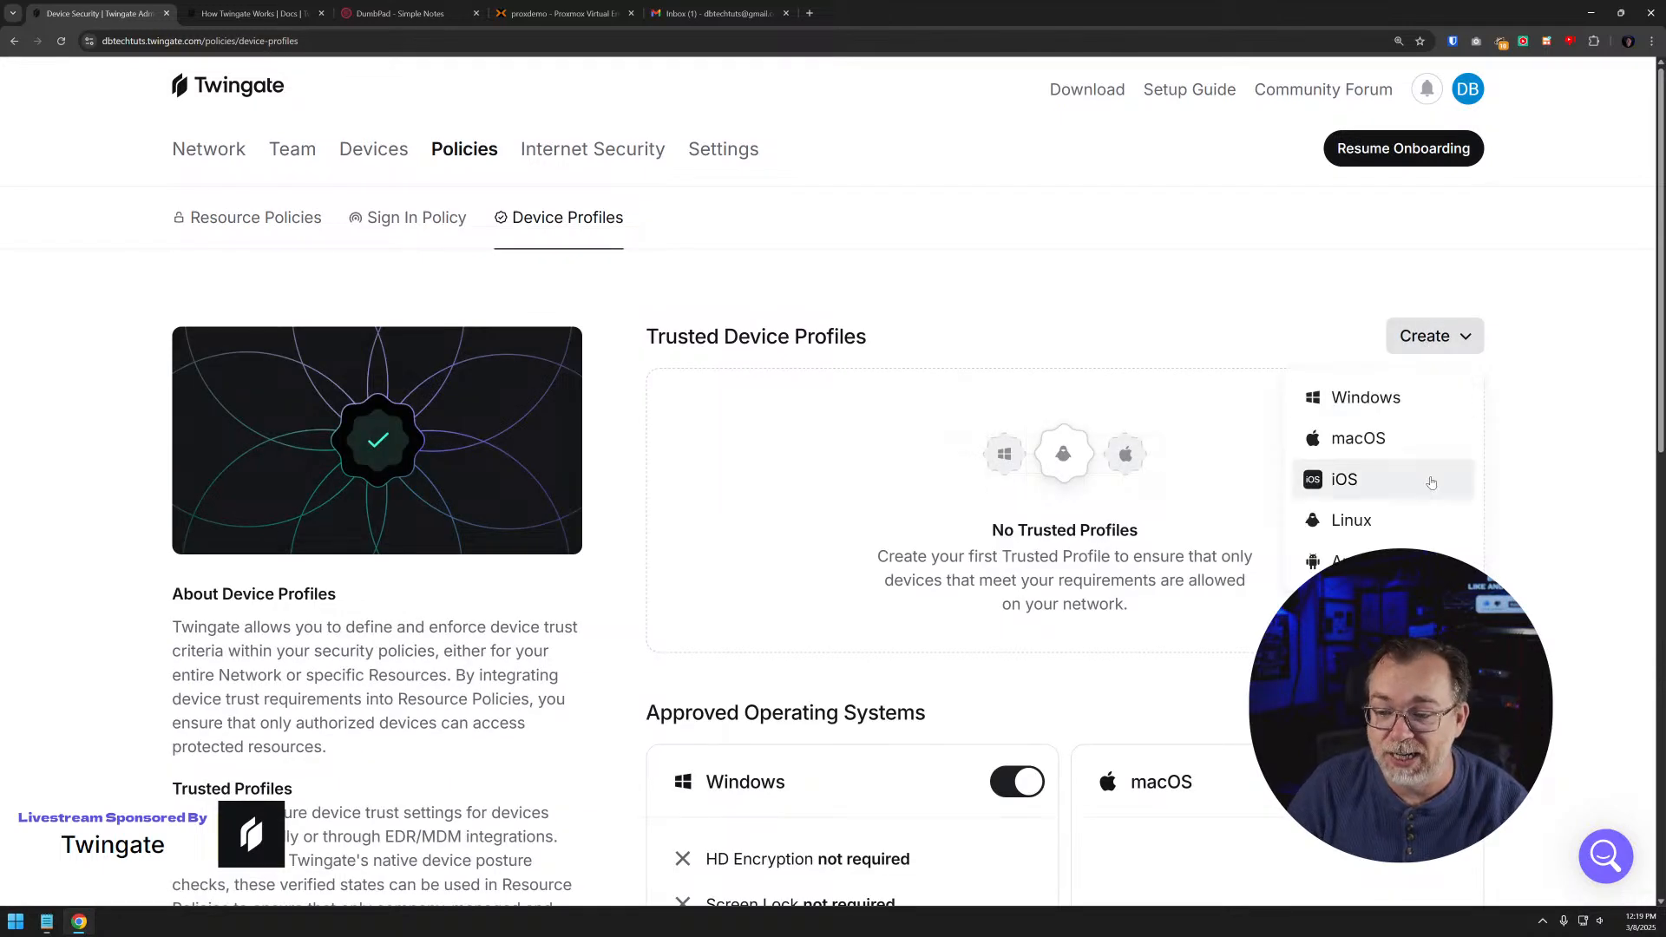
{"action": "left_click", "coordinate": [989, 400]}
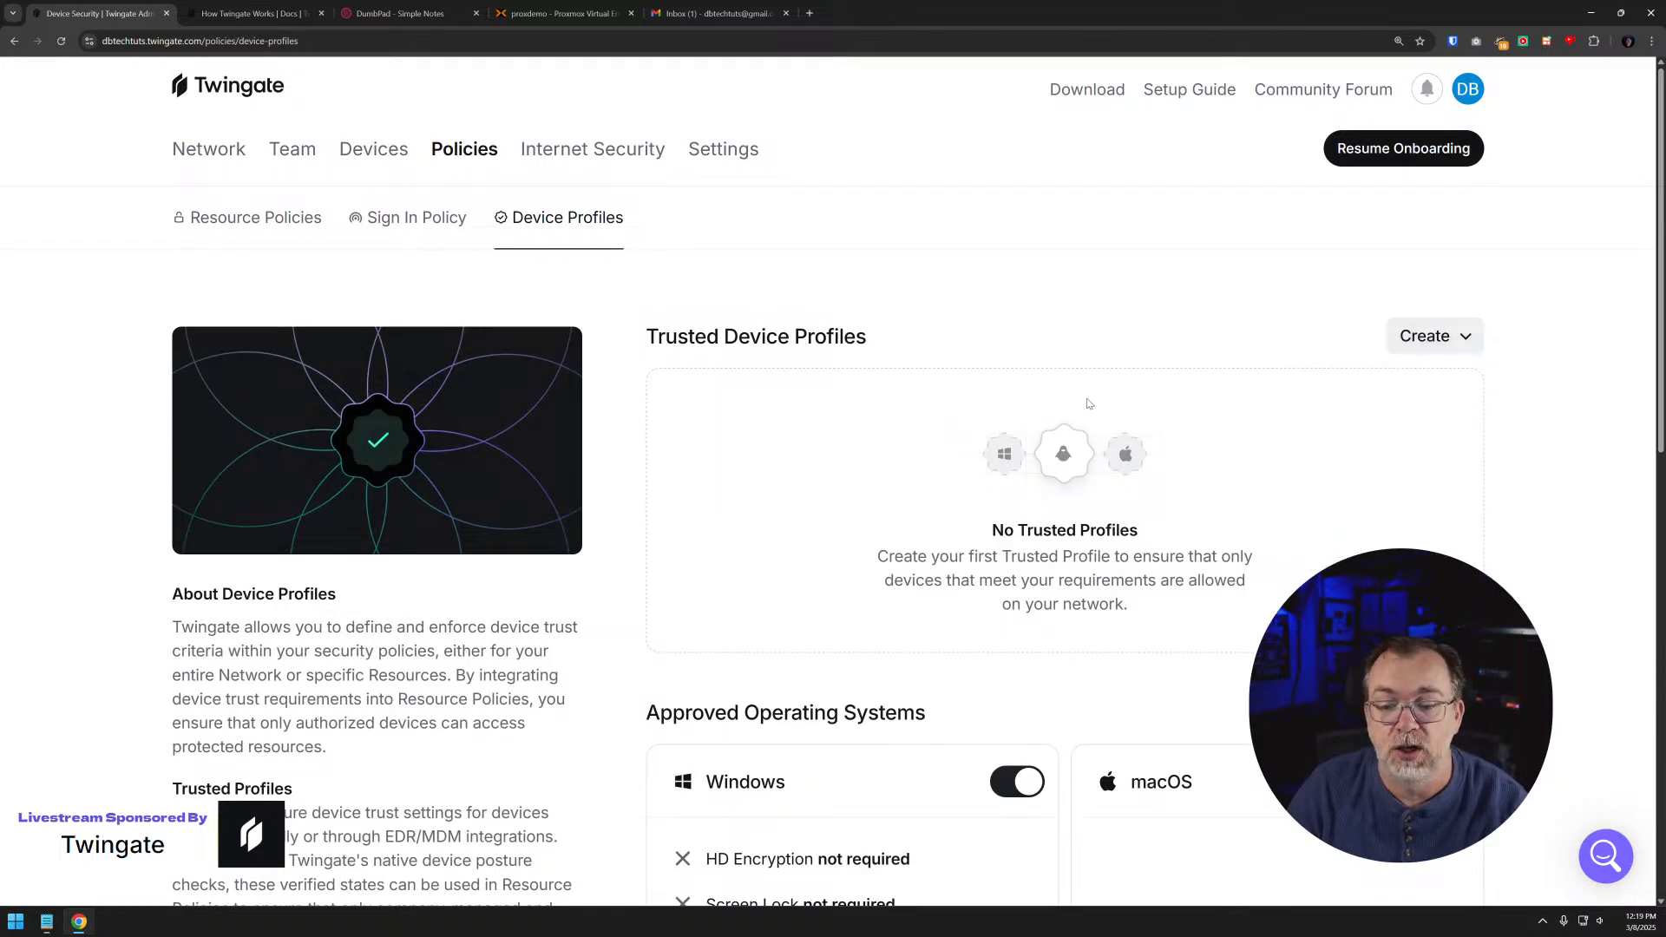
{"action": "scroll", "coordinate": [1041, 391], "scroll_direction": "down", "scroll_amount": 3}
{"action": "scroll", "coordinate": [1066, 371], "scroll_direction": "down", "scroll_amount": 7}
{"action": "scroll", "coordinate": [1066, 370], "scroll_direction": "up", "scroll_amount": 10}
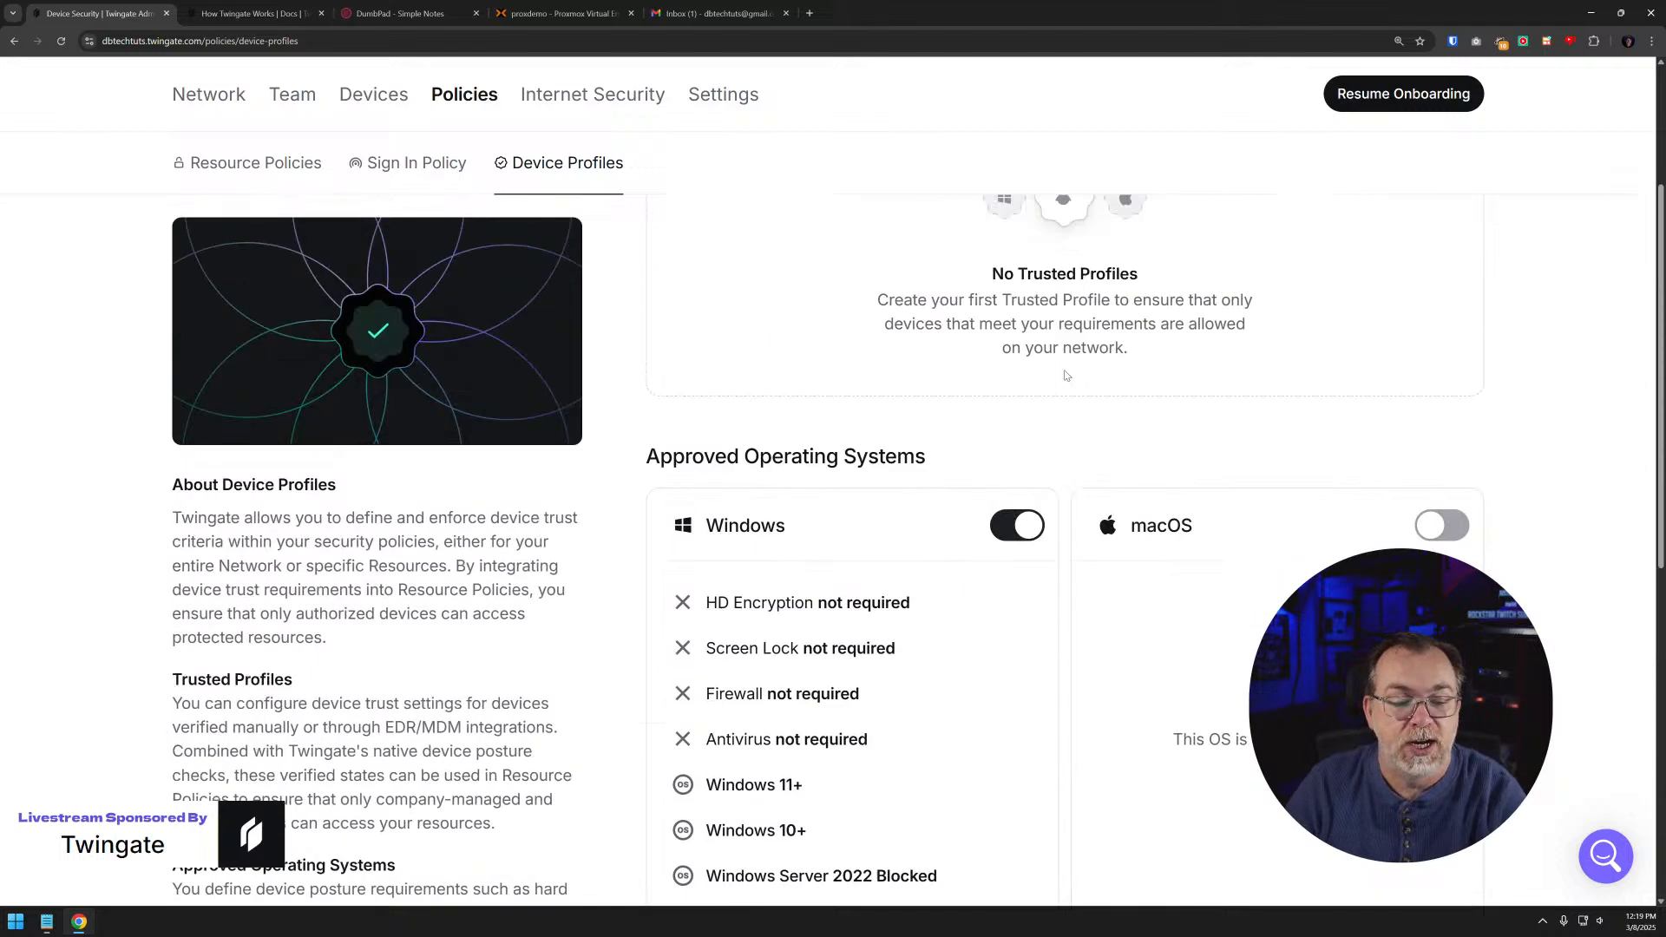
- Open the Sign In Policy, check its linked device security requirements, and return to the sign-in requirements
{"action": "left_click", "coordinate": [408, 218]}
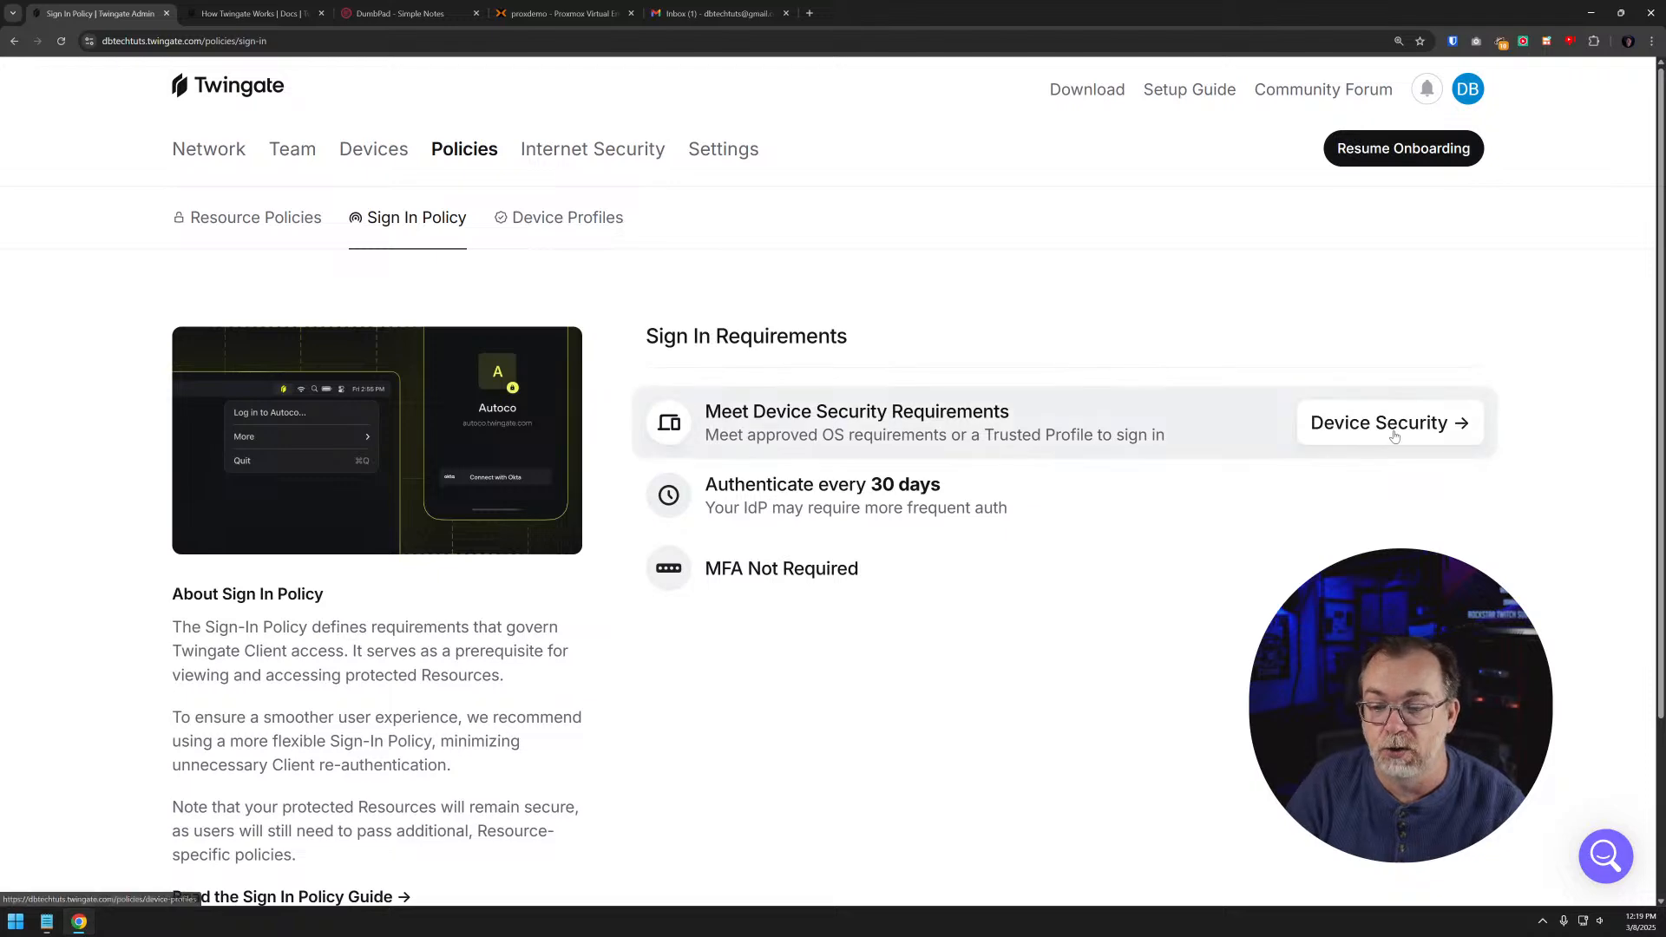
{"action": "left_click", "coordinate": [1394, 425]}
{"action": "scroll", "coordinate": [1082, 459], "scroll_direction": "down", "scroll_amount": 5}
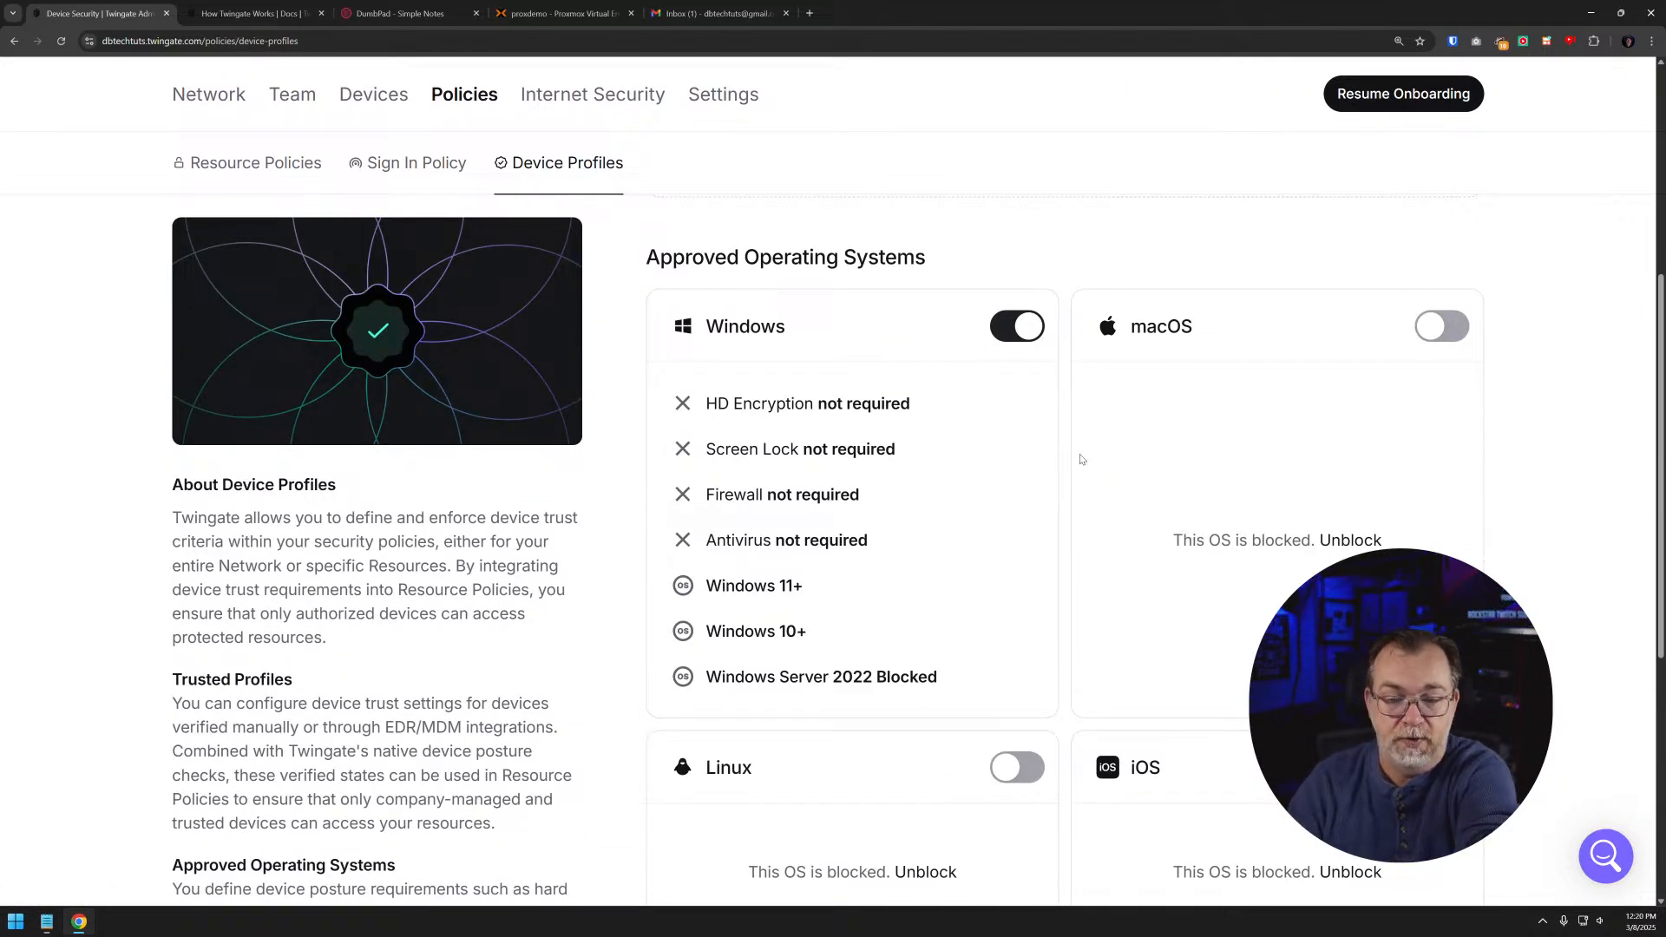
{"action": "key", "text": "alt+Left"}
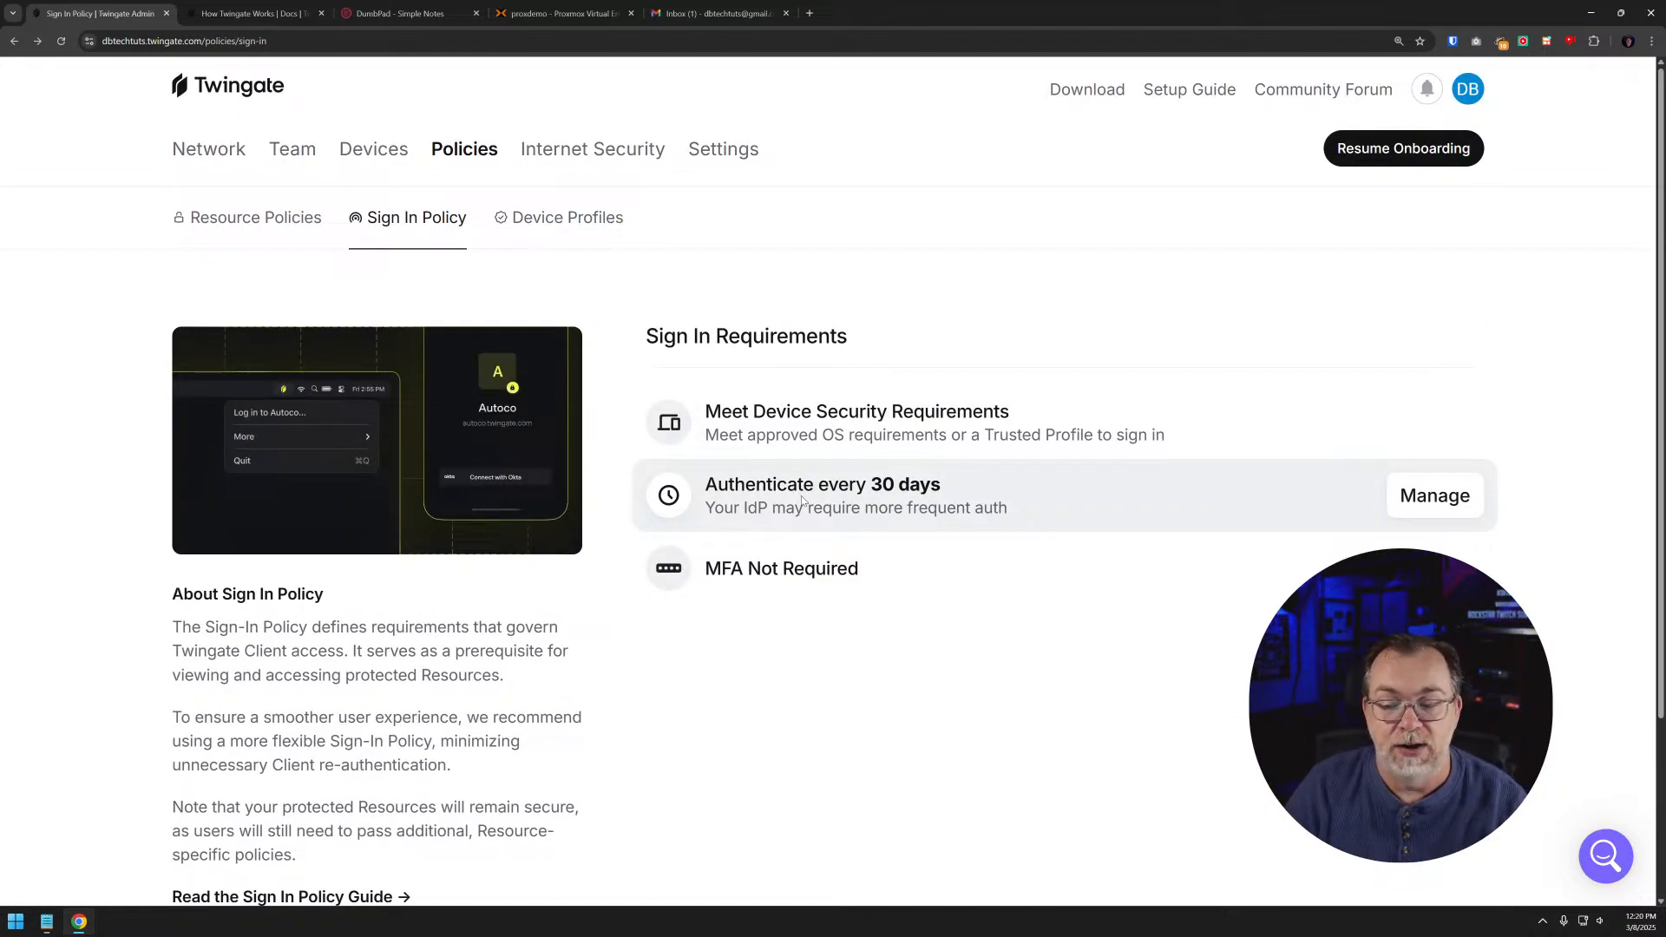
- Try to set the sign-in authentication period to 1 hour with the days left empty
{"action": "left_click", "coordinate": [1437, 497]}
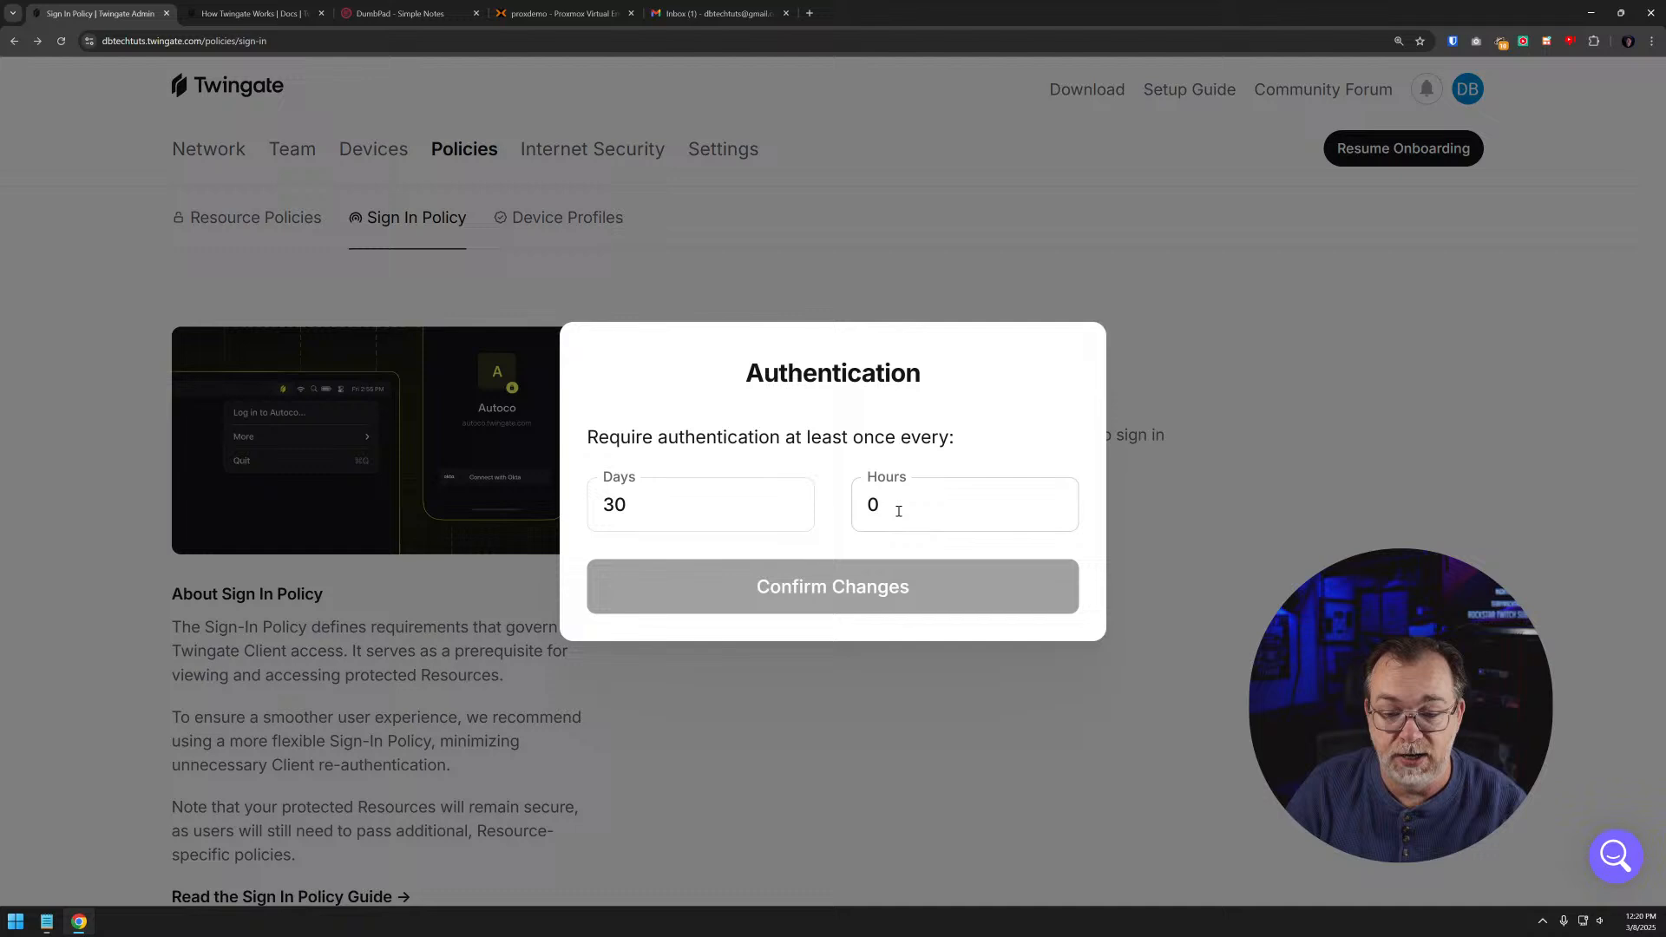
{"action": "double_click", "coordinate": [674, 513]}
{"action": "key", "text": "BackSpace"}
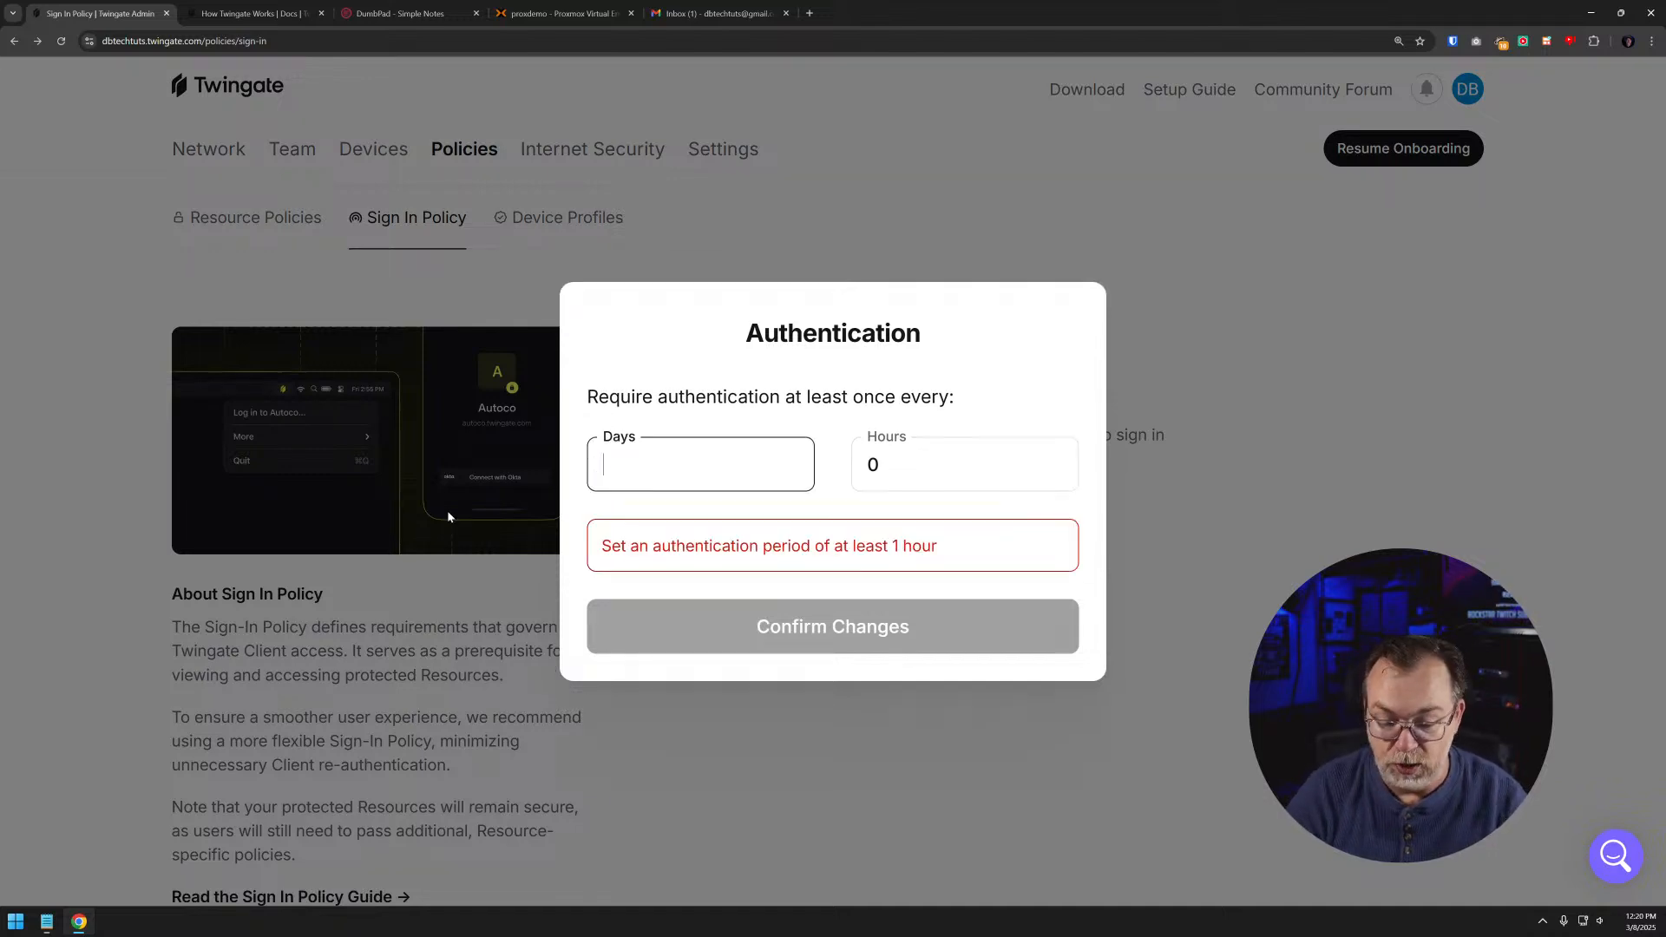
{"action": "left_click", "coordinate": [934, 476]}
{"action": "double_click", "coordinate": [933, 476]}
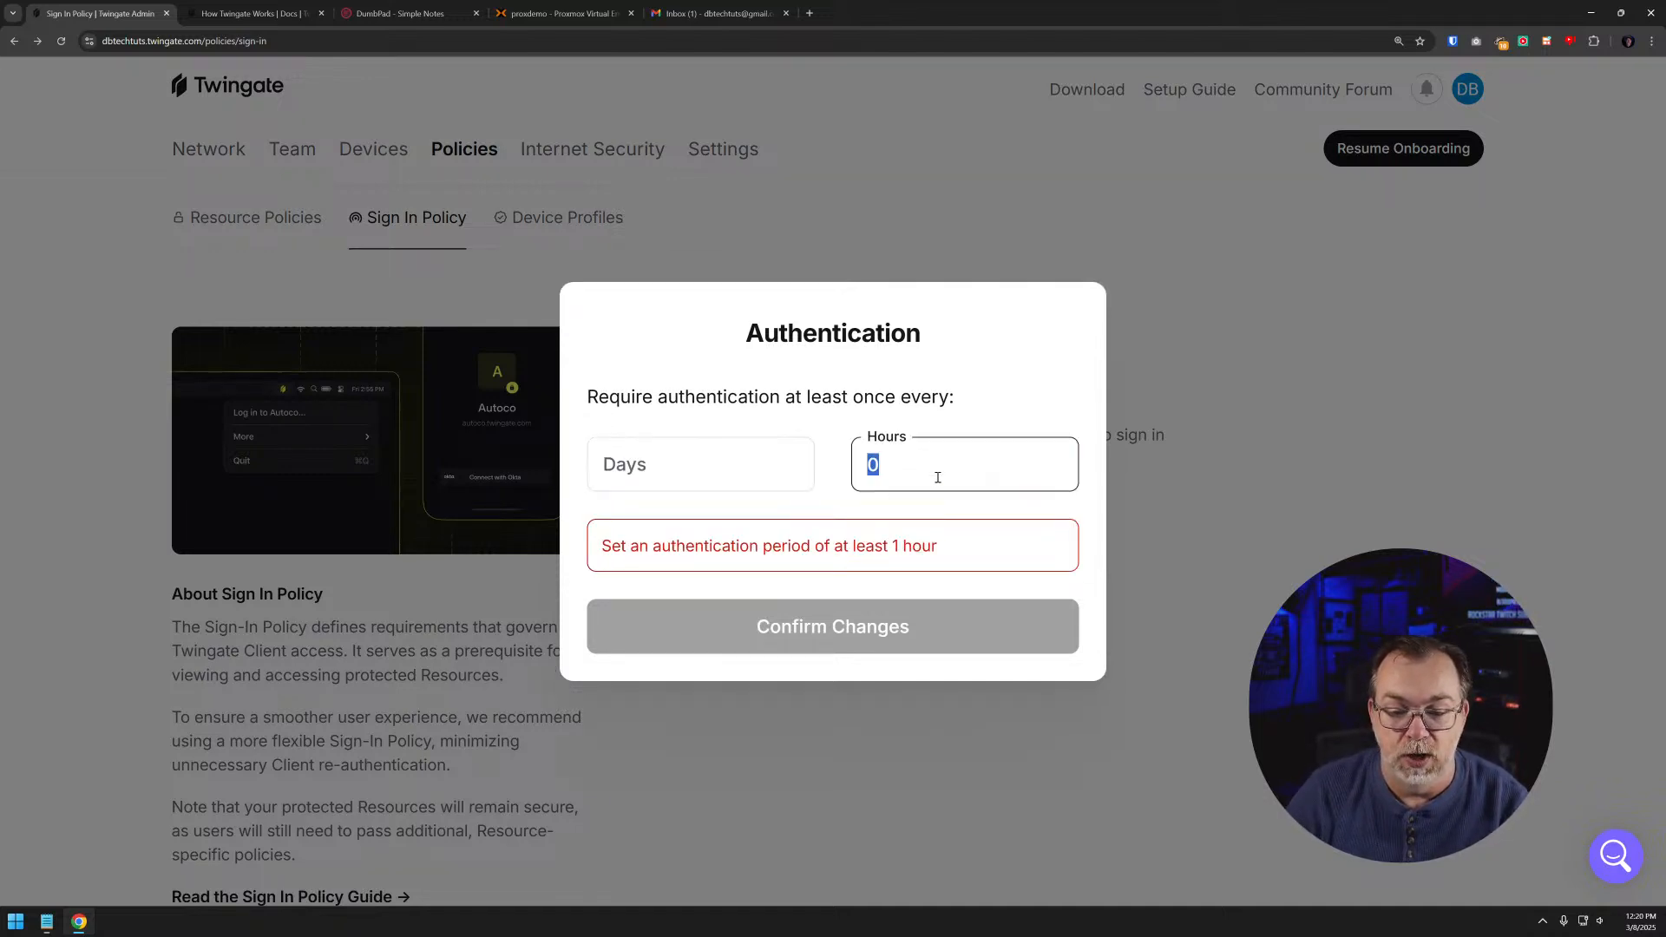
{"action": "type", "text": "1"}
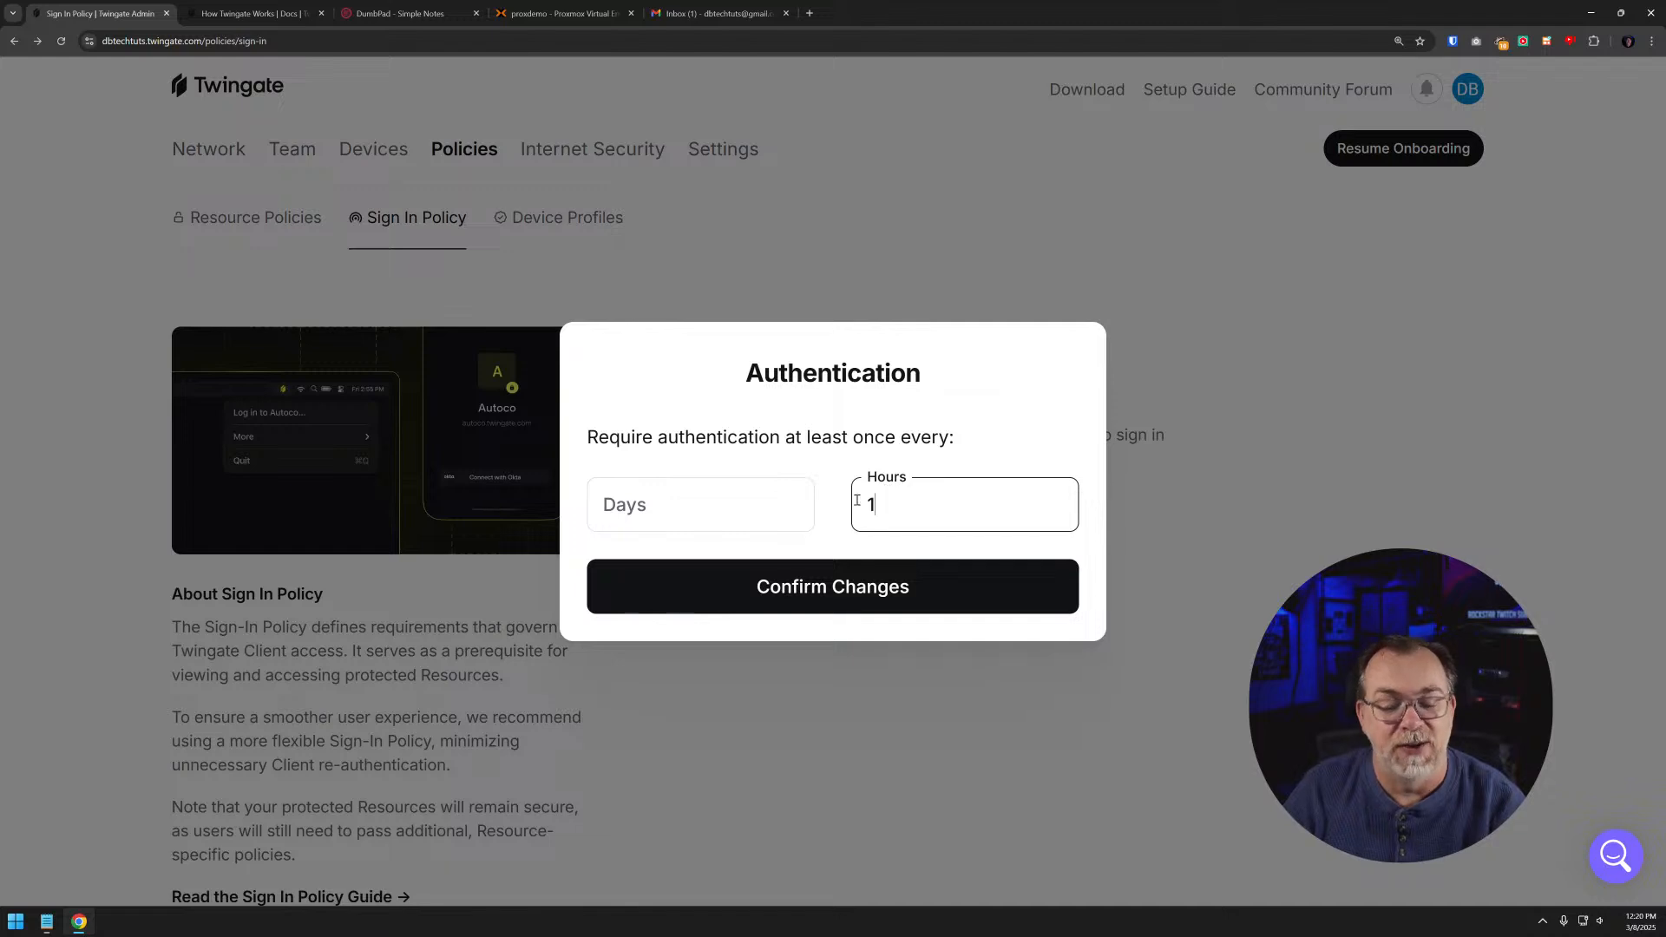
{"action": "left_click", "coordinate": [846, 599]}
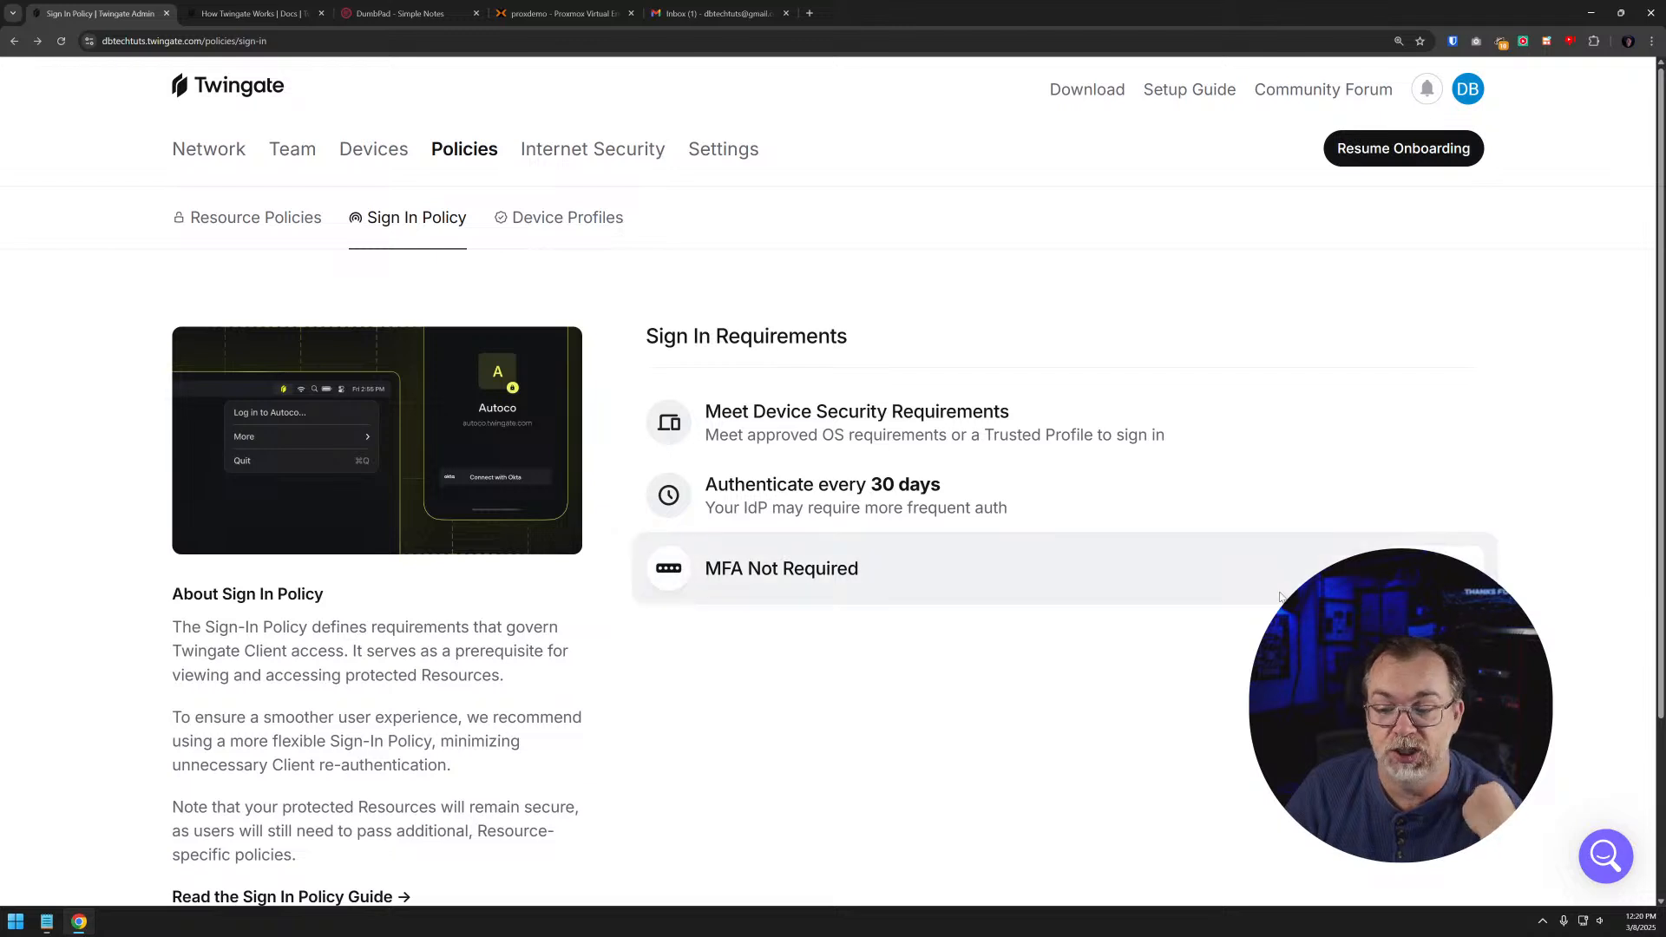
- Try the Require MFA option in the sign-in MFA requirement, and switch it back to Don't require MFA
{"action": "left_click", "coordinate": [1388, 571]}
{"action": "left_click", "coordinate": [742, 515]}
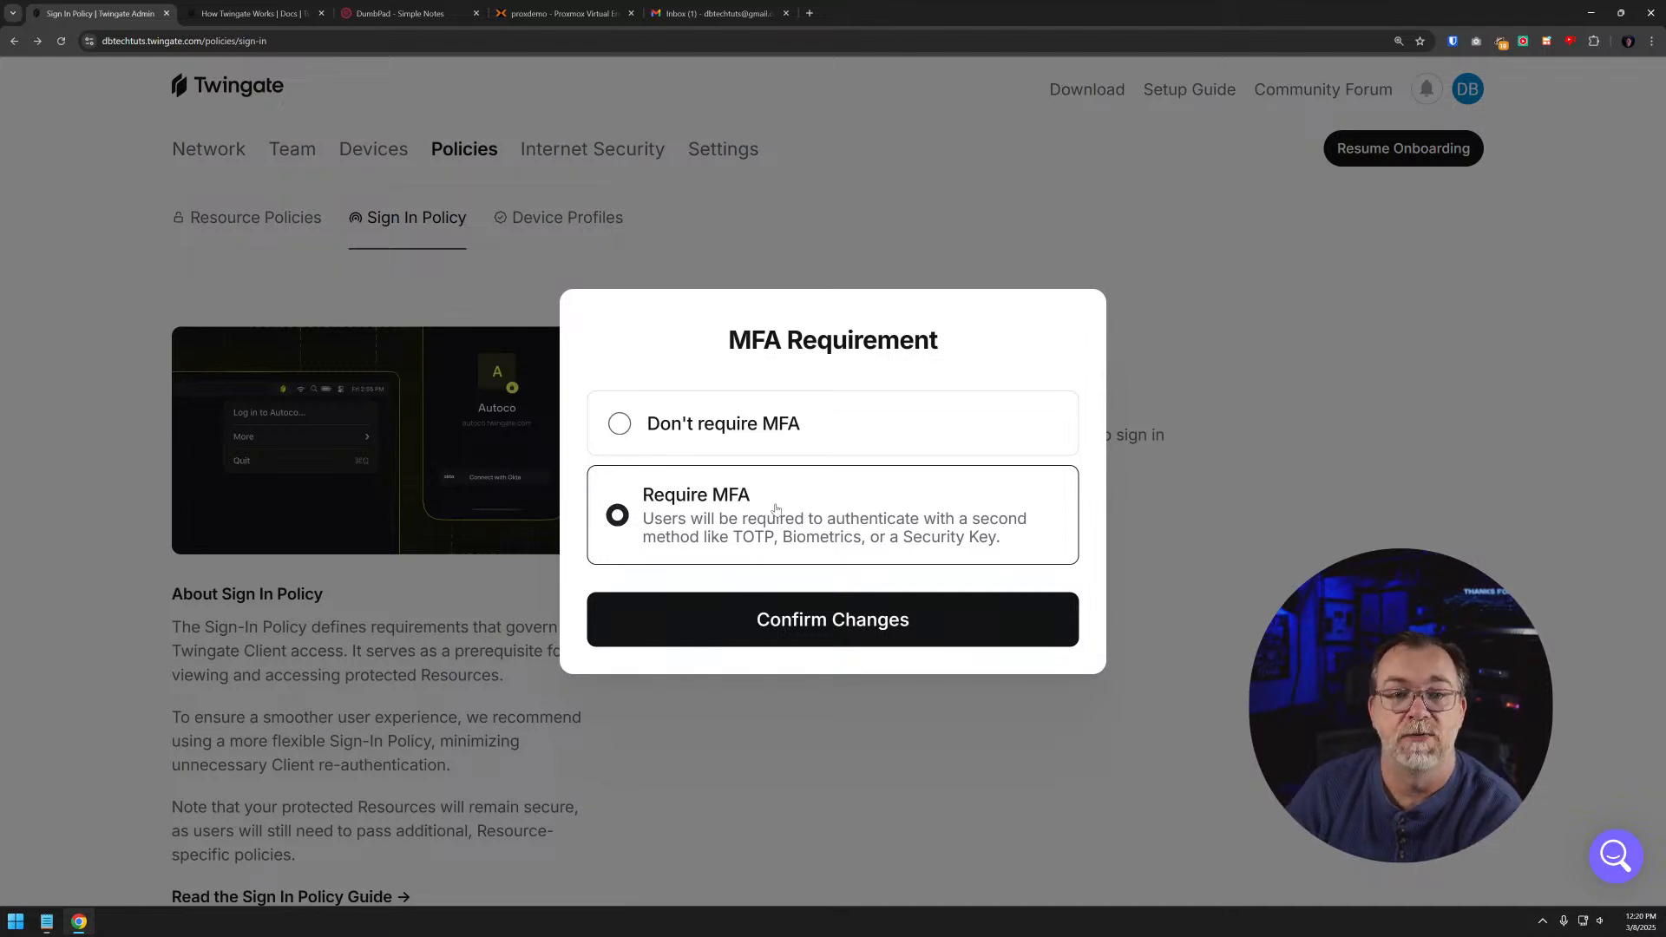
{"action": "left_click", "coordinate": [703, 428]}
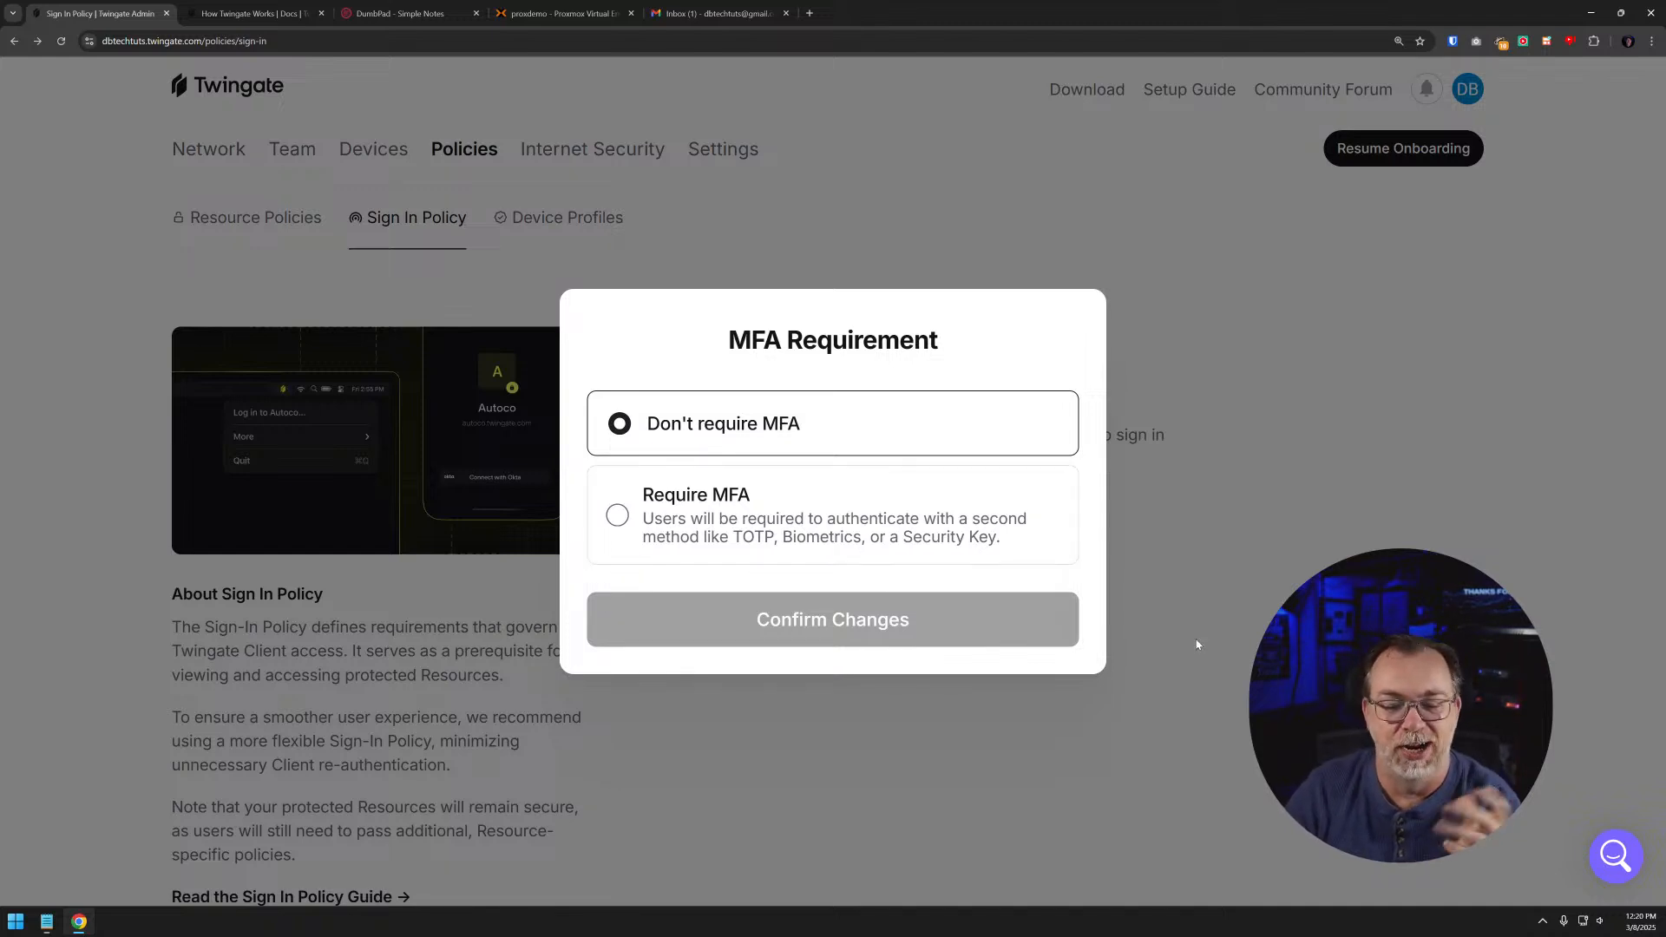
- Try to set the sign-in authentication period to .2 hours with the days cleared, and dismiss the change
{"action": "left_click", "coordinate": [877, 617]}
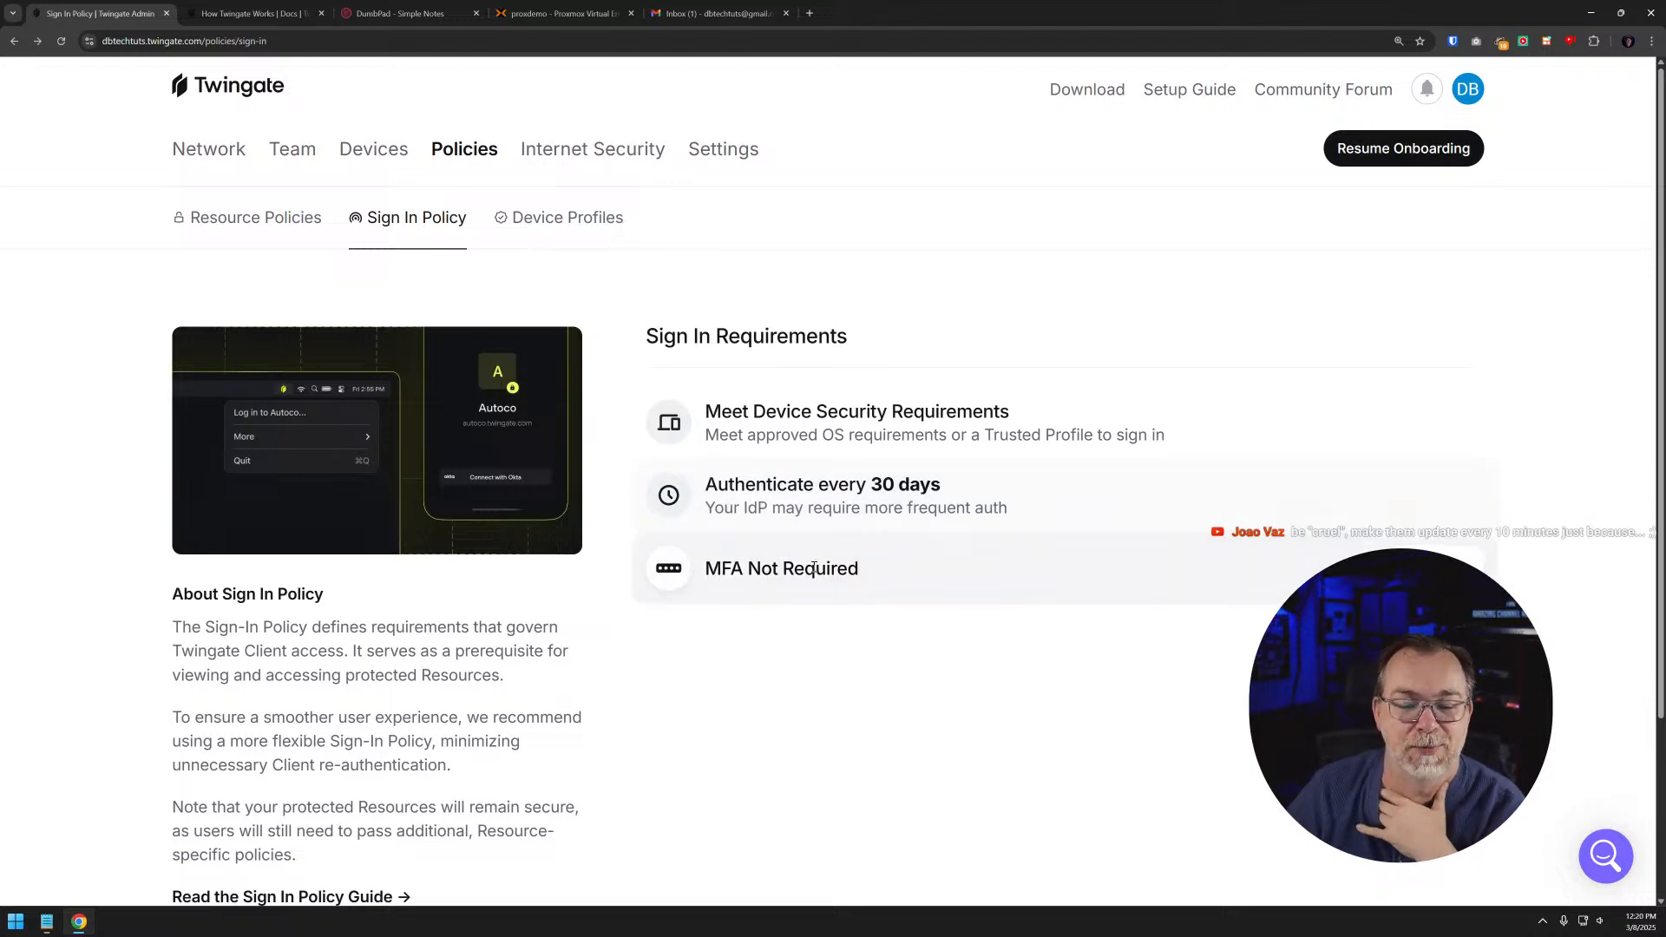
{"action": "left_click", "coordinate": [1412, 504]}
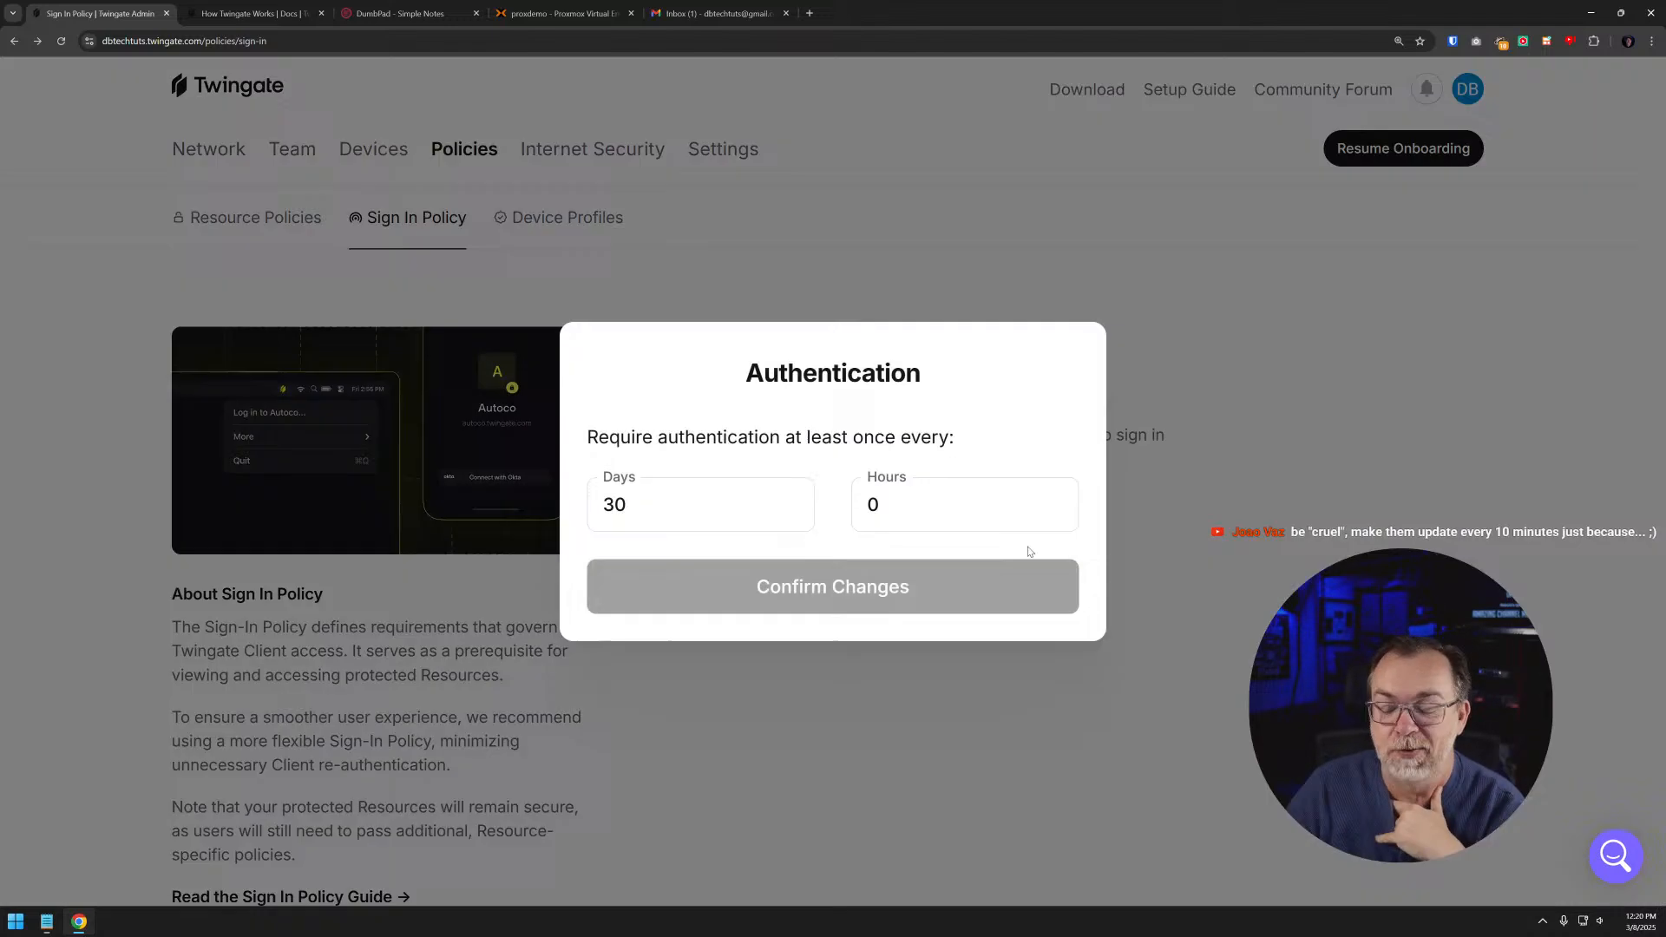
{"action": "left_click", "coordinate": [934, 492]}
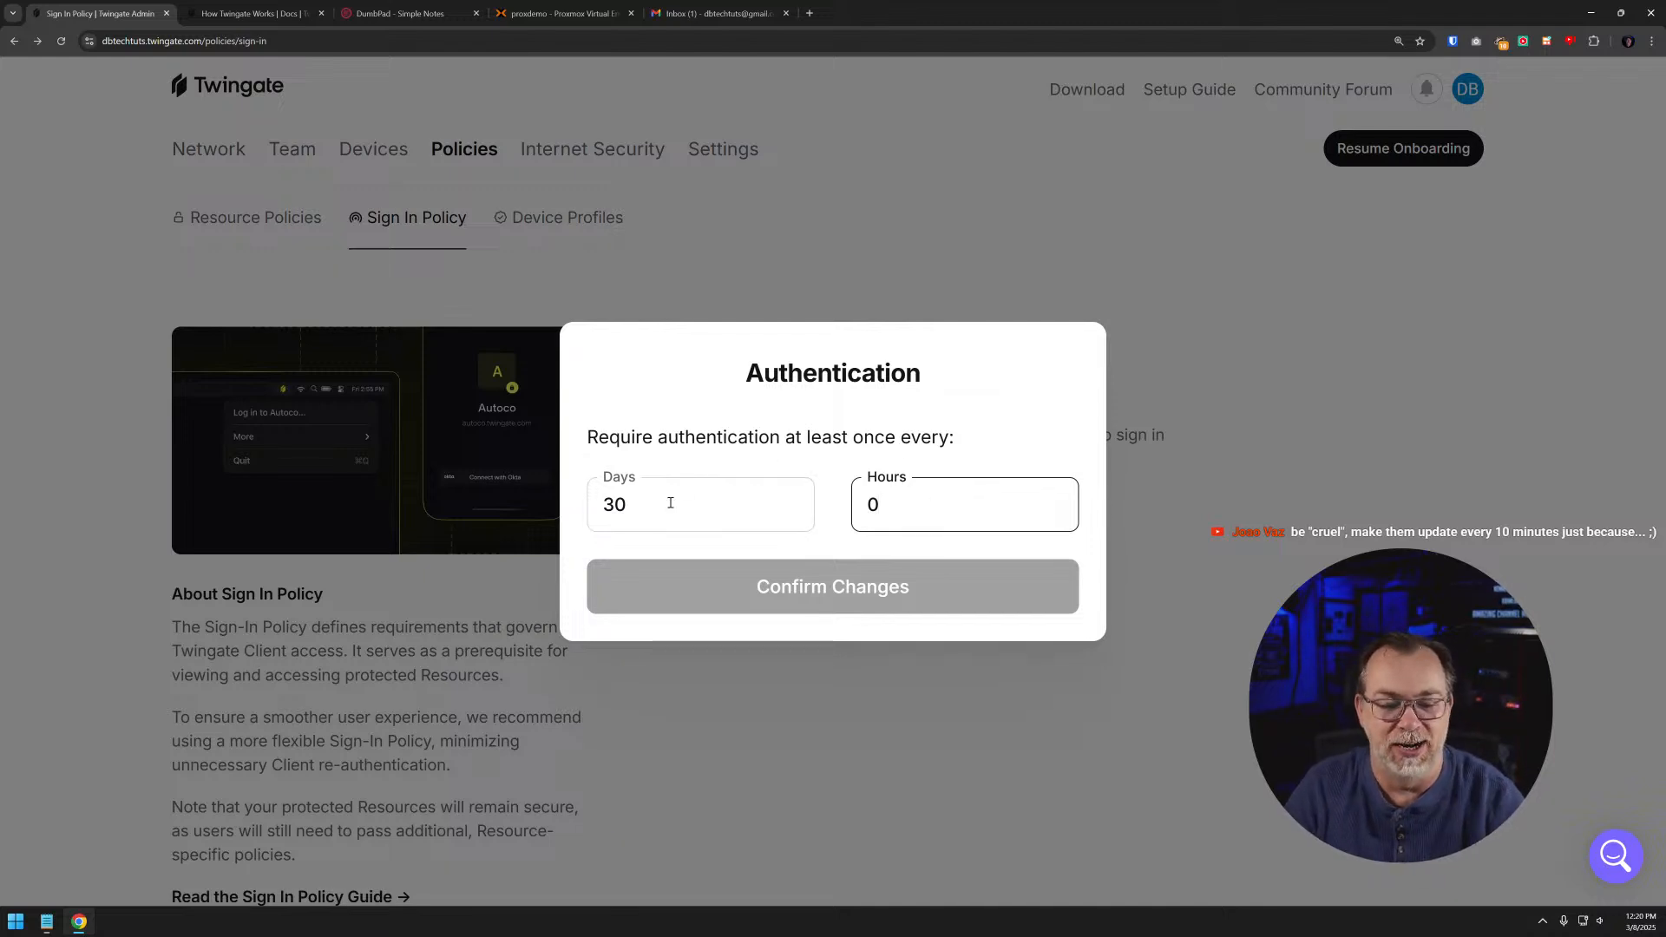
{"action": "left_click_drag", "start_coordinate": [668, 499], "coordinate": [451, 495]}
{"action": "key", "text": "BackSpace"}
{"action": "key", "text": "Tab"}
{"action": "type", "text": ".2"}
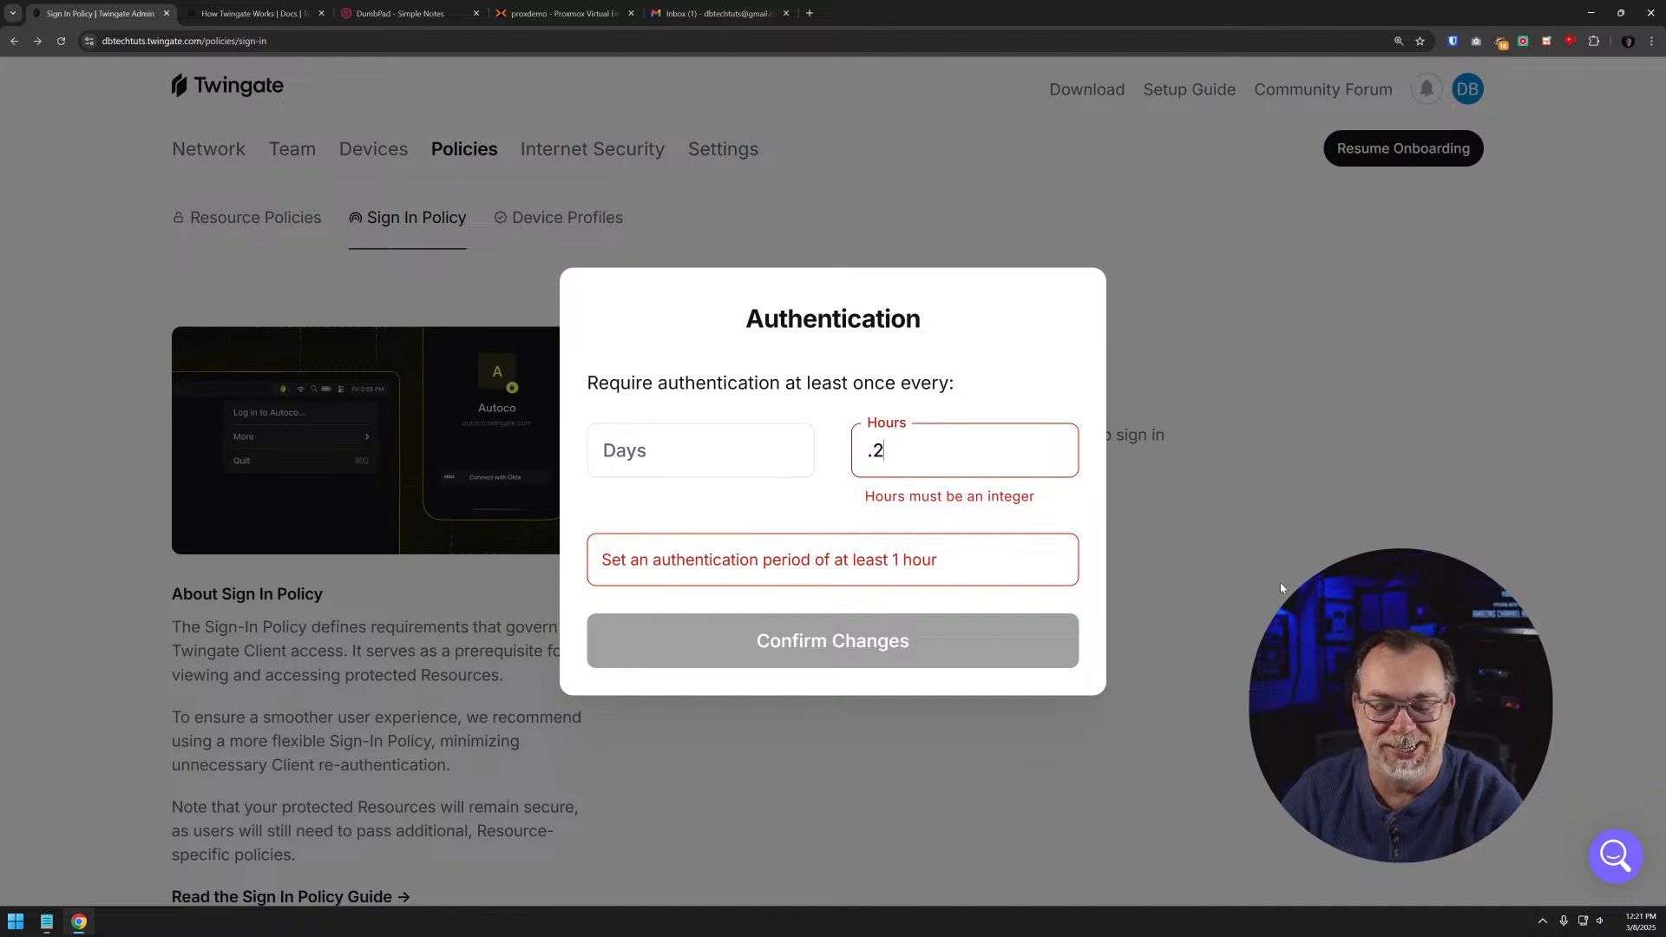
{"action": "left_click", "coordinate": [1279, 586]}
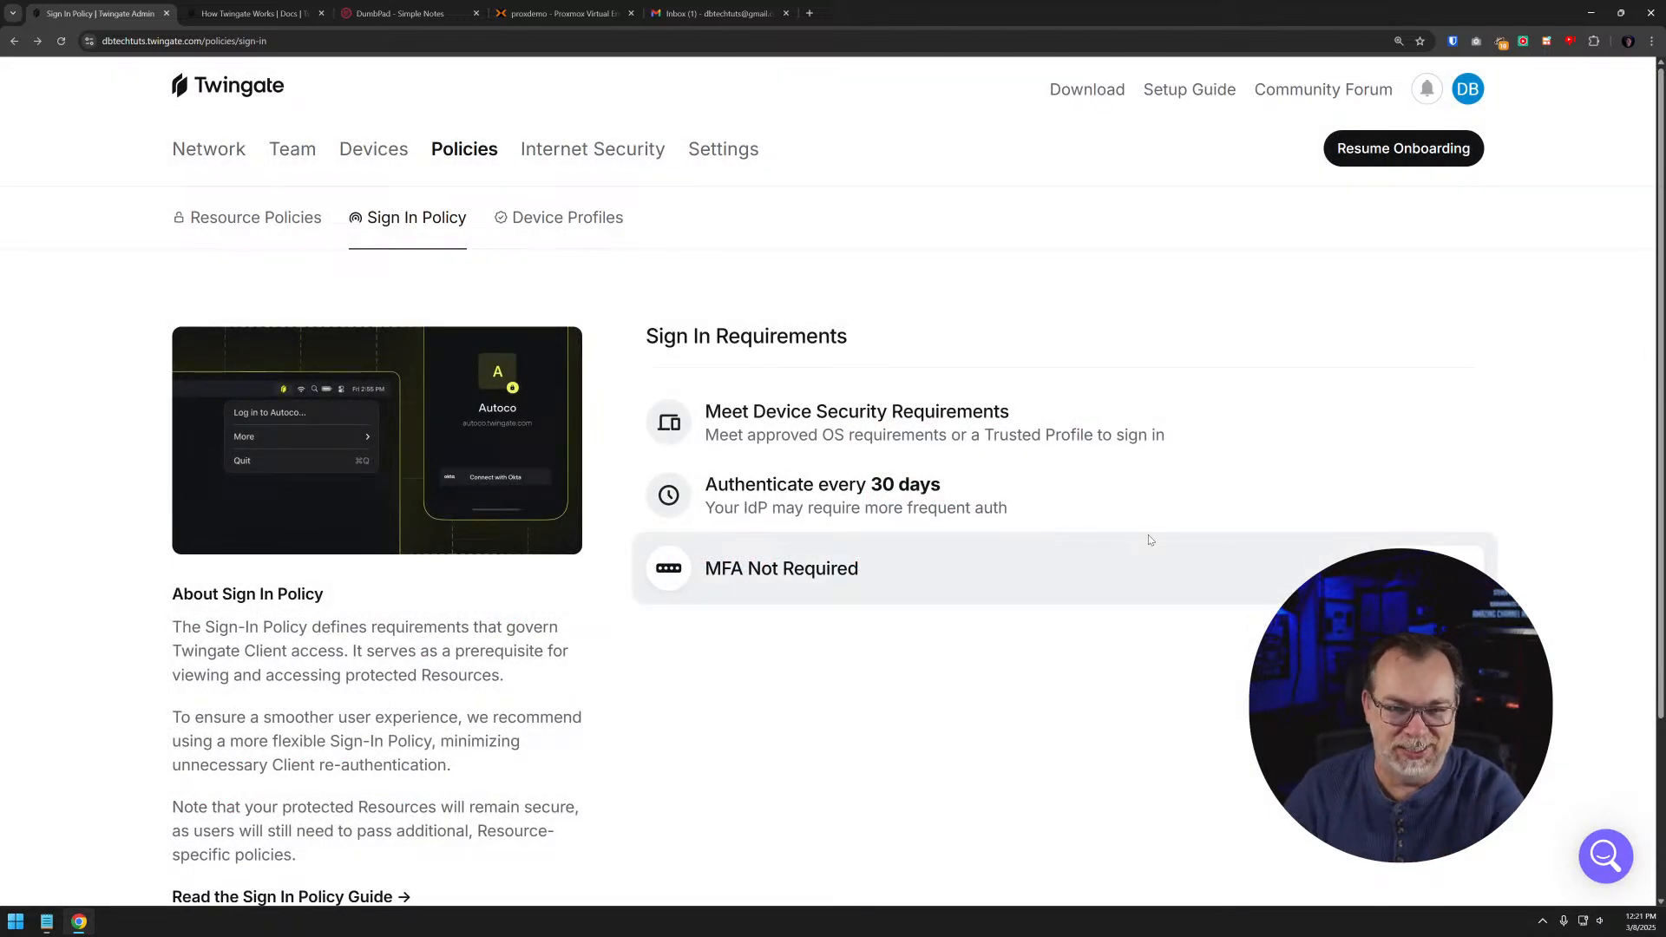
- Review the Resource Policies, the Sign In Policy and the operating system requirements in the Device Profiles
{"action": "left_click", "coordinate": [324, 227]}
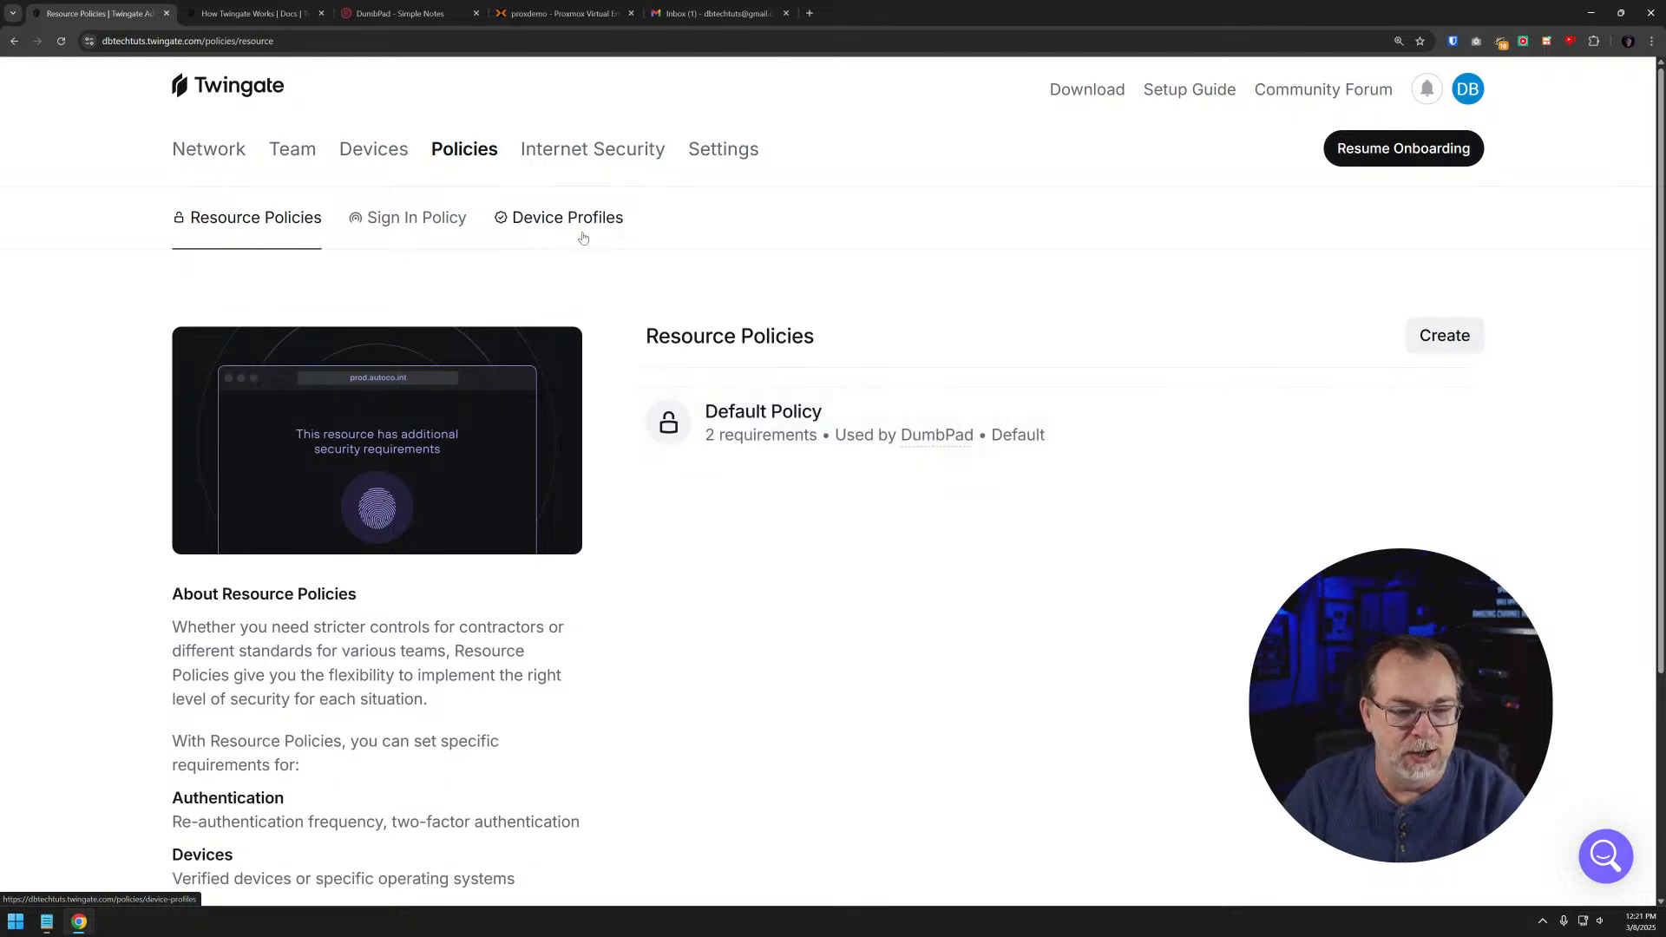
{"action": "left_click", "coordinate": [440, 218]}
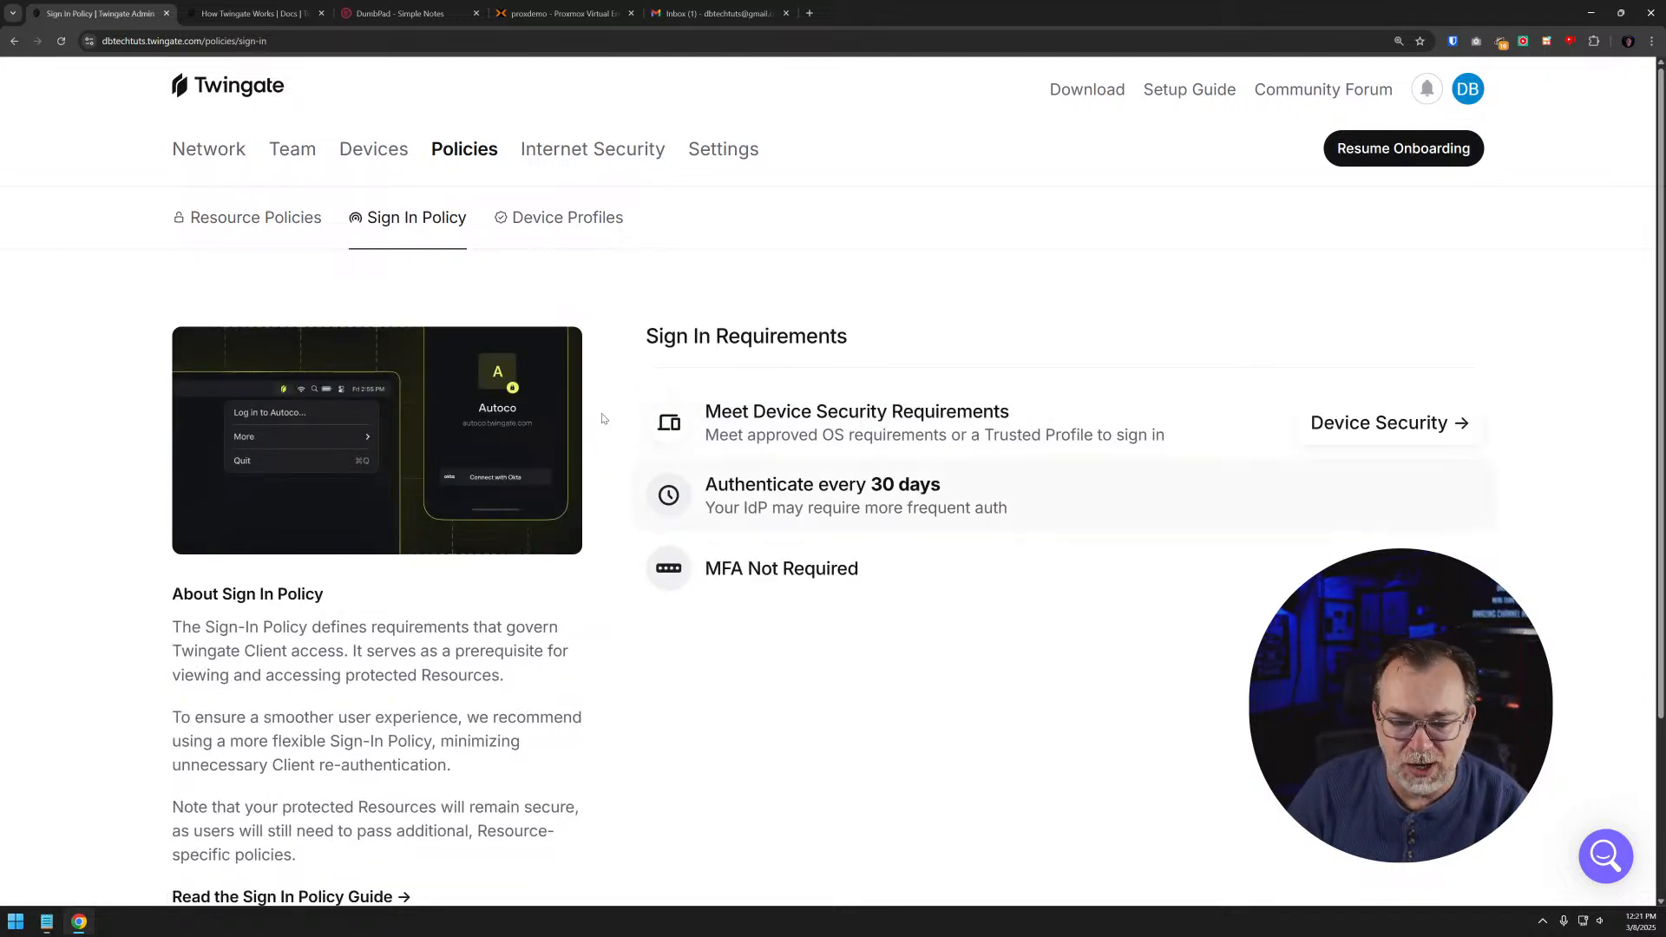
{"action": "left_click", "coordinate": [518, 219]}
{"action": "scroll", "coordinate": [928, 427], "scroll_direction": "down", "scroll_amount": 6}
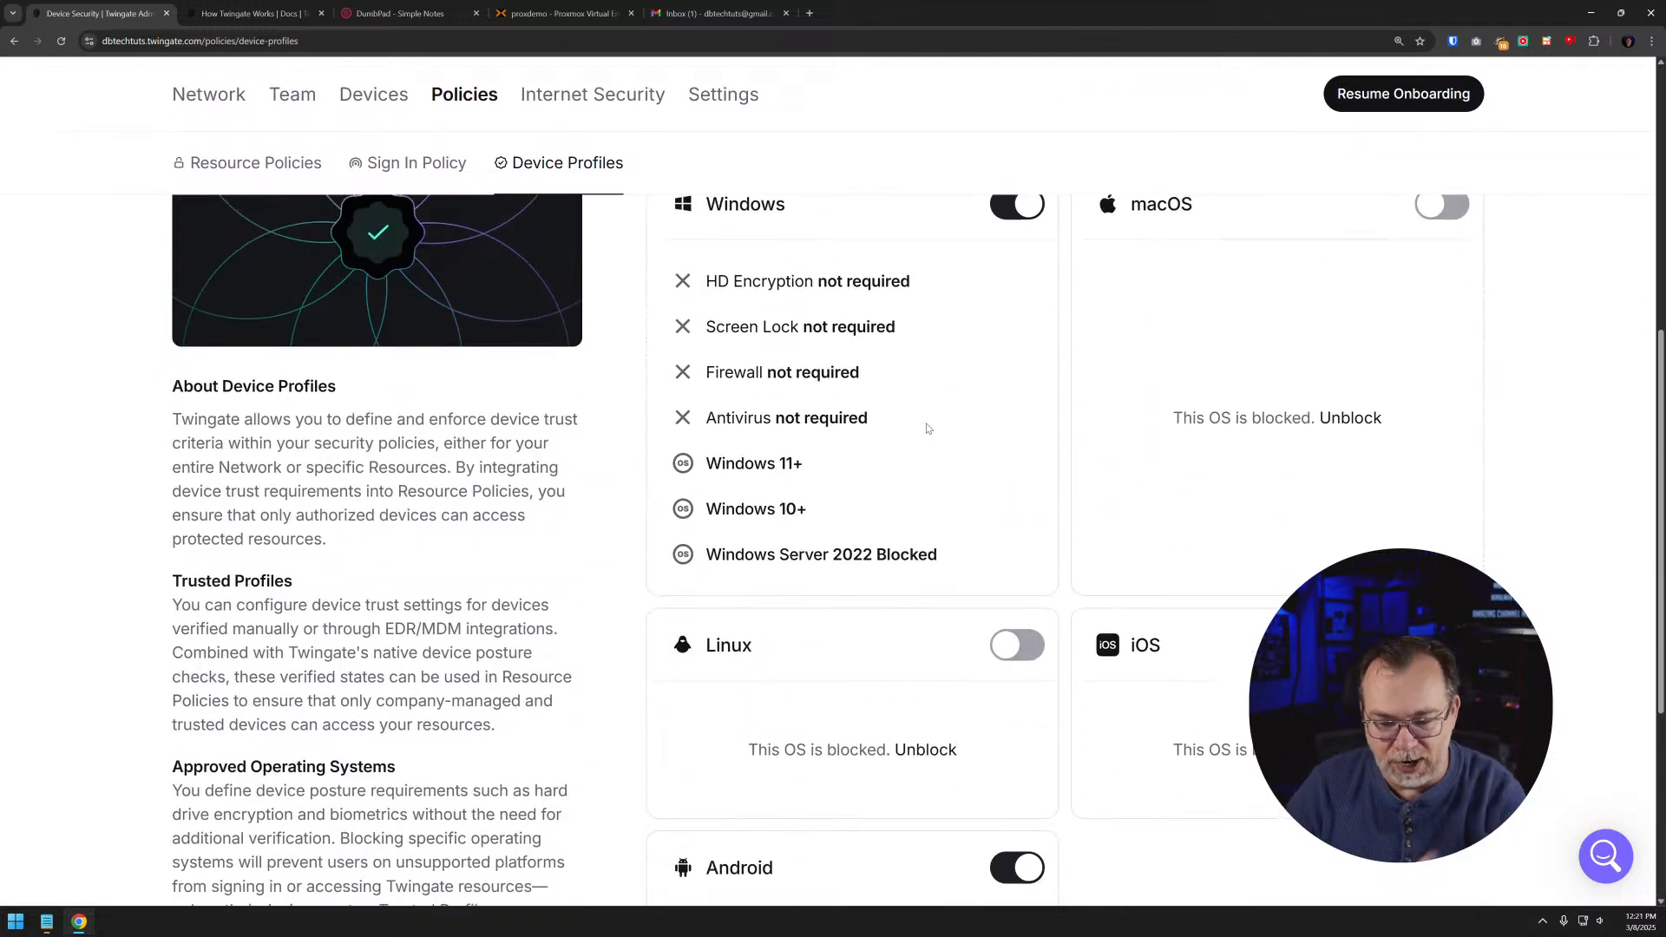
{"action": "scroll", "coordinate": [928, 427], "scroll_direction": "up", "scroll_amount": 6}
- Open the Secure DNS setup in Internet Security and look through the third-party DNS resolvers offered
{"action": "left_click", "coordinate": [565, 149]}
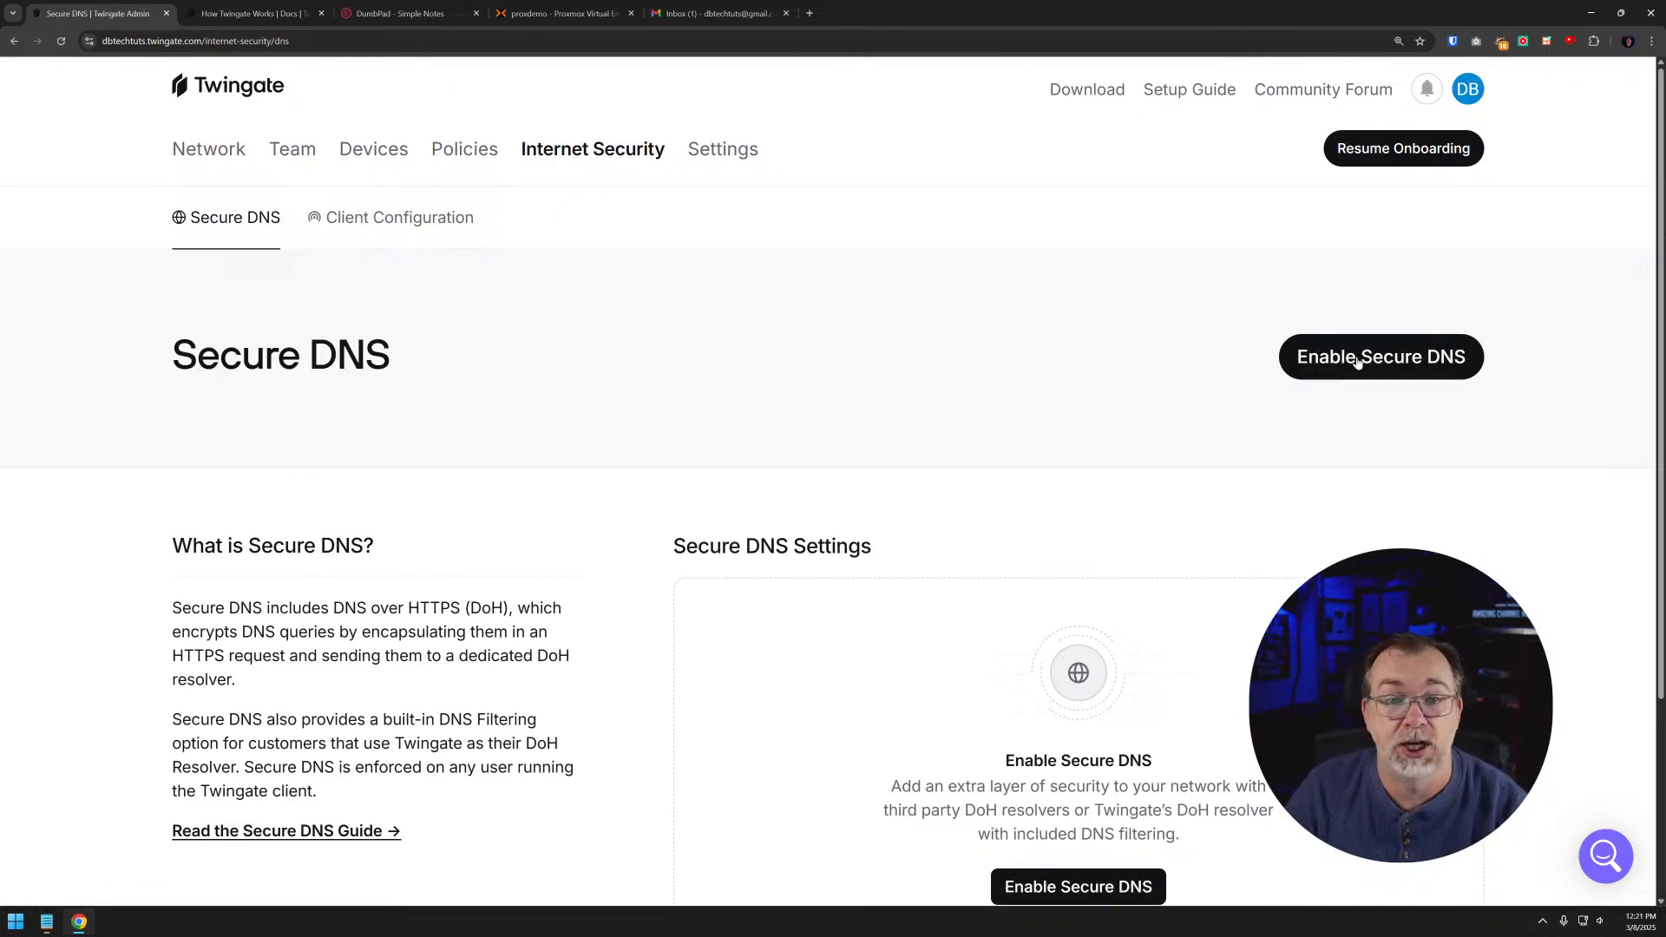
{"action": "left_click", "coordinate": [1358, 361]}
{"action": "scroll", "coordinate": [1034, 259], "scroll_direction": "down", "scroll_amount": 1}
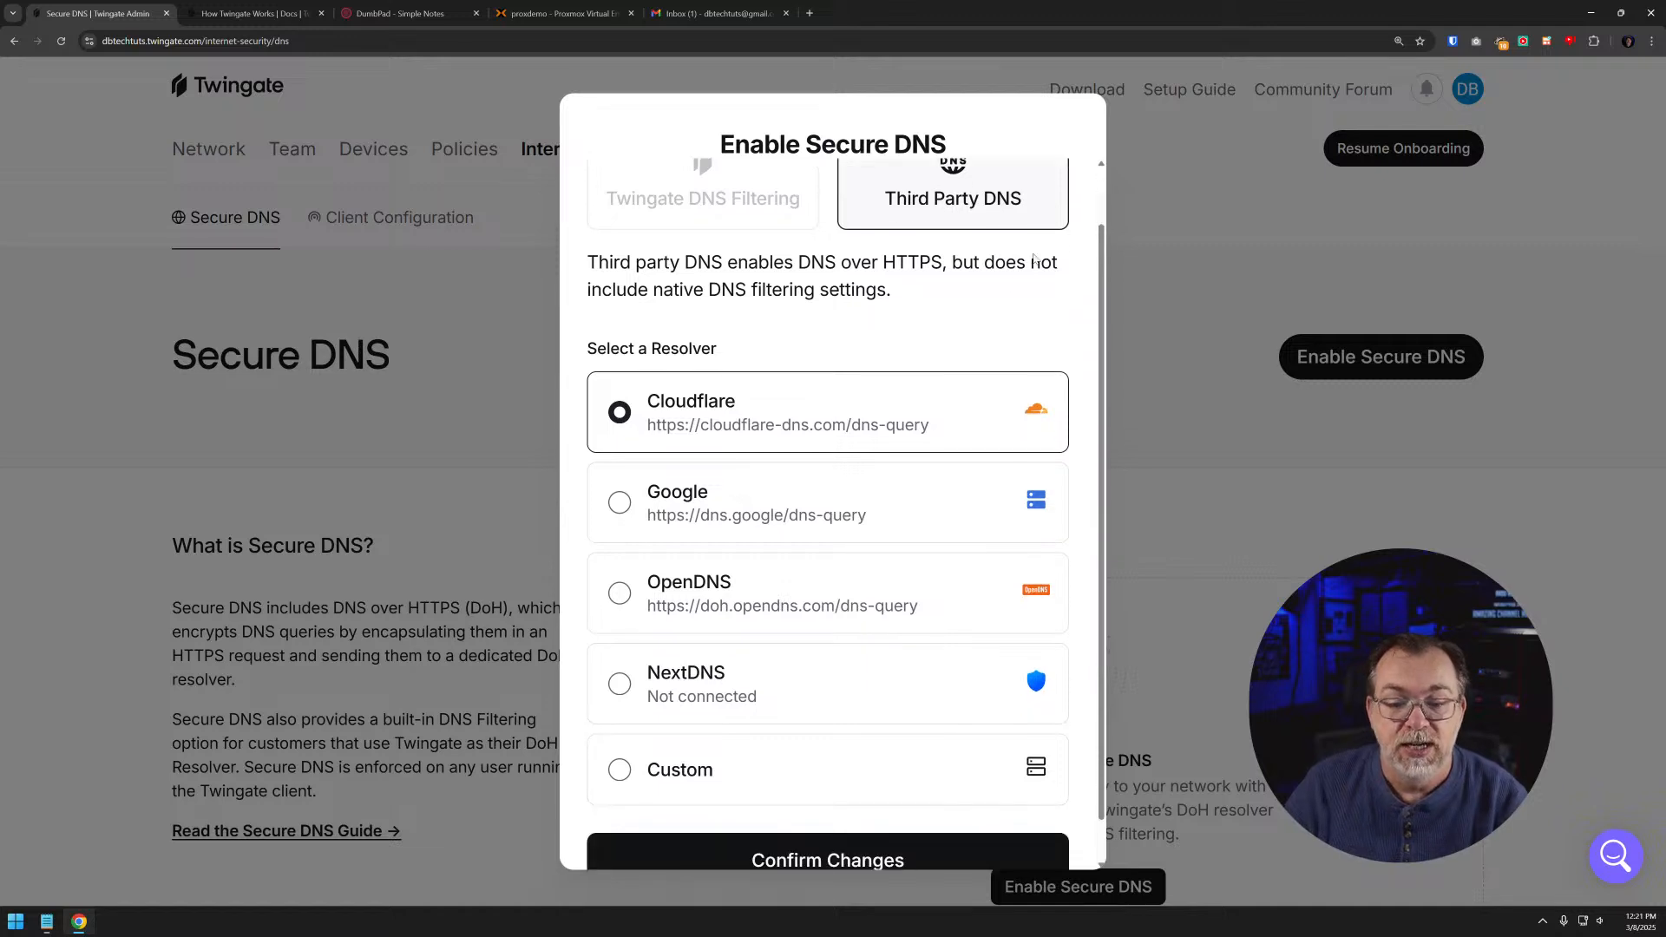
{"action": "scroll", "coordinate": [1021, 269], "scroll_direction": "up", "scroll_amount": 1}
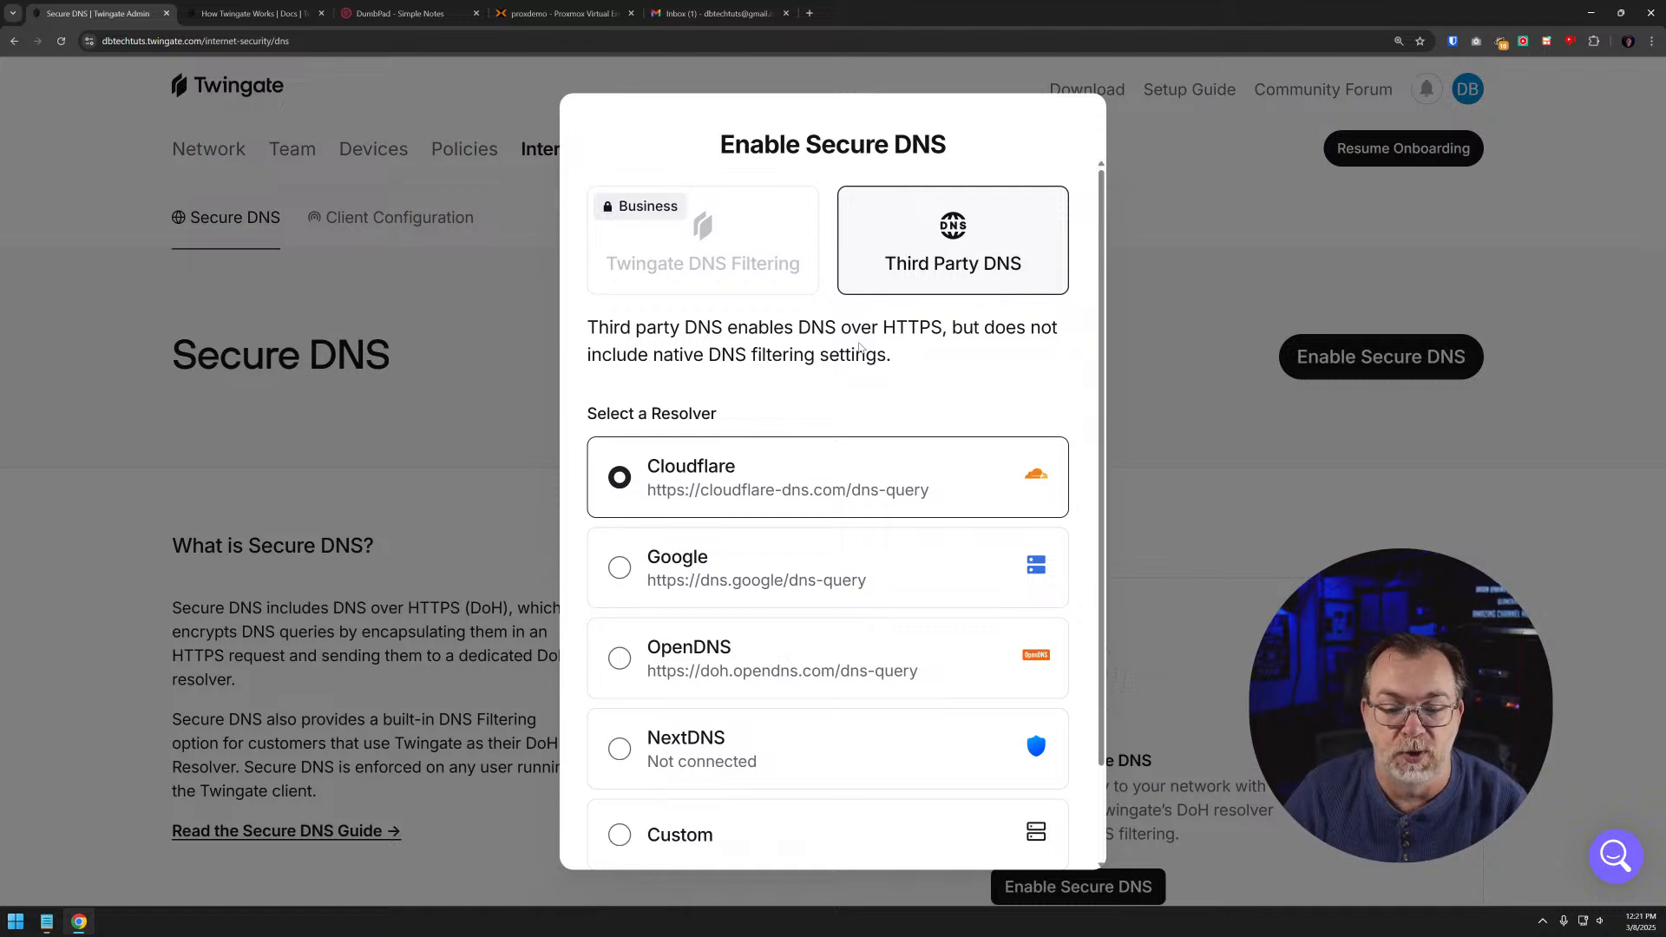
{"action": "scroll", "coordinate": [832, 356], "scroll_direction": "down", "scroll_amount": 2}
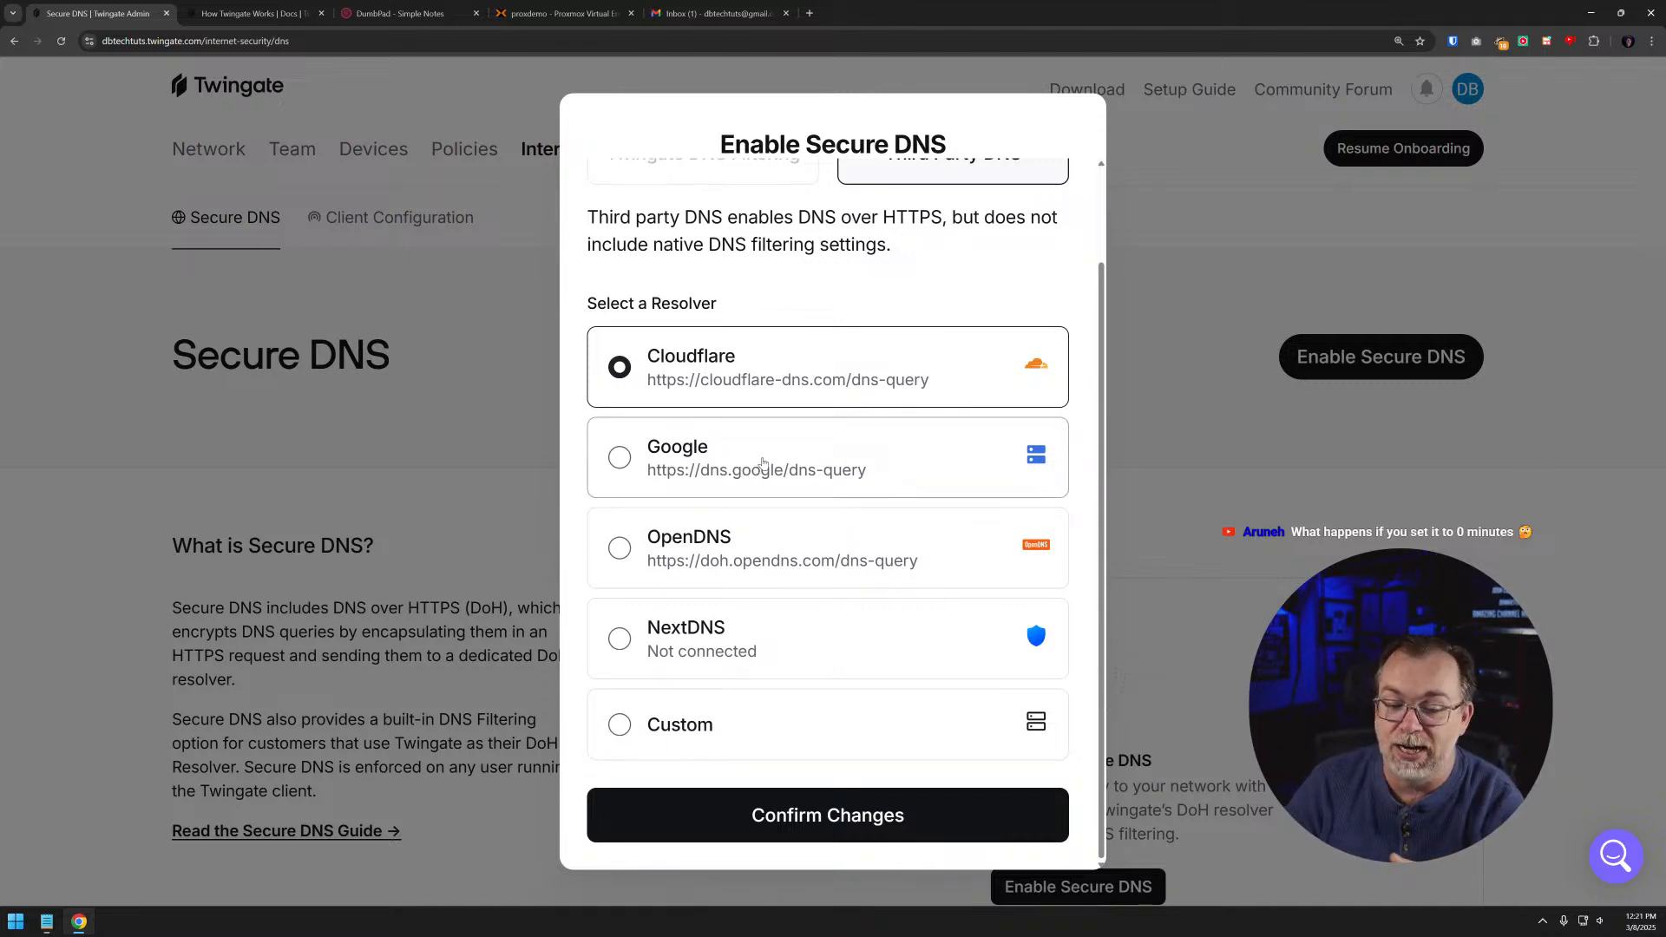
- Try the Custom resolver for Secure DNS, switch back to Cloudflare, and leave the setup without enabling it
{"action": "left_click", "coordinate": [739, 730]}
{"action": "scroll", "coordinate": [794, 662], "scroll_direction": "down", "scroll_amount": 2}
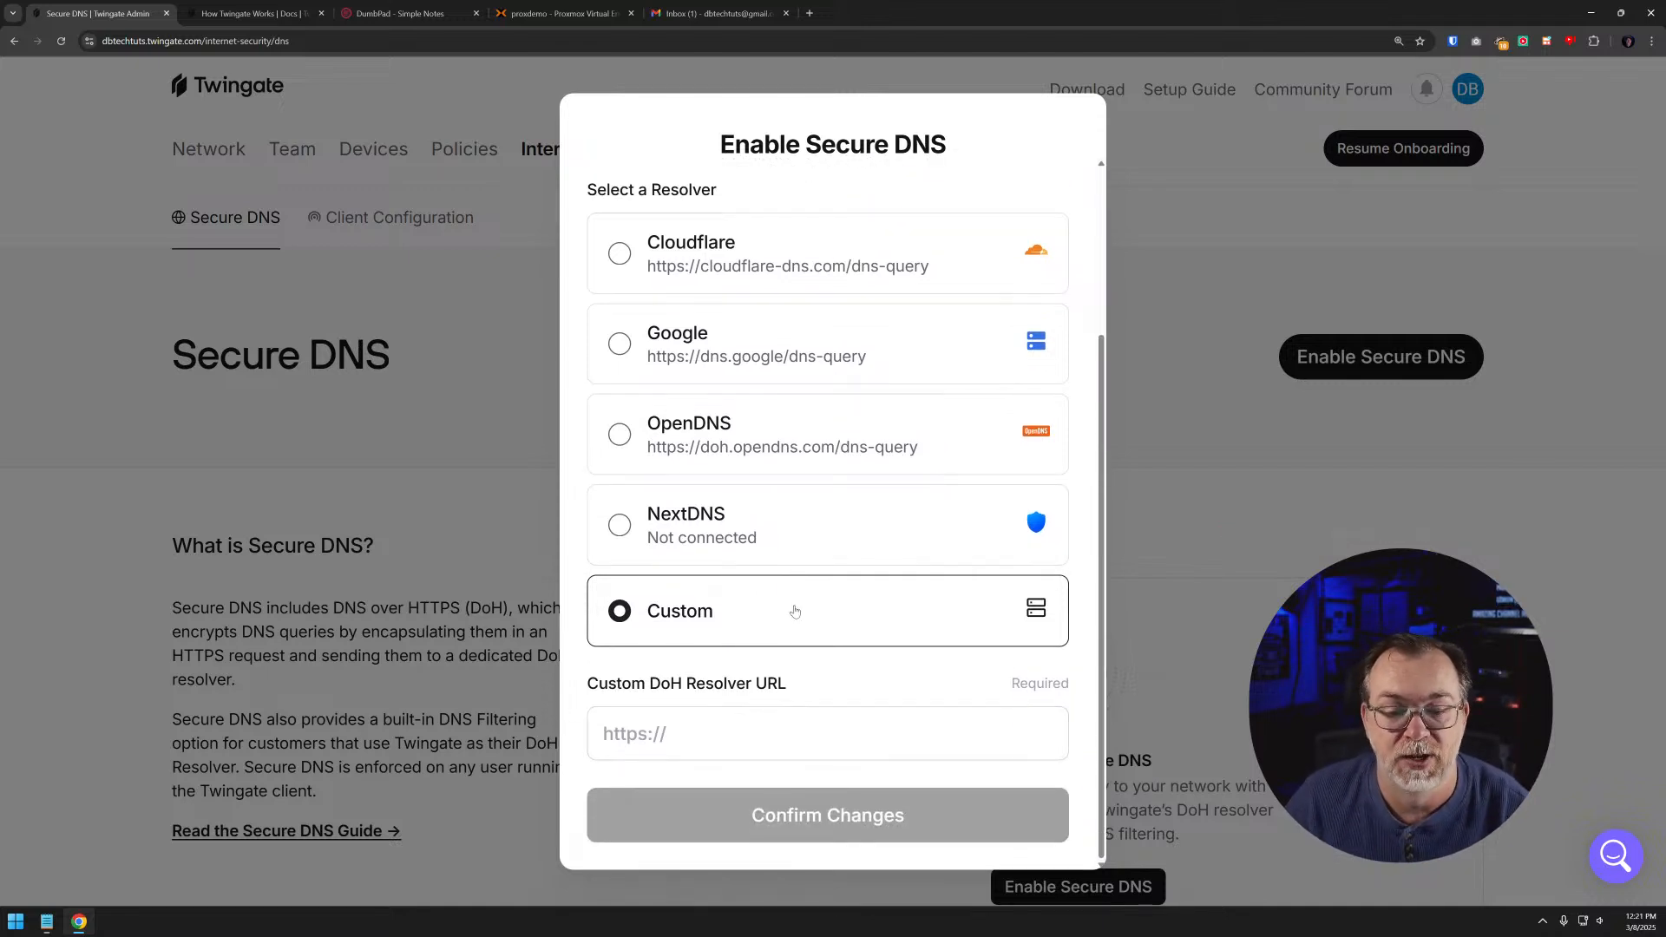
{"action": "scroll", "coordinate": [792, 610], "scroll_direction": "up", "scroll_amount": 3}
{"action": "left_click", "coordinate": [743, 470]}
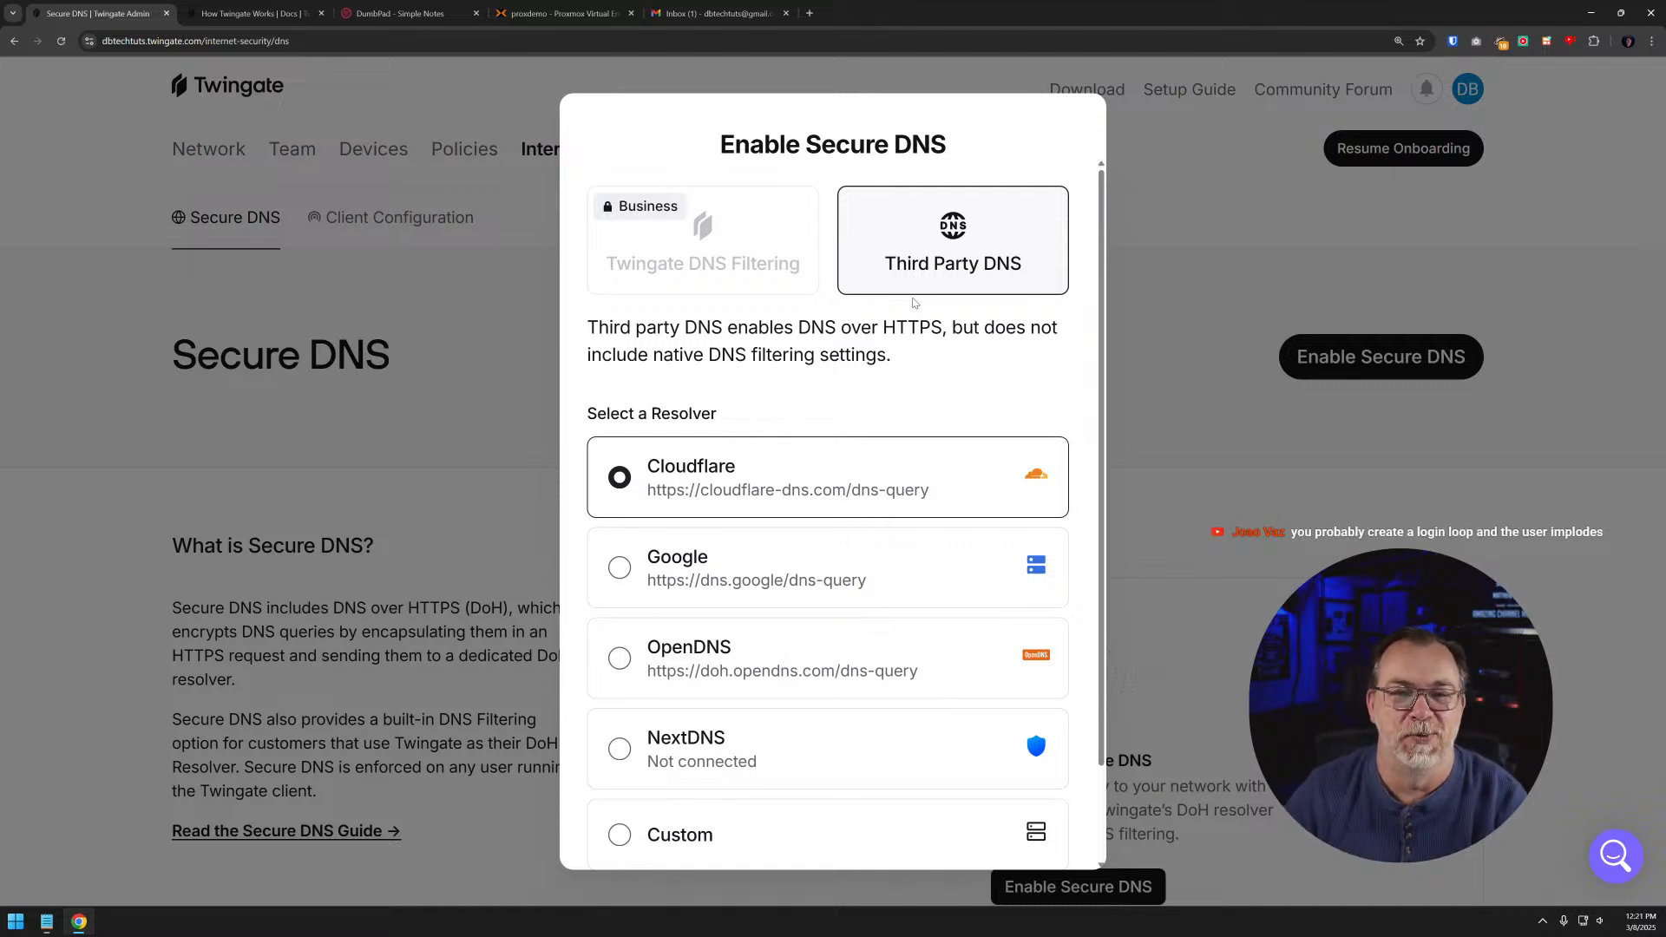
{"action": "scroll", "coordinate": [976, 490], "scroll_direction": "down", "scroll_amount": 2}
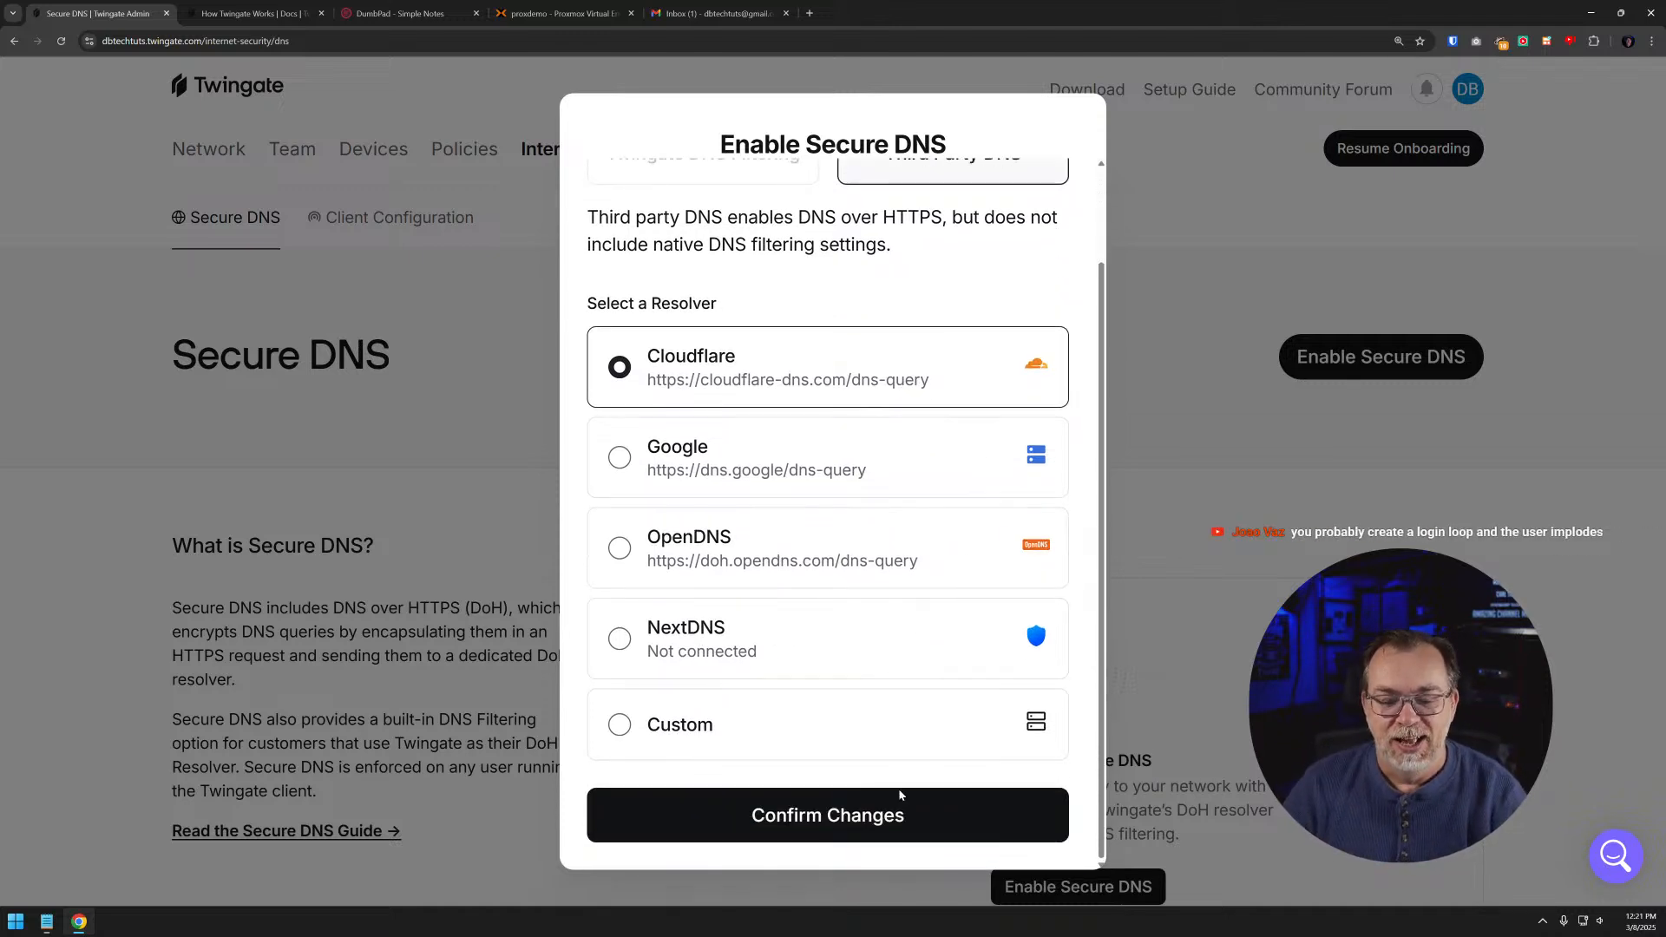
{"action": "scroll", "coordinate": [972, 607], "scroll_direction": "up", "scroll_amount": 2}
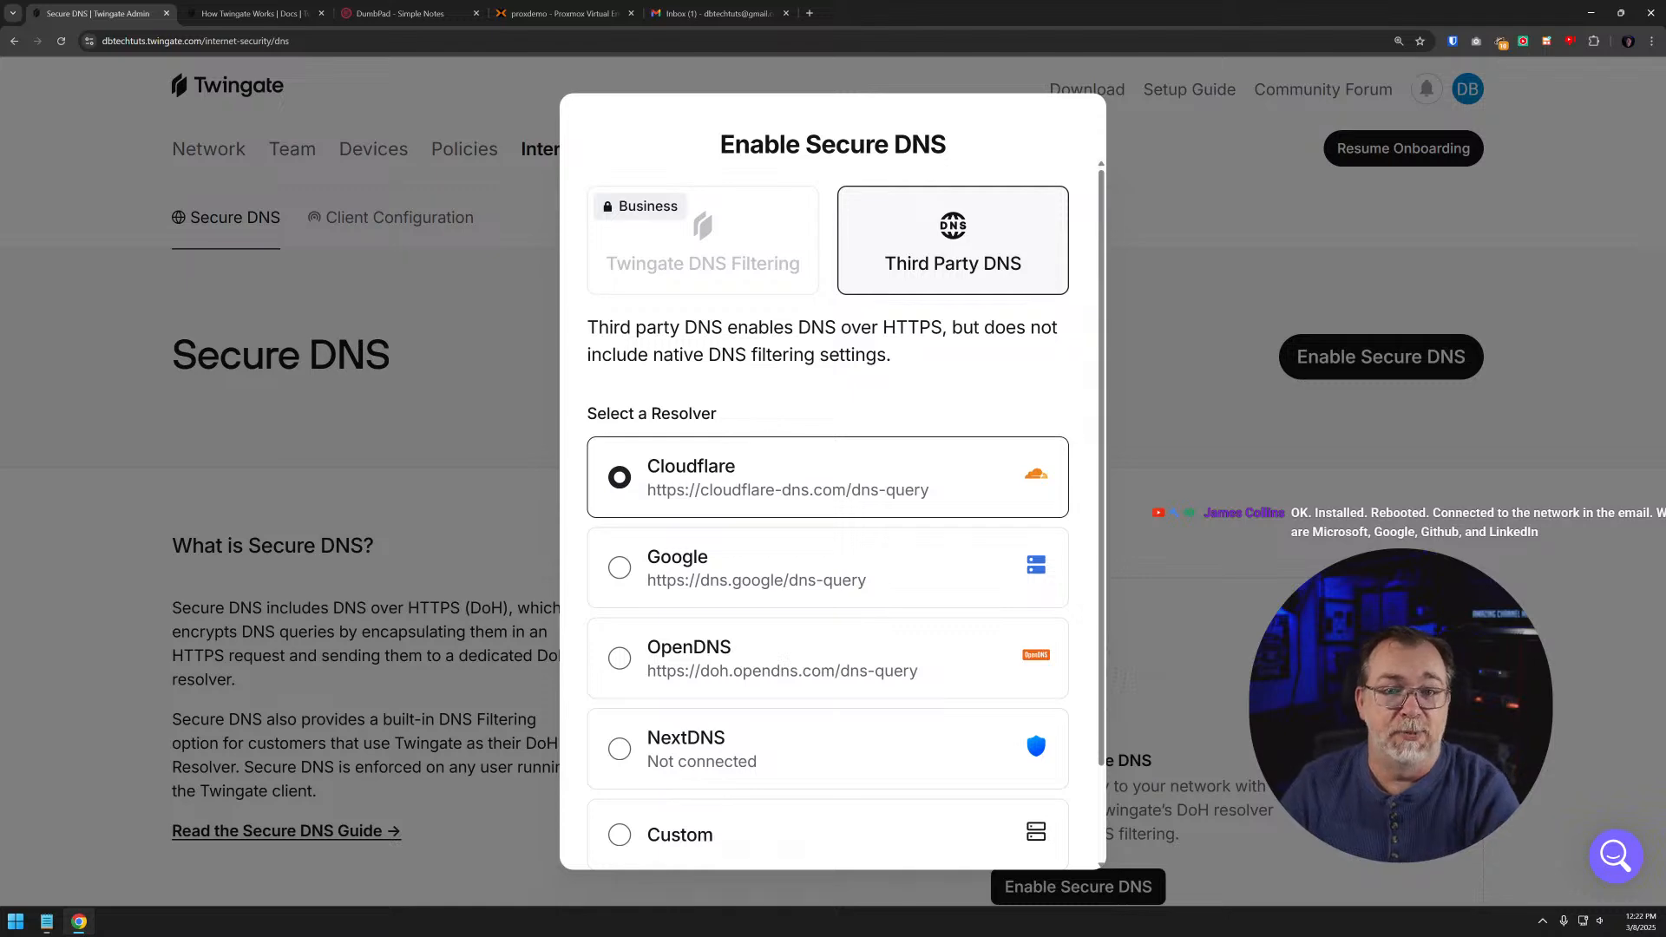
{"action": "left_click", "coordinate": [1260, 292]}
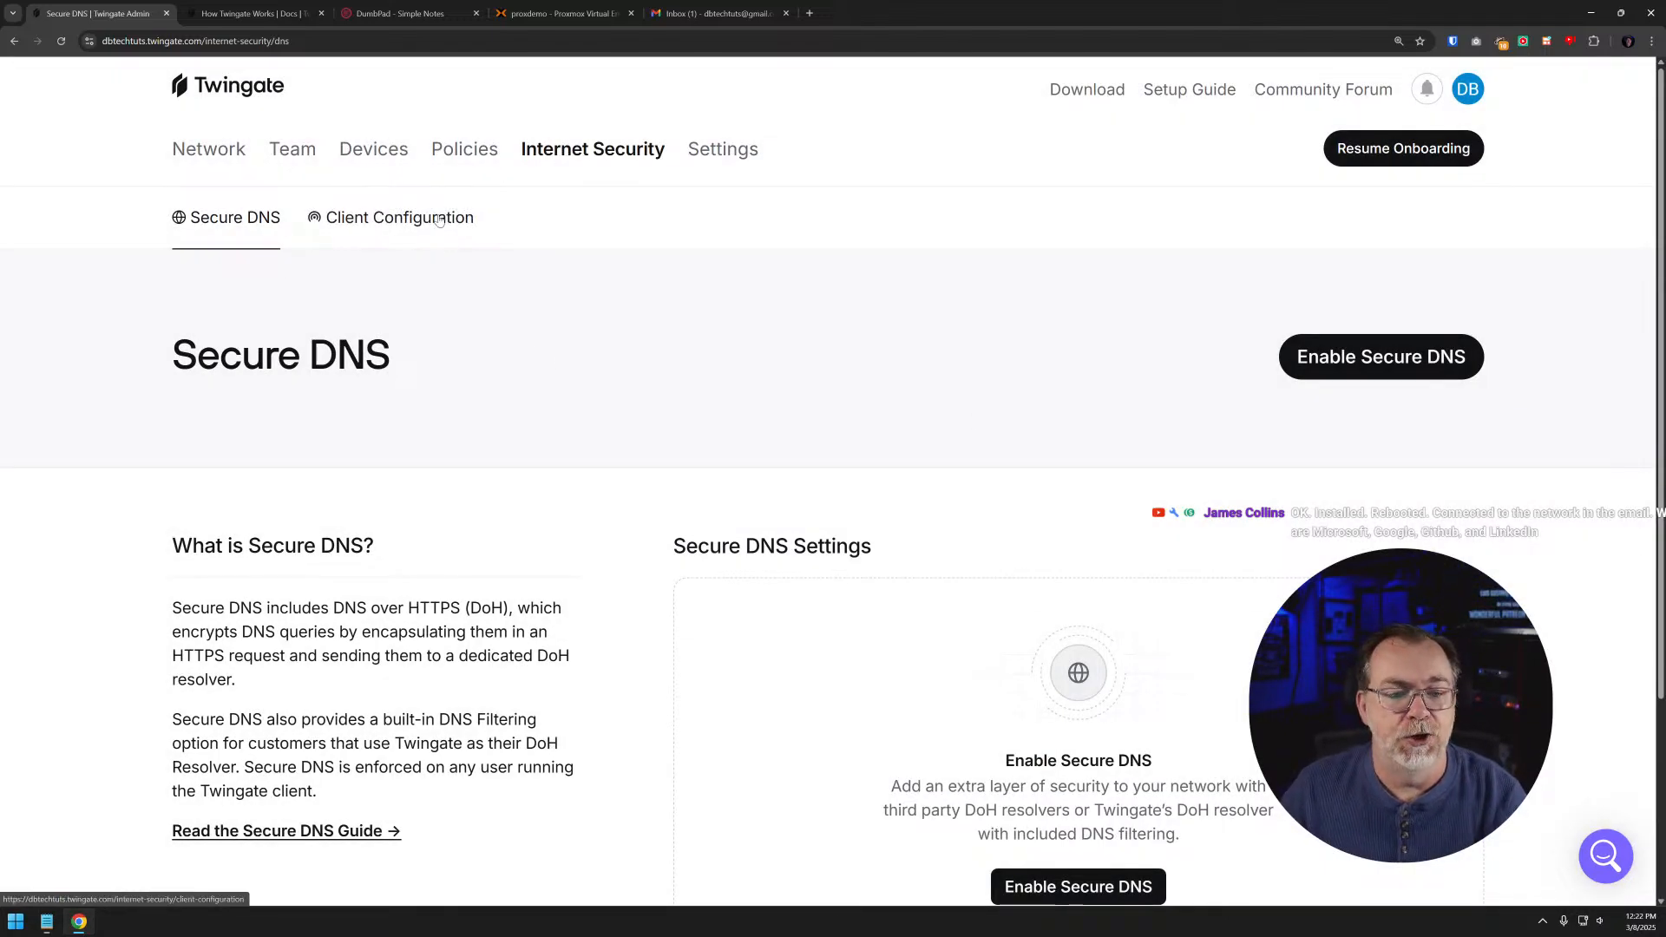
- Look at the general network settings, and return to Internet Security to read the Secure DNS page
{"action": "left_click", "coordinate": [715, 146]}
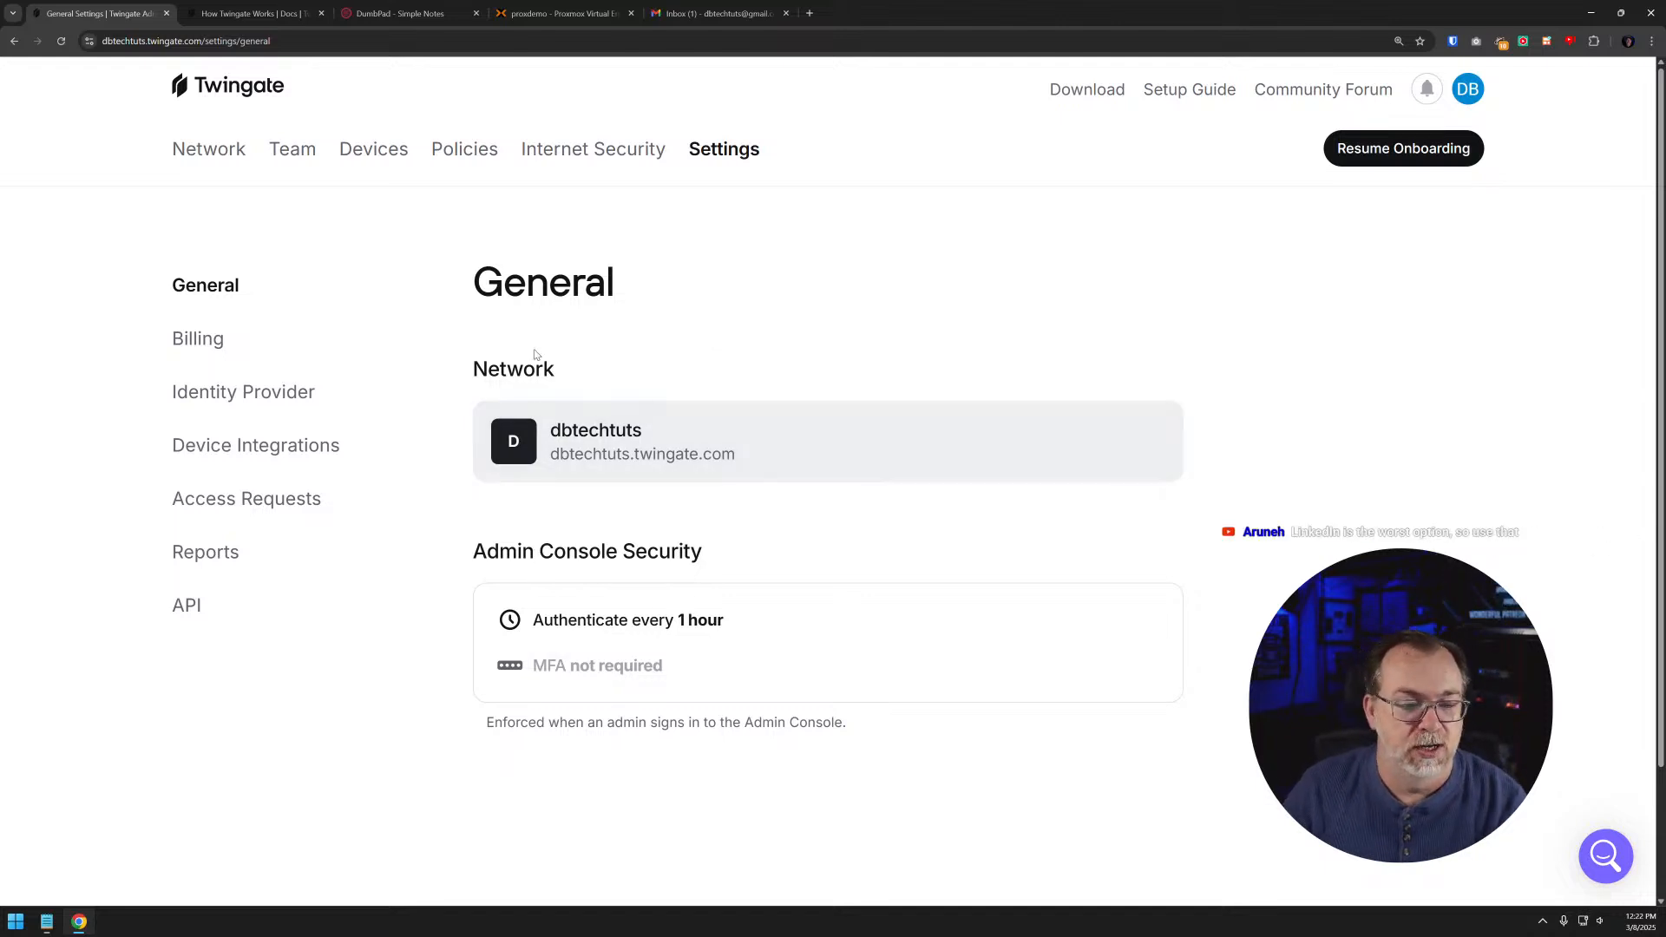
{"action": "left_click", "coordinate": [592, 149]}
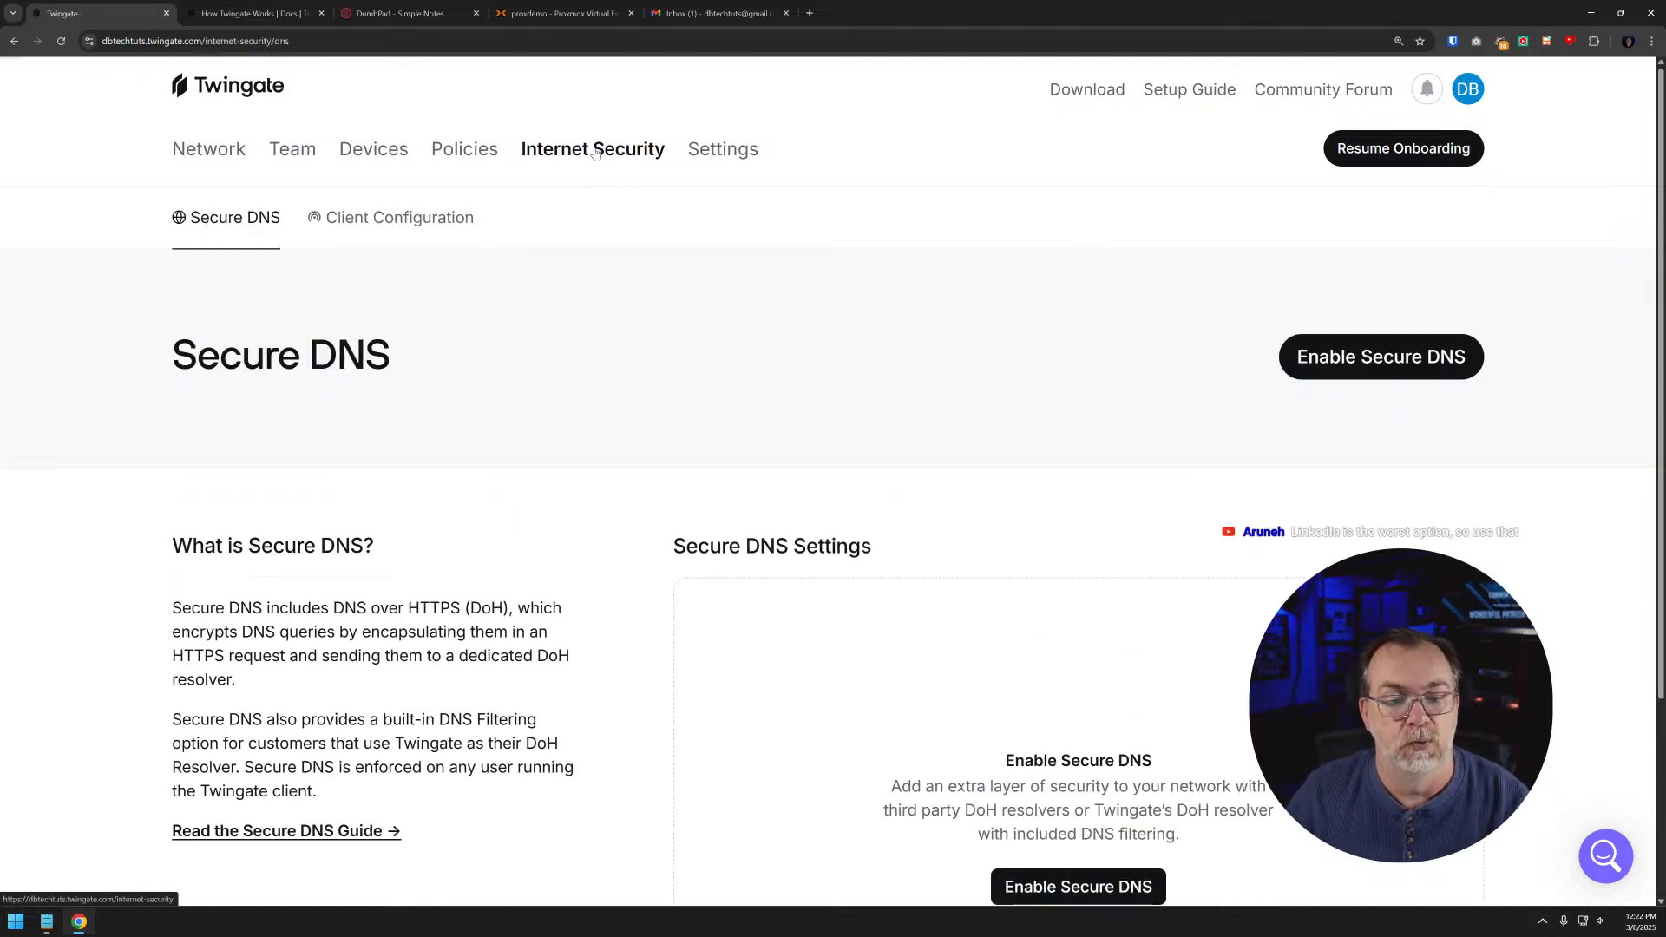
{"action": "scroll", "coordinate": [655, 404], "scroll_direction": "down", "scroll_amount": 1}
{"action": "scroll", "coordinate": [655, 404], "scroll_direction": "down", "scroll_amount": 3}
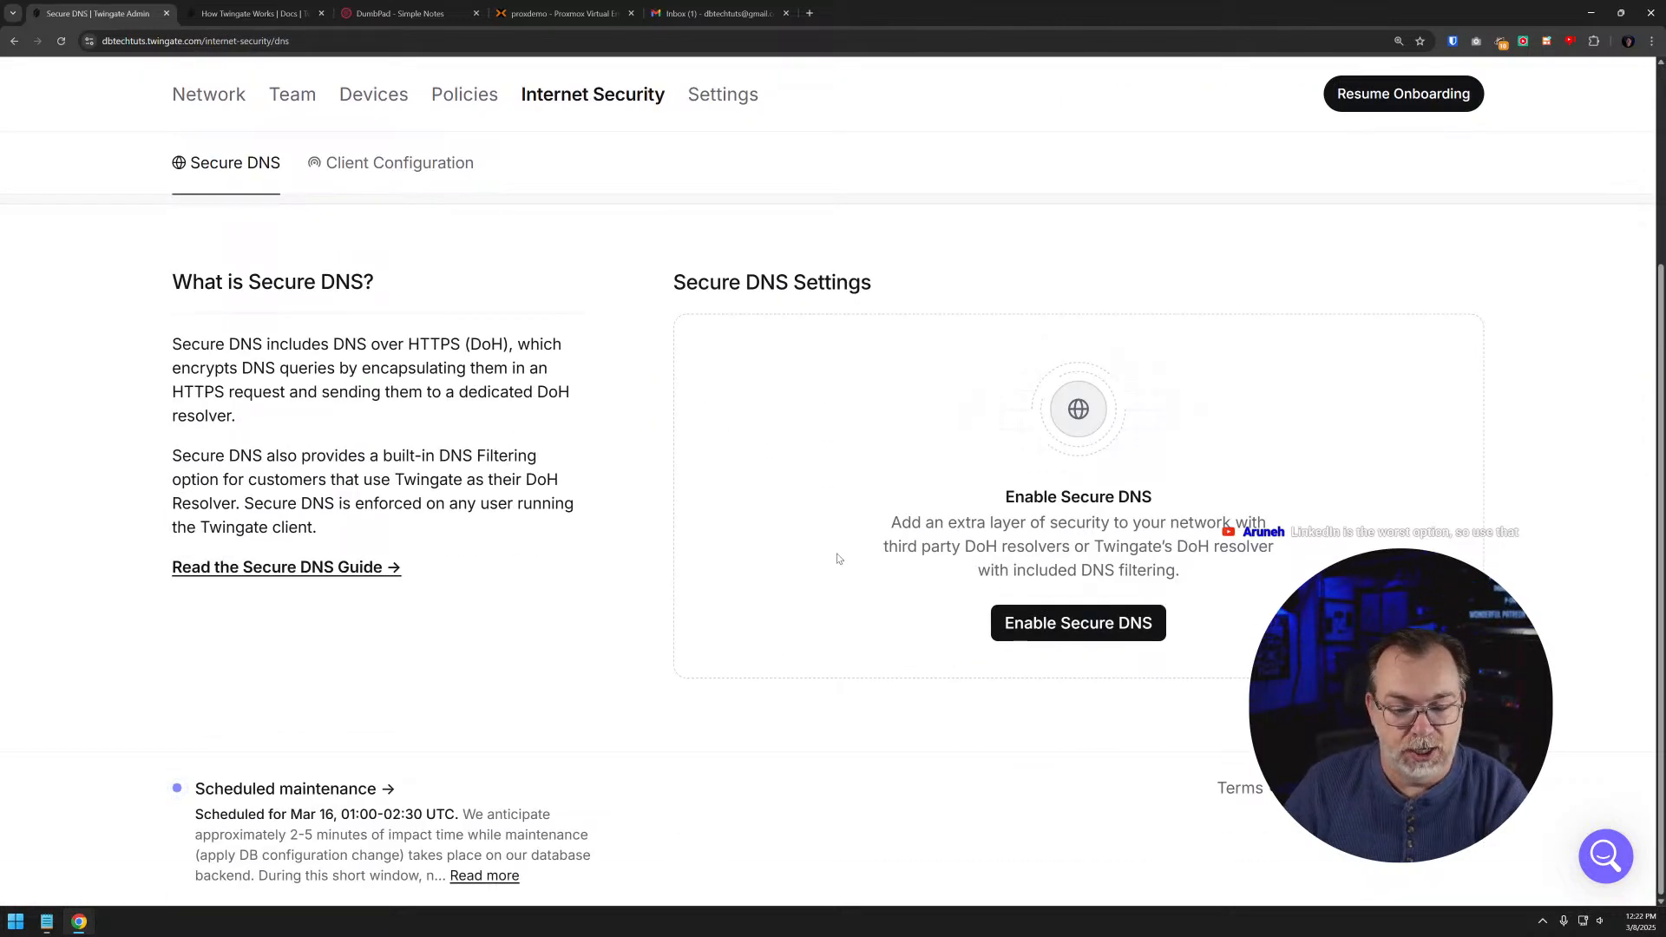
{"action": "scroll", "coordinate": [837, 559], "scroll_direction": "up", "scroll_amount": 3}
- Examine the machine key section of the Internet Security Client Configuration, and go back to the Secure DNS settings
{"action": "left_click", "coordinate": [435, 219]}
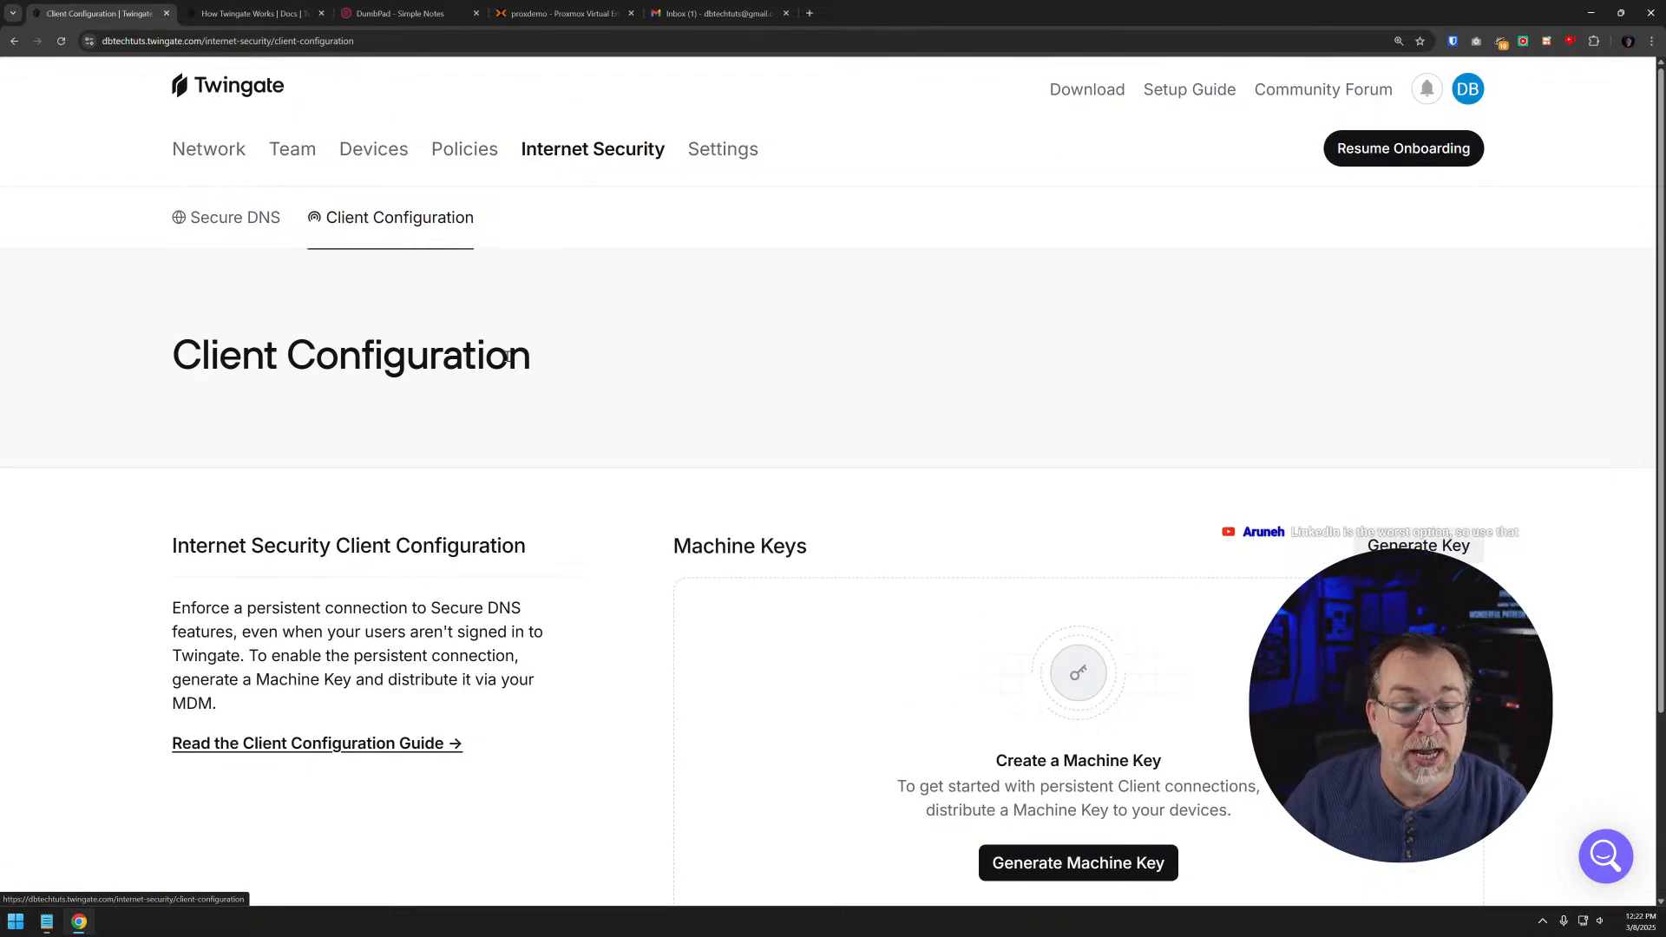
{"action": "scroll", "coordinate": [550, 361], "scroll_direction": "down", "scroll_amount": 1}
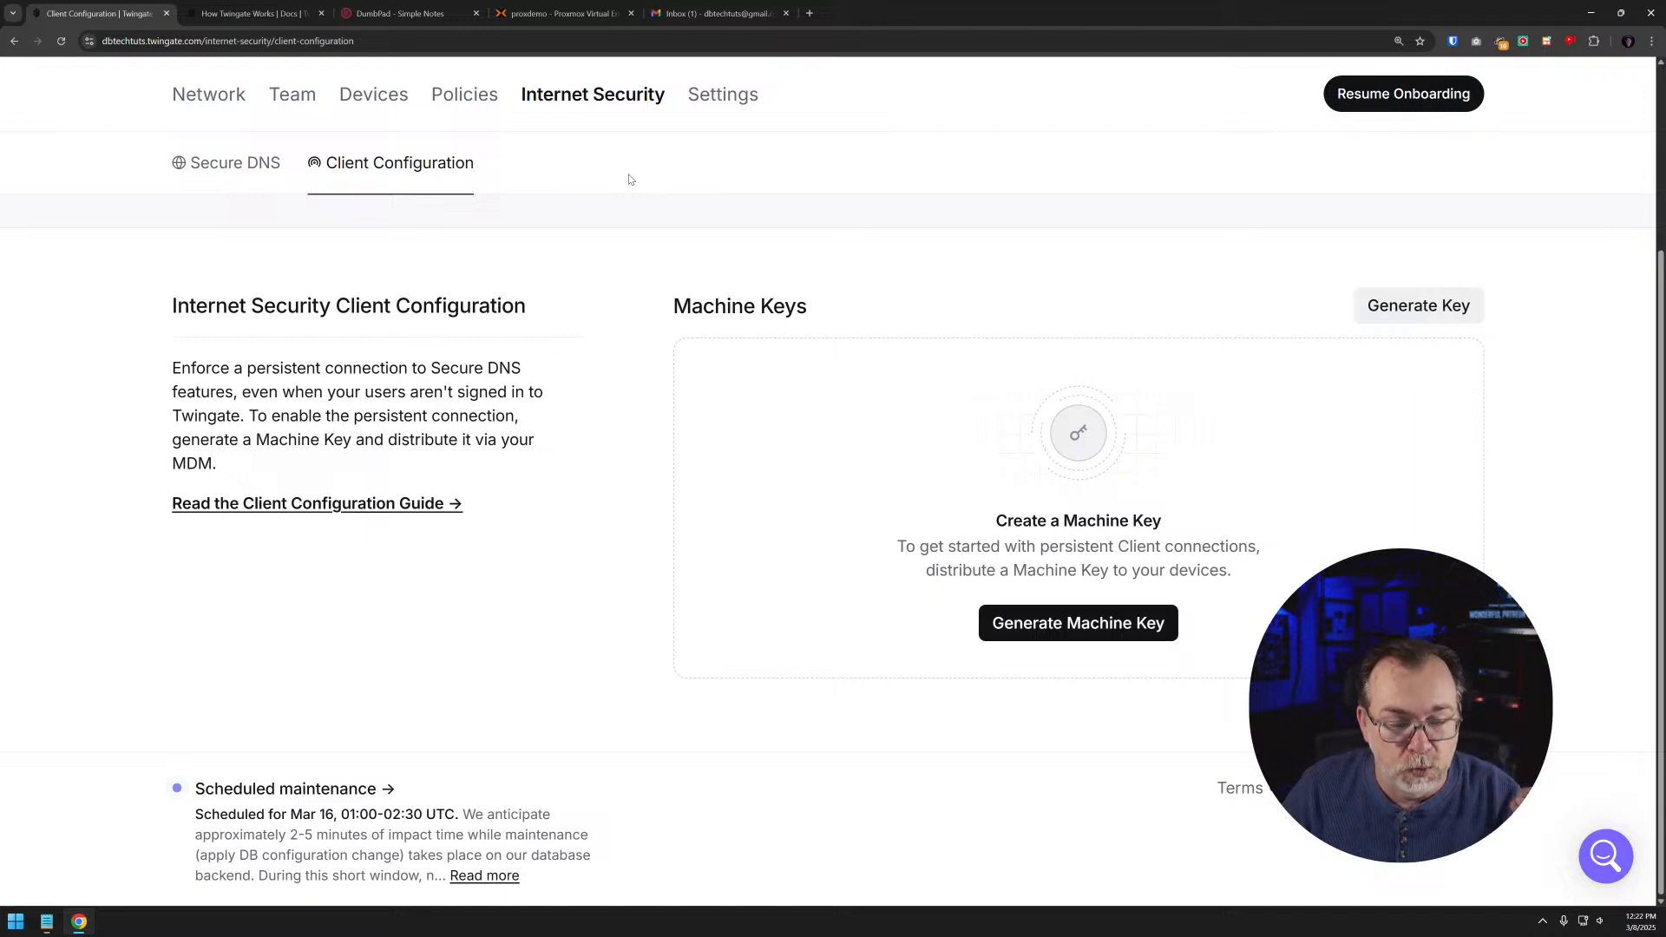
{"action": "left_click", "coordinate": [227, 162]}
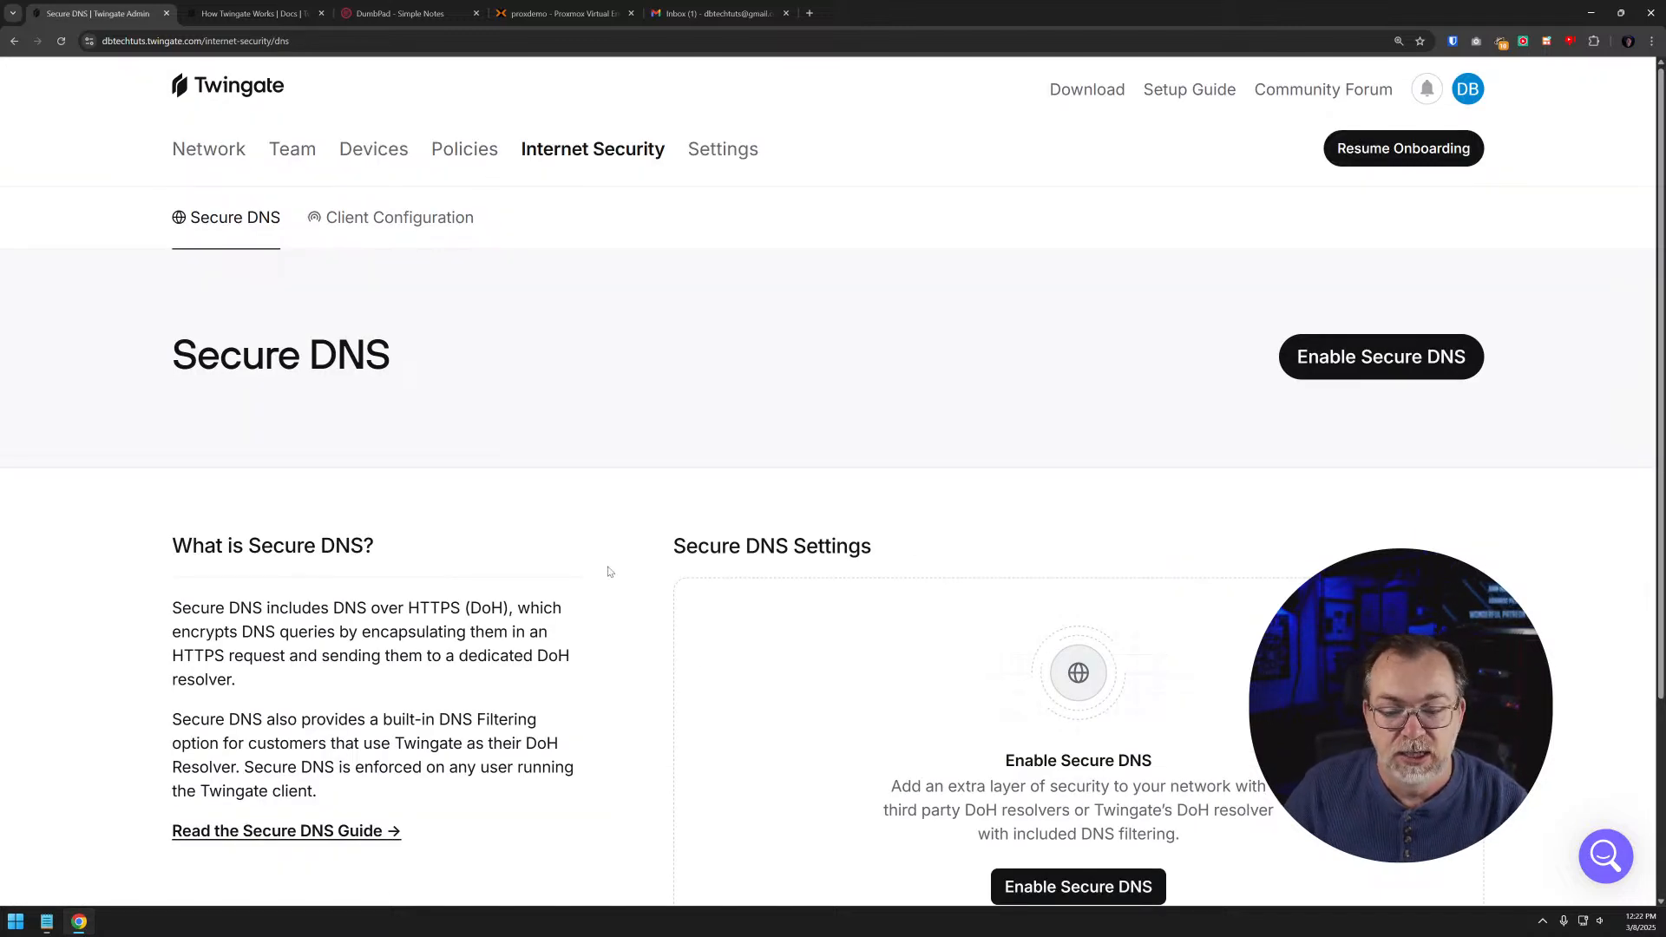
{"action": "scroll", "coordinate": [783, 623], "scroll_direction": "down", "scroll_amount": 3}
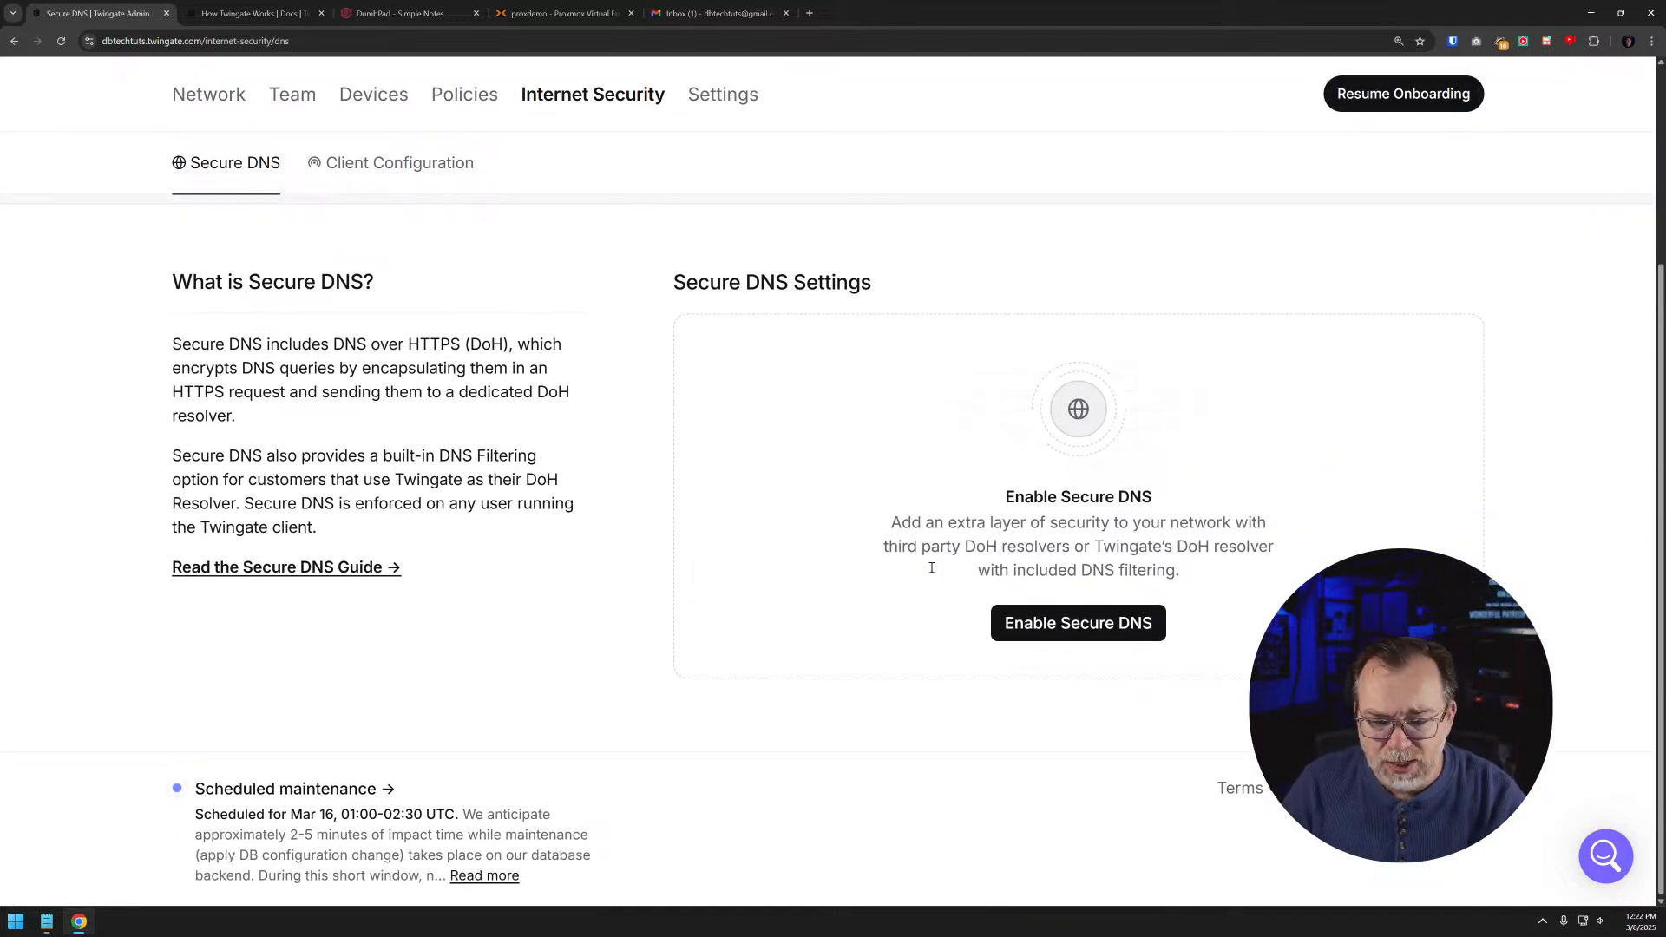
- Revisit the Resource Policies and open the list of active devices
{"action": "scroll", "coordinate": [675, 478], "scroll_direction": "up", "scroll_amount": 3}
{"action": "left_click", "coordinate": [463, 149]}
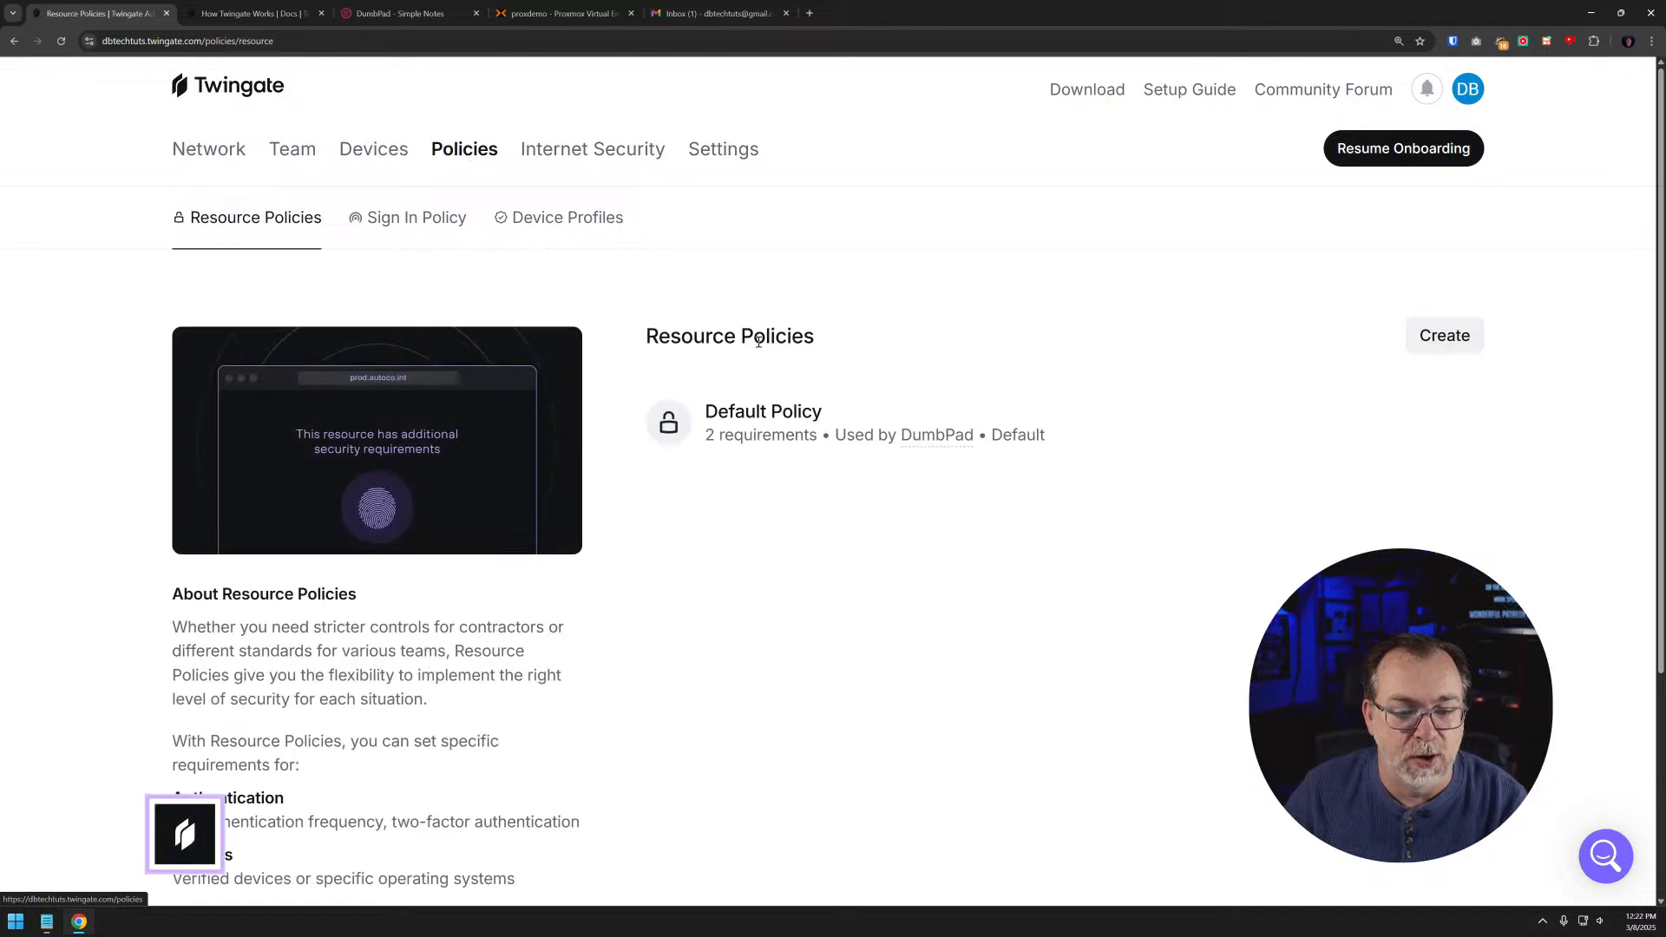
{"action": "left_click", "coordinate": [374, 149]}
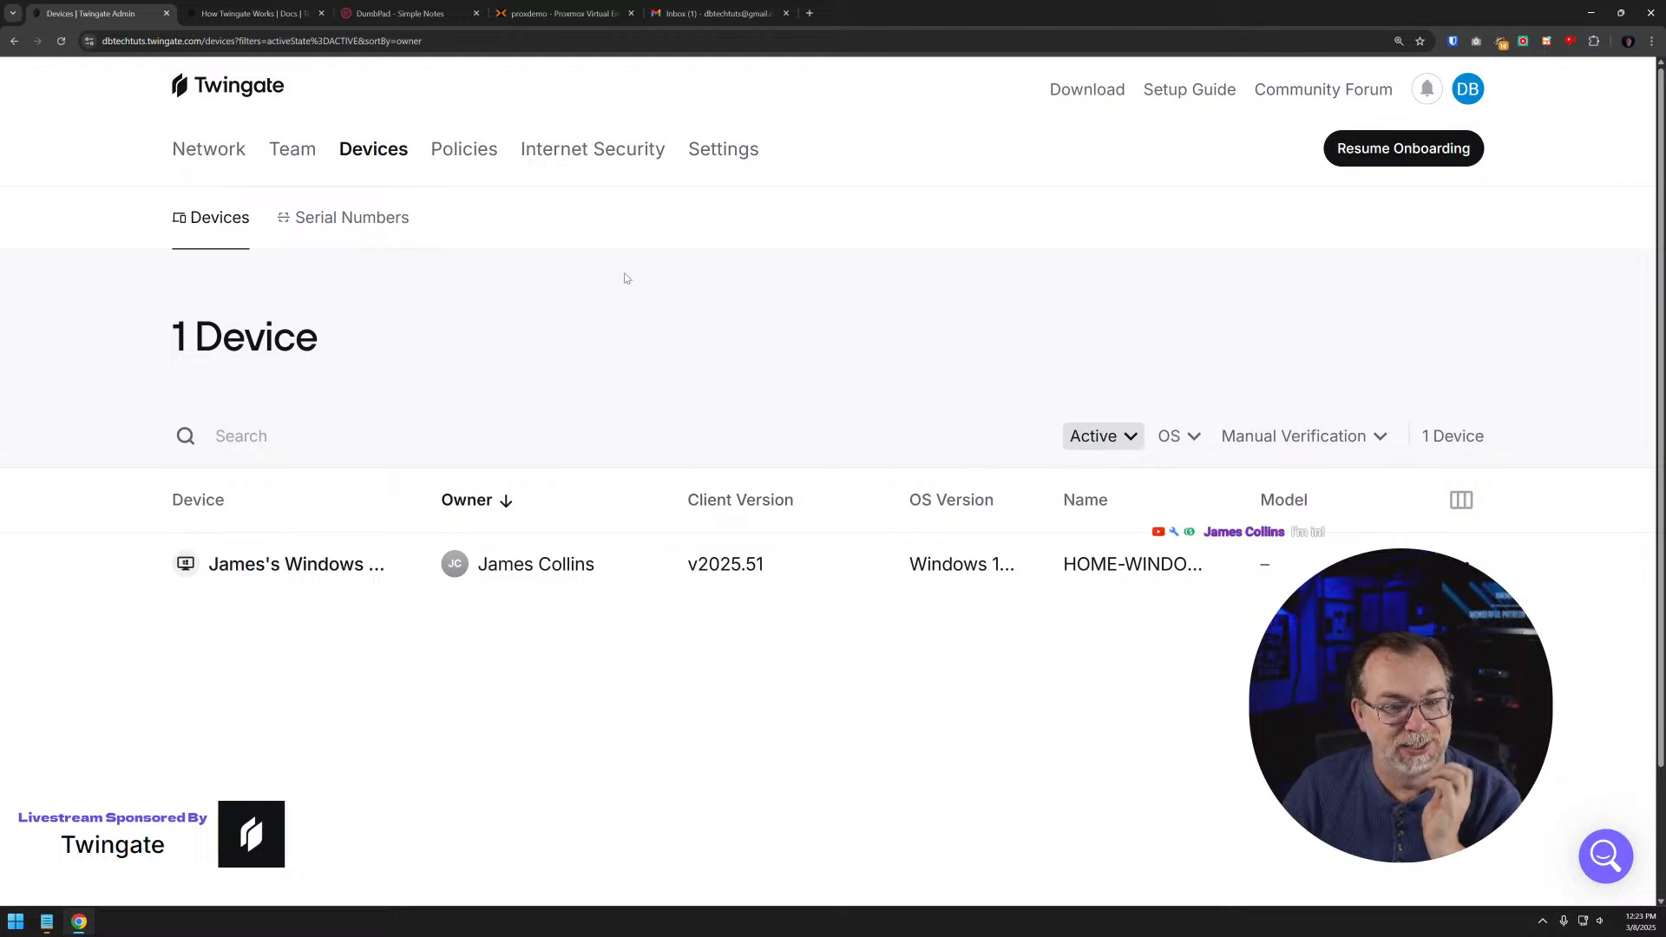
- Switch to DumbPad and look at its notepad list and the text of the Twingate Livestream Description note
{"action": "left_click", "coordinate": [407, 19]}
{"action": "left_click", "coordinate": [393, 41]}
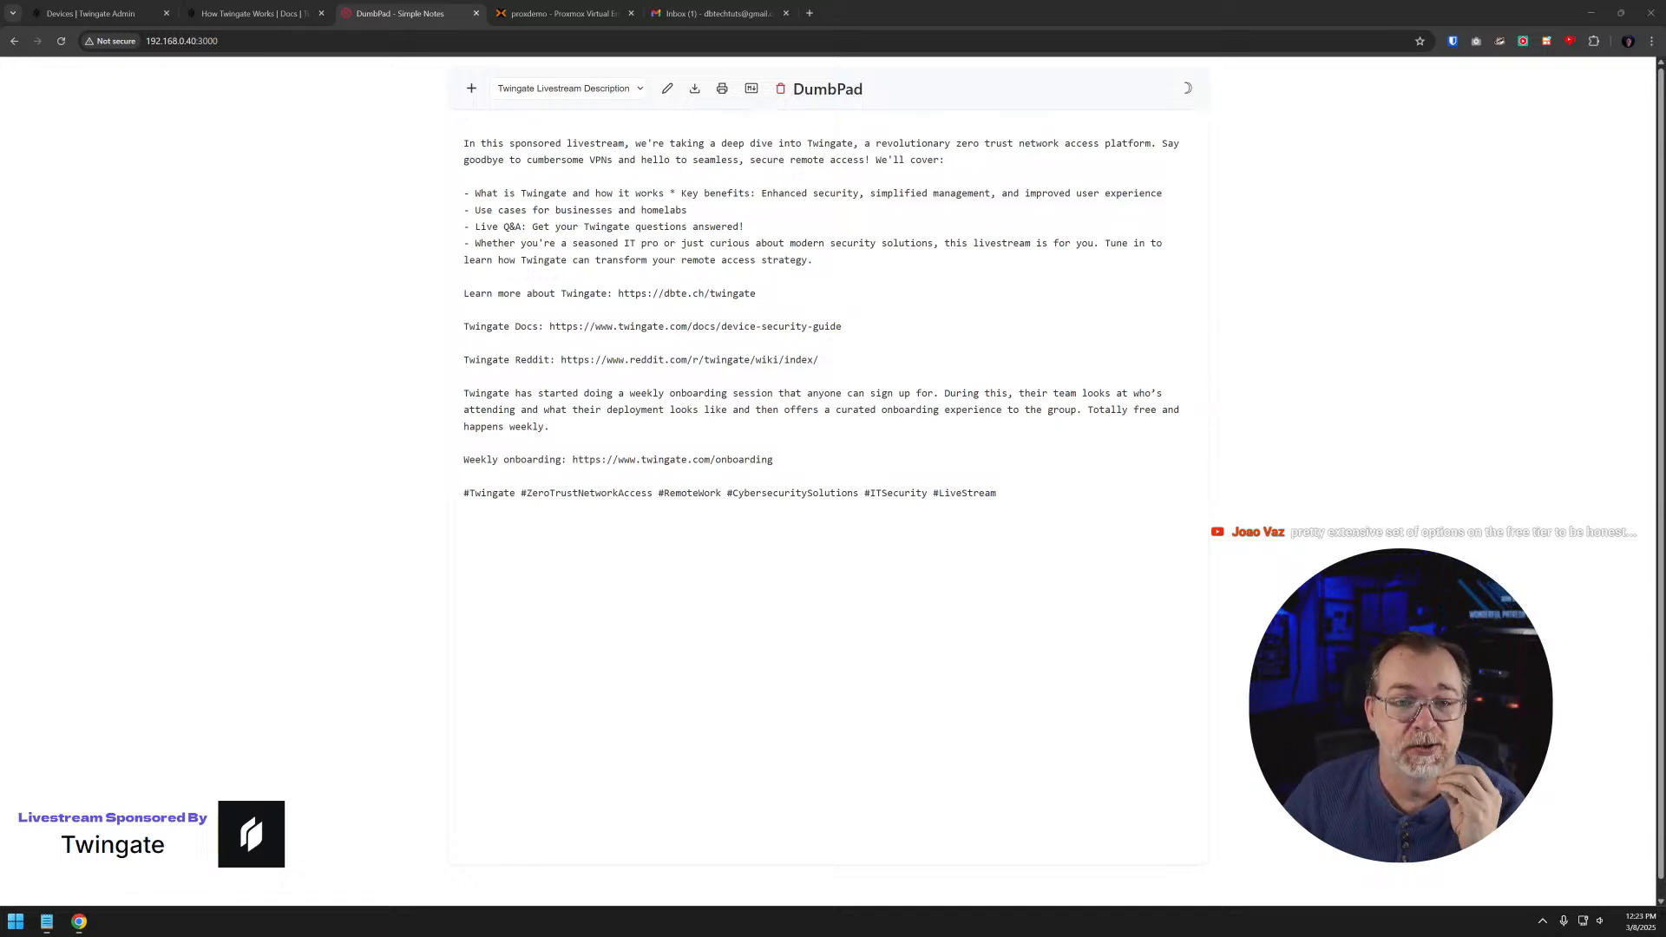
{"action": "left_click", "coordinate": [523, 92]}
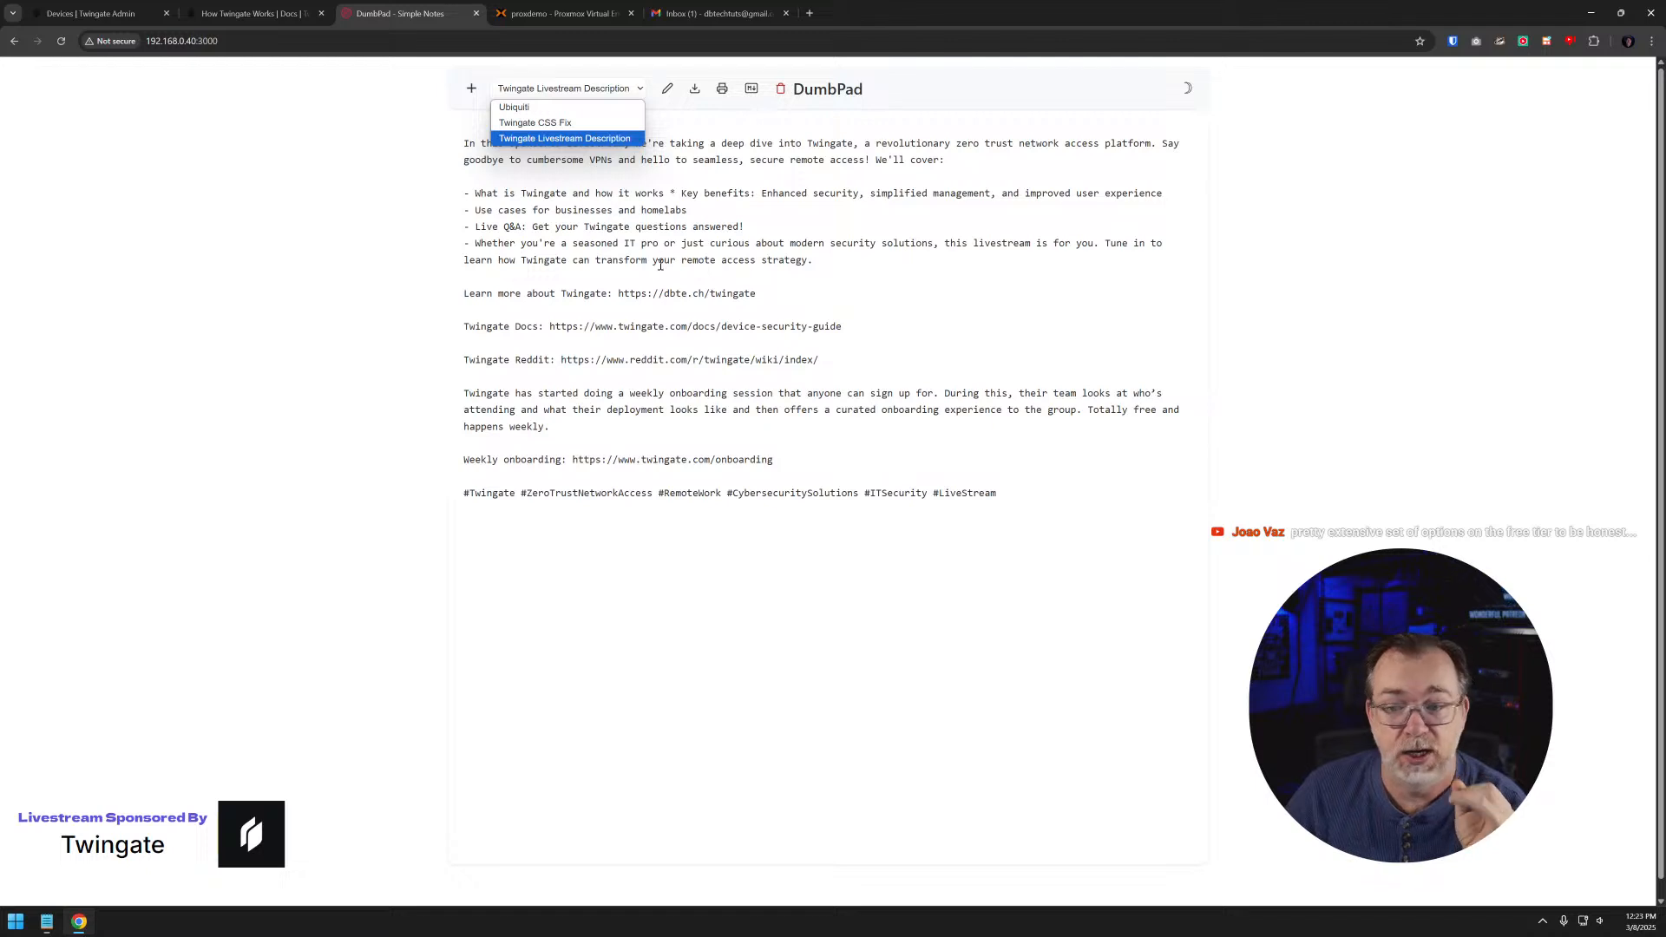
{"action": "left_click", "coordinate": [759, 347]}
{"action": "key", "text": "ctrl+a"}
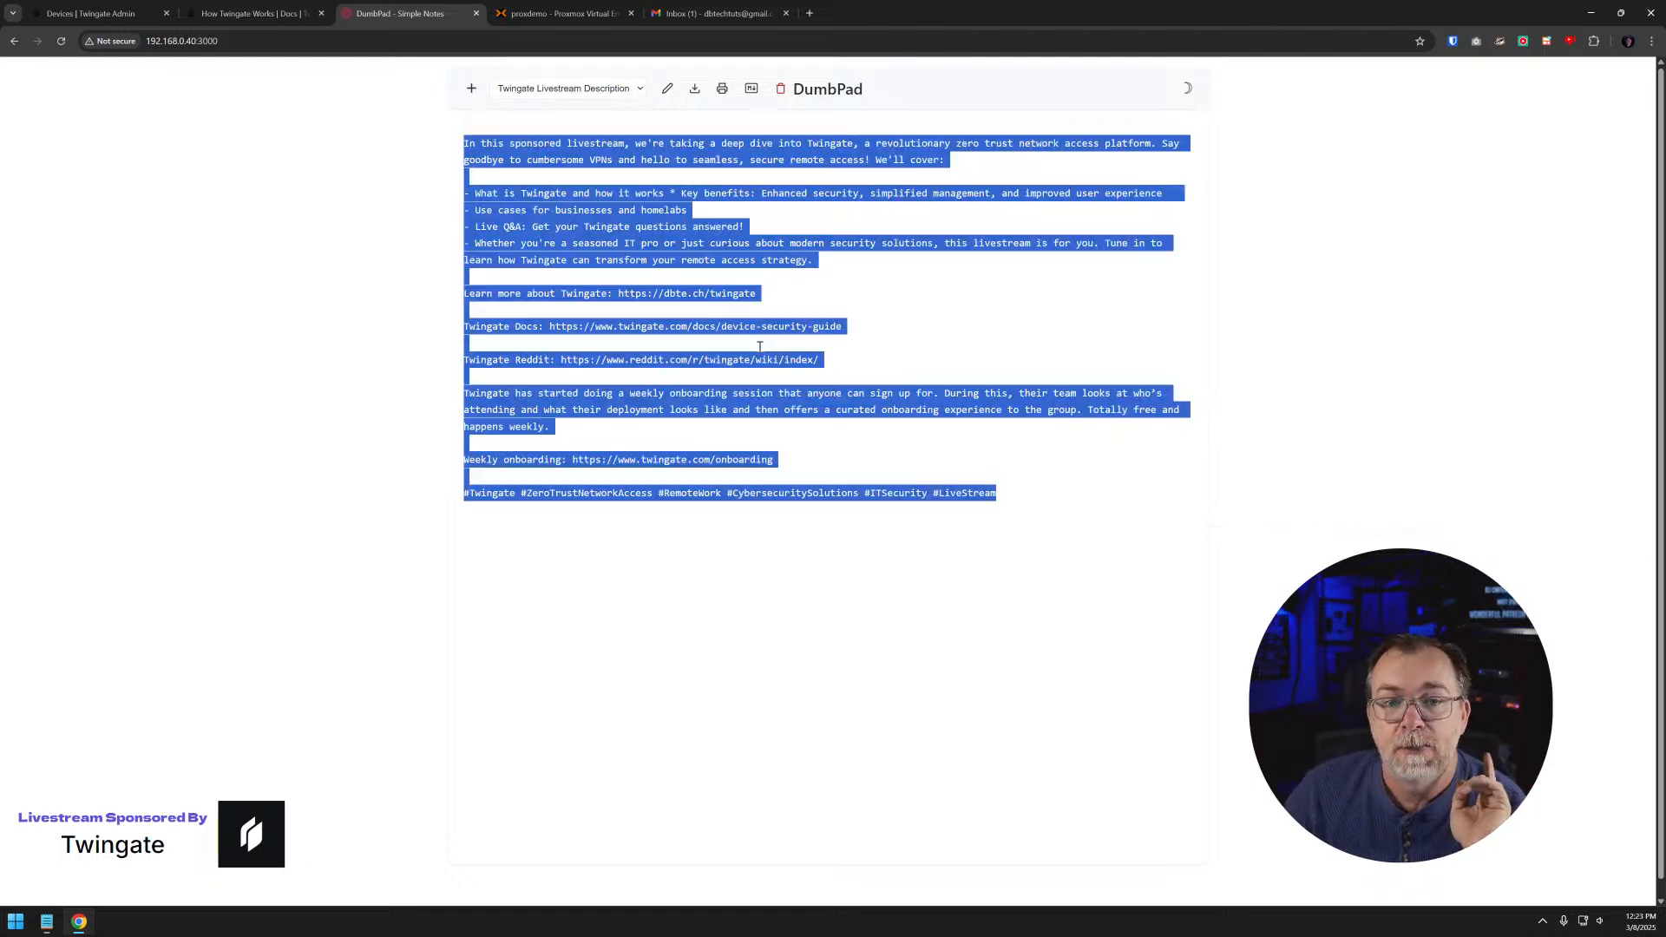
{"action": "left_click", "coordinate": [759, 347]}
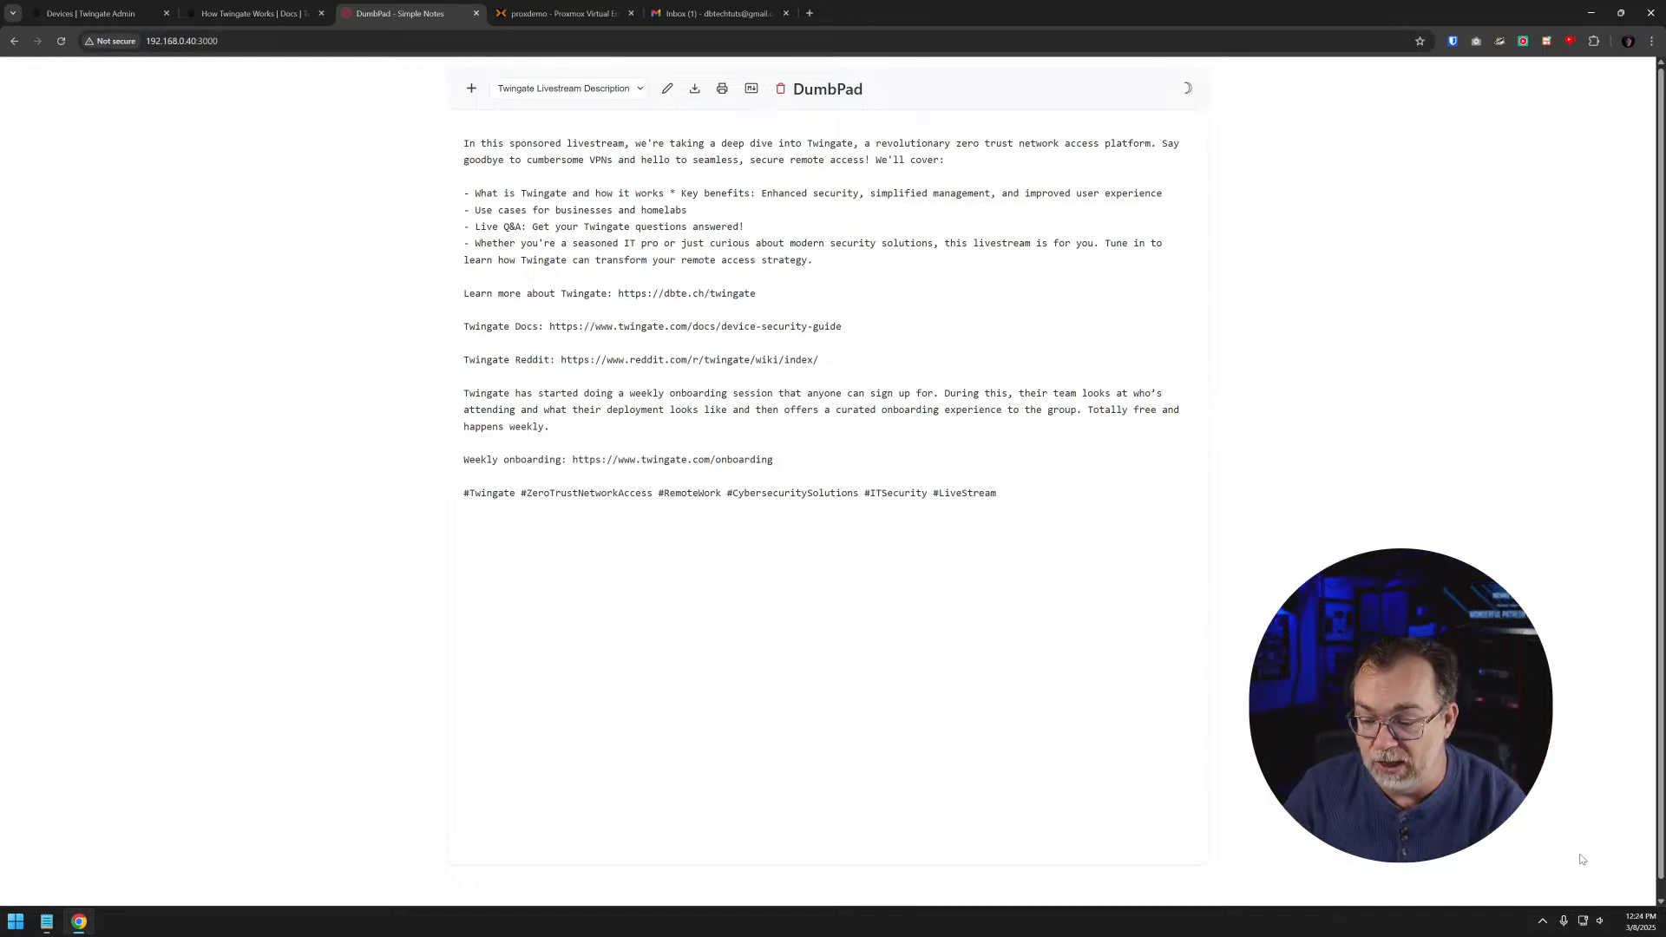
{"action": "left_click", "coordinate": [1542, 921]}
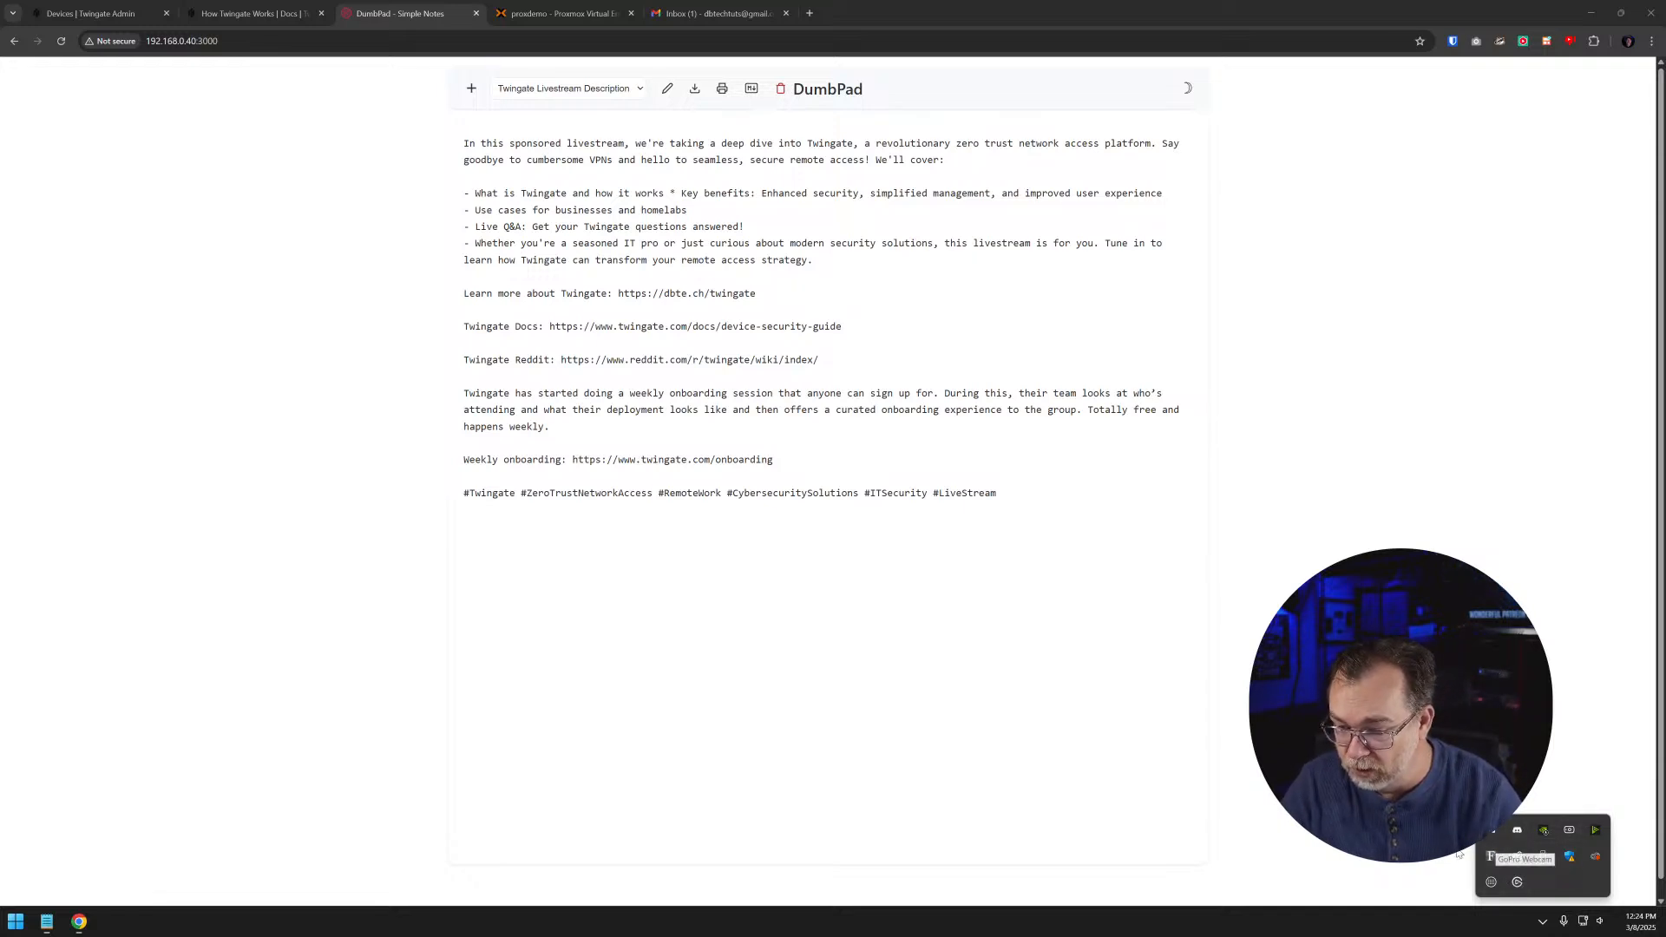
{"action": "left_click", "coordinate": [1115, 599]}
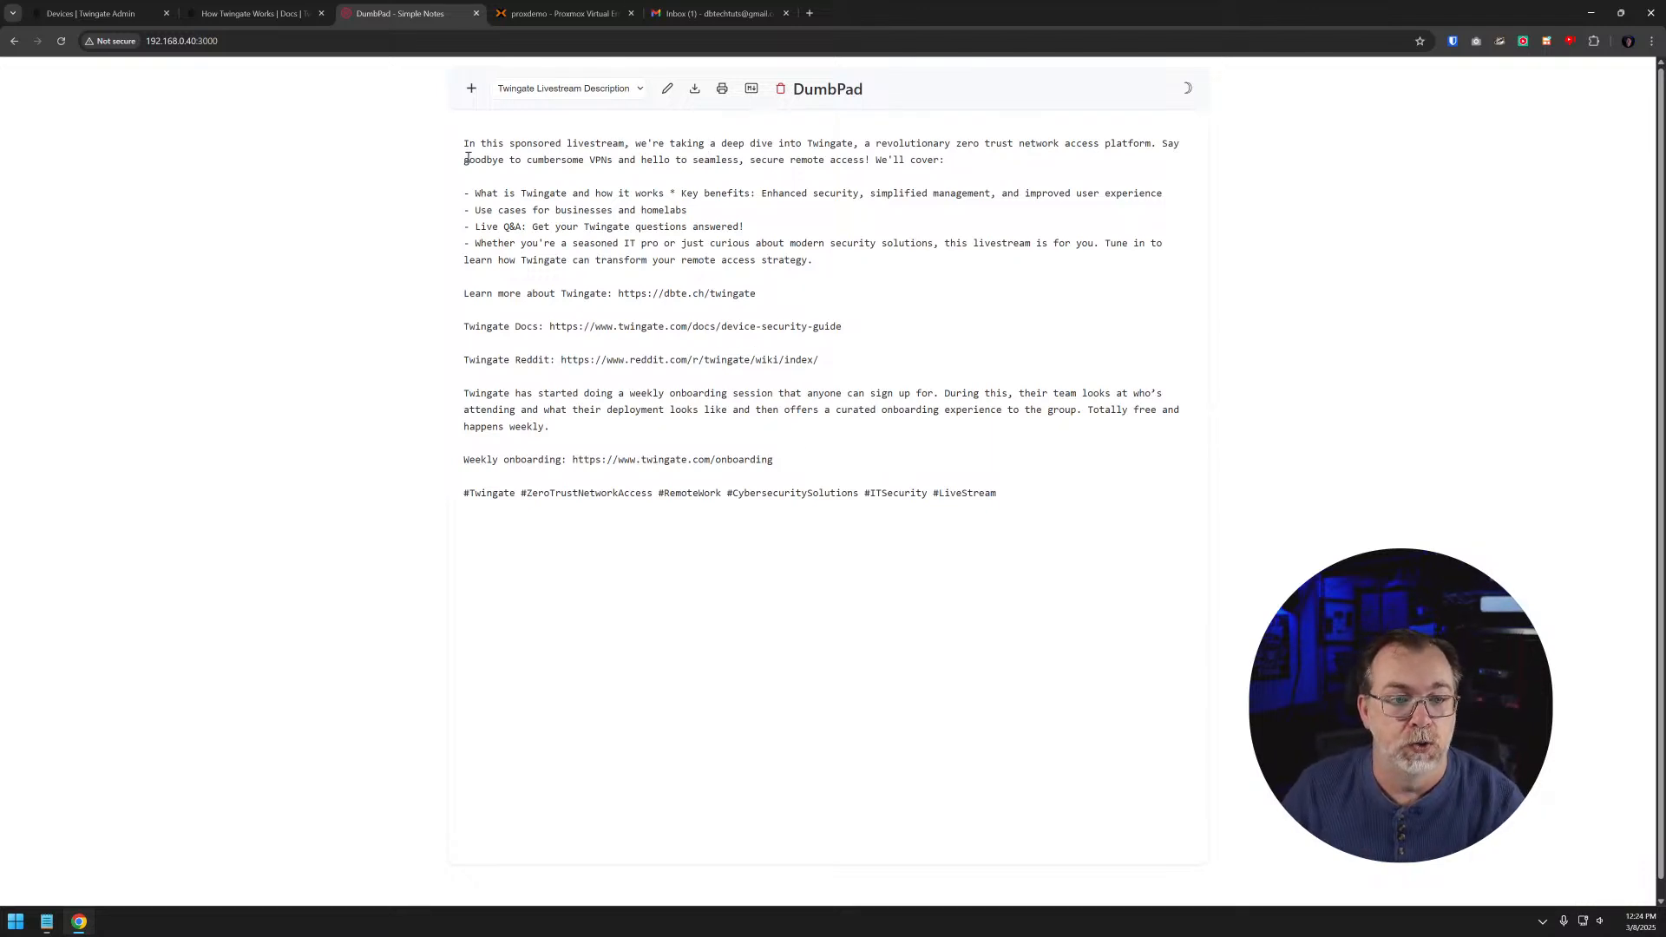
- Check the list of notepads in DumbPad for a new note, and open Notepad 4
{"action": "left_click", "coordinate": [551, 89]}
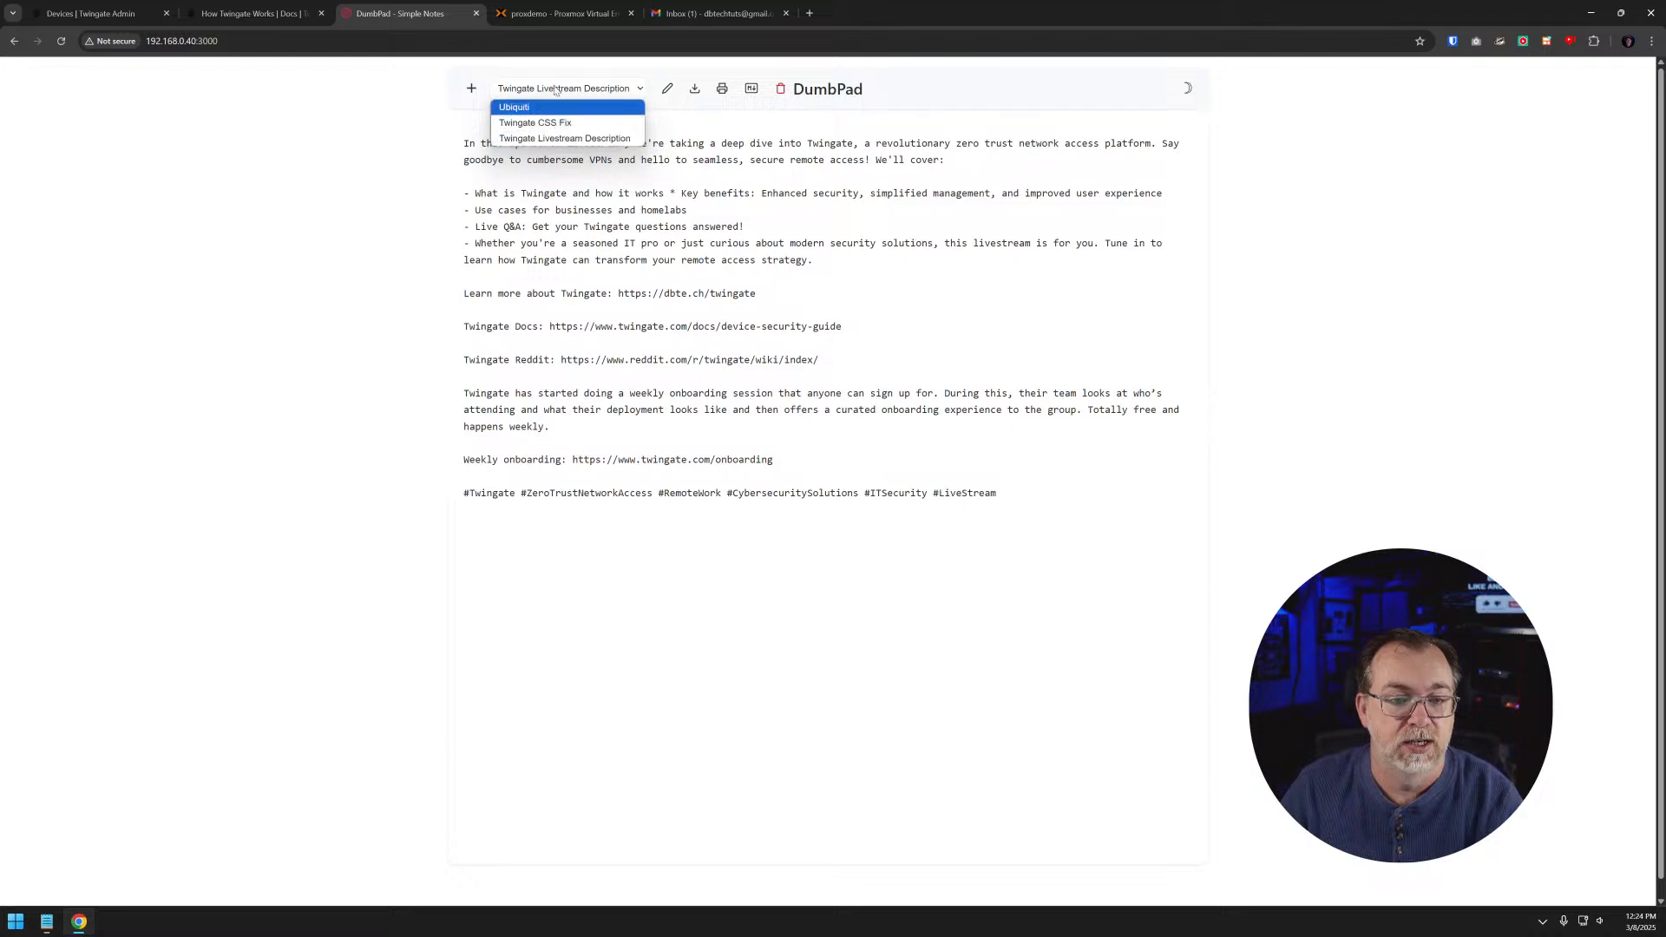
{"action": "left_click", "coordinate": [368, 157]}
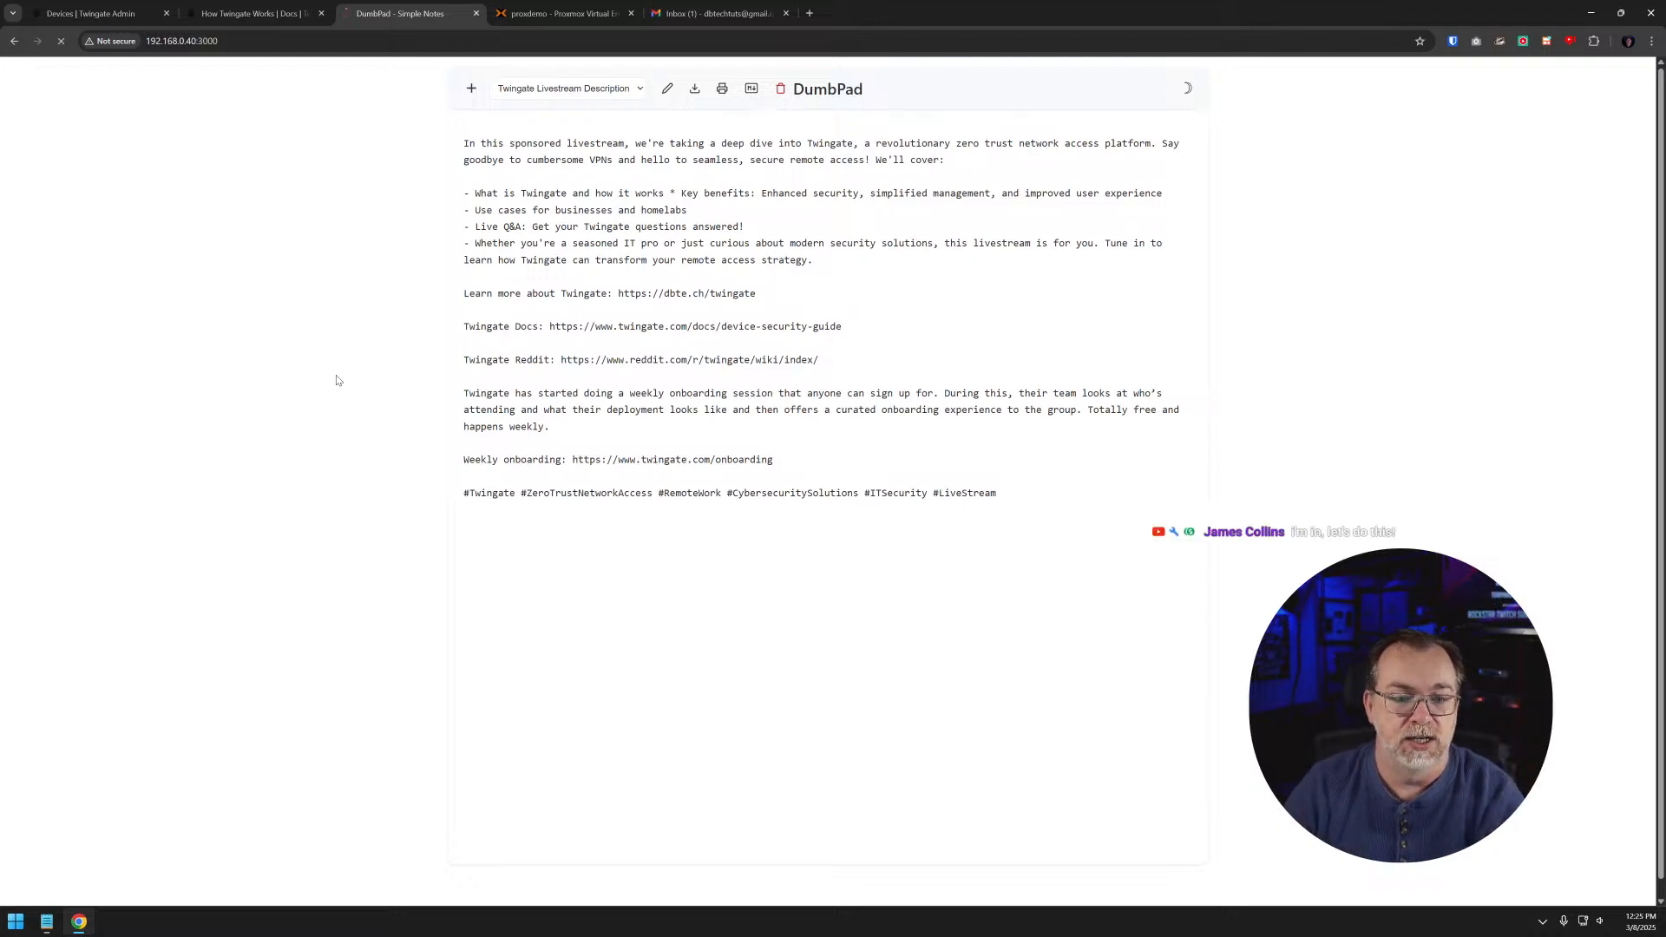
{"action": "left_click", "coordinate": [561, 90]}
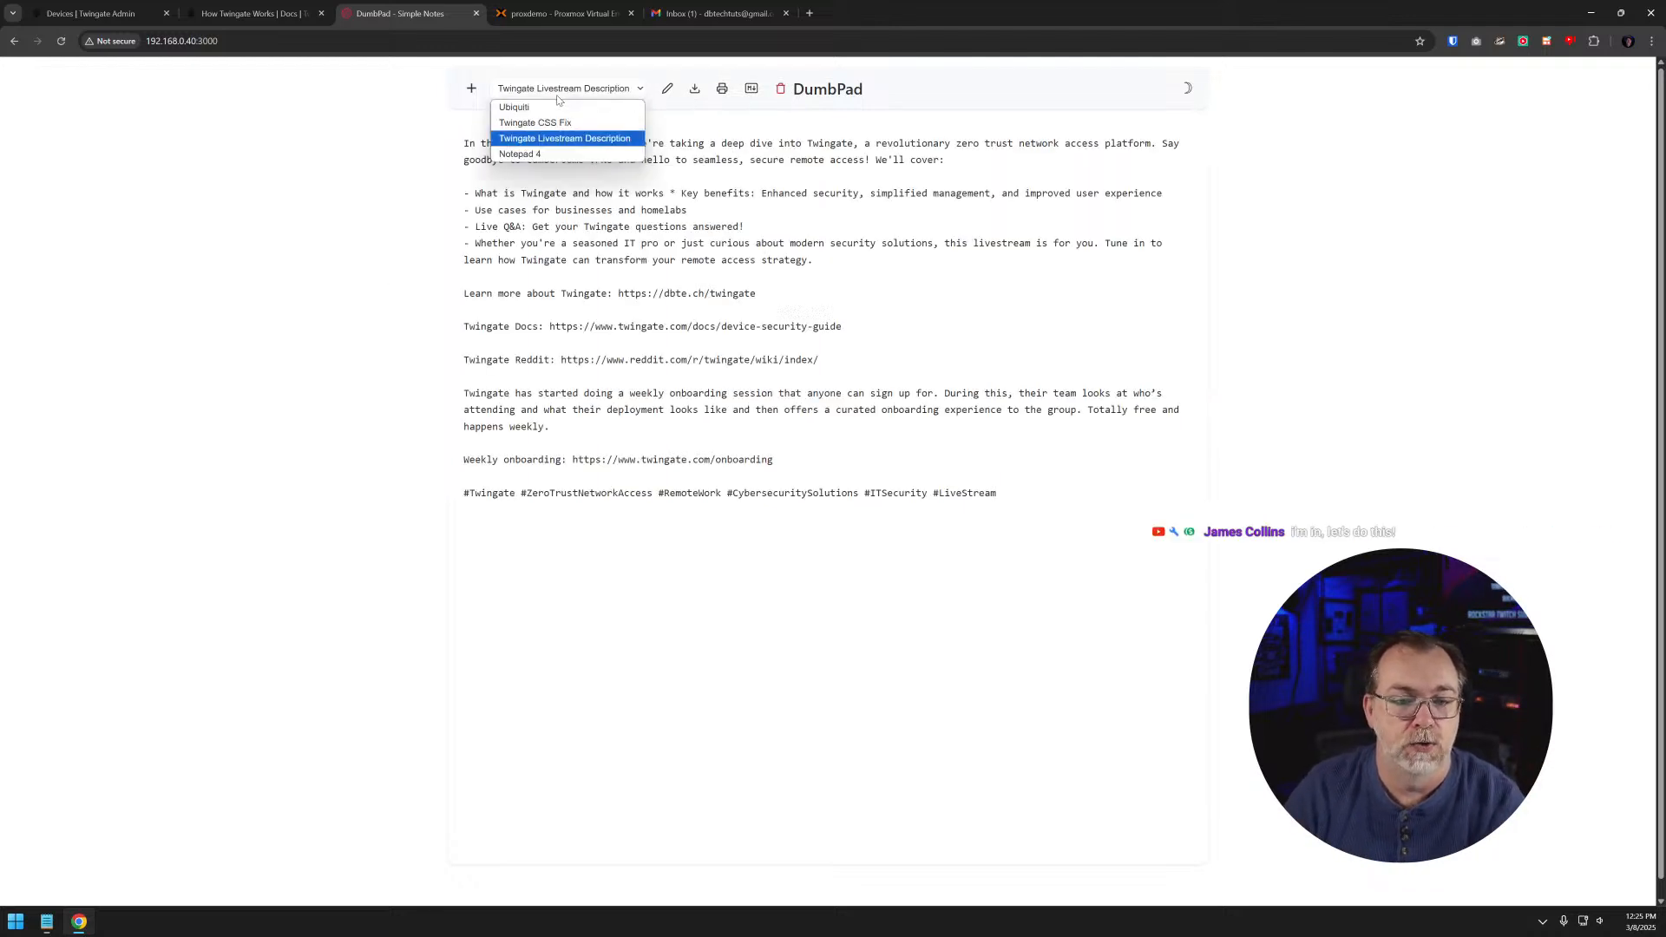
{"action": "left_click", "coordinate": [521, 154]}
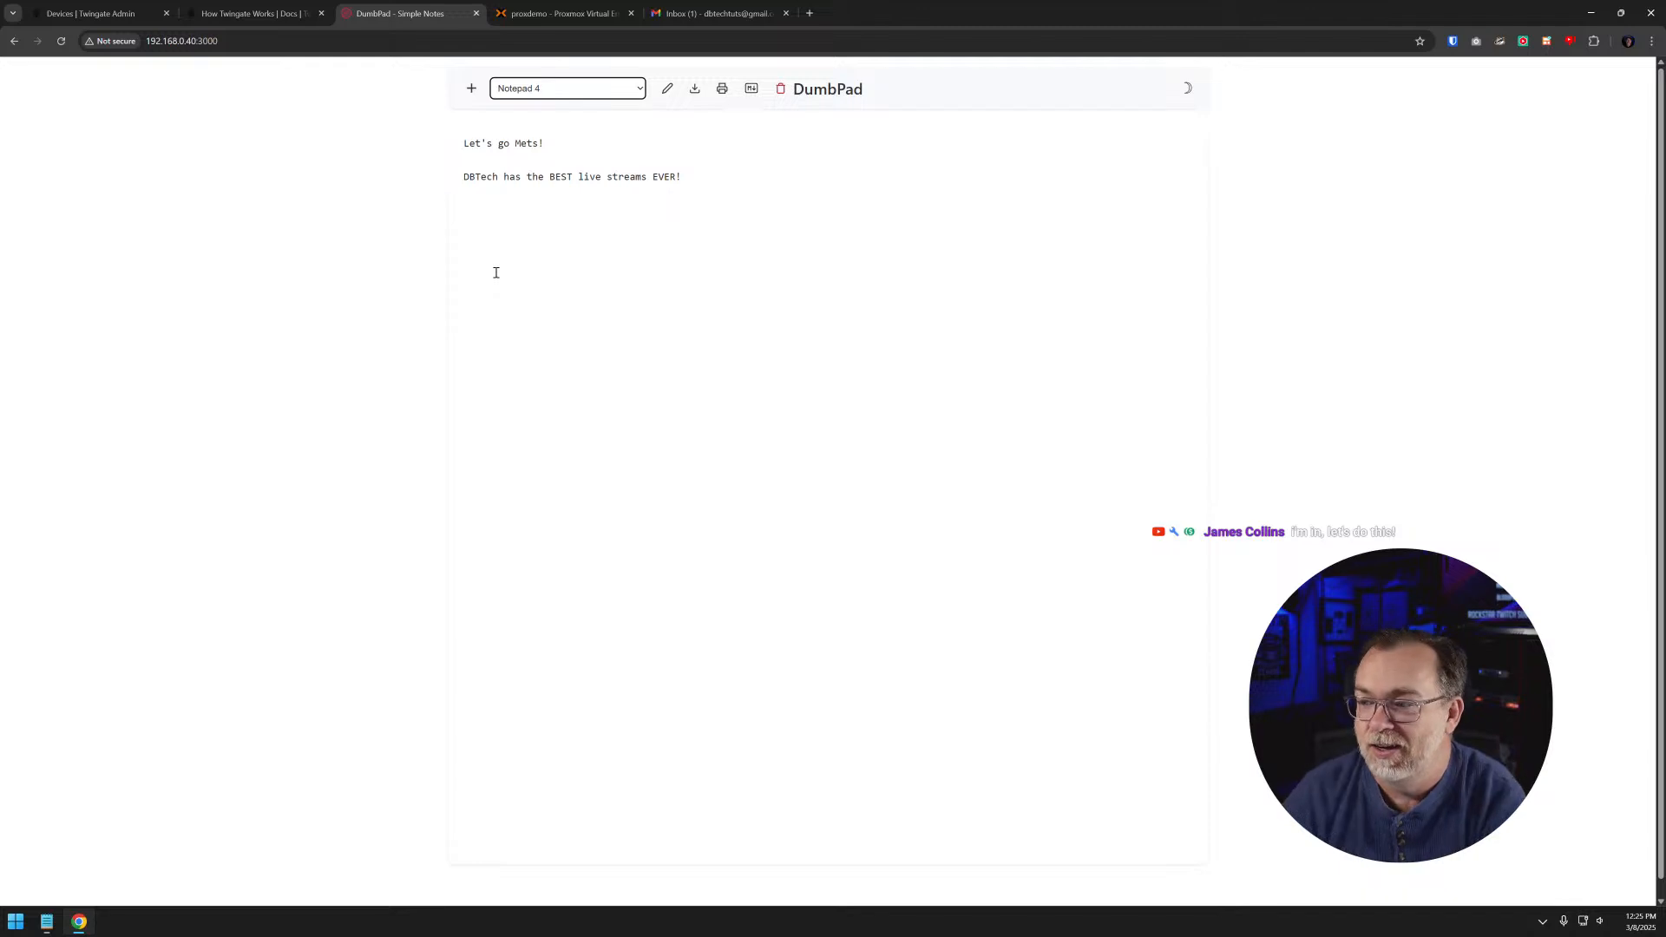
- Enlarge the DumbPad page and read the text in Notepad 4, reloading the page to check for new lines
{"action": "key", "text": "ctrl+plus"}
{"action": "key", "text": "ctrl+plus"}
{"action": "key", "text": "ctrl+plus"}
{"action": "key", "text": "ctrl+plus"}
{"action": "left_click", "coordinate": [473, 289]}
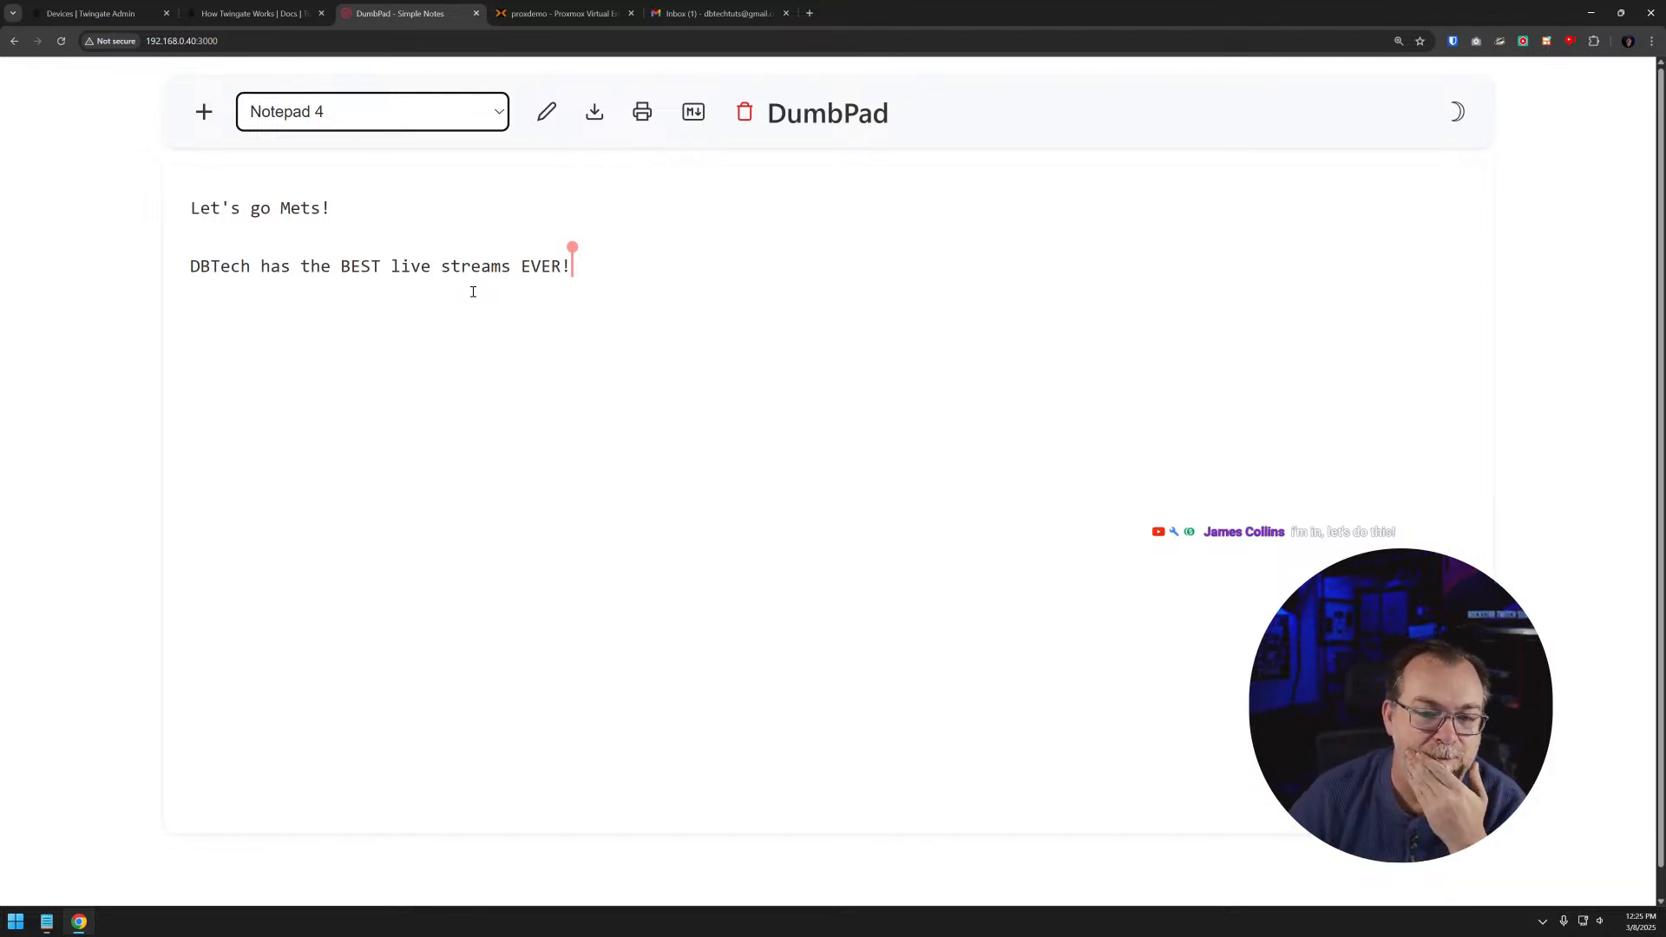
{"action": "left_click", "coordinate": [623, 353]}
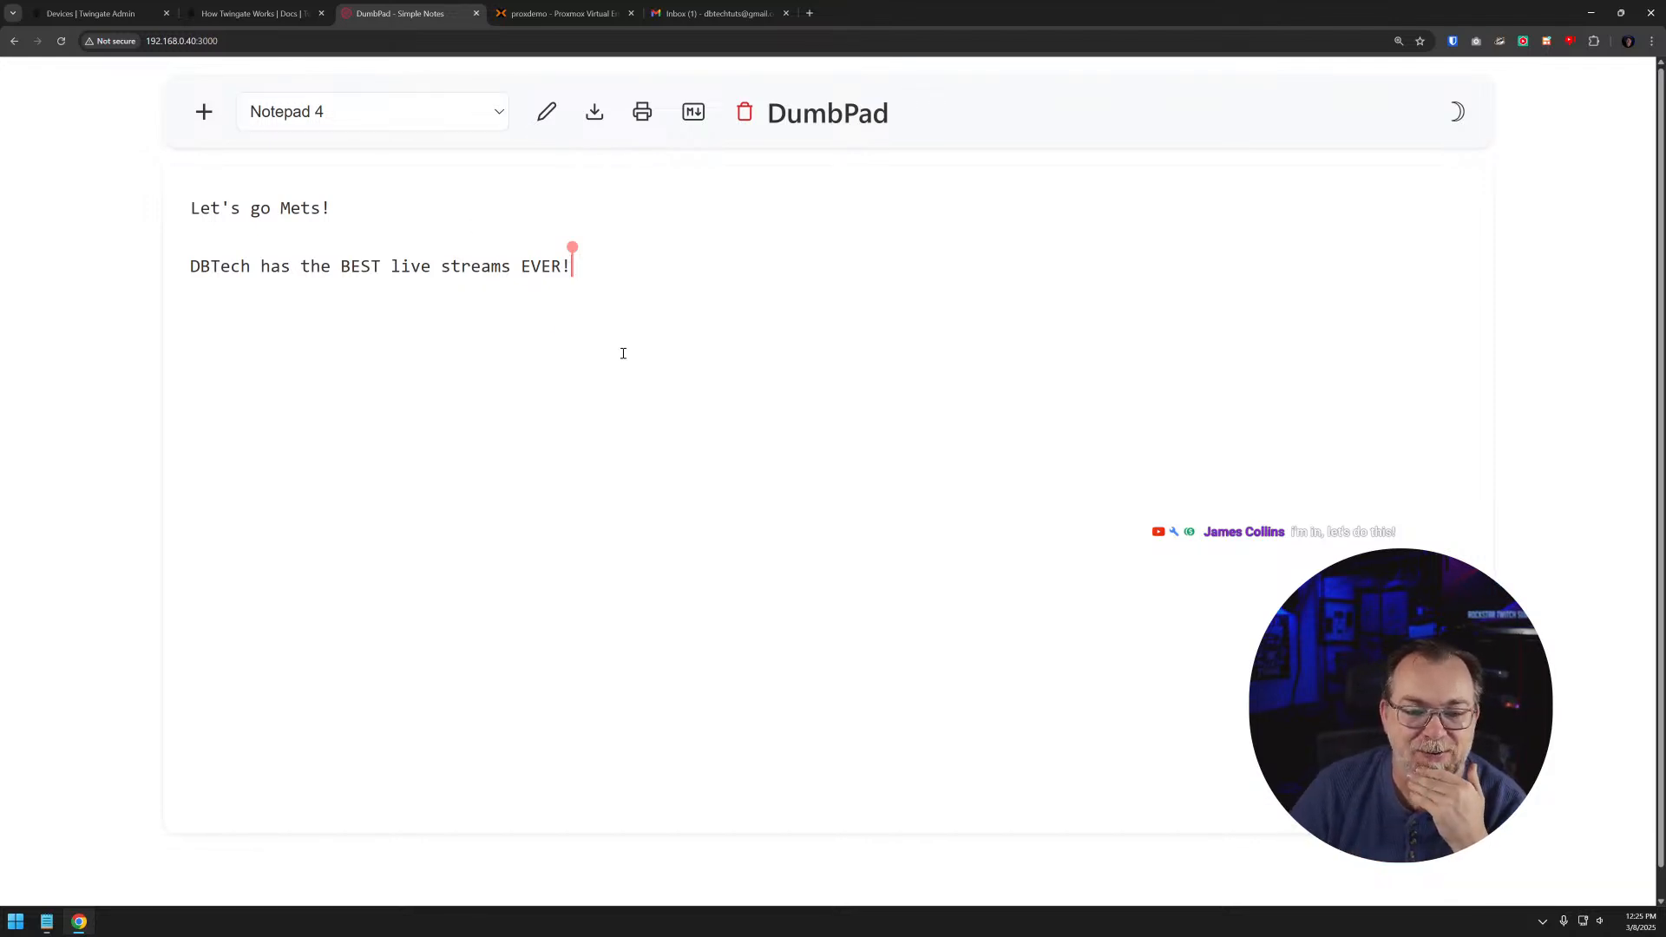
{"action": "left_click", "coordinate": [62, 43]}
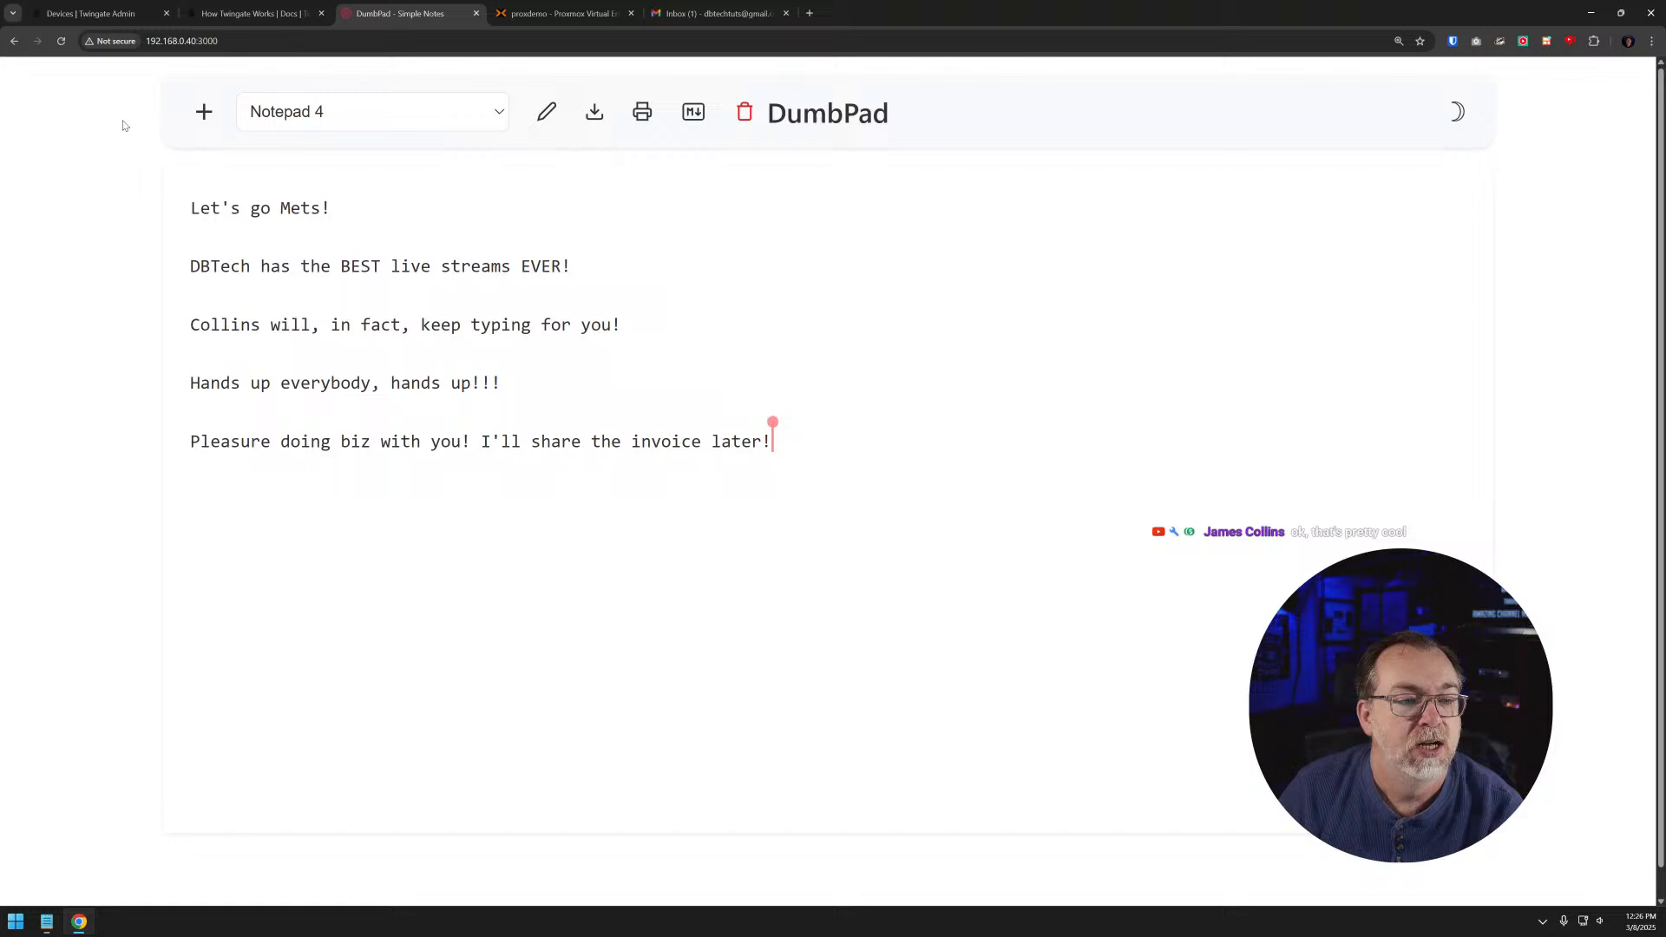
- Switch to Twingate Admin and block the remote user's Windows desktop in the device list
{"action": "left_click", "coordinate": [104, 13]}
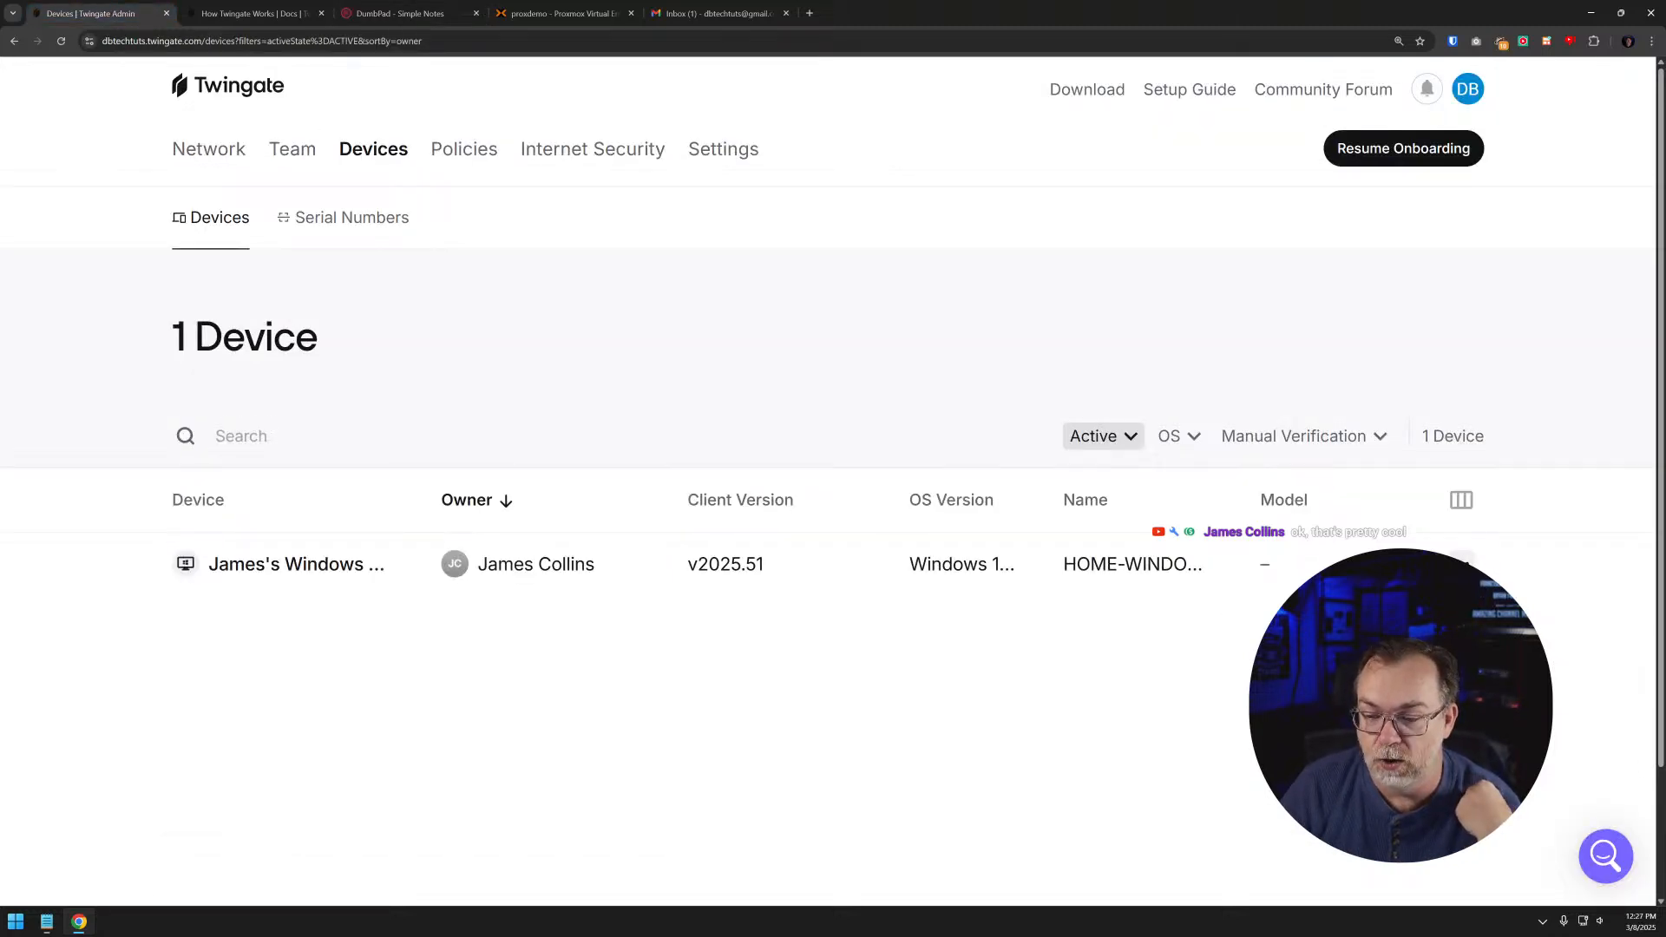
{"action": "left_click", "coordinate": [1423, 642]}
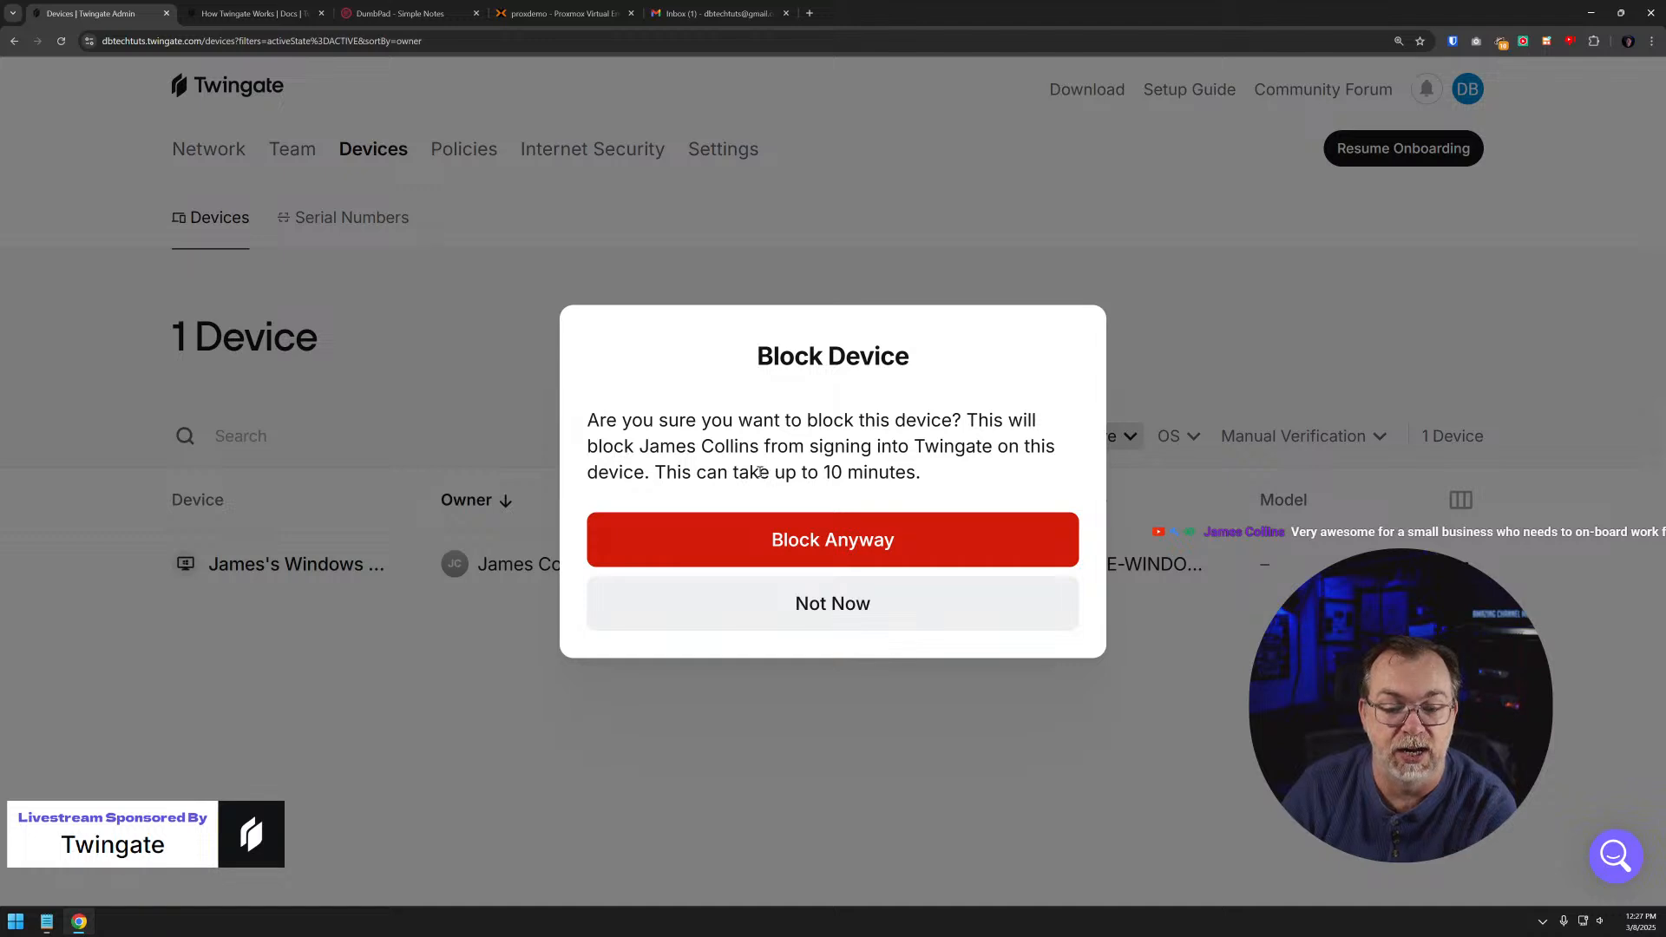
{"action": "left_click", "coordinate": [809, 533]}
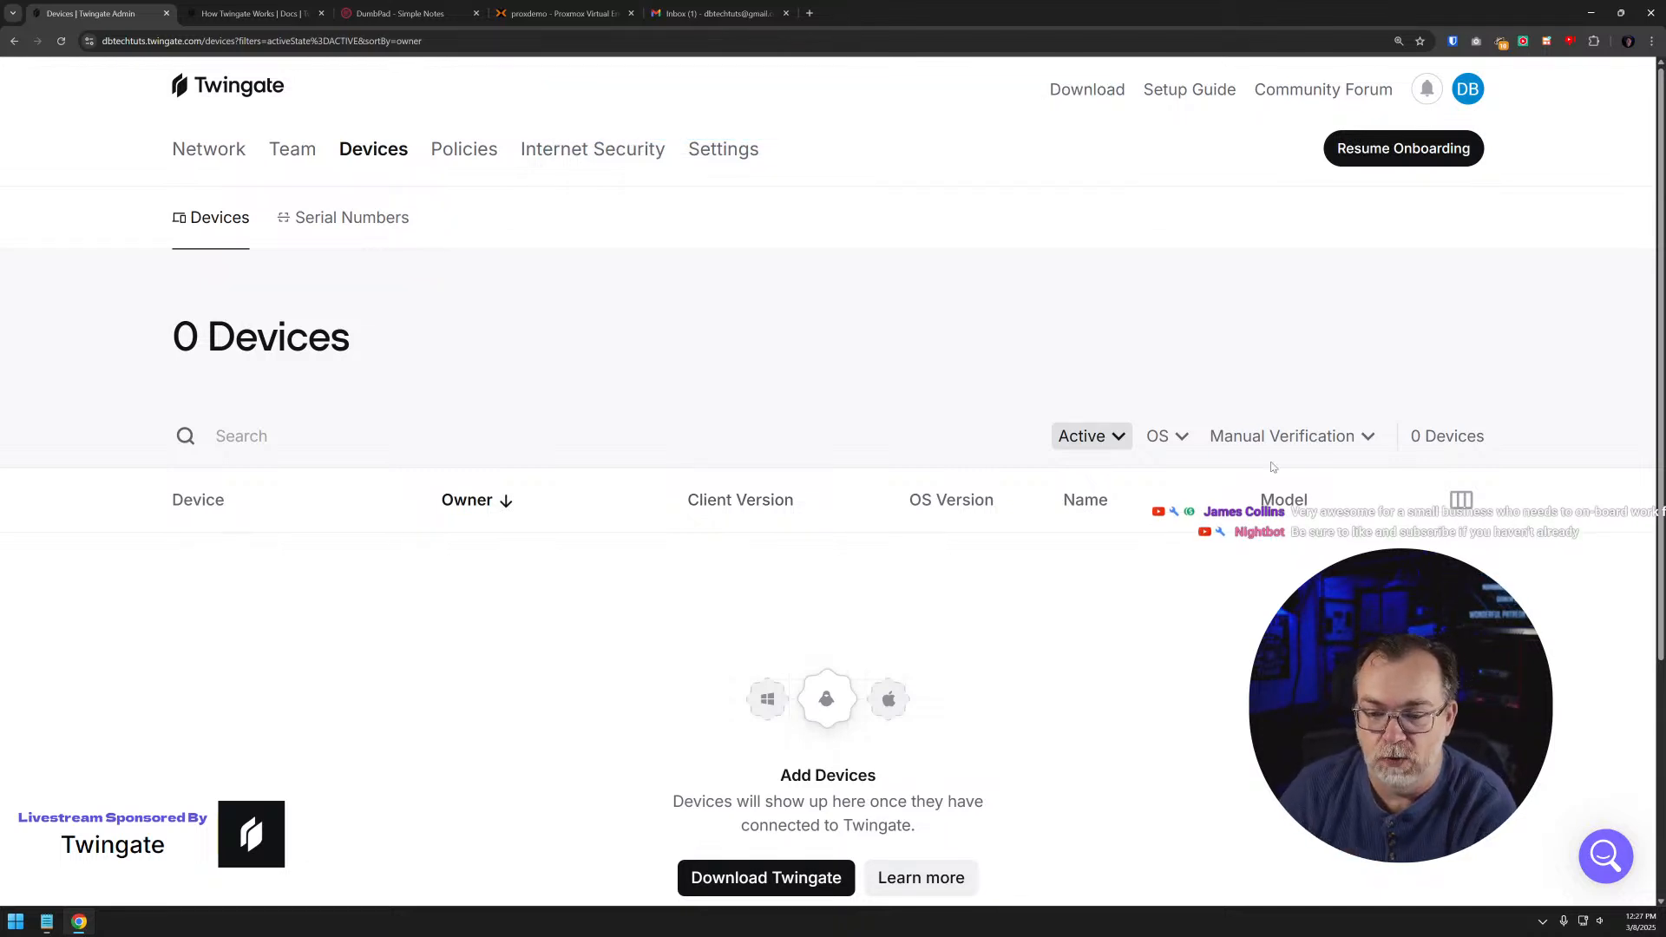
- Filter the device list to include both Active and Blocked devices, and open the details of the blocked Windows desktop
{"action": "left_click", "coordinate": [1062, 440]}
{"action": "left_click", "coordinate": [1015, 603]}
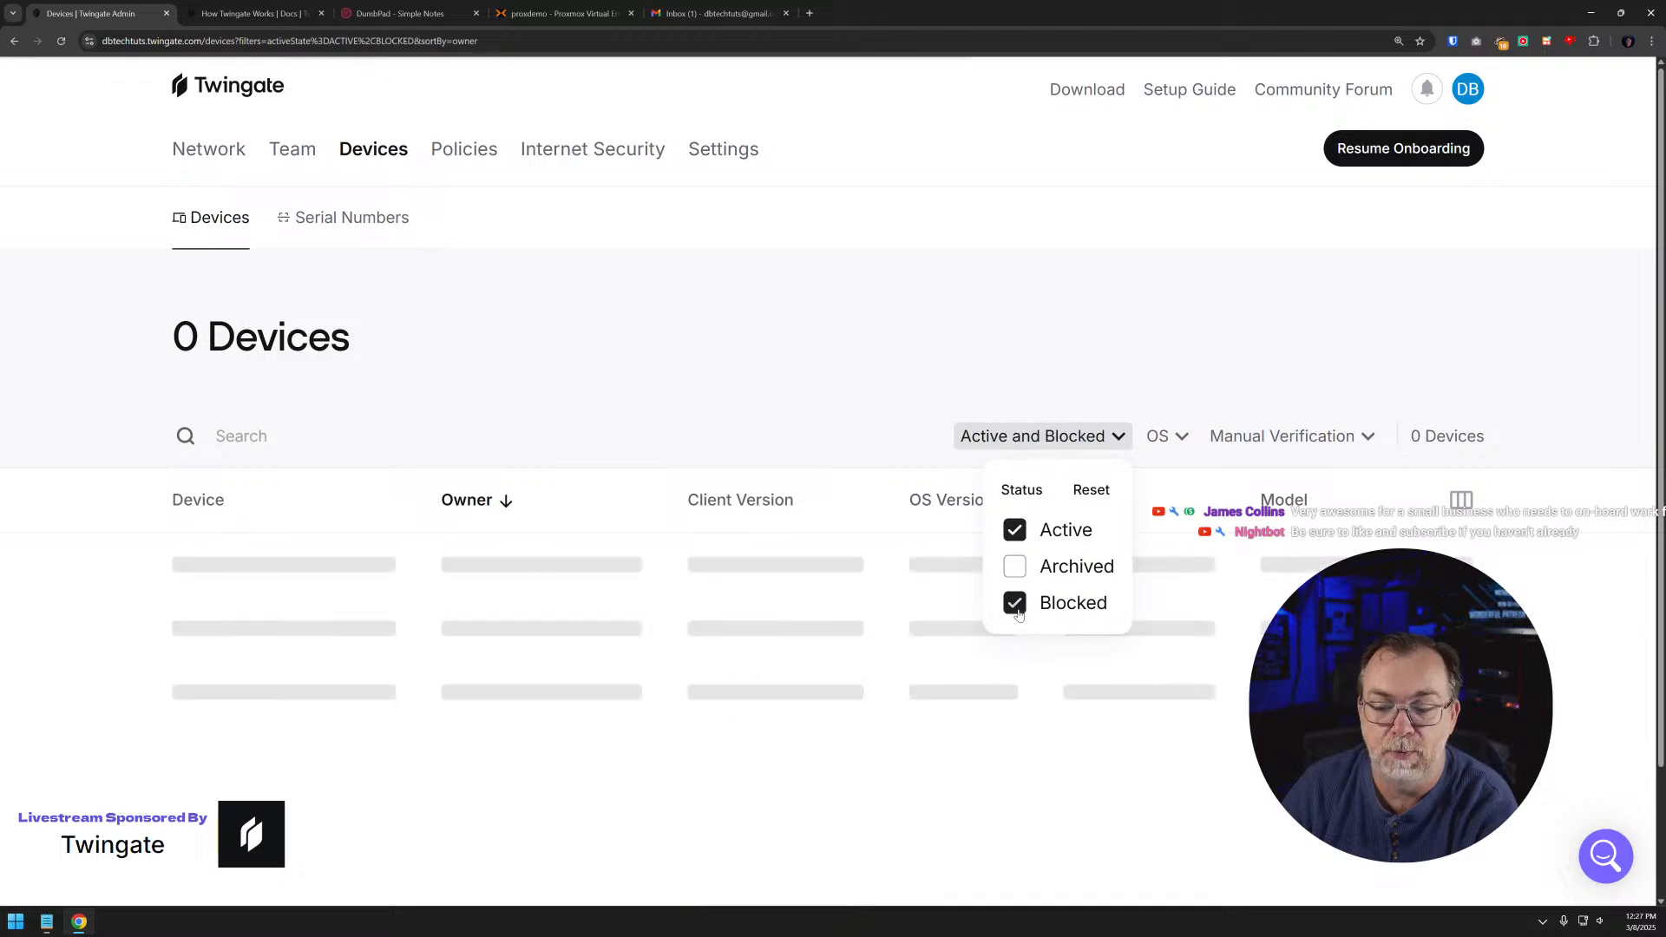
{"action": "left_click", "coordinate": [979, 730]}
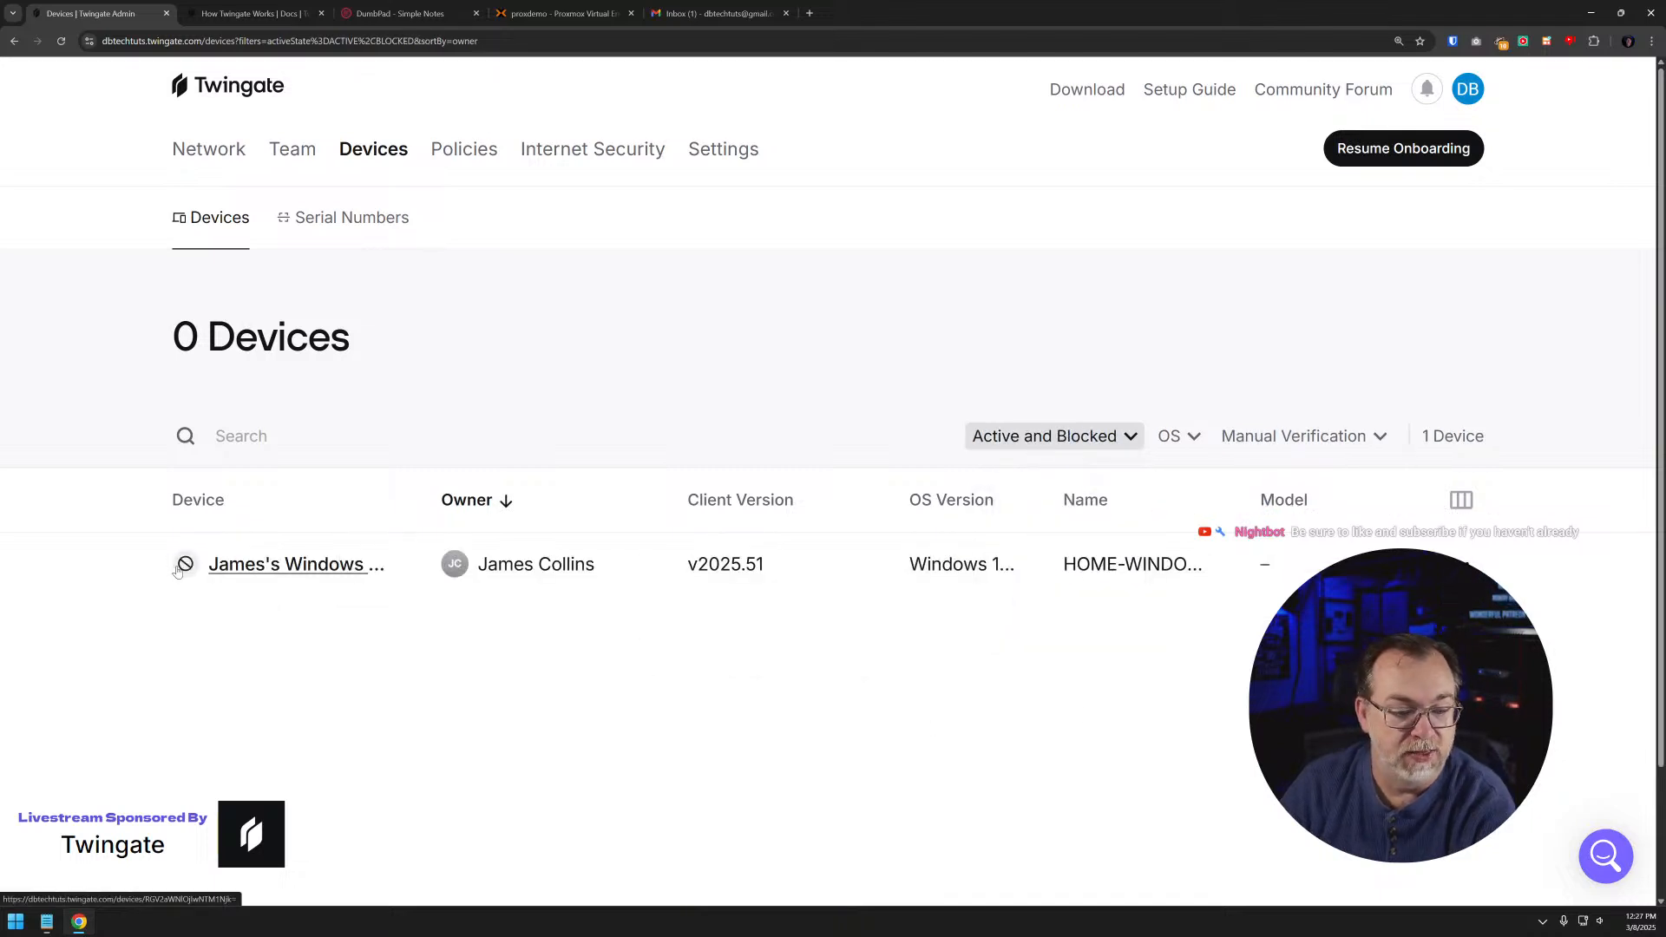
{"action": "mouse_move", "coordinate": [183, 566]}
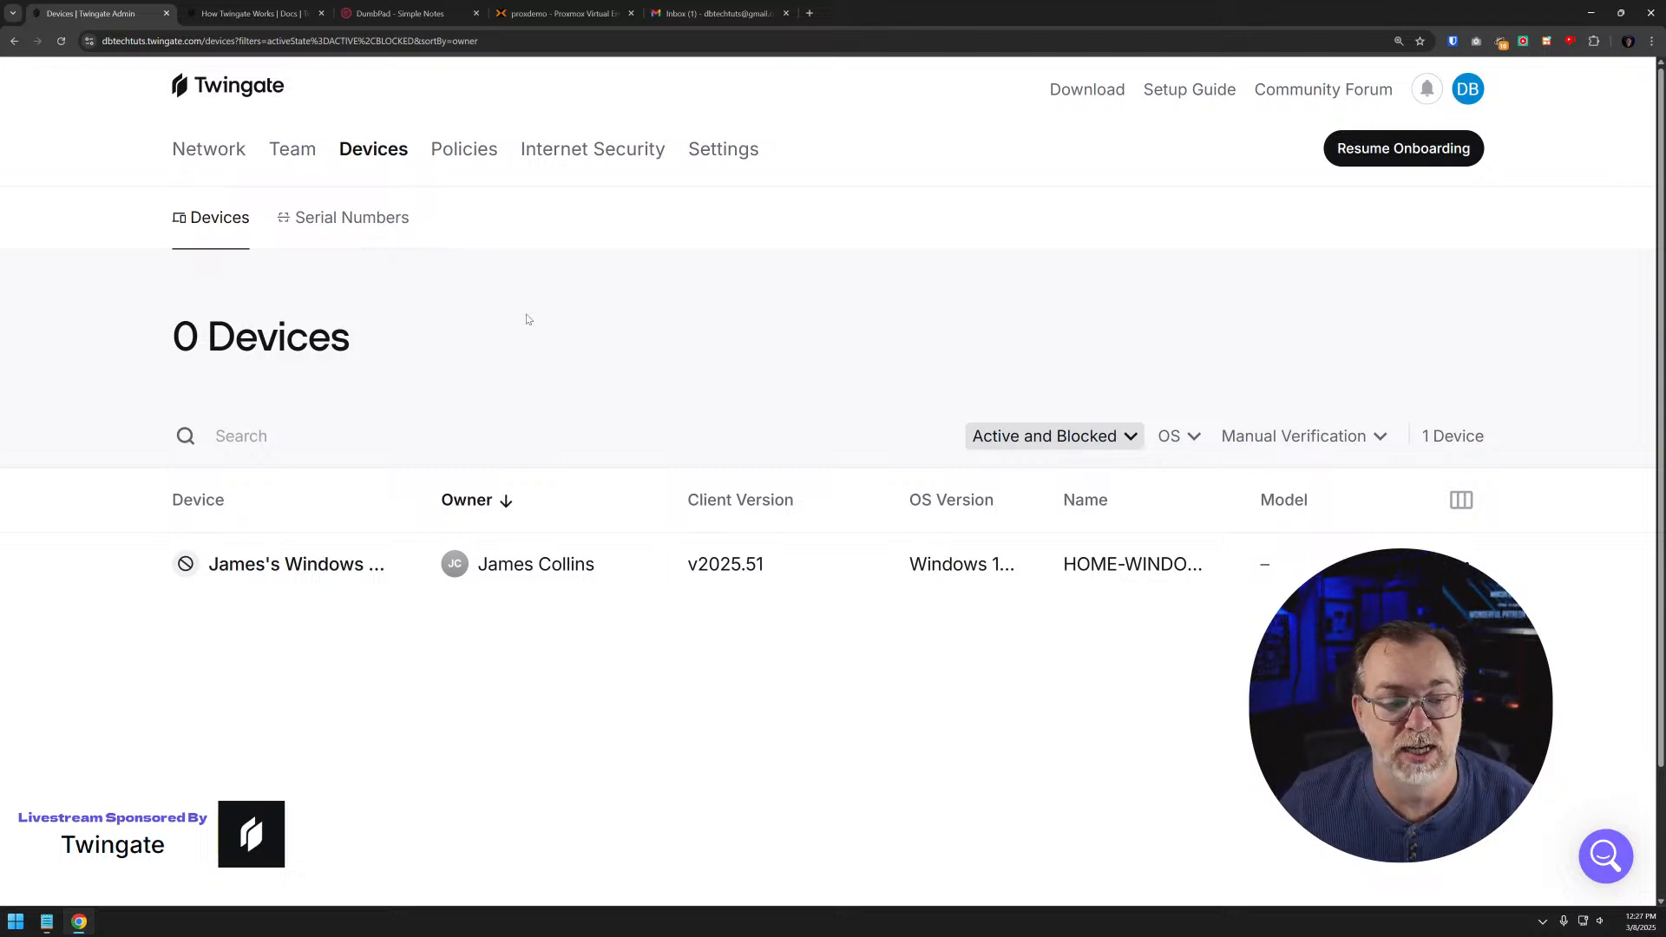
{"action": "left_click", "coordinate": [260, 564]}
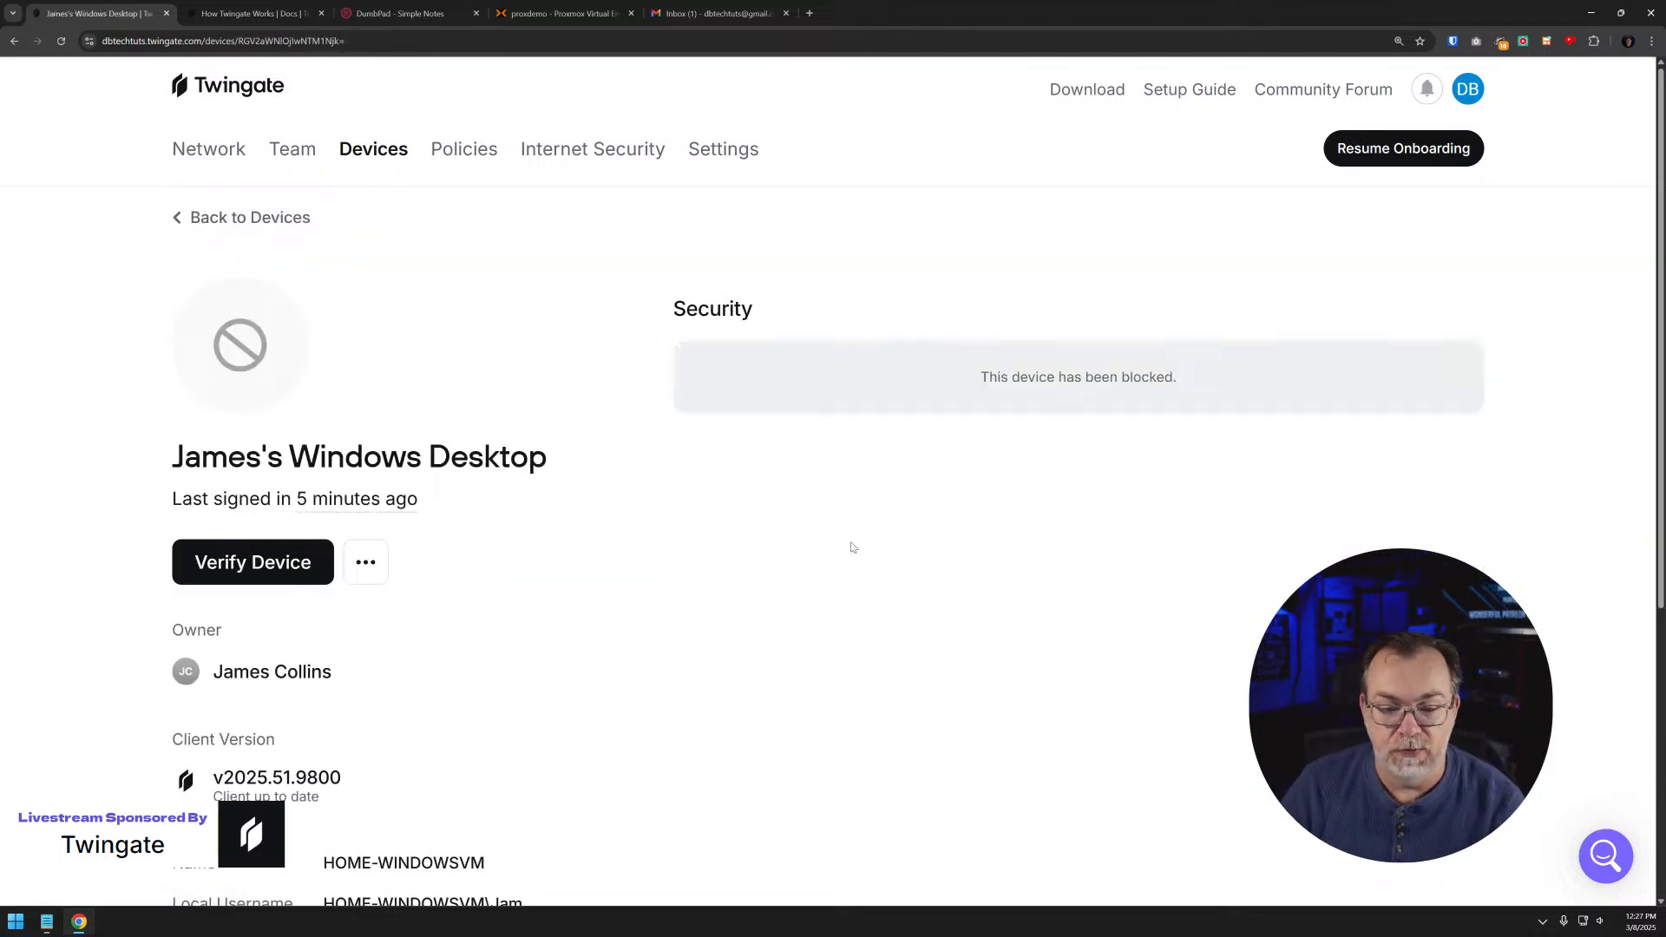
- Unblock the remote user's Windows desktop and return to the device list
{"action": "left_click", "coordinate": [365, 562]}
{"action": "left_click", "coordinate": [261, 666]}
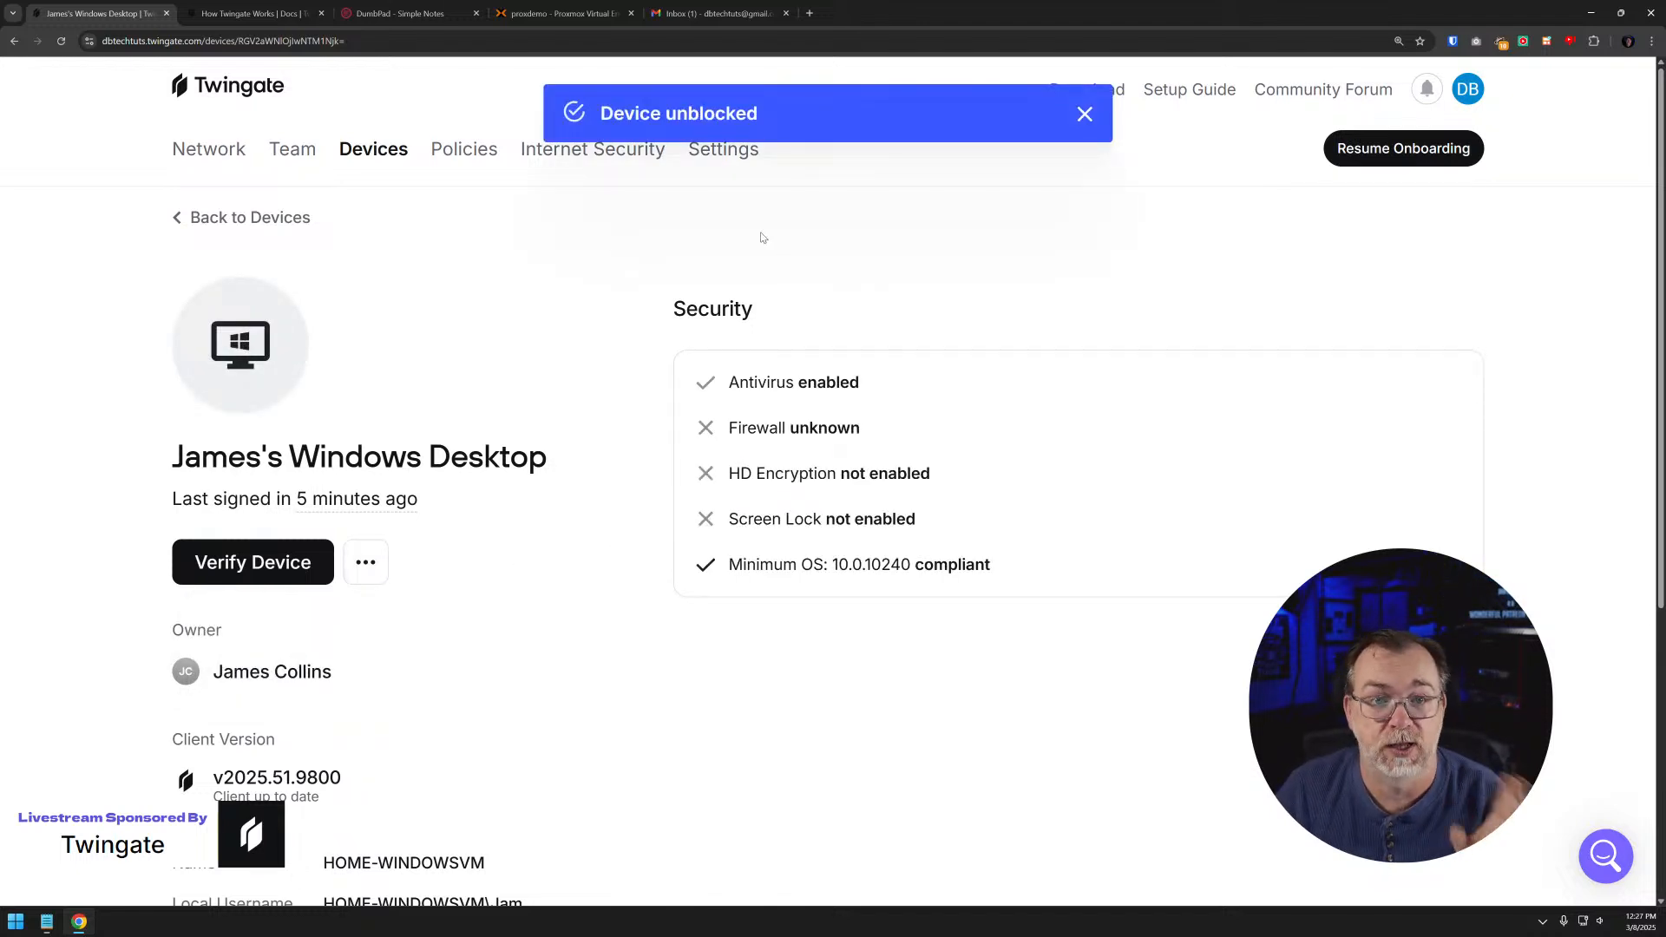
{"action": "left_click", "coordinate": [296, 218]}
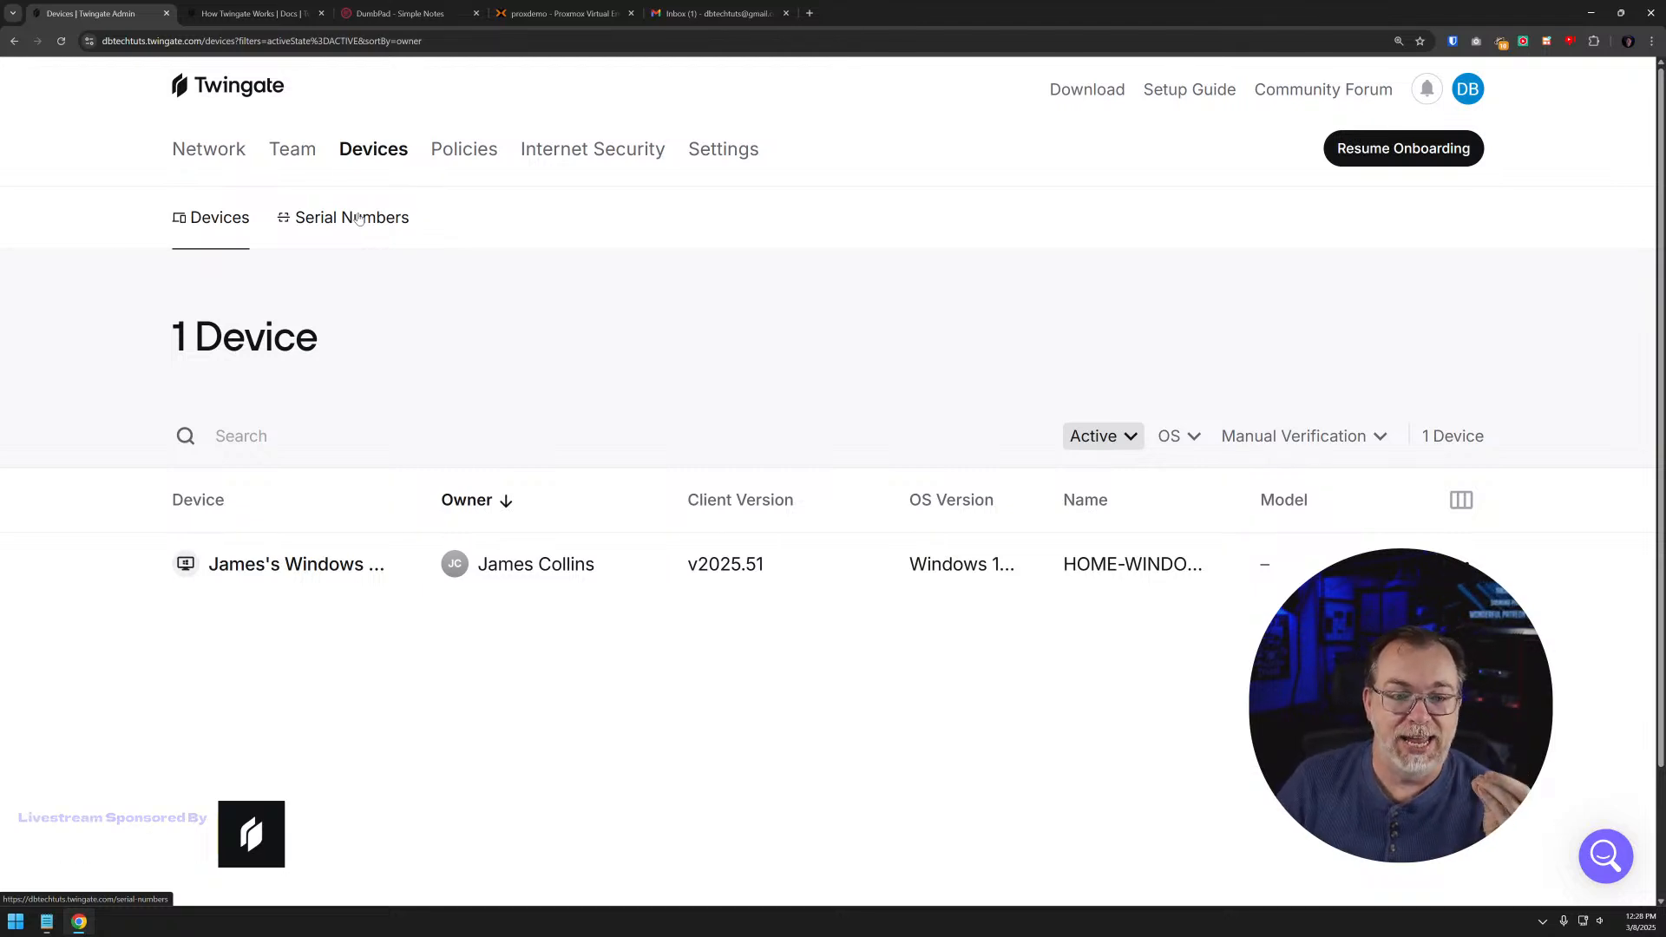
- Look at the team's user list and the Invite User form, leaving the form without sending an invitation
{"action": "left_click", "coordinate": [305, 150]}
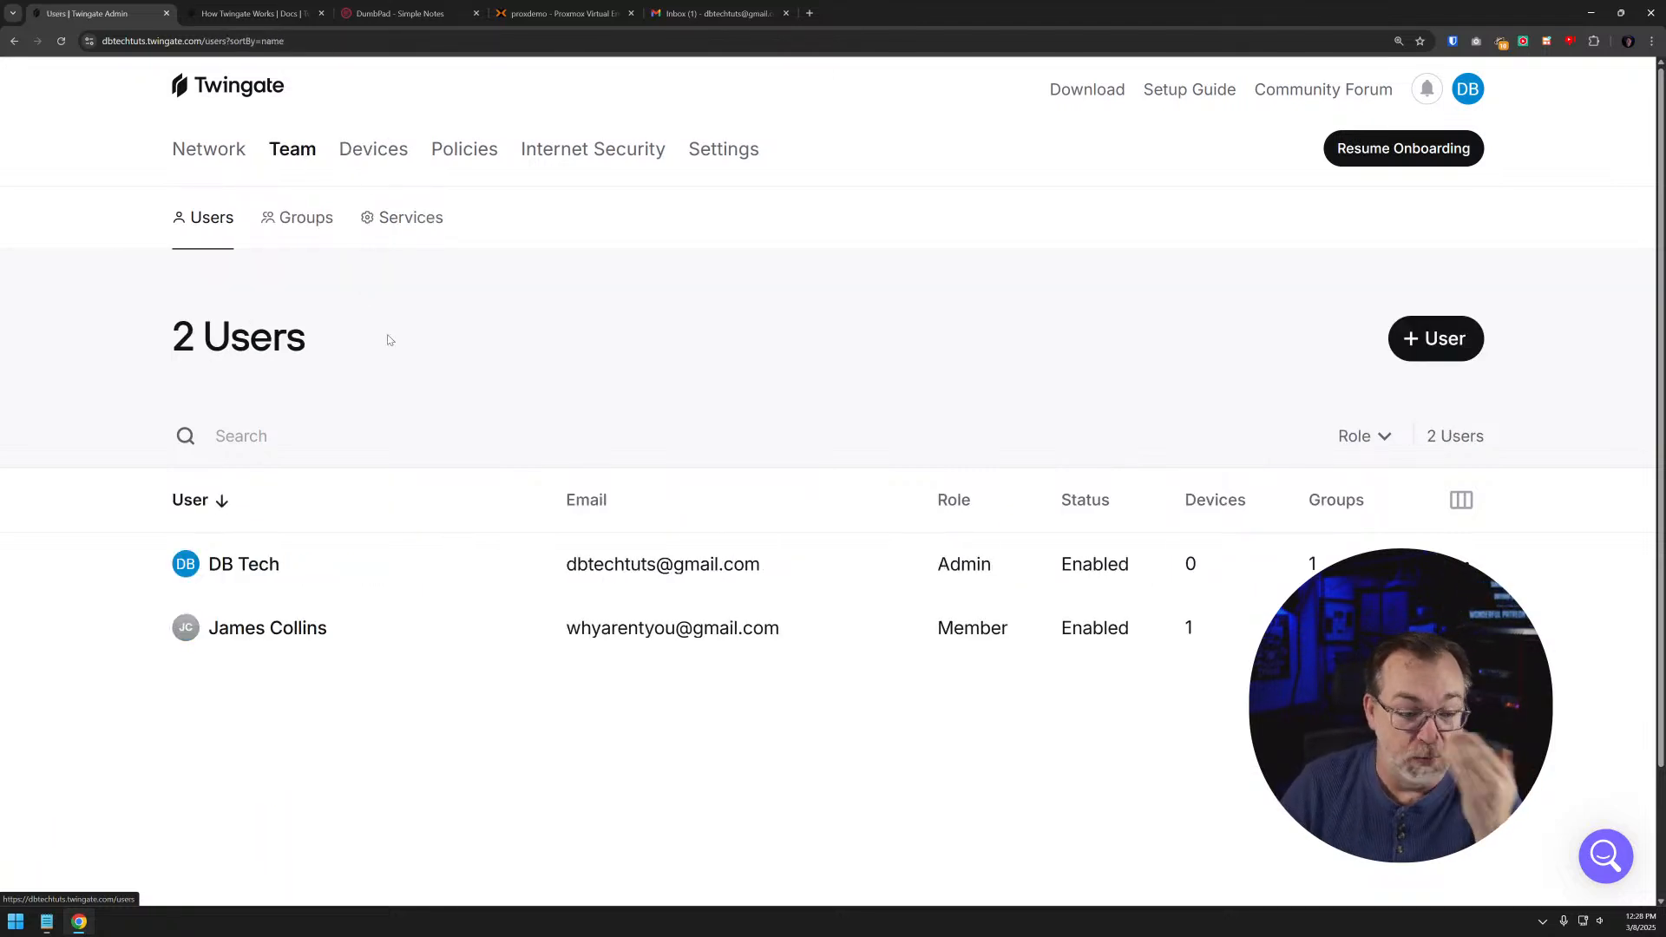
{"action": "left_click", "coordinate": [1424, 341]}
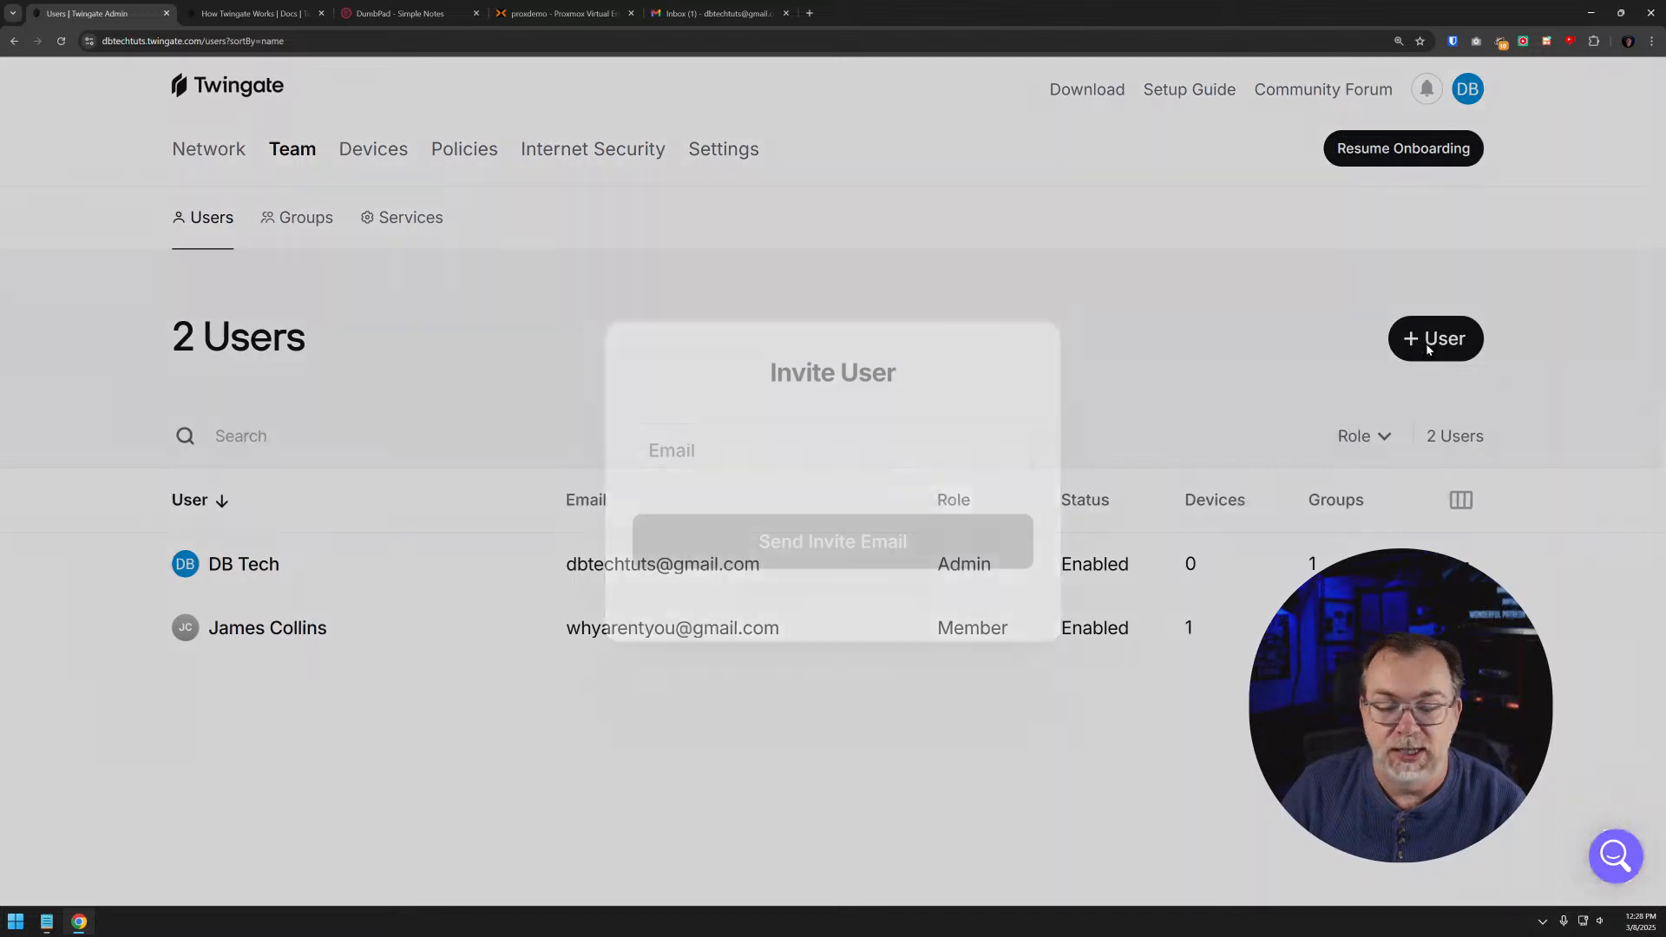
{"action": "left_click", "coordinate": [421, 407]}
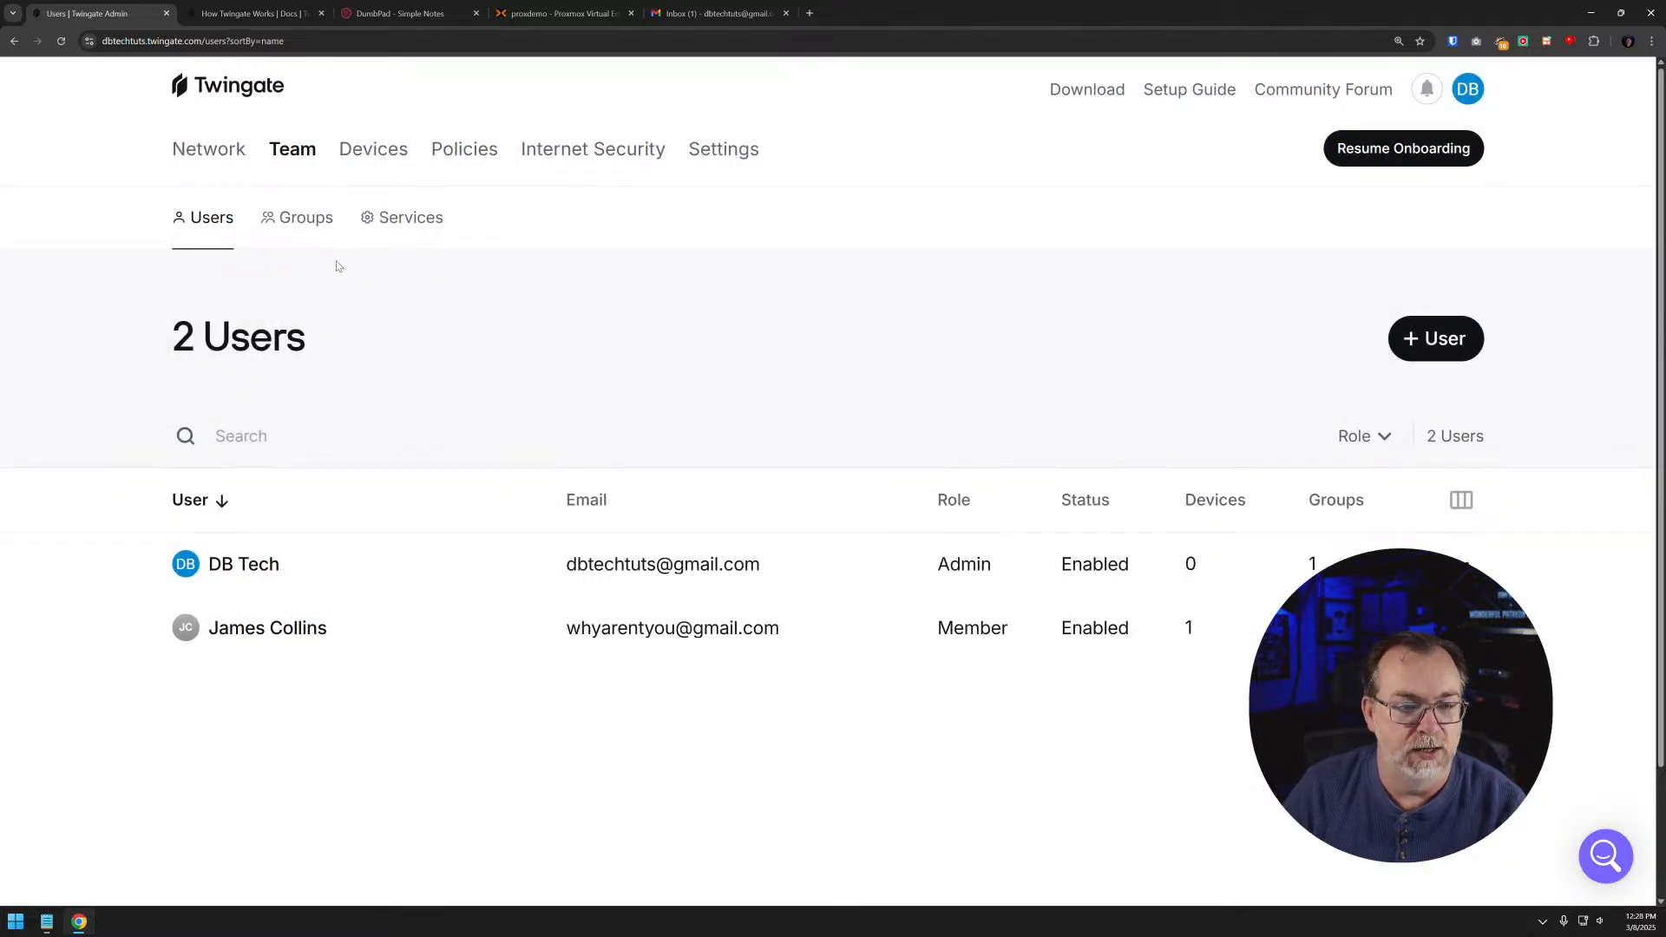
- Create a team group named Livestream Group
{"action": "left_click", "coordinate": [304, 218]}
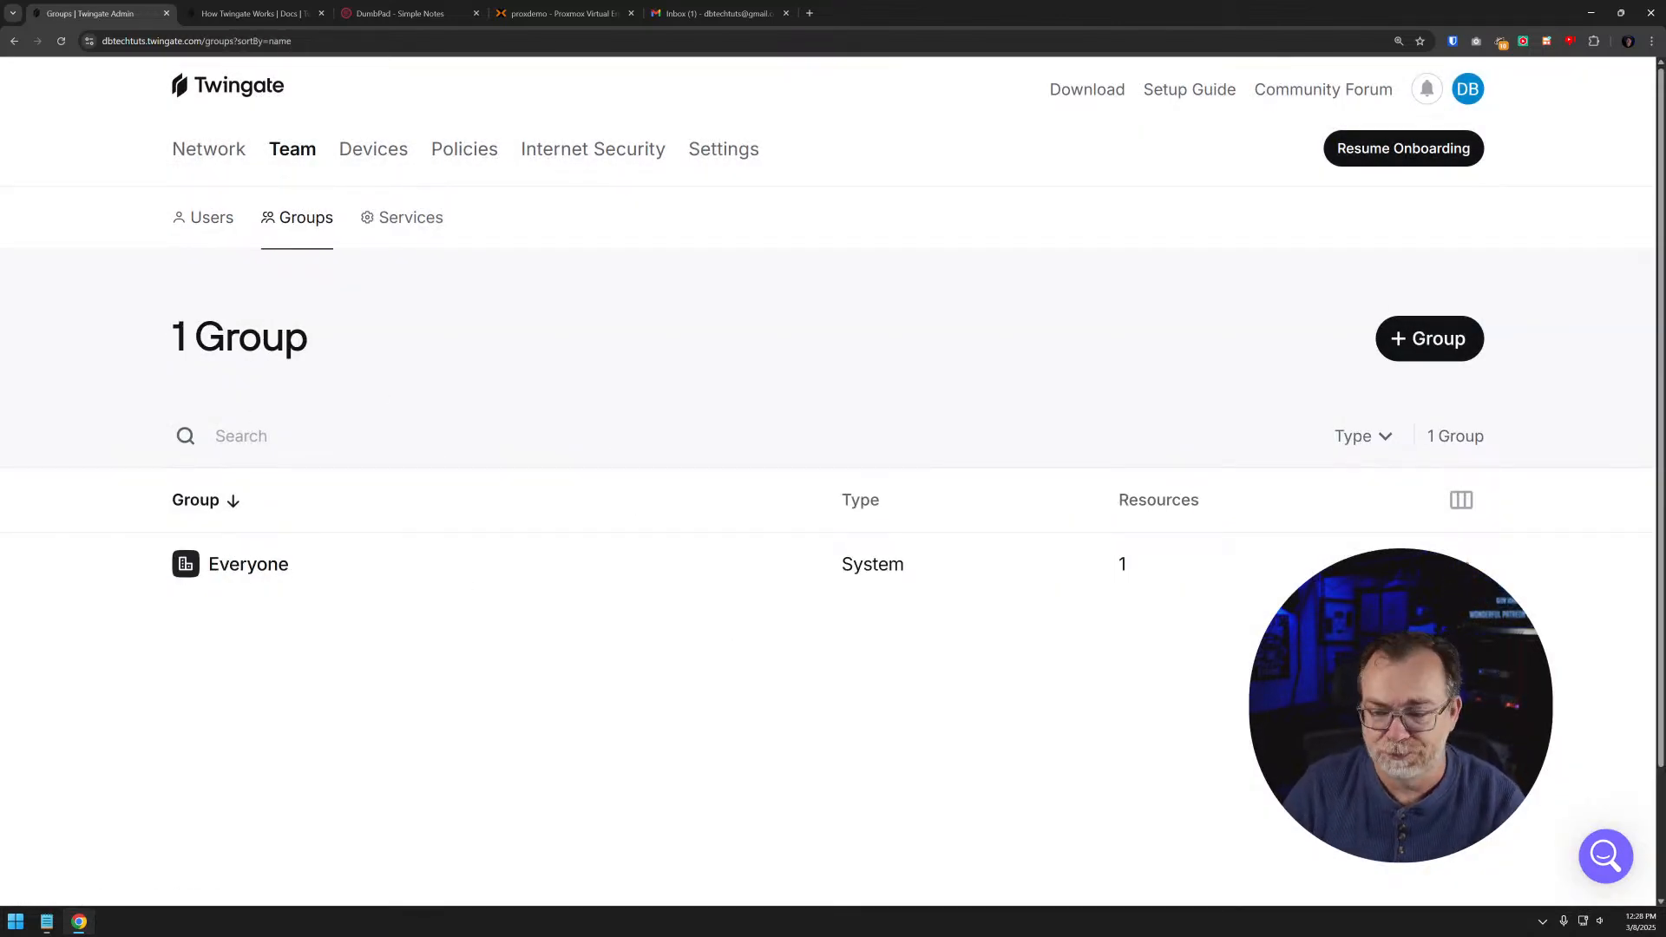
{"action": "left_click", "coordinate": [1421, 348]}
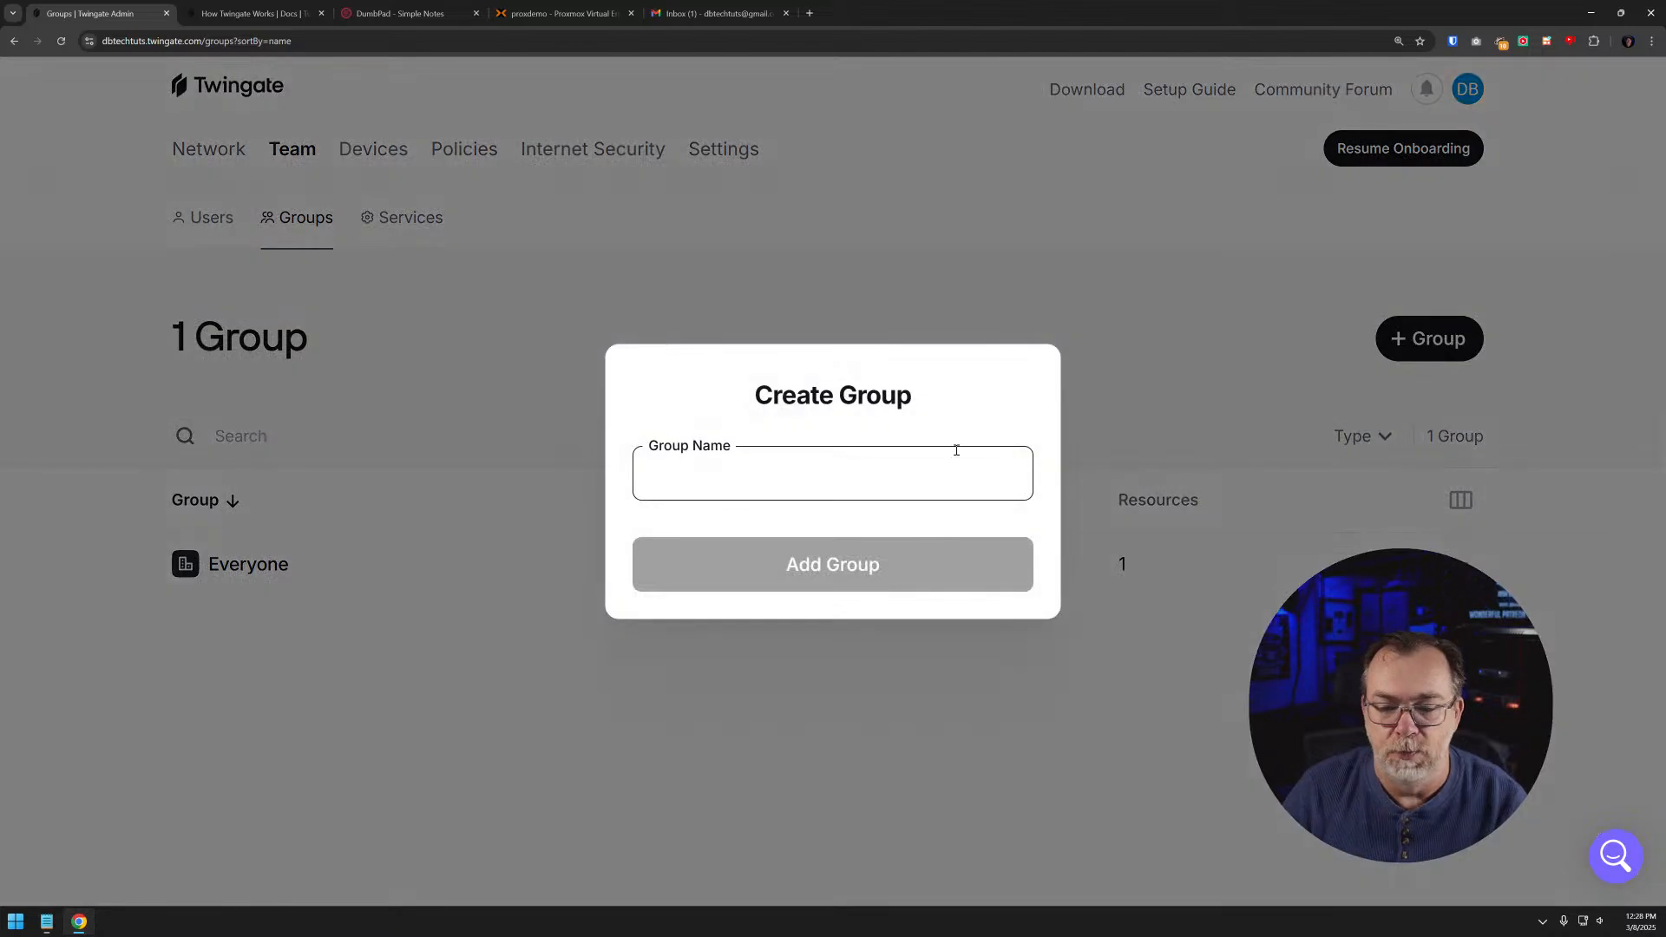
{"action": "type", "text": "Live"}
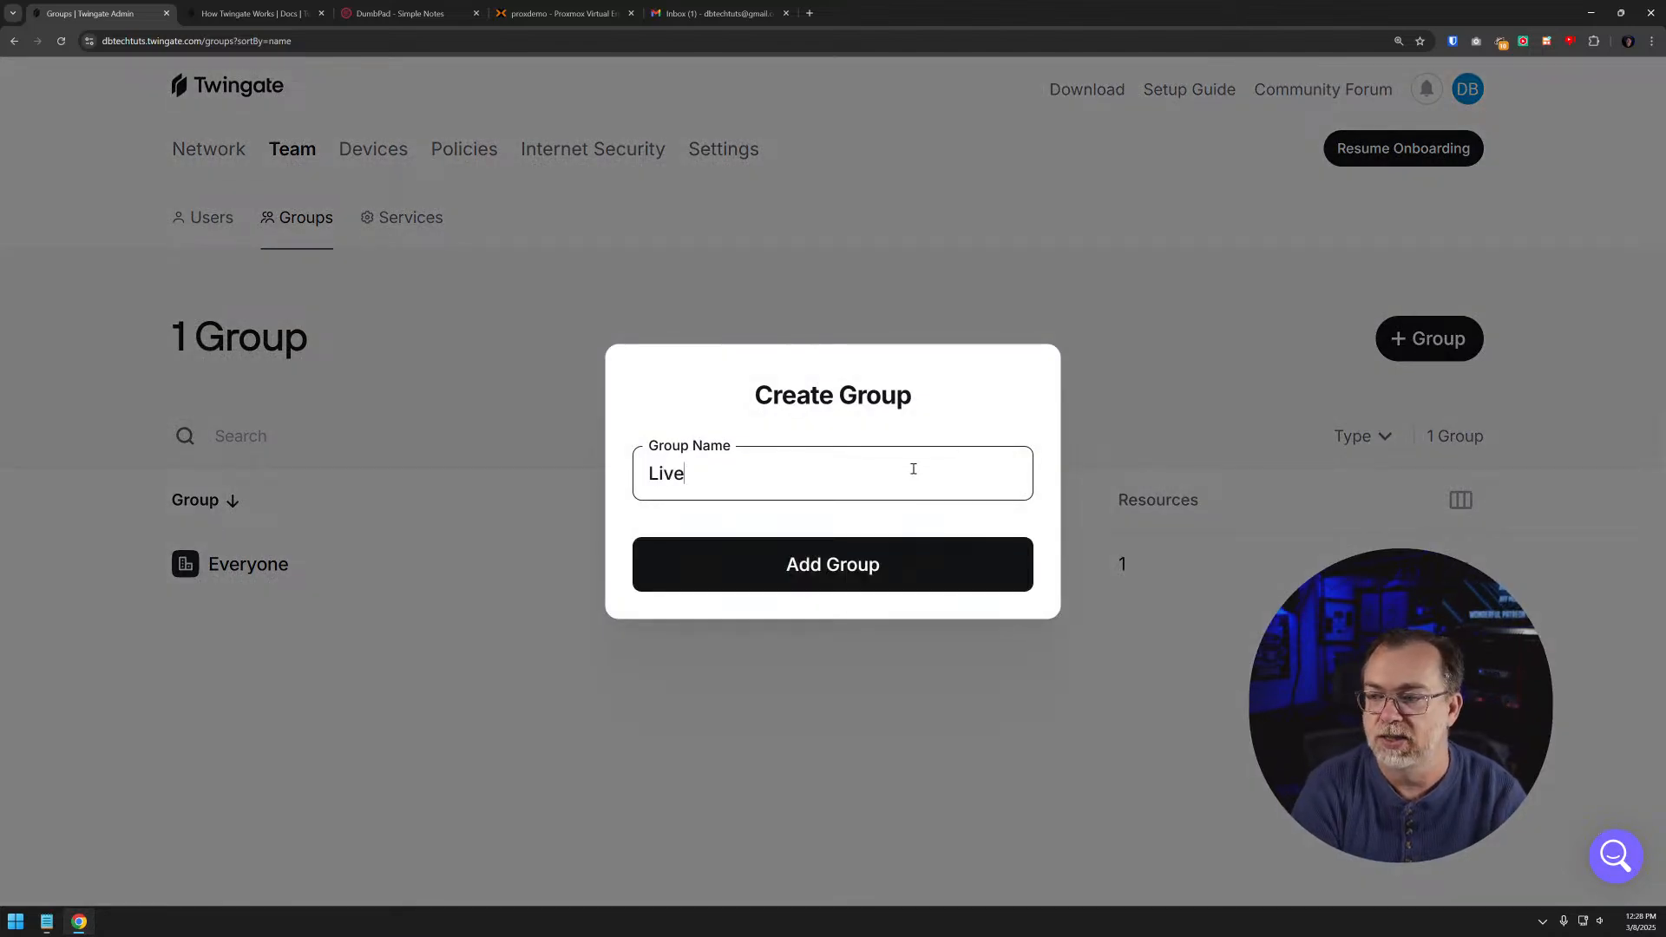
{"action": "type", "text": "stream Group"}
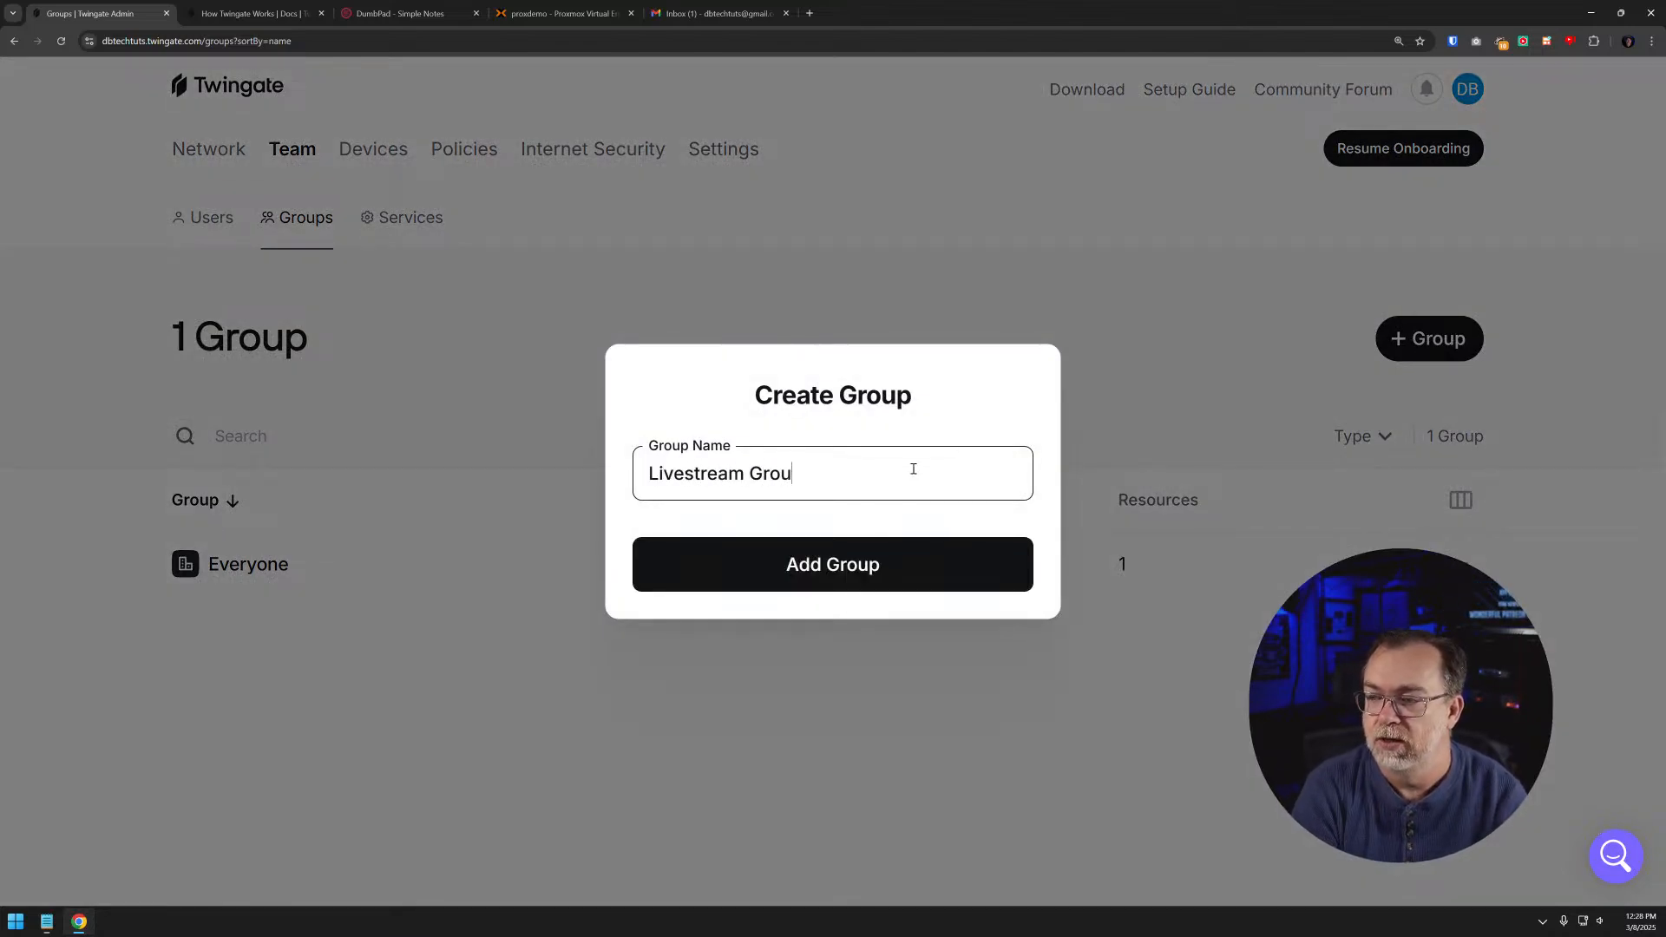
{"action": "key", "text": "Return"}
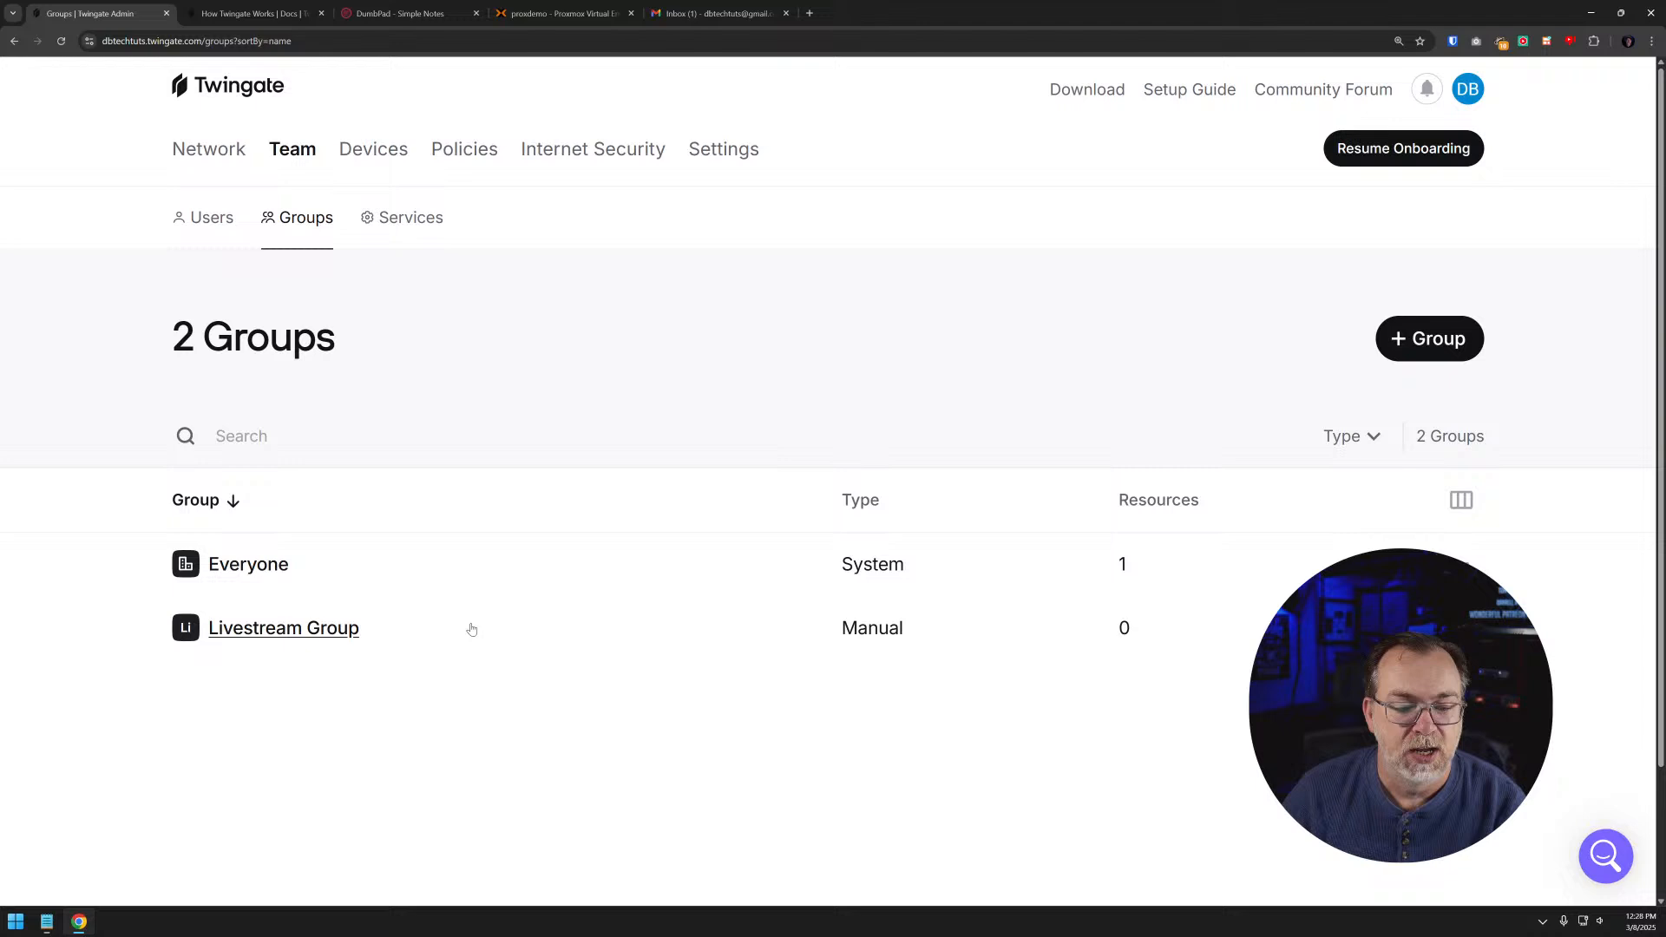
- Open Livestream Group and examine its resources, members, Internet Security setting, and the options to edit, disable or delete it
{"action": "left_click", "coordinate": [305, 623]}
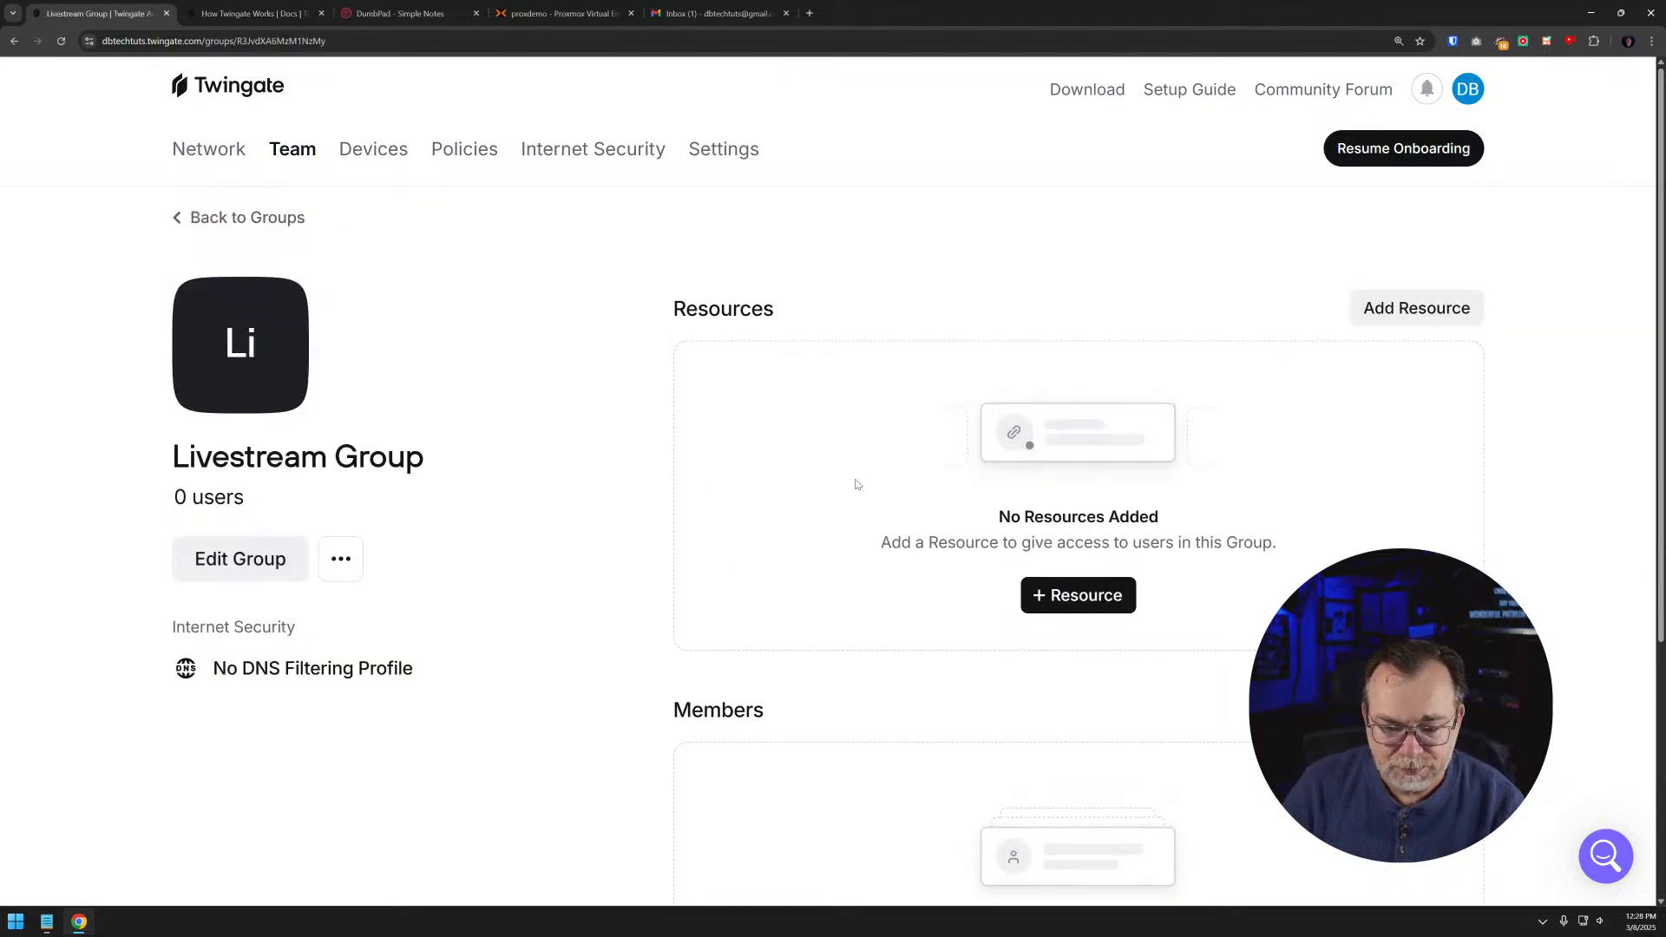
{"action": "scroll", "coordinate": [857, 484], "scroll_direction": "down", "scroll_amount": 2}
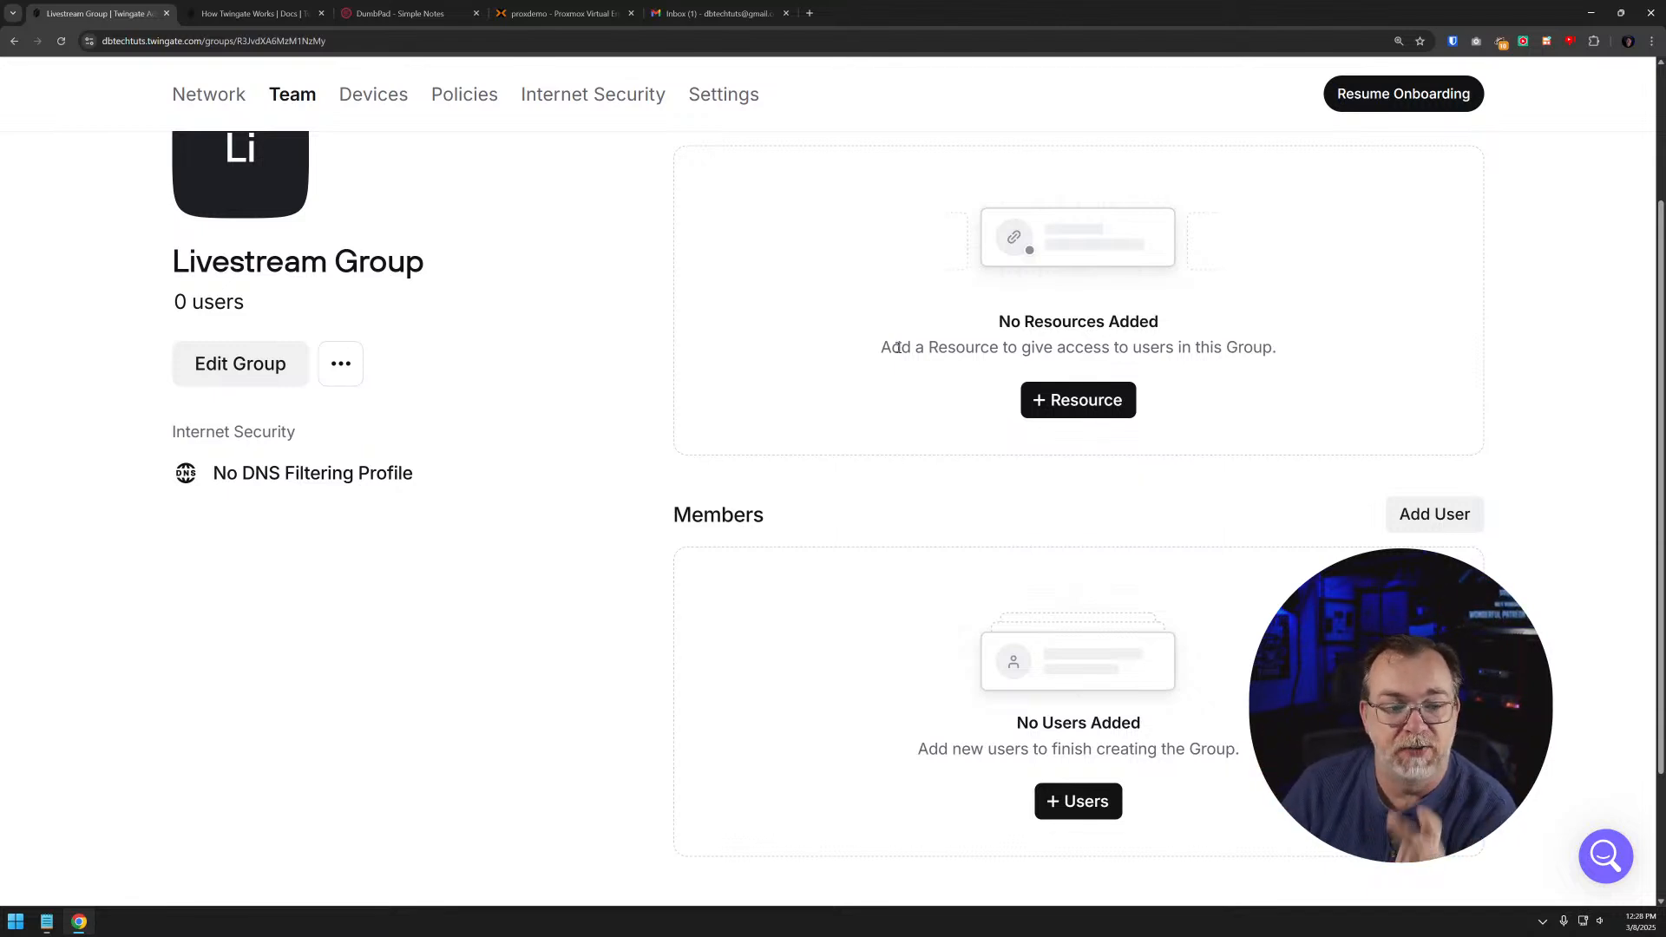
{"action": "scroll", "coordinate": [1084, 590], "scroll_direction": "down", "scroll_amount": 2}
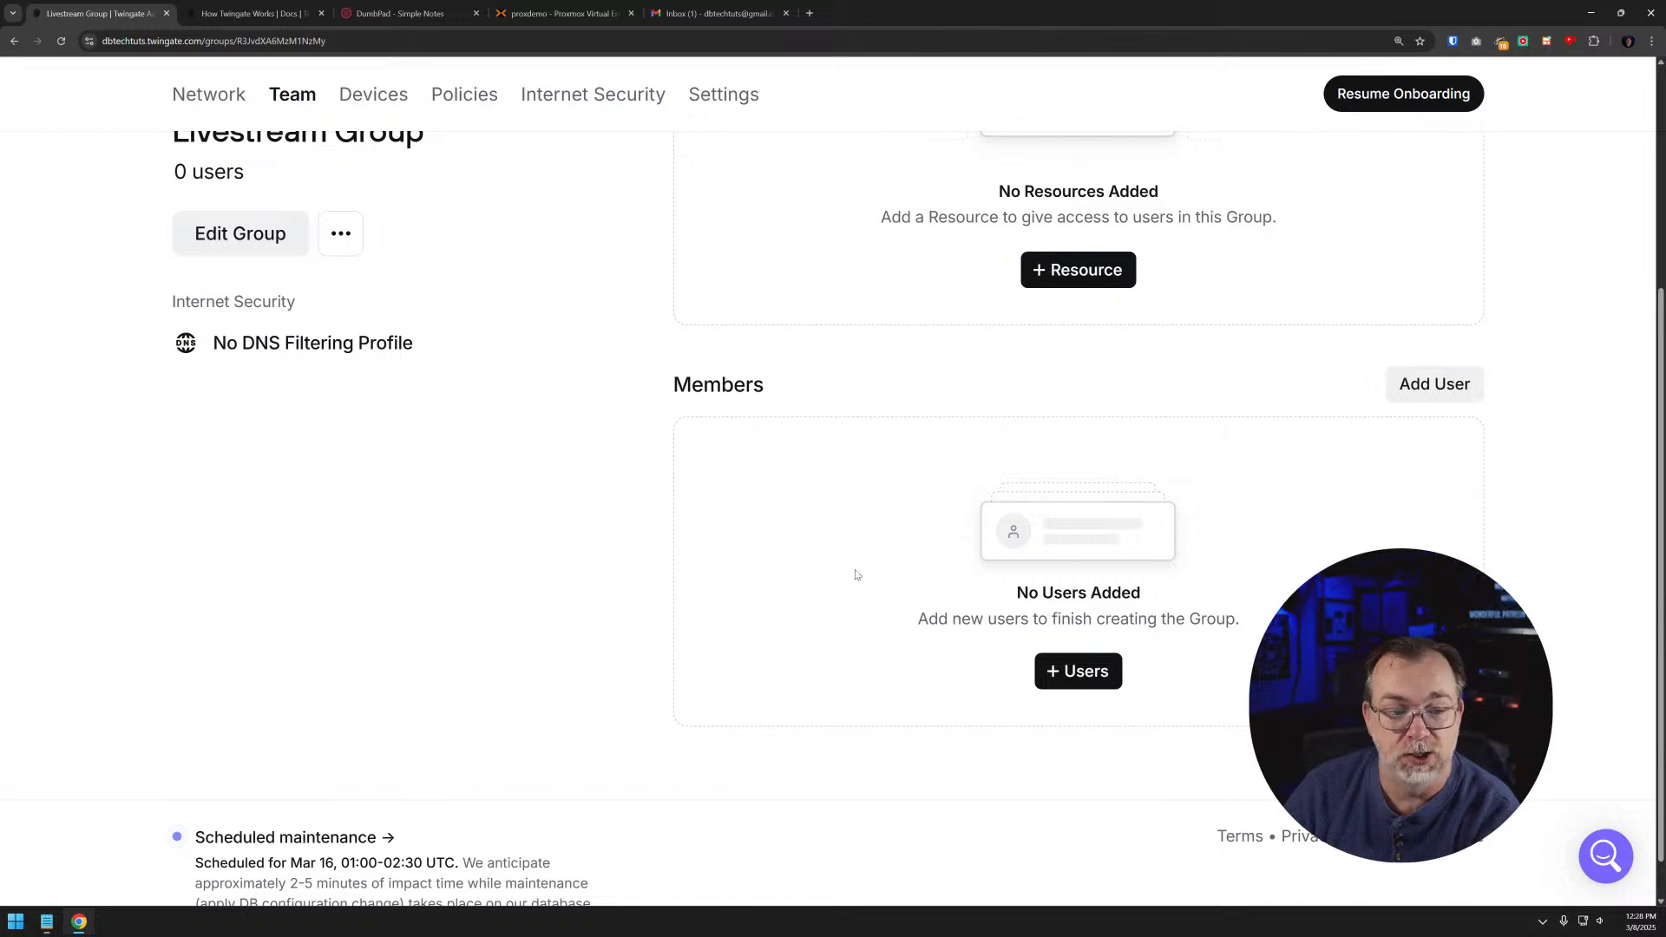
{"action": "left_click", "coordinate": [239, 245]}
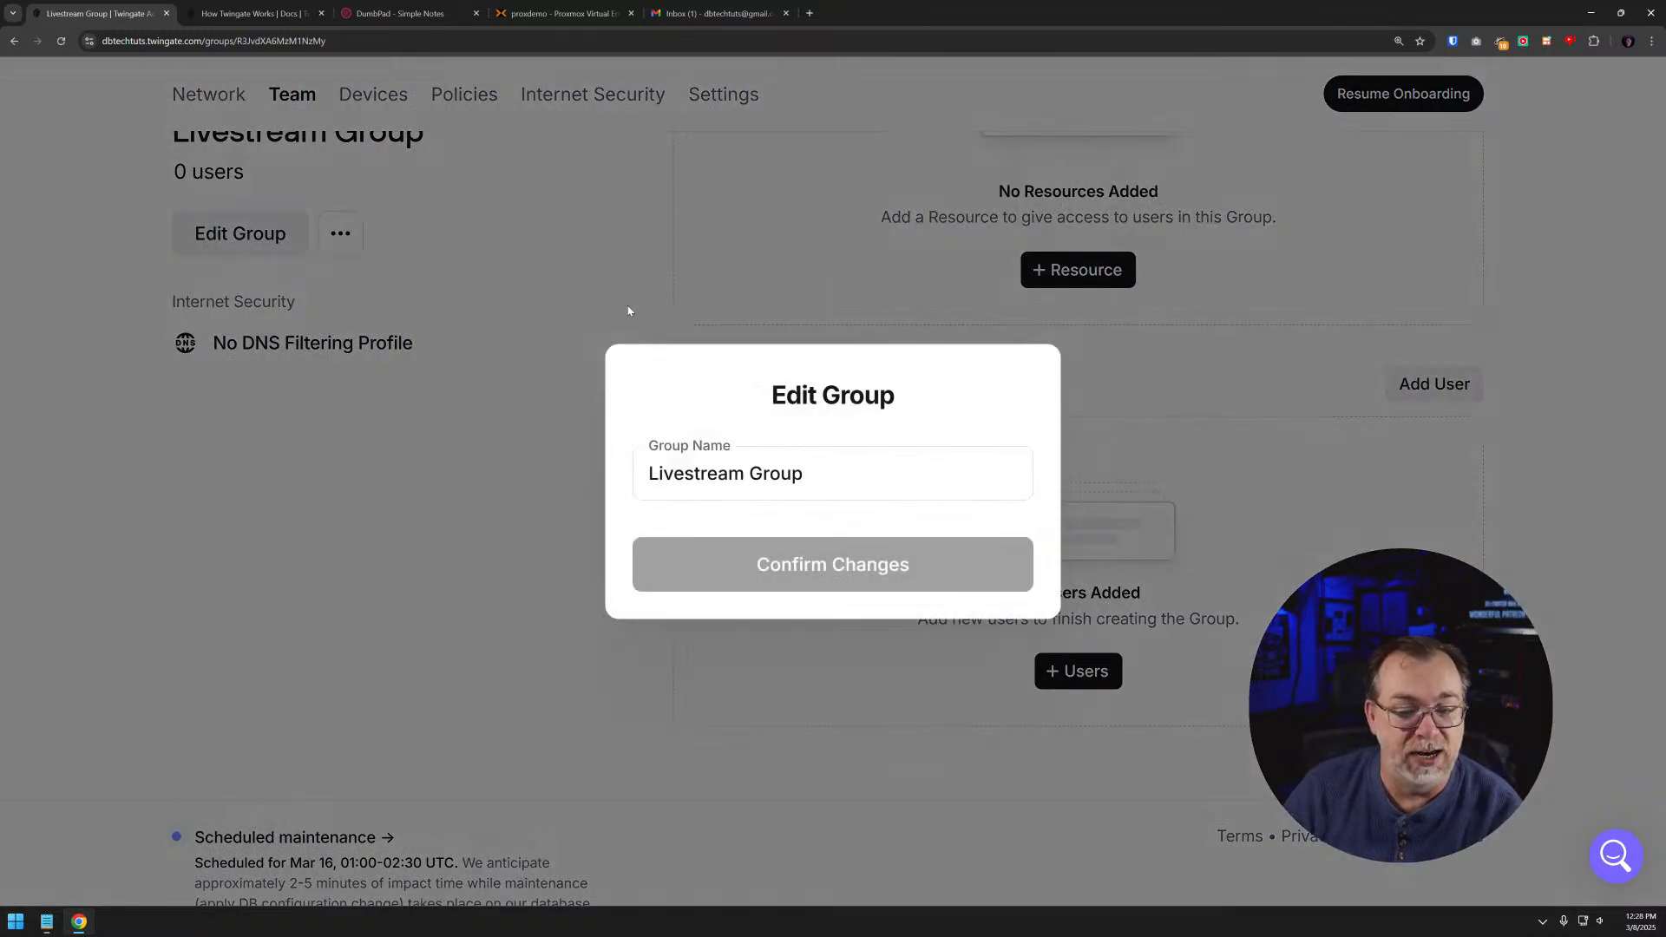
{"action": "left_click", "coordinate": [629, 310]}
{"action": "left_click", "coordinate": [340, 233]}
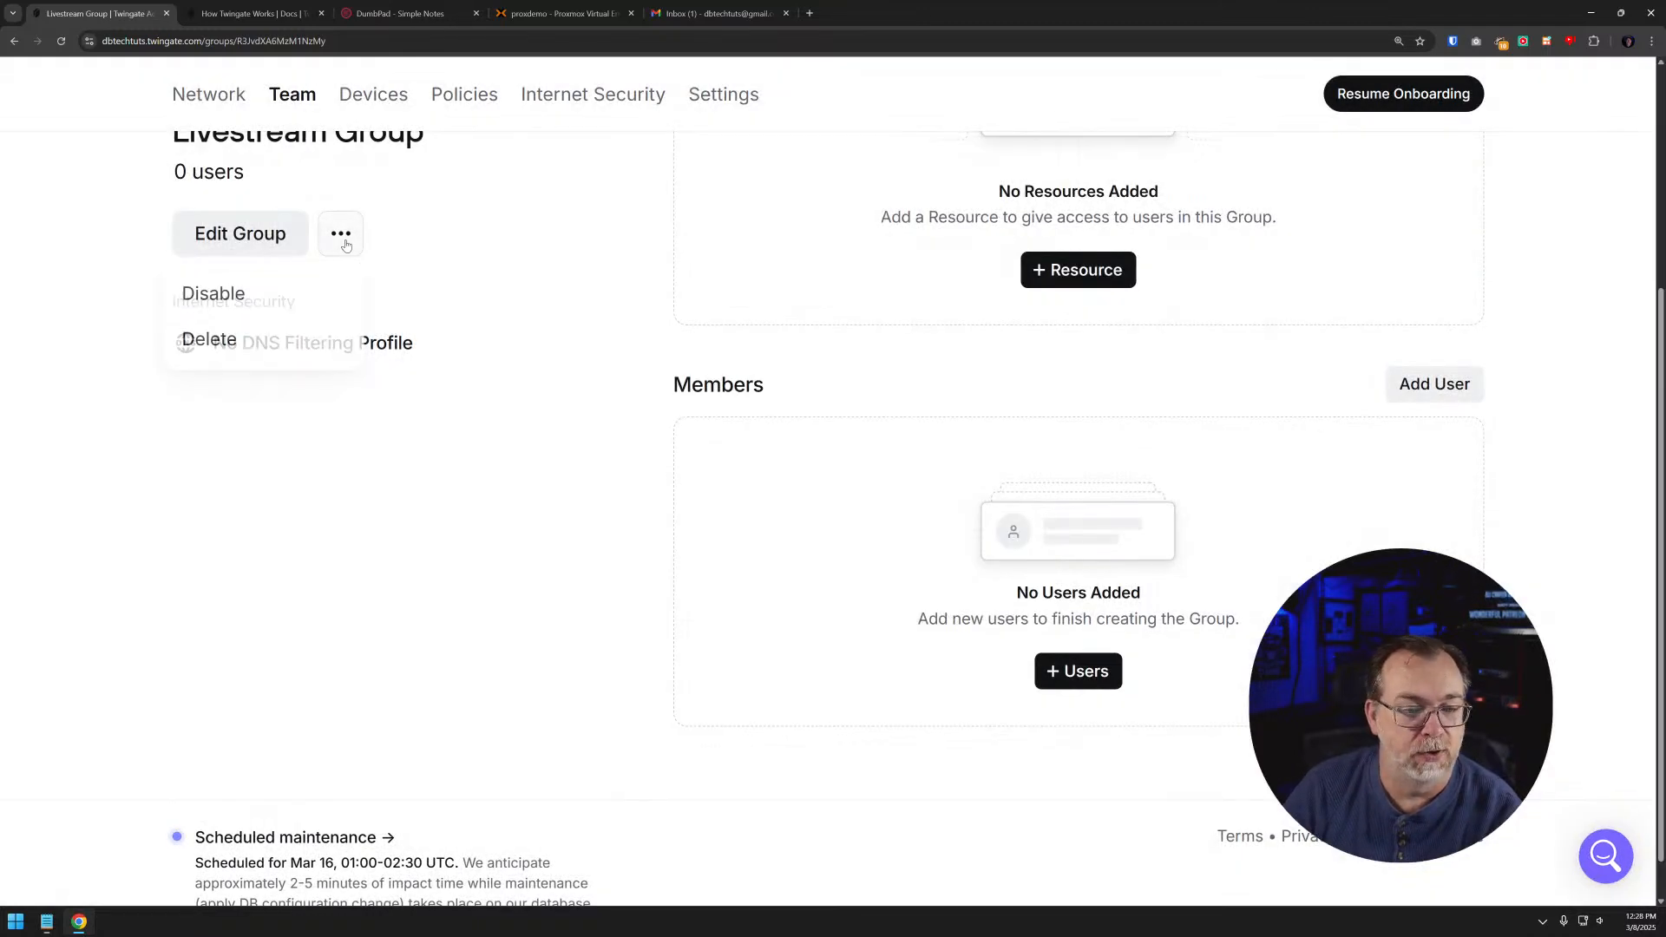
{"action": "left_click", "coordinate": [564, 393]}
{"action": "scroll", "coordinate": [565, 388], "scroll_direction": "up", "scroll_amount": 4}
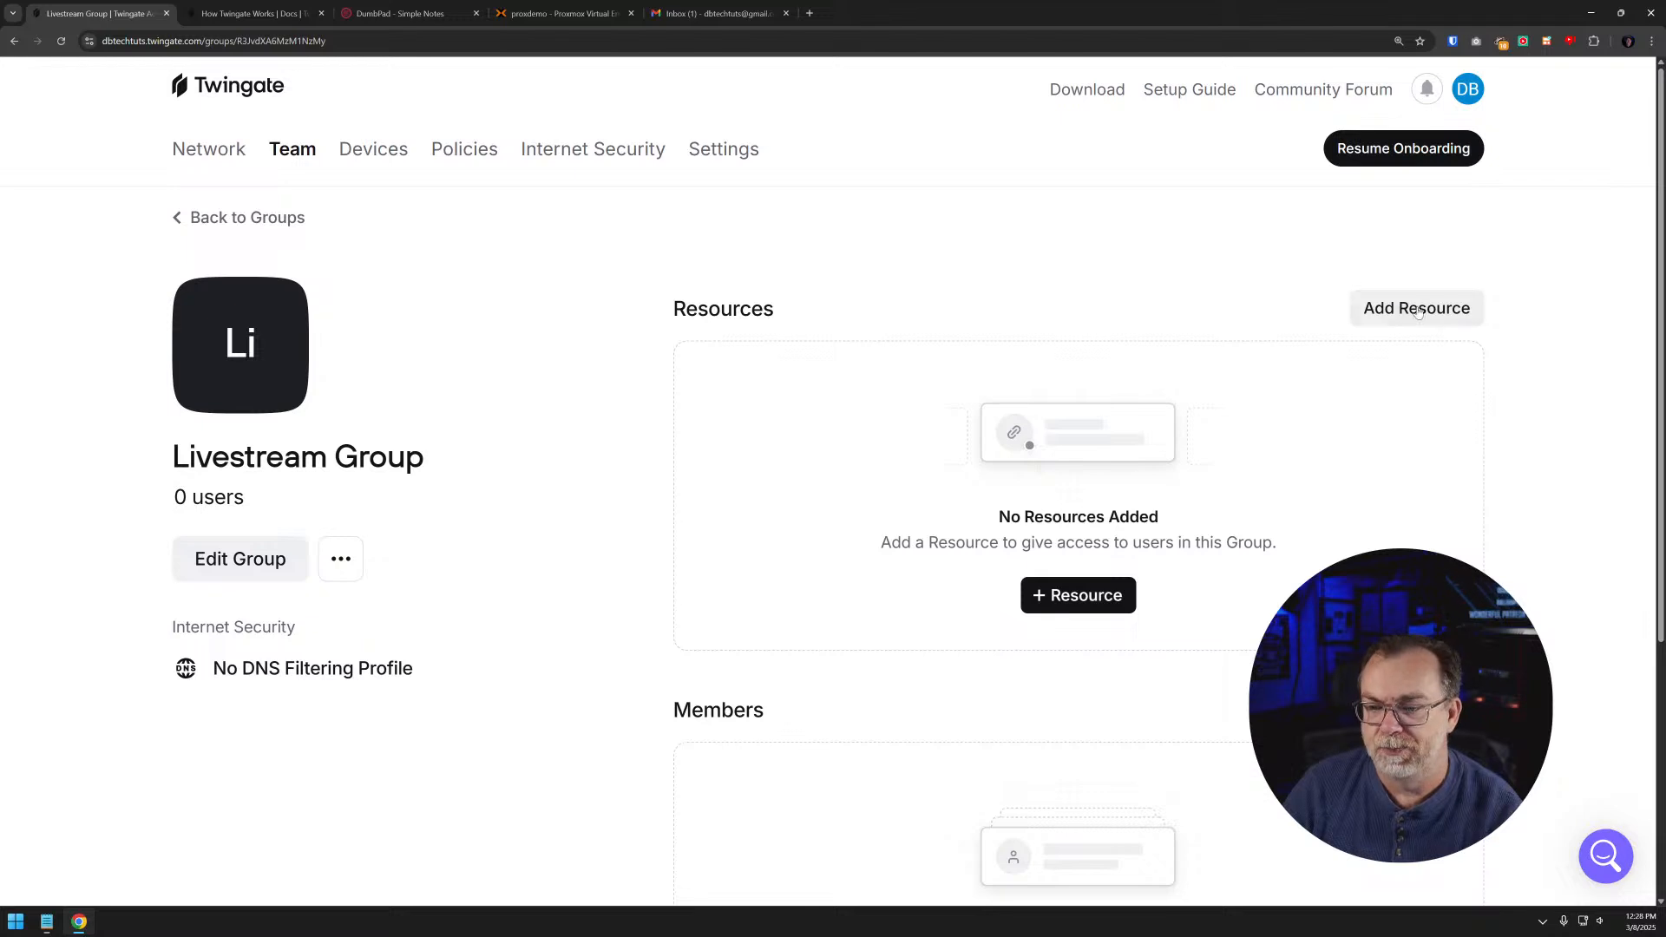
{"action": "scroll", "coordinate": [1416, 416], "scroll_direction": "down", "scroll_amount": 4}
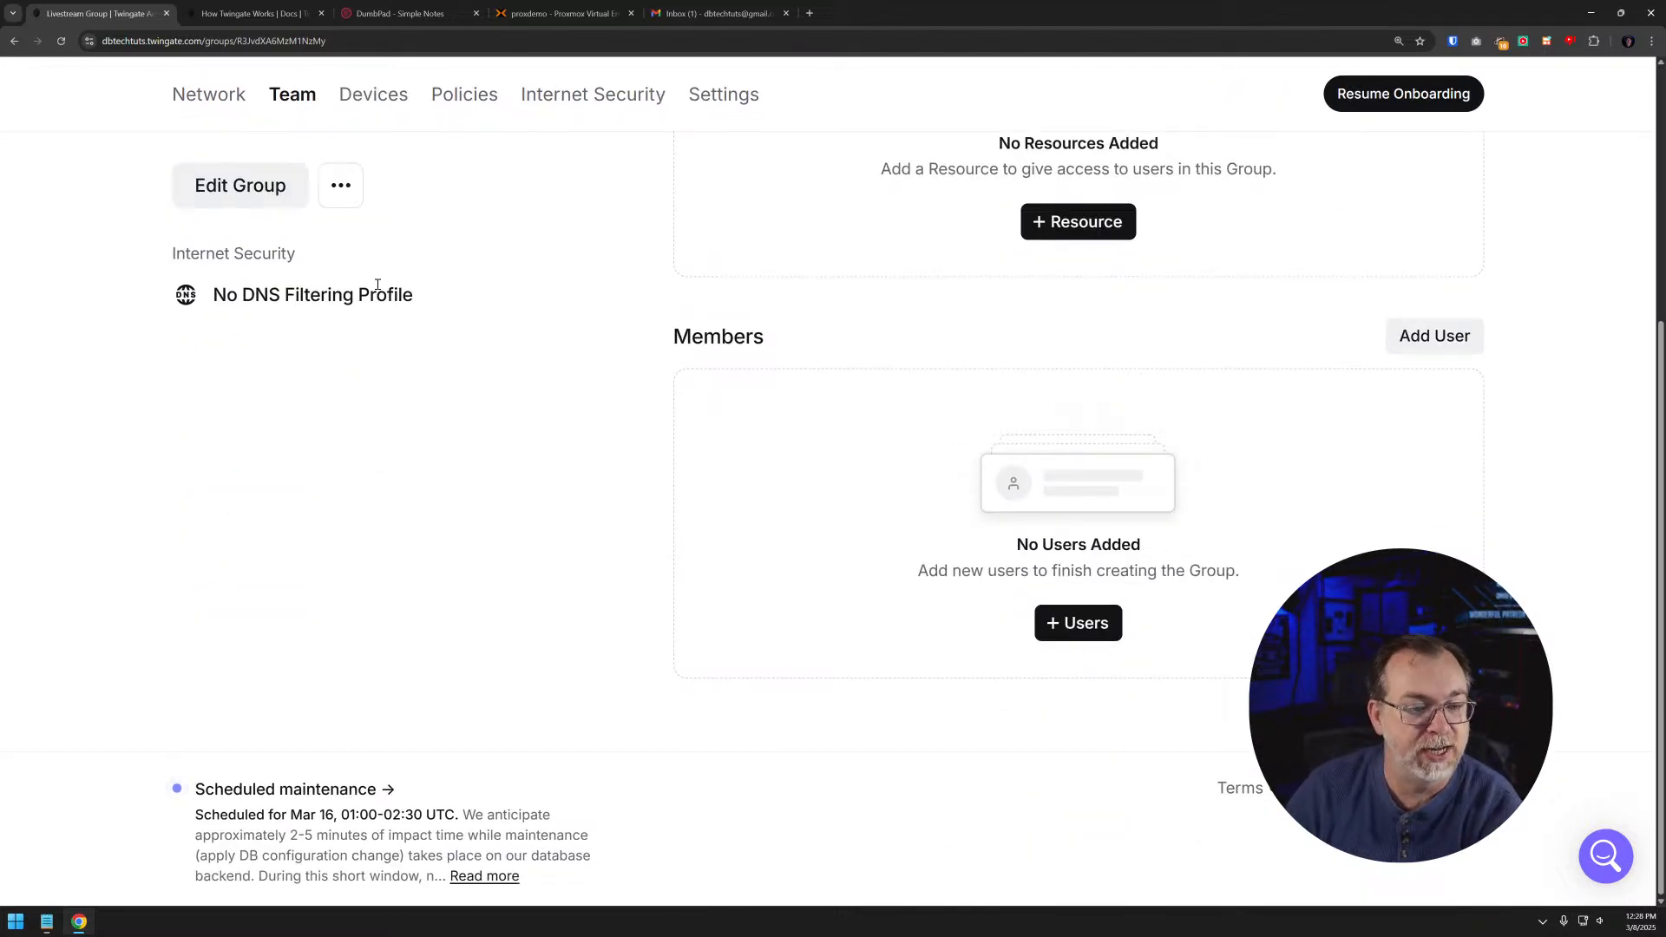
{"action": "scroll", "coordinate": [468, 308], "scroll_direction": "up", "scroll_amount": 4}
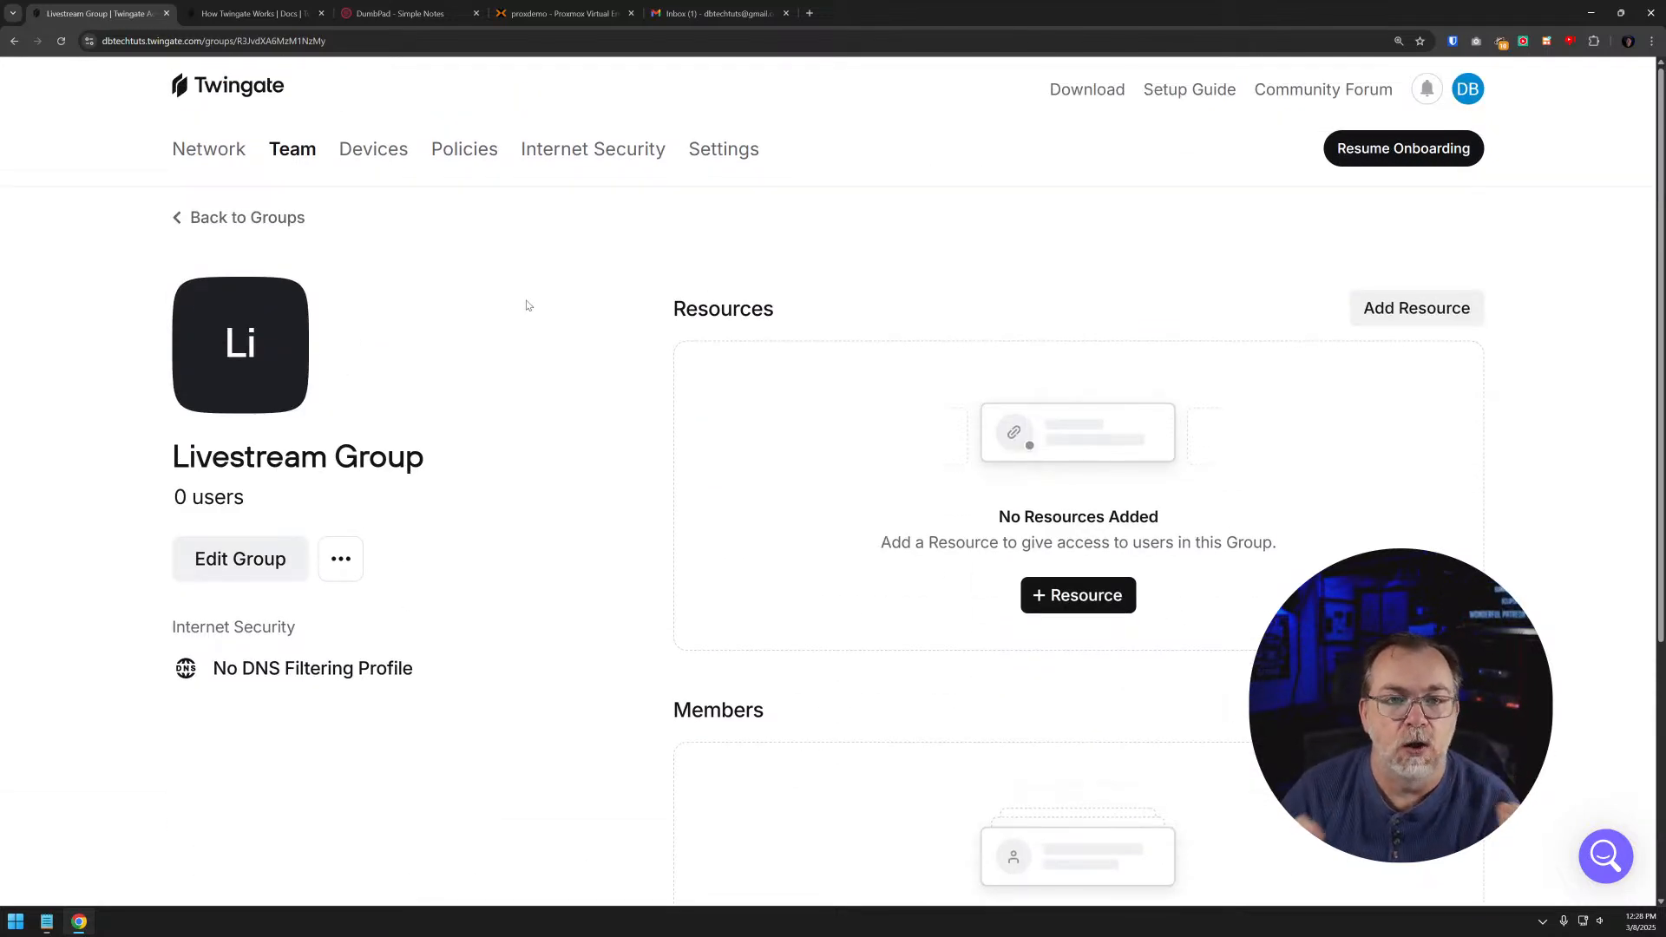